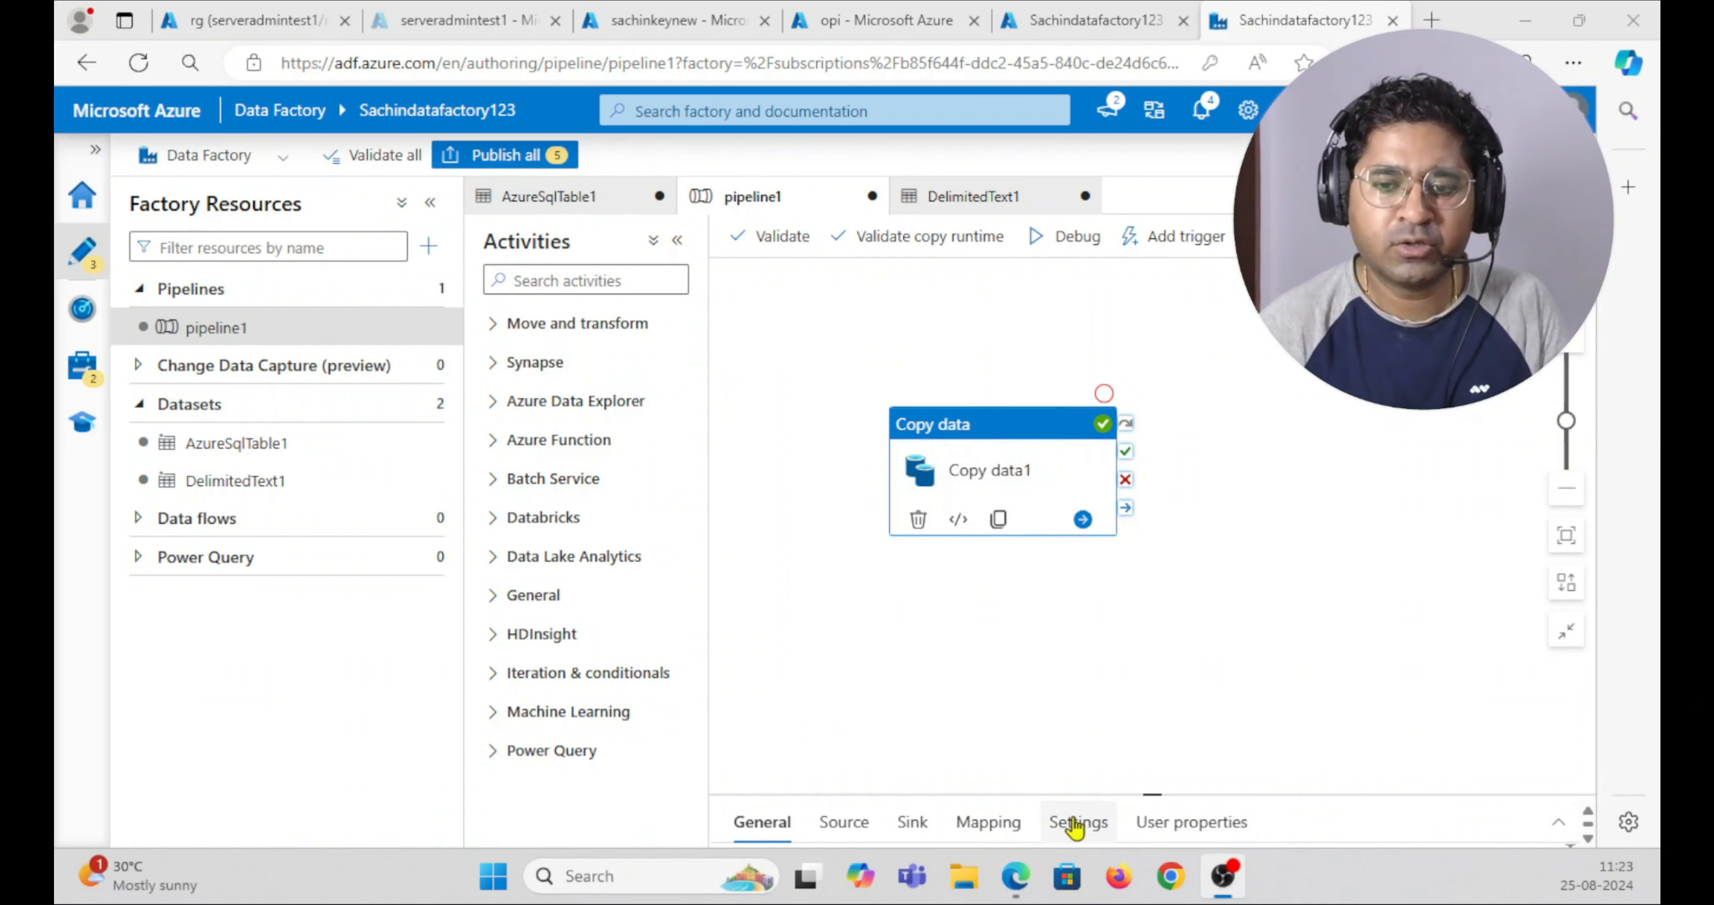
- Review the source and sink datasets of the Copy data1 activity and preview the source table's data
{"action": "left_click_drag", "start_coordinate": [1152, 794], "coordinate": [1225, 575]}
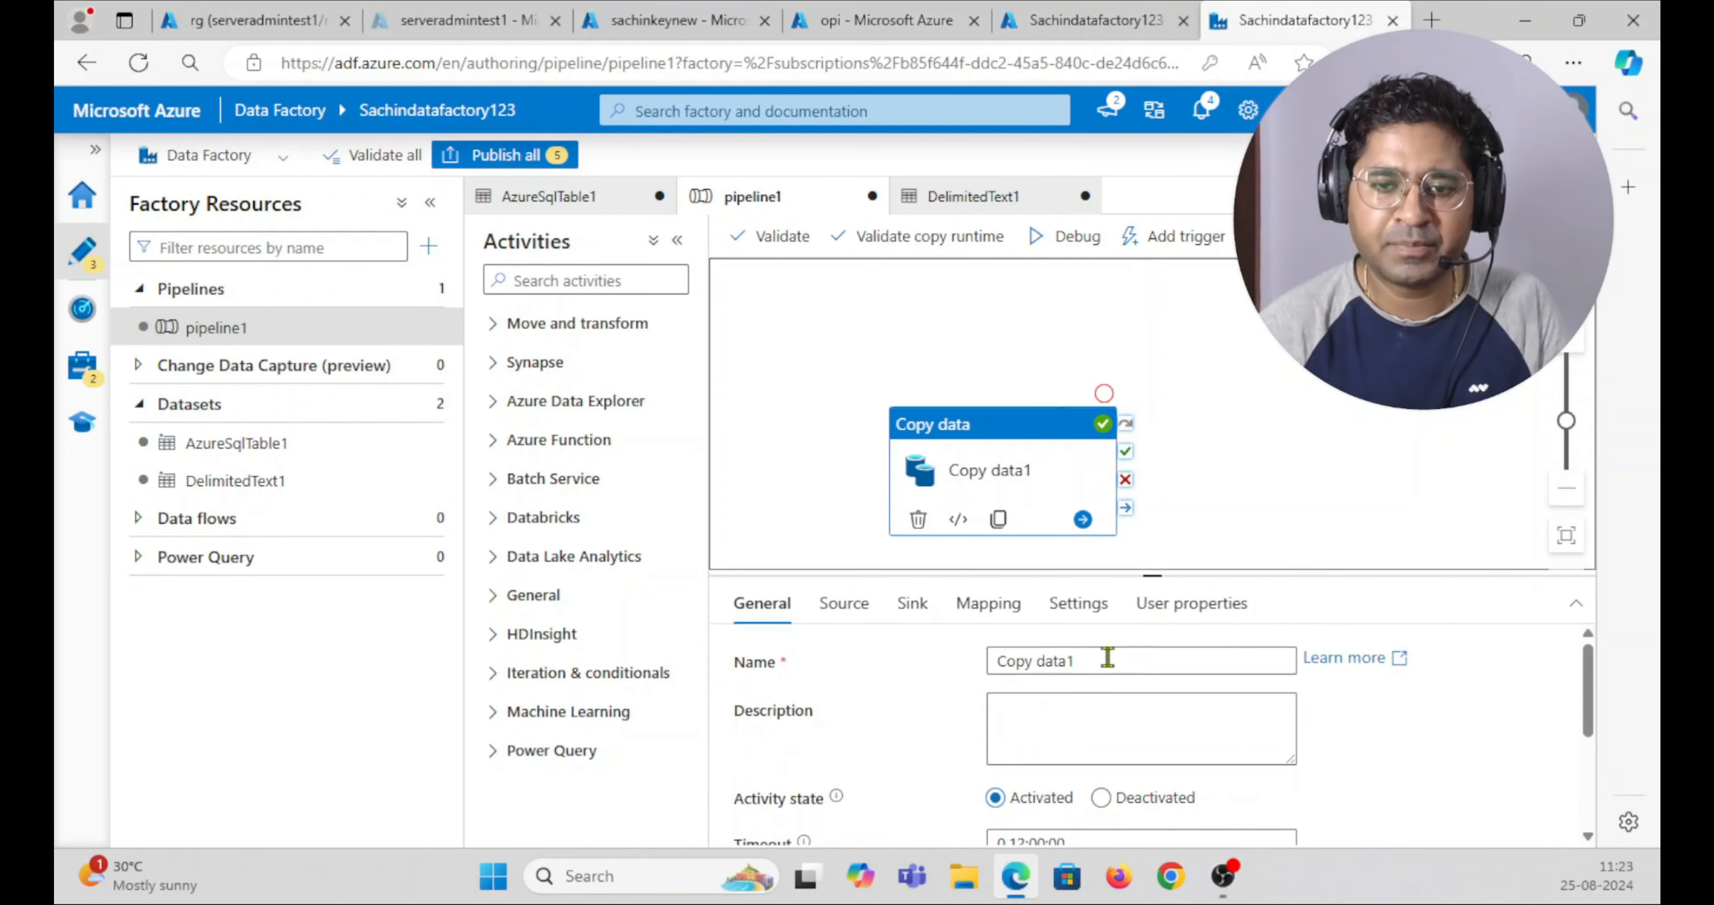
{"action": "left_click", "coordinate": [842, 607]}
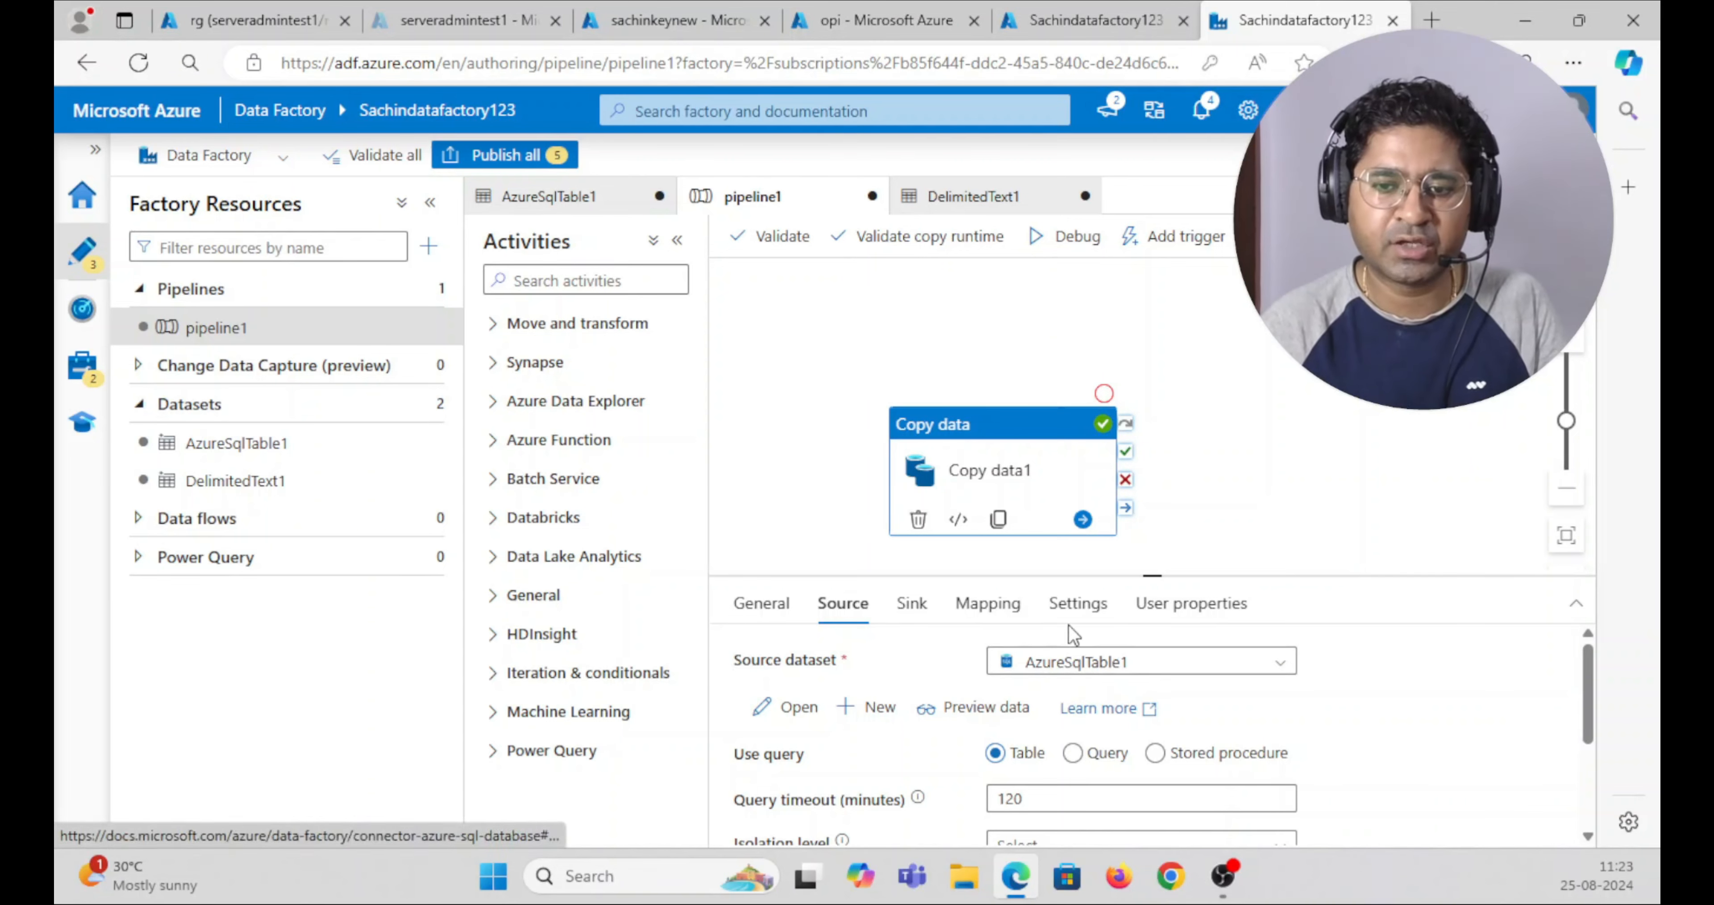
{"action": "left_click", "coordinate": [908, 605]}
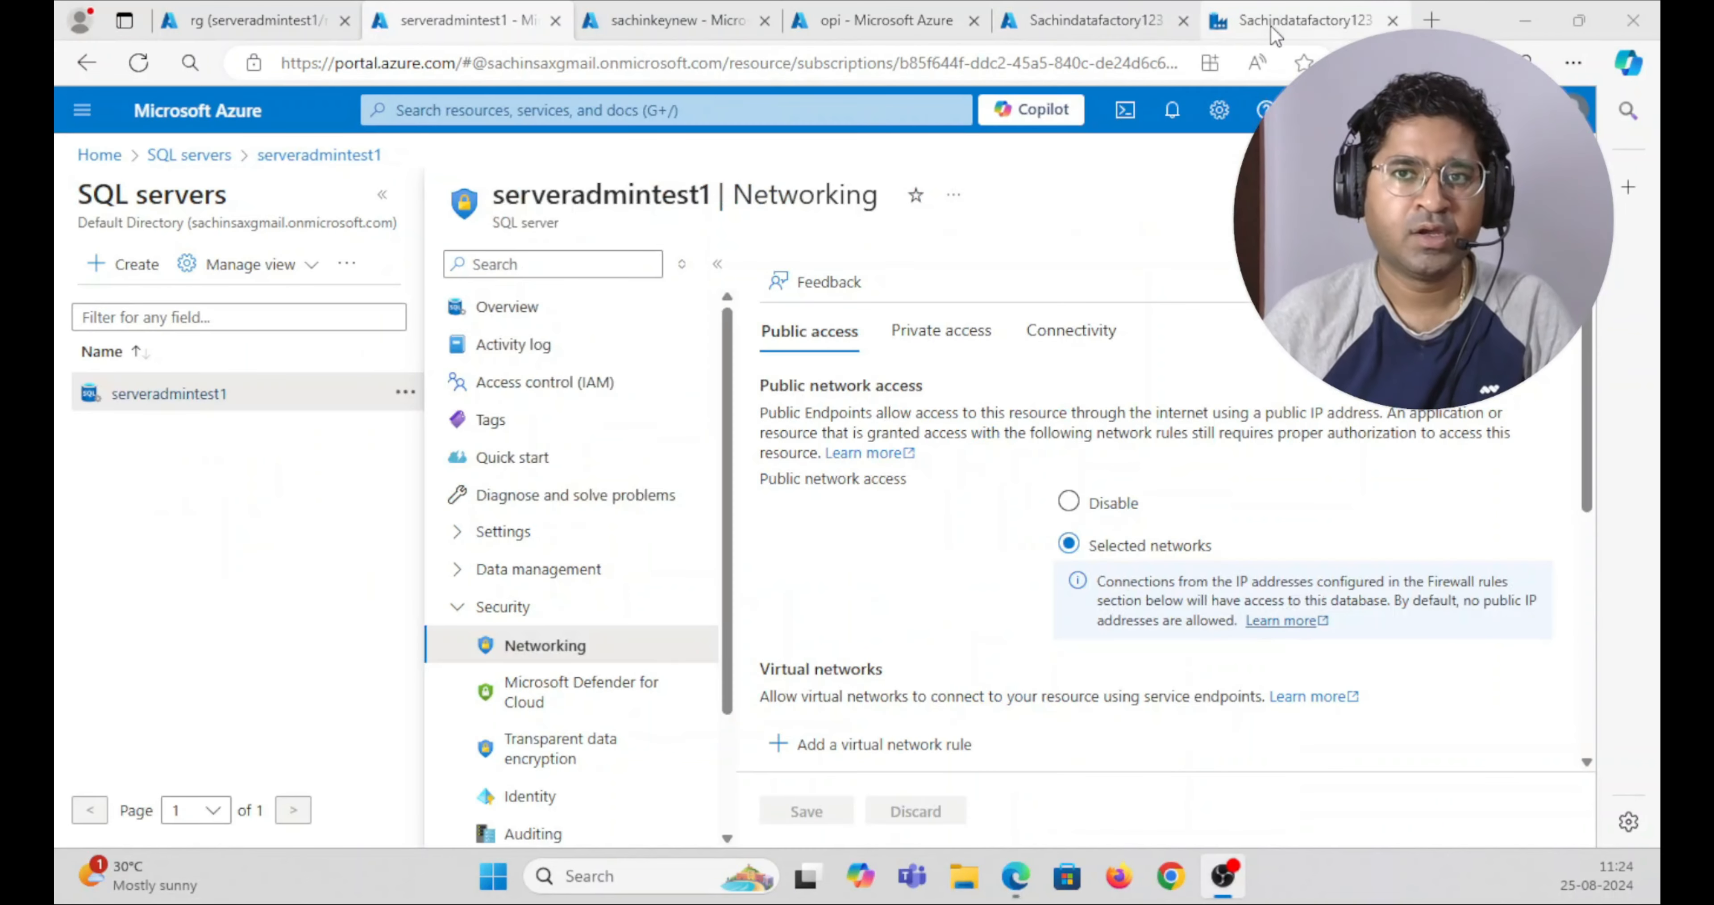
{"action": "left_click", "coordinate": [1260, 27]}
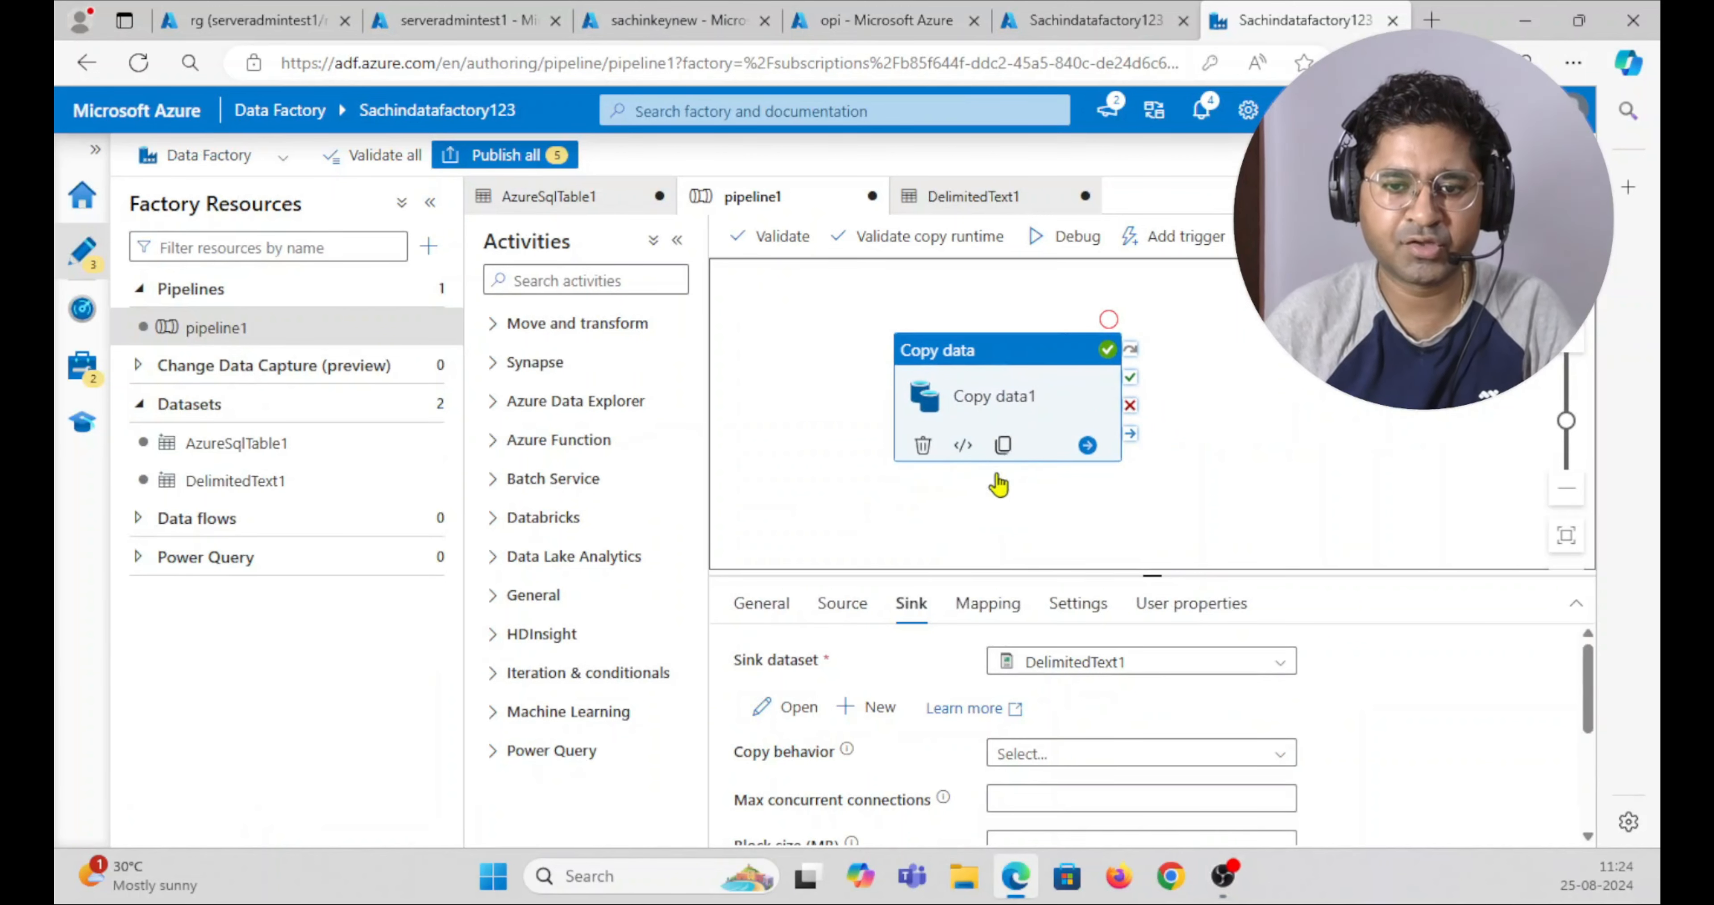
{"action": "left_click", "coordinate": [843, 604]}
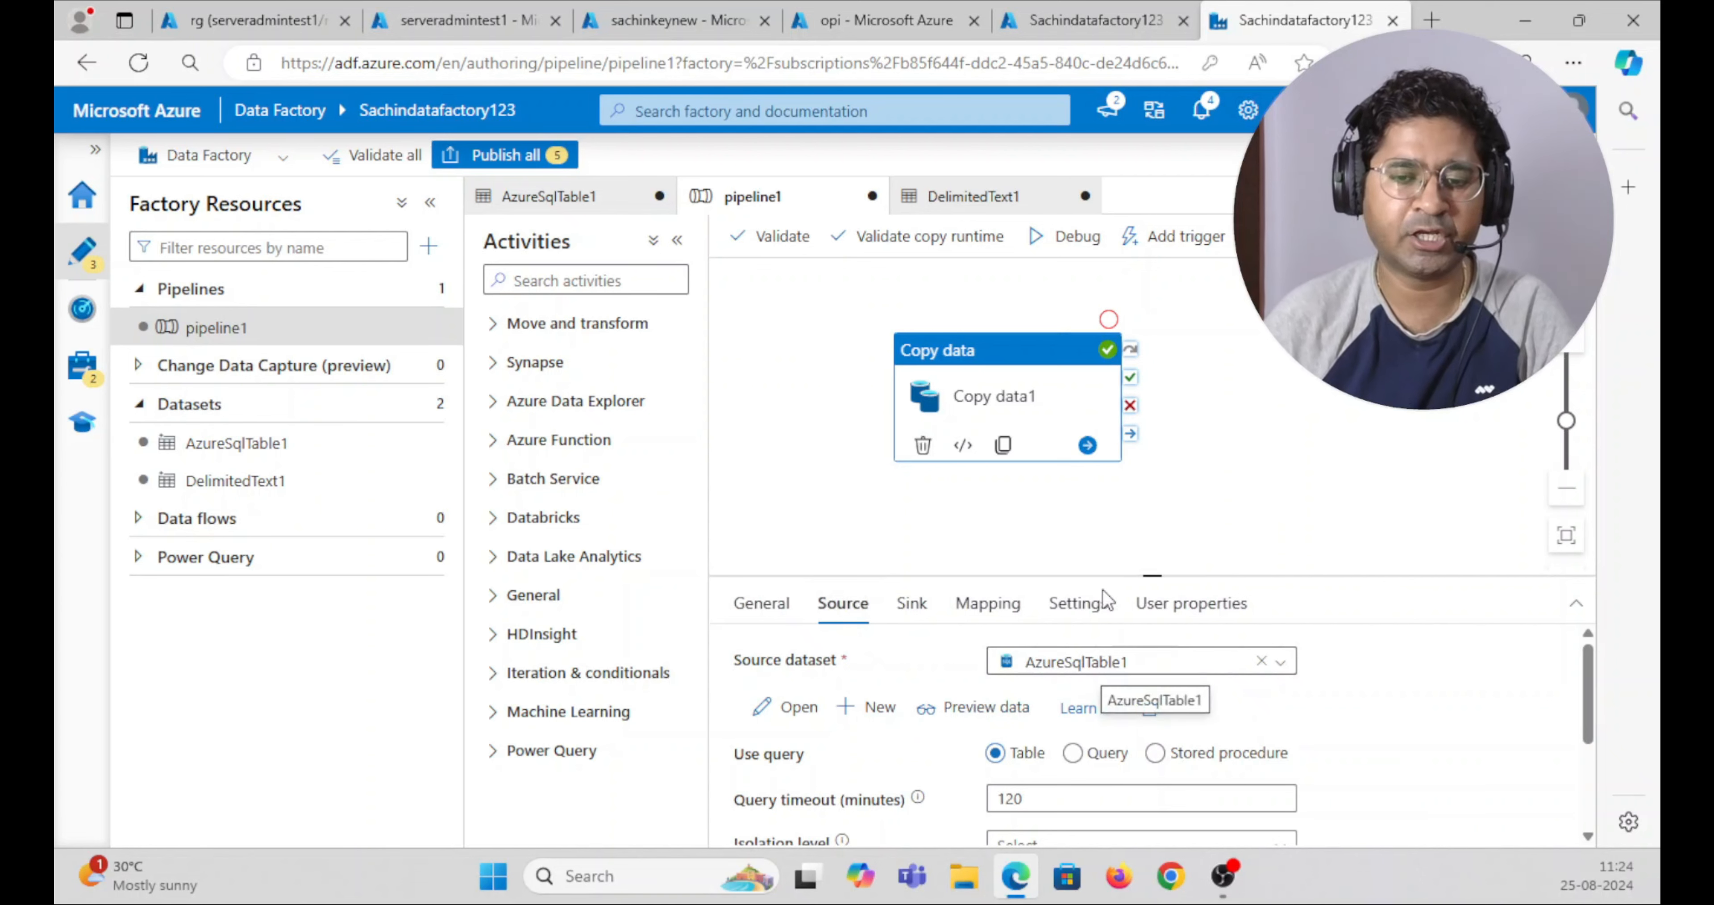
{"action": "left_click", "coordinate": [968, 705]}
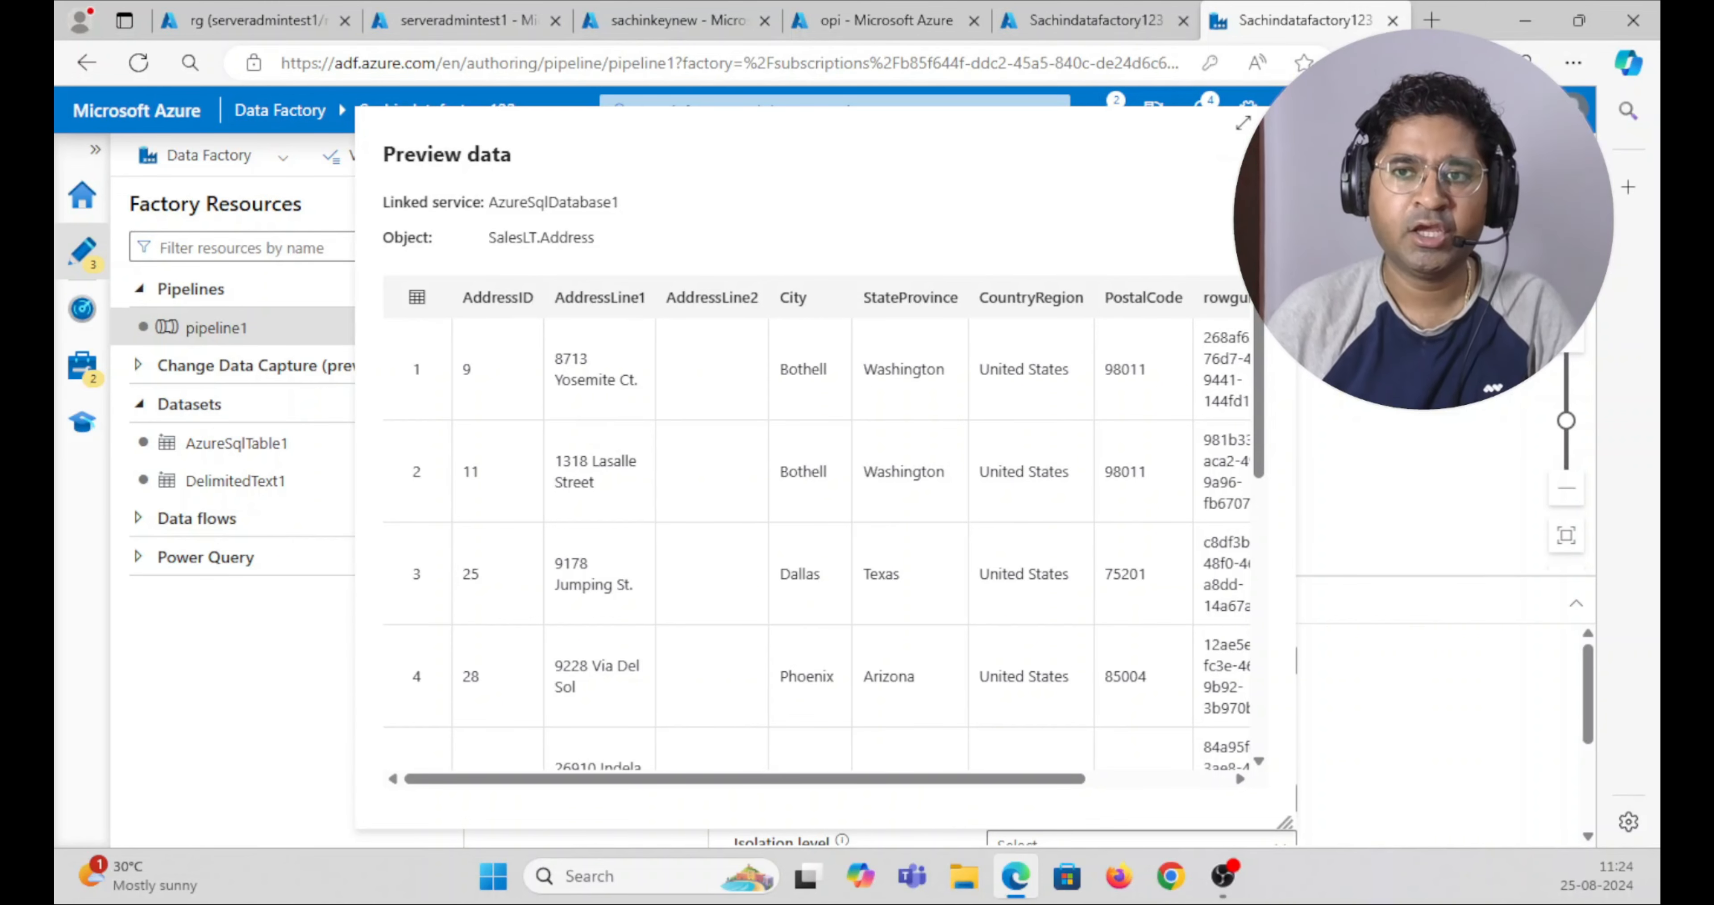
{"action": "left_click", "coordinate": [1275, 124]}
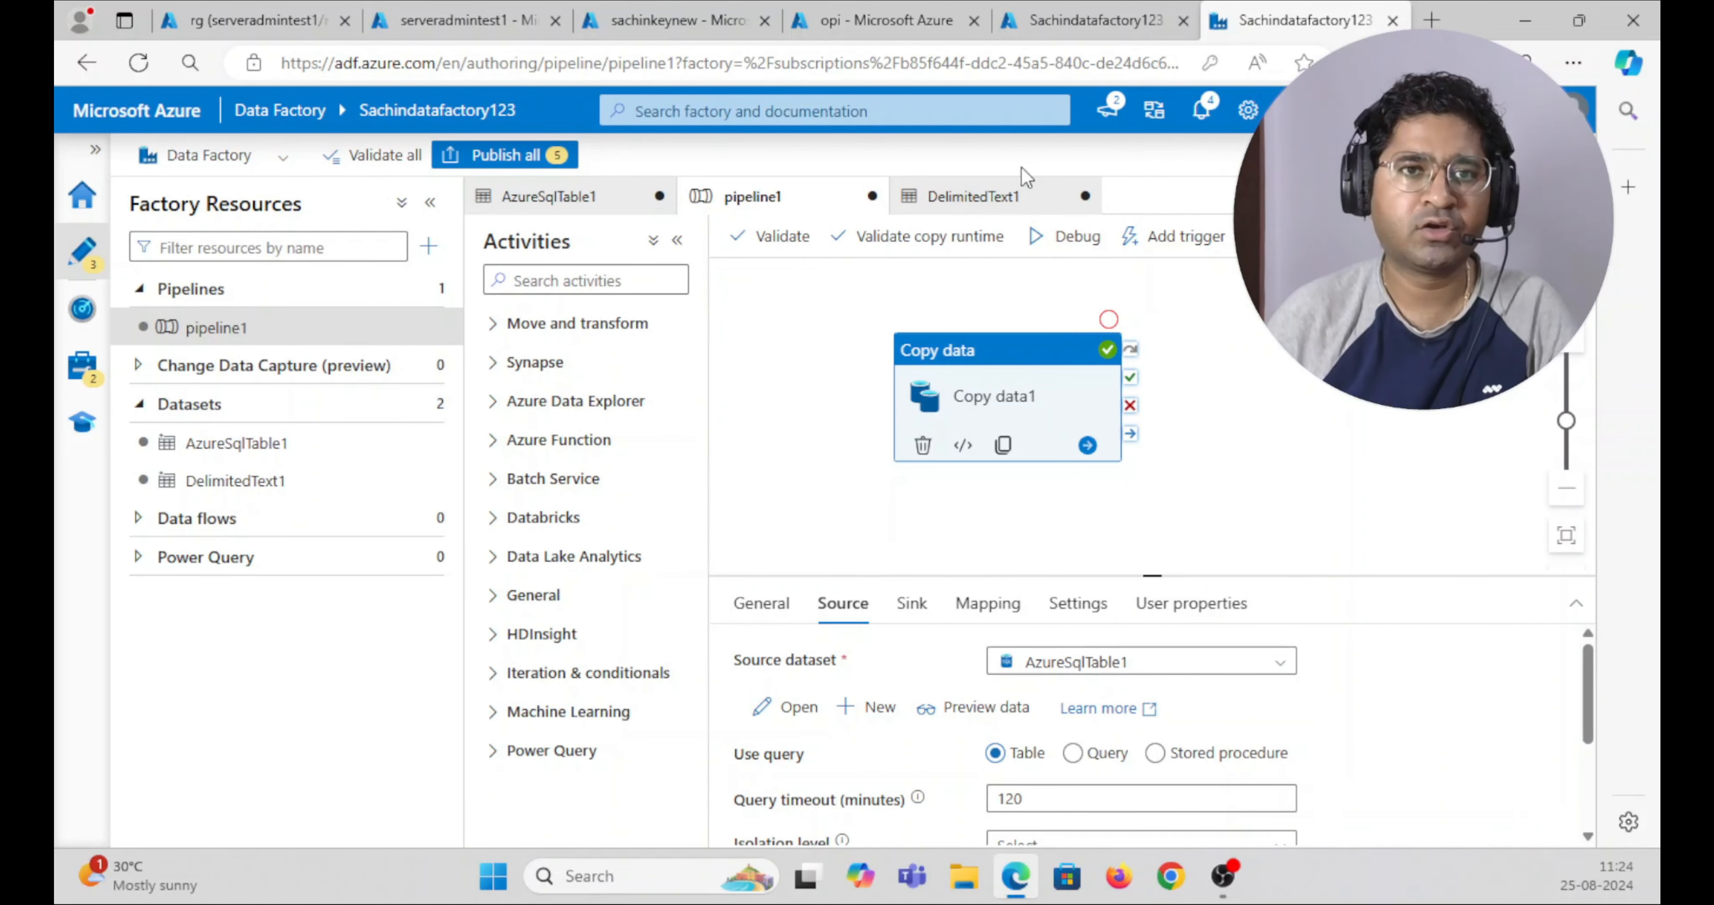
- Look over the opi storage container and the SalesLT.Address query results in the rg database
{"action": "left_click", "coordinate": [447, 30]}
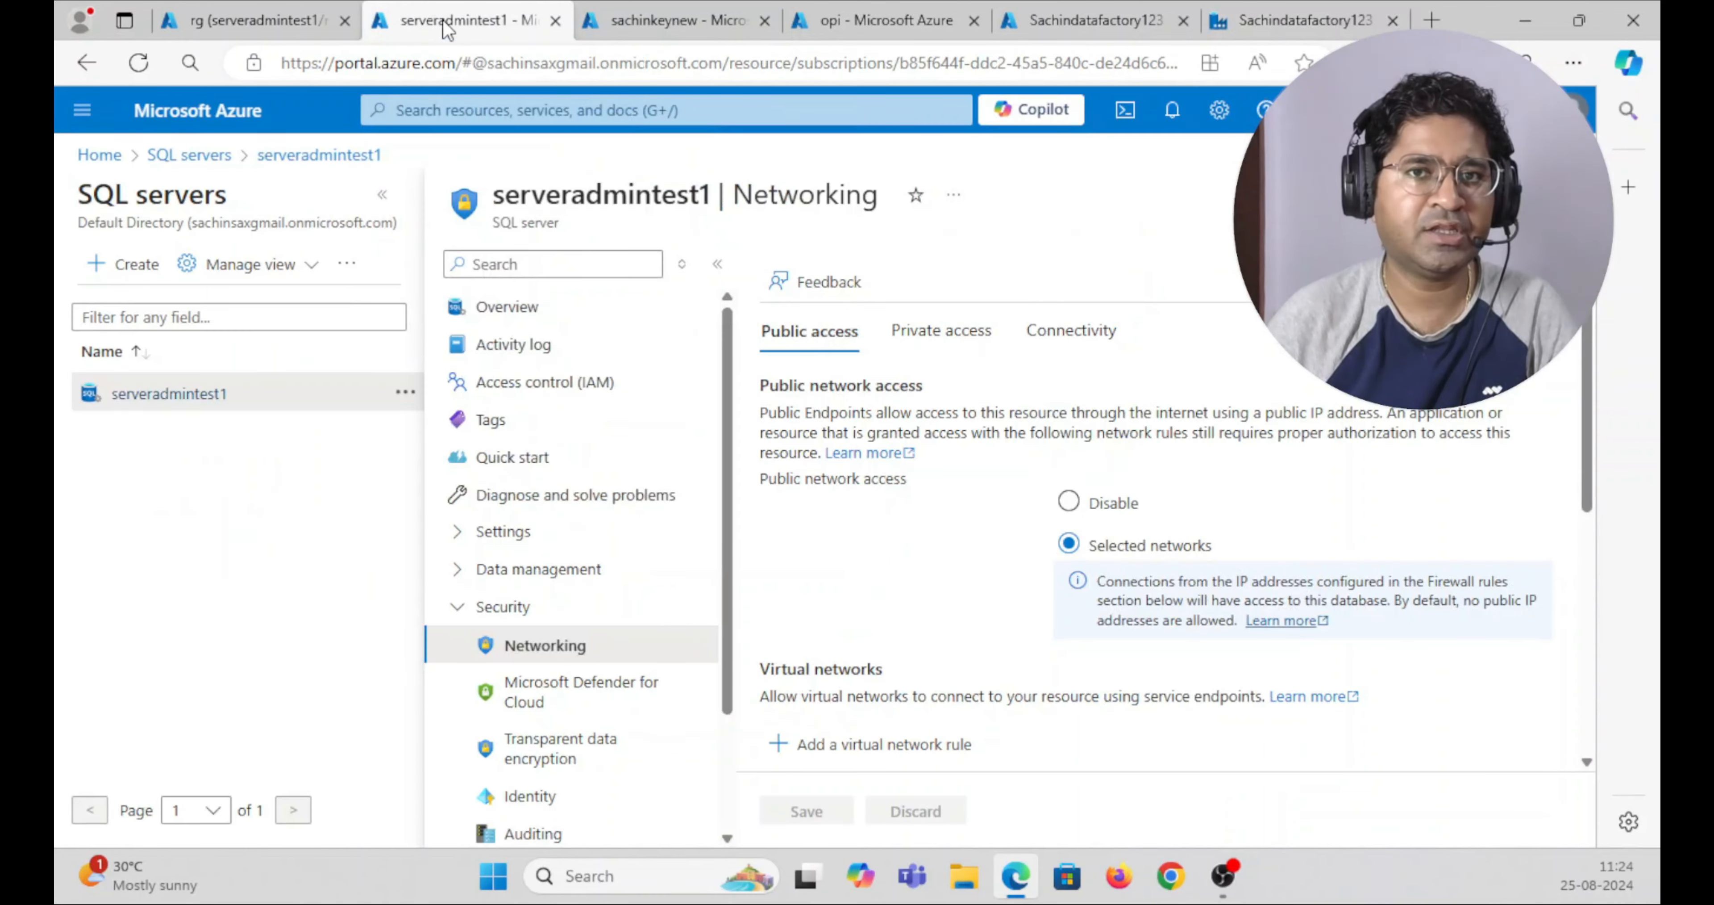
{"action": "left_click", "coordinate": [692, 21]}
{"action": "left_click", "coordinate": [884, 26]}
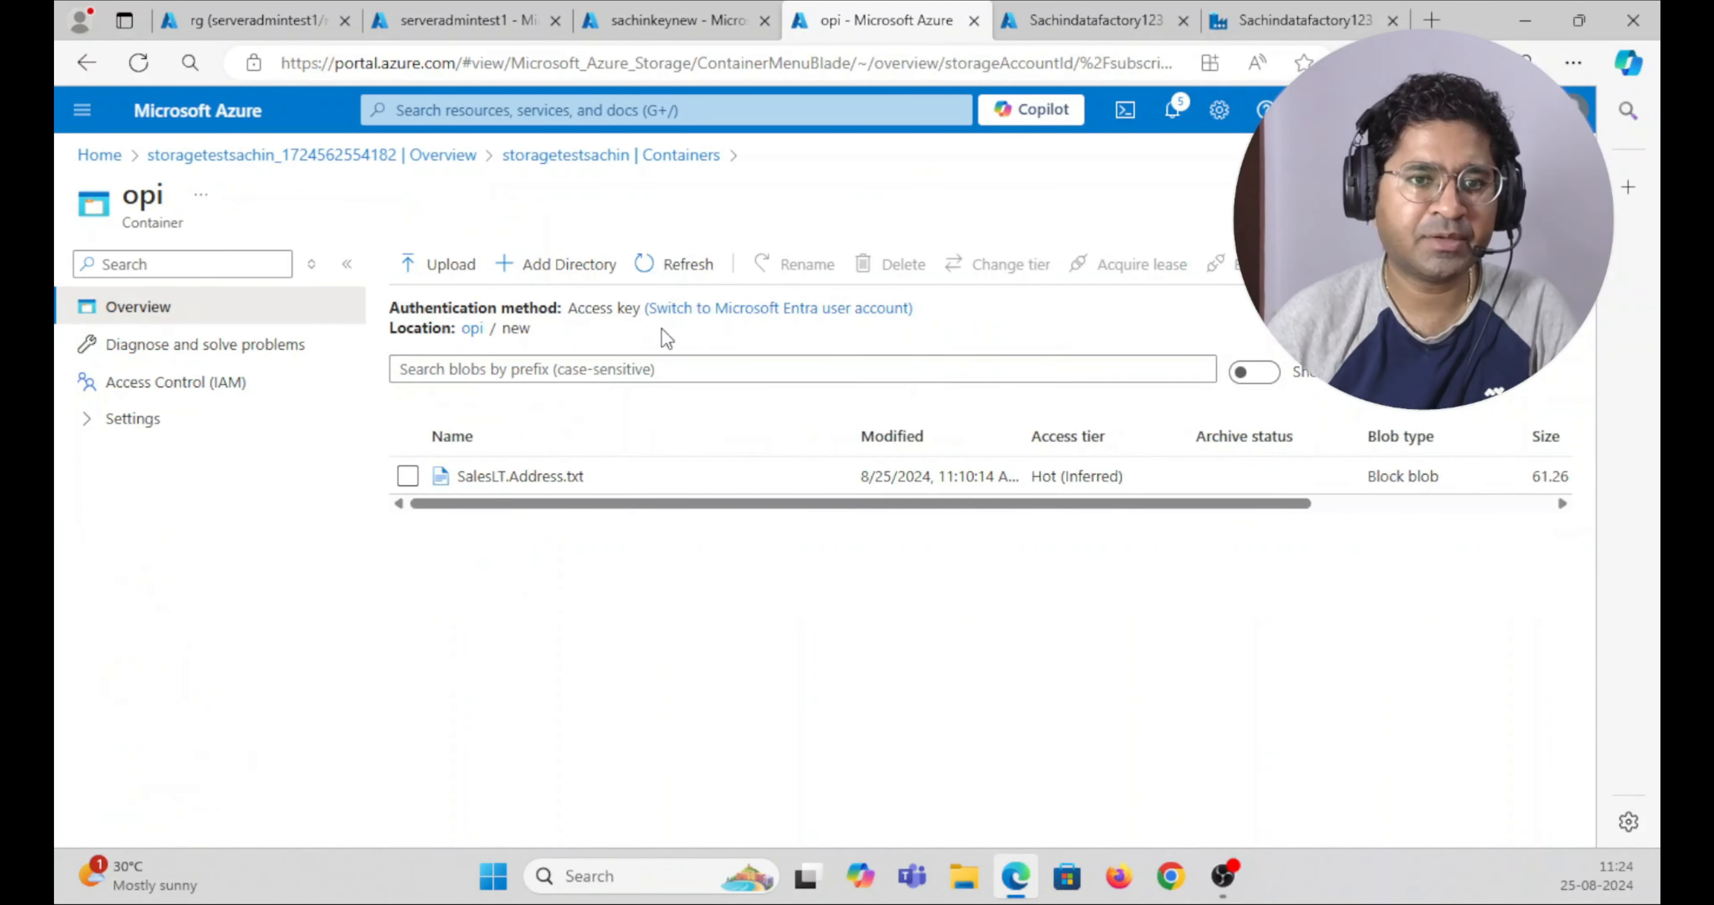
{"action": "left_click", "coordinate": [285, 40]}
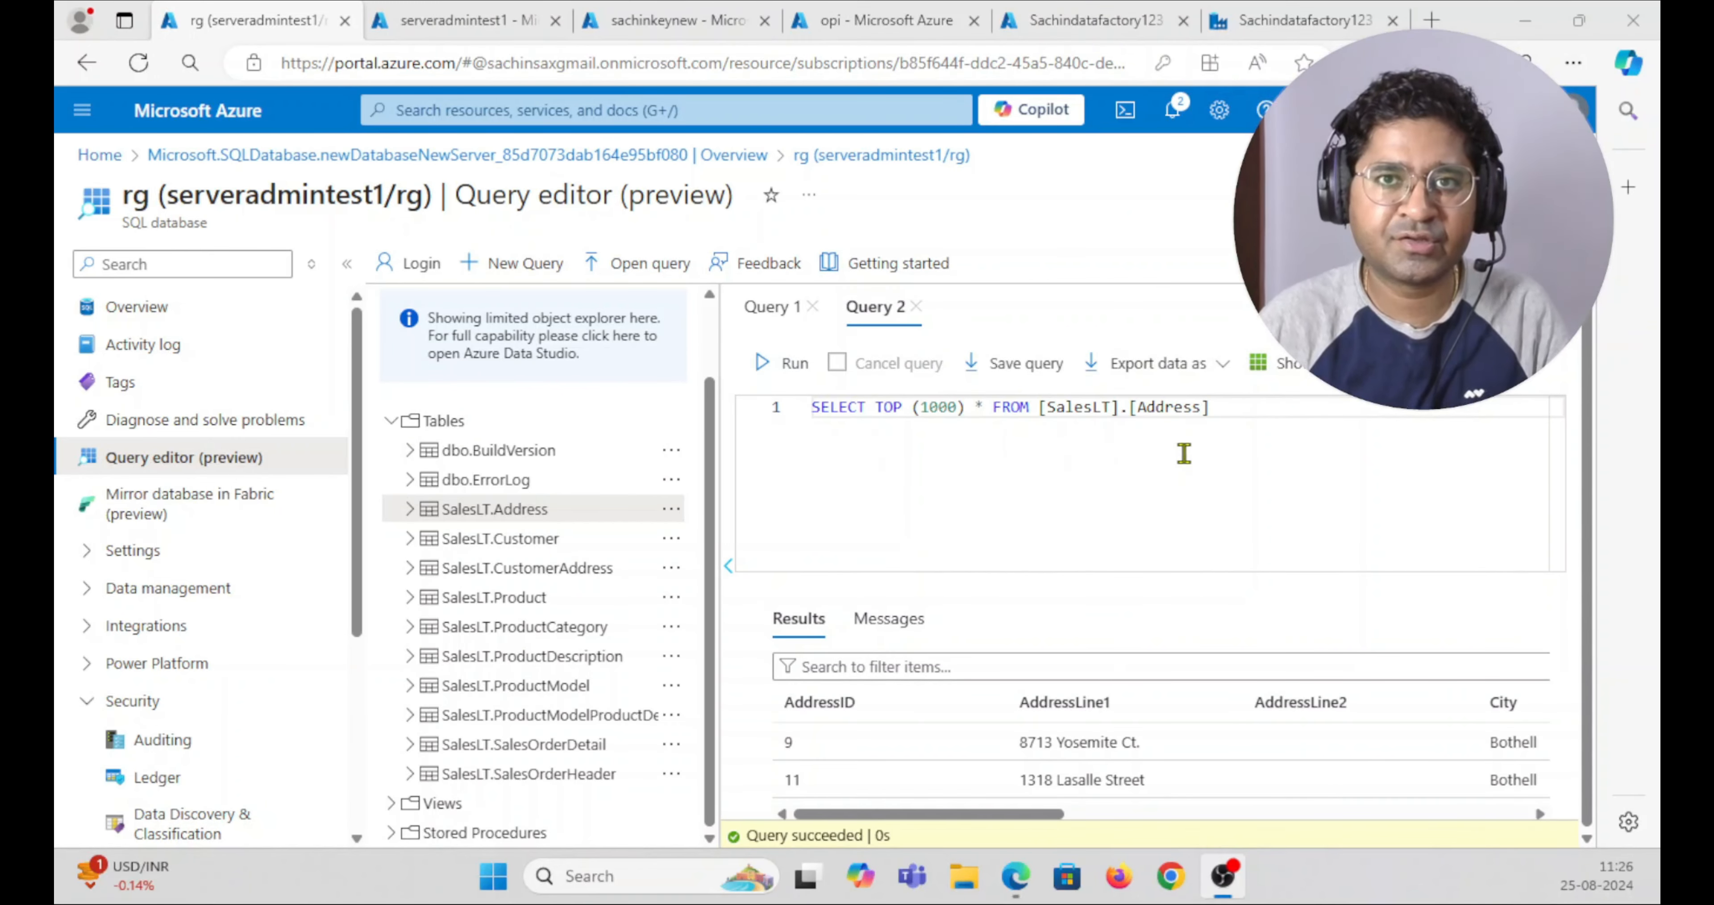
{"action": "left_click", "coordinate": [1051, 820]}
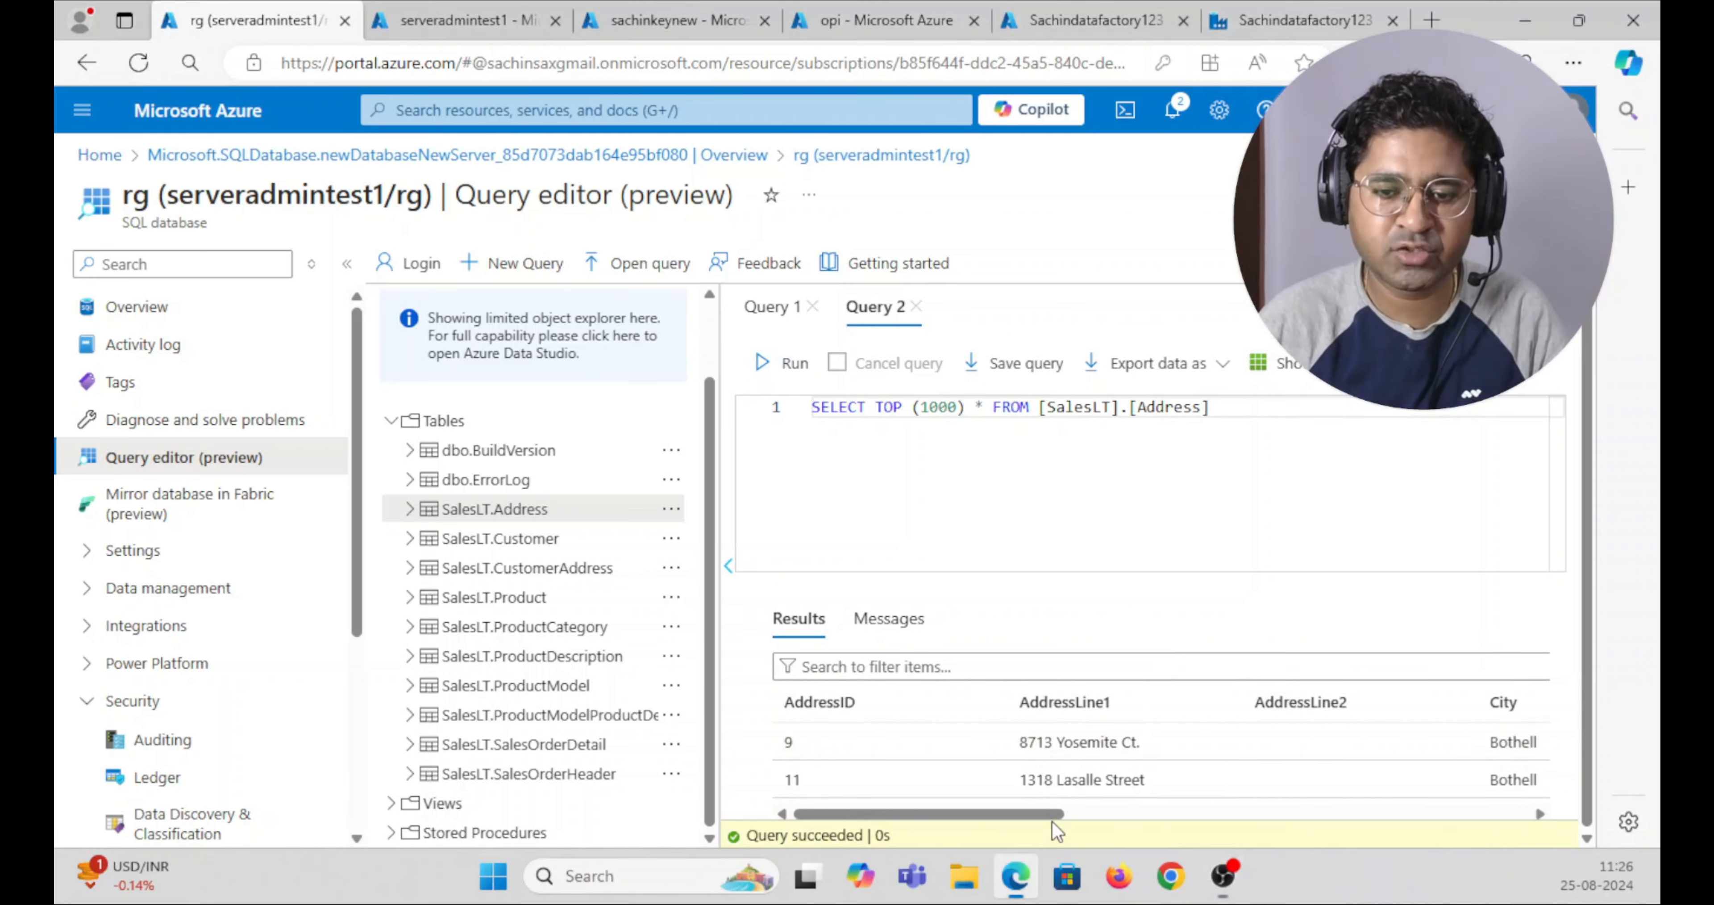
{"action": "mouse_move", "coordinate": [1031, 820]}
{"action": "left_mouse_down"}
{"action": "mouse_move", "coordinate": [1231, 822]}
{"action": "mouse_move", "coordinate": [998, 824]}
{"action": "left_mouse_up"}
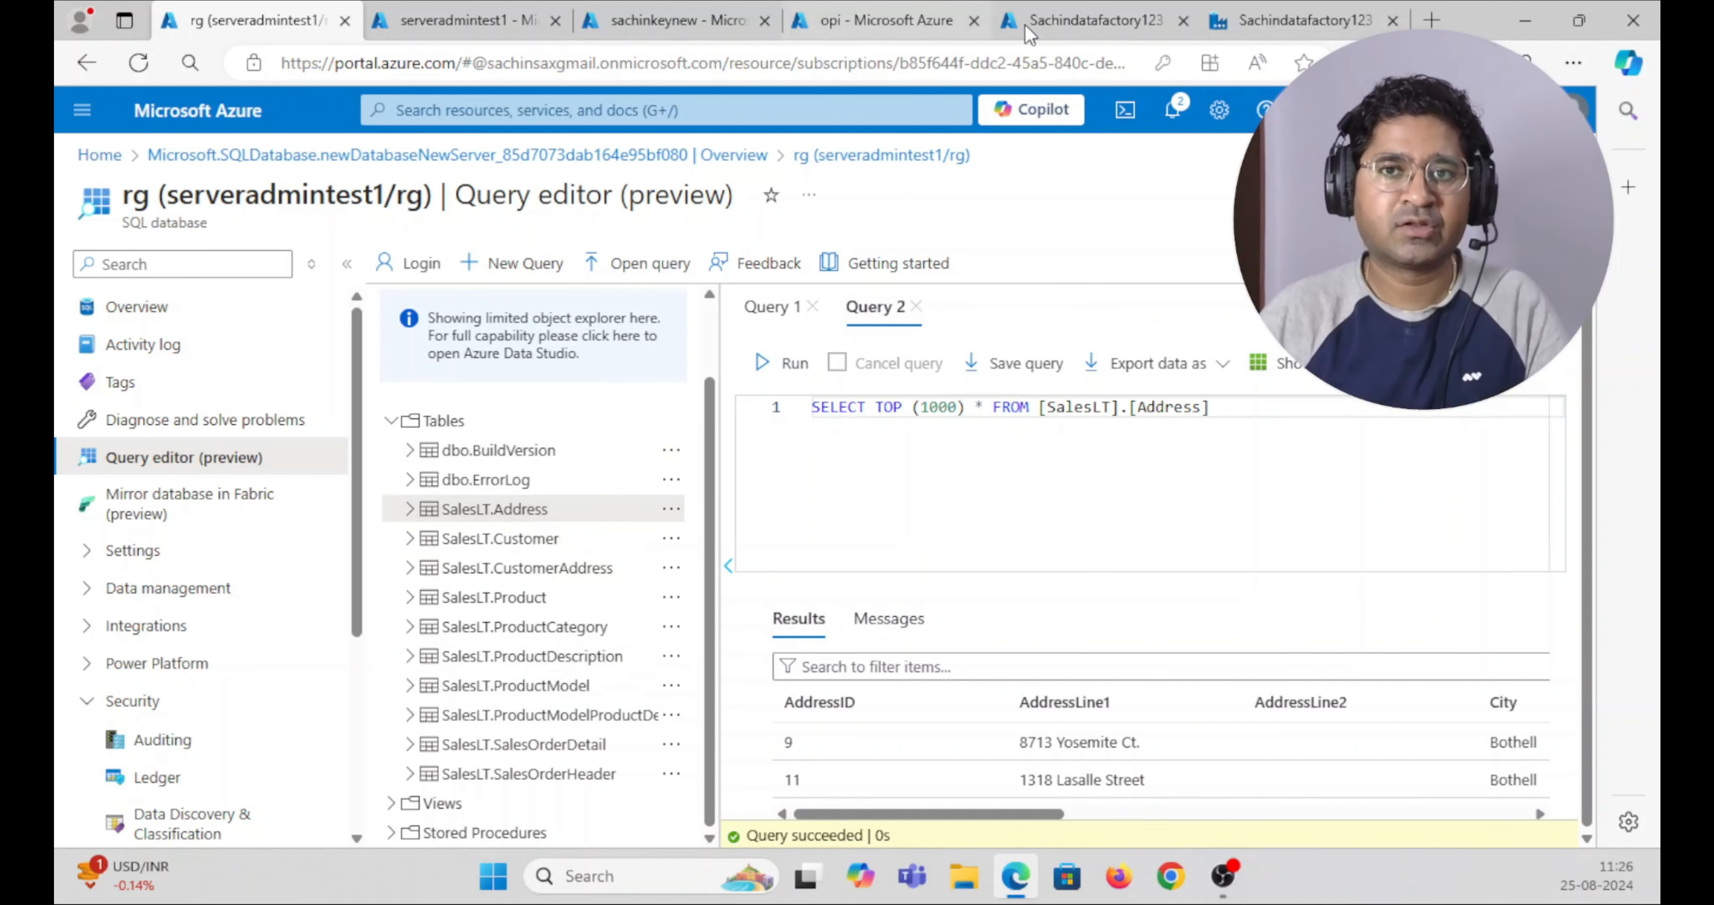
- Review the SQL server's networking, the key vault's access policies, the blob container and the data factory's overview and pipeline
{"action": "left_click", "coordinate": [465, 20]}
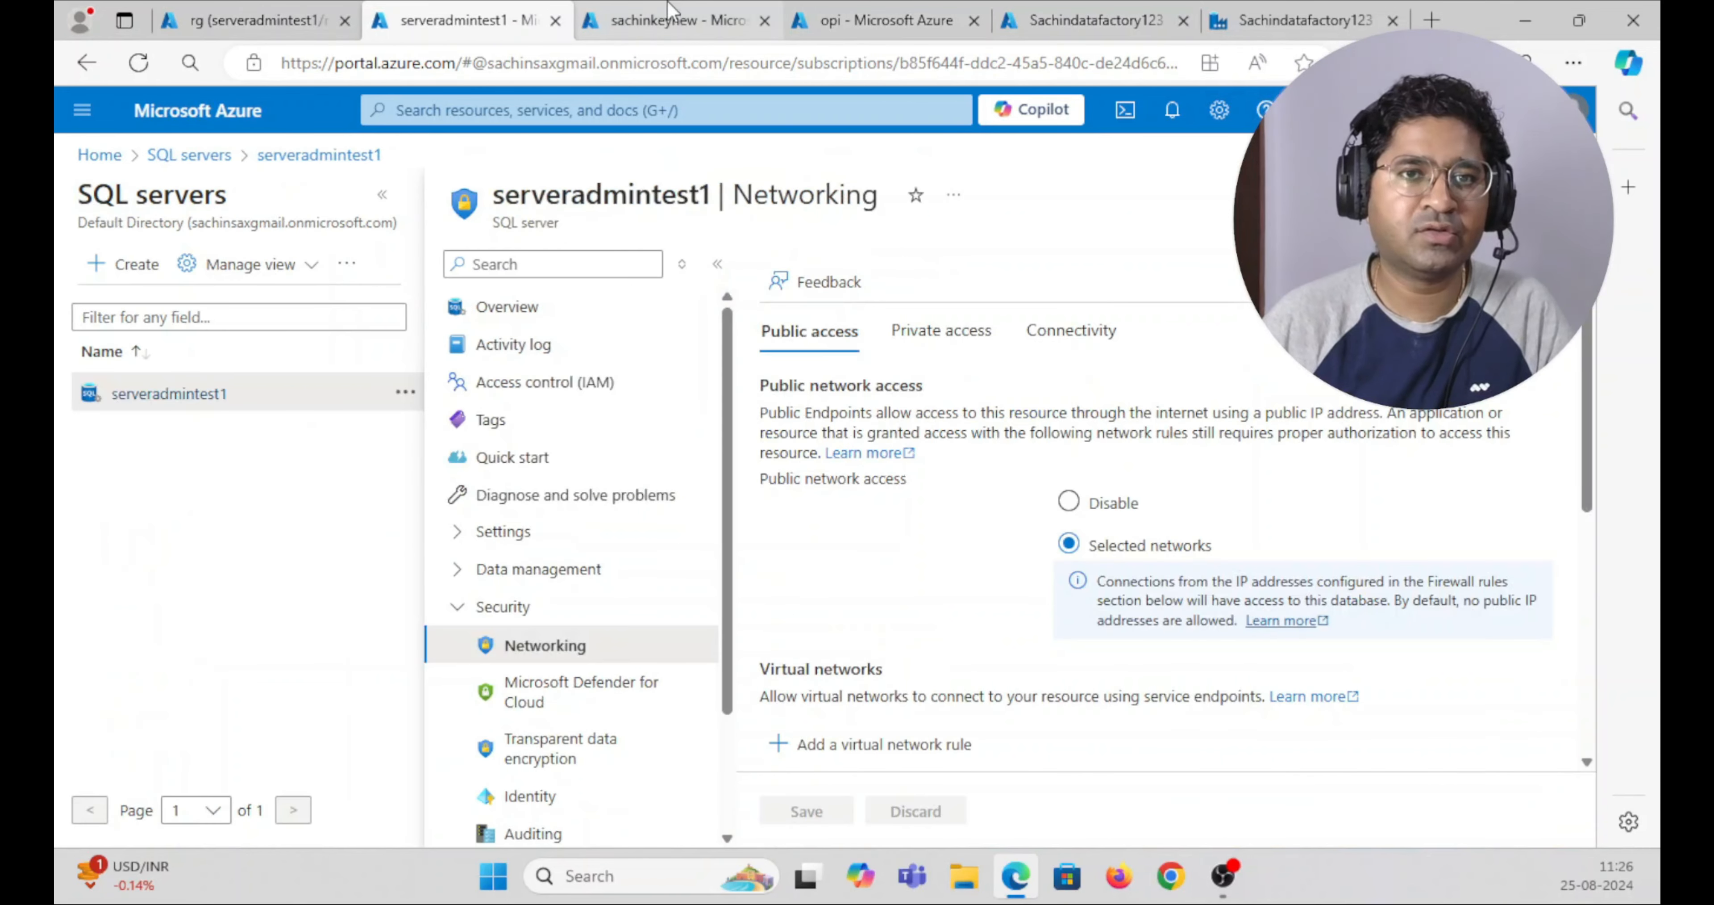
{"action": "left_click", "coordinate": [669, 15]}
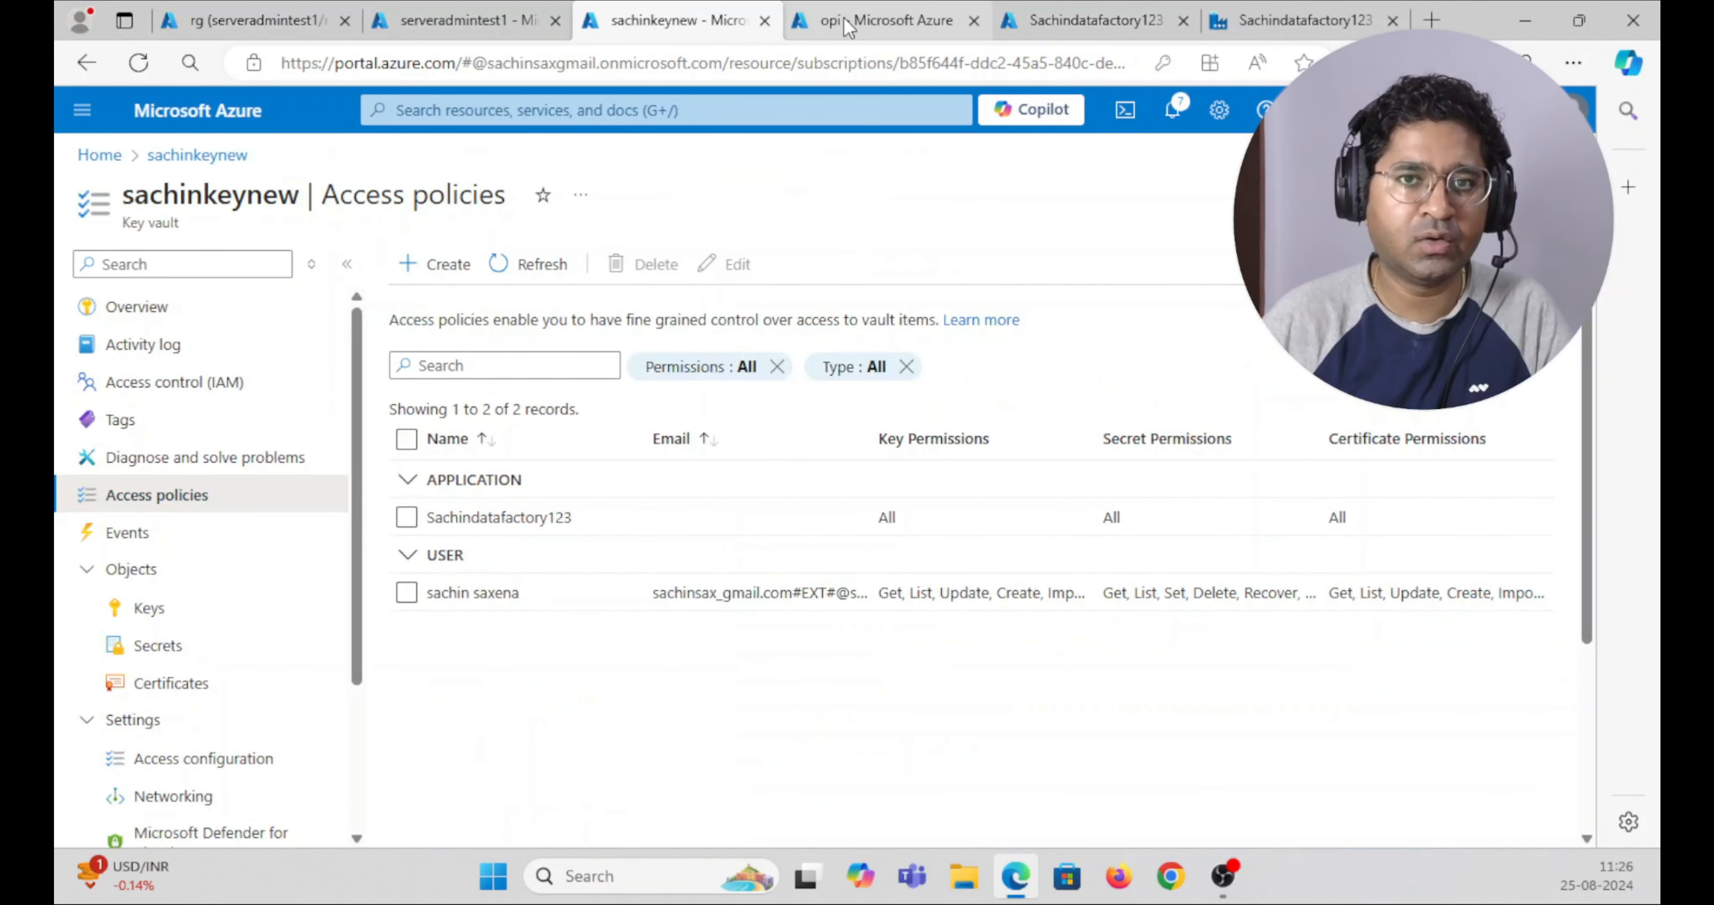
{"action": "left_click", "coordinate": [858, 23]}
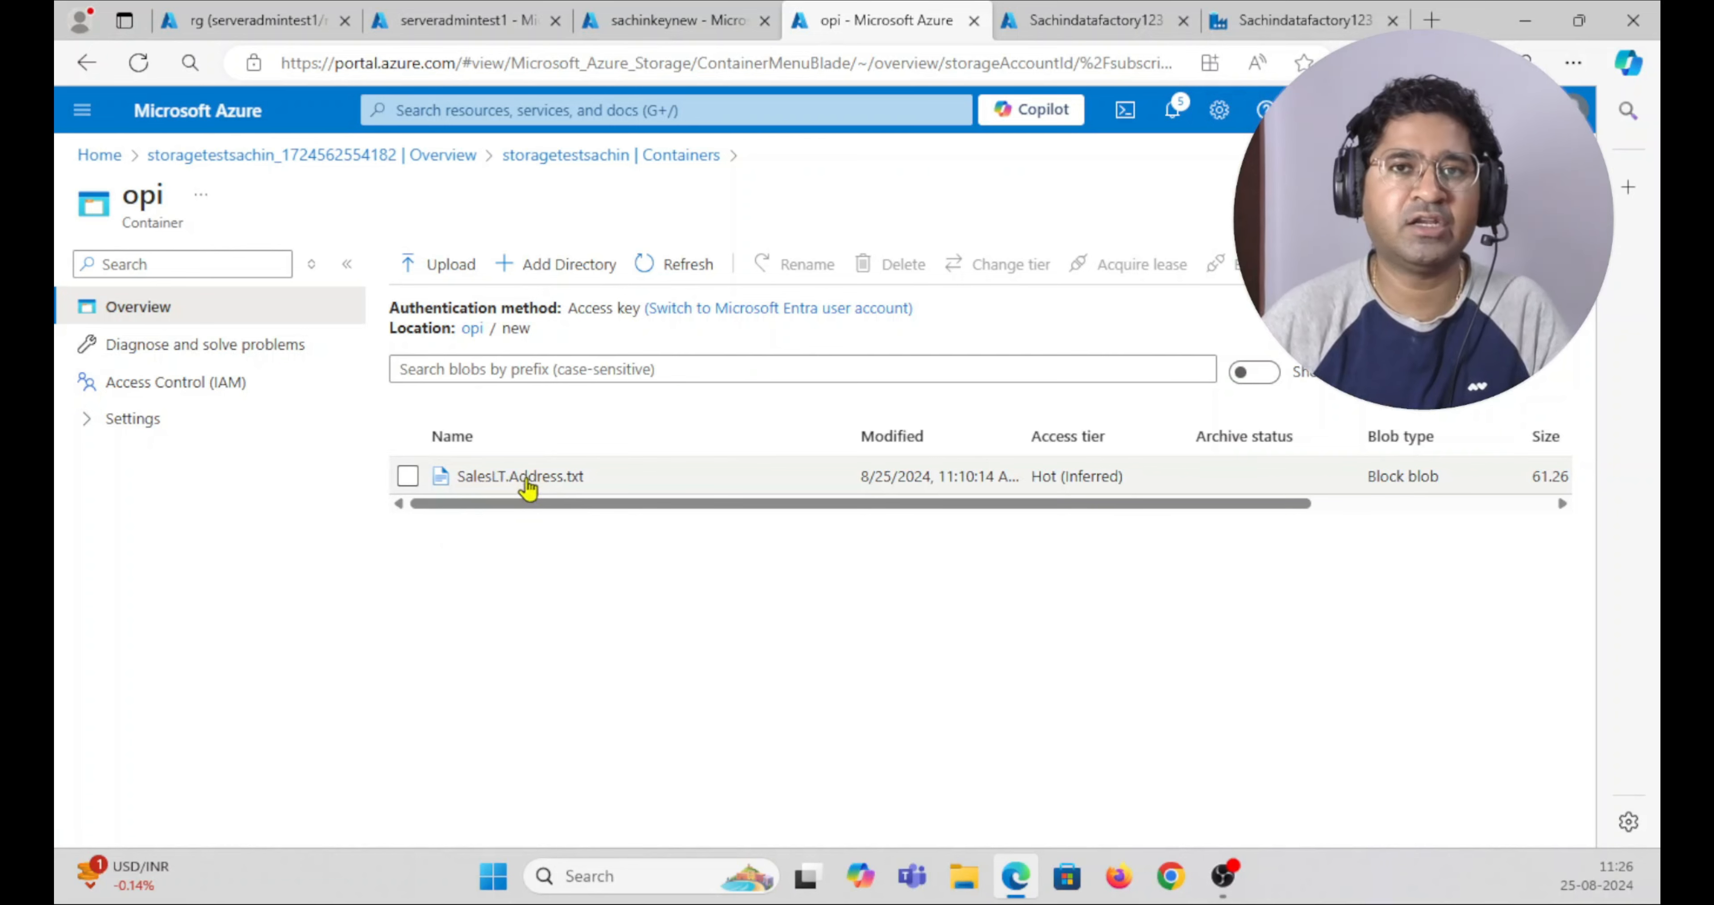
{"action": "left_click", "coordinate": [1058, 12]}
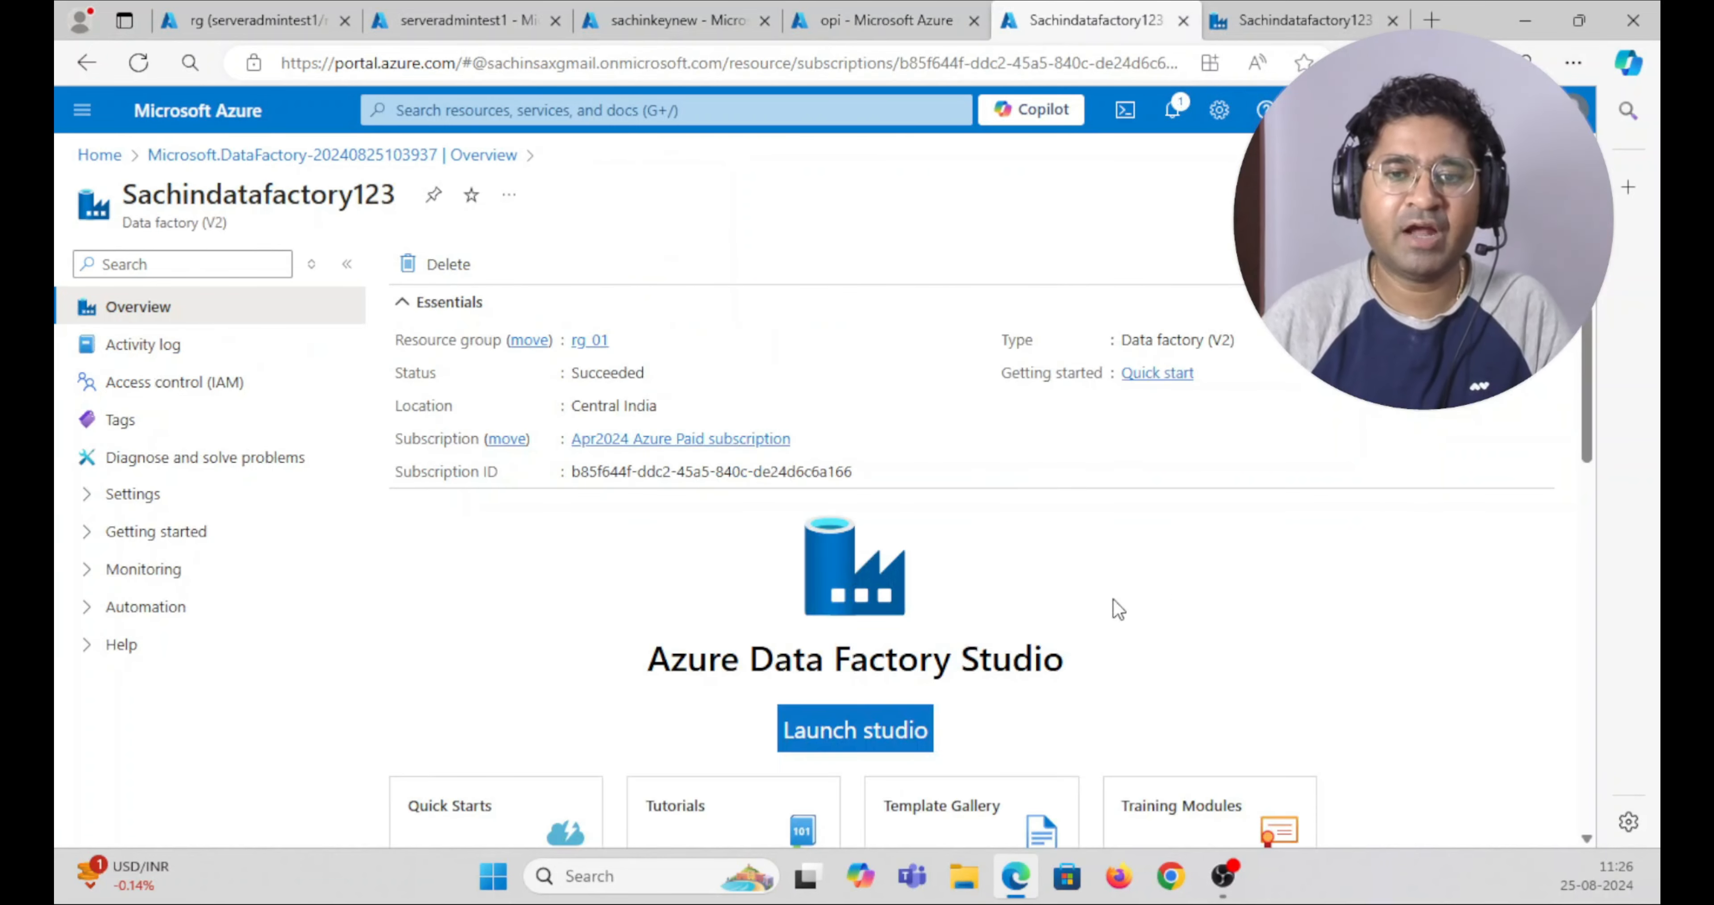
{"action": "left_click", "coordinate": [1249, 20]}
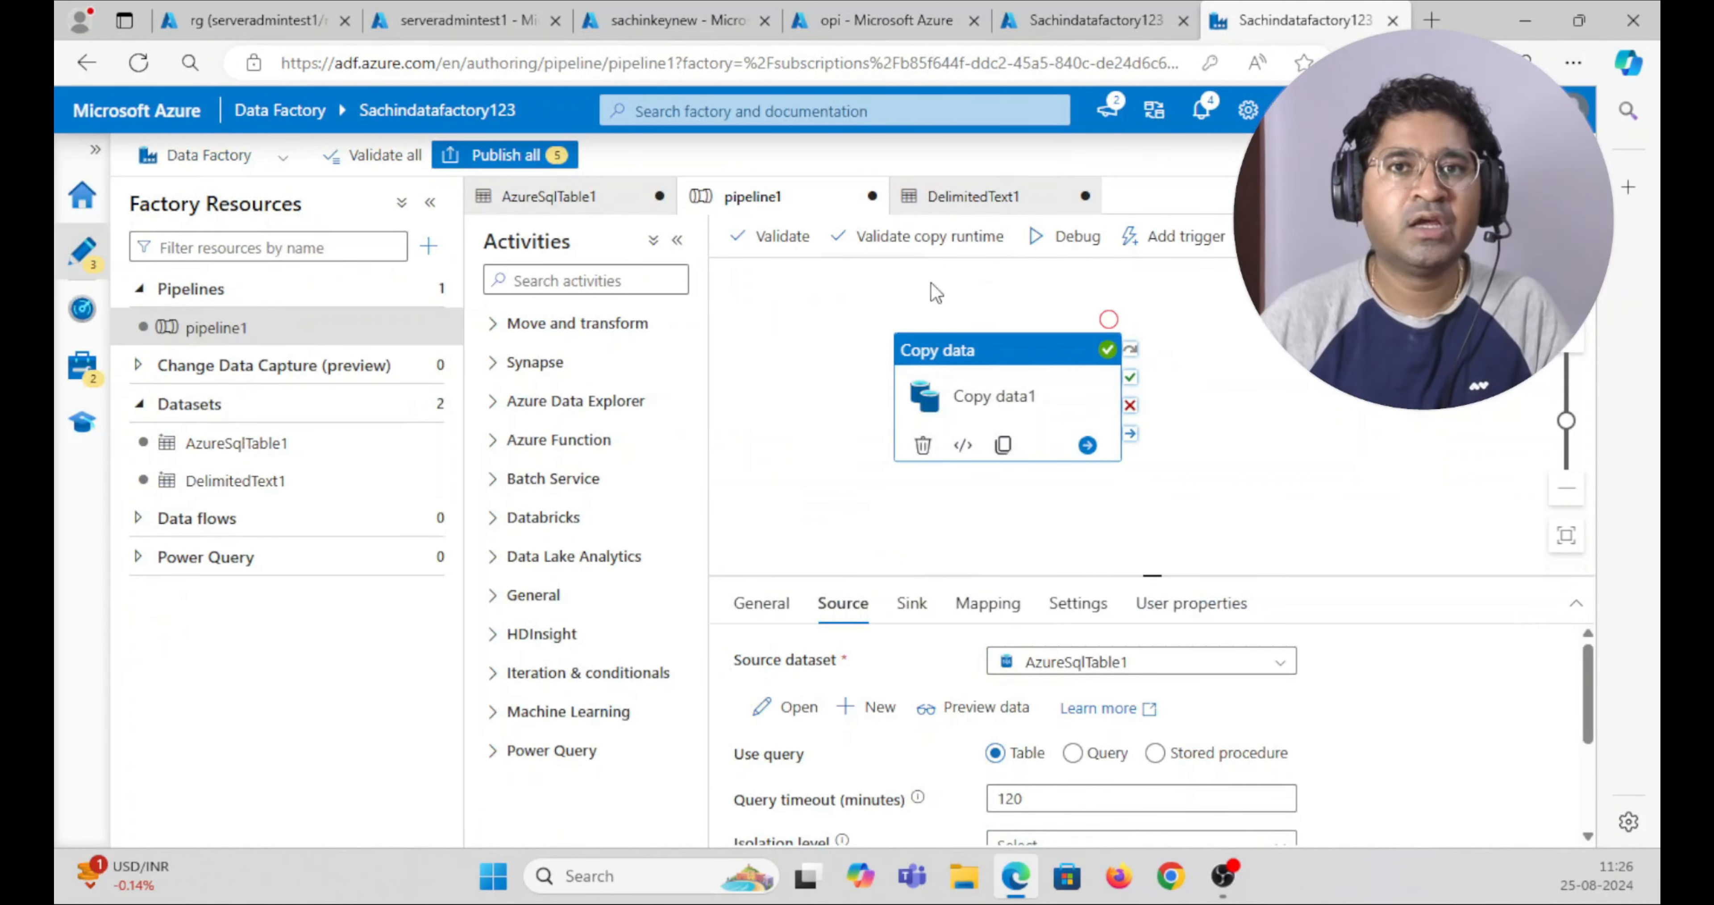
- Inspect the AzureSqlDatabase1 linked service, including its Azure Key Vault authentication and encryption settings
{"action": "left_click", "coordinate": [81, 364]}
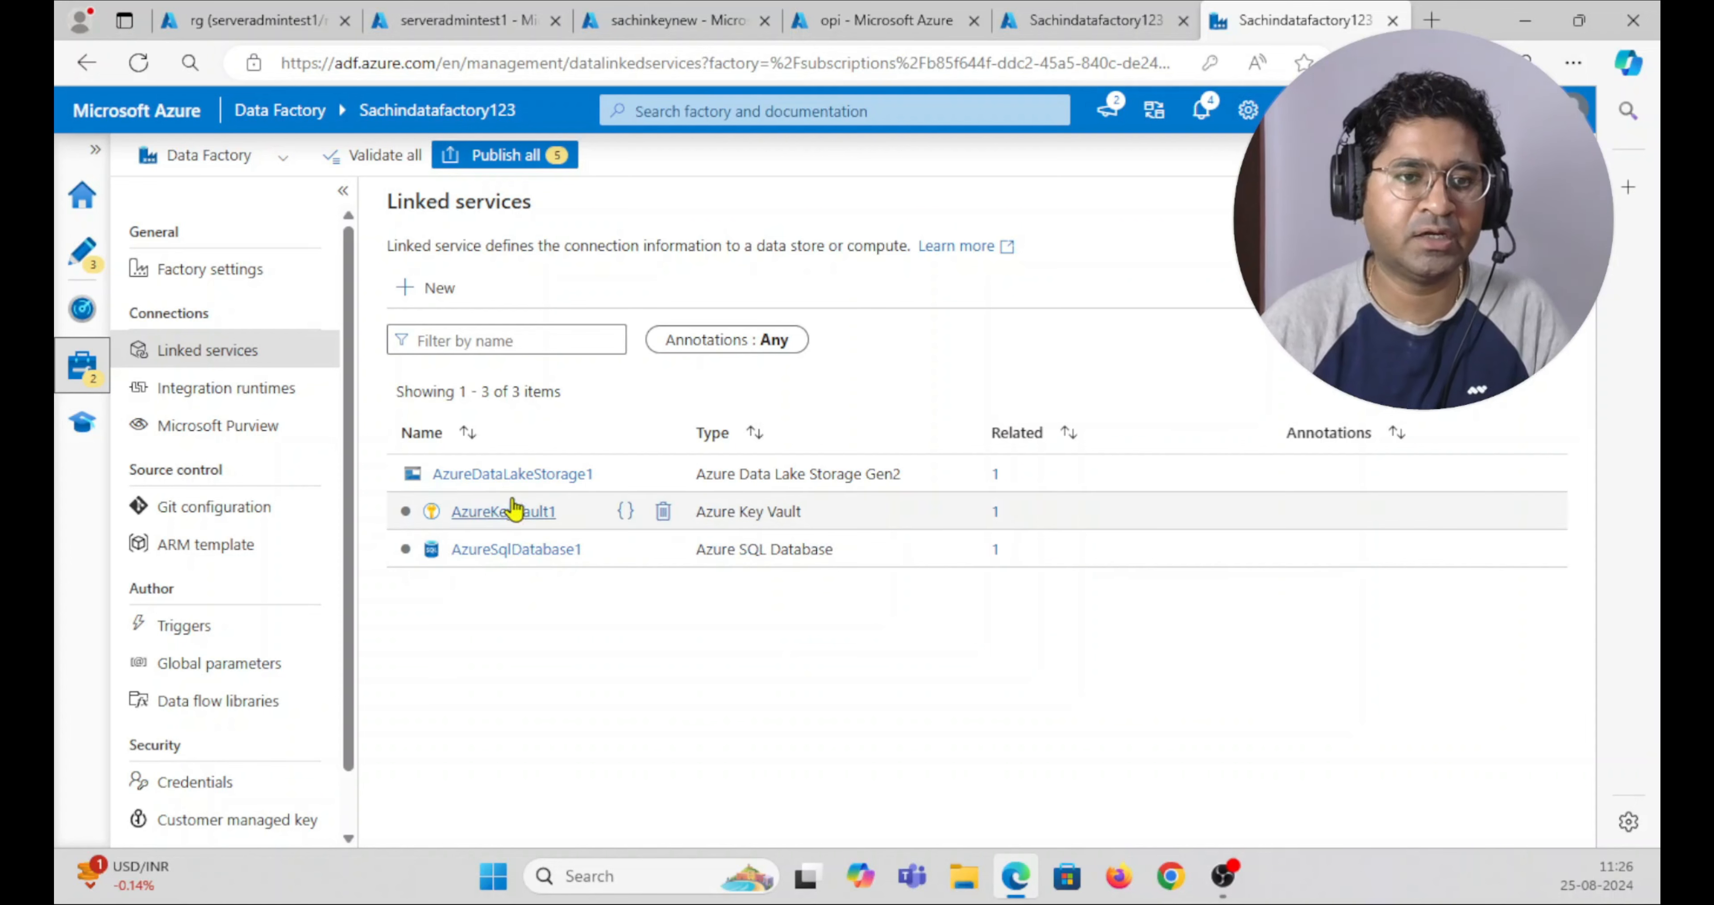
{"action": "left_click", "coordinate": [474, 554]}
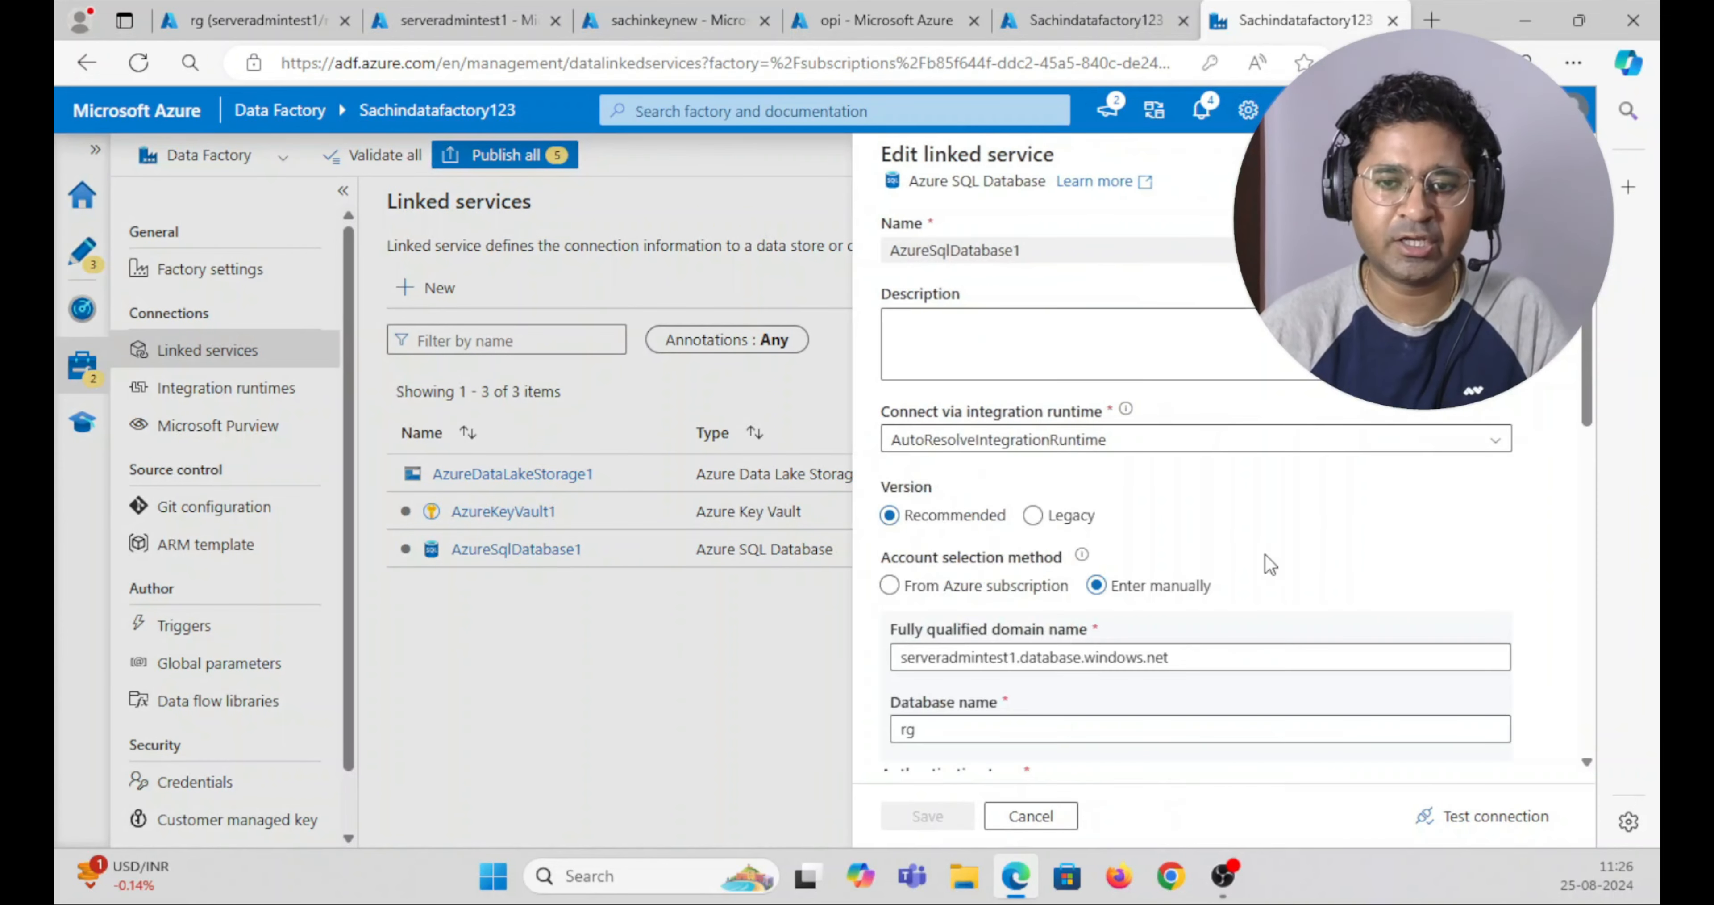
{"action": "scroll", "coordinate": [1242, 558], "scroll_direction": "down", "scroll_amount": 8}
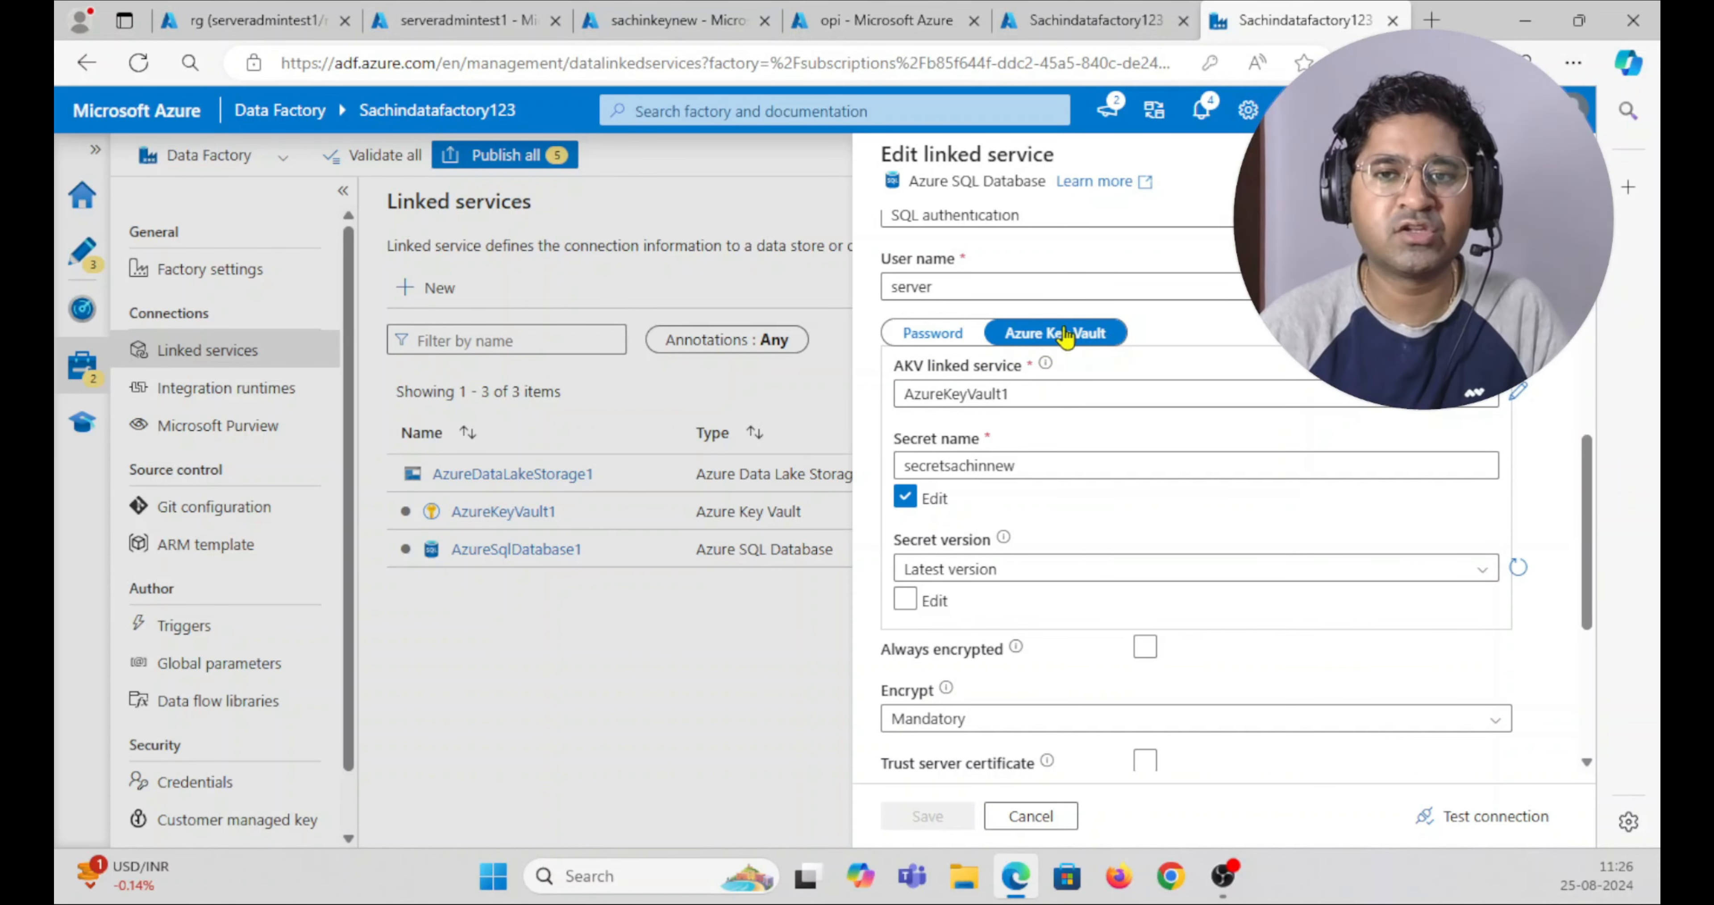
{"action": "scroll", "coordinate": [1152, 514], "scroll_direction": "down", "scroll_amount": 5}
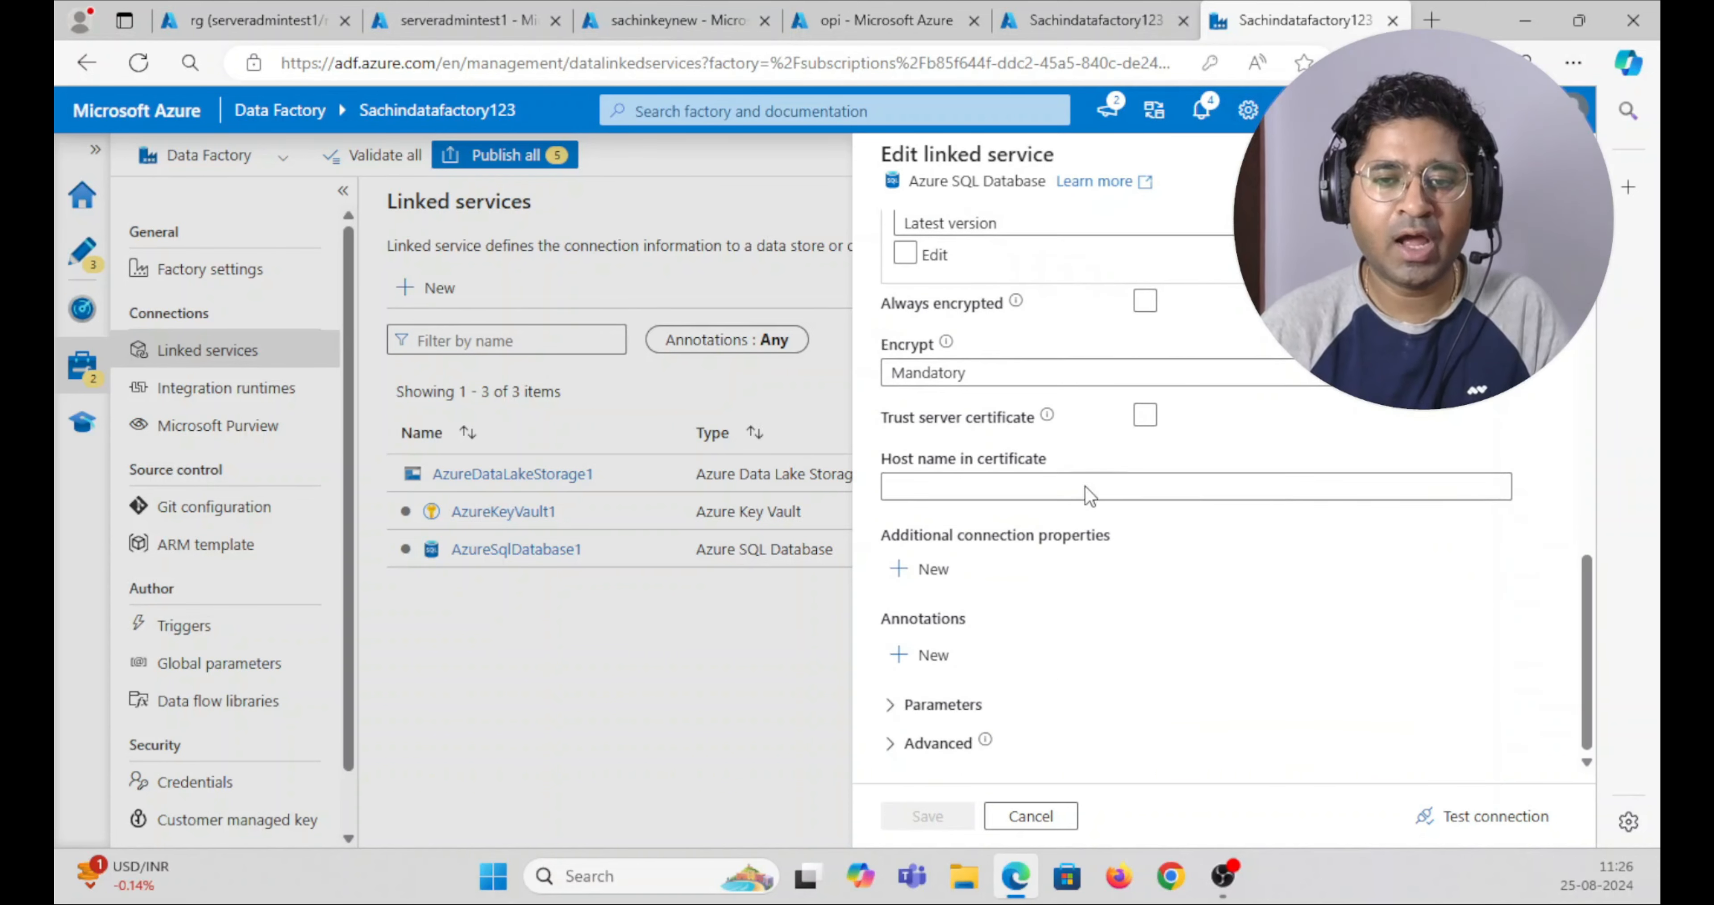
{"action": "scroll", "coordinate": [1092, 492], "scroll_direction": "up", "scroll_amount": 4}
{"action": "left_click", "coordinate": [1142, 538]}
{"action": "scroll", "coordinate": [1136, 540], "scroll_direction": "down", "scroll_amount": 3}
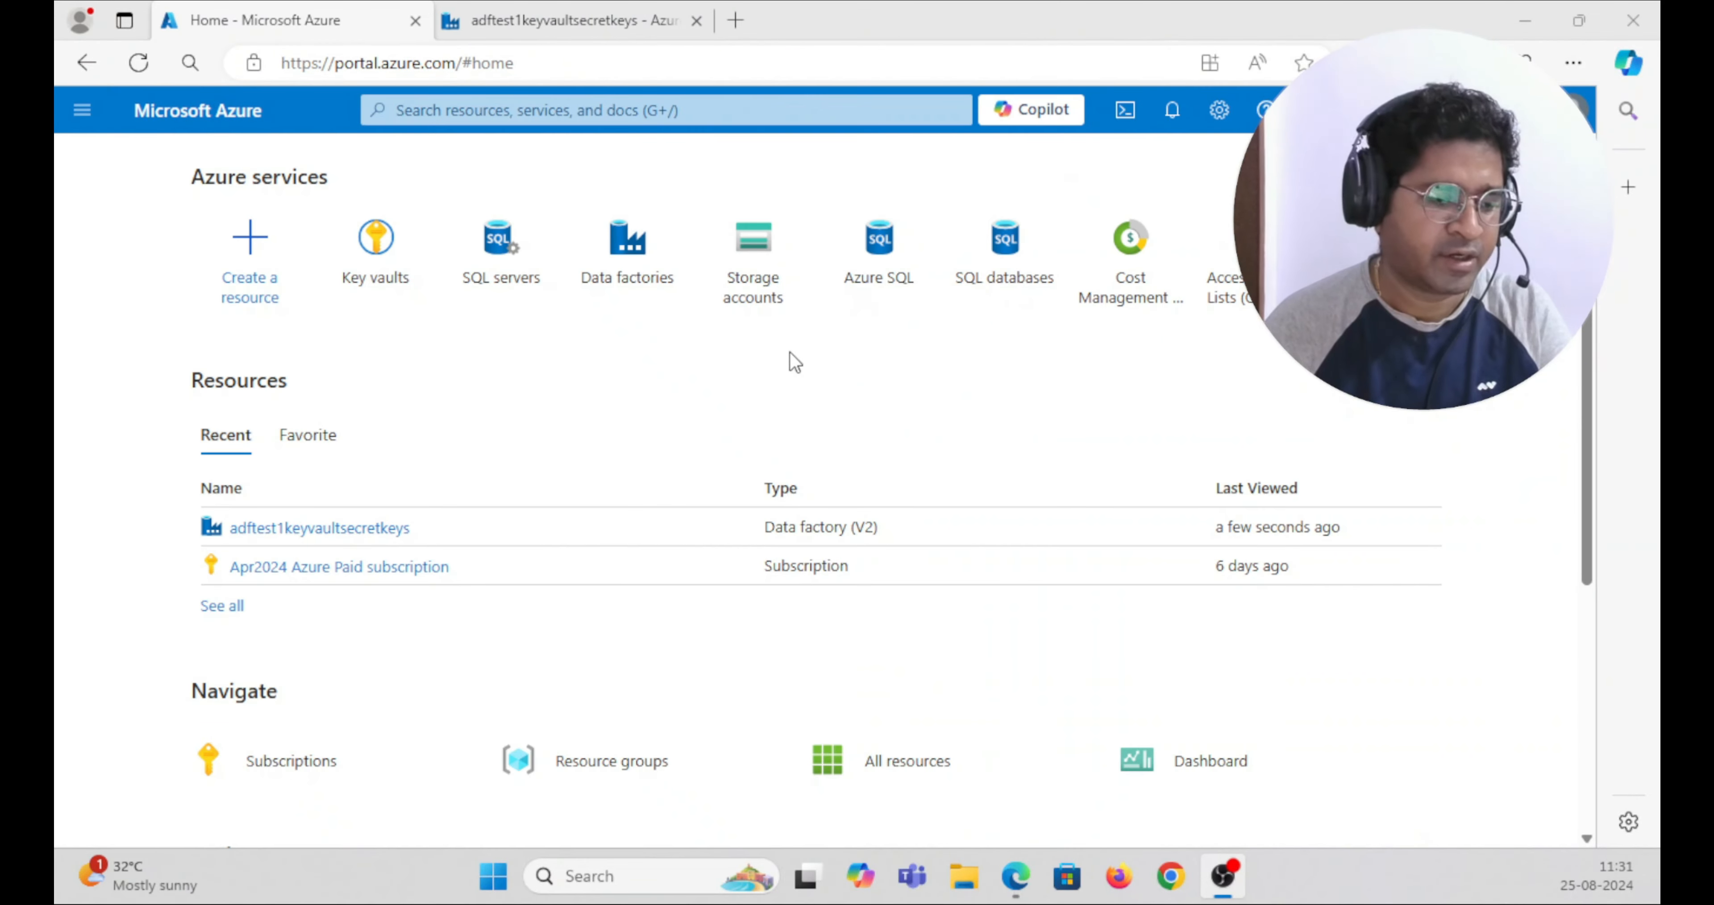
- Check the adftest1keyvaultsecretkeys data factory, and start creating a single SQL database in Azure SQL
{"action": "left_click", "coordinate": [567, 27]}
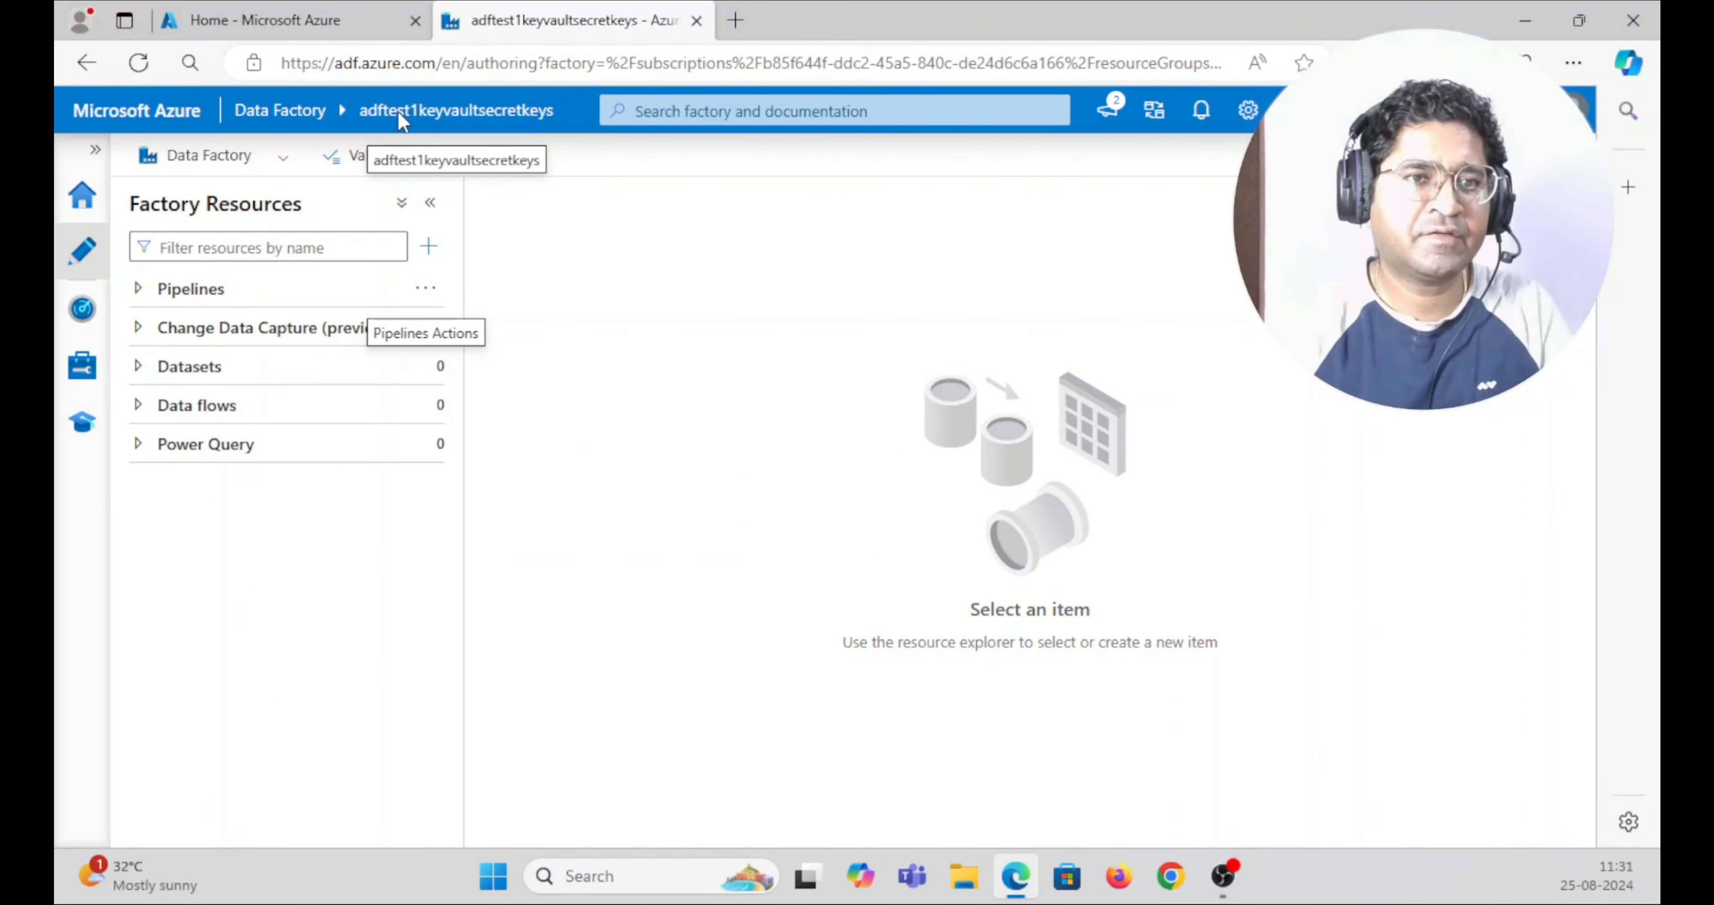
{"action": "left_click", "coordinate": [325, 20]}
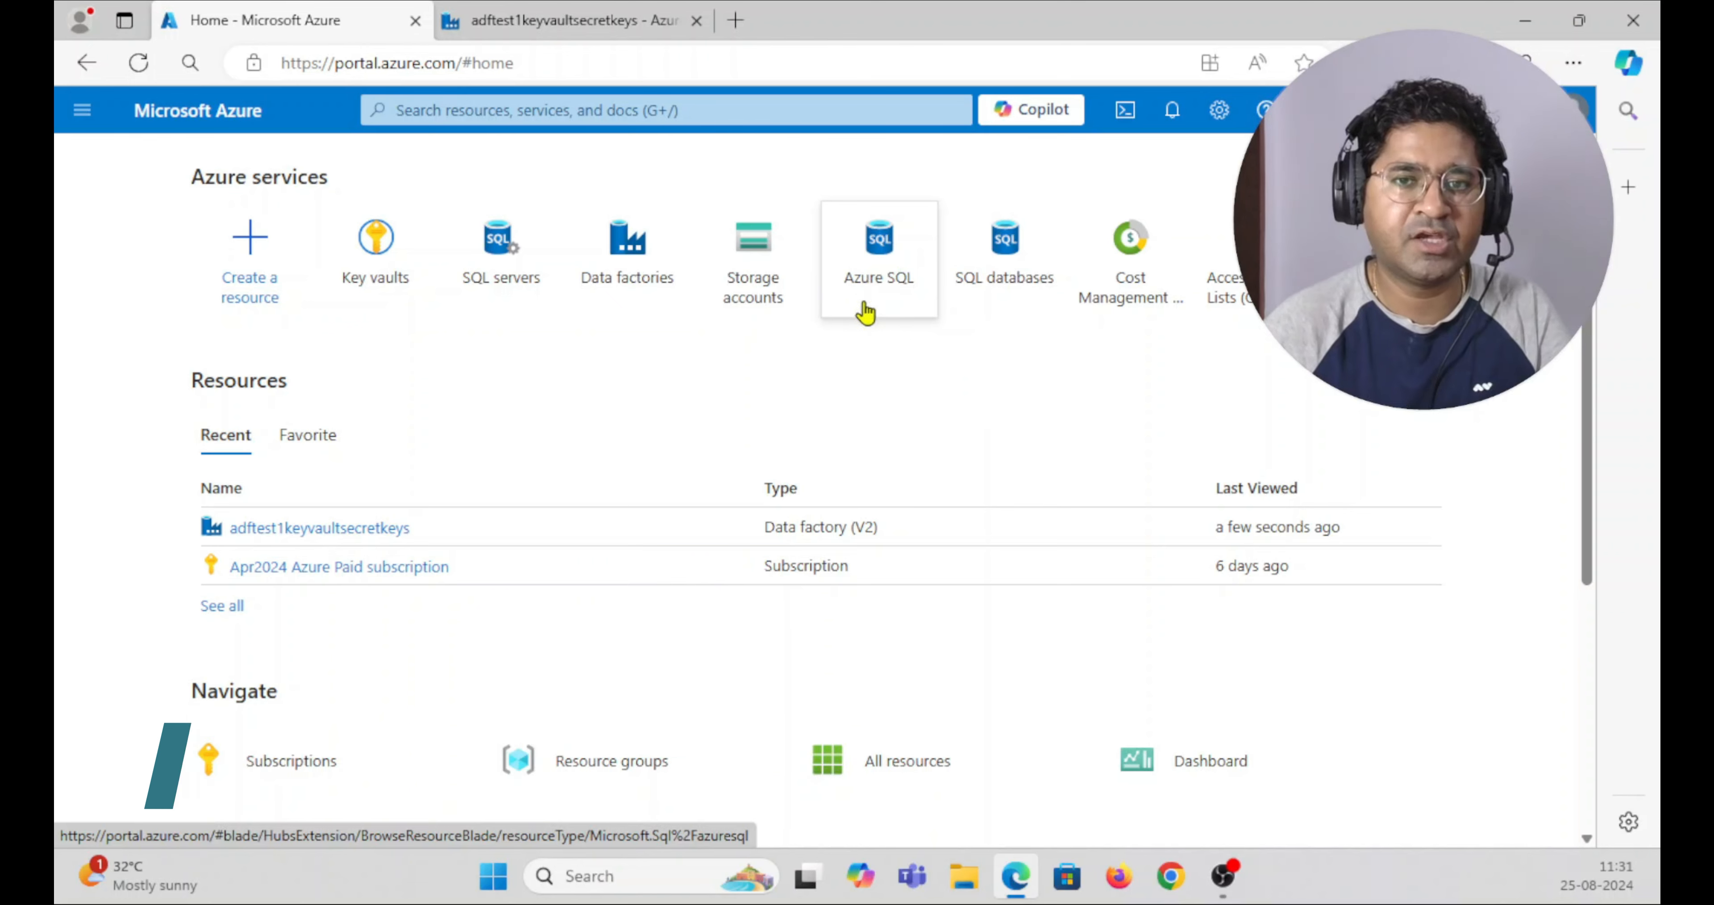
{"action": "left_click", "coordinate": [888, 258]}
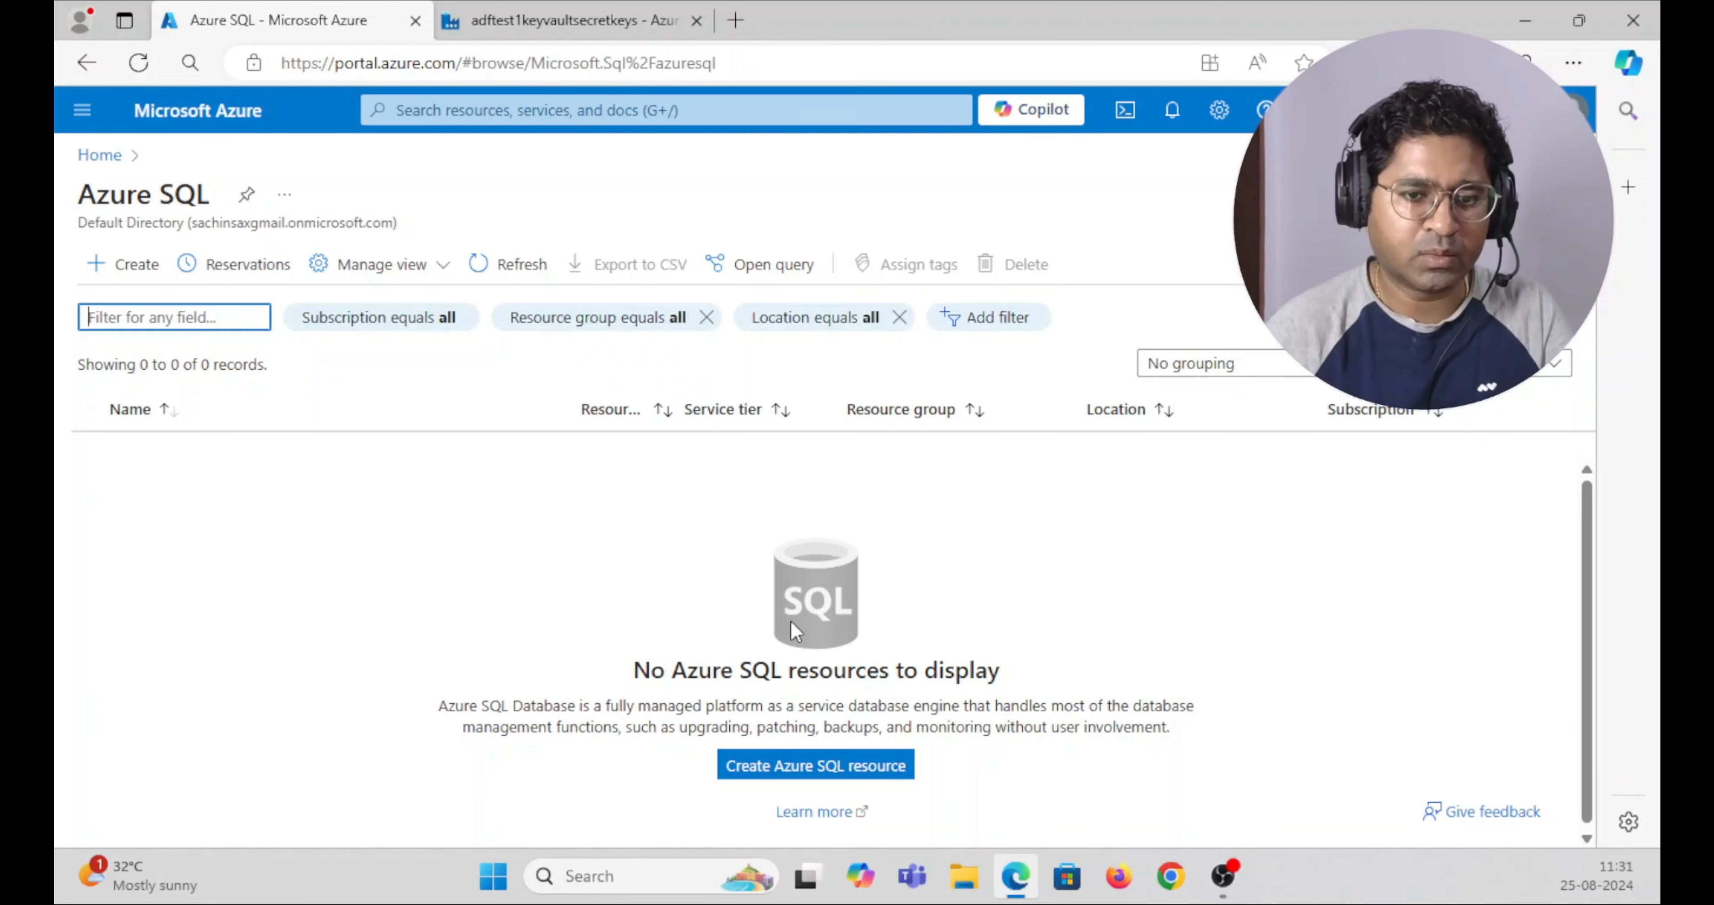
{"action": "left_click", "coordinate": [805, 771]}
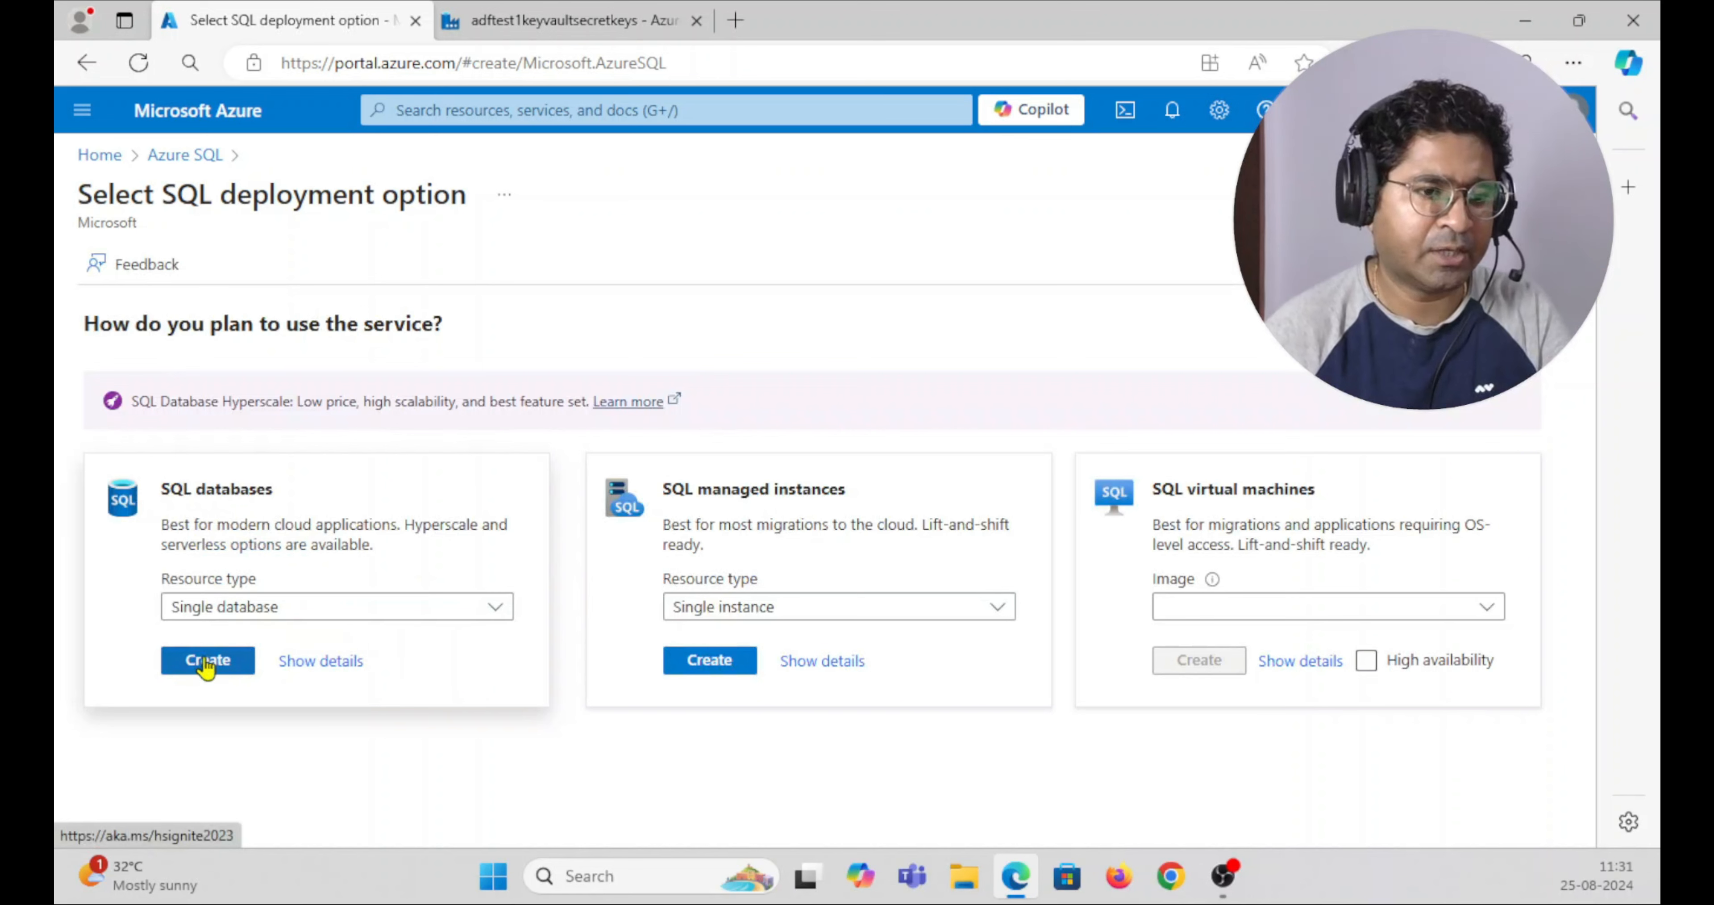
{"action": "left_click", "coordinate": [207, 662]}
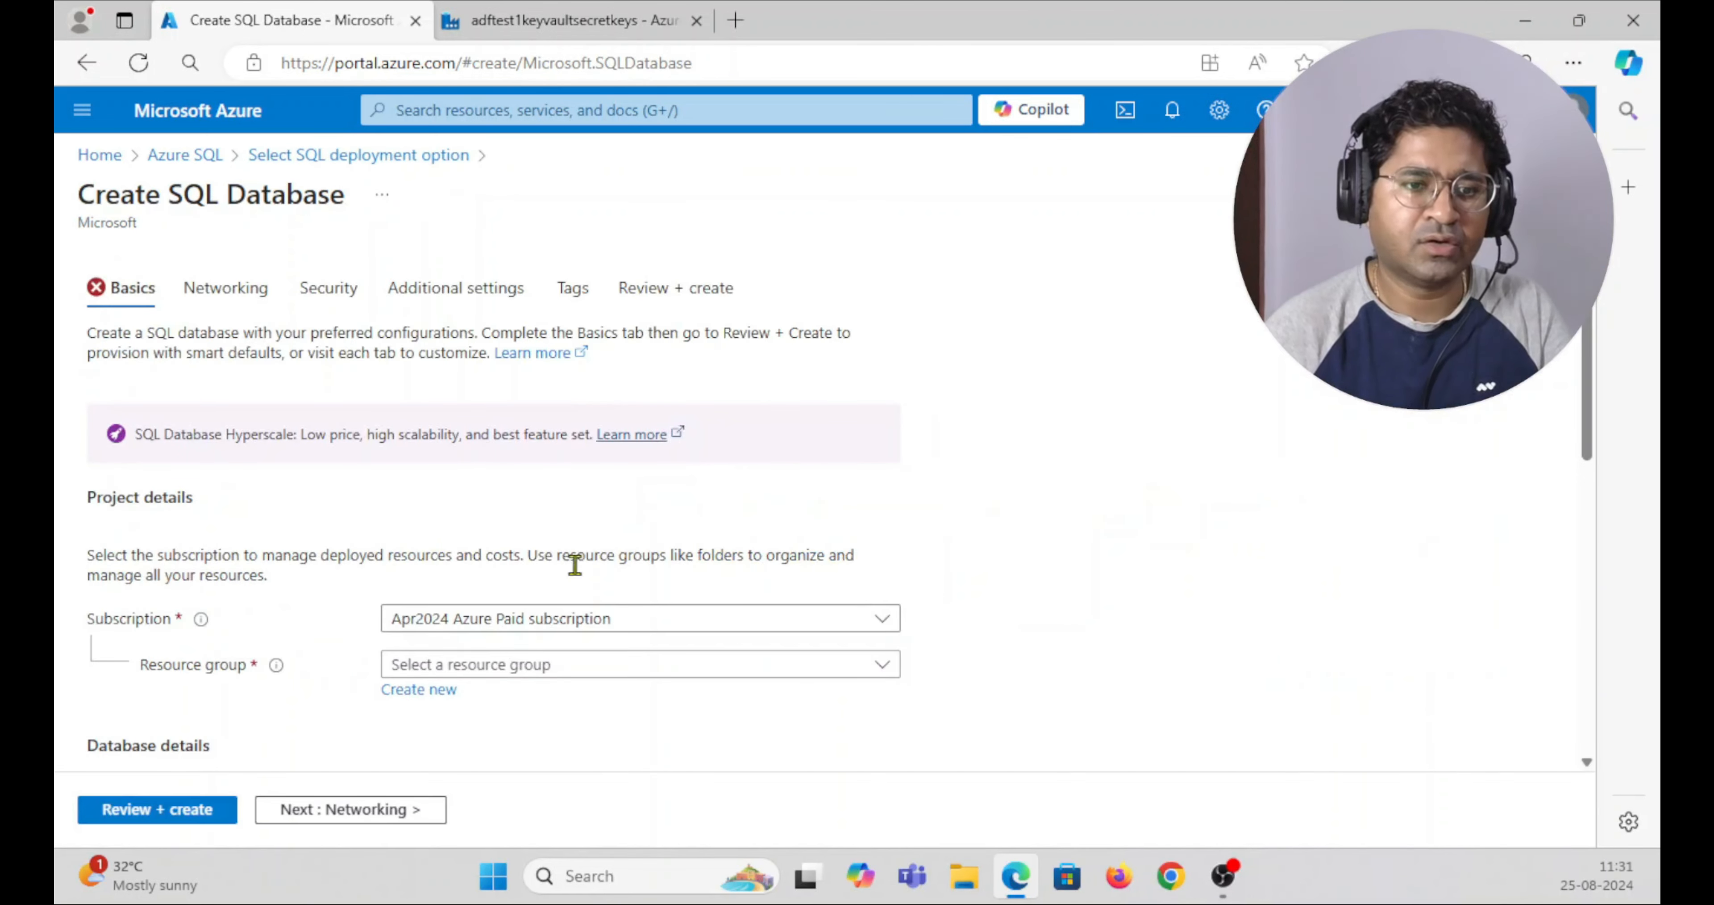
- Assign the new SQL database to the existing resource group resourcegrouptest1
{"action": "scroll", "coordinate": [521, 516], "scroll_direction": "down", "scroll_amount": 4}
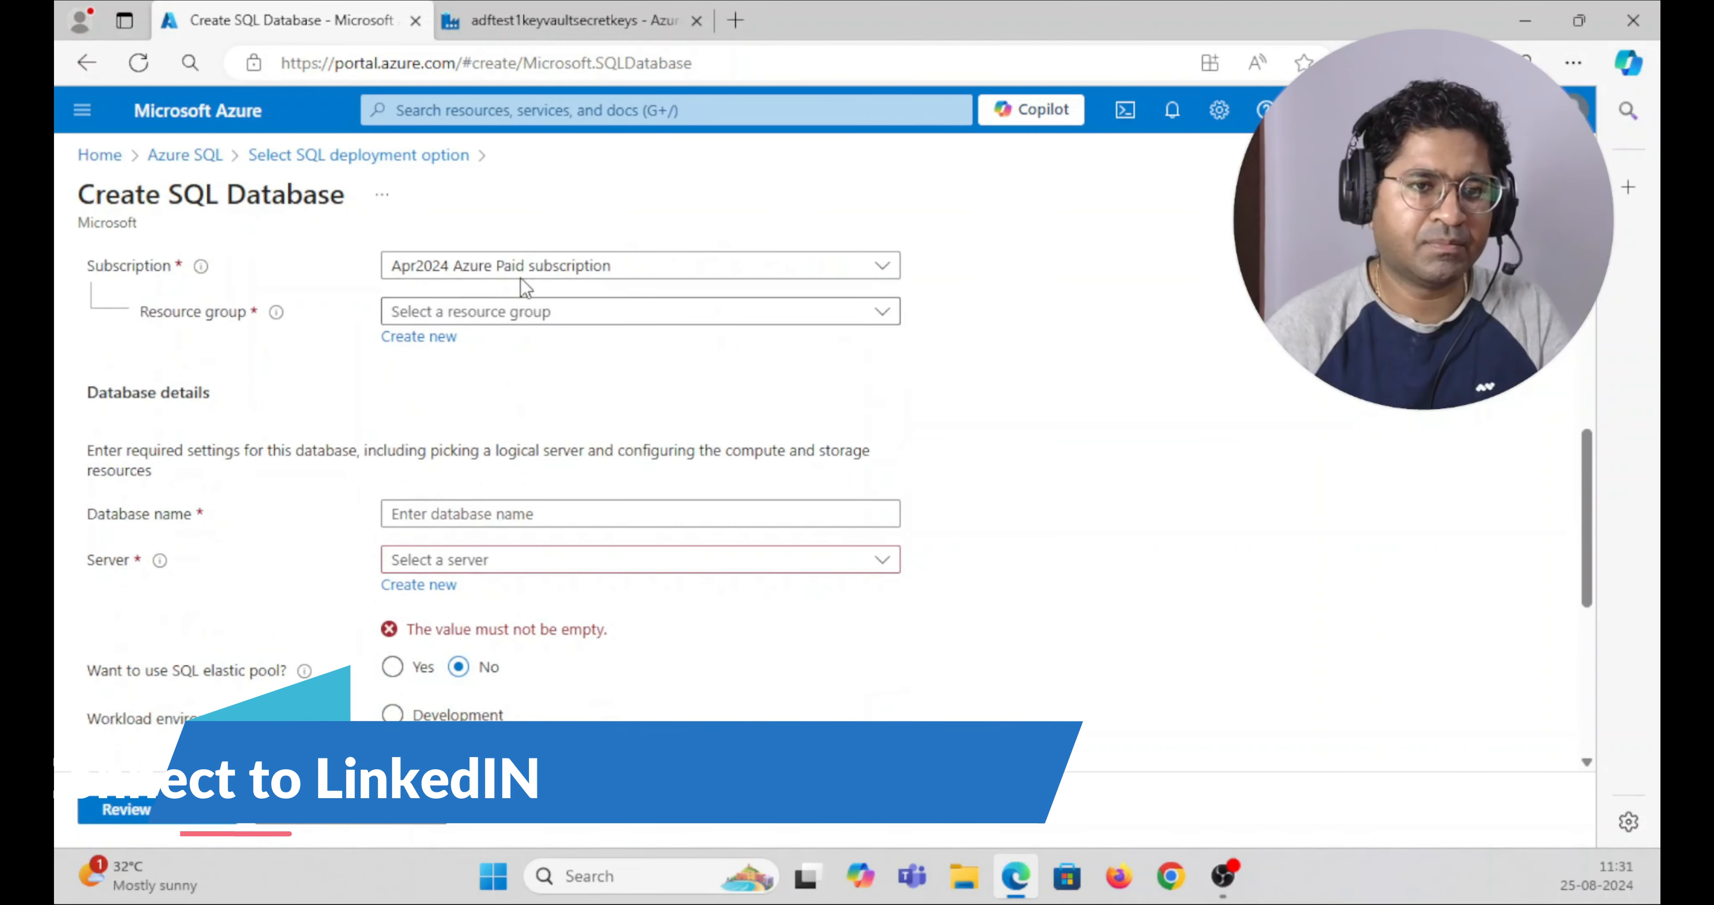
{"action": "left_click", "coordinate": [547, 314]}
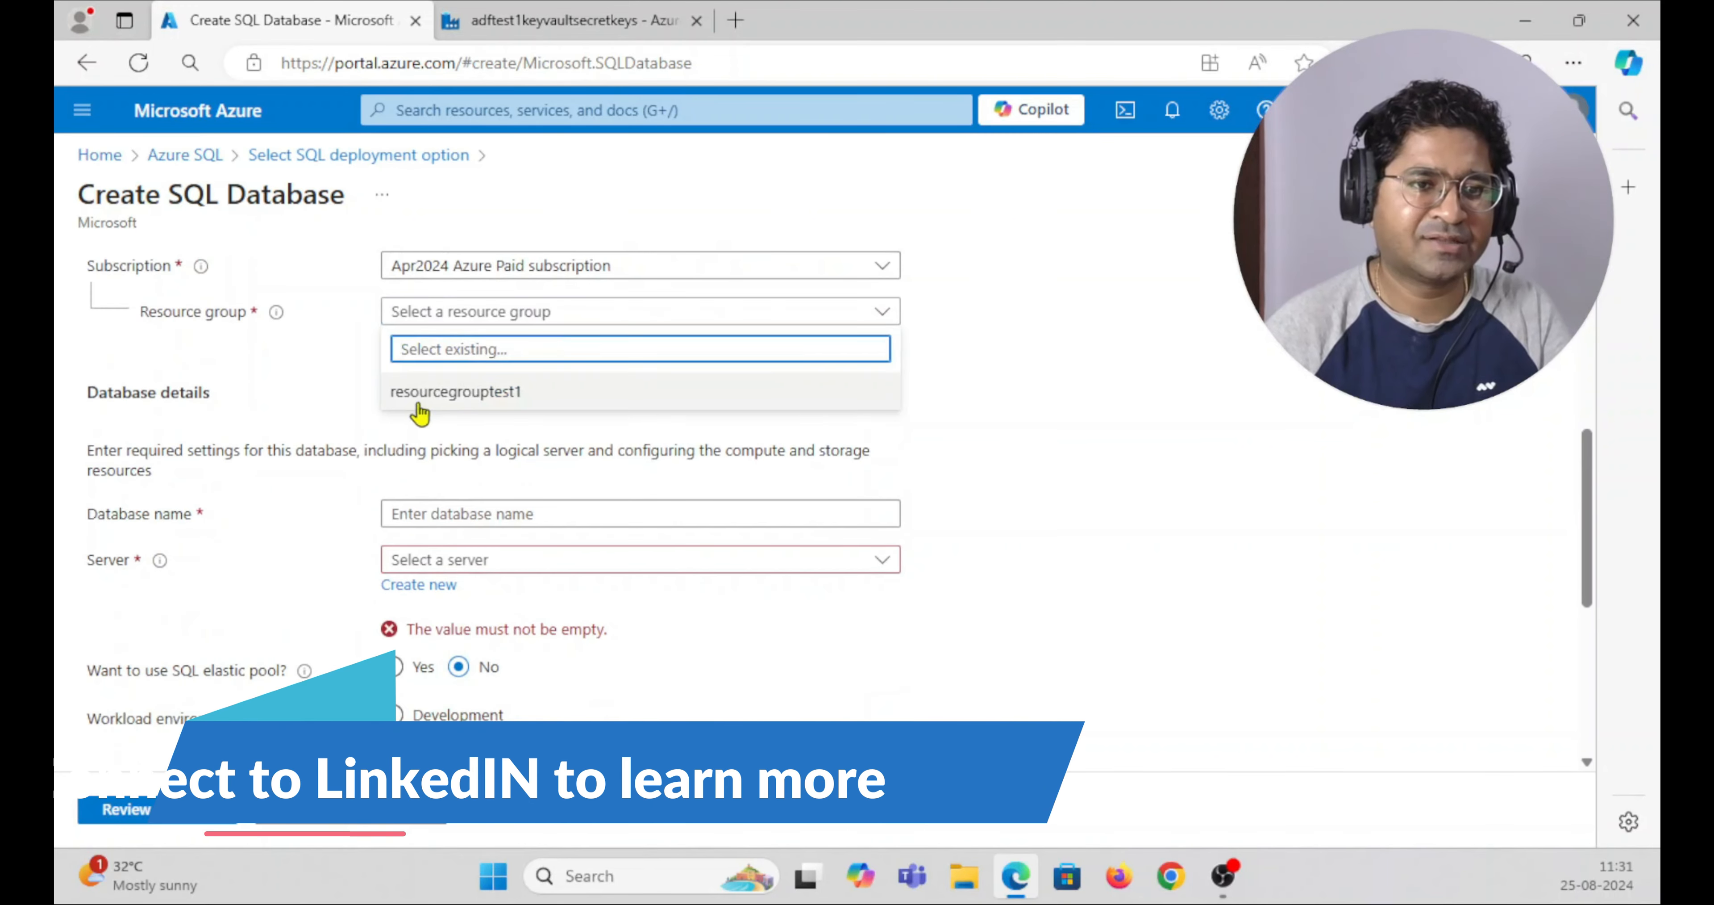
{"action": "left_click", "coordinate": [431, 393]}
{"action": "scroll", "coordinate": [732, 383], "scroll_direction": "down", "scroll_amount": 2}
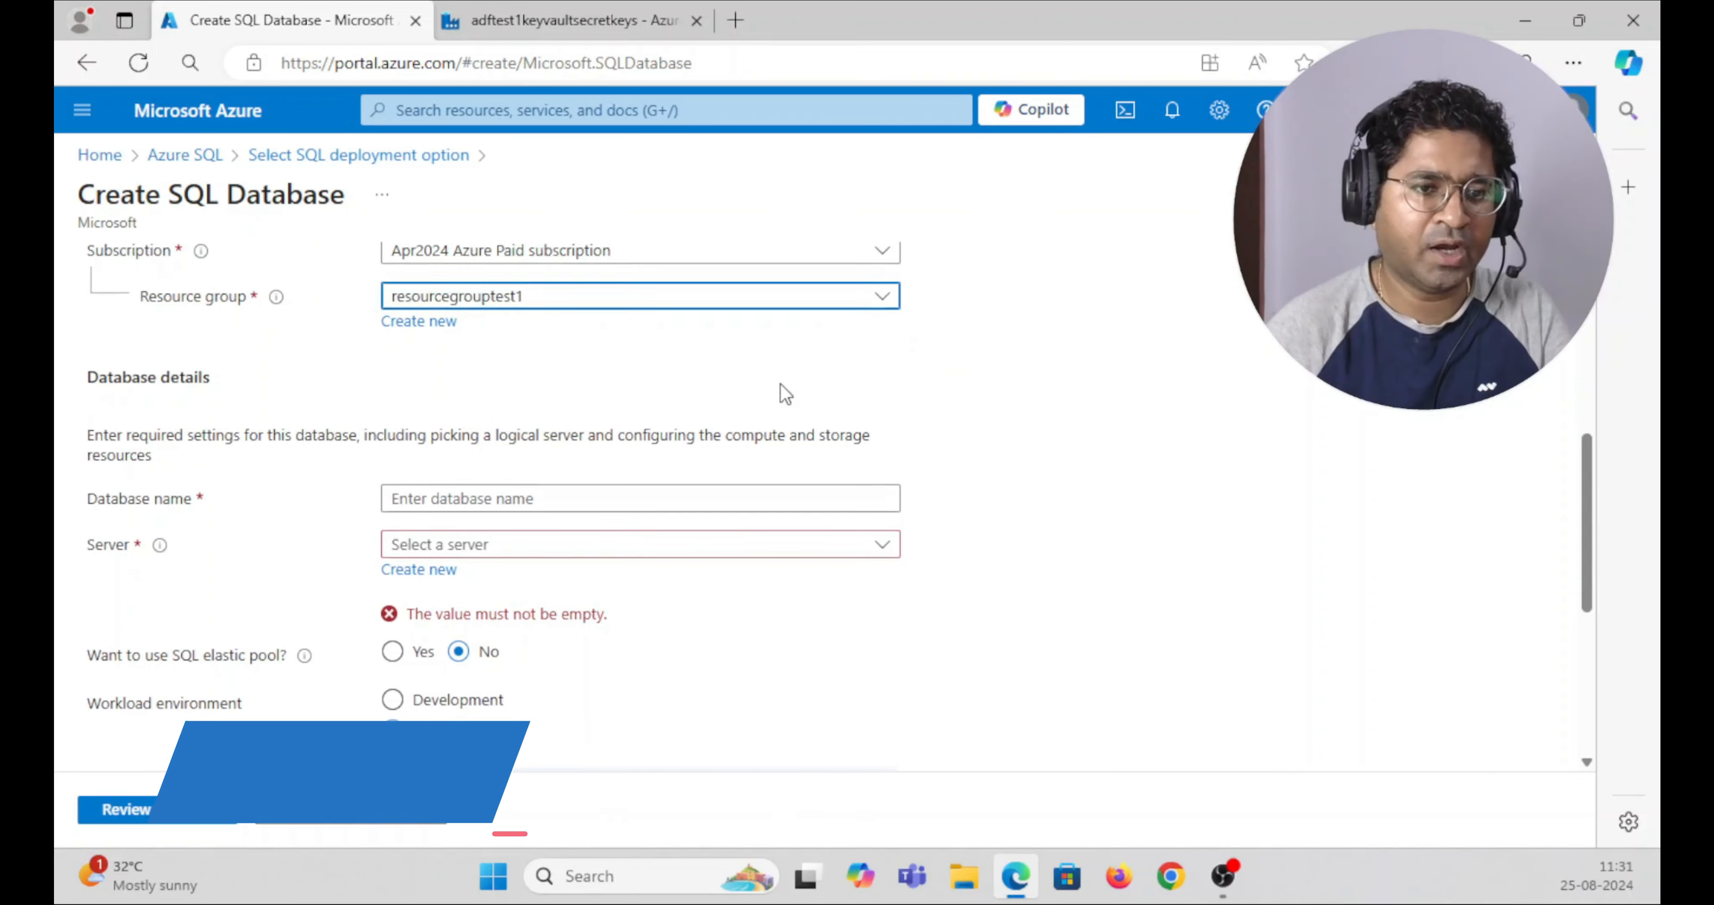
- Name the new database sqldatabasetest1
{"action": "left_click", "coordinate": [505, 396]}
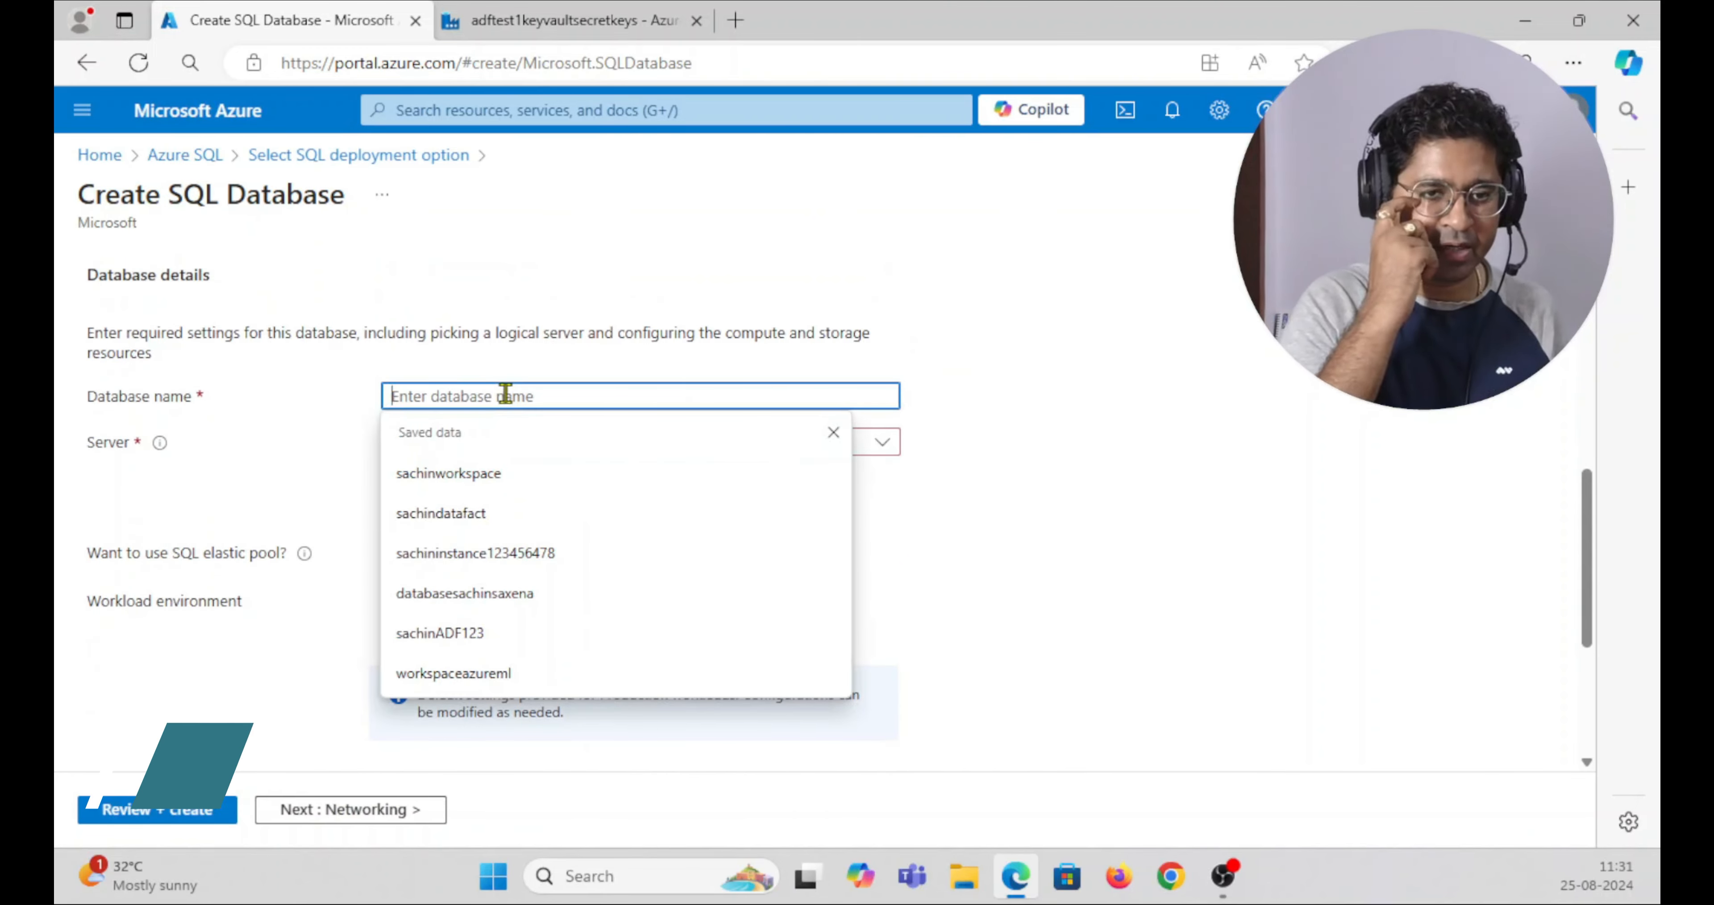
{"action": "type", "text": "d"}
{"action": "key", "text": "BackSpace"}
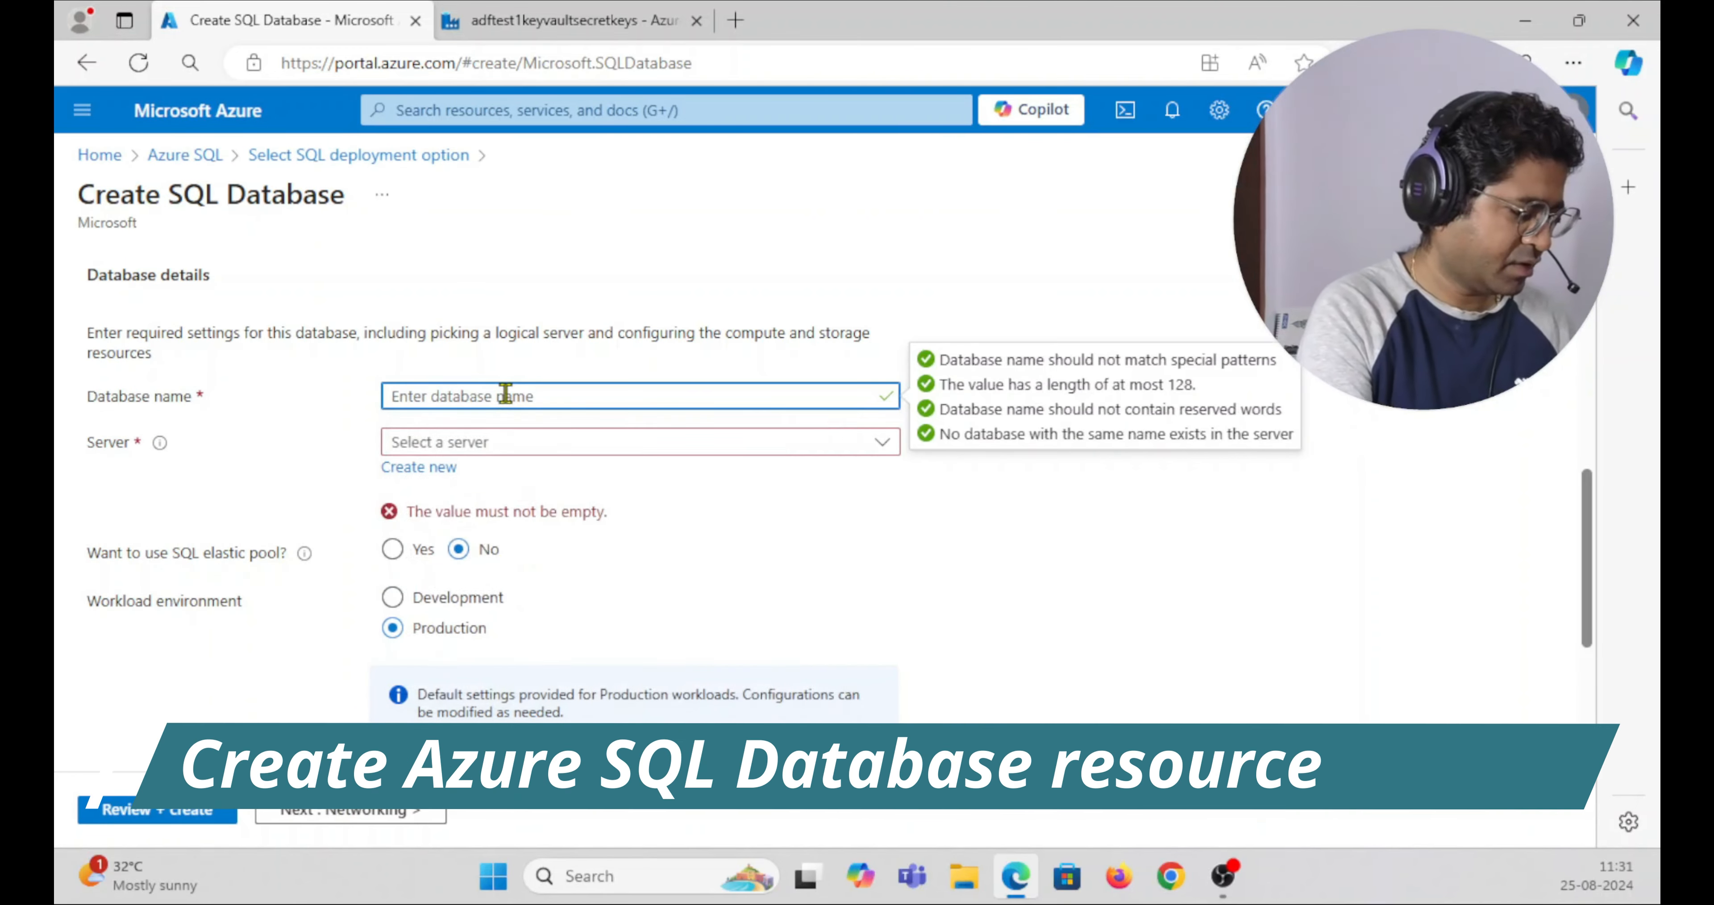
{"action": "type", "text": "sql"}
{"action": "key", "text": "Tab"}
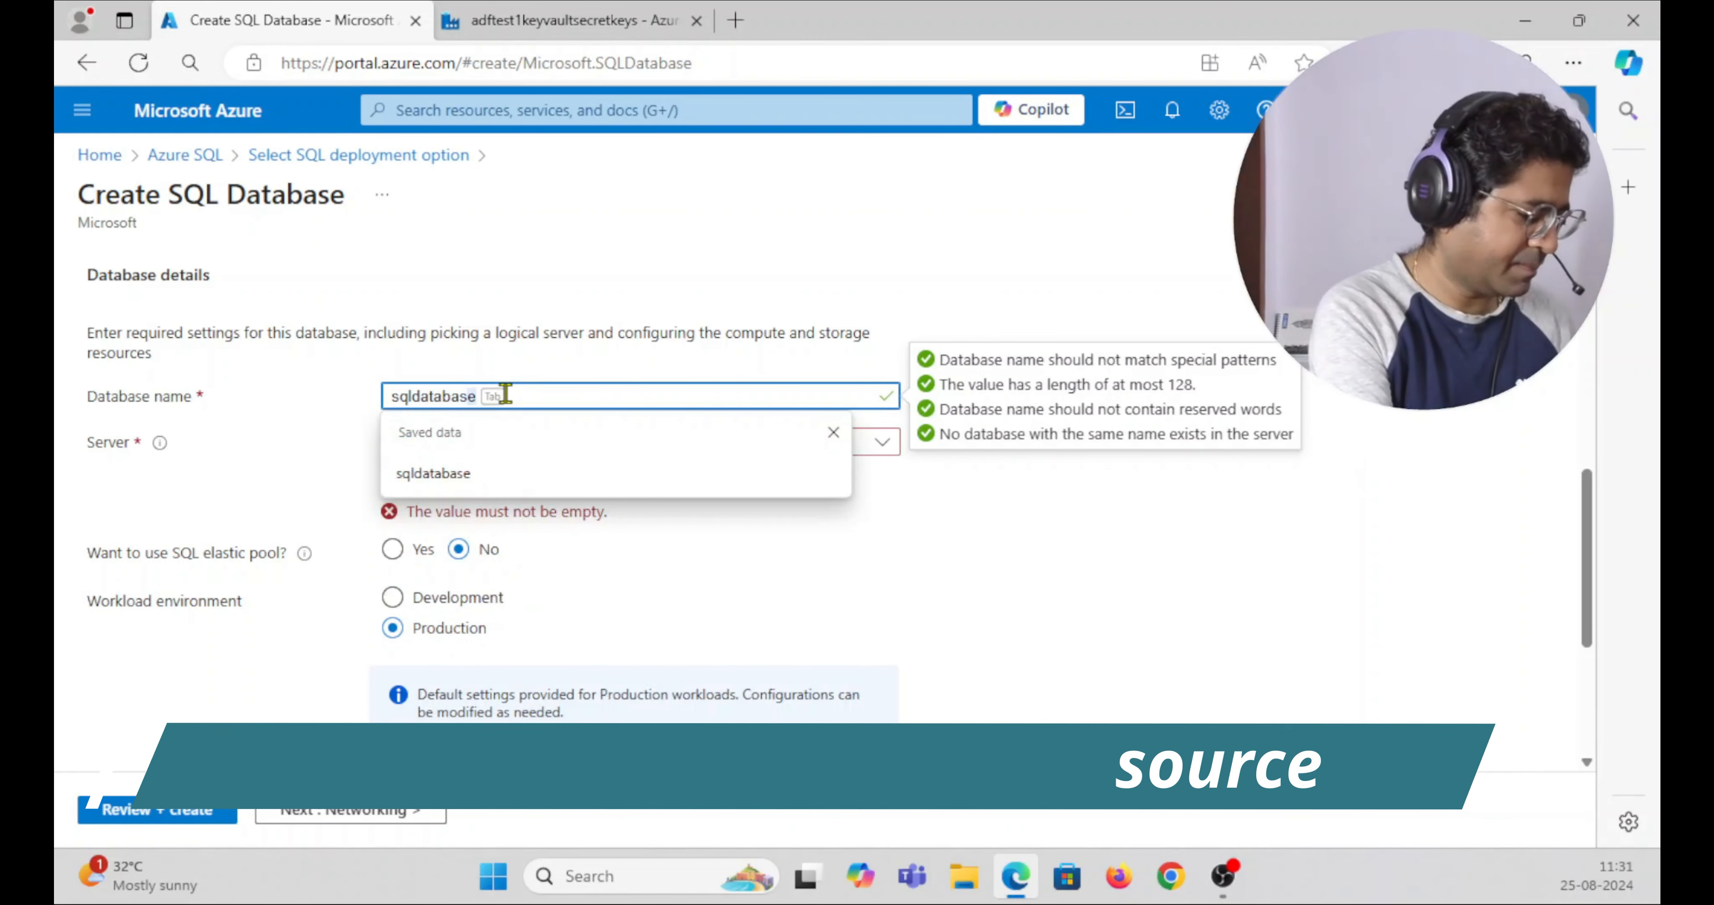
{"action": "type", "text": "test1"}
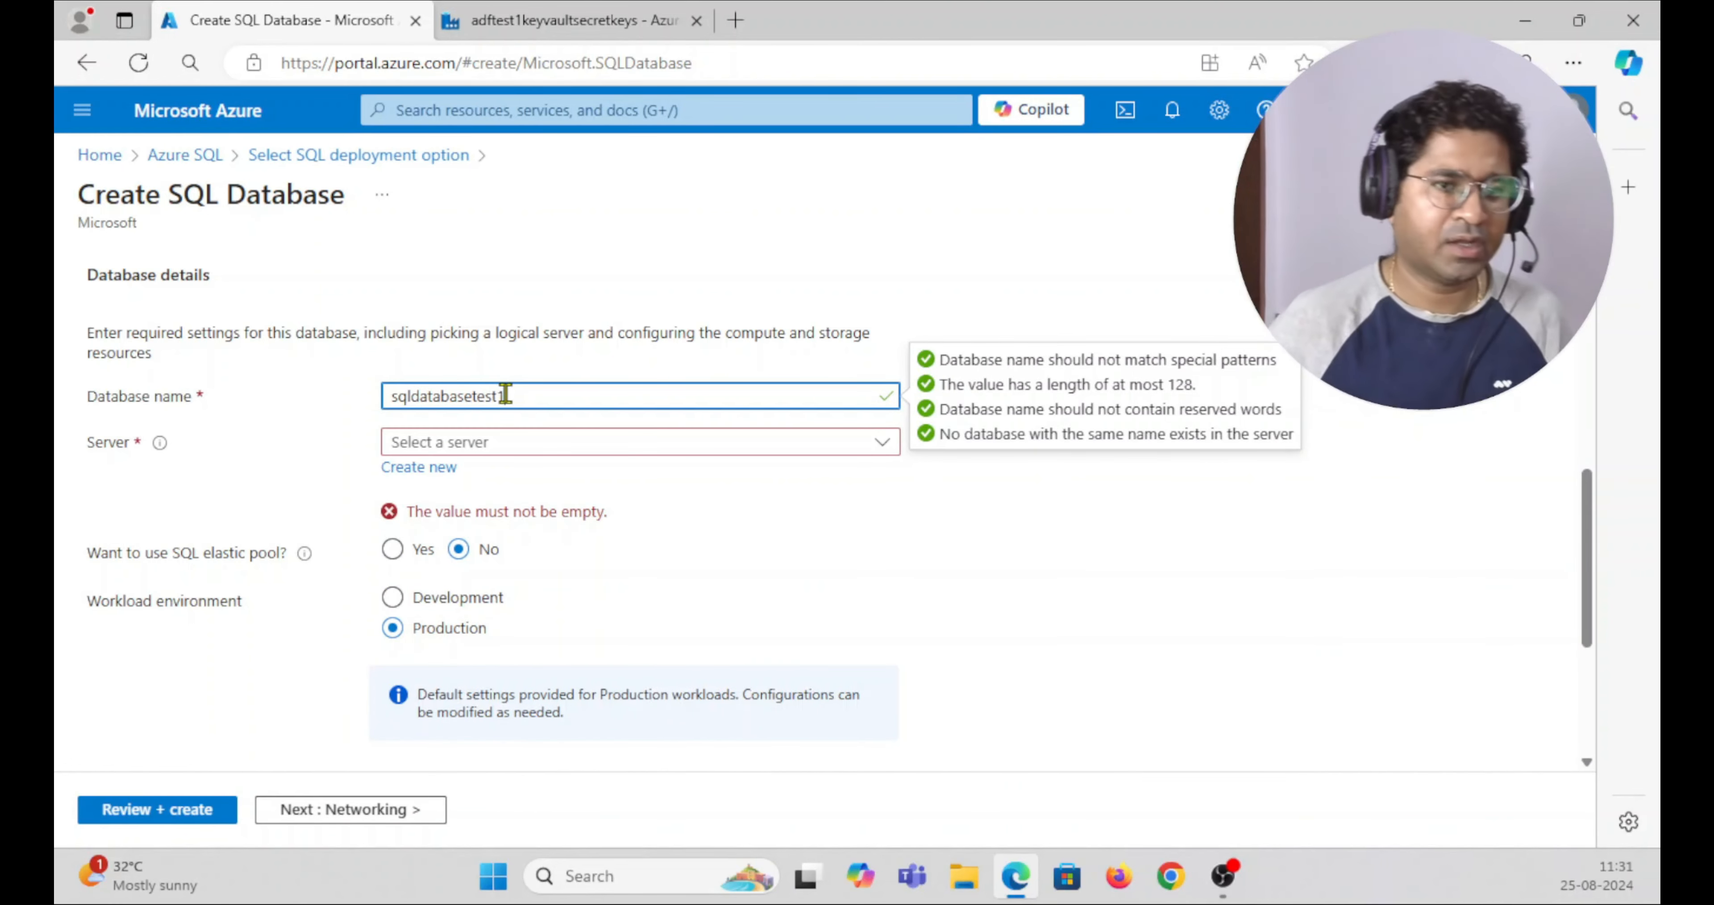
- Start creating a new logical server for the database and name it sqlservertest1
{"action": "left_click", "coordinate": [479, 445]}
{"action": "left_click", "coordinate": [491, 450]}
{"action": "left_click", "coordinate": [442, 469]}
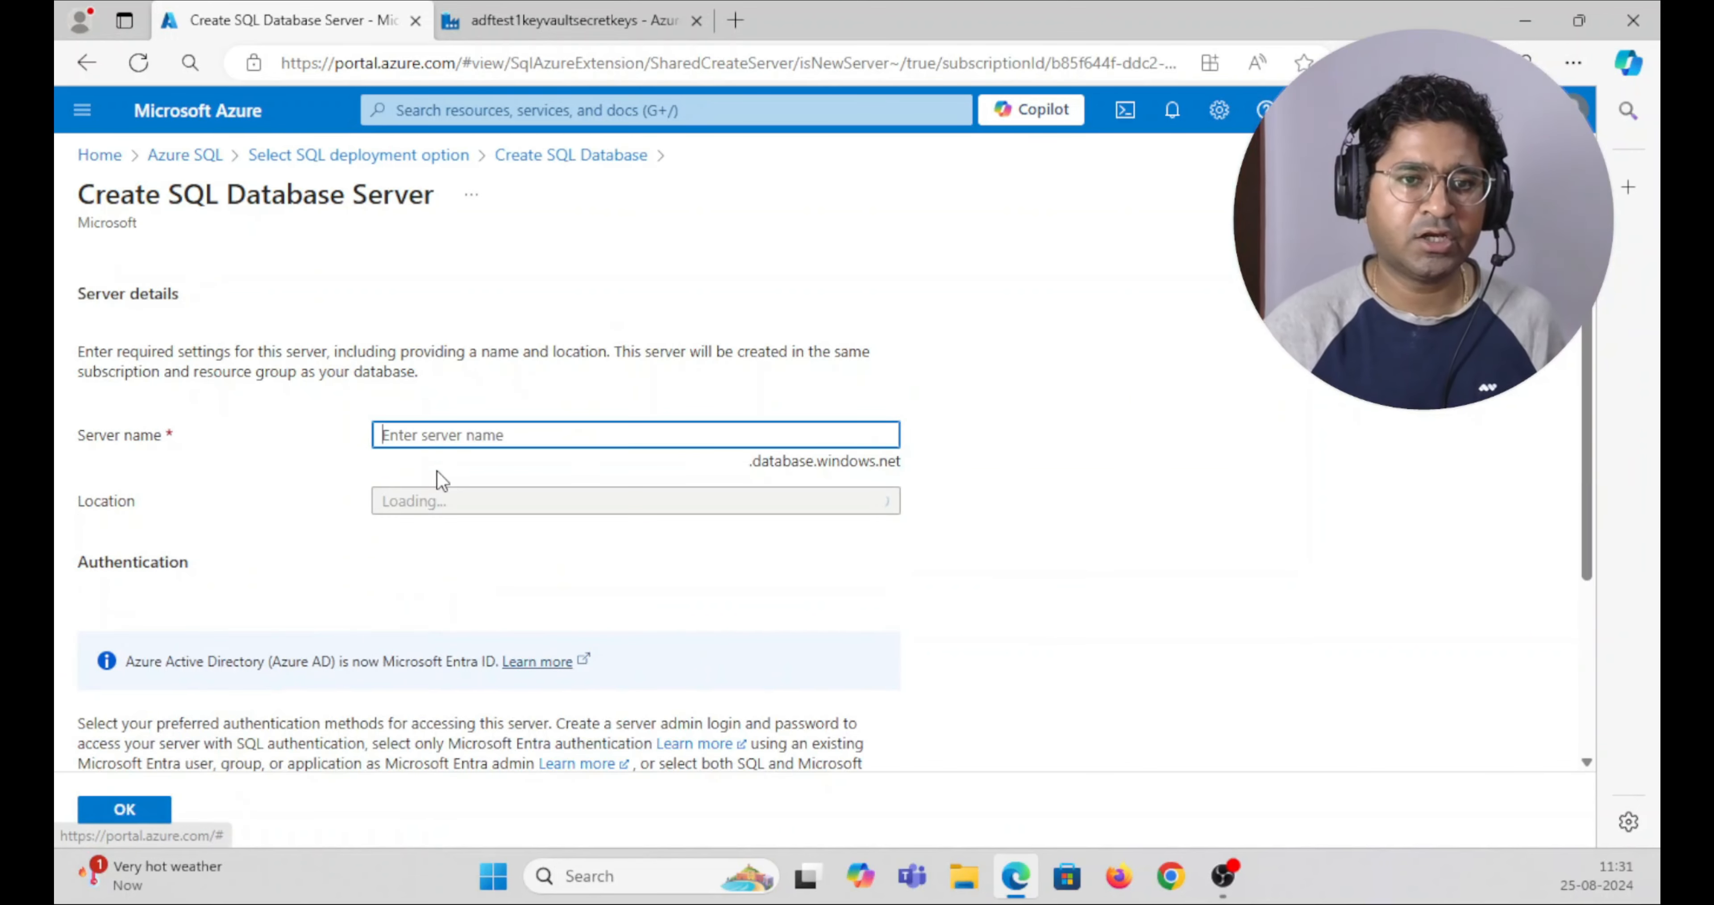
{"action": "type", "text": "sqlservertest1"}
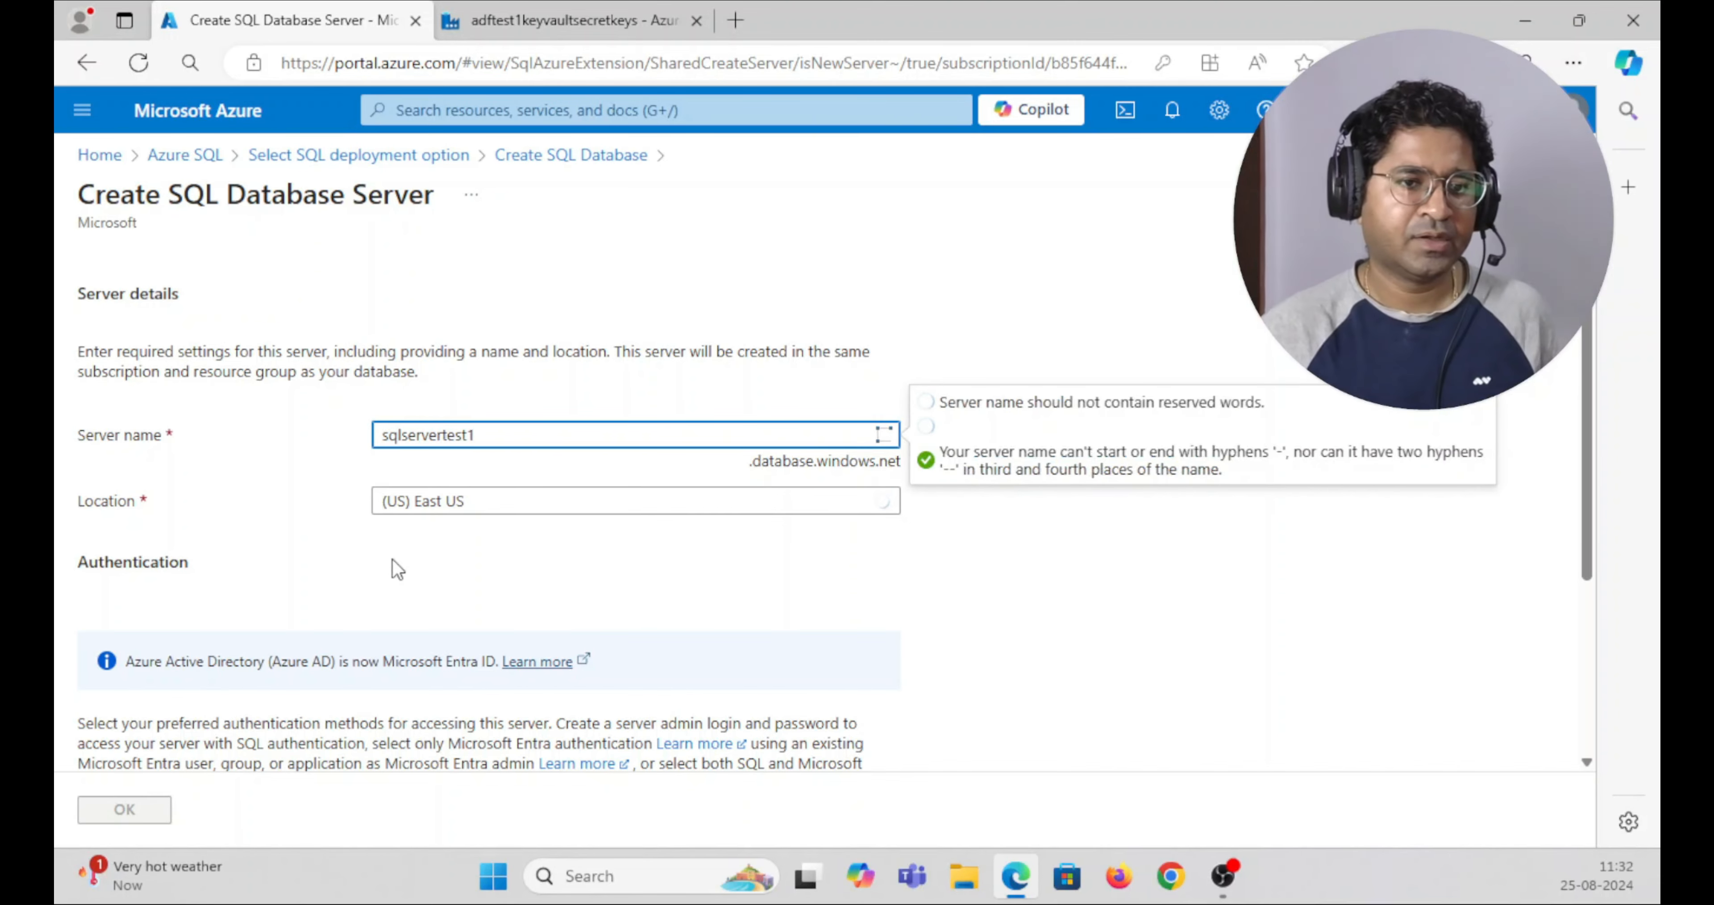
- Set the server's location to (Asia Pacific) Central India and make the server name unique by appending the owner's first name
{"action": "left_click", "coordinate": [443, 508]}
{"action": "scroll", "coordinate": [491, 659], "scroll_direction": "down", "scroll_amount": 2}
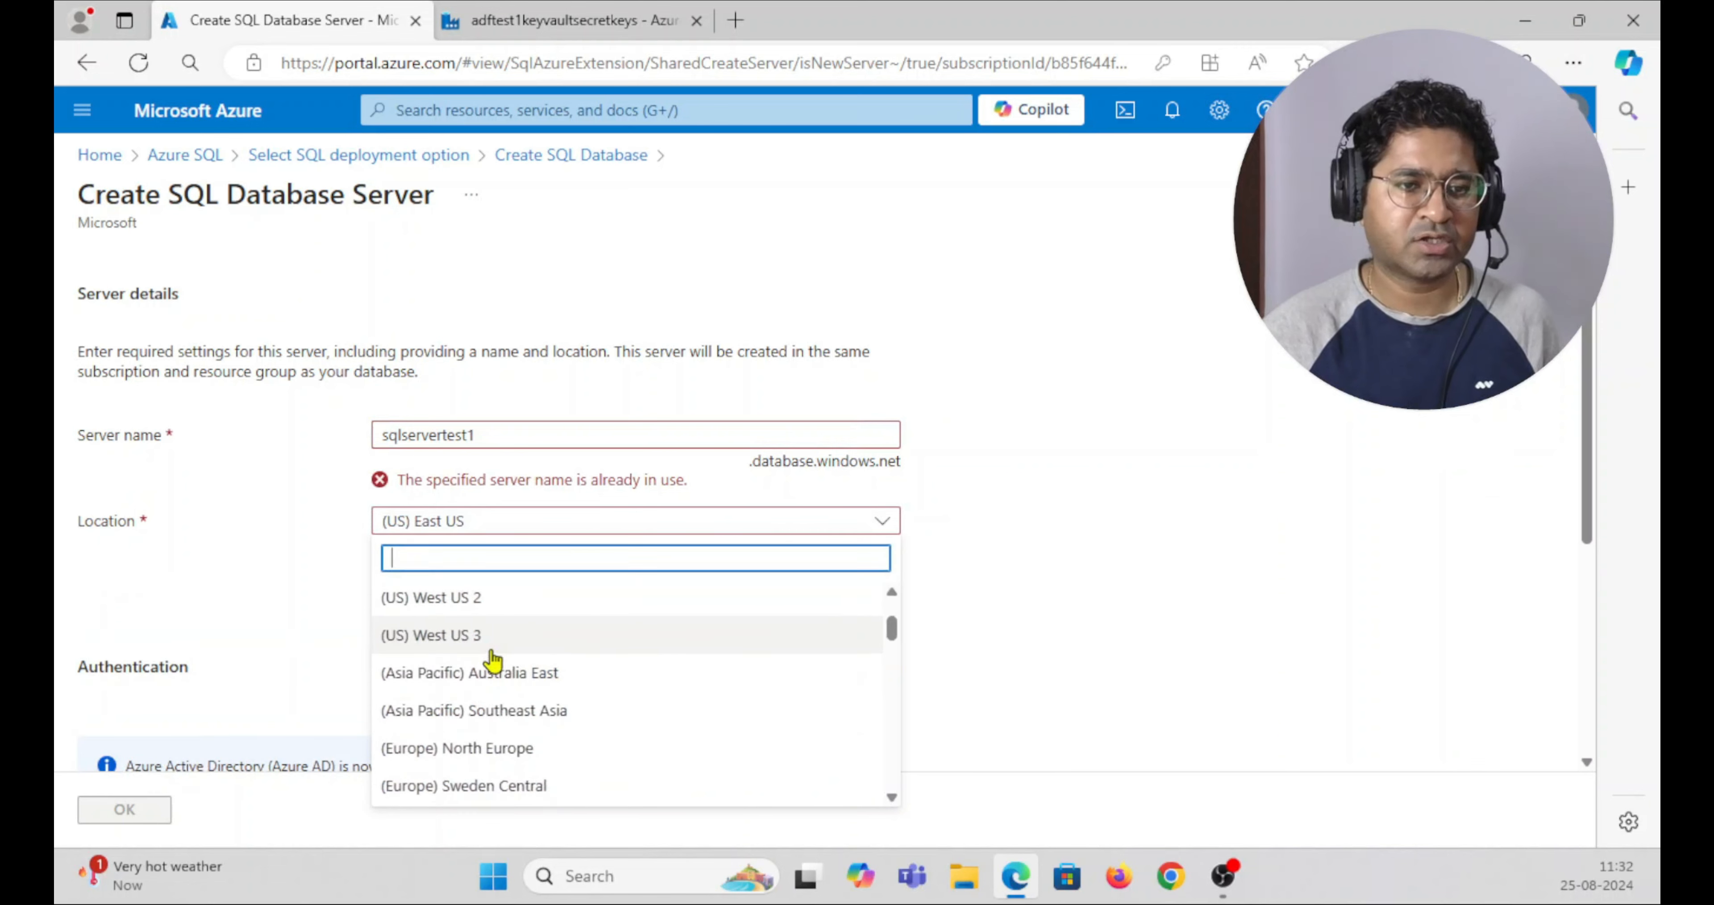
{"action": "scroll", "coordinate": [492, 659], "scroll_direction": "down", "scroll_amount": 2}
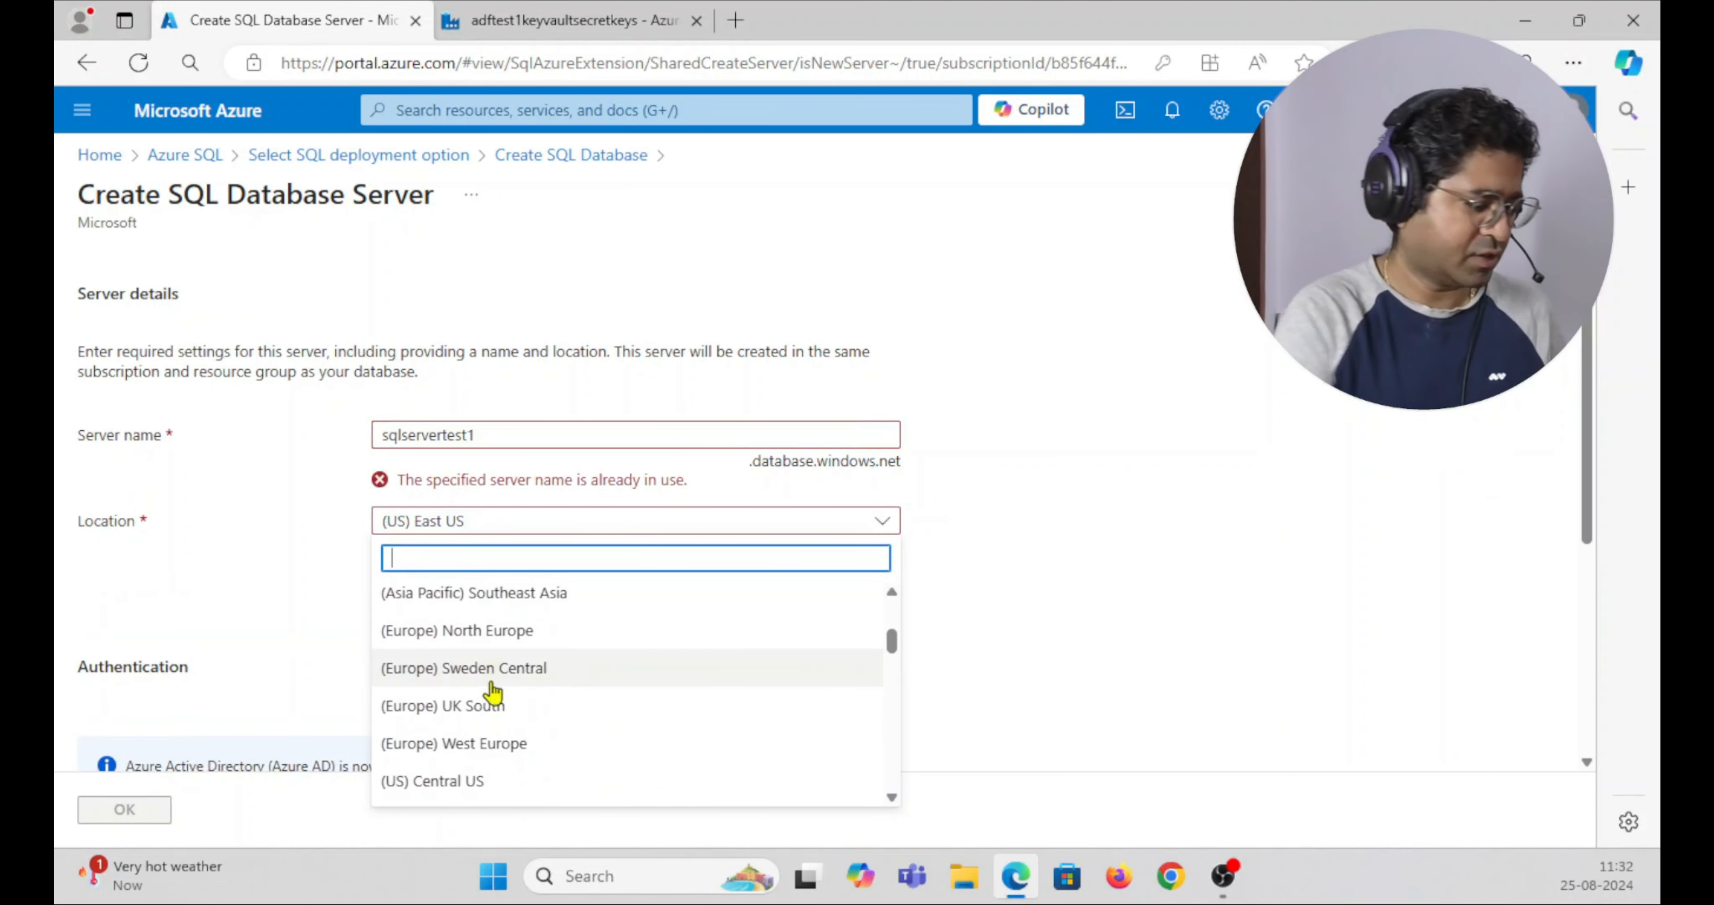
{"action": "type", "text": "in"}
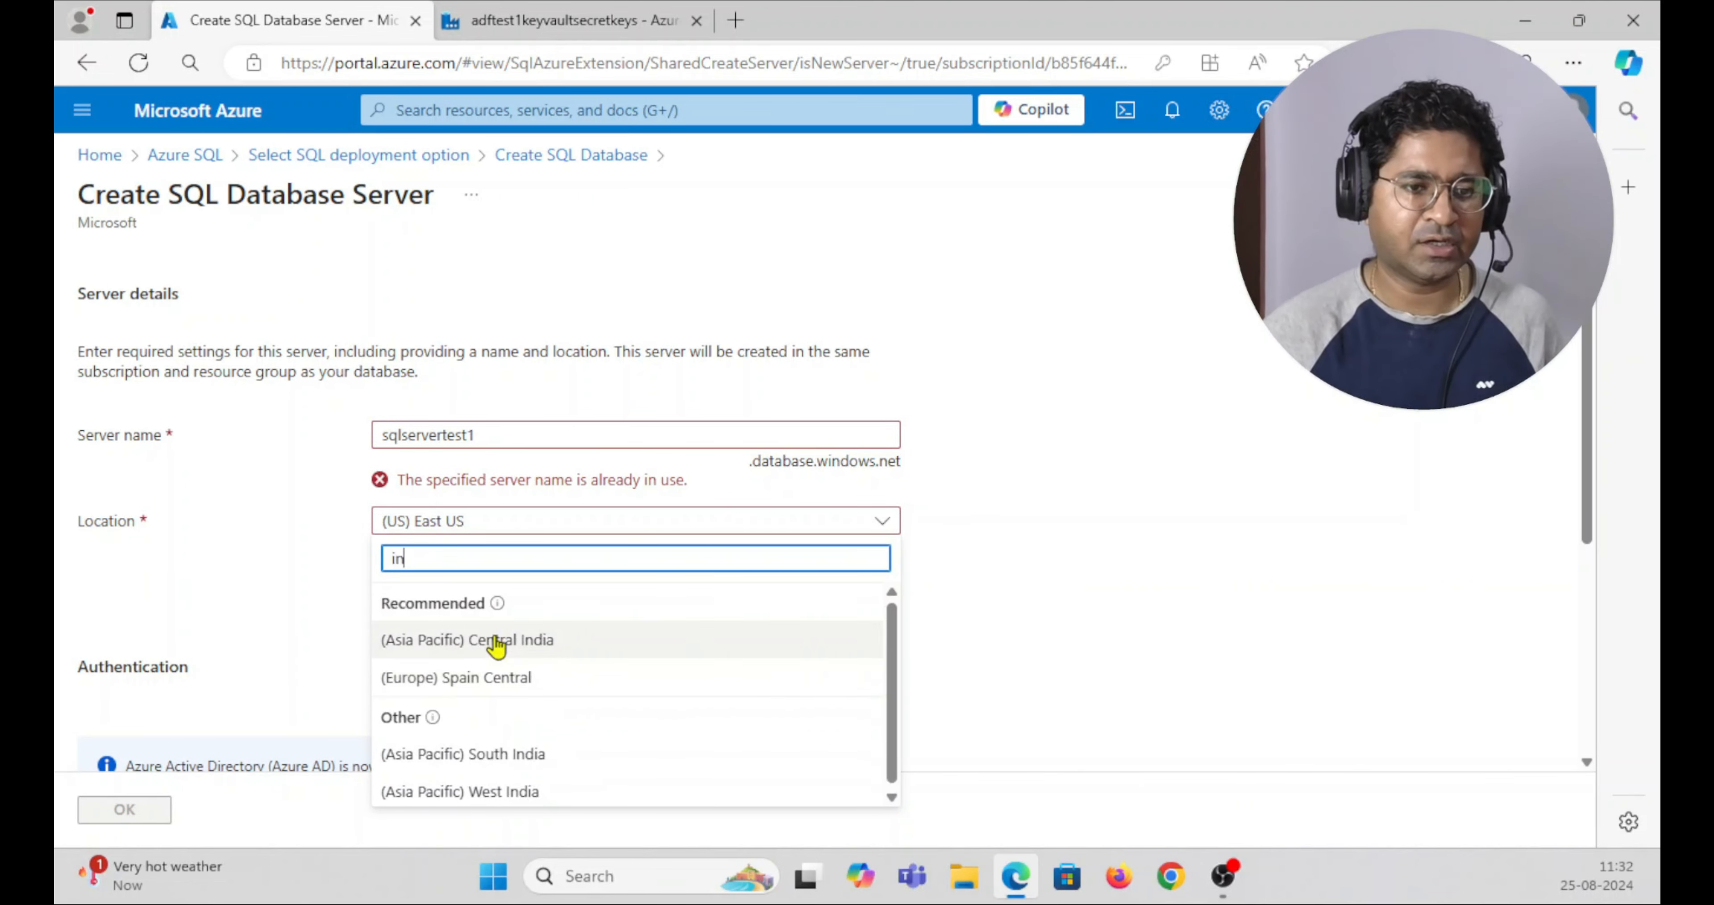
{"action": "left_click", "coordinate": [490, 642]}
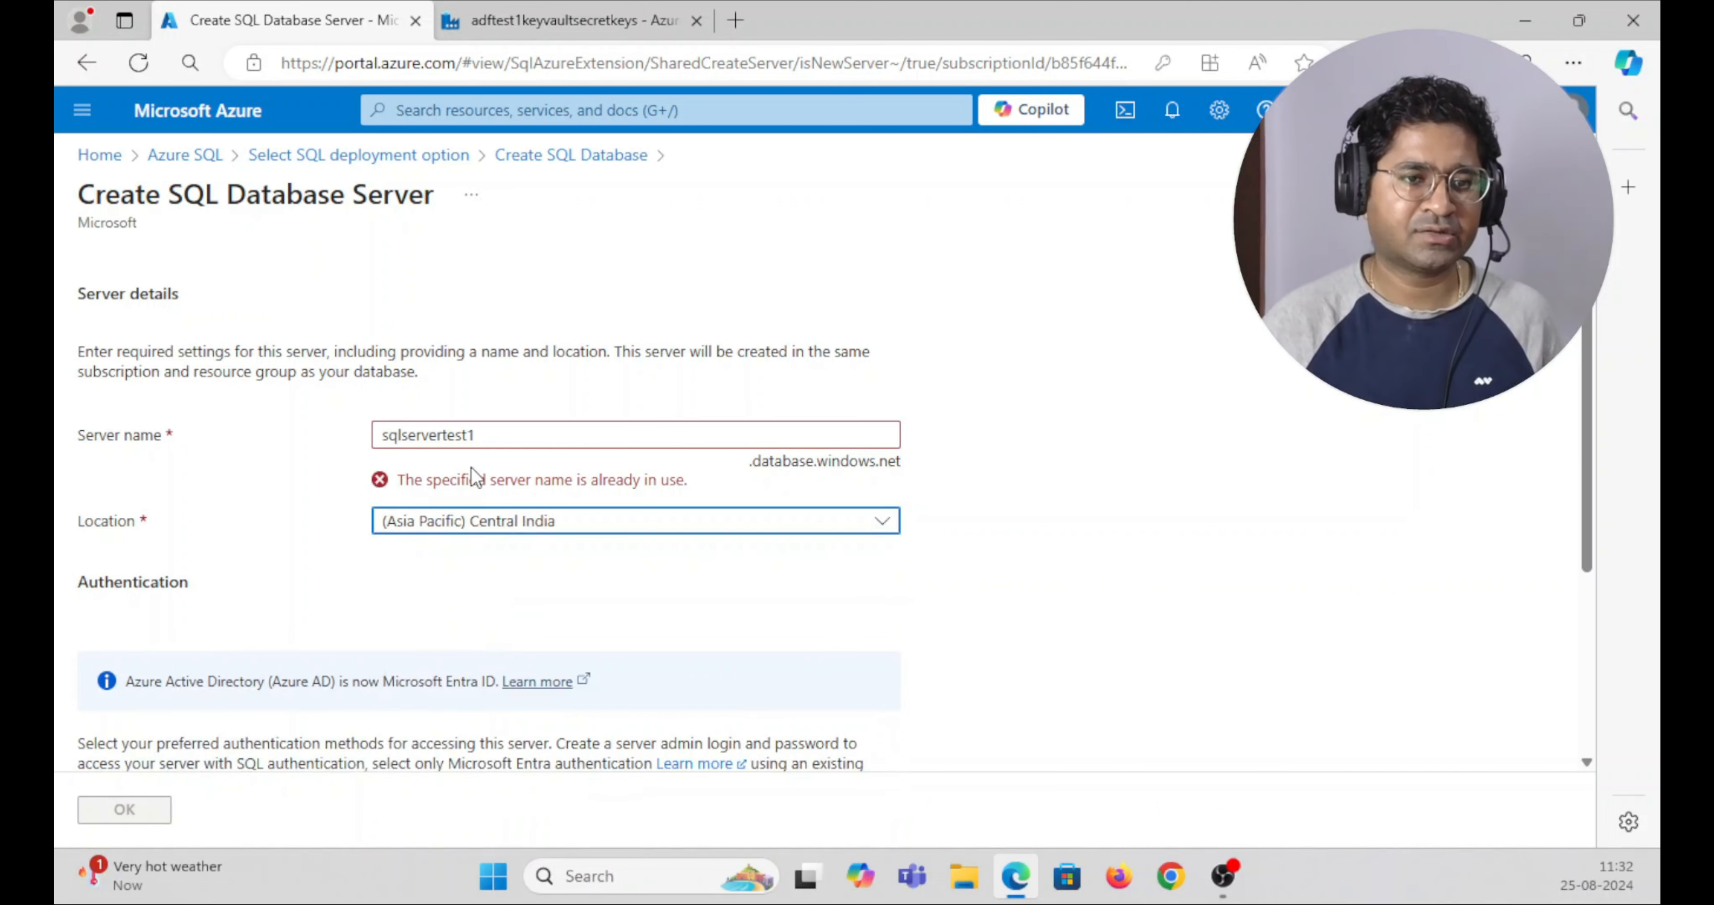
{"action": "left_click", "coordinate": [506, 429]}
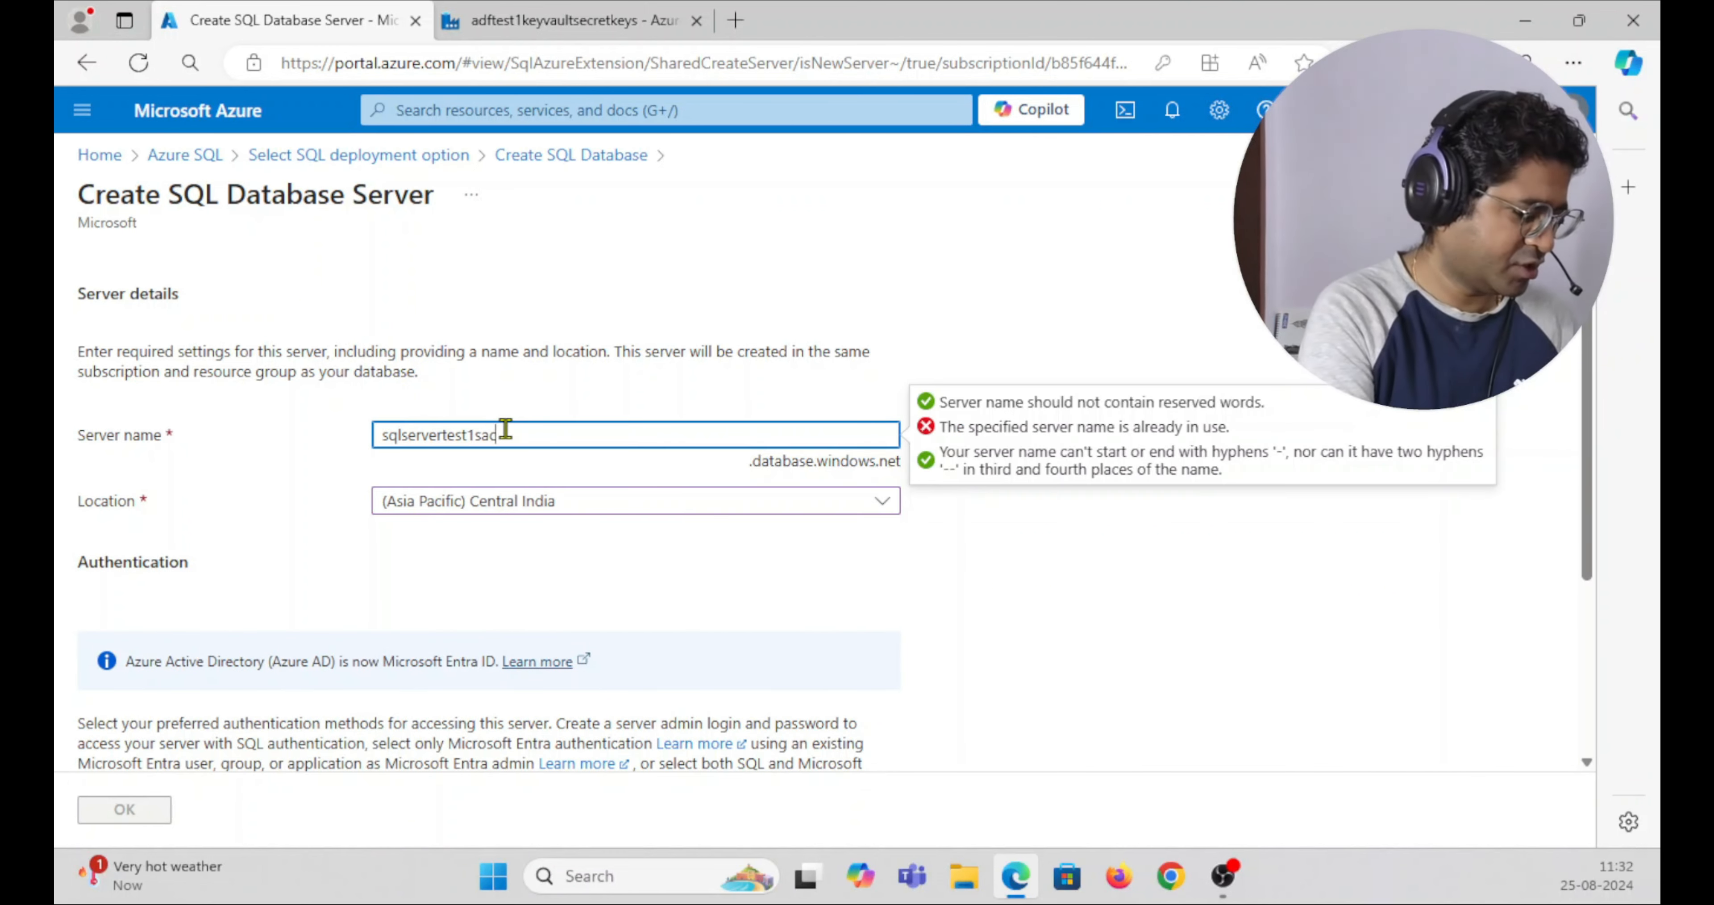
- Choose SQL authentication for the server and set the server admin login to server
{"action": "scroll", "coordinate": [404, 592], "scroll_direction": "down", "scroll_amount": 5}
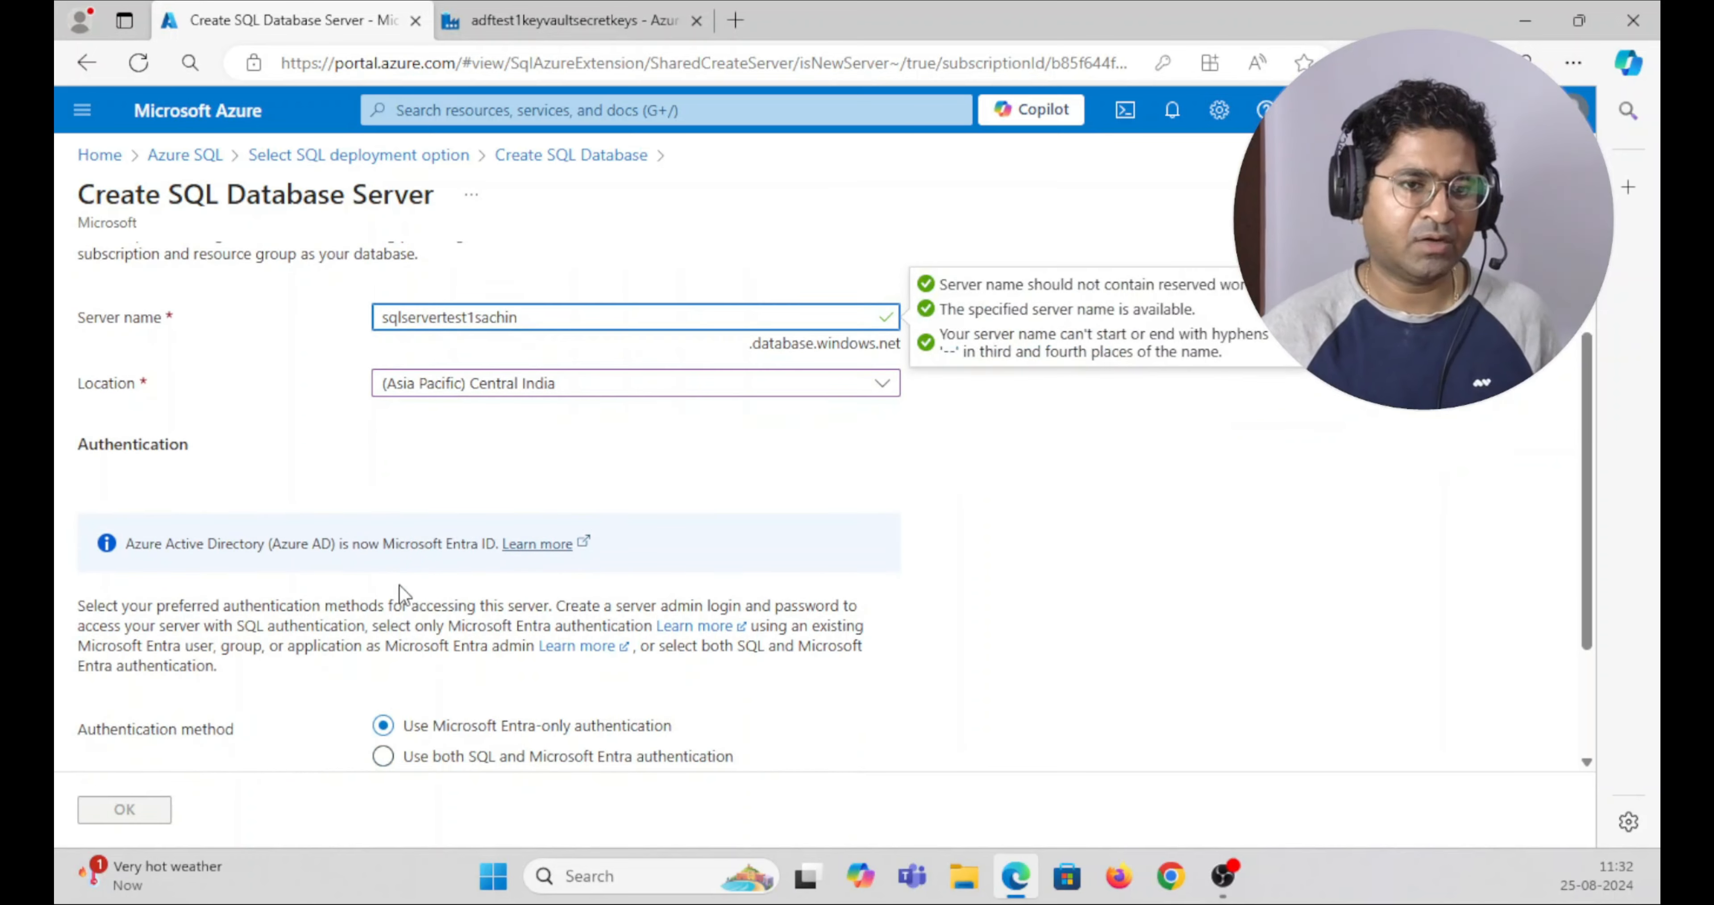
{"action": "left_click", "coordinate": [383, 622]}
{"action": "scroll", "coordinate": [392, 635], "scroll_direction": "down", "scroll_amount": 1}
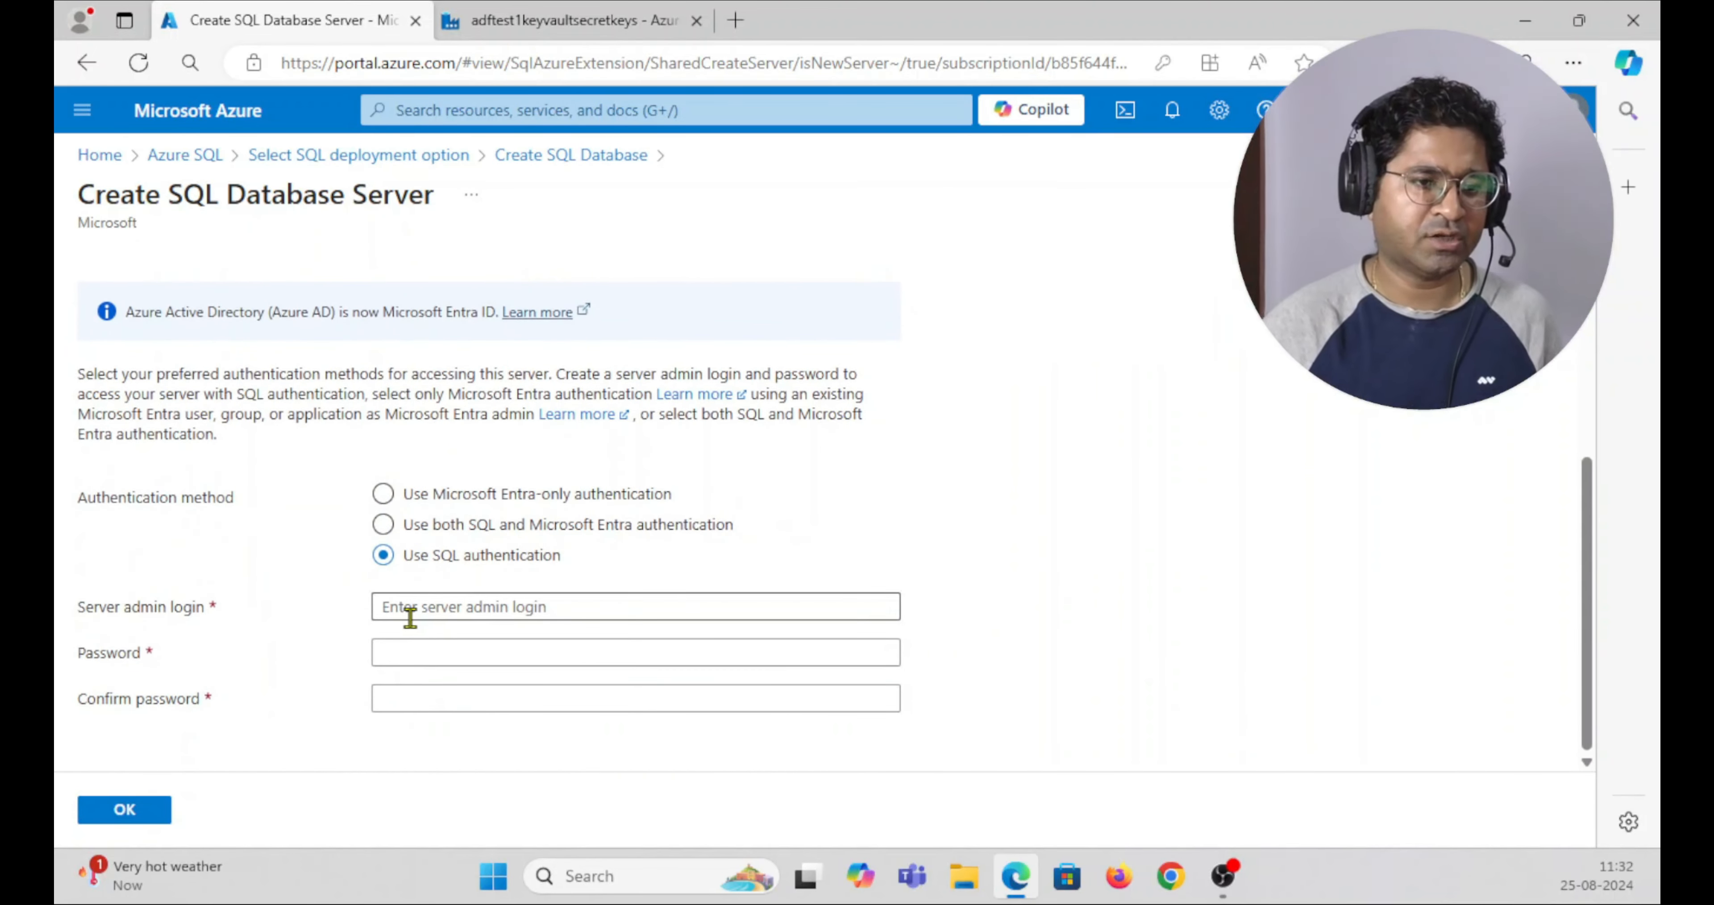
{"action": "left_click", "coordinate": [410, 614]}
{"action": "type", "text": "server"}
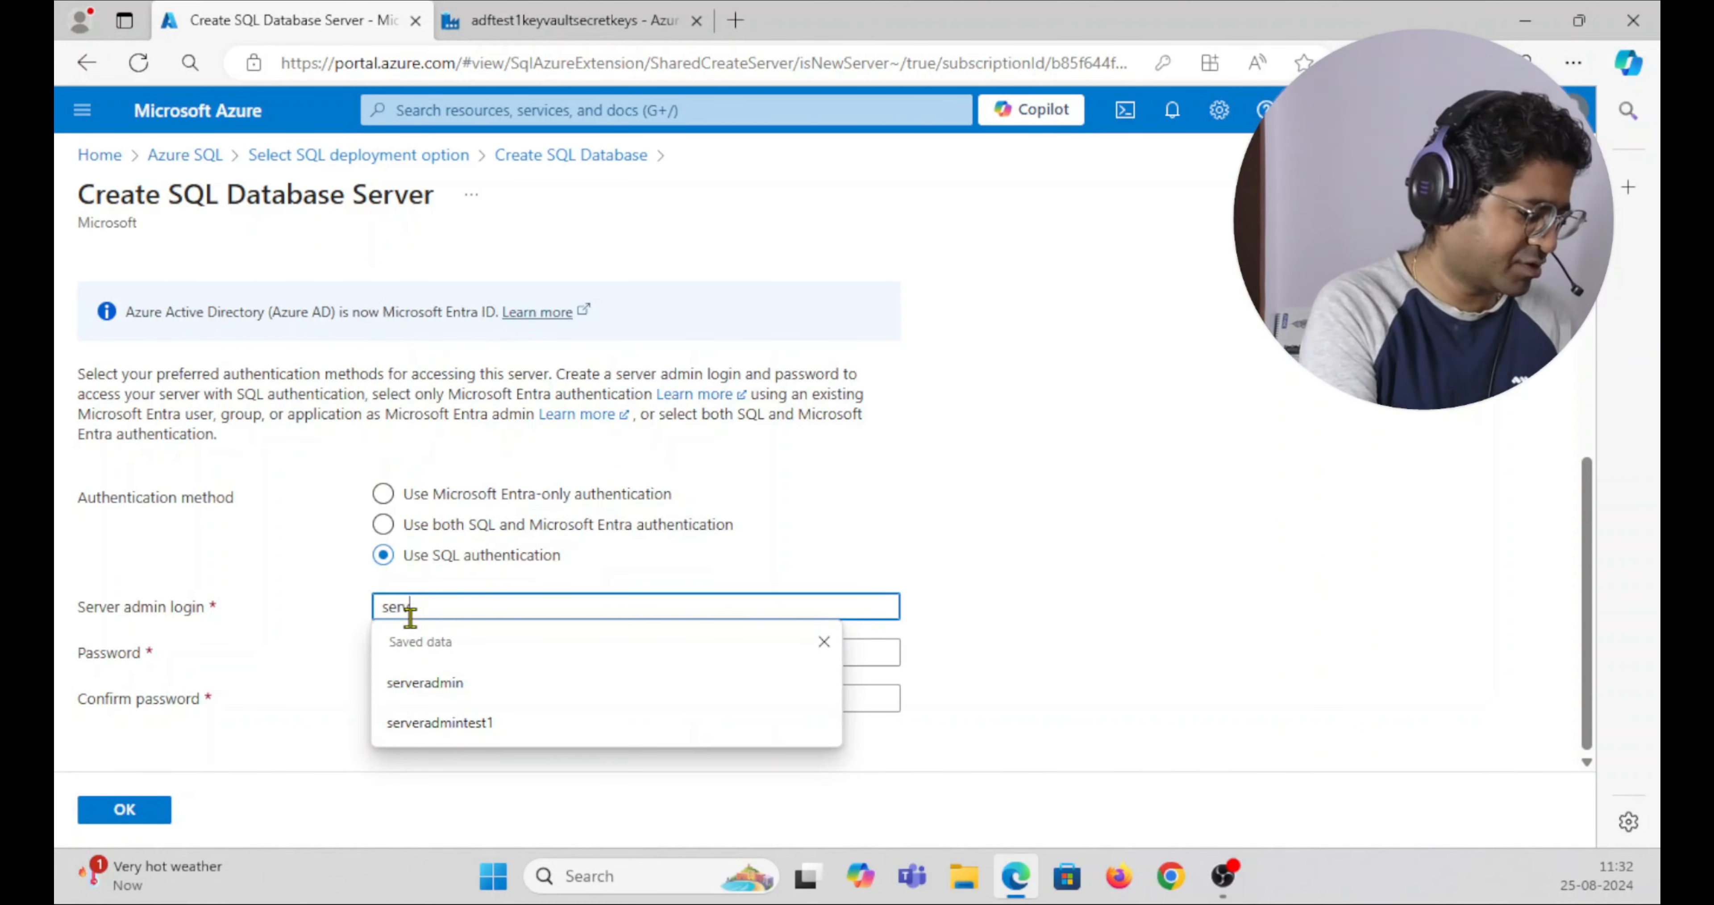
{"action": "left_click", "coordinate": [978, 472]}
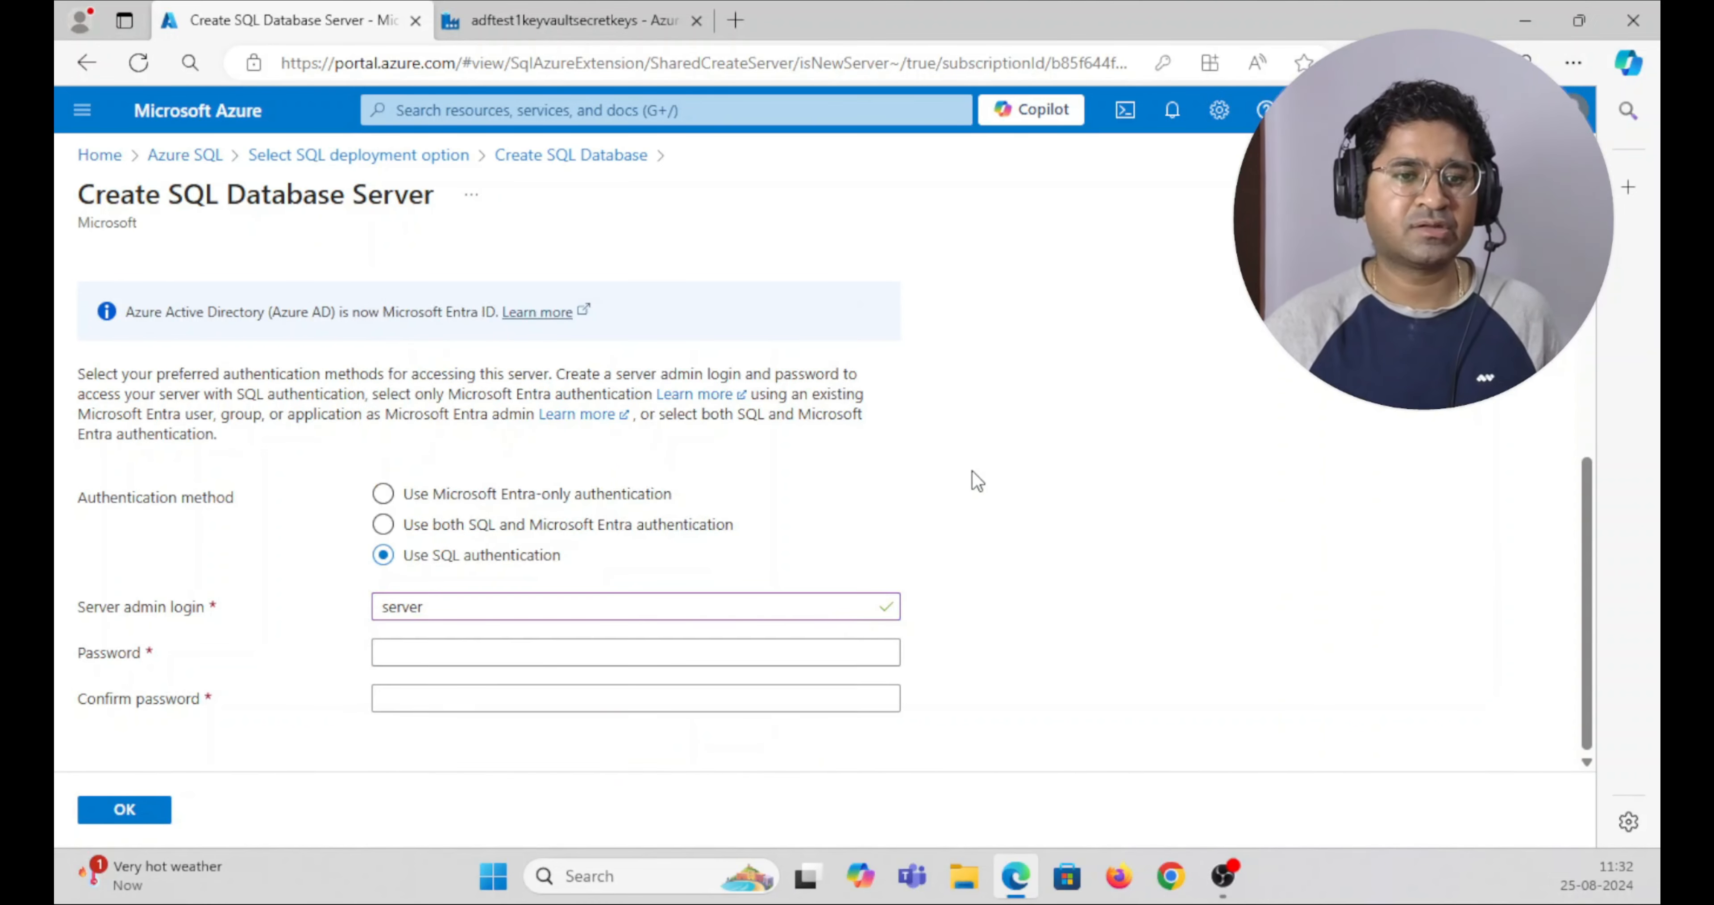
- Enter and confirm the server admin password, and accept the new server's settings
{"action": "left_click", "coordinate": [427, 648]}
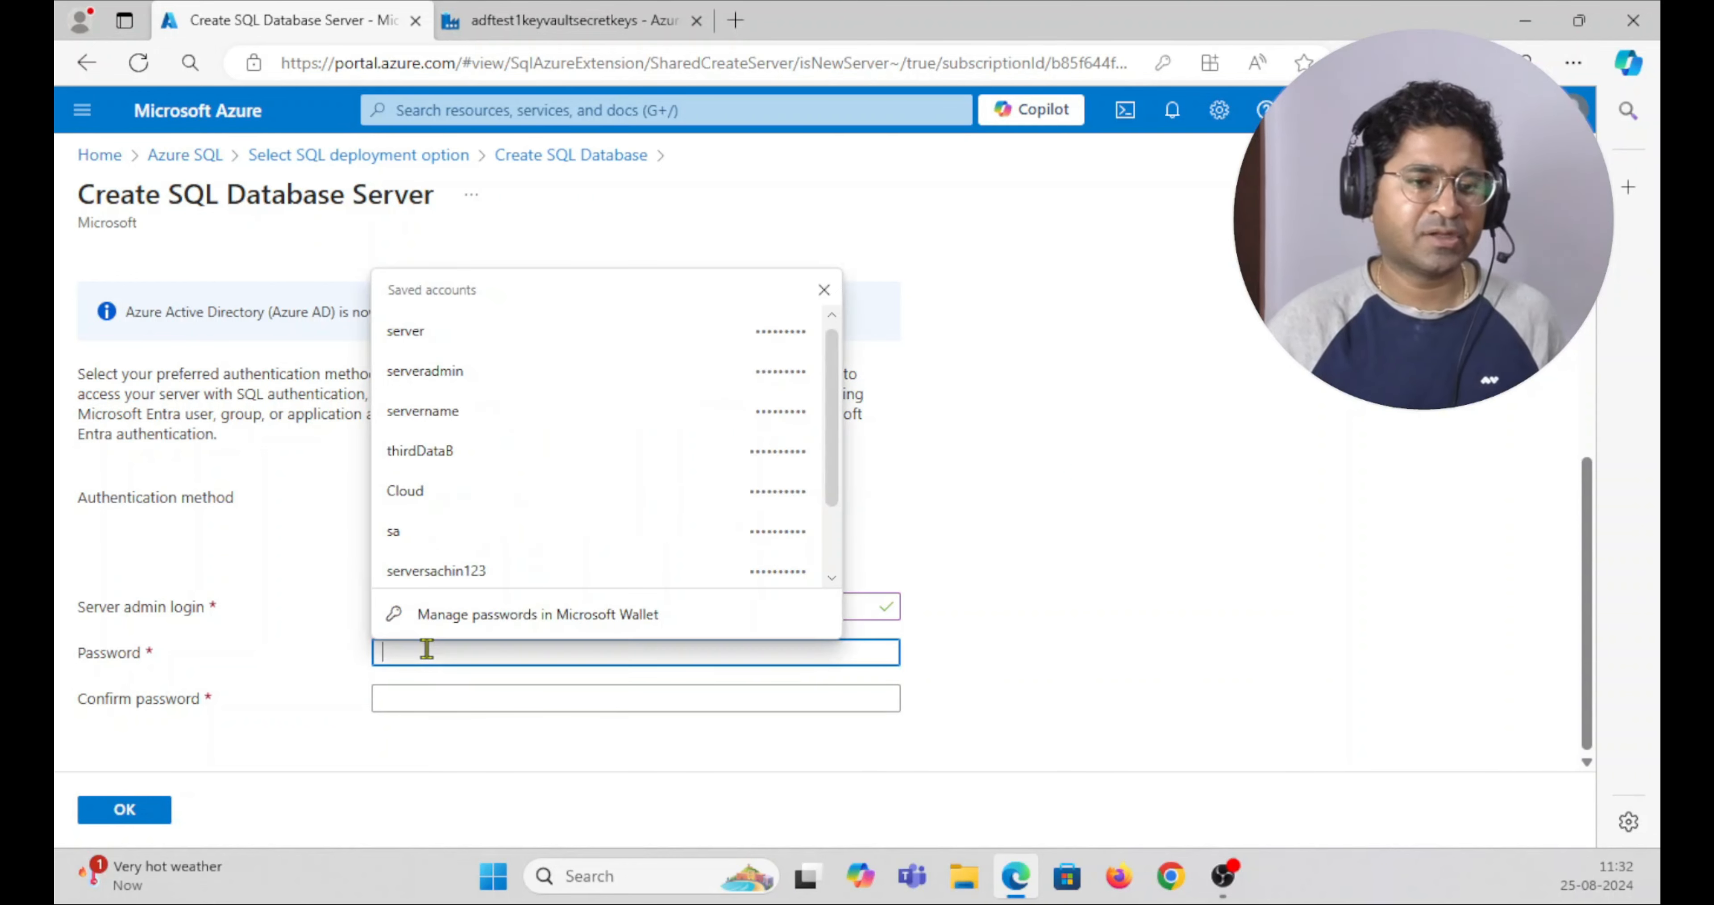
{"action": "type", "text": "••••••••"}
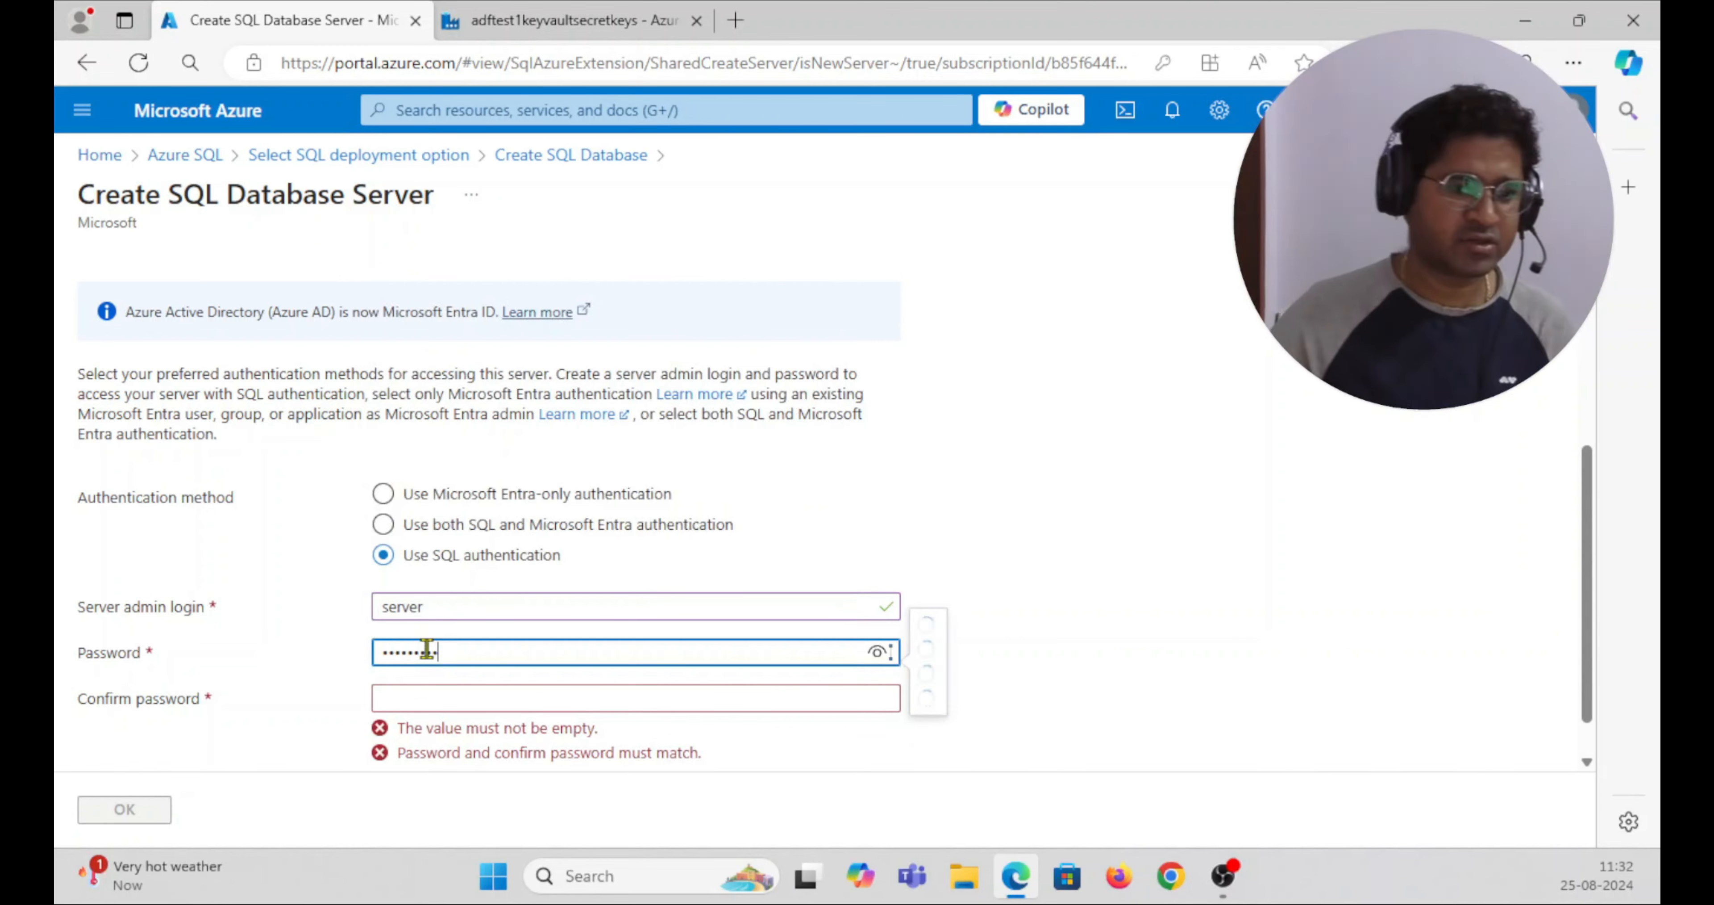
{"action": "left_click", "coordinate": [418, 686]}
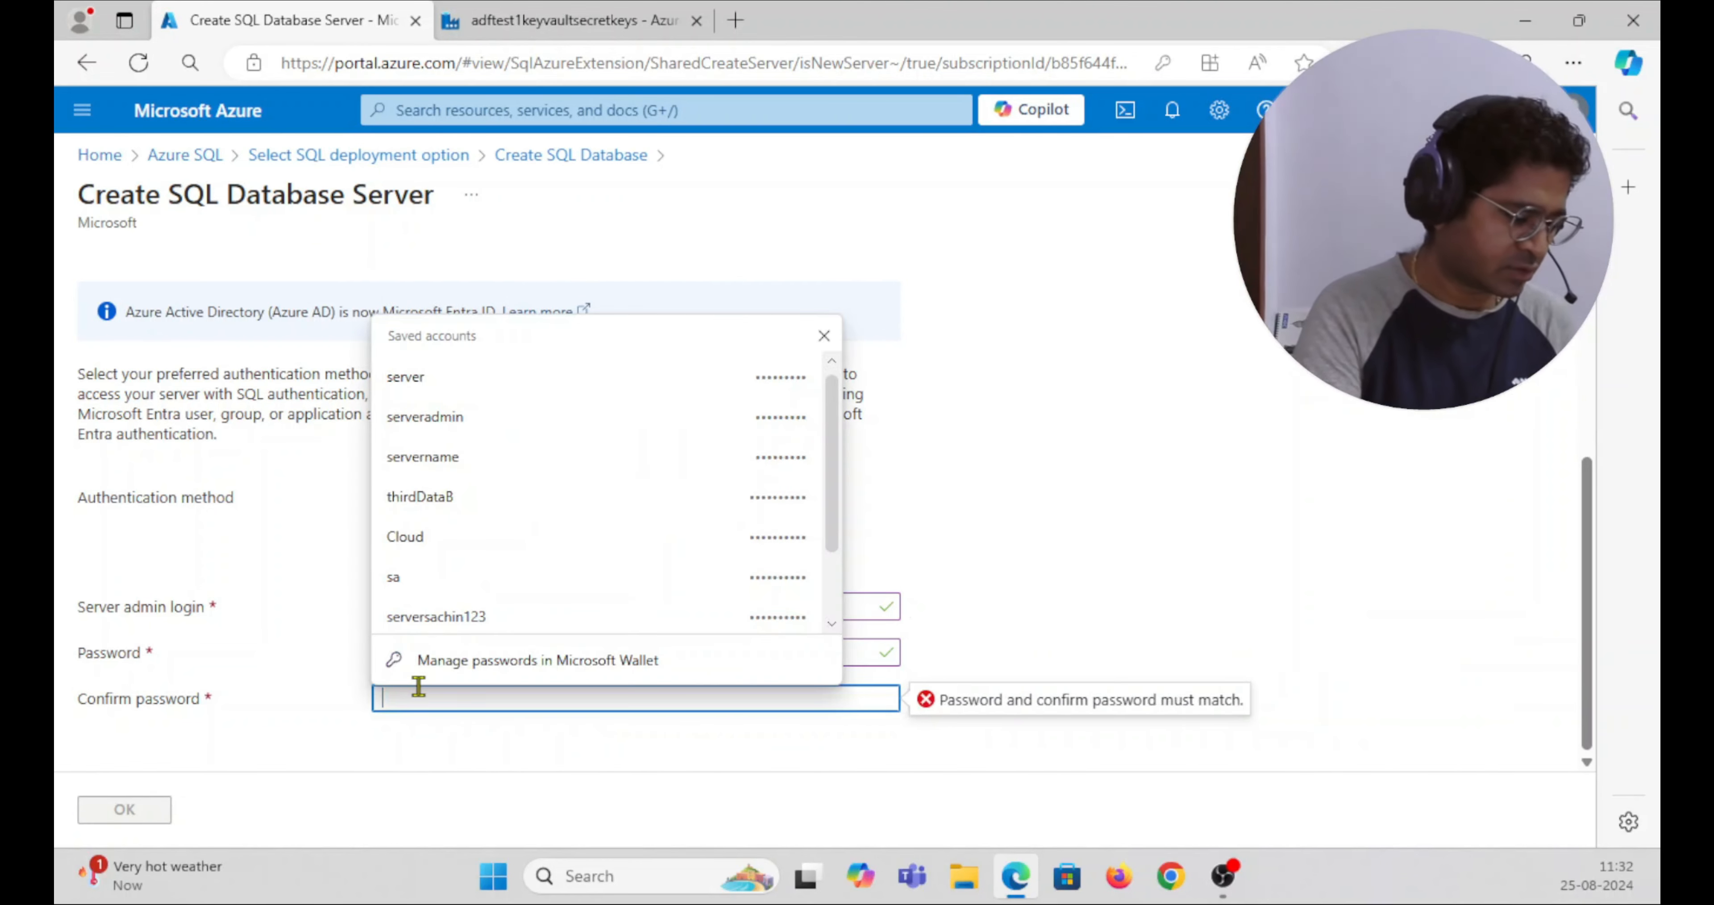
{"action": "type", "text": "•••••••••"}
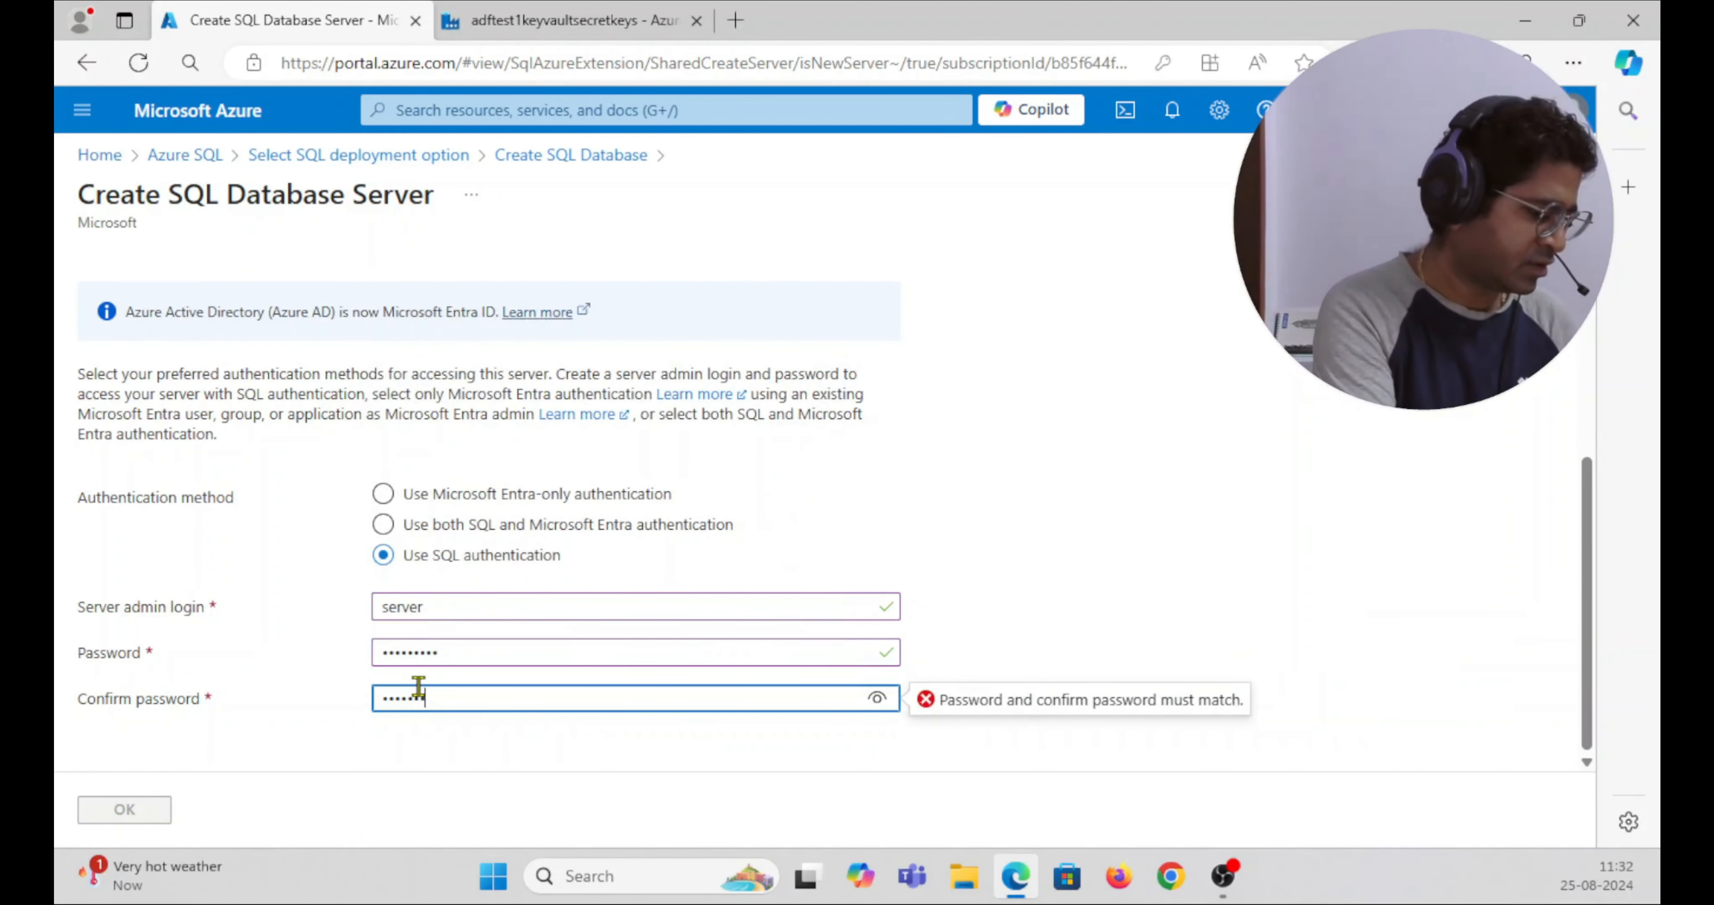
{"action": "type", "text": "•"}
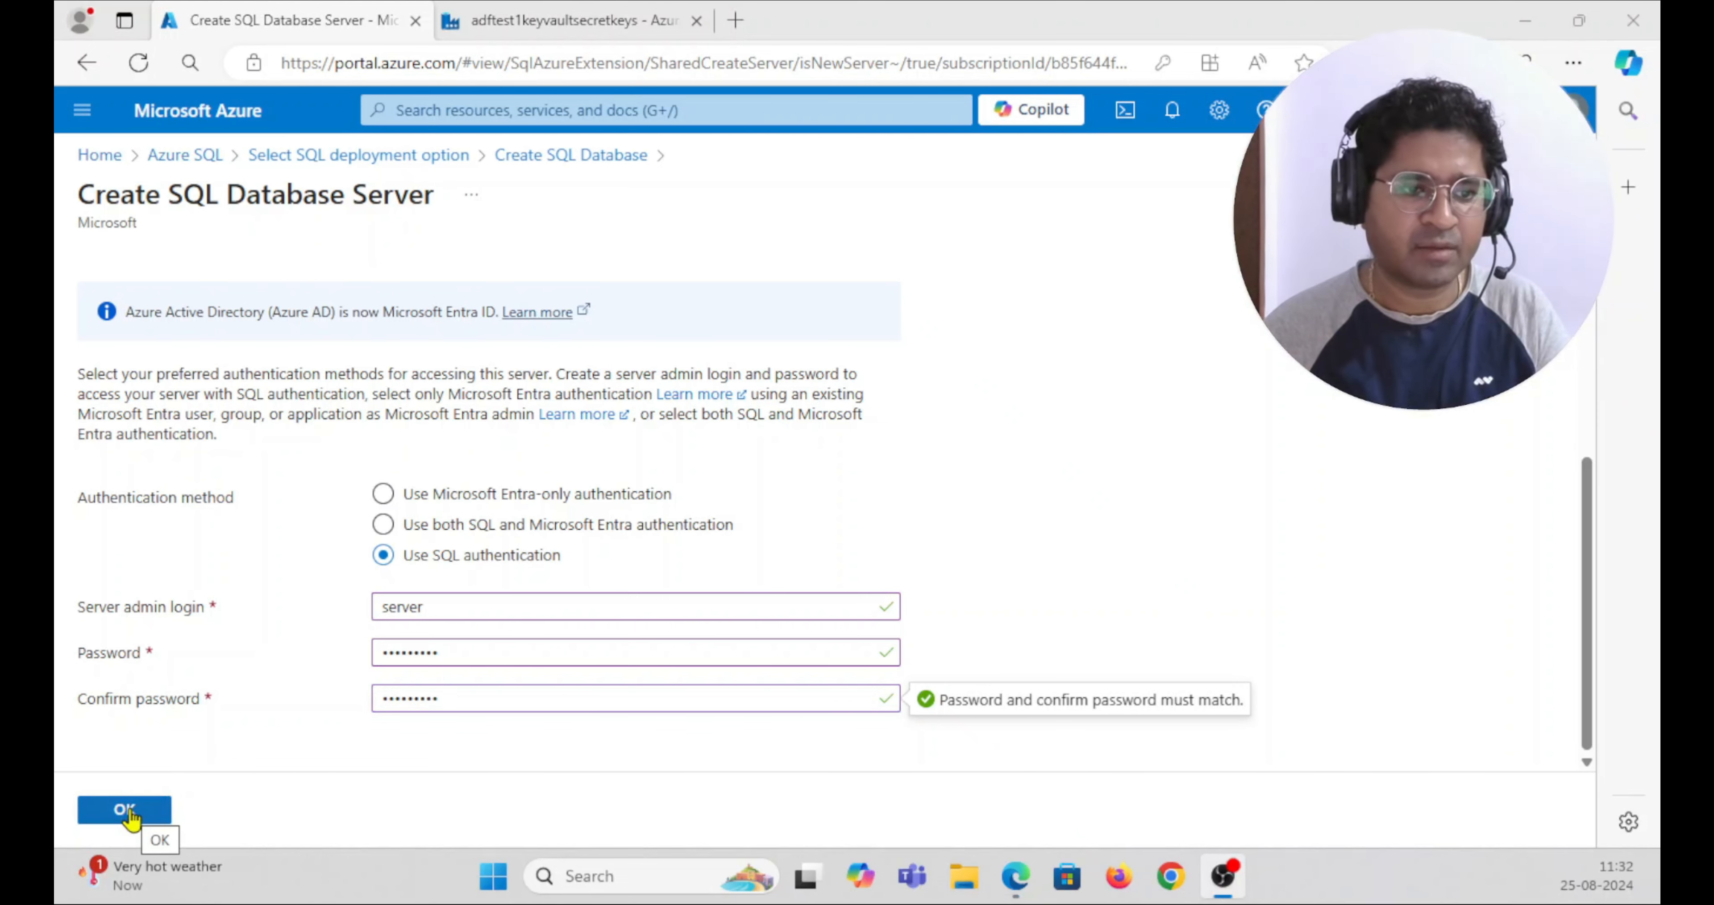
{"action": "left_click", "coordinate": [126, 810]}
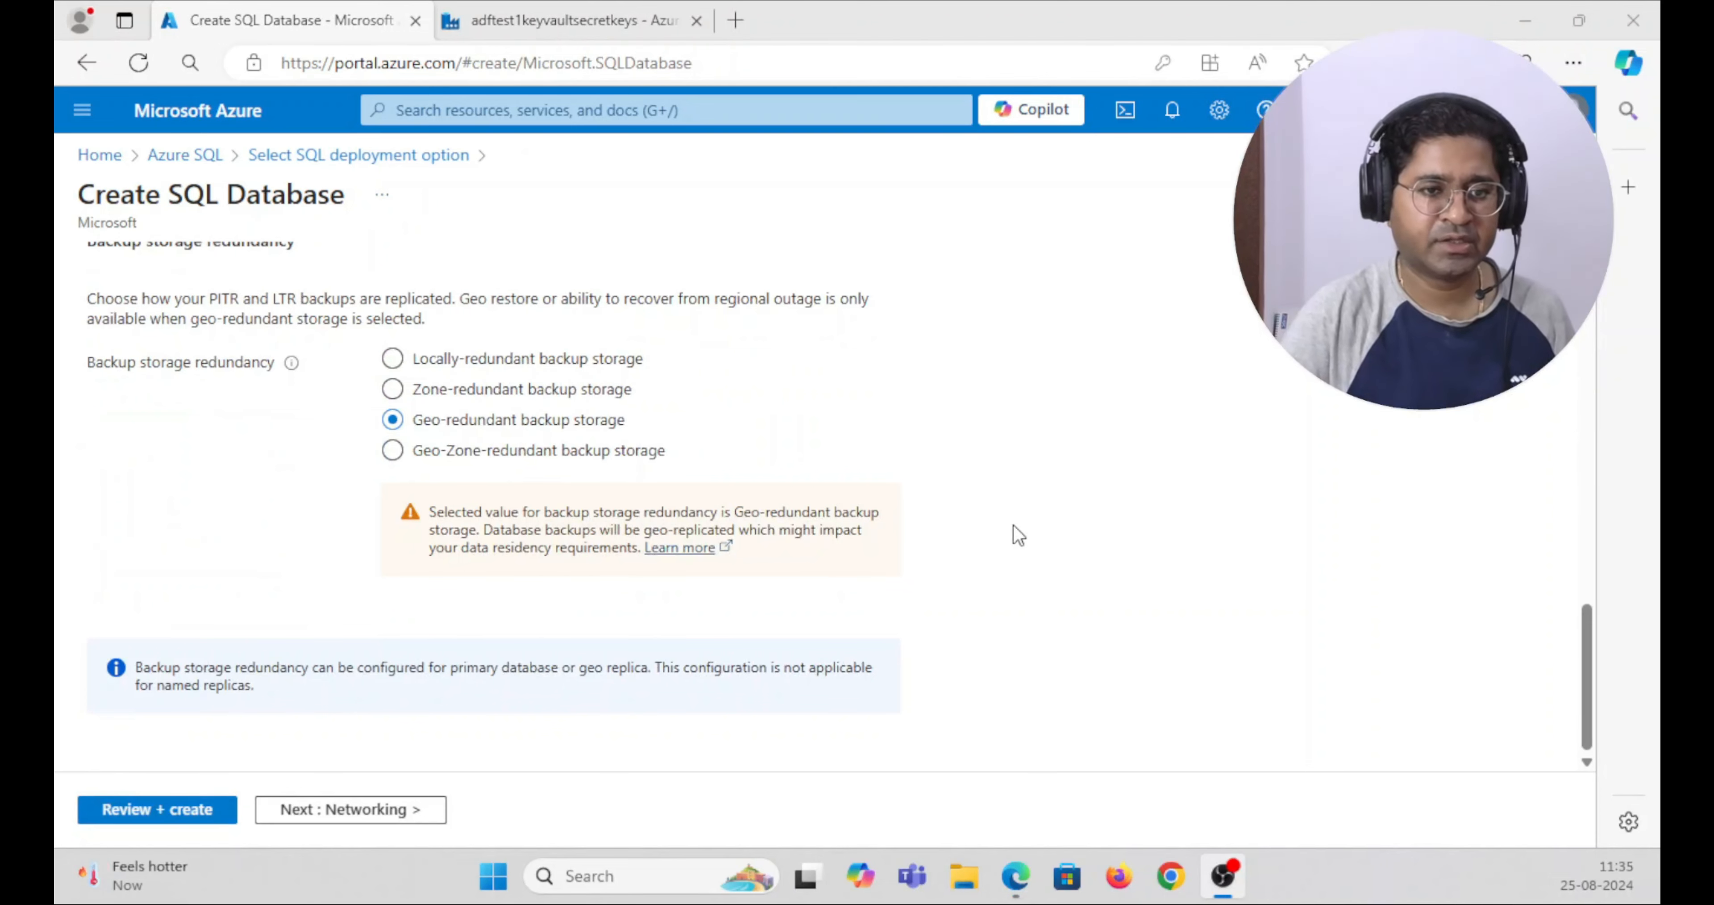
- Configure networking with a public endpoint, allowing access from Azure services and resources and adding the current client IP address
{"action": "left_click", "coordinate": [299, 810]}
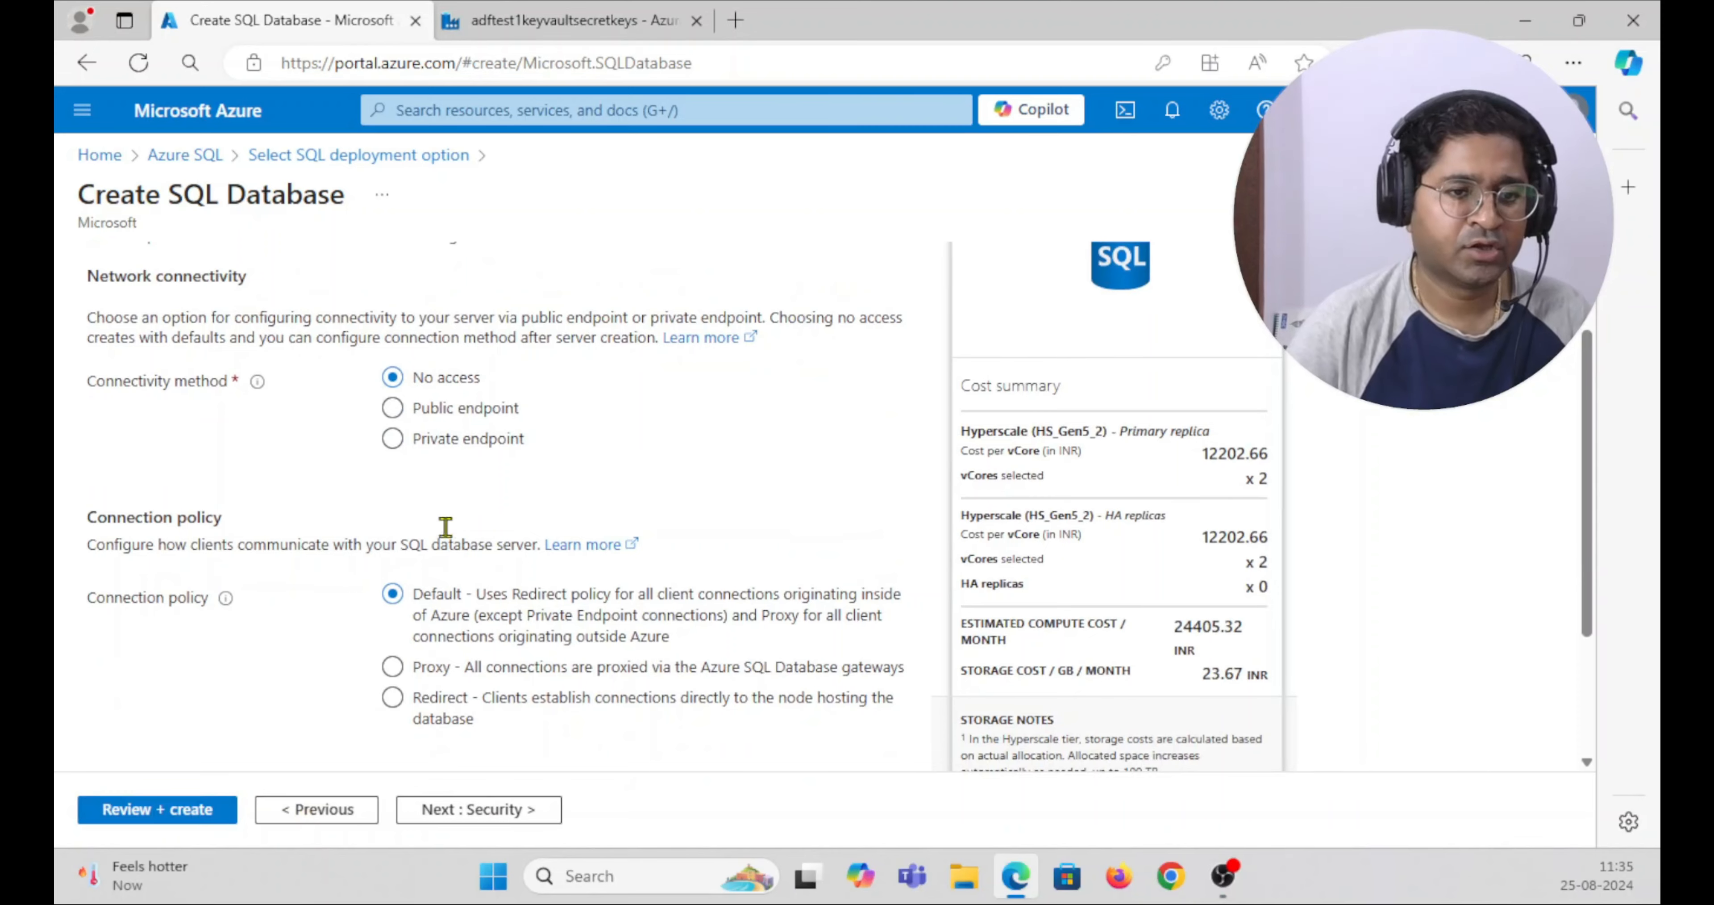
{"action": "scroll", "coordinate": [216, 429], "scroll_direction": "up", "scroll_amount": 2}
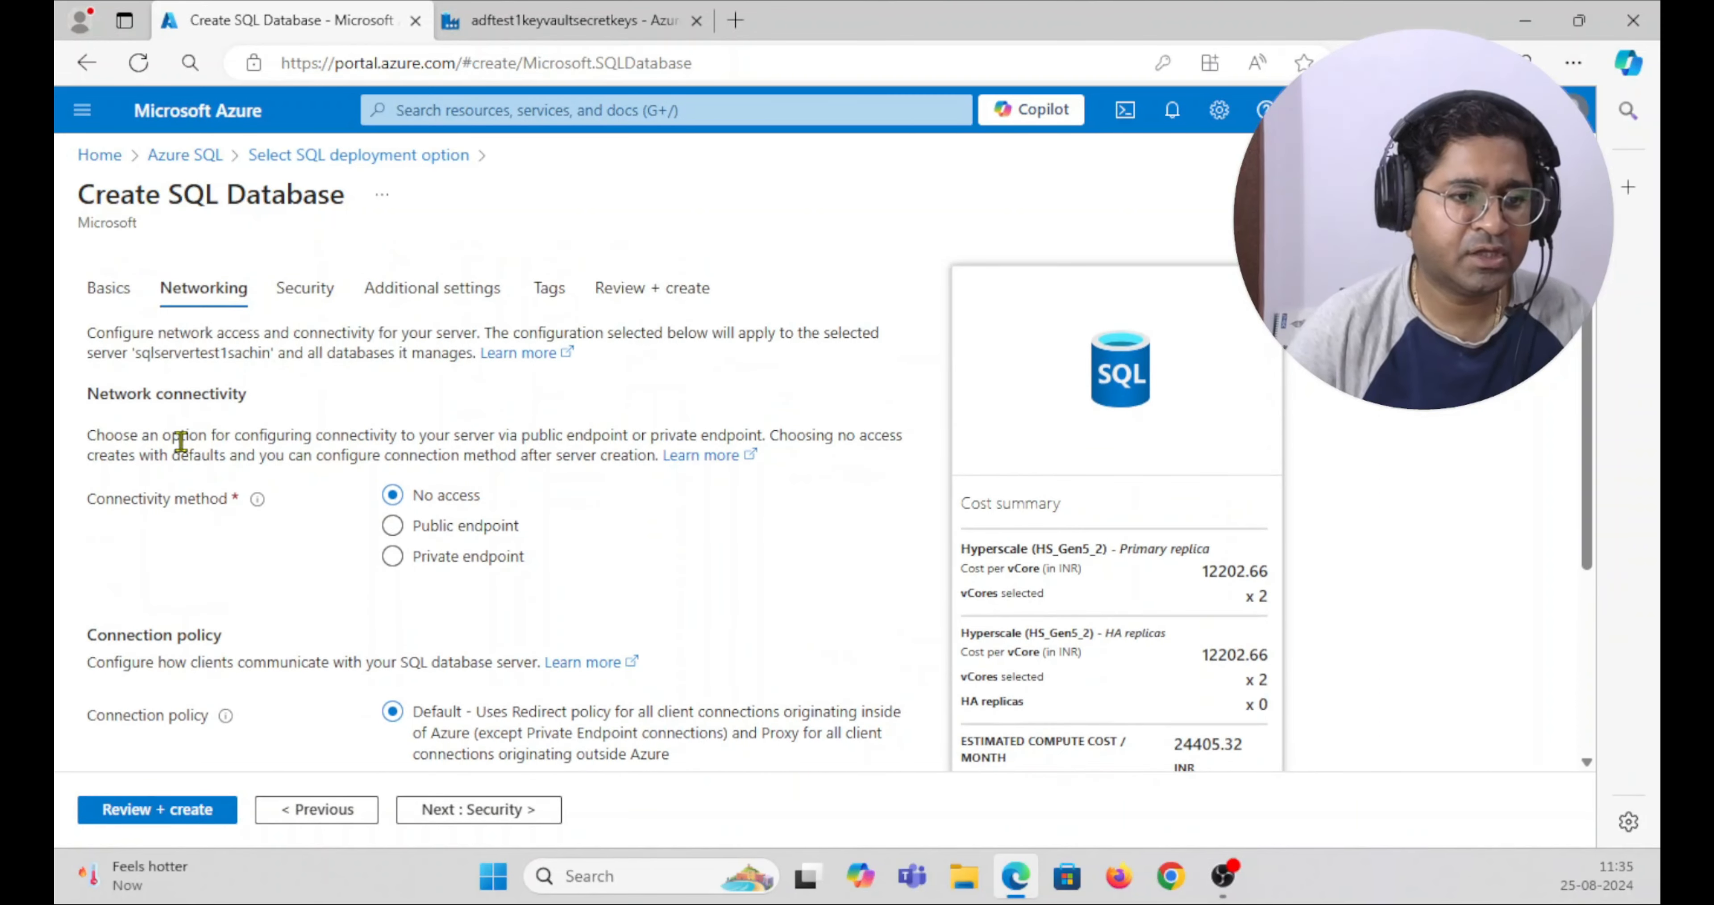
{"action": "left_click", "coordinate": [397, 528]}
{"action": "scroll", "coordinate": [612, 495], "scroll_direction": "down", "scroll_amount": 3}
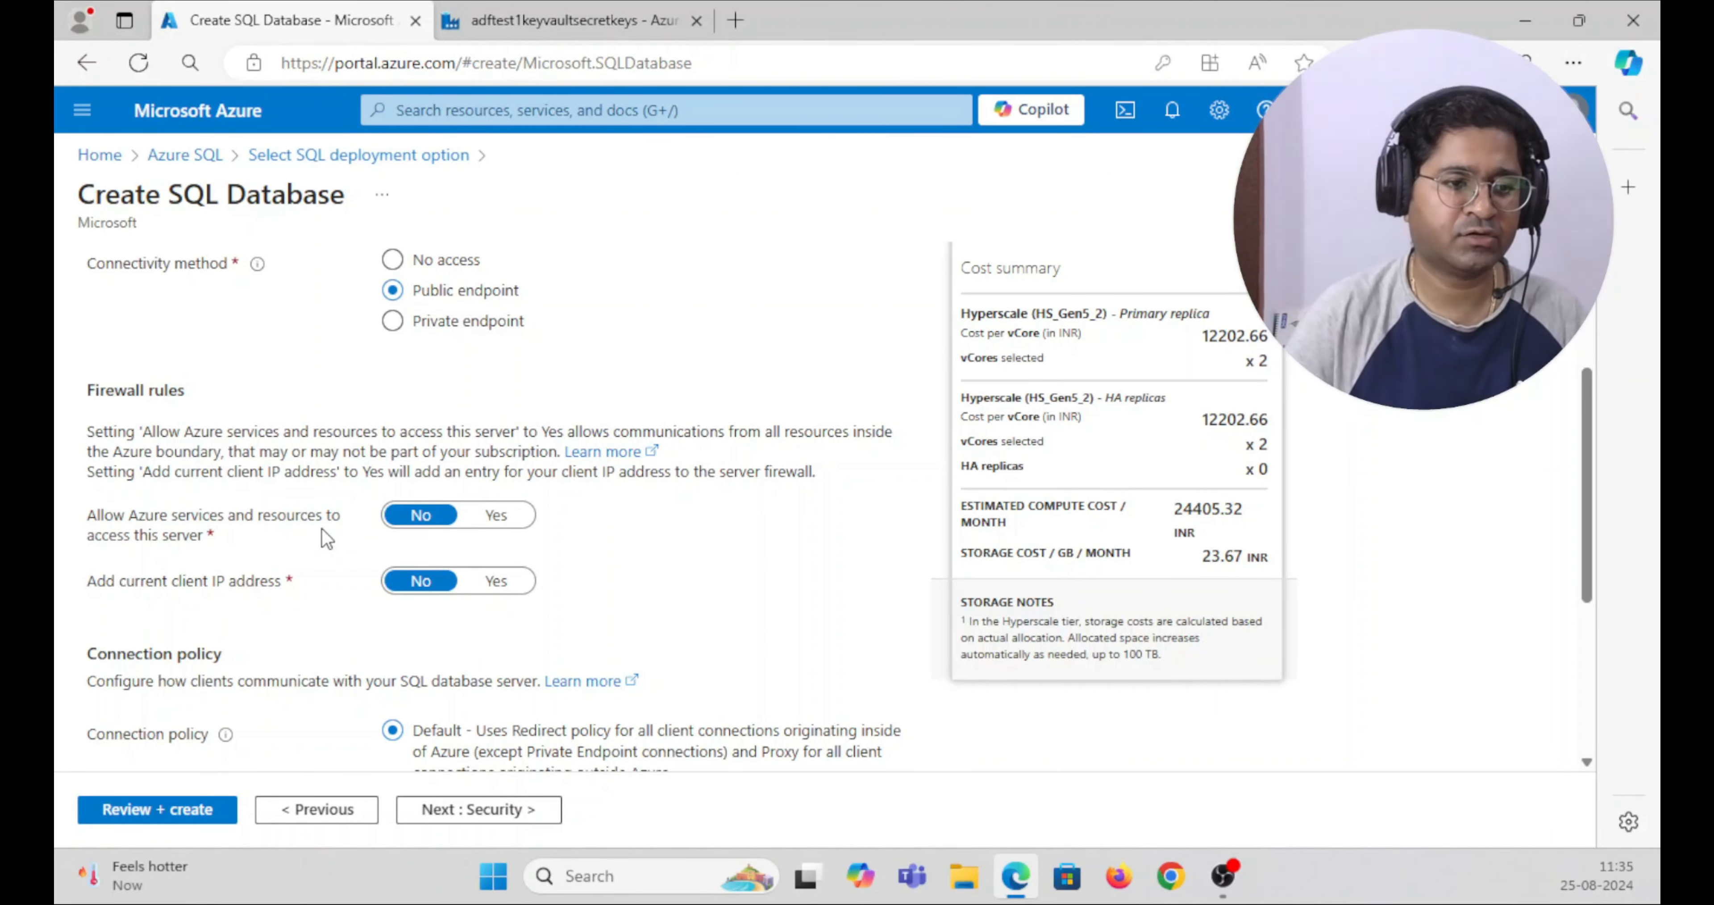
{"action": "left_click", "coordinate": [494, 517]}
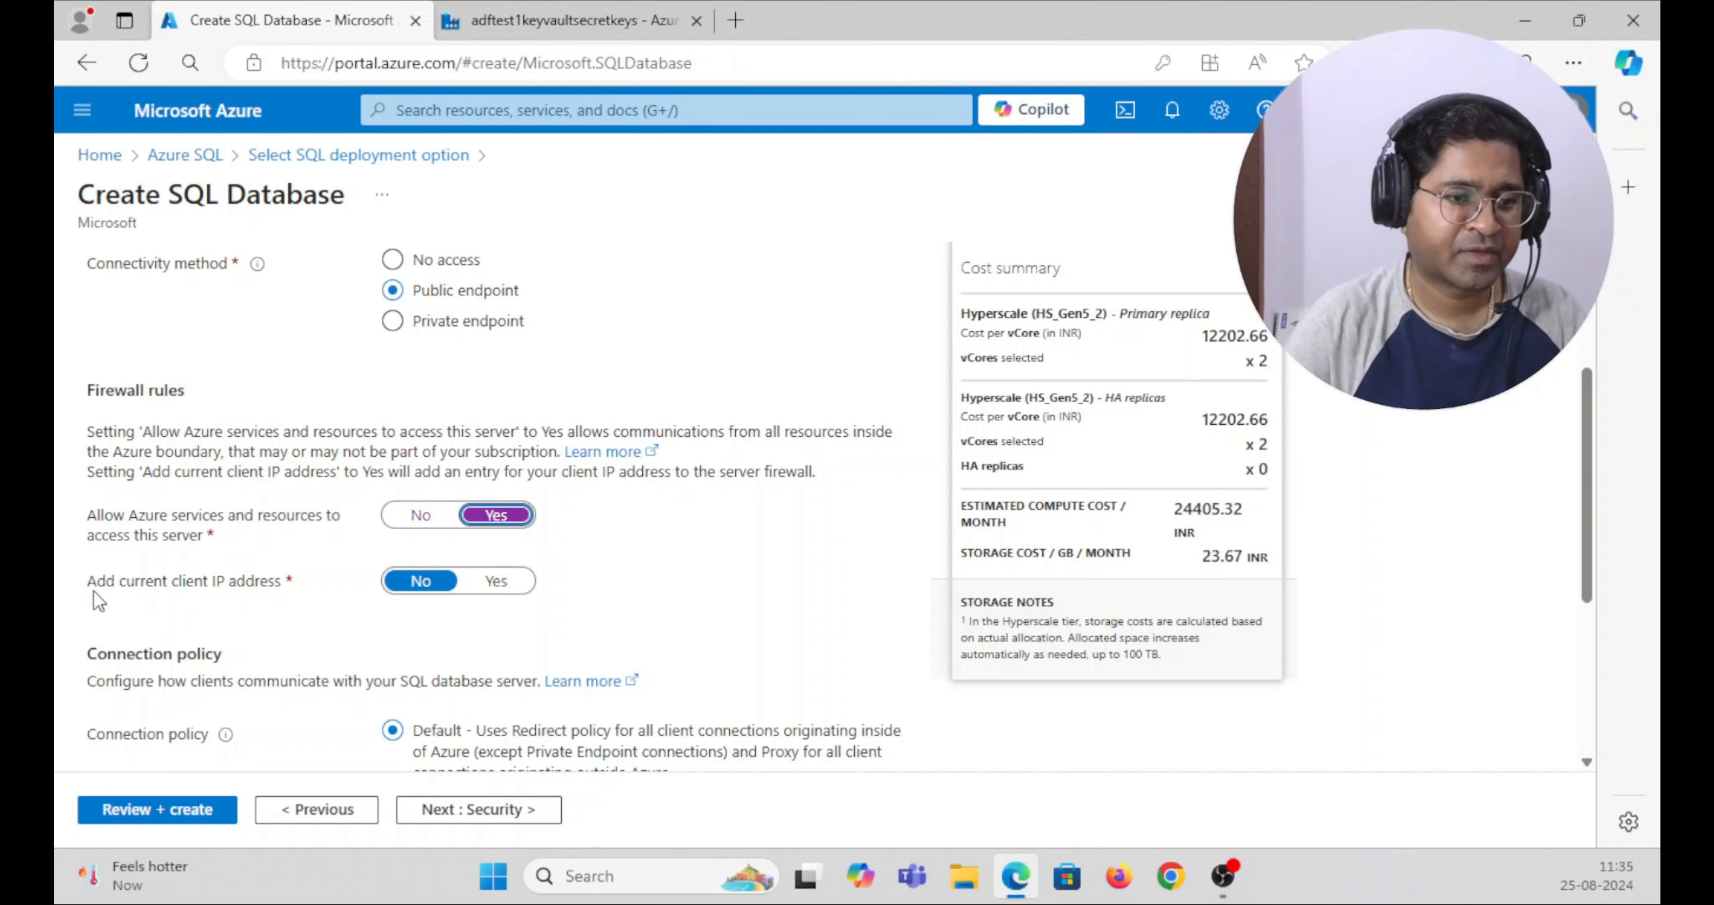
{"action": "left_click", "coordinate": [496, 581]}
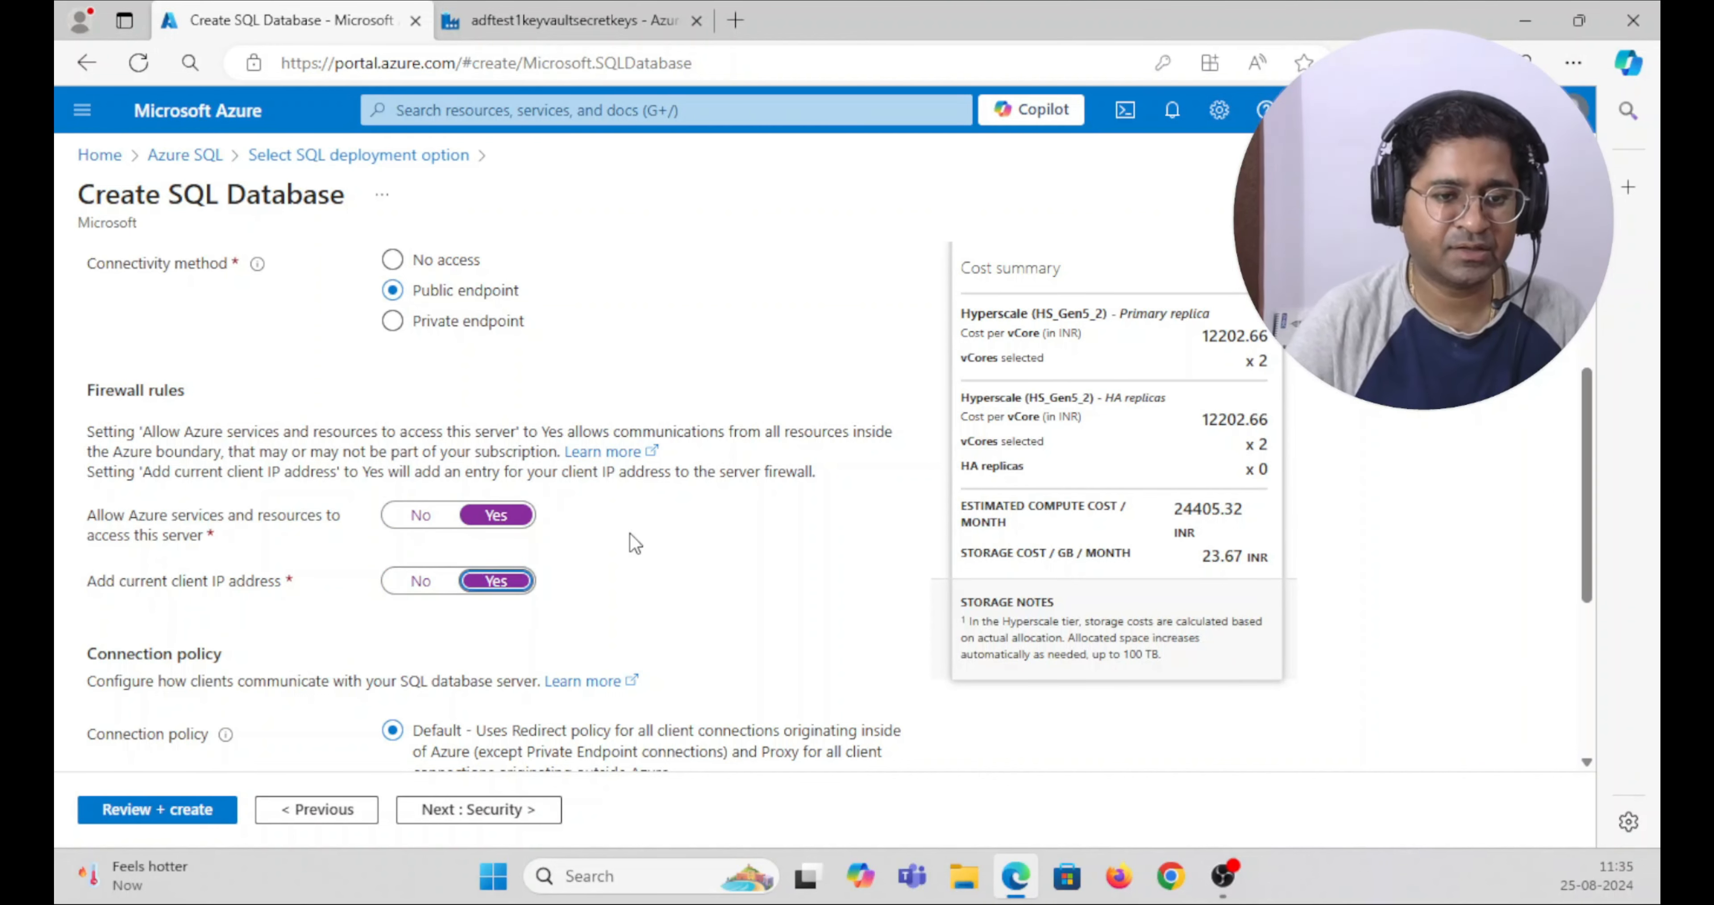
{"action": "scroll", "coordinate": [633, 482], "scroll_direction": "up", "scroll_amount": 3}
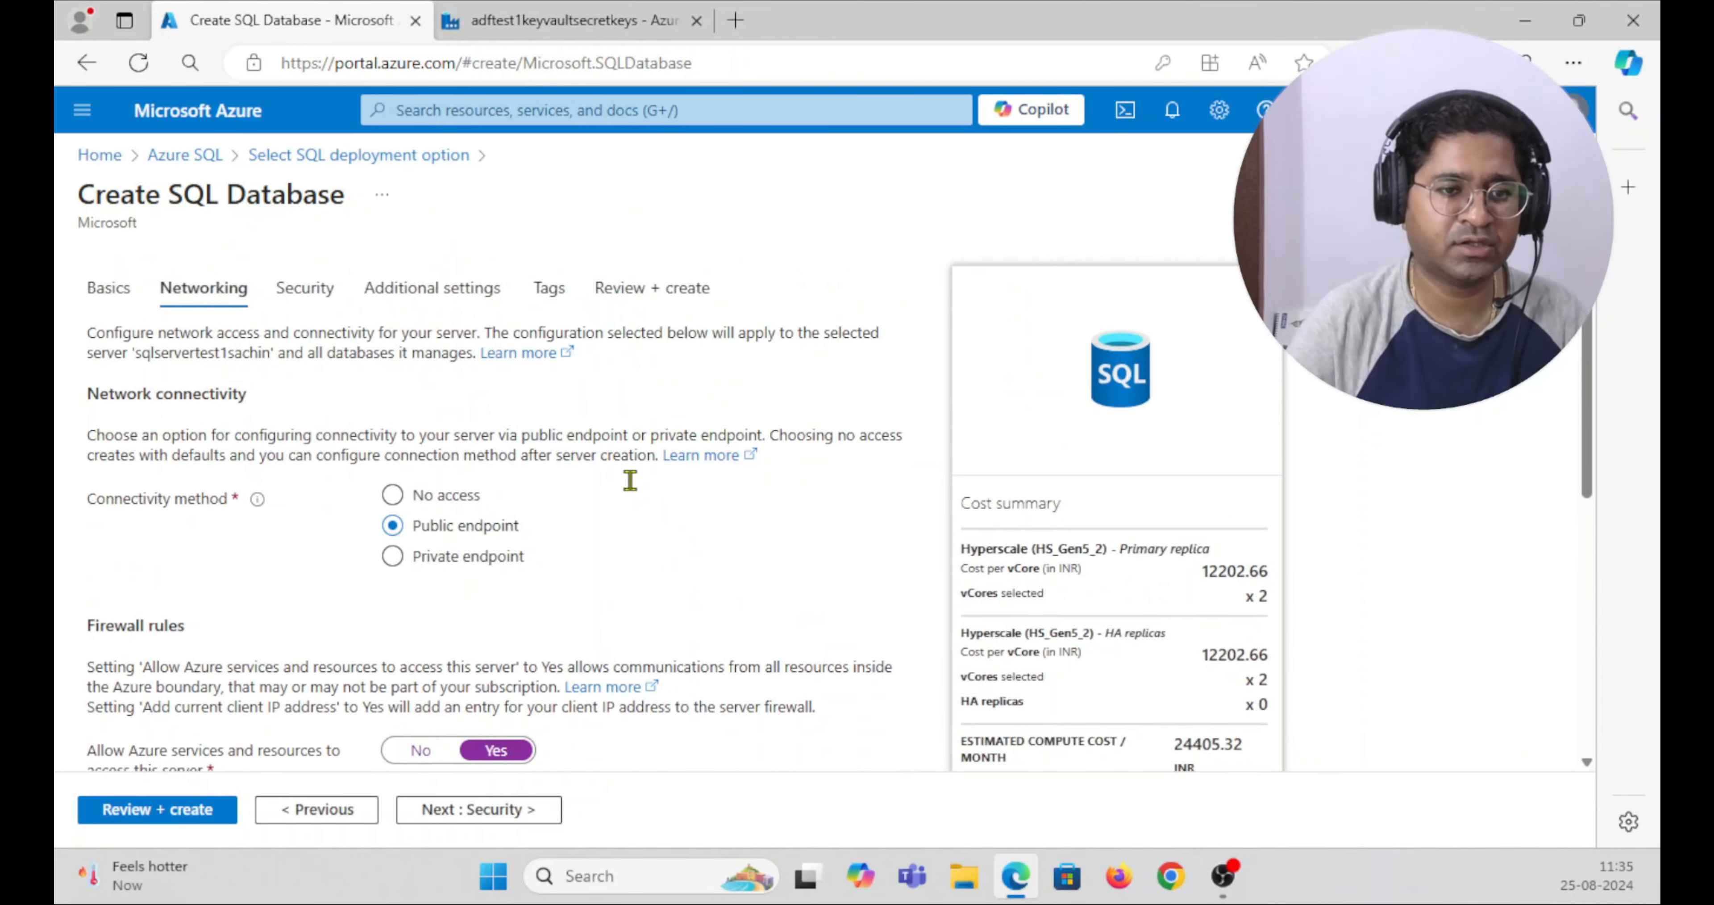
{"action": "scroll", "coordinate": [636, 491], "scroll_direction": "down", "scroll_amount": 5}
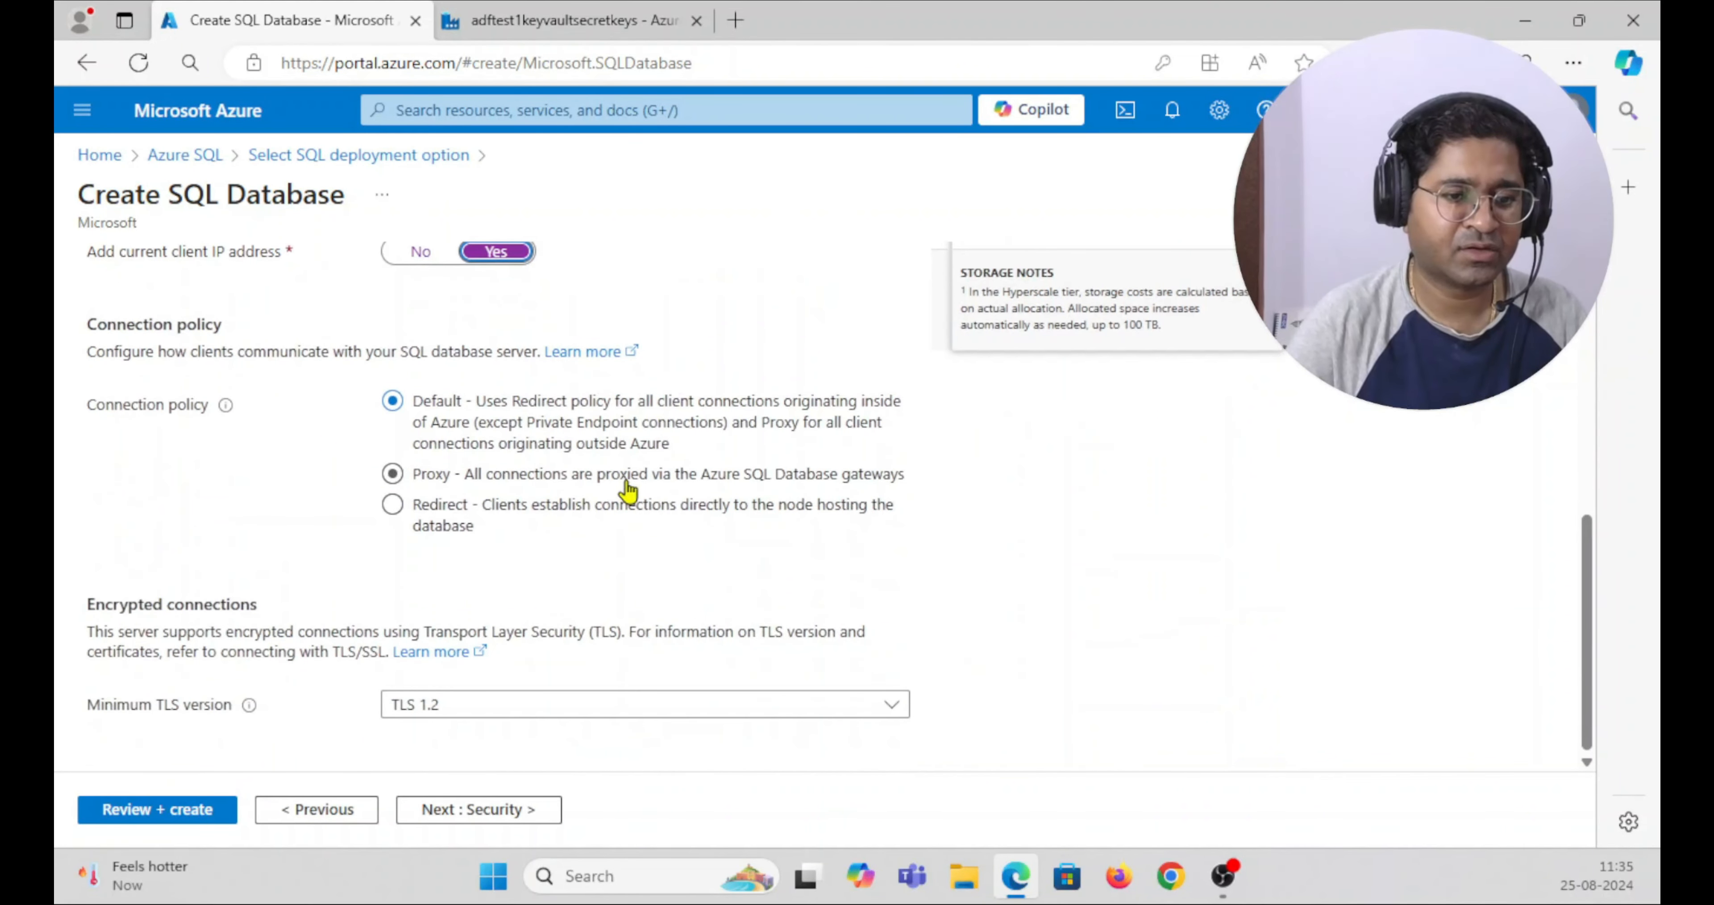
- Keep the default security settings and choose Sample as the existing data for the new database
{"action": "left_click", "coordinate": [516, 810]}
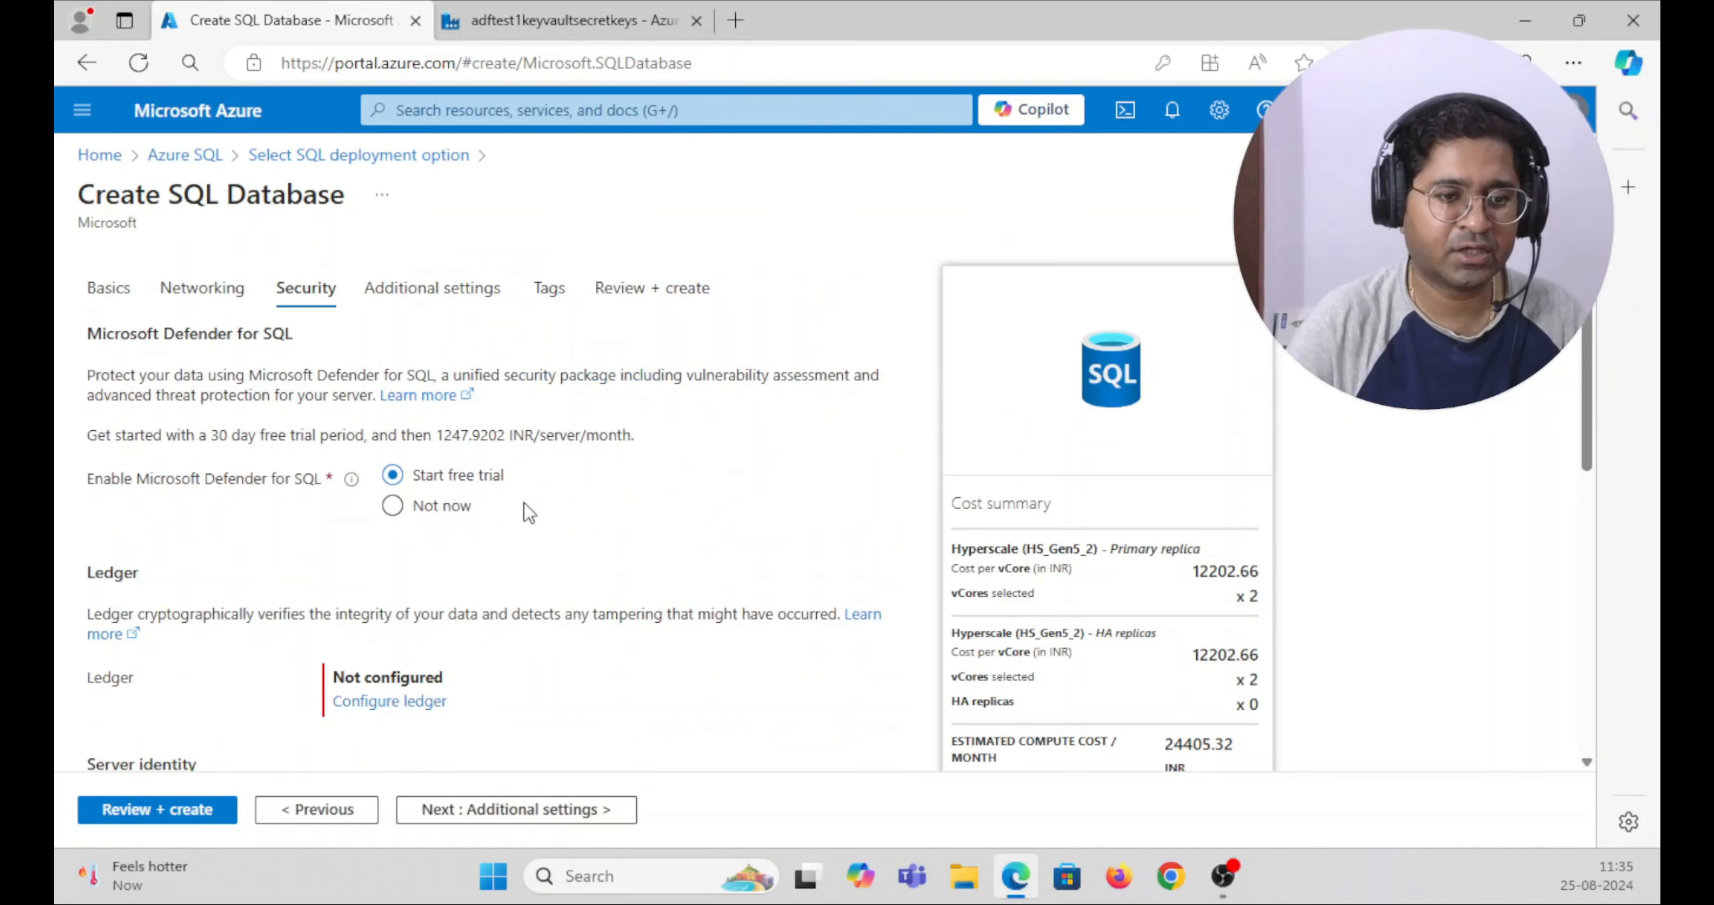
{"action": "scroll", "coordinate": [520, 479], "scroll_direction": "down", "scroll_amount": 1}
{"action": "scroll", "coordinate": [563, 369], "scroll_direction": "up", "scroll_amount": 1}
{"action": "scroll", "coordinate": [603, 435], "scroll_direction": "down", "scroll_amount": 1}
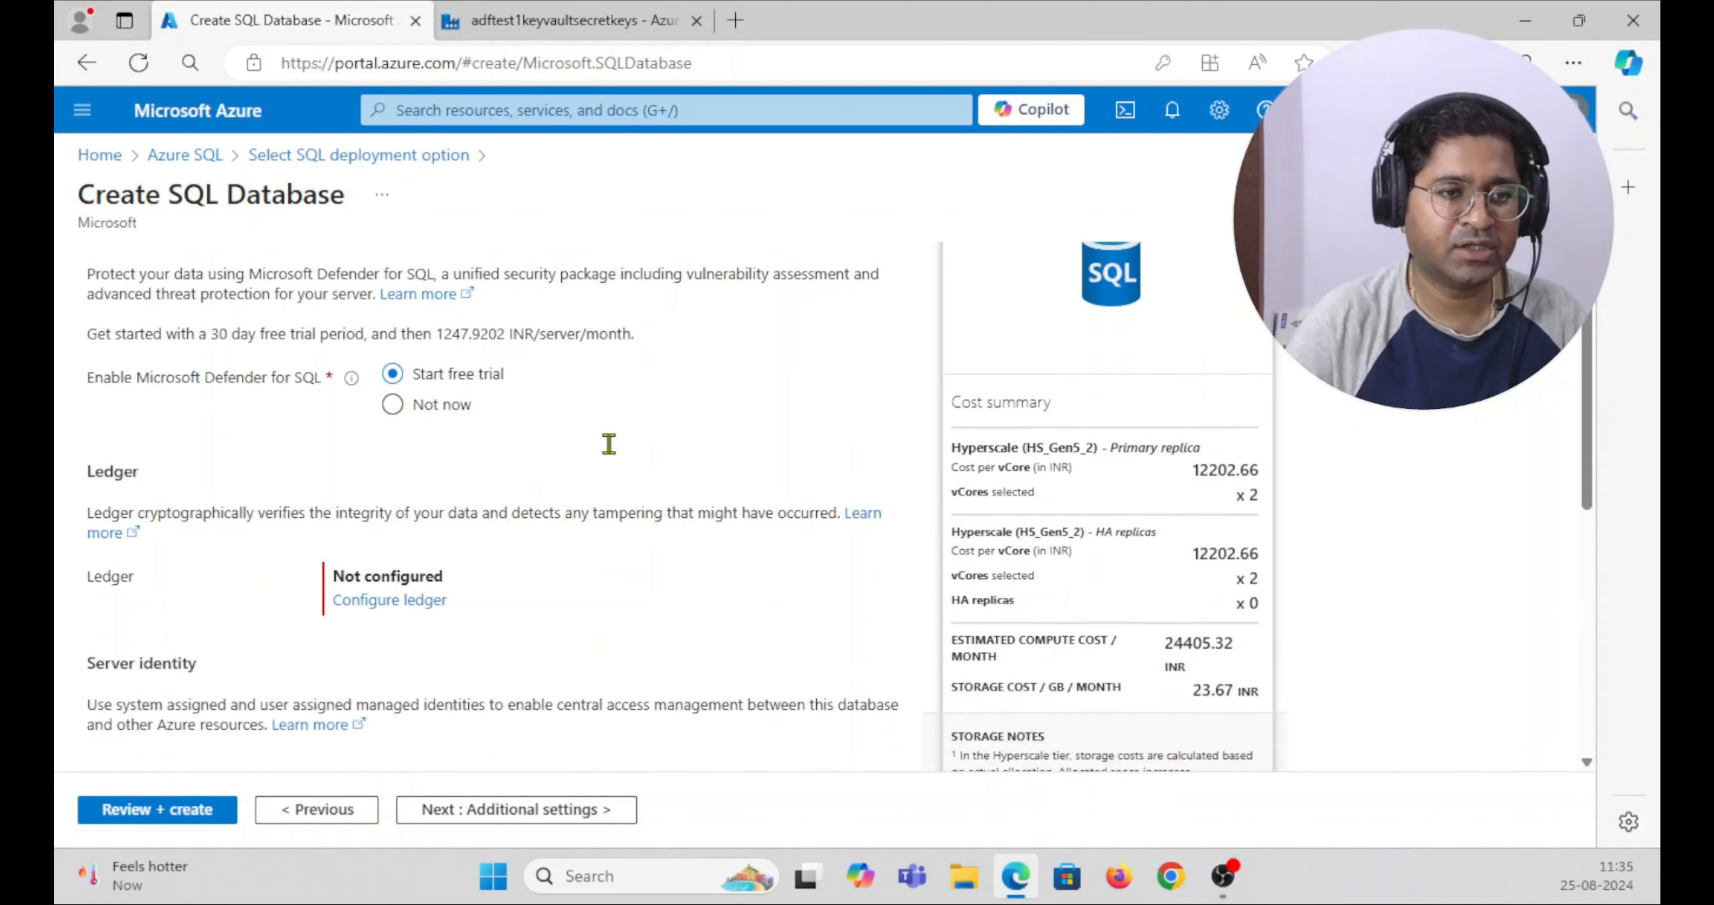
{"action": "scroll", "coordinate": [609, 444], "scroll_direction": "down", "scroll_amount": 7}
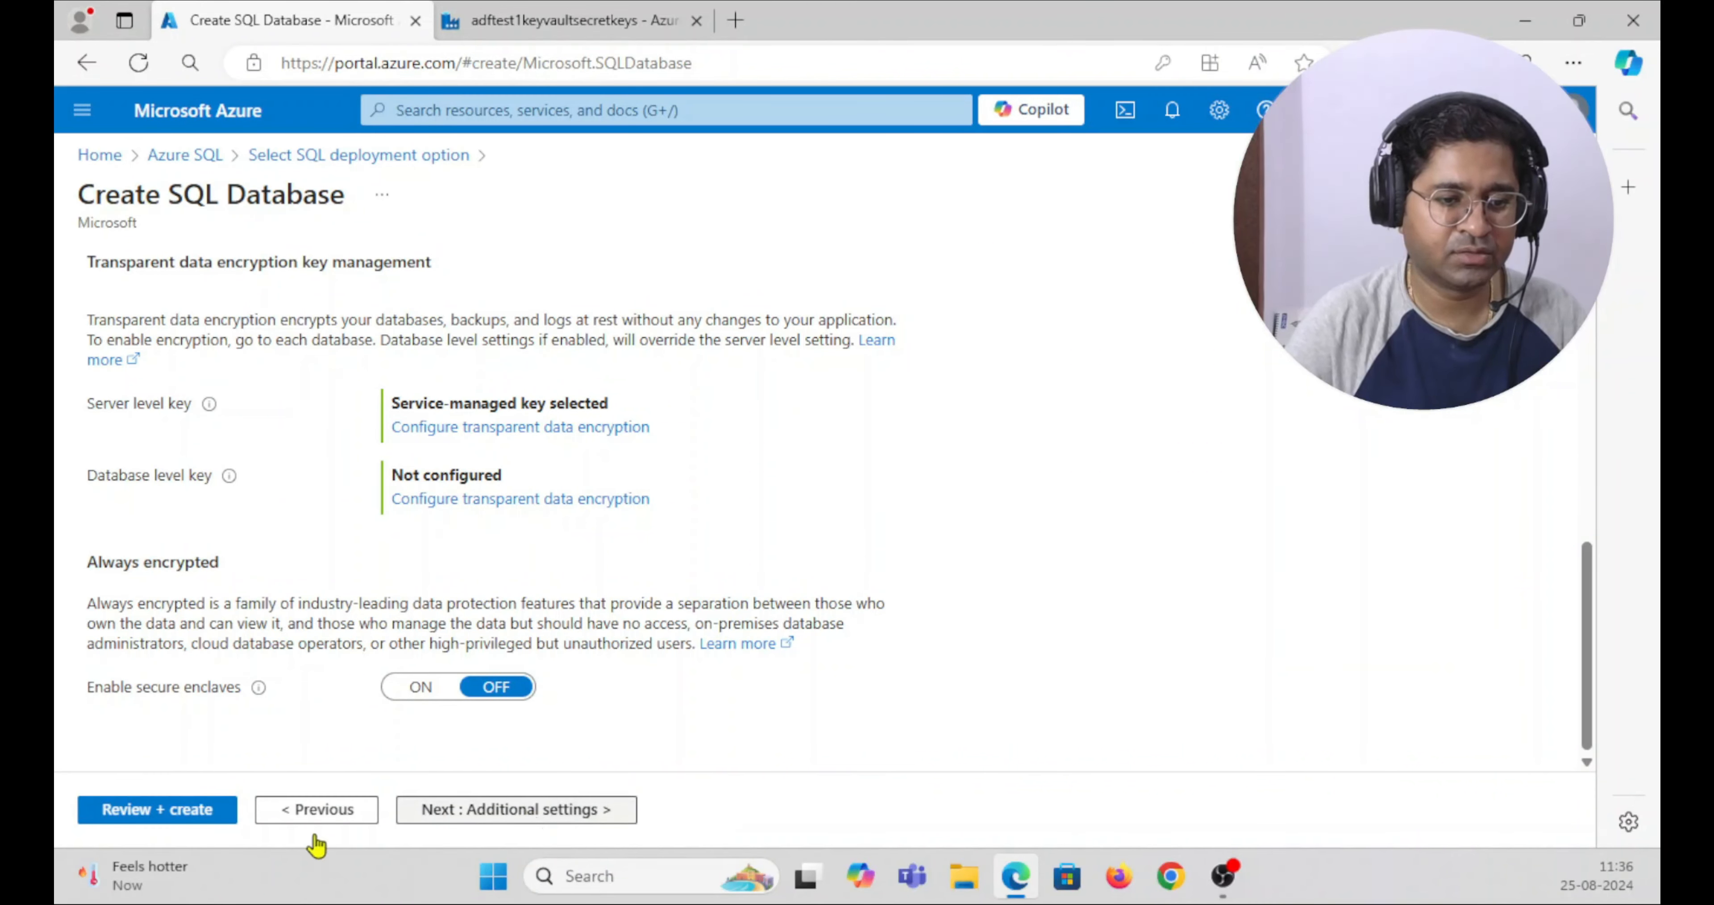
{"action": "left_click", "coordinate": [529, 810]}
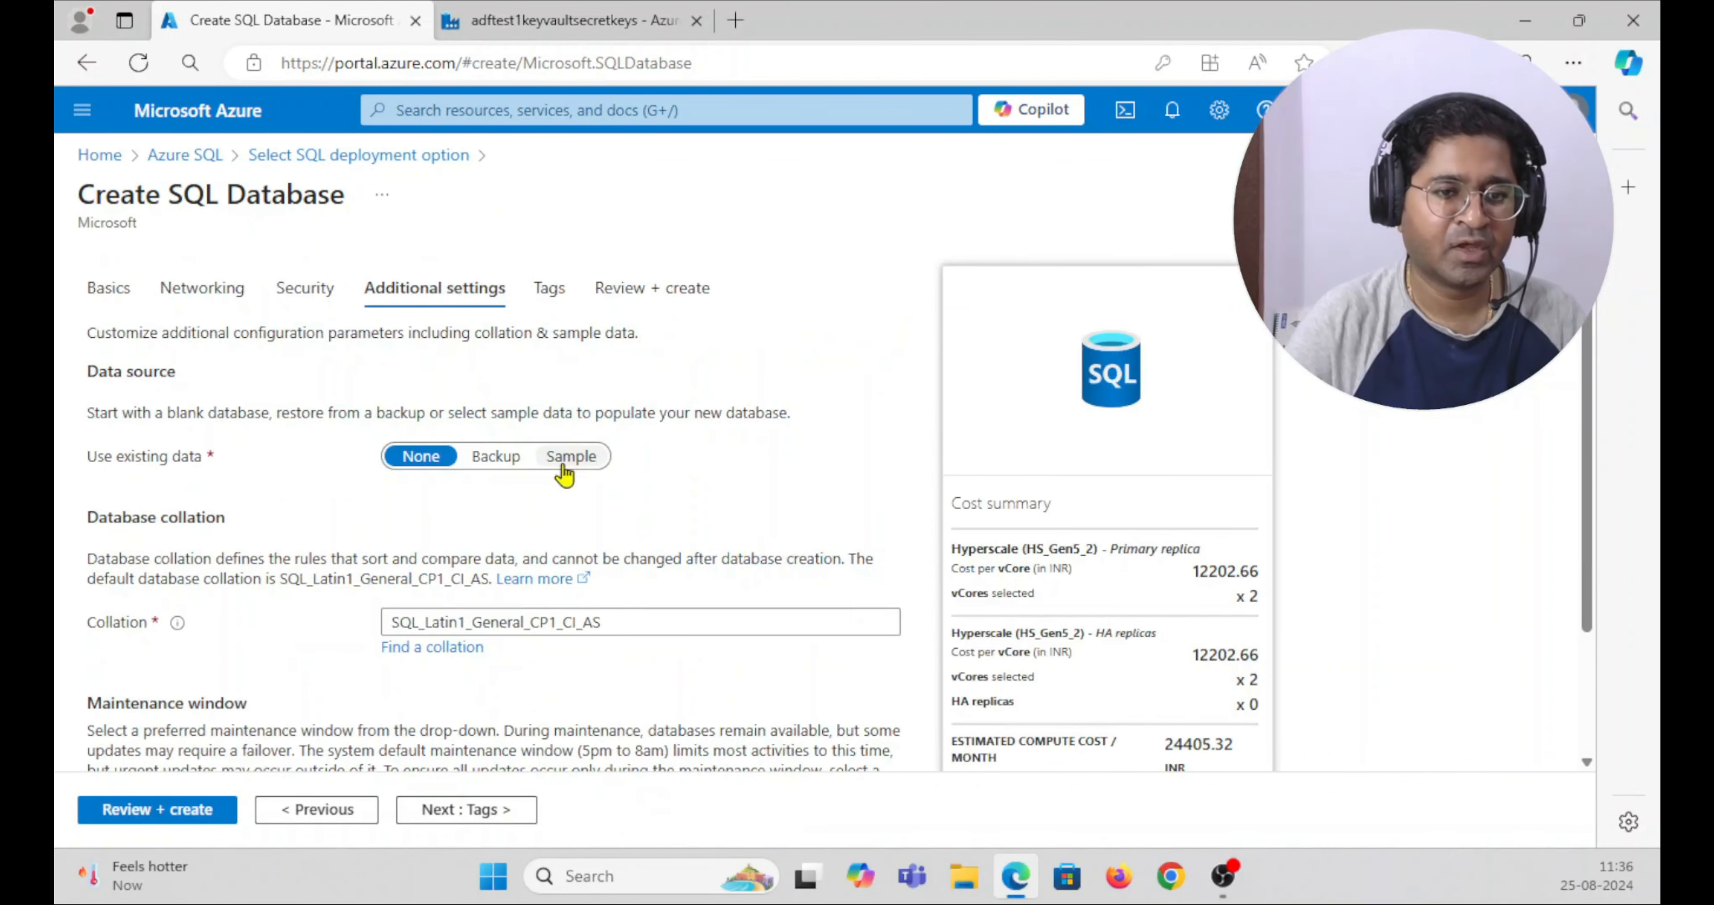
{"action": "left_click", "coordinate": [569, 457]}
- Review the database configuration and submit it for creation
{"action": "left_click", "coordinate": [158, 759]}
{"action": "left_click", "coordinate": [158, 809]}
{"action": "scroll", "coordinate": [817, 444], "scroll_direction": "down", "scroll_amount": 10}
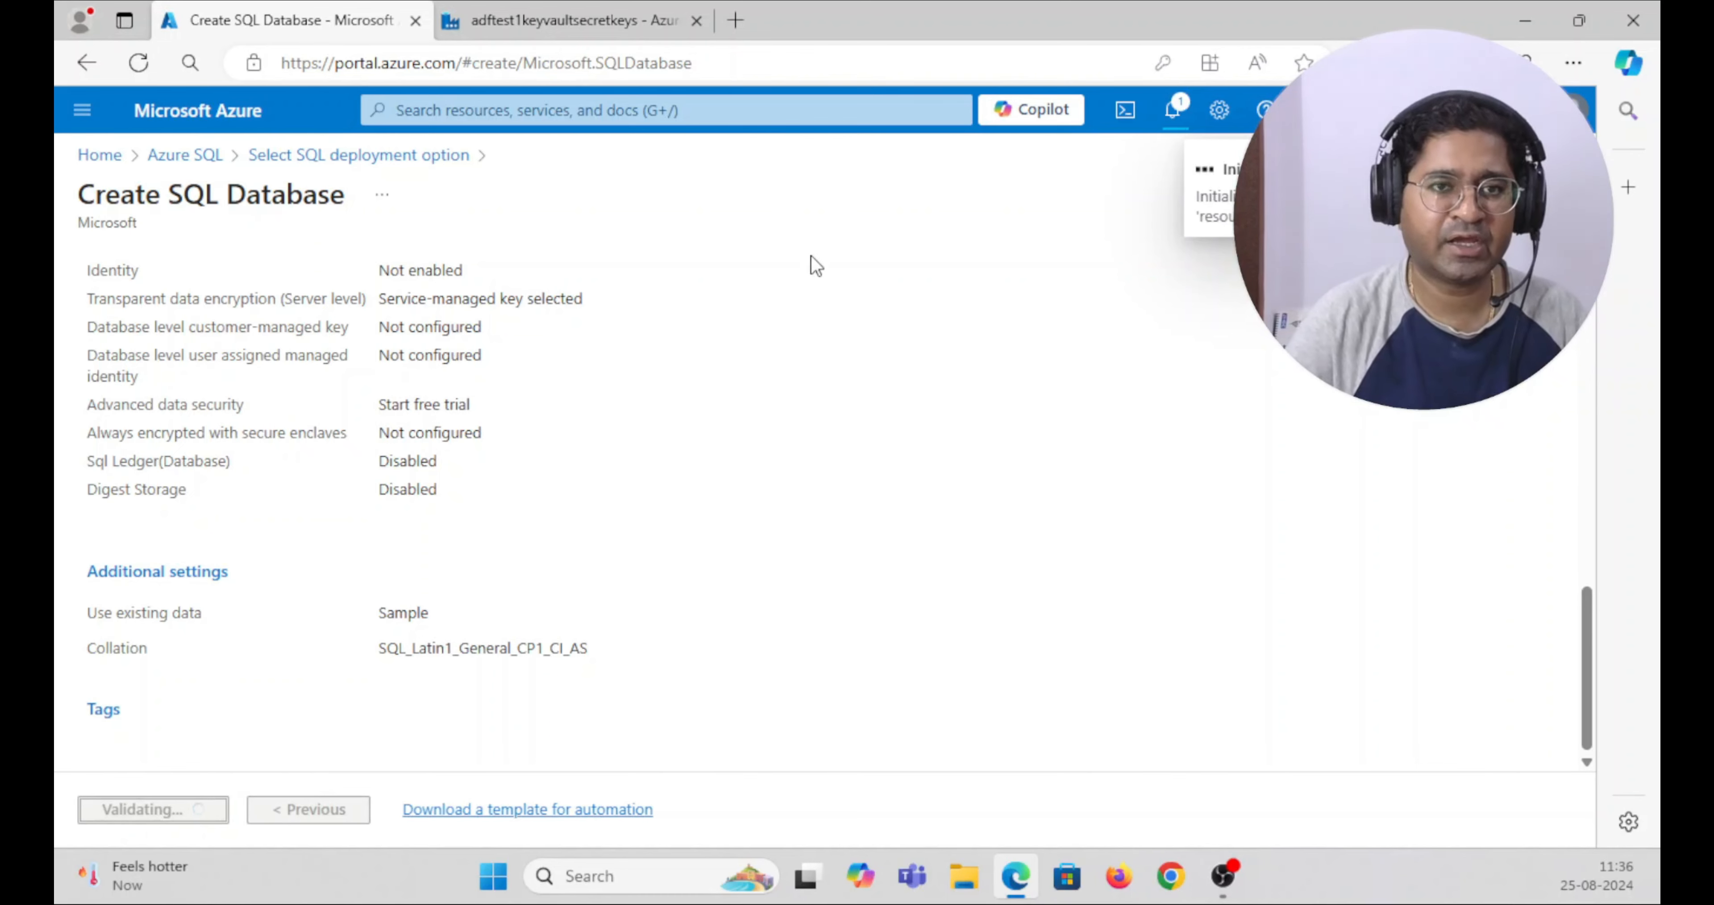
- Open the Azure home page in a new tab and start creating a storage account
{"action": "right_click", "coordinate": [92, 160]}
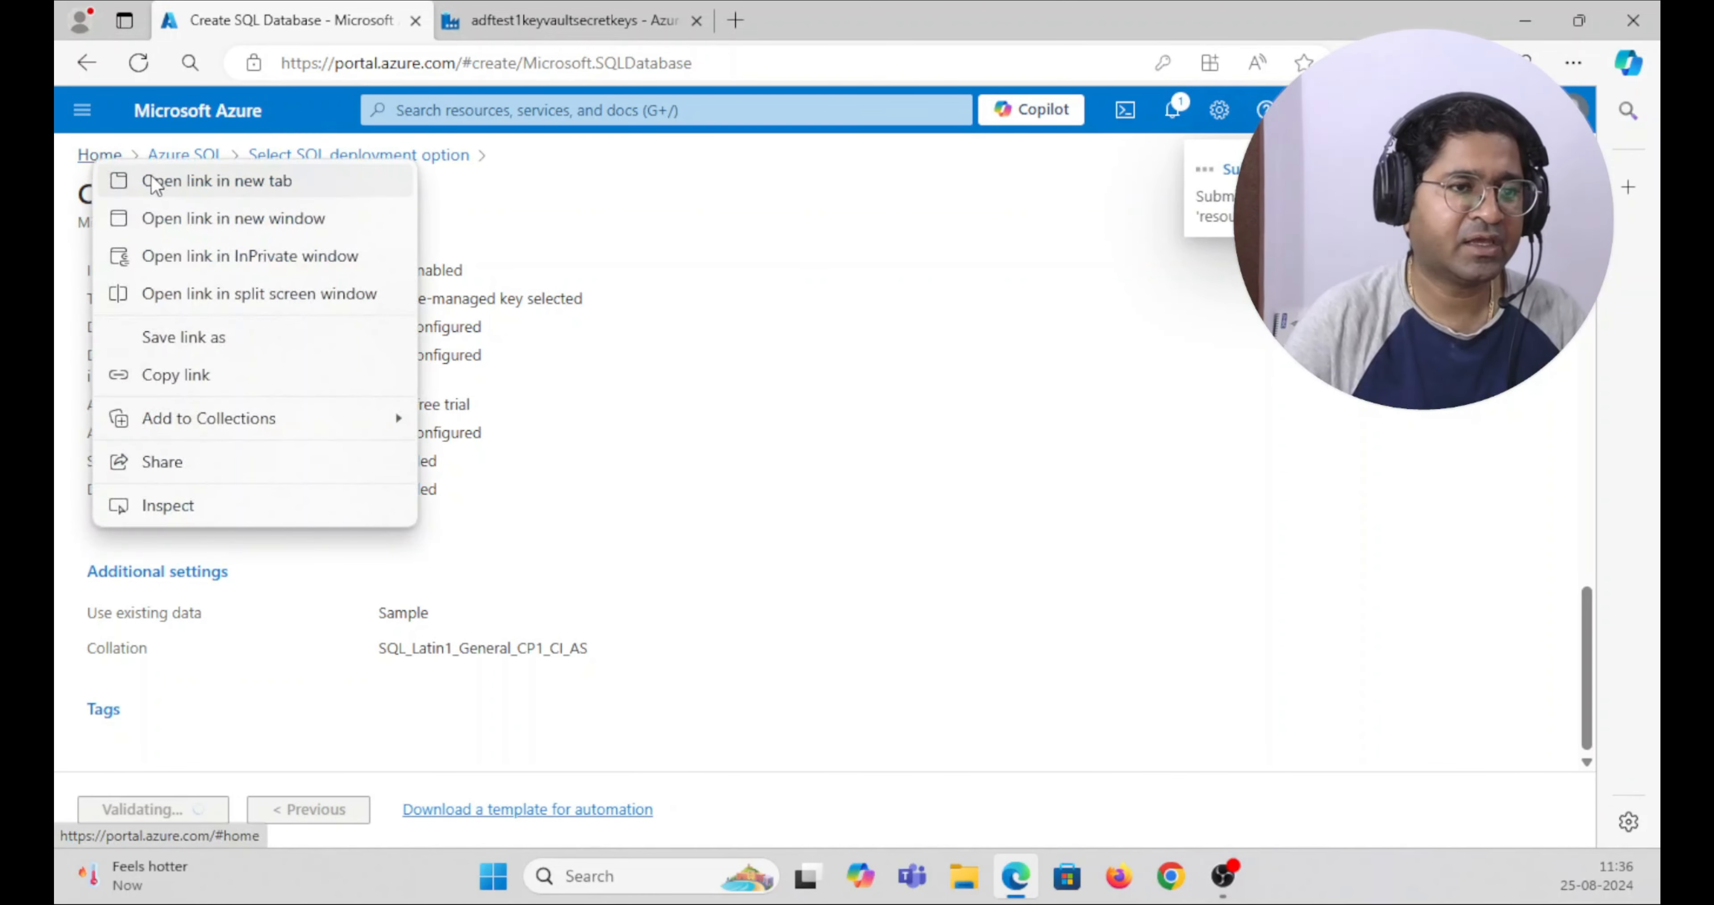
{"action": "left_click", "coordinate": [157, 181]}
{"action": "left_click", "coordinate": [562, 21]}
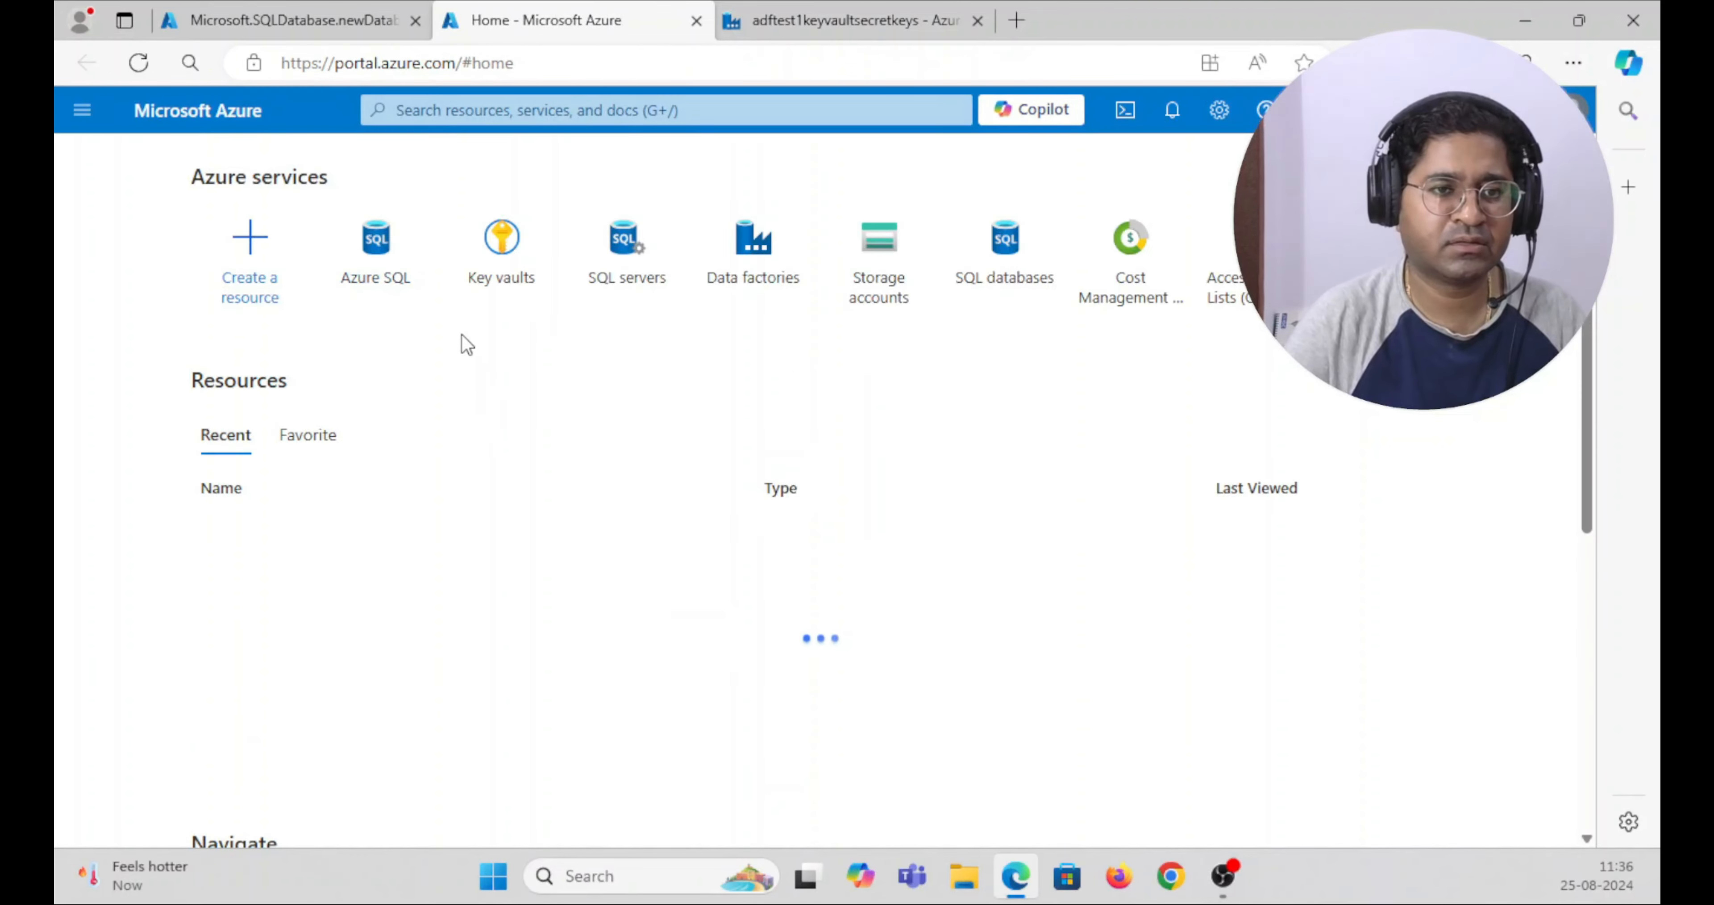
{"action": "left_click", "coordinate": [880, 260]}
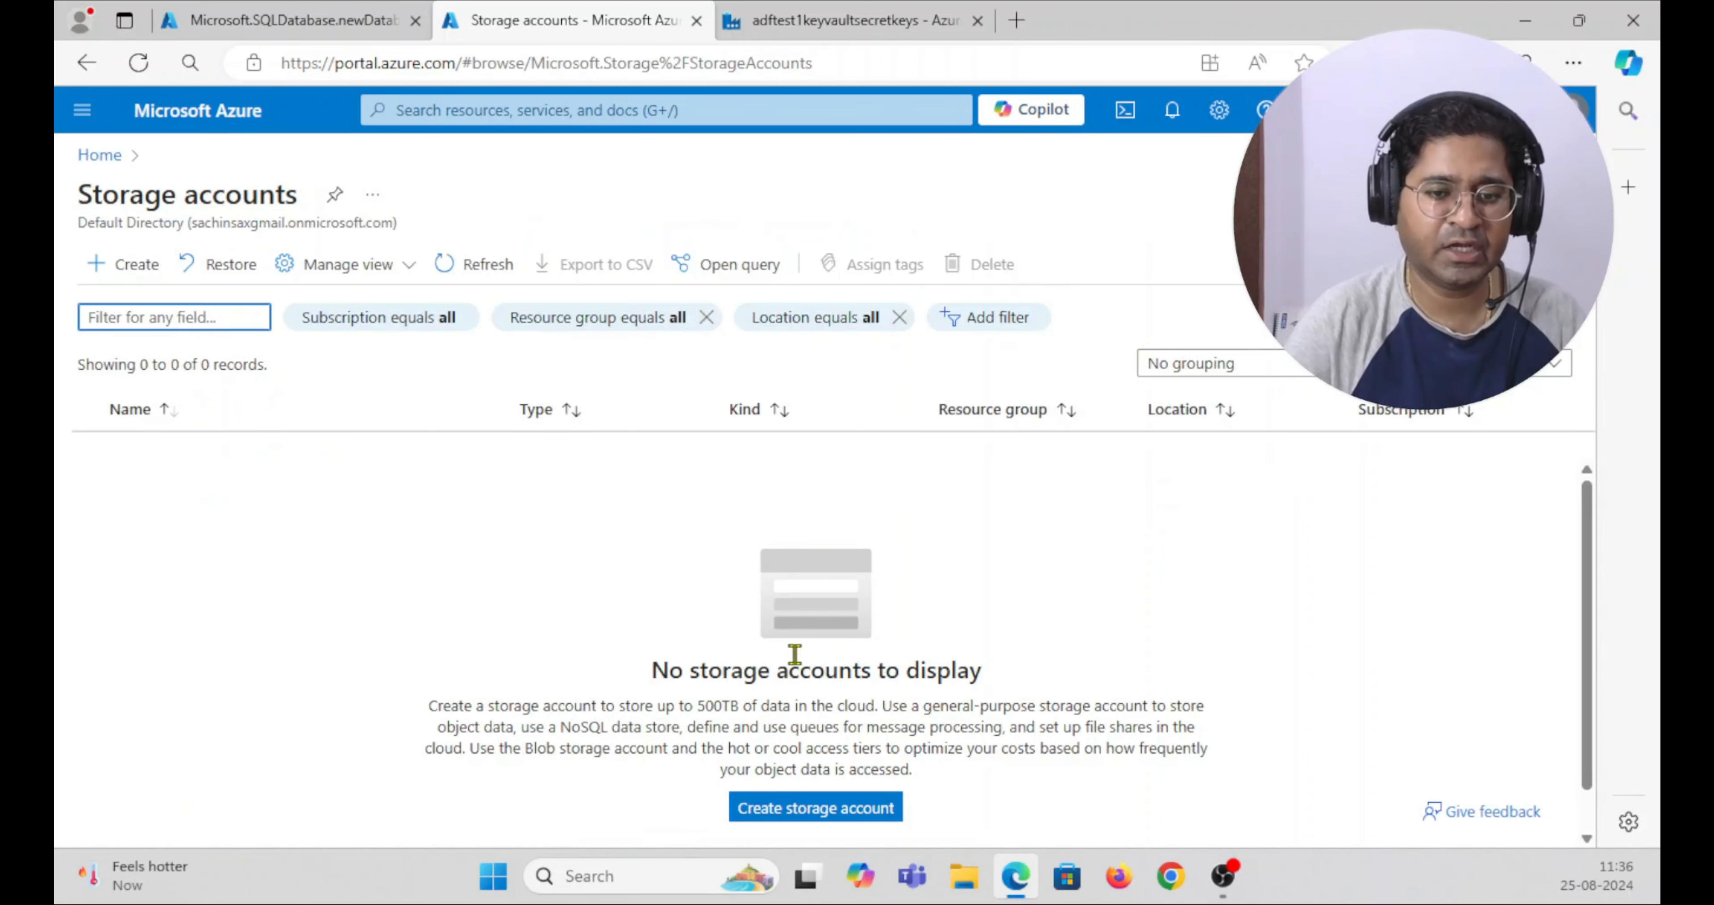
{"action": "scroll", "coordinate": [802, 732], "scroll_direction": "down", "scroll_amount": 1}
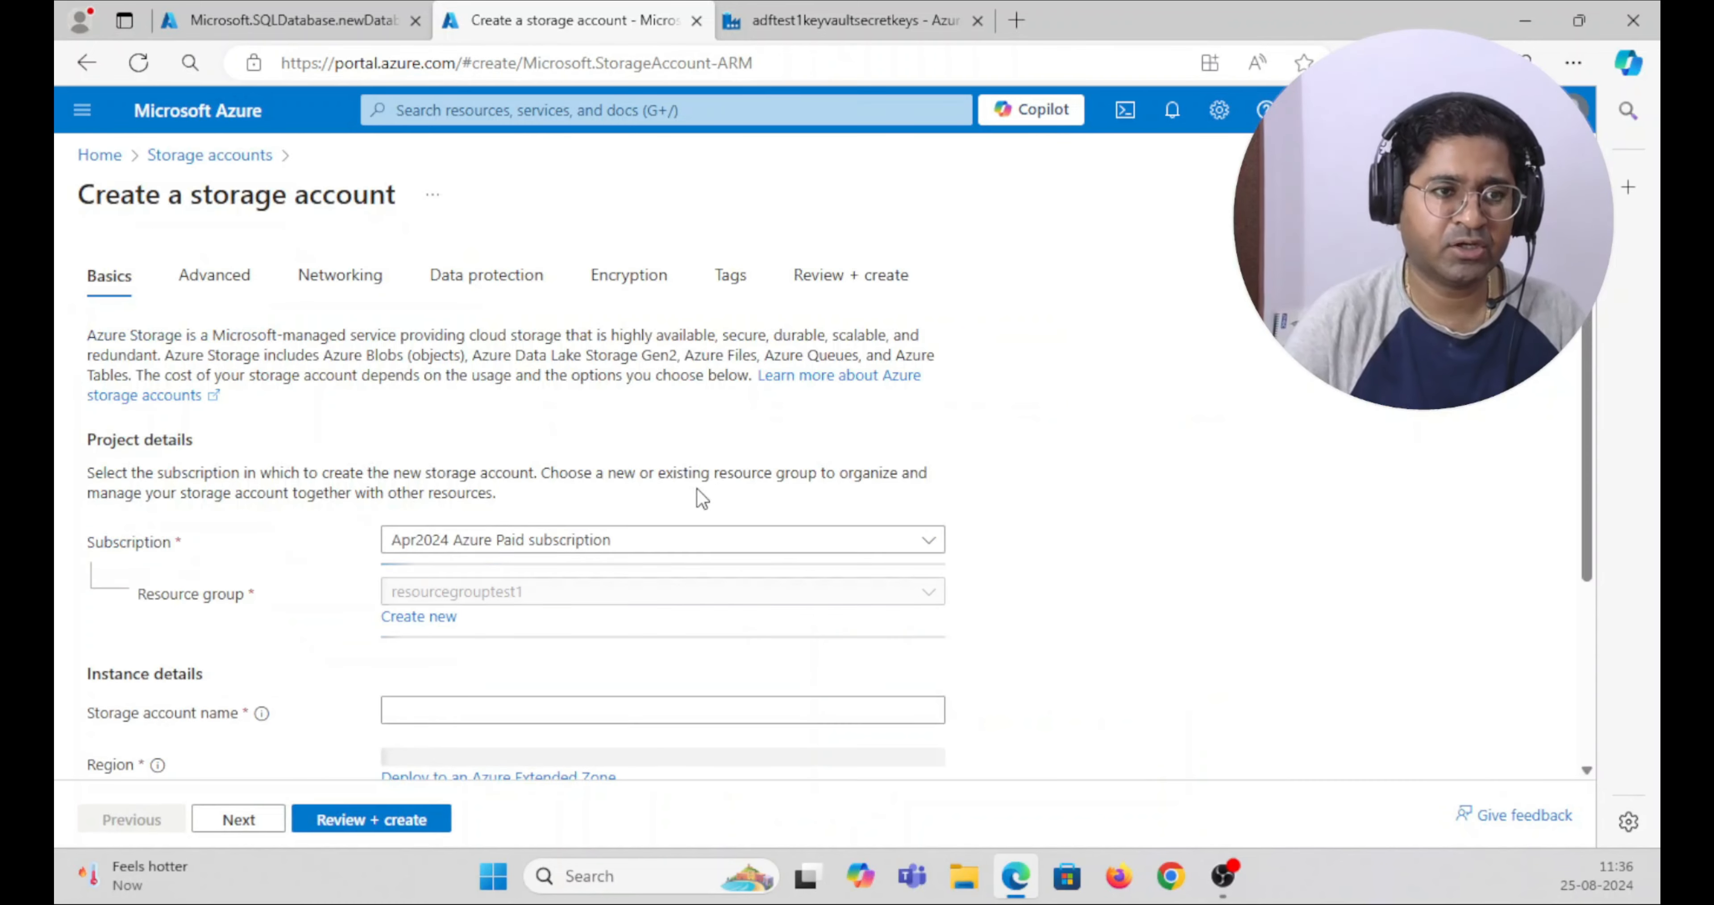
- Name the new storage account storagetestsachintest1, keeping the default resource group, region, performance and redundancy
{"action": "scroll", "coordinate": [536, 558], "scroll_direction": "down", "scroll_amount": 4}
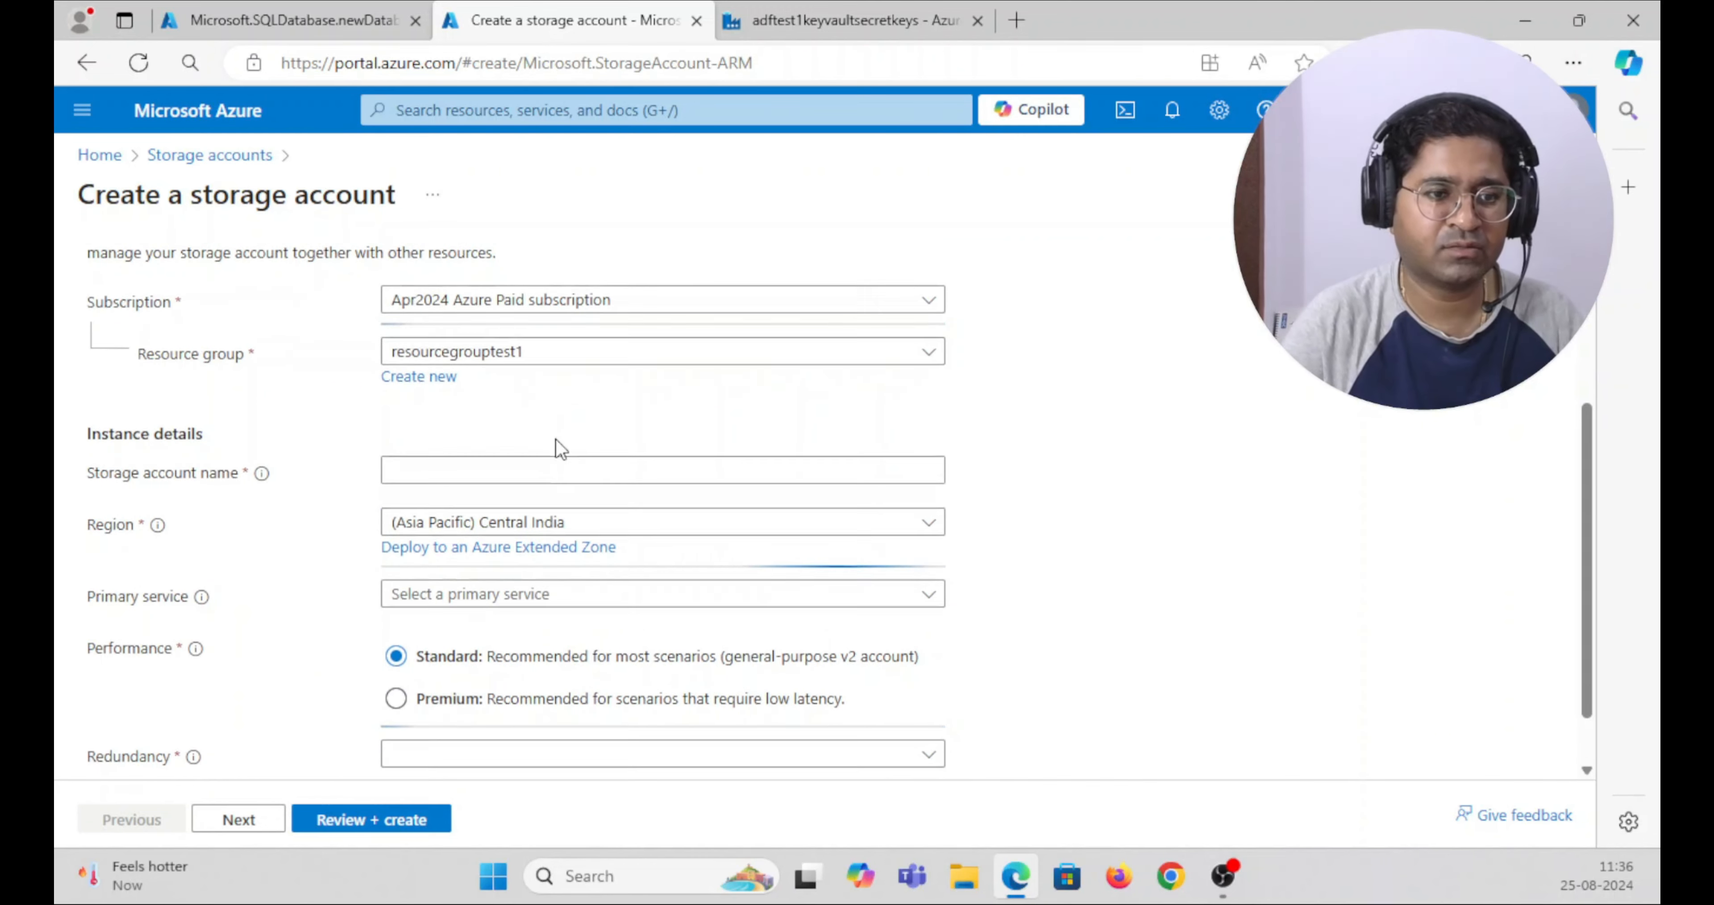
{"action": "scroll", "coordinate": [520, 398], "scroll_direction": "down", "scroll_amount": 1}
{"action": "left_click", "coordinate": [519, 397]}
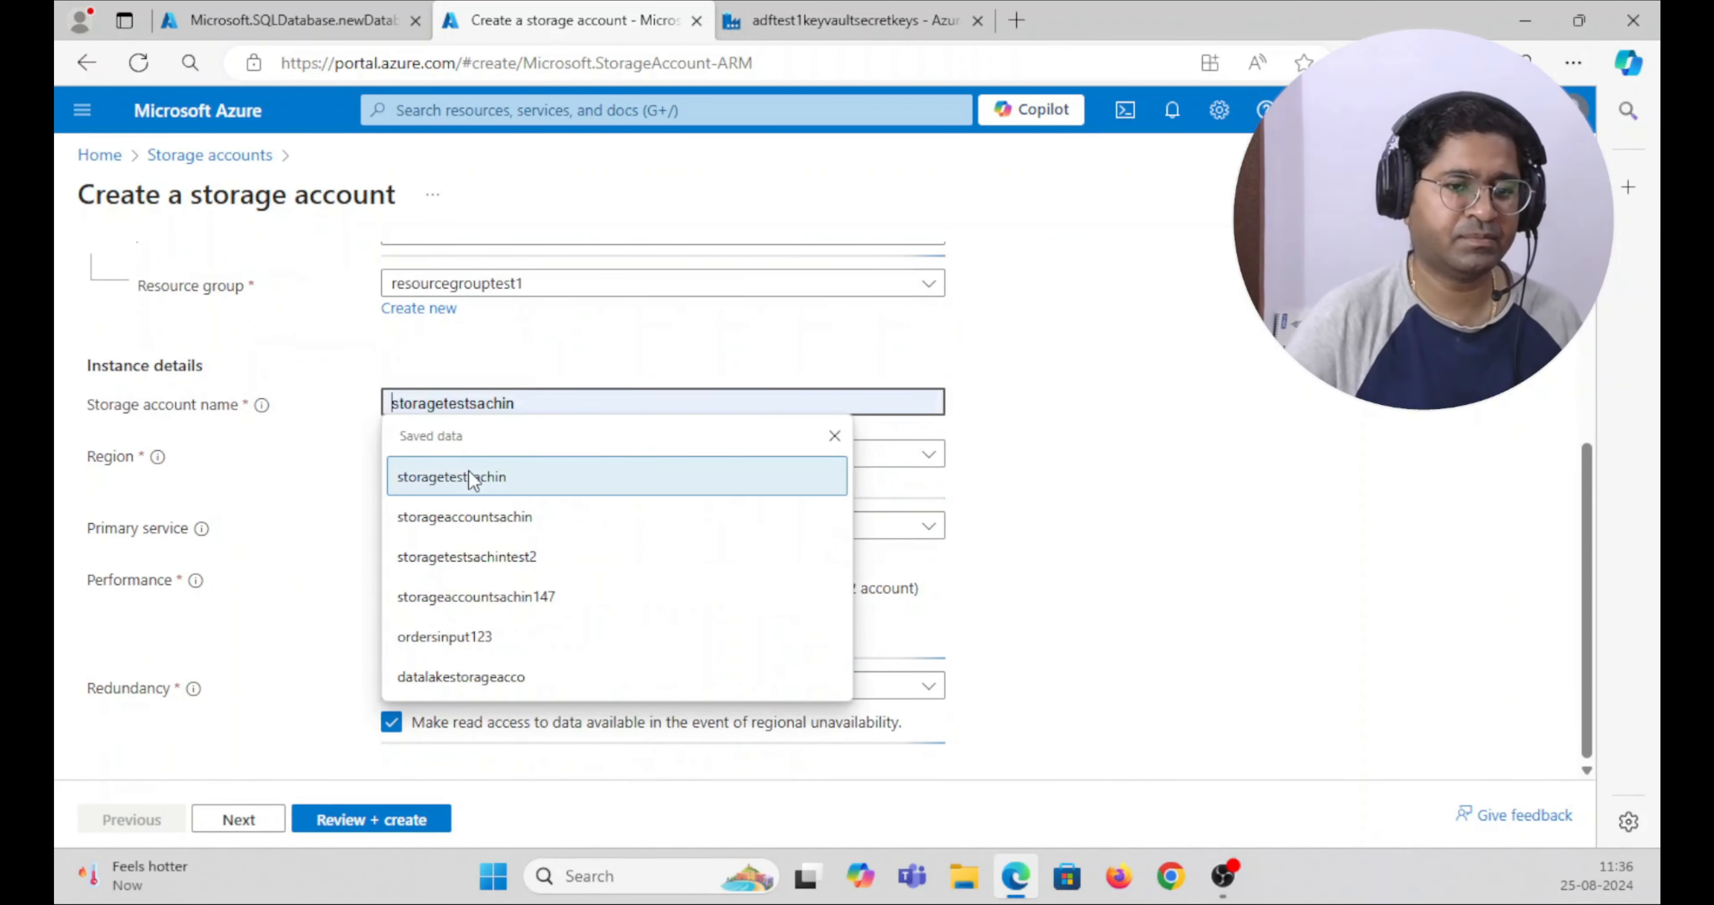
{"action": "left_click", "coordinate": [517, 473]}
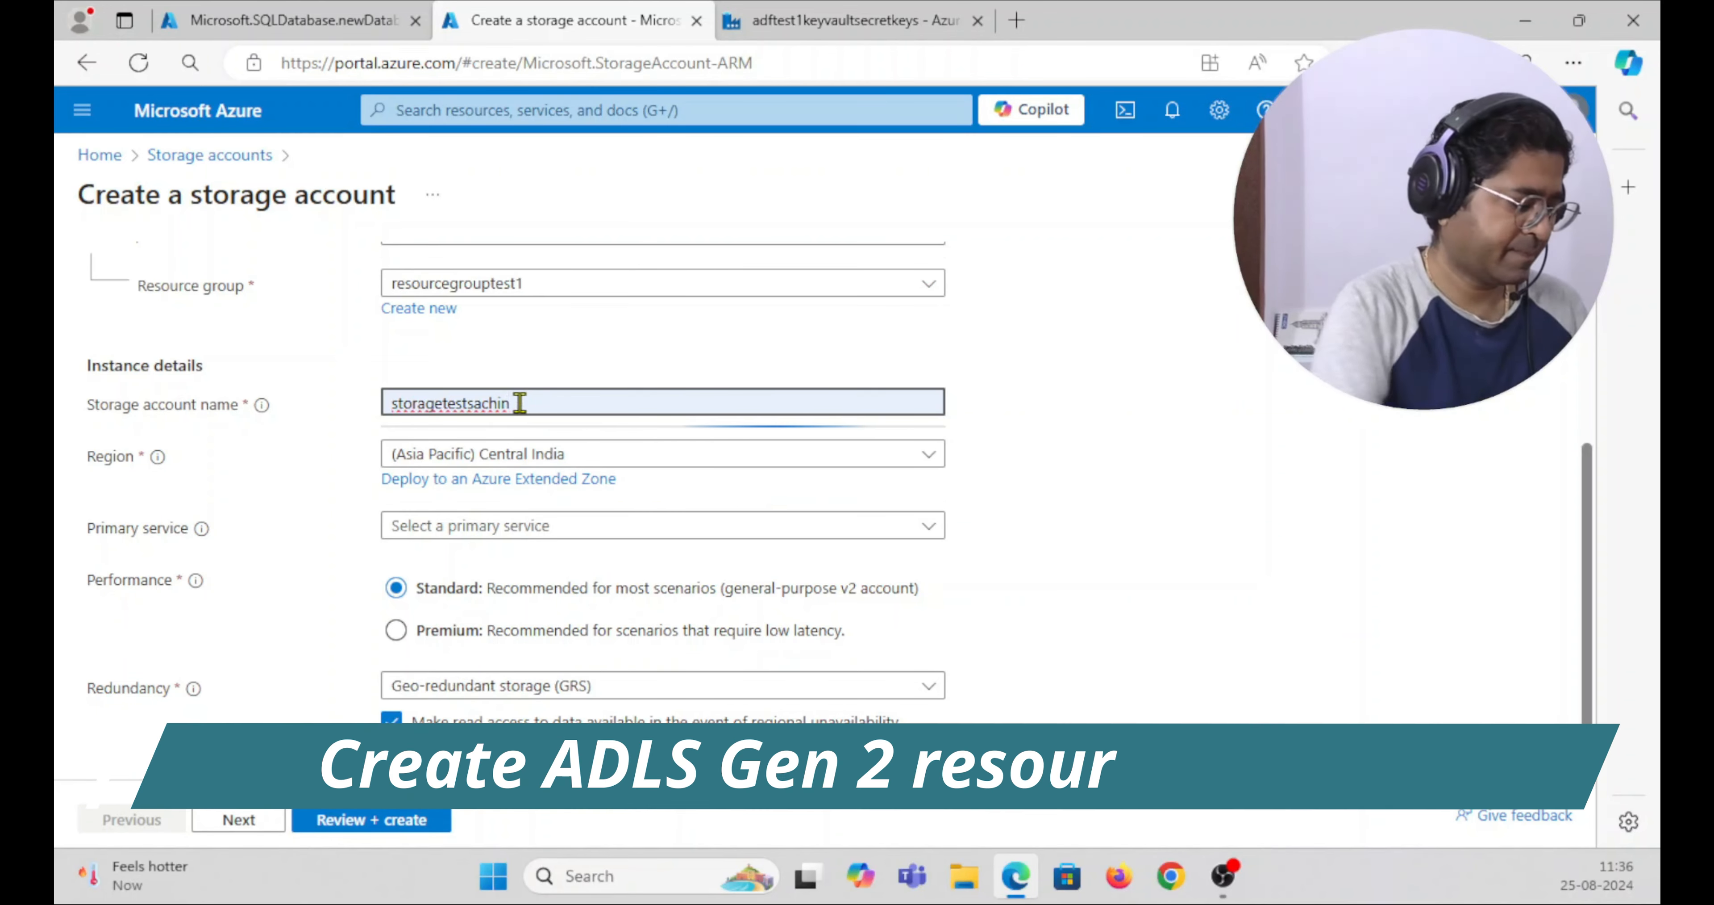
{"action": "type", "text": "test1"}
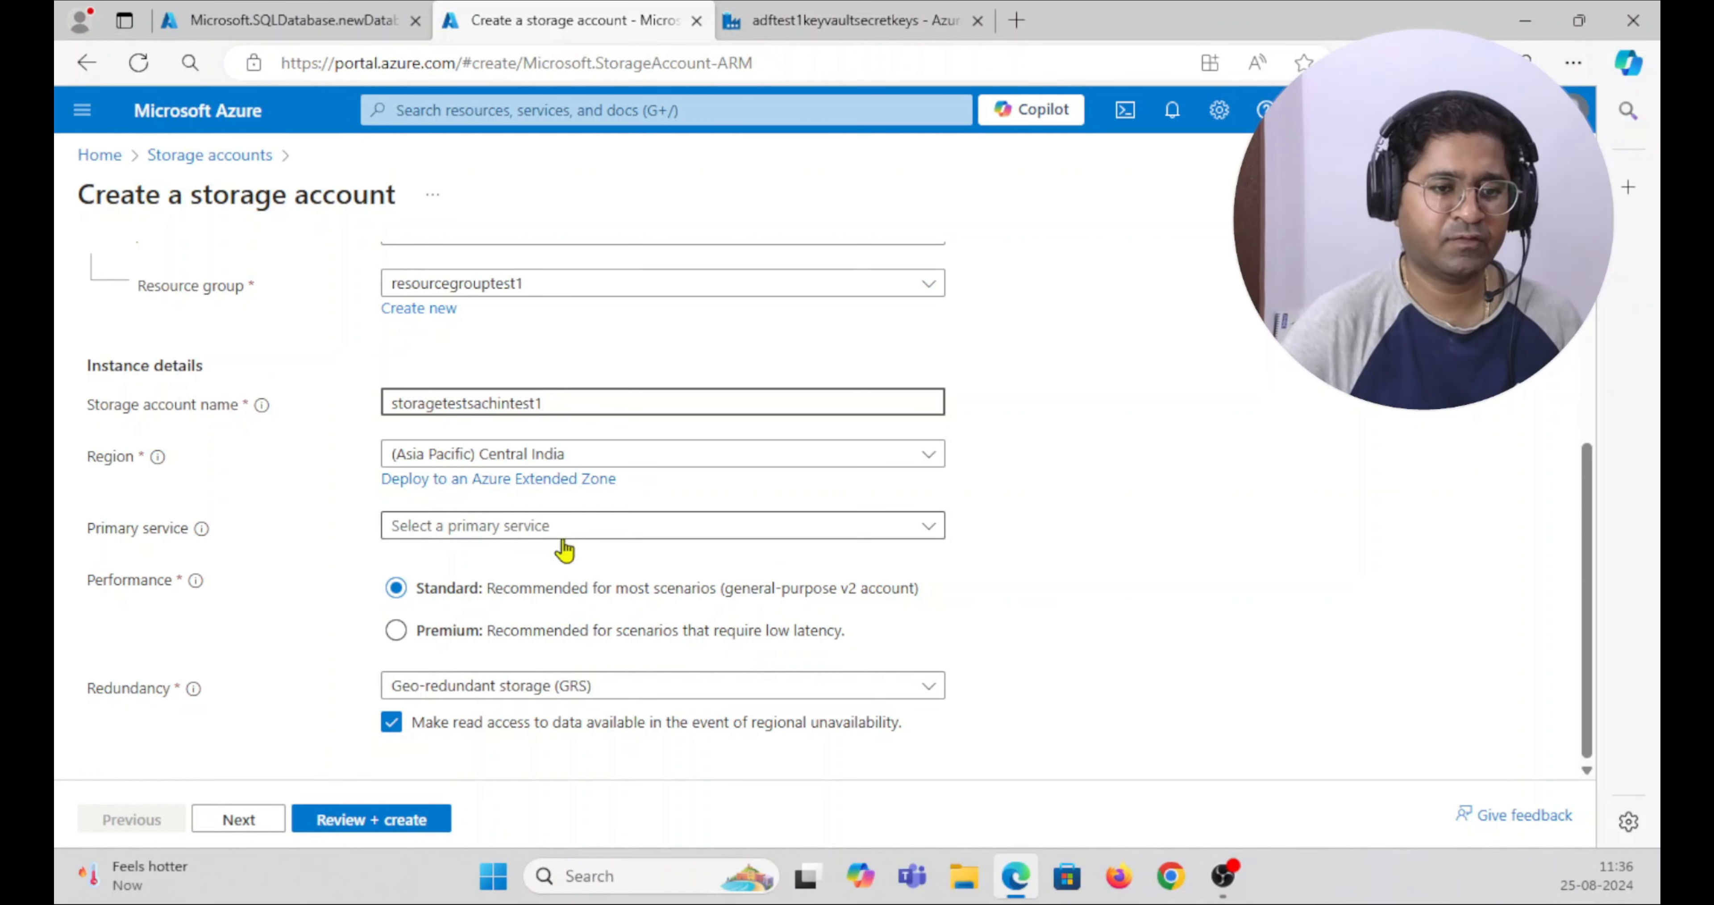
- Enable the hierarchical namespace in the storage account's advanced settings
{"action": "left_click", "coordinate": [238, 818]}
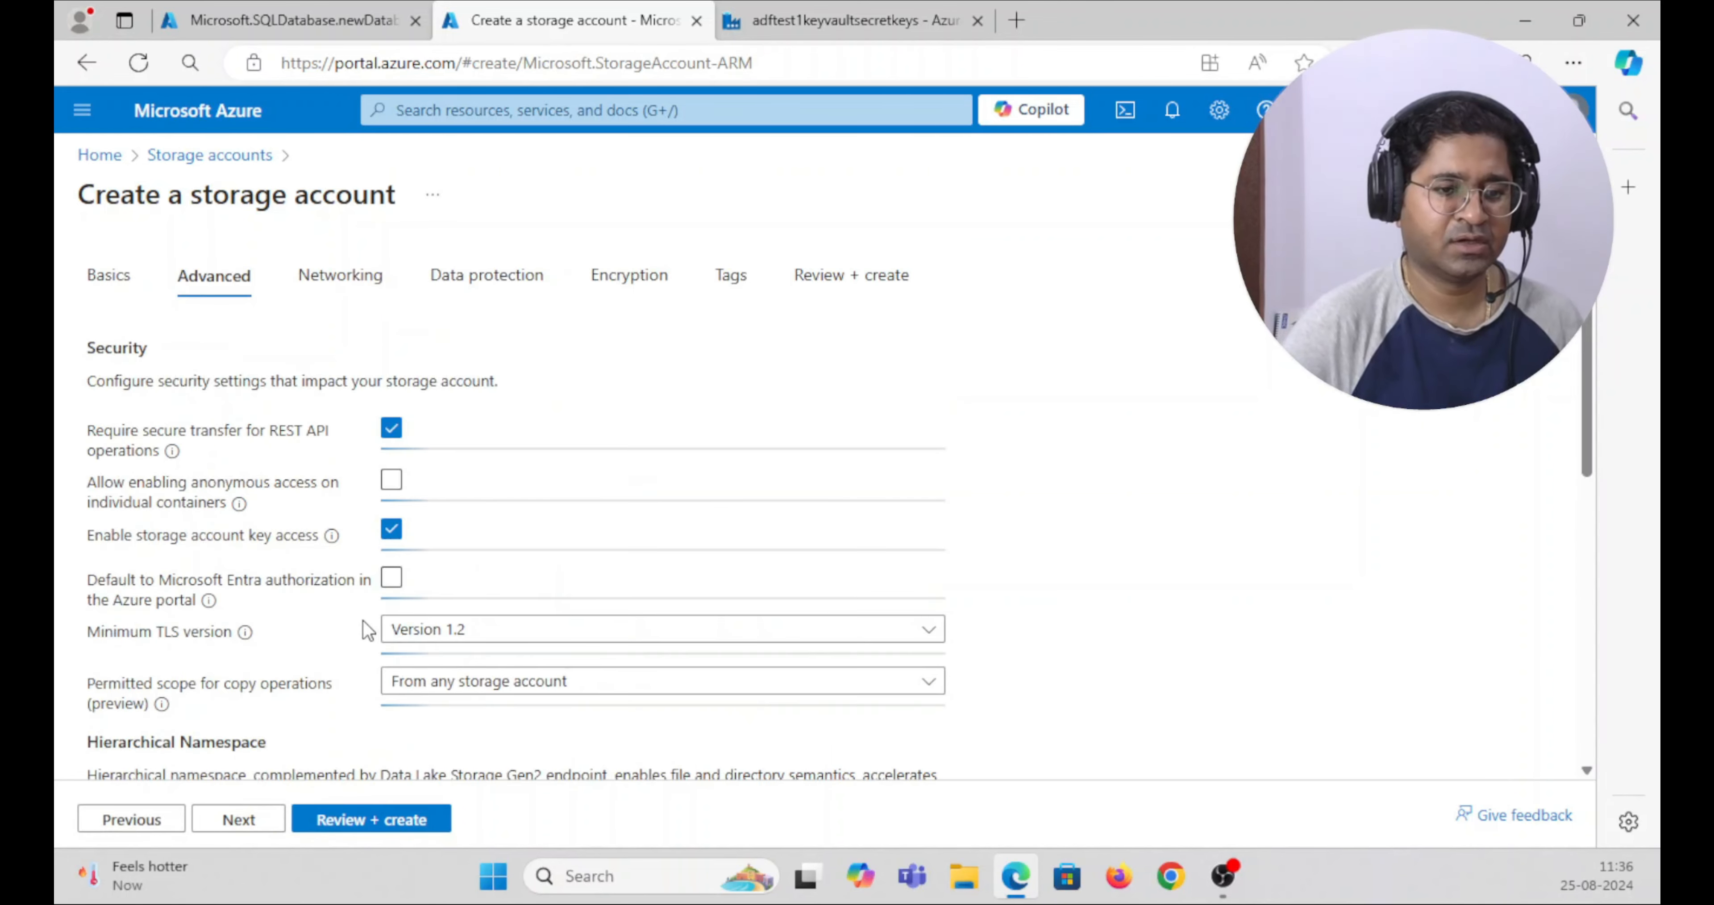
{"action": "scroll", "coordinate": [390, 560], "scroll_direction": "down", "scroll_amount": 5}
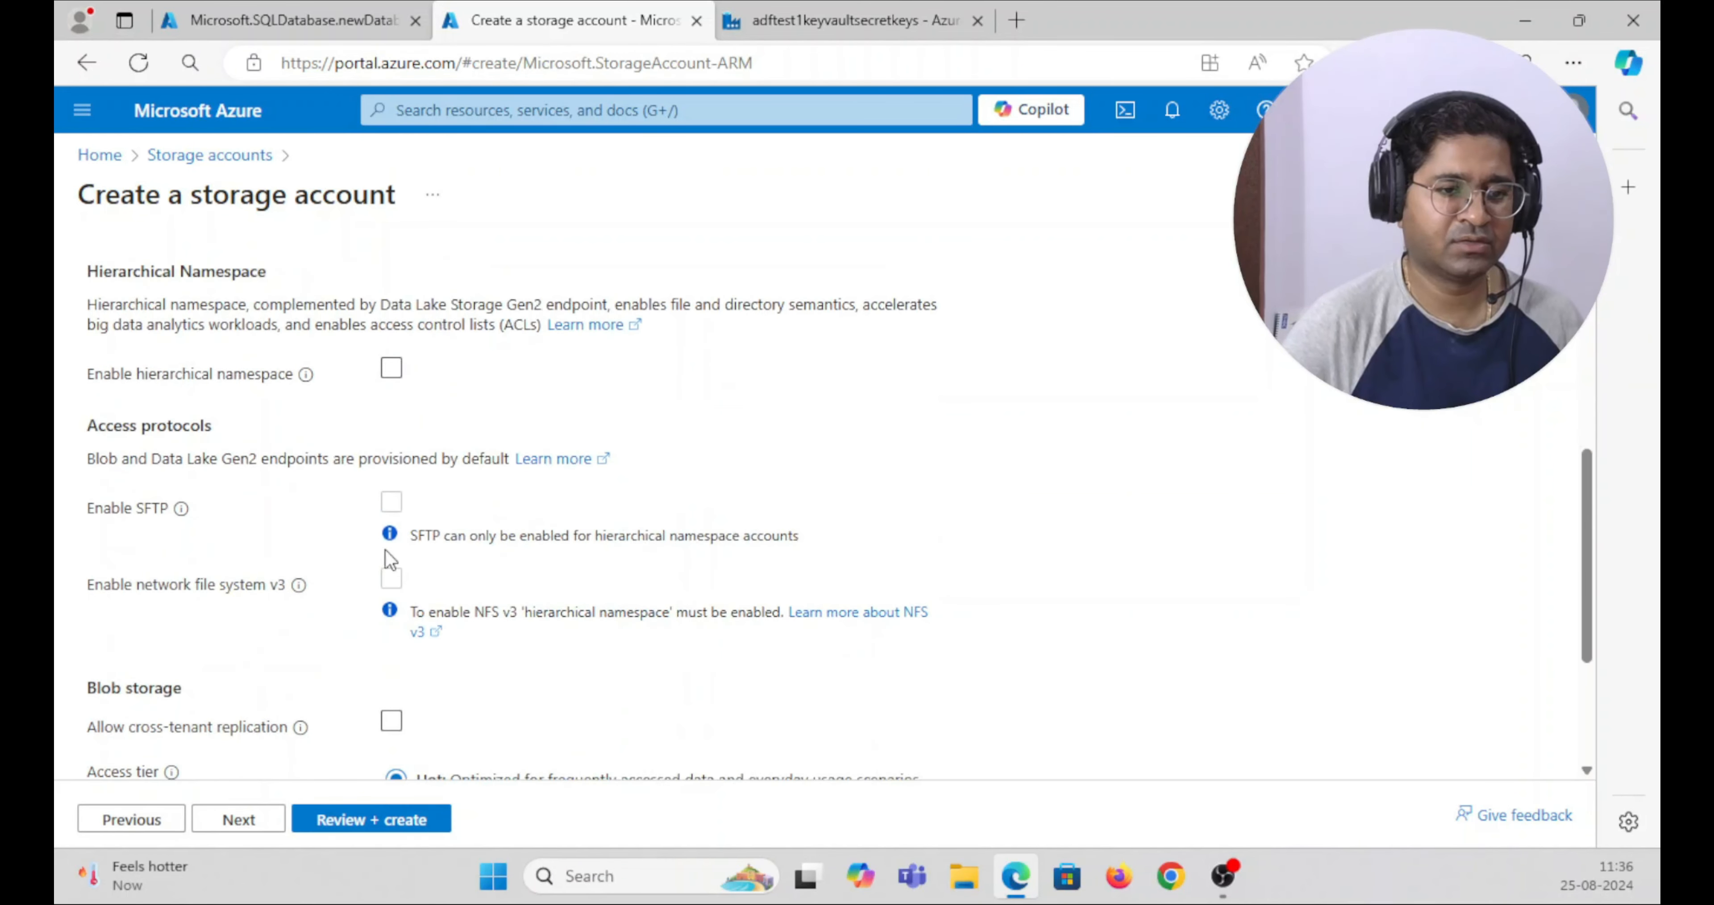
{"action": "left_click", "coordinate": [391, 368]}
{"action": "scroll", "coordinate": [631, 440], "scroll_direction": "down", "scroll_amount": 4}
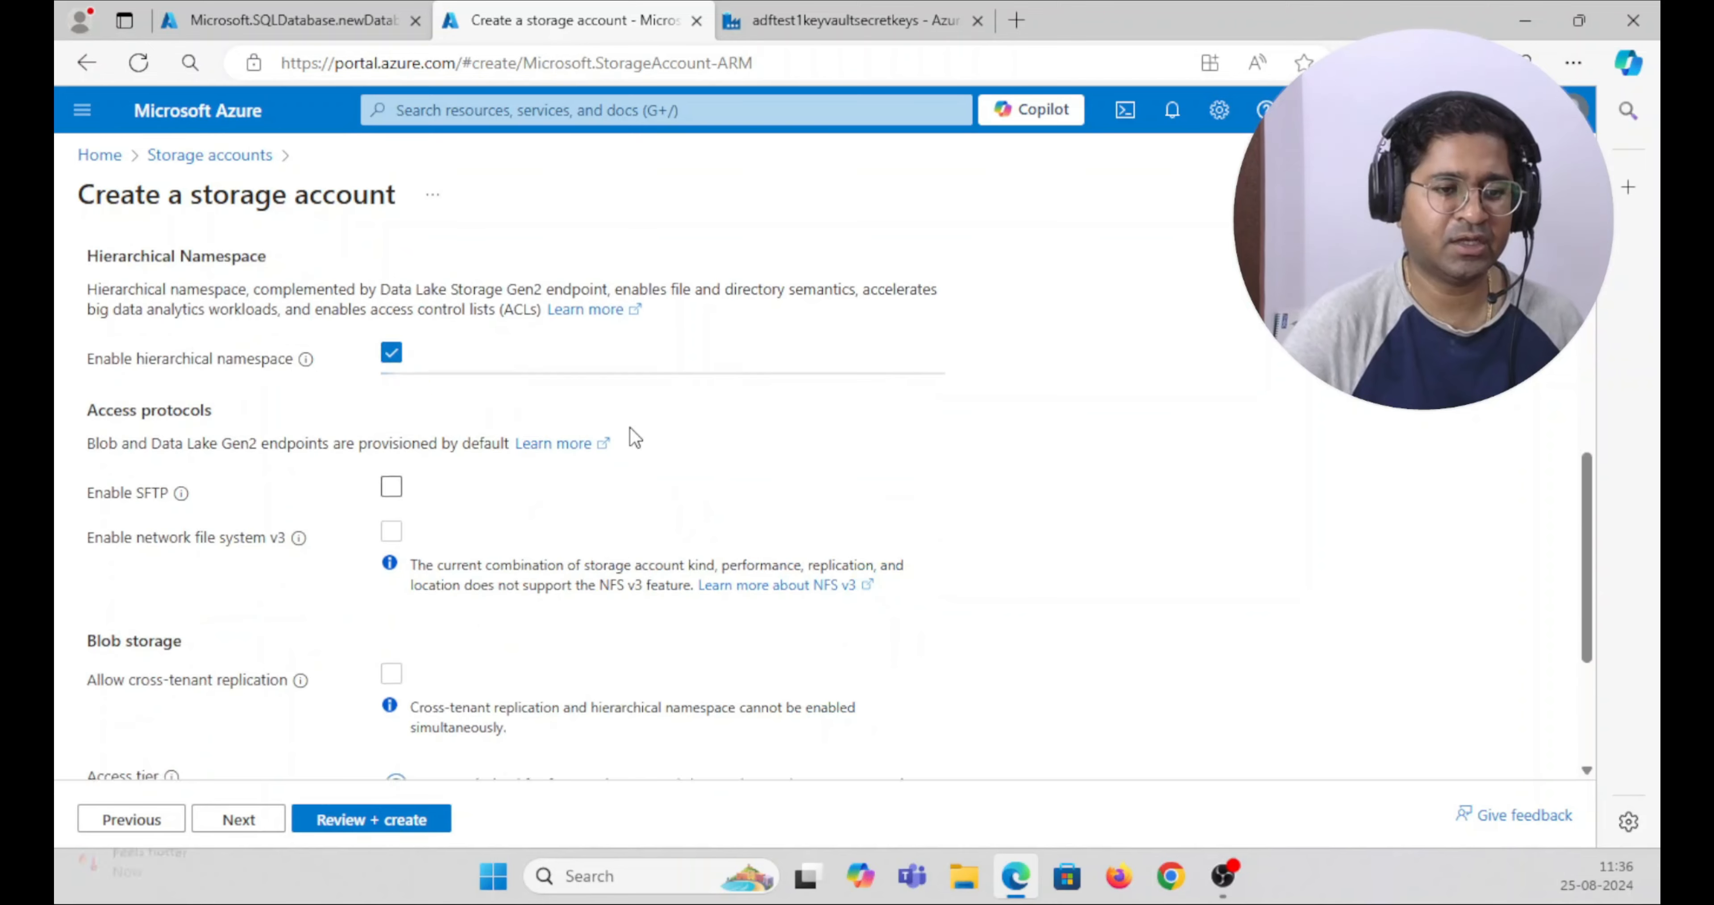
- Keep the default networking, data protection and encryption settings, and submit the storage account for creation
{"action": "left_click", "coordinate": [220, 826]}
{"action": "scroll", "coordinate": [593, 352], "scroll_direction": "down", "scroll_amount": 8}
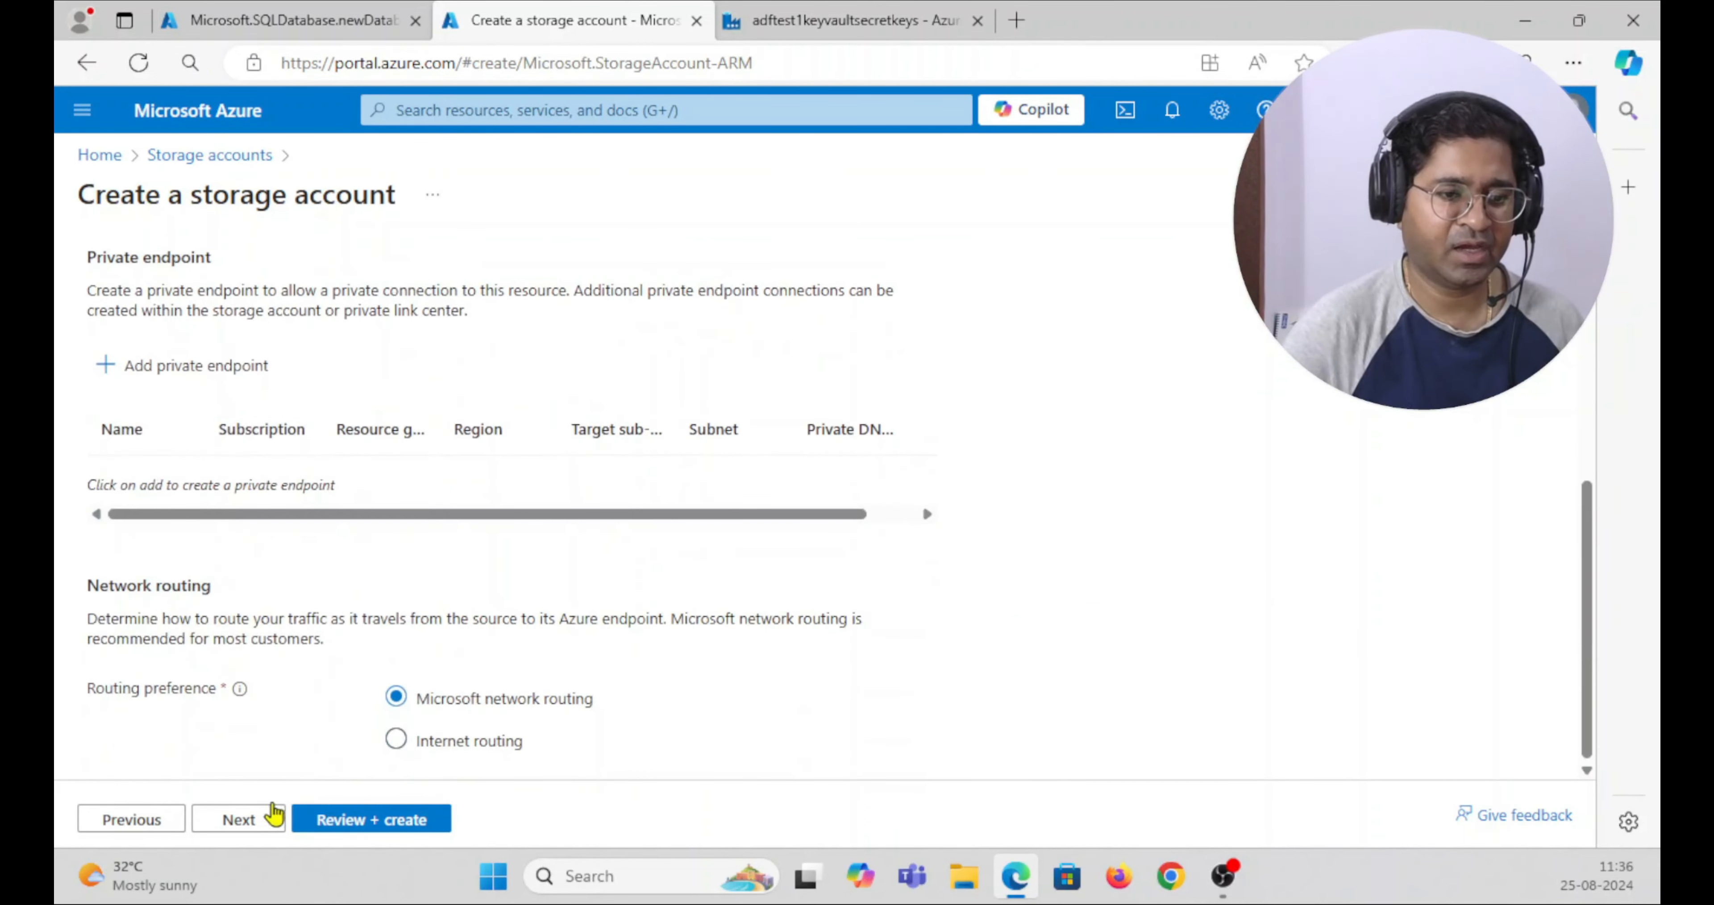
{"action": "left_click", "coordinate": [241, 819]}
{"action": "scroll", "coordinate": [367, 546], "scroll_direction": "down", "scroll_amount": 5}
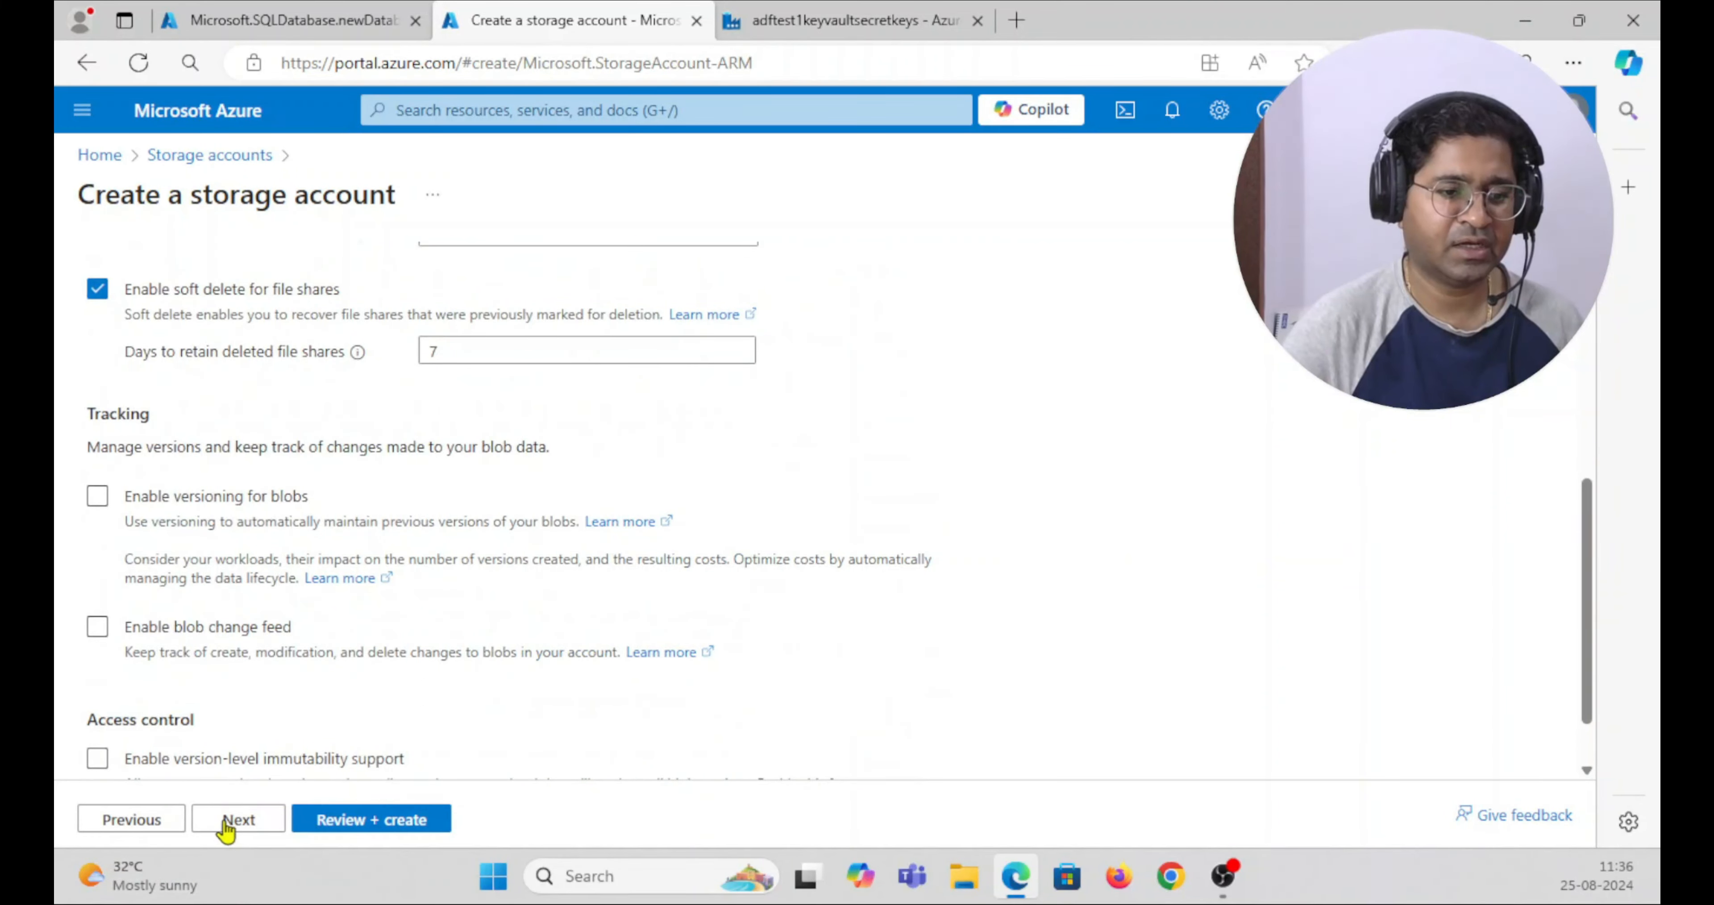
{"action": "left_click", "coordinate": [226, 825]}
{"action": "left_click", "coordinate": [358, 822]}
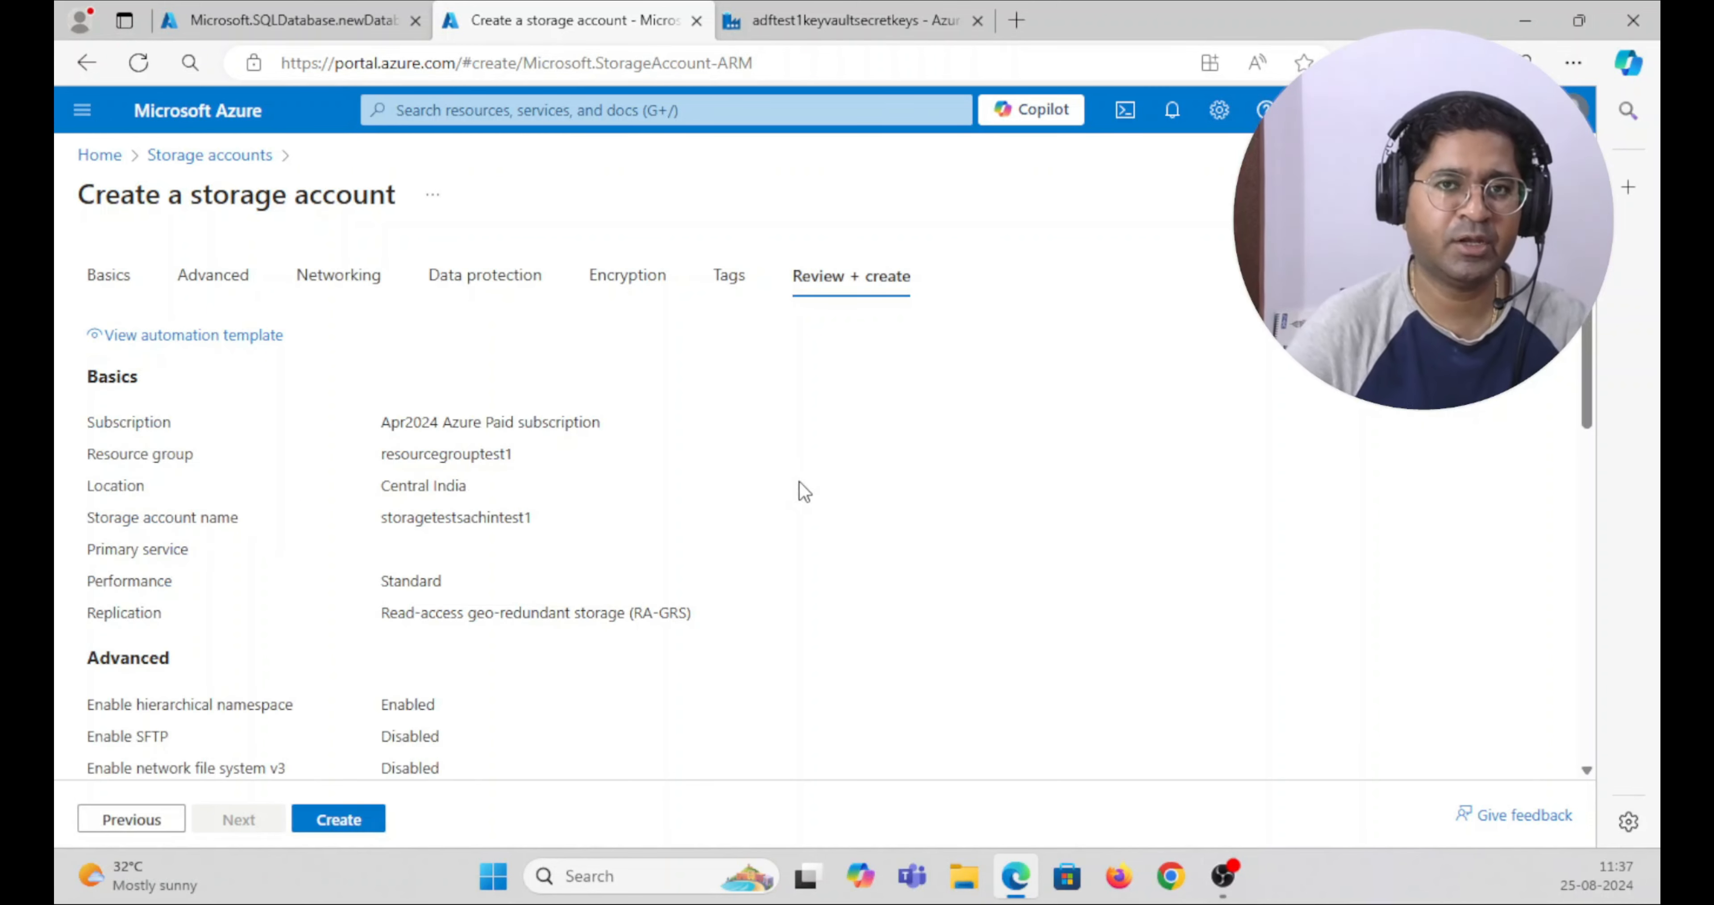
{"action": "left_click", "coordinate": [341, 821]}
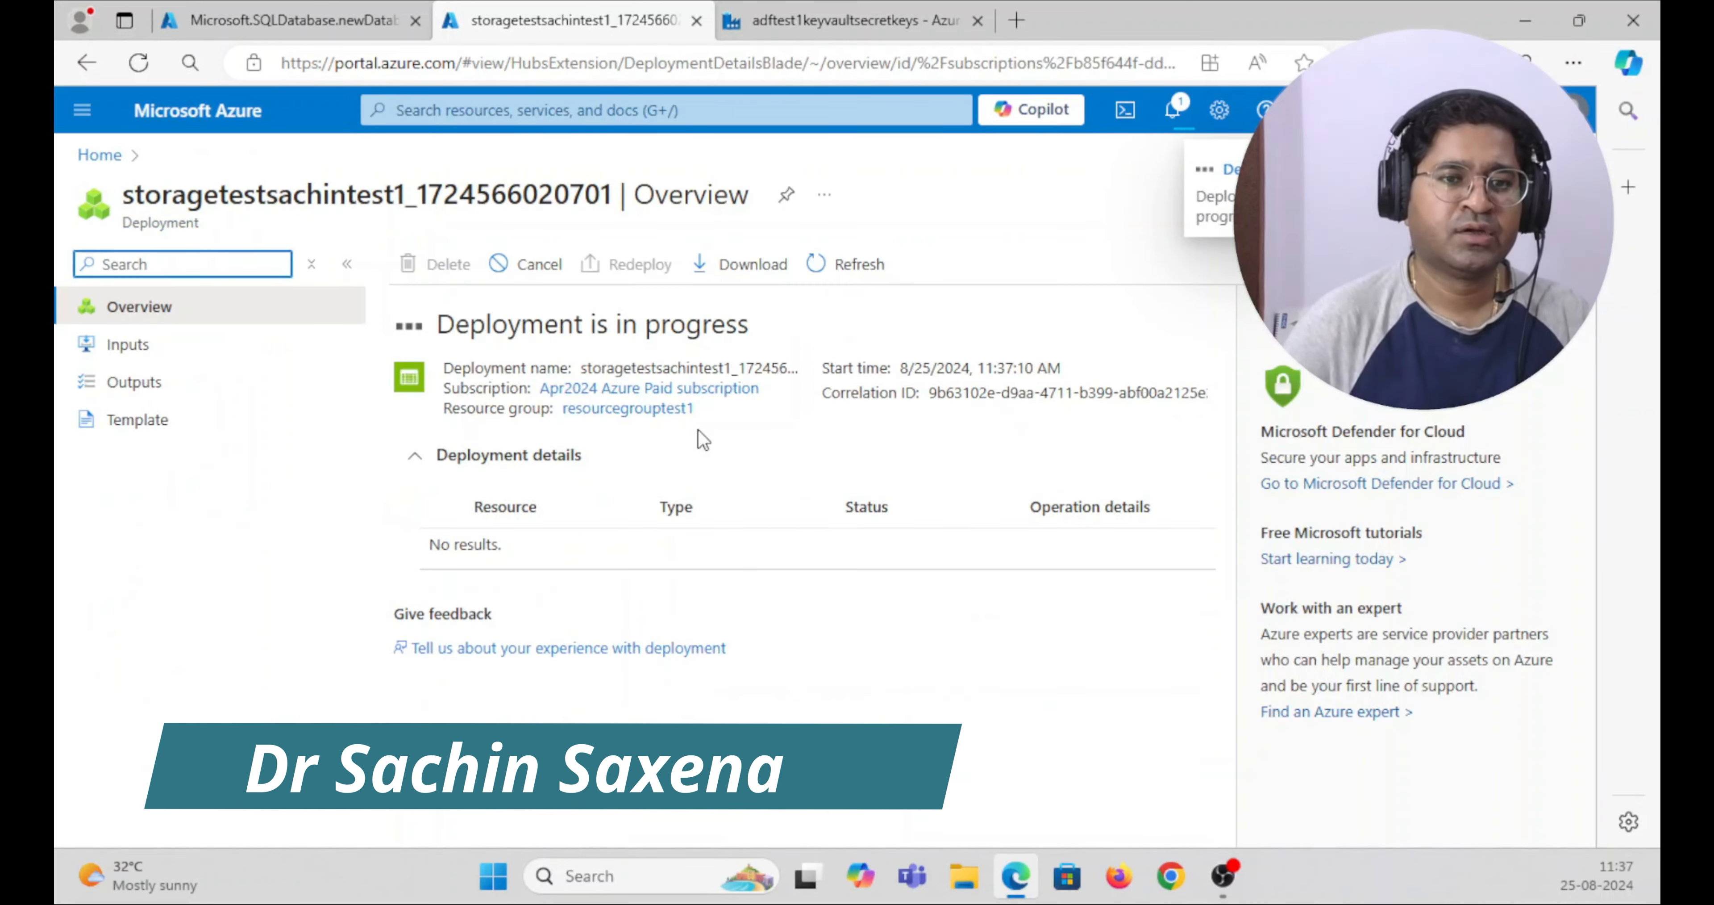
- Open the Azure home page in a new tab and start creating a key vault
{"action": "right_click", "coordinate": [98, 155]}
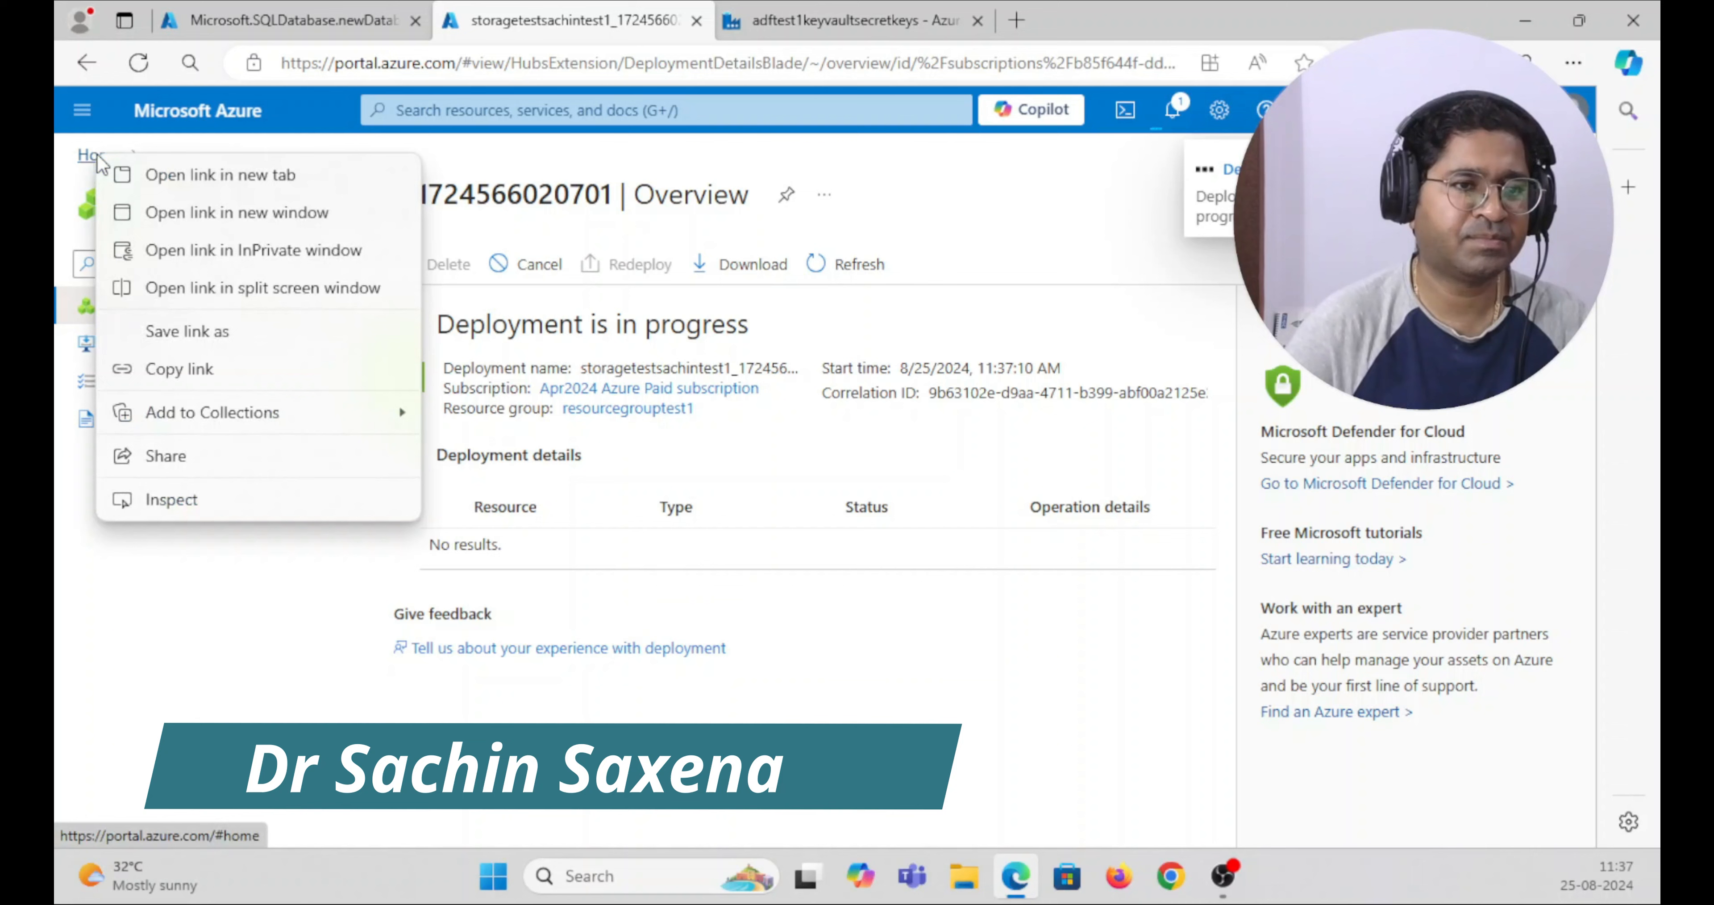
{"action": "left_click", "coordinate": [165, 179]}
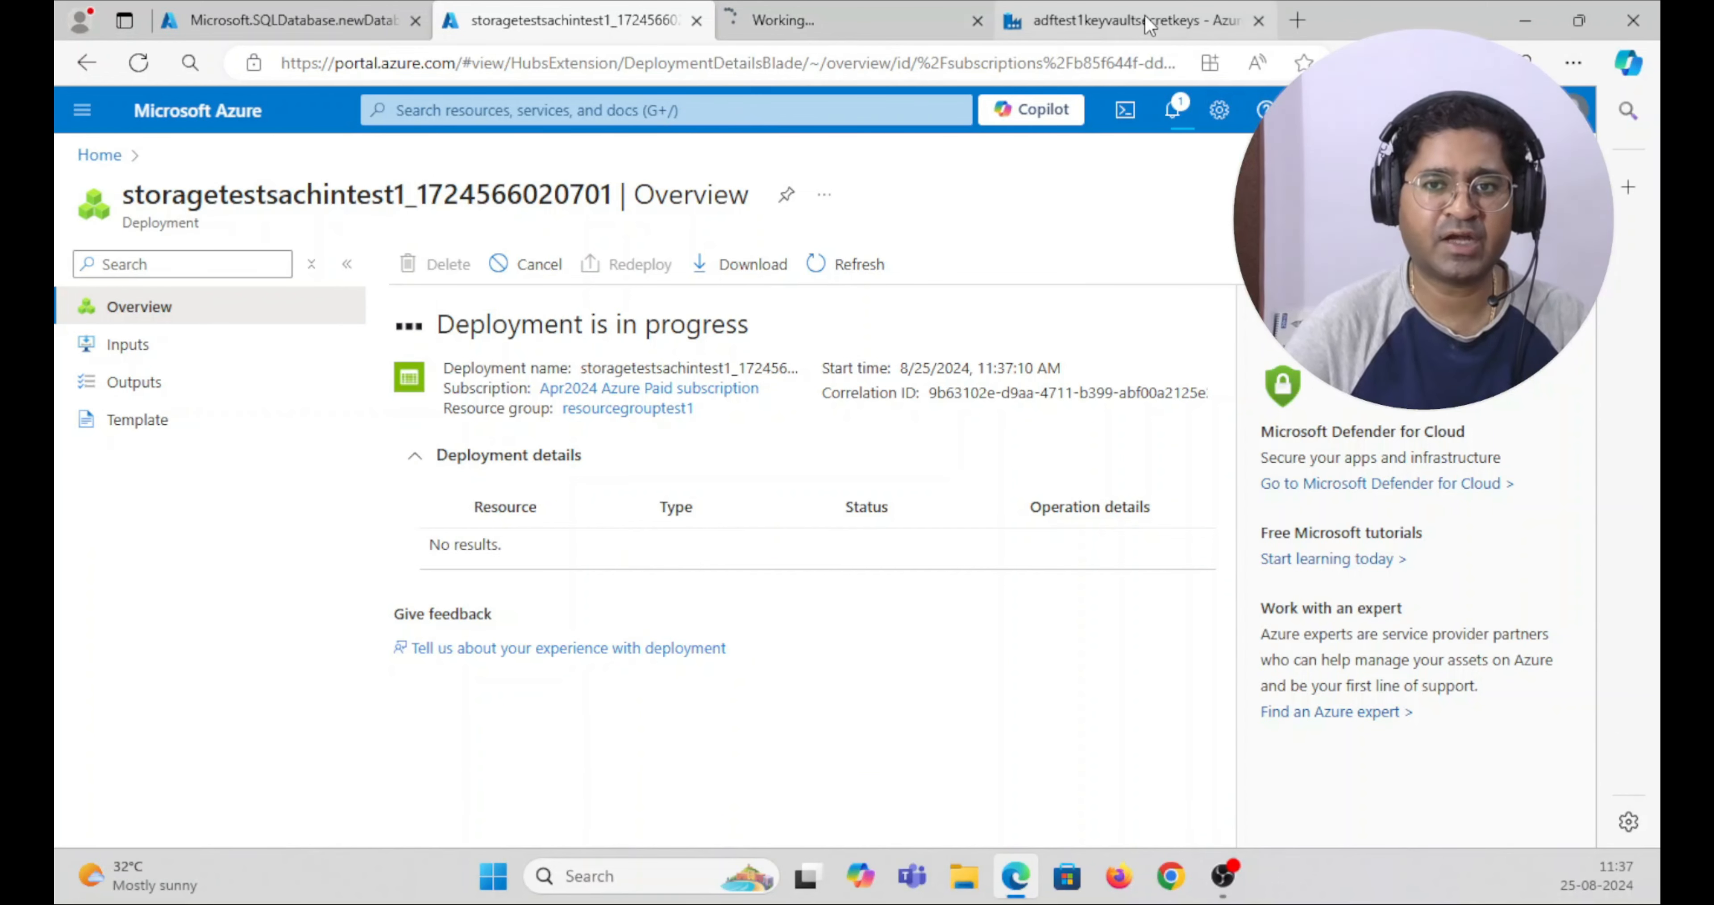
{"action": "left_click", "coordinate": [1171, 18]}
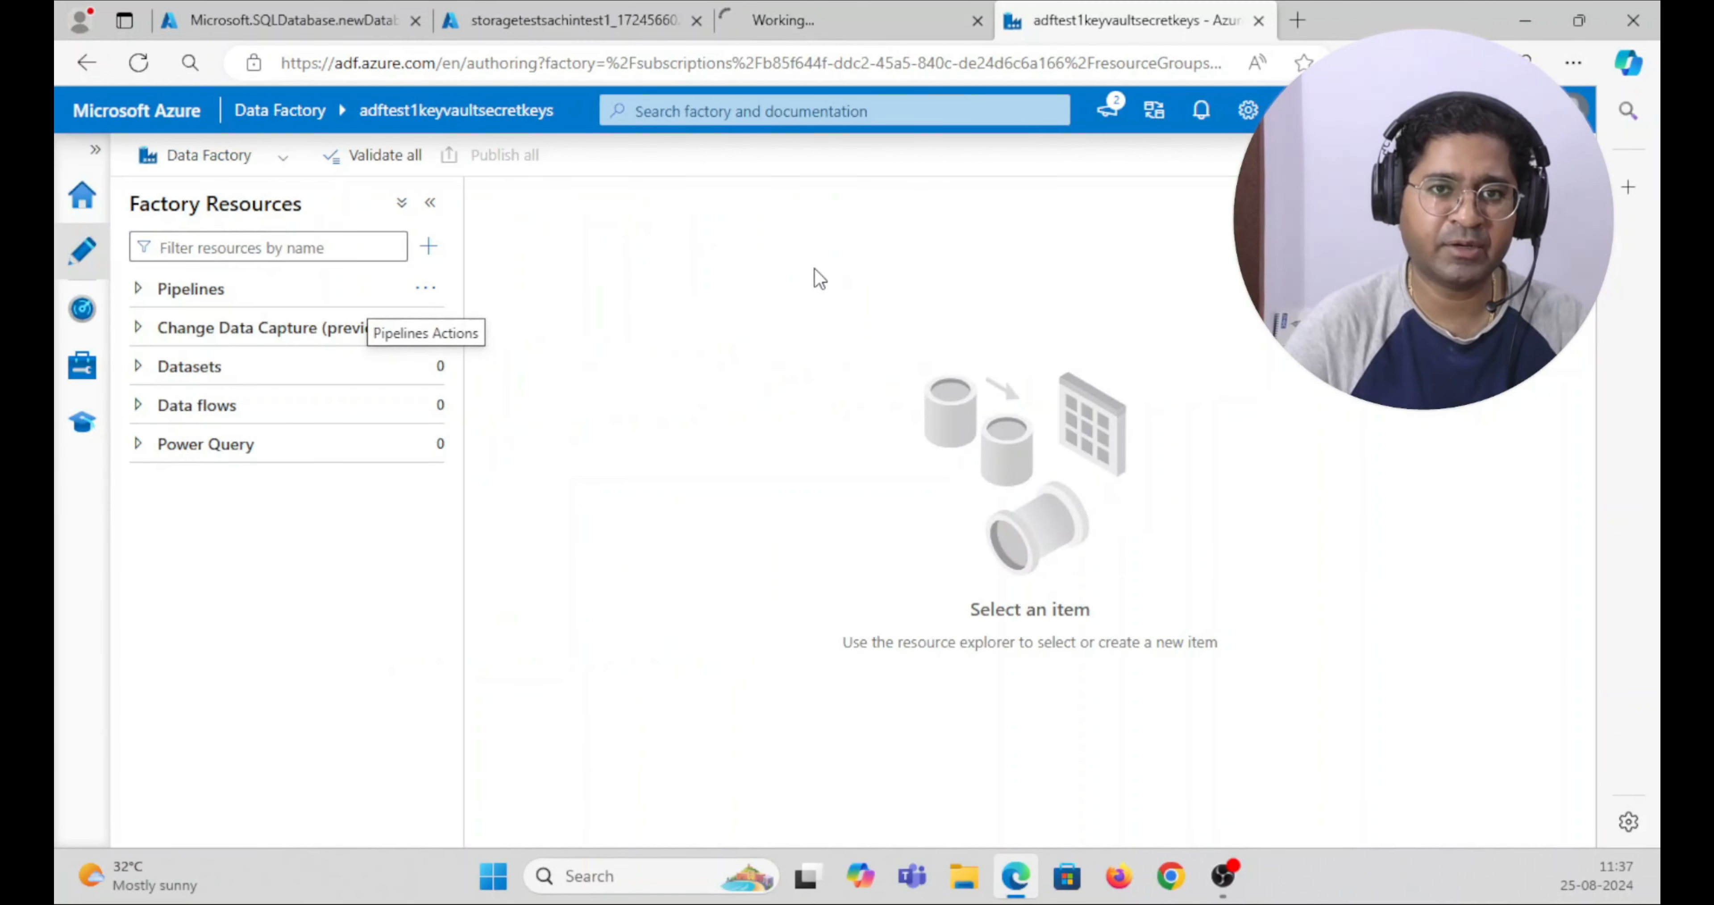
{"action": "left_click", "coordinate": [299, 5]}
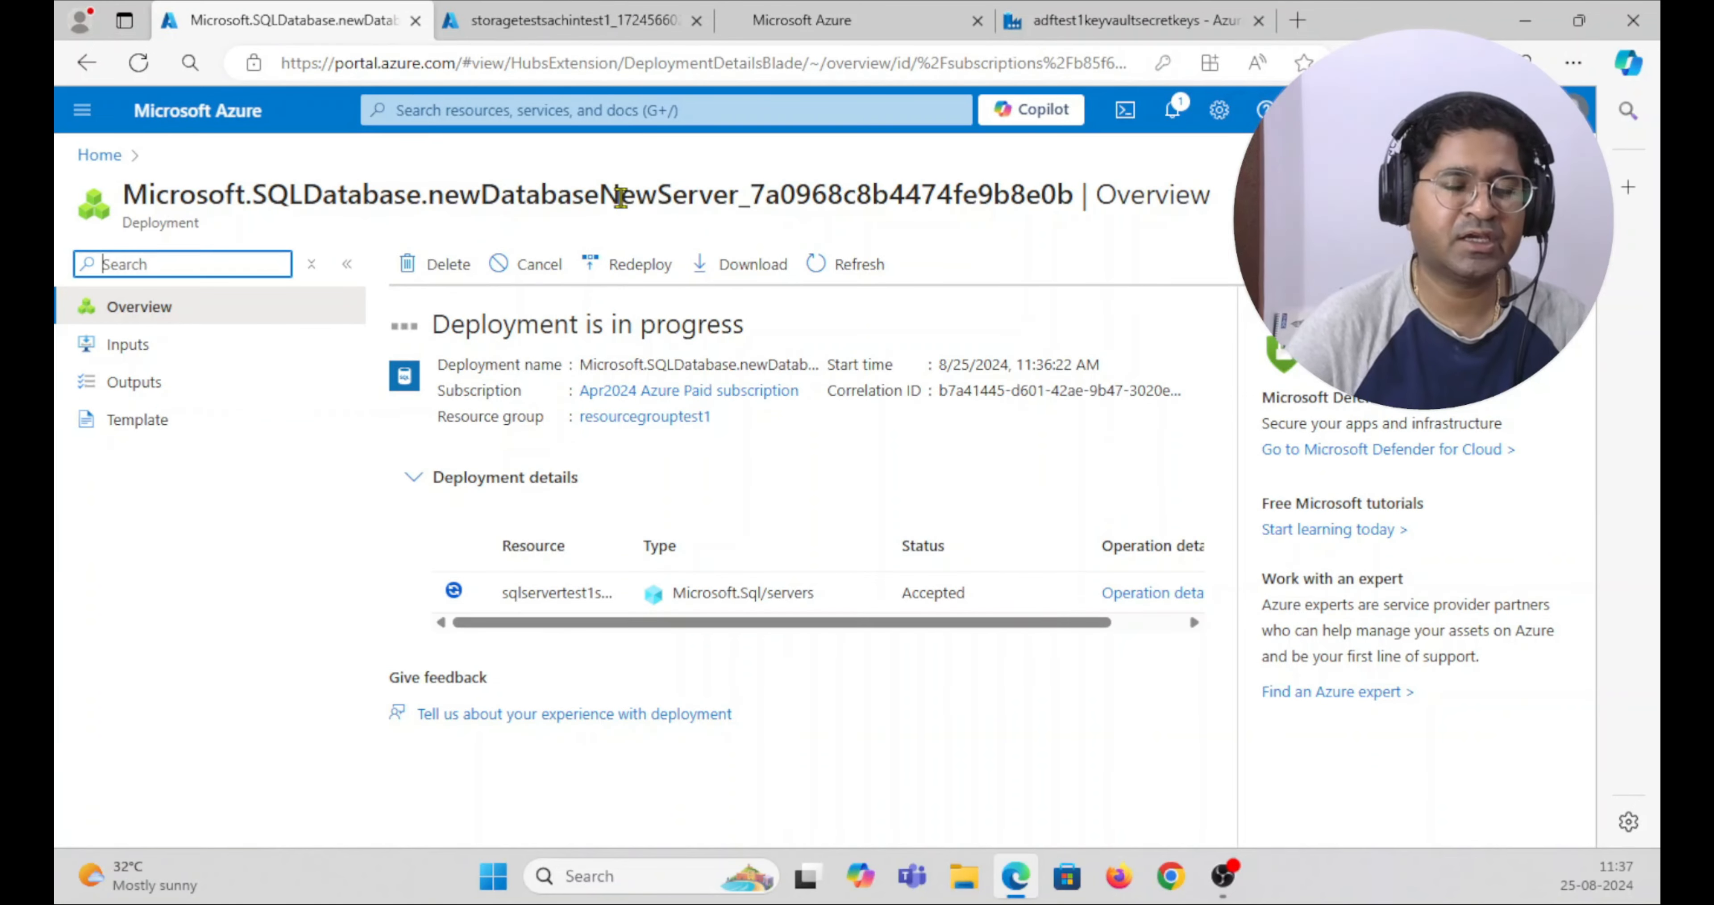
{"action": "left_click", "coordinate": [516, 15]}
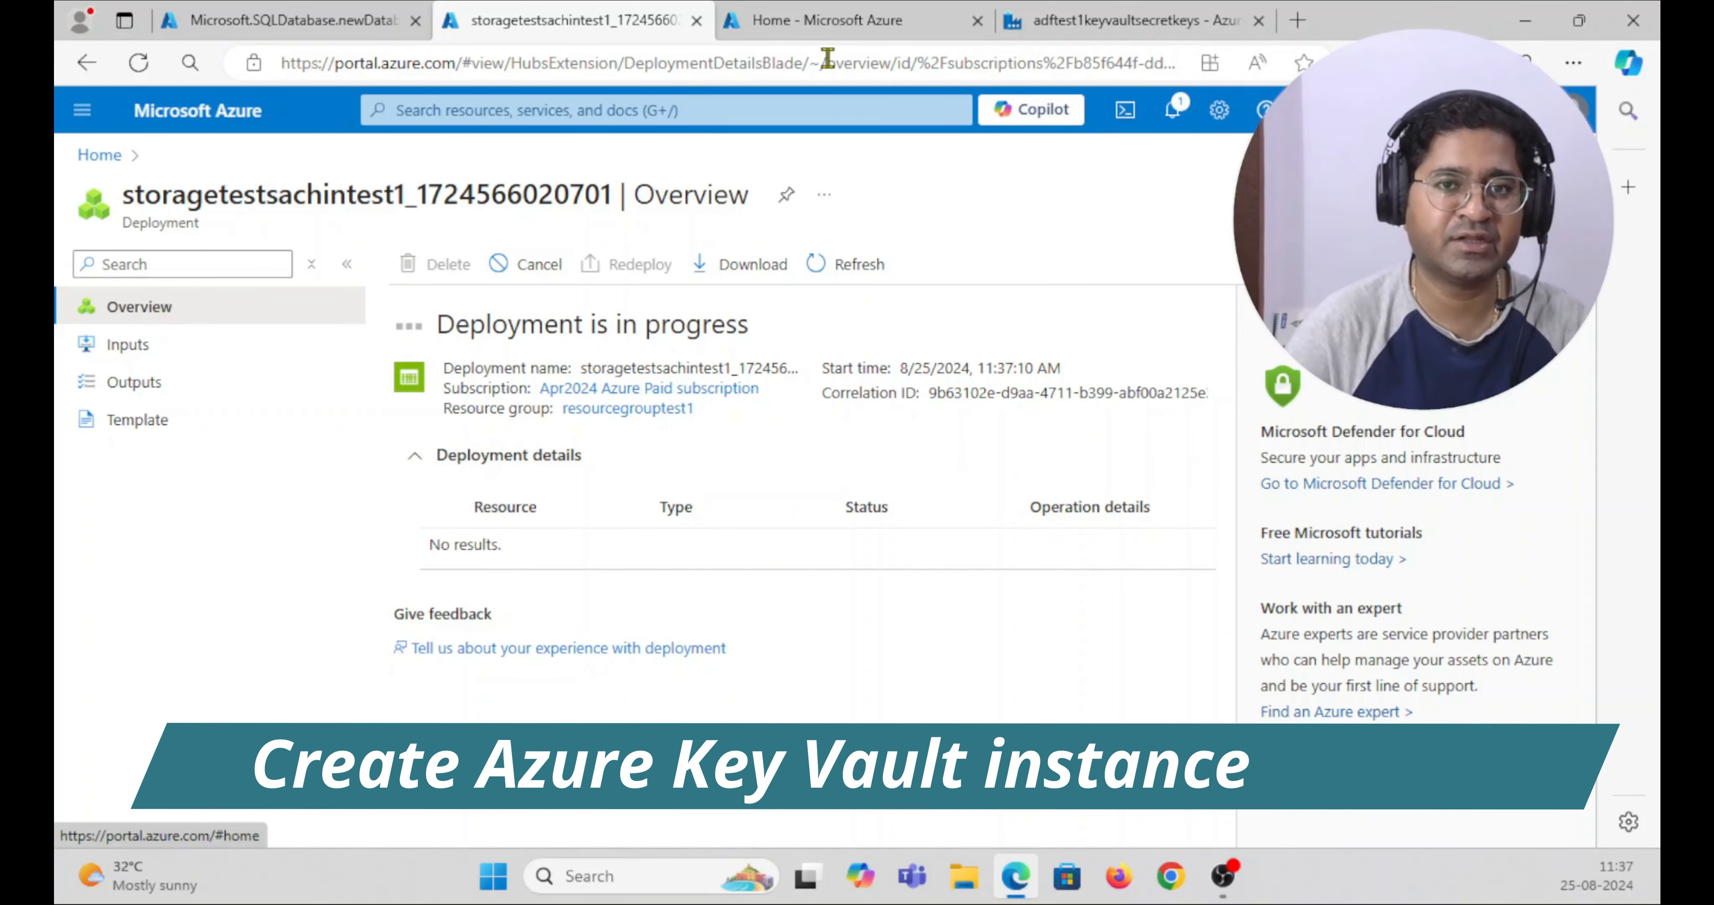
{"action": "left_click", "coordinate": [823, 23]}
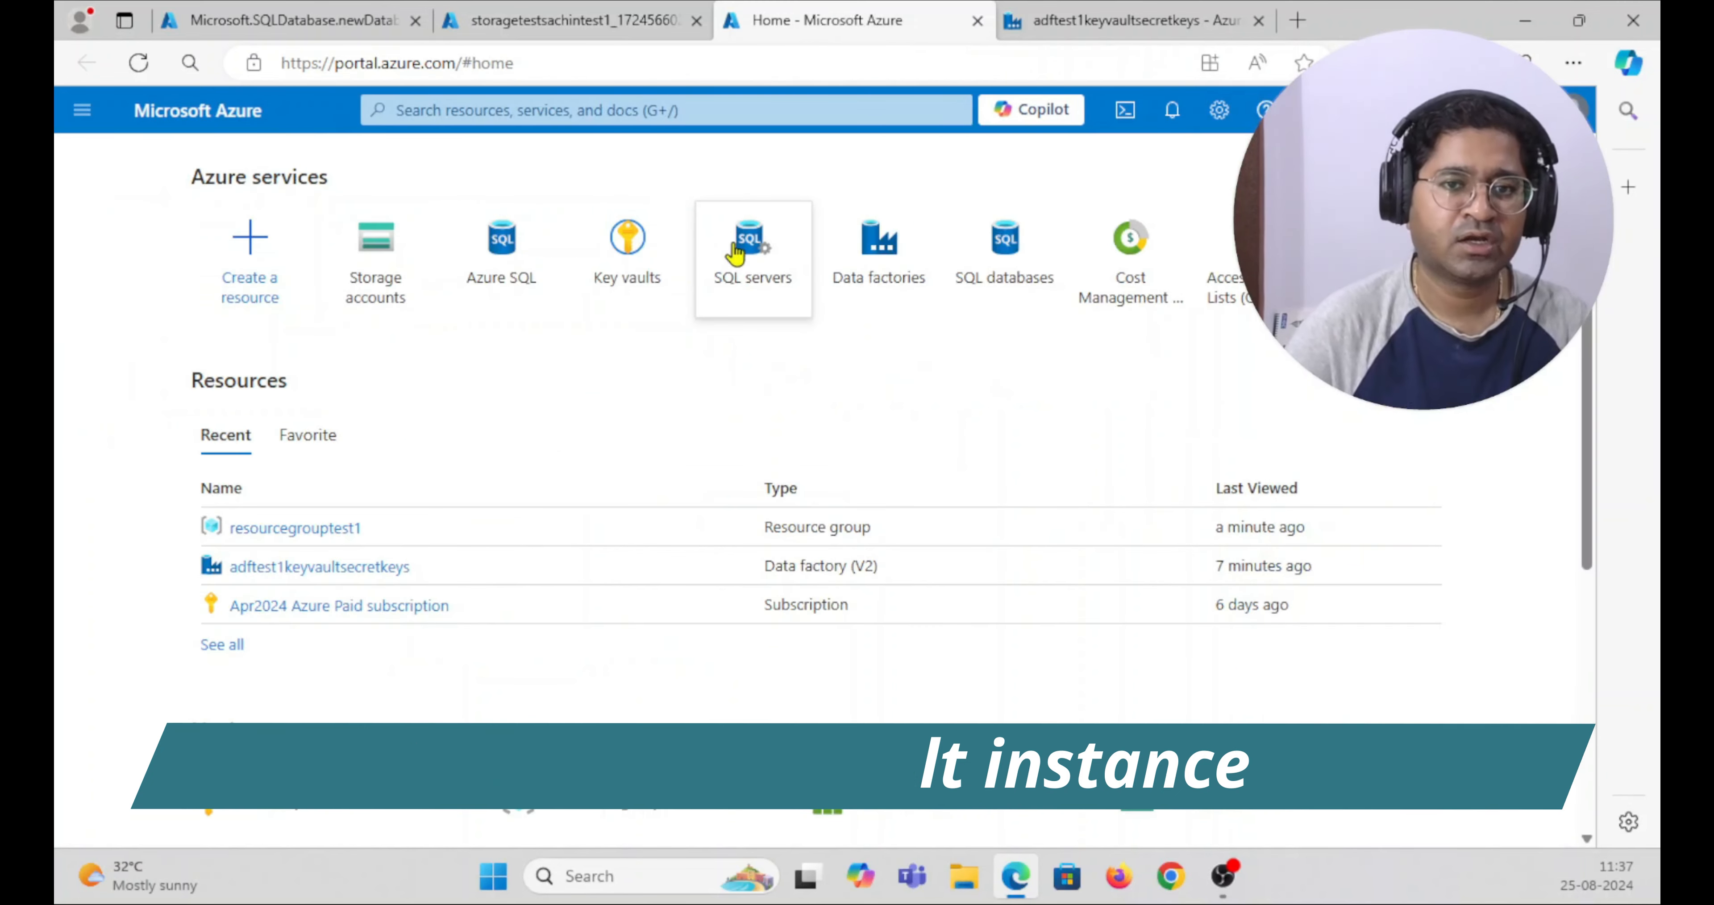
{"action": "left_click", "coordinate": [626, 241]}
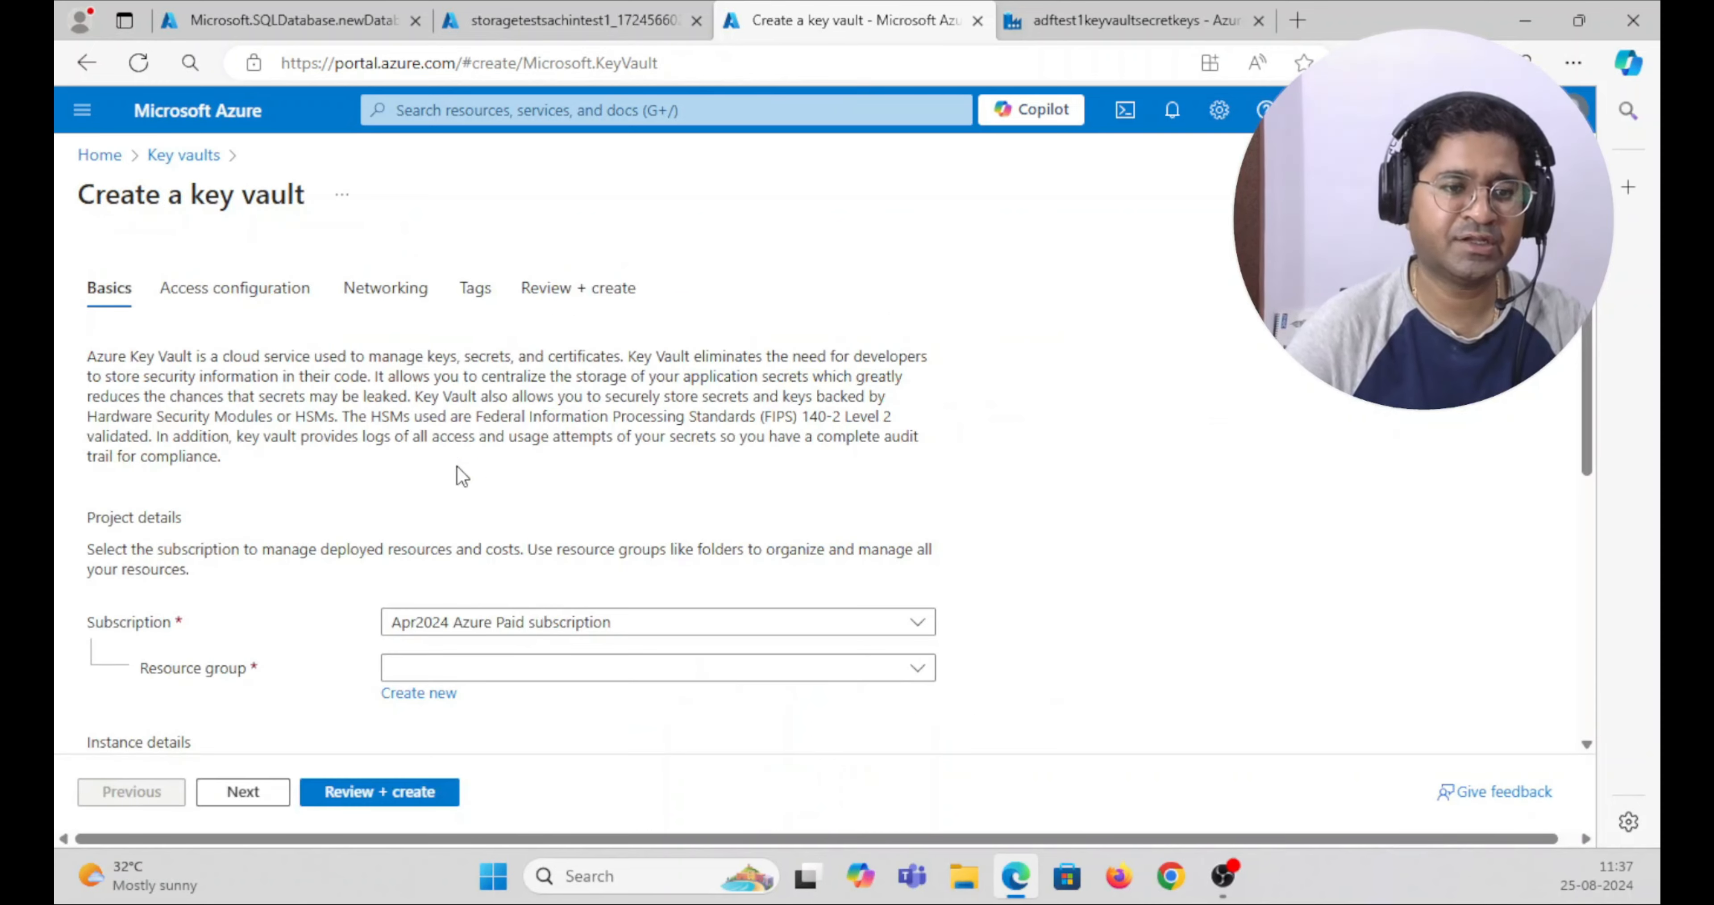
- Choose resourcegrouptest1 as the key vault's resource group and enter keyvaultSachin as the vault name
{"action": "scroll", "coordinate": [406, 547], "scroll_direction": "down", "scroll_amount": 2}
{"action": "left_click", "coordinate": [603, 561]}
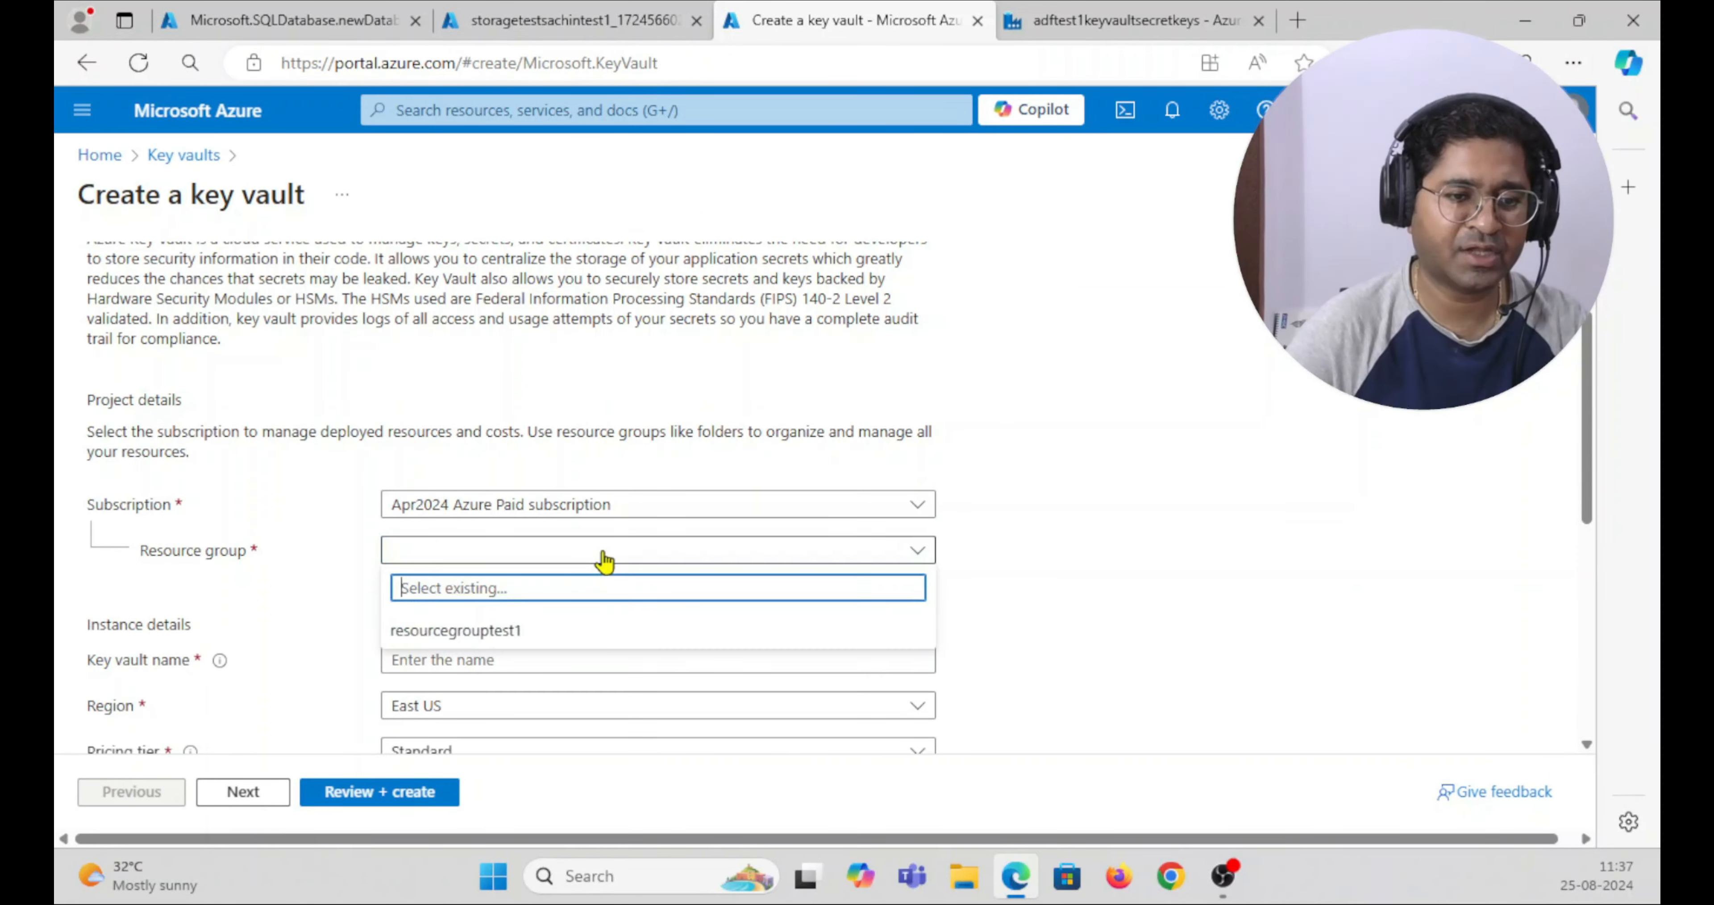
{"action": "left_click", "coordinate": [429, 631]}
{"action": "scroll", "coordinate": [1119, 501], "scroll_direction": "down", "scroll_amount": 5}
{"action": "left_click", "coordinate": [429, 303]}
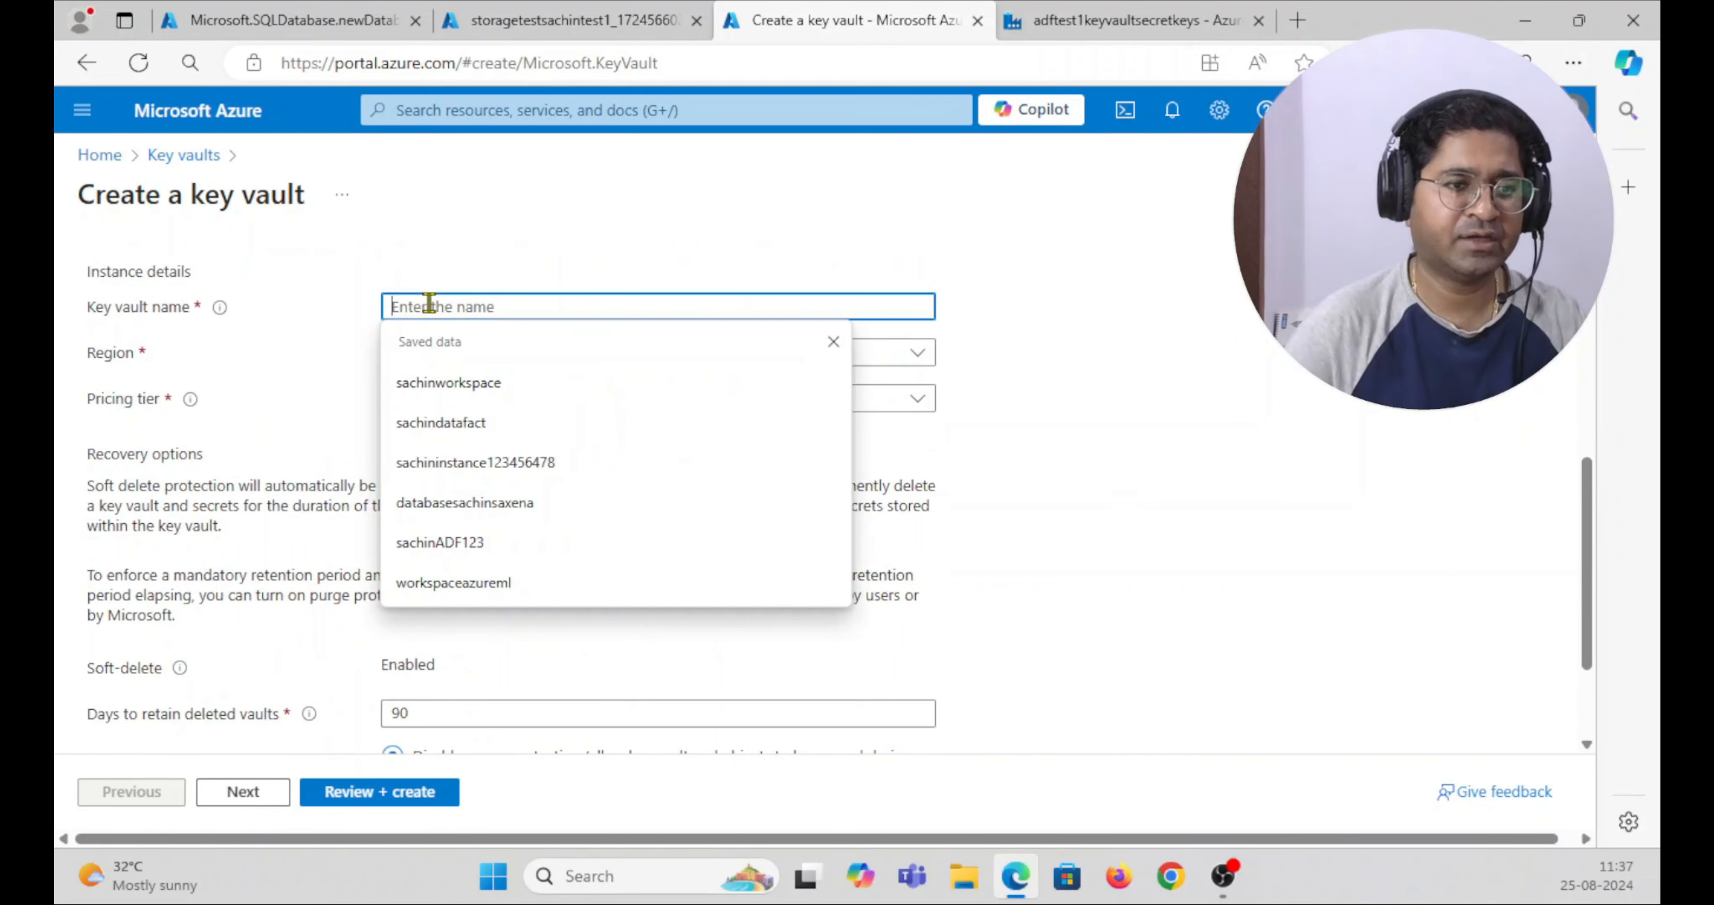
{"action": "type", "text": "keyvaultSachin"}
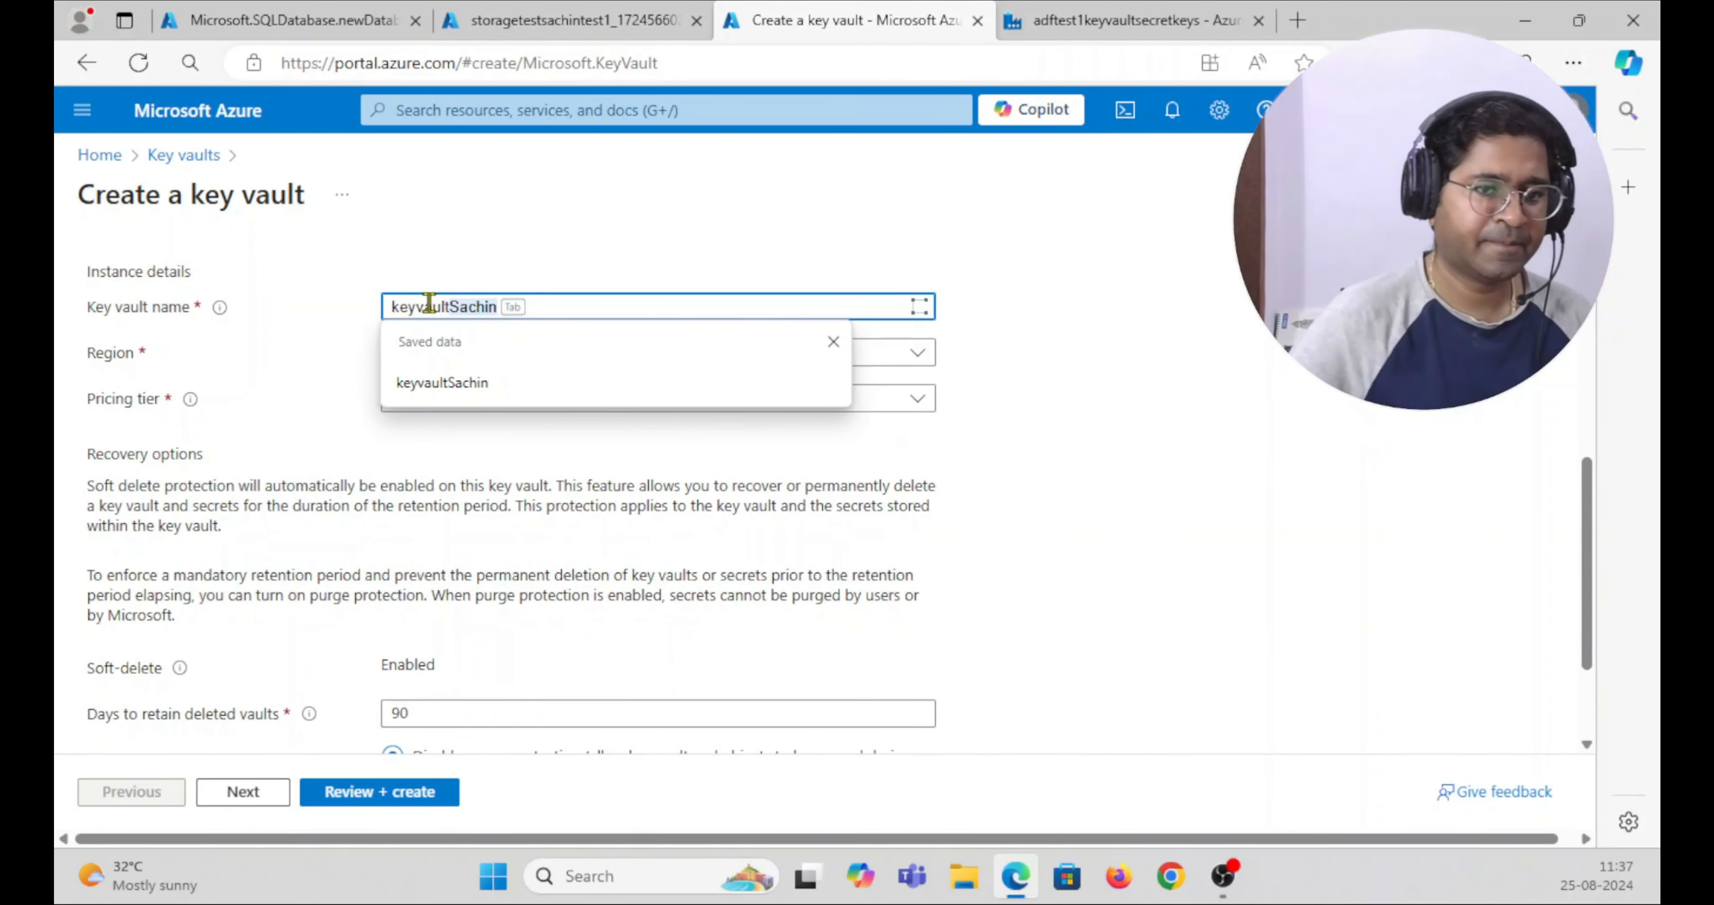
{"action": "left_click", "coordinate": [450, 380]}
- Change the key vault name to keyvaultSachintest1 and set its region to Central India
{"action": "left_click", "coordinate": [652, 363]}
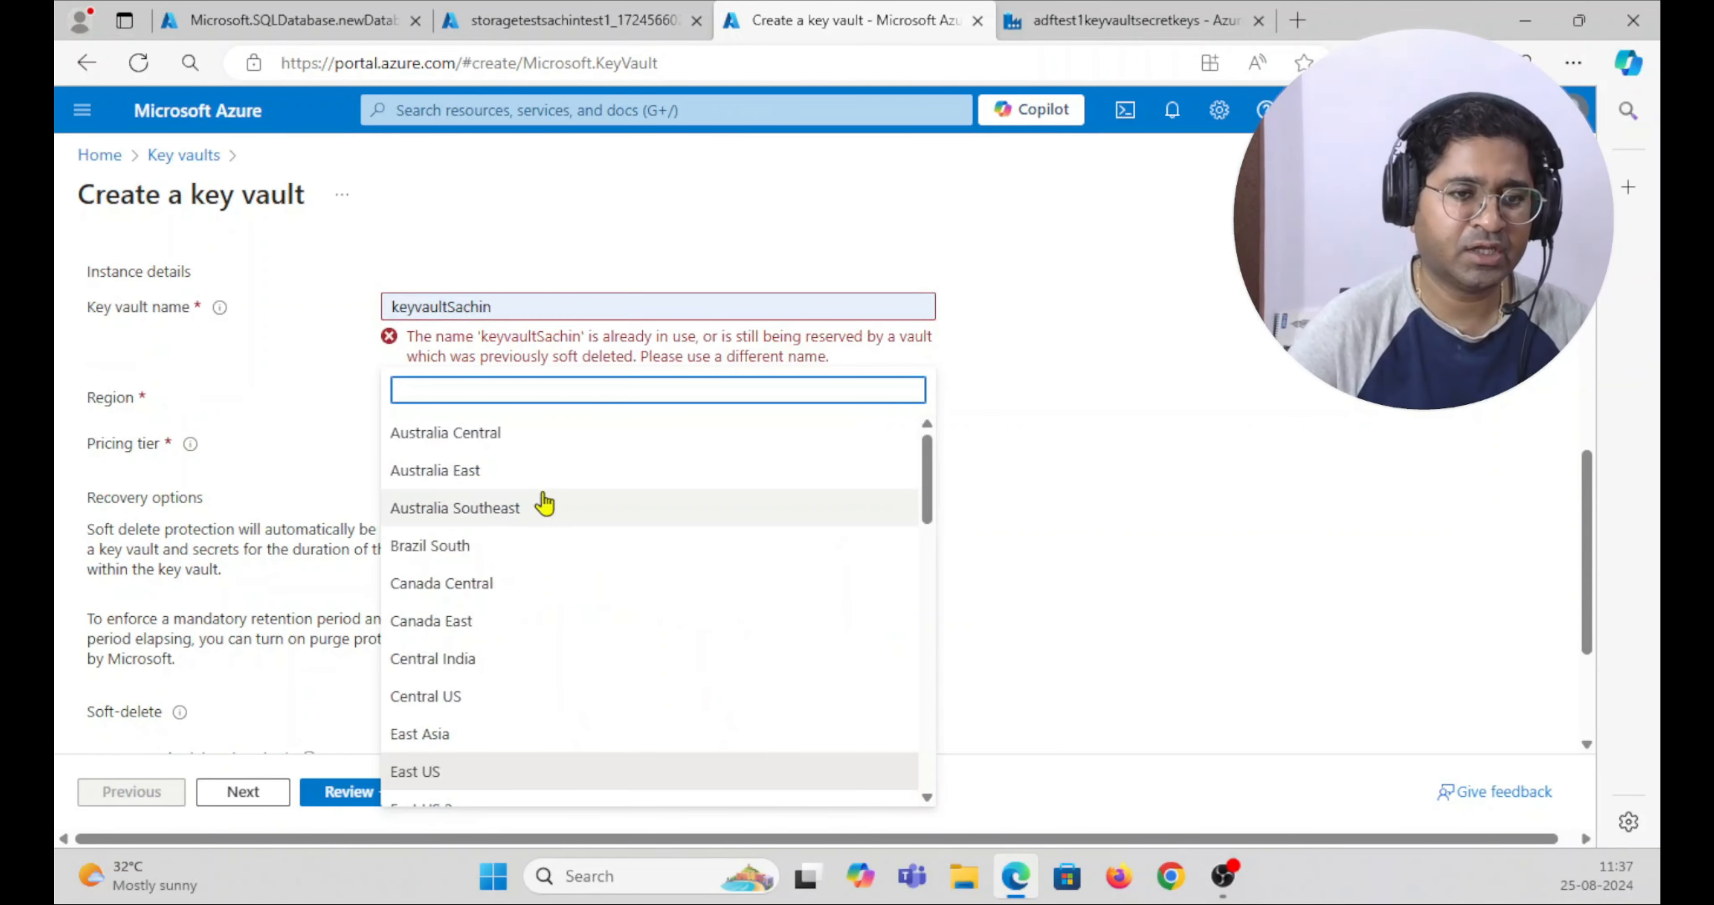
{"action": "left_click", "coordinate": [509, 303]}
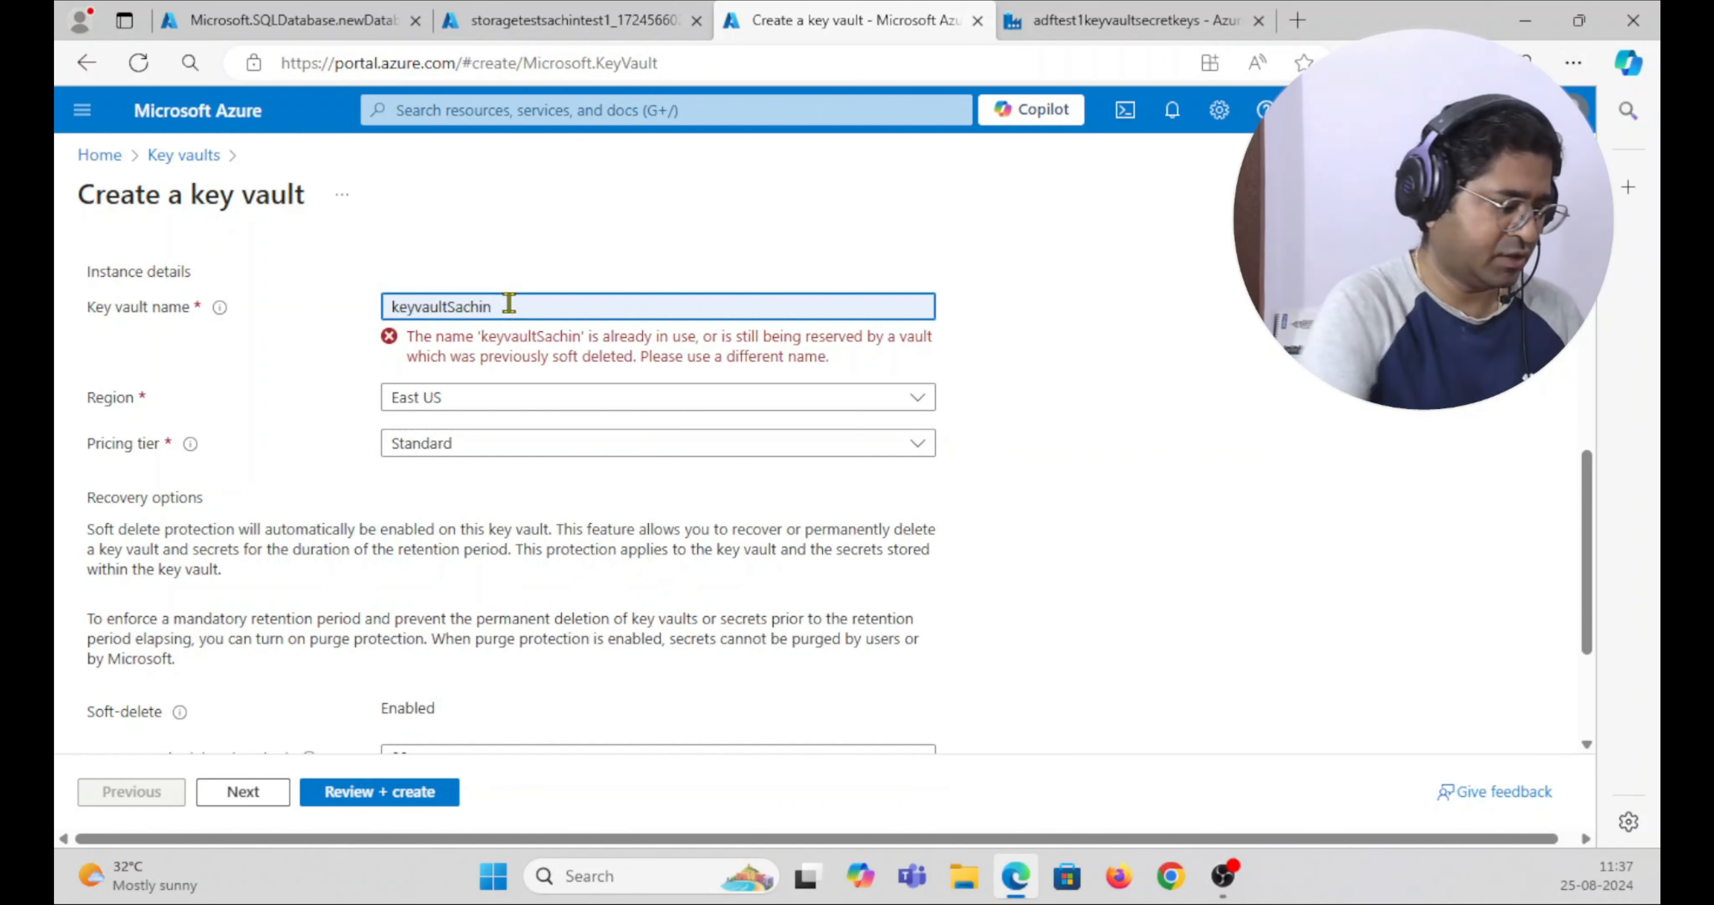
{"action": "type", "text": "test1"}
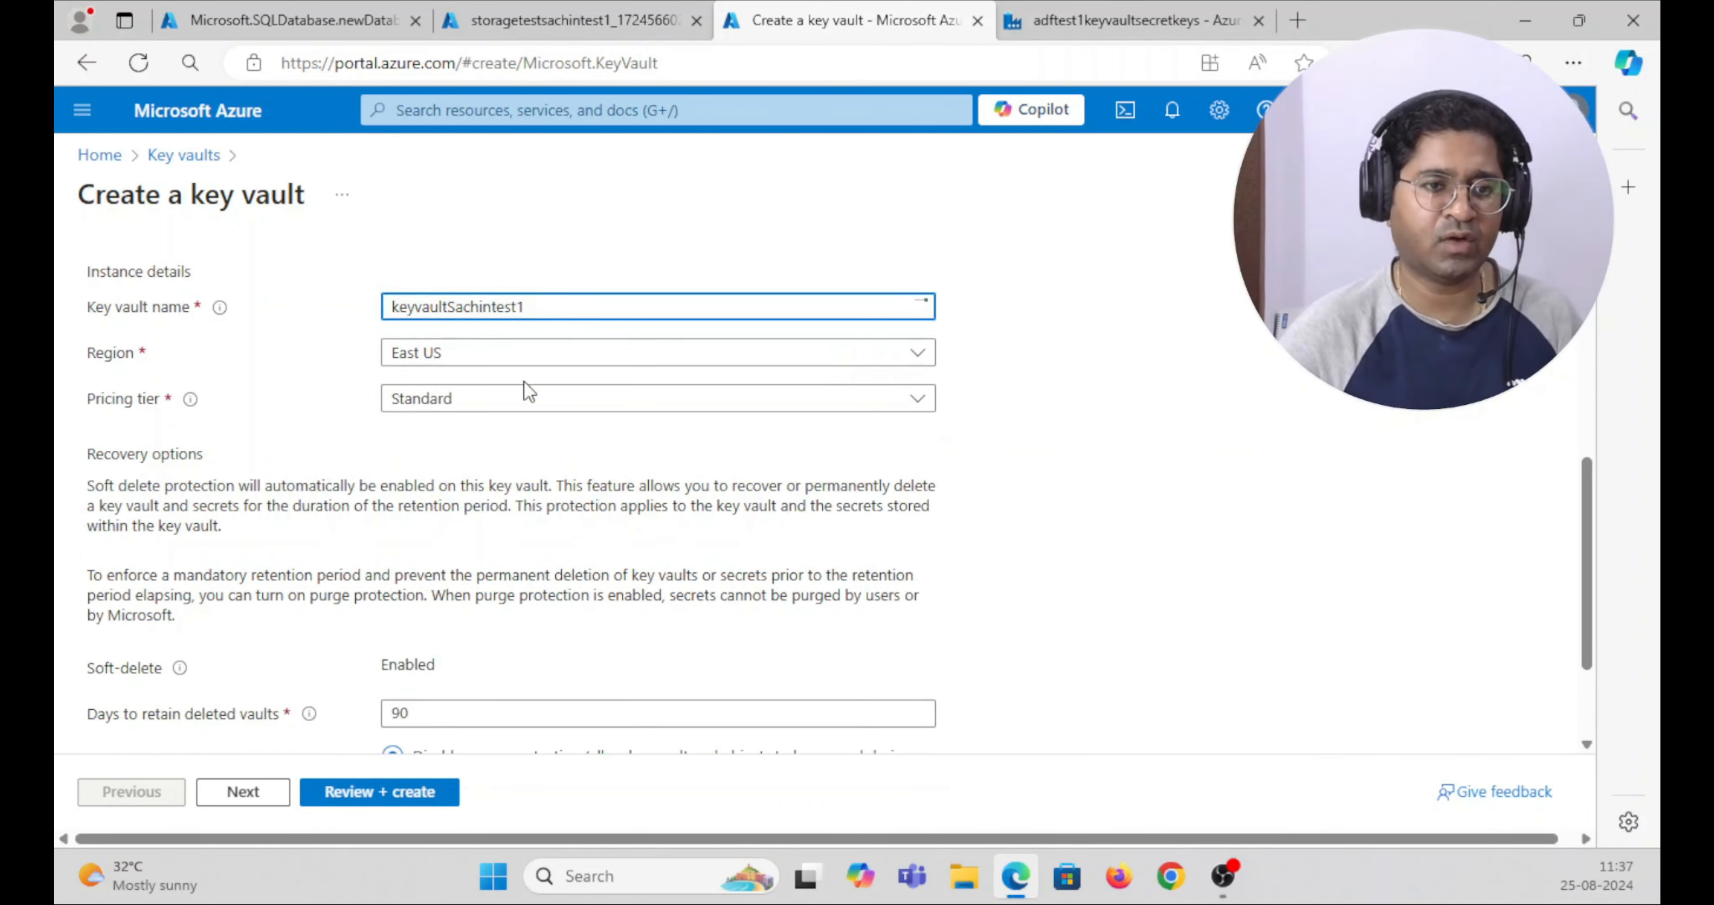
{"action": "left_click", "coordinate": [509, 352]}
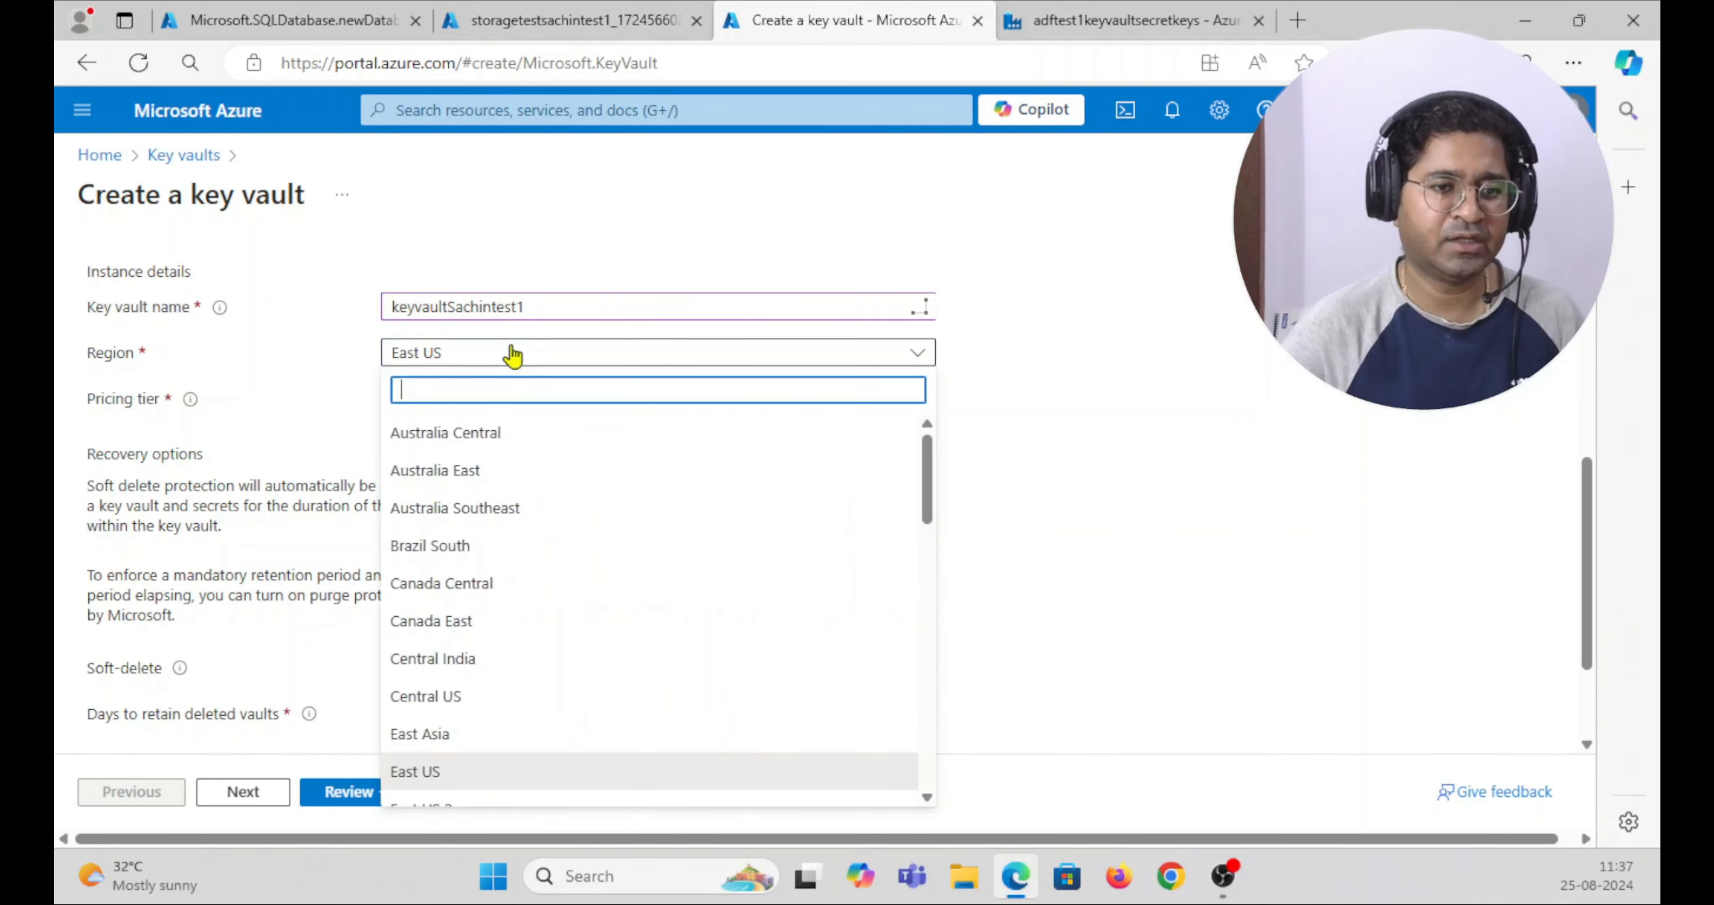
{"action": "left_click", "coordinate": [469, 658]}
{"action": "scroll", "coordinate": [552, 532], "scroll_direction": "down", "scroll_amount": 2}
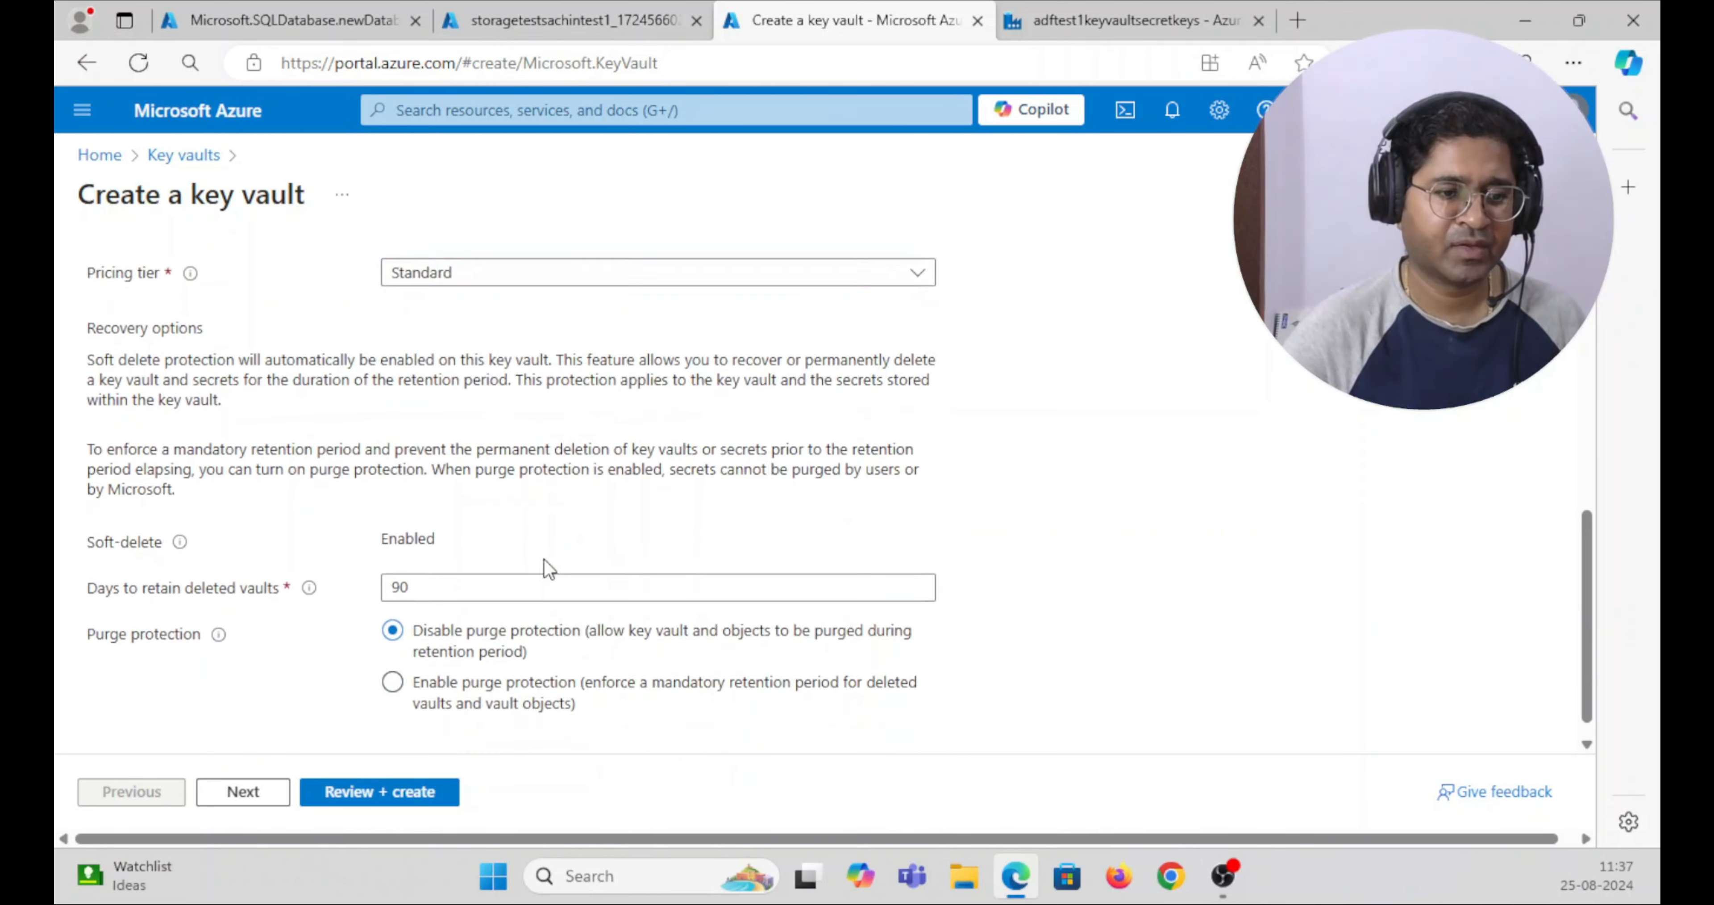
- Set the permission model to Vault access policy and grant access to Azure Virtual Machines, Azure Resource Manager and Azure Disk Encryption
{"action": "left_click", "coordinate": [241, 793]}
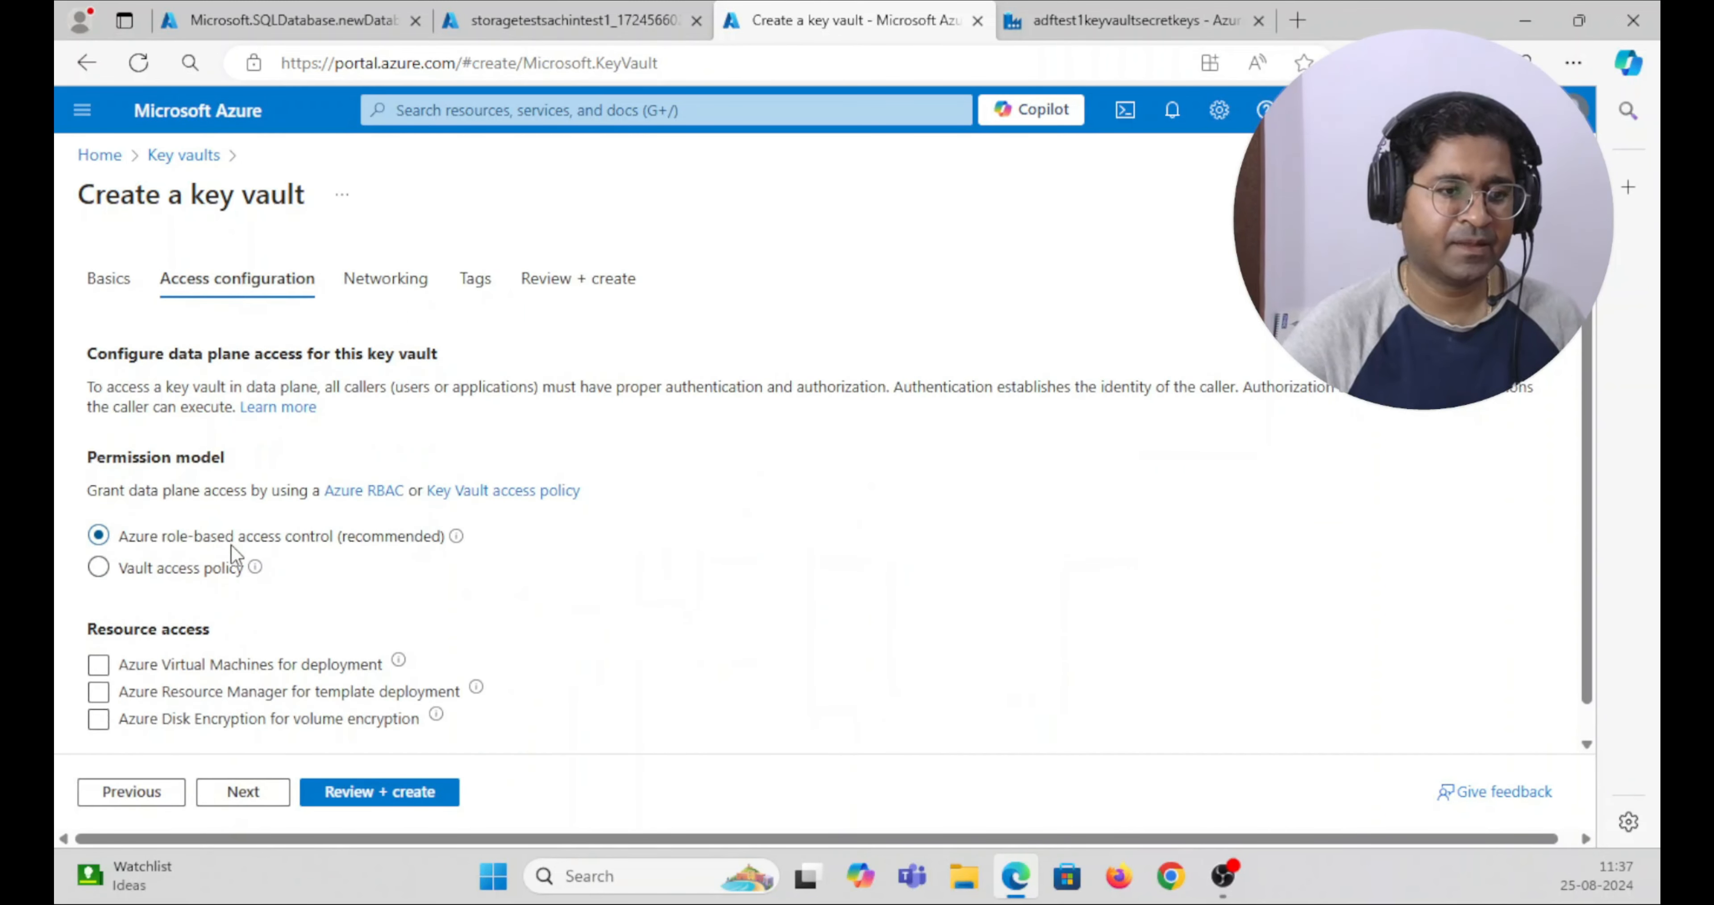
{"action": "left_click", "coordinate": [97, 539]}
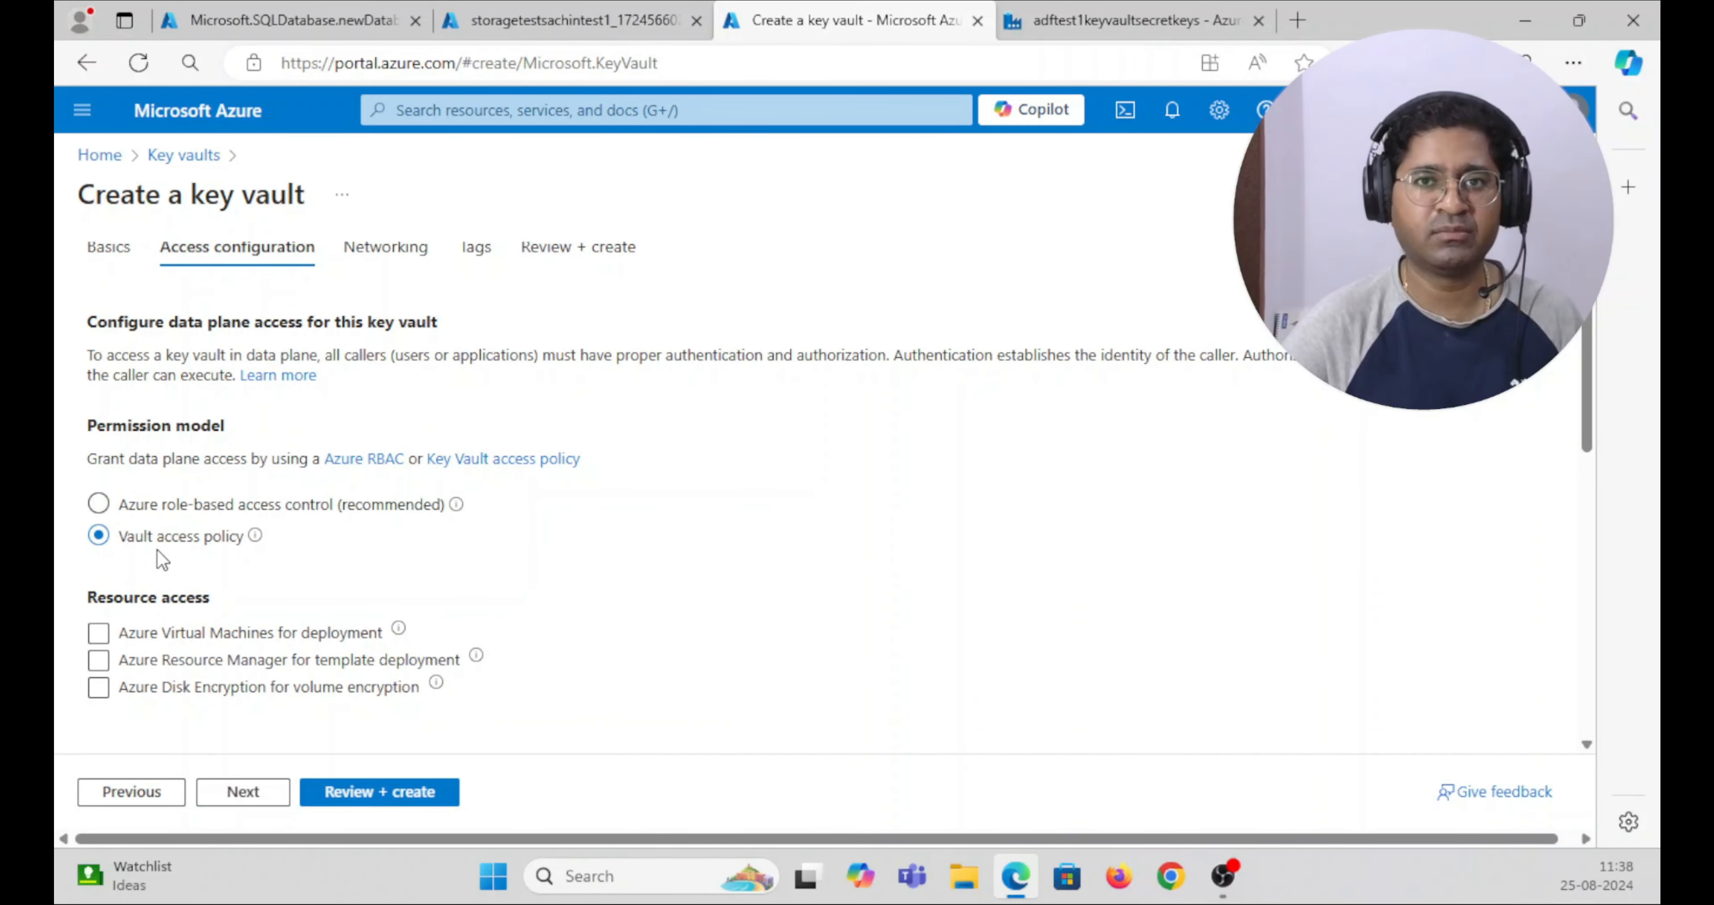
{"action": "left_click", "coordinate": [100, 636]}
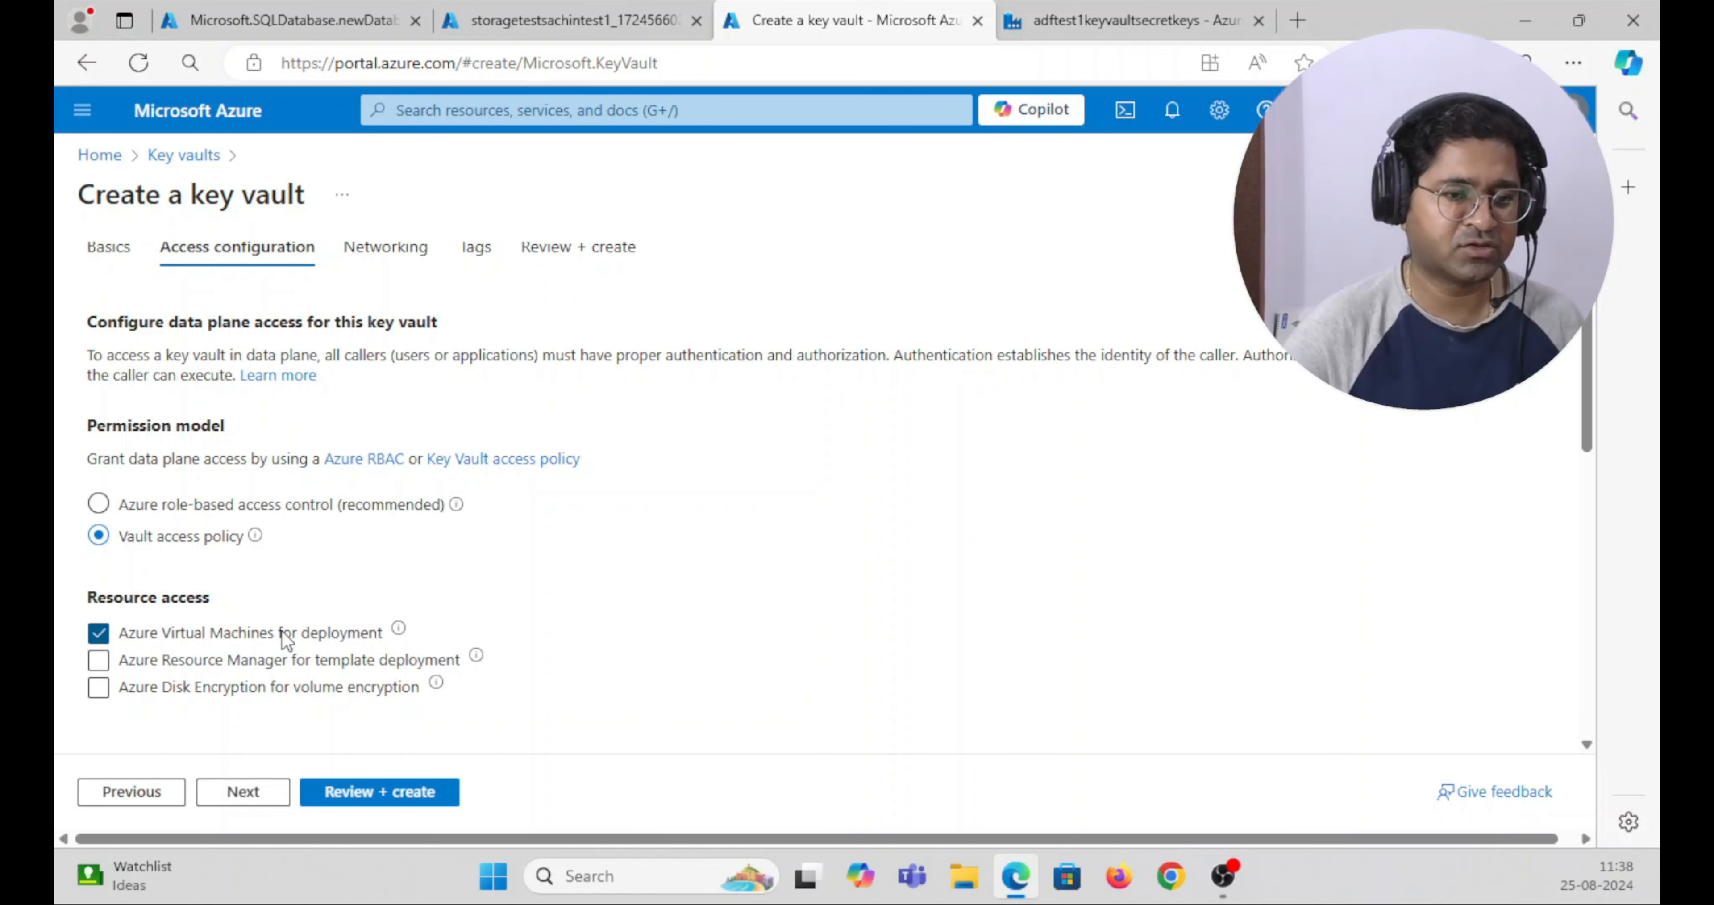
{"action": "left_click", "coordinate": [99, 662]}
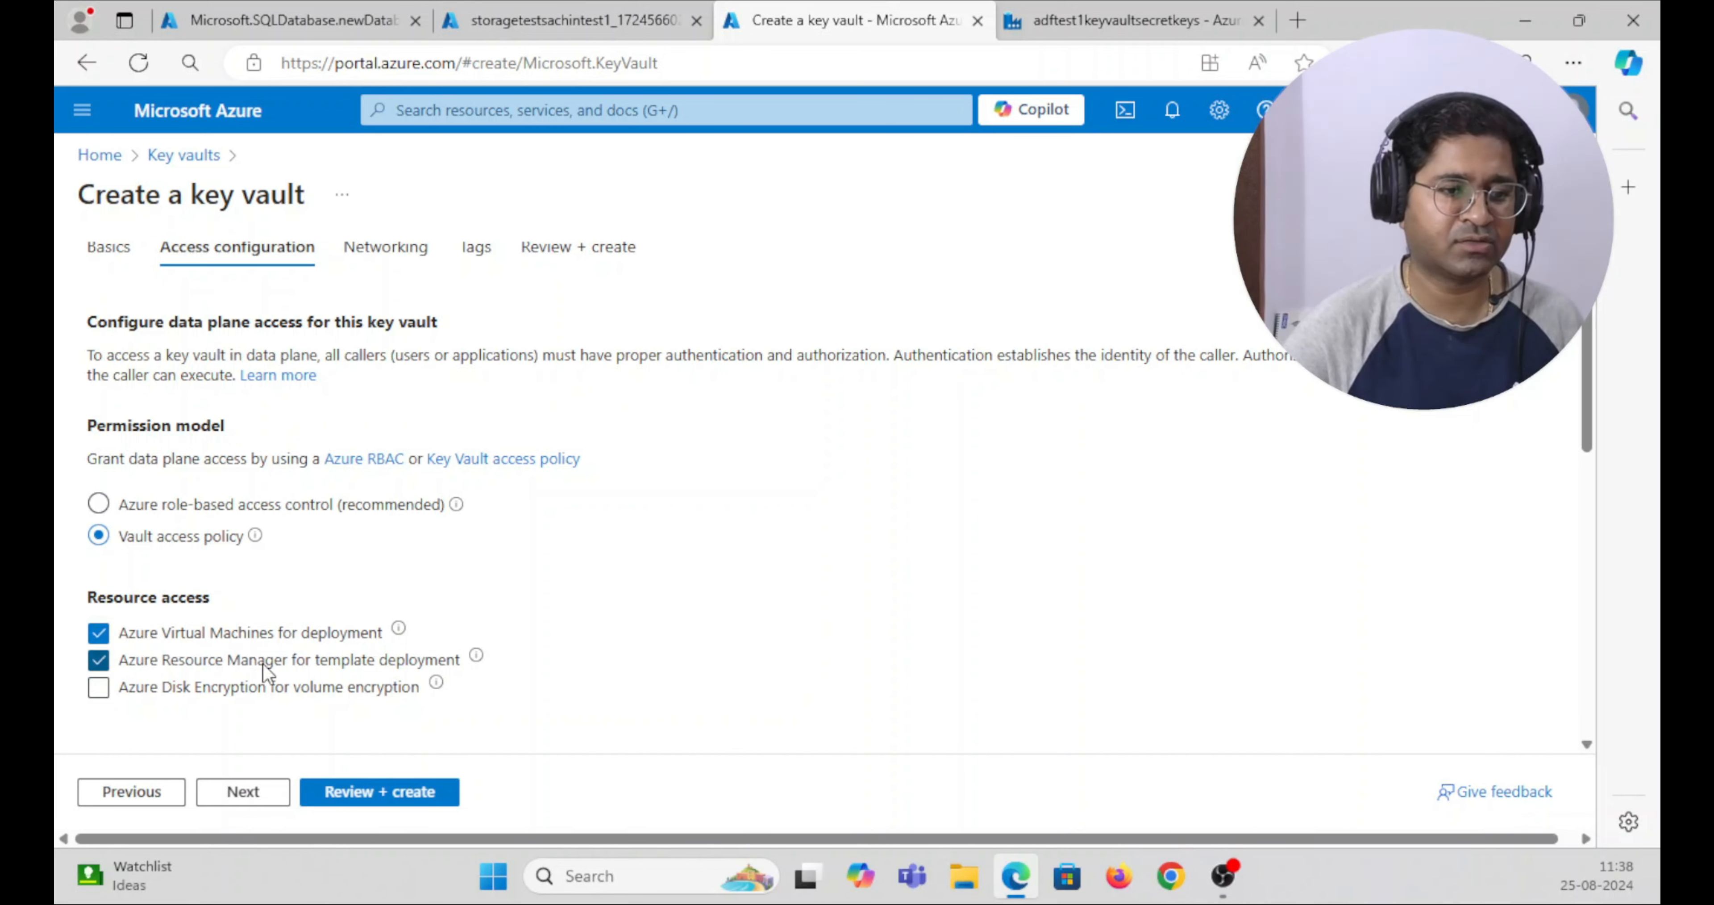
{"action": "left_click", "coordinate": [98, 692]}
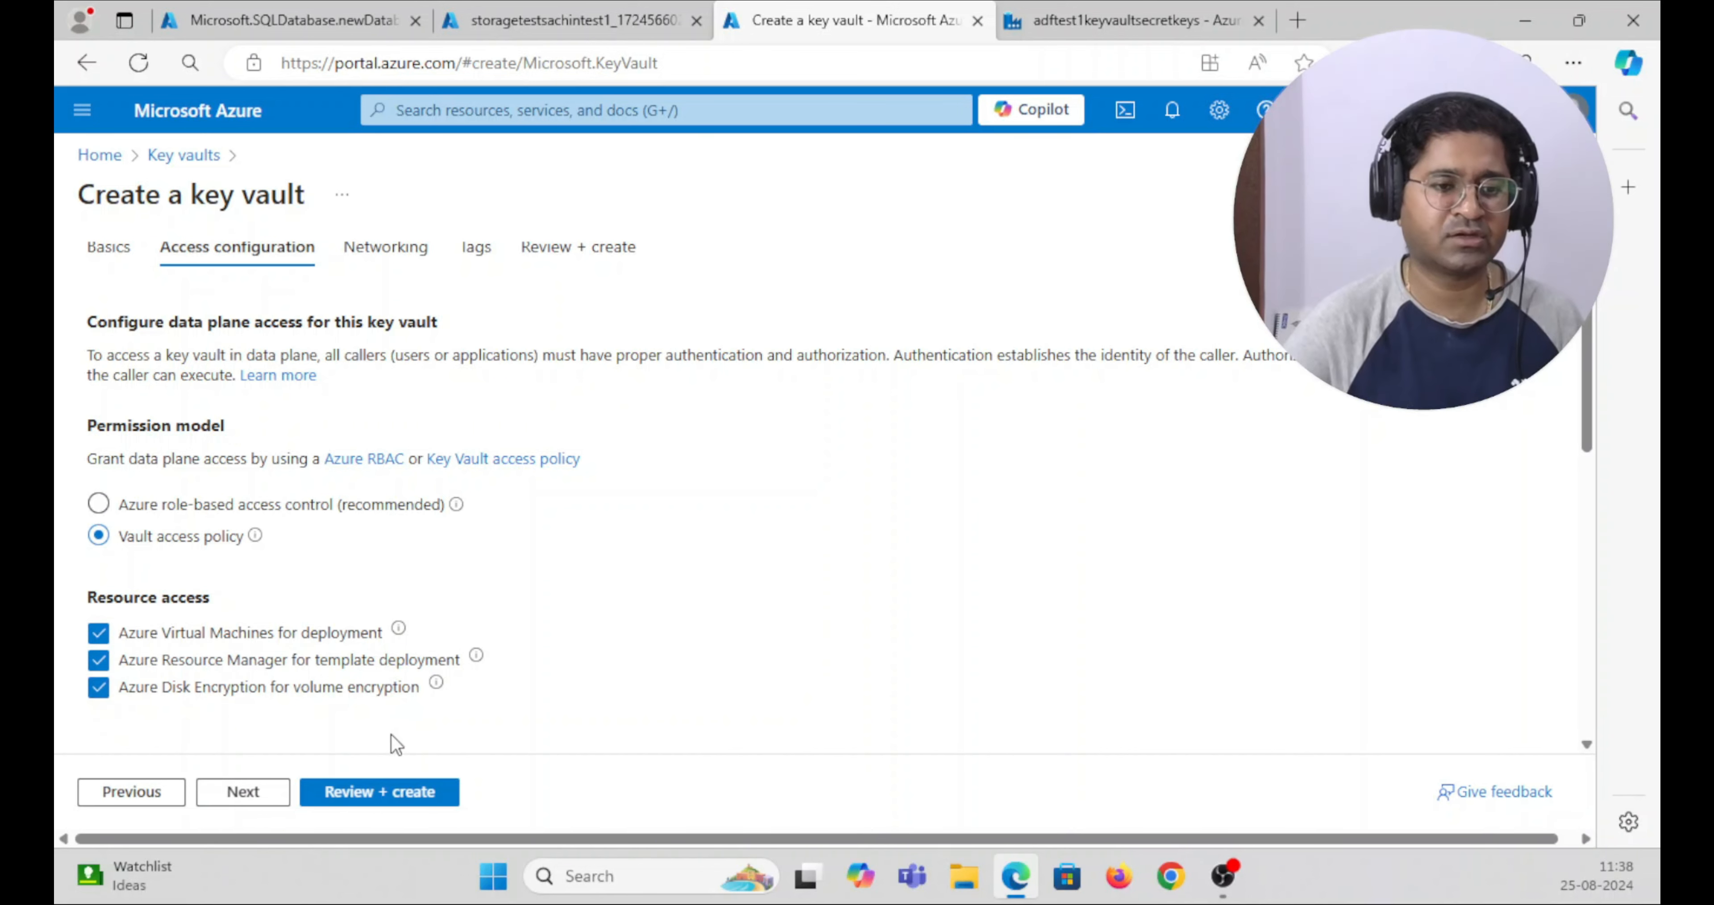
- Keep public access from all networks, leave the tags empty and proceed to the key vault's final review
{"action": "left_click", "coordinate": [258, 793]}
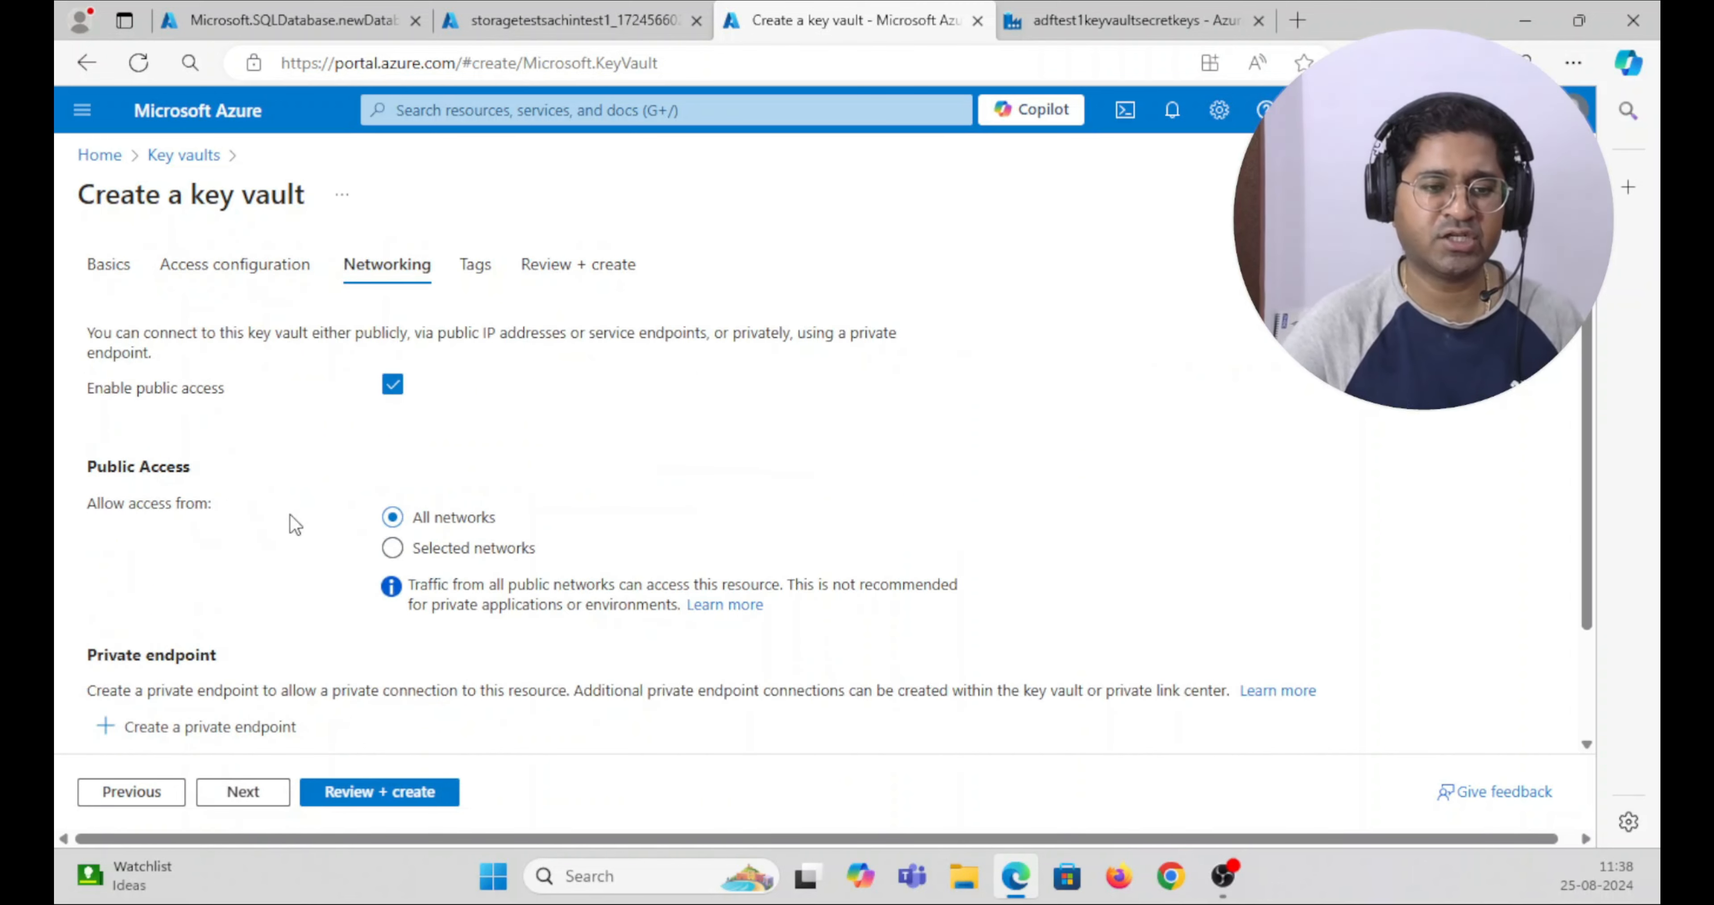
{"action": "scroll", "coordinate": [290, 515], "scroll_direction": "down", "scroll_amount": 2}
{"action": "scroll", "coordinate": [288, 513], "scroll_direction": "up", "scroll_amount": 2}
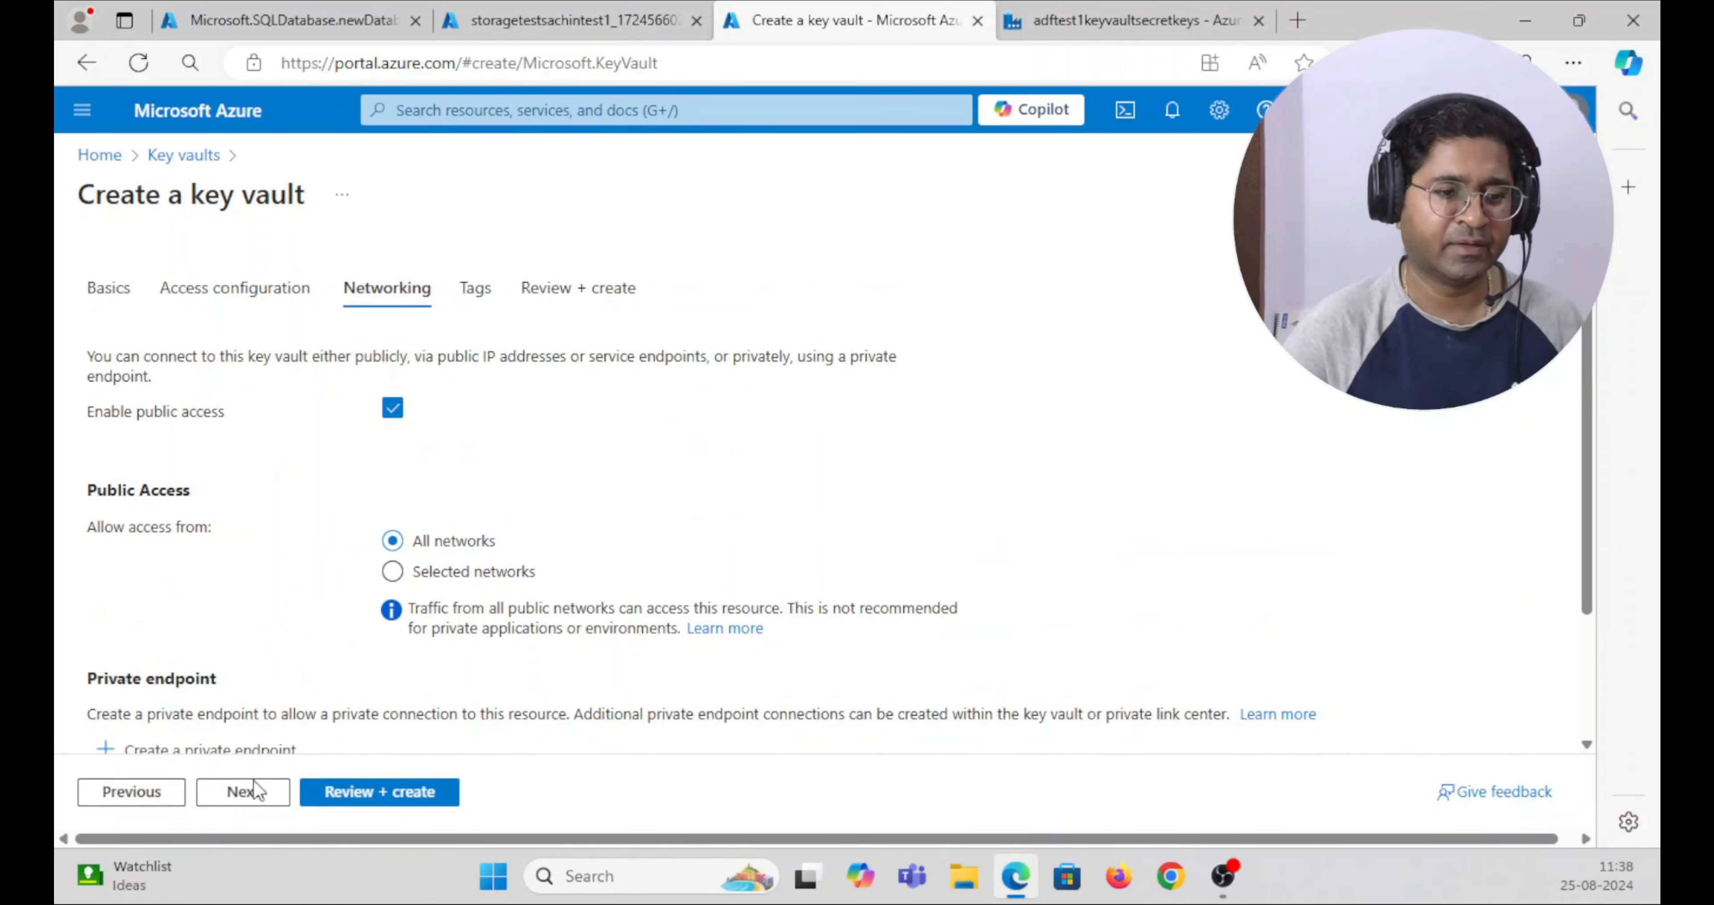
{"action": "left_click", "coordinate": [245, 798]}
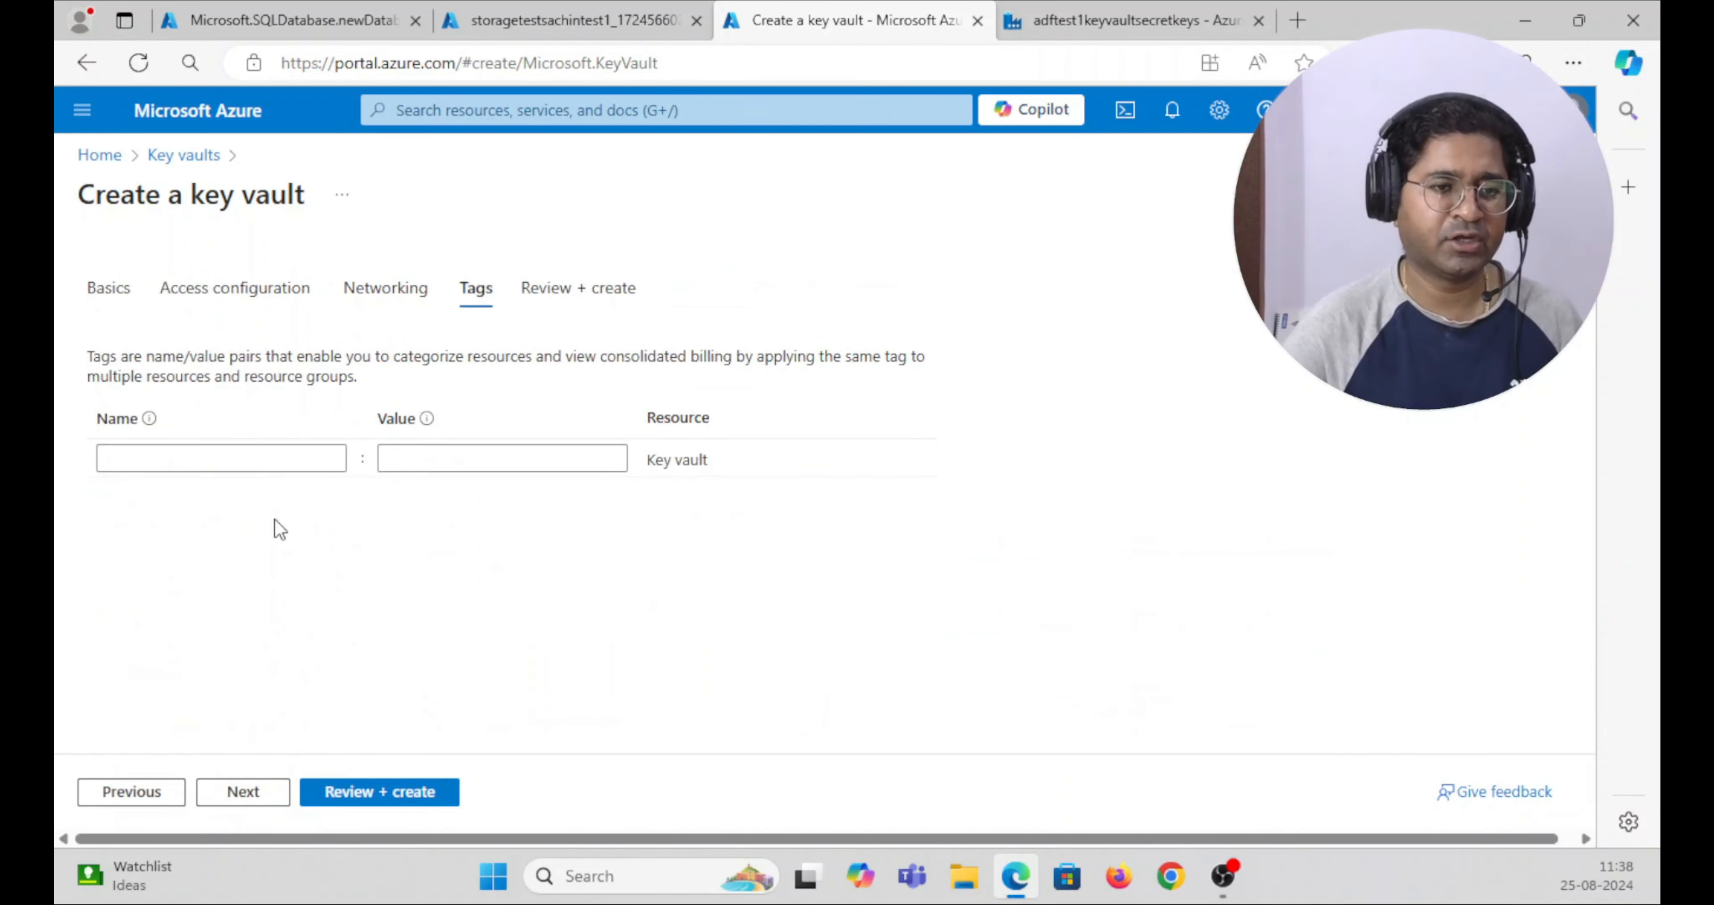
{"action": "left_click", "coordinate": [243, 795]}
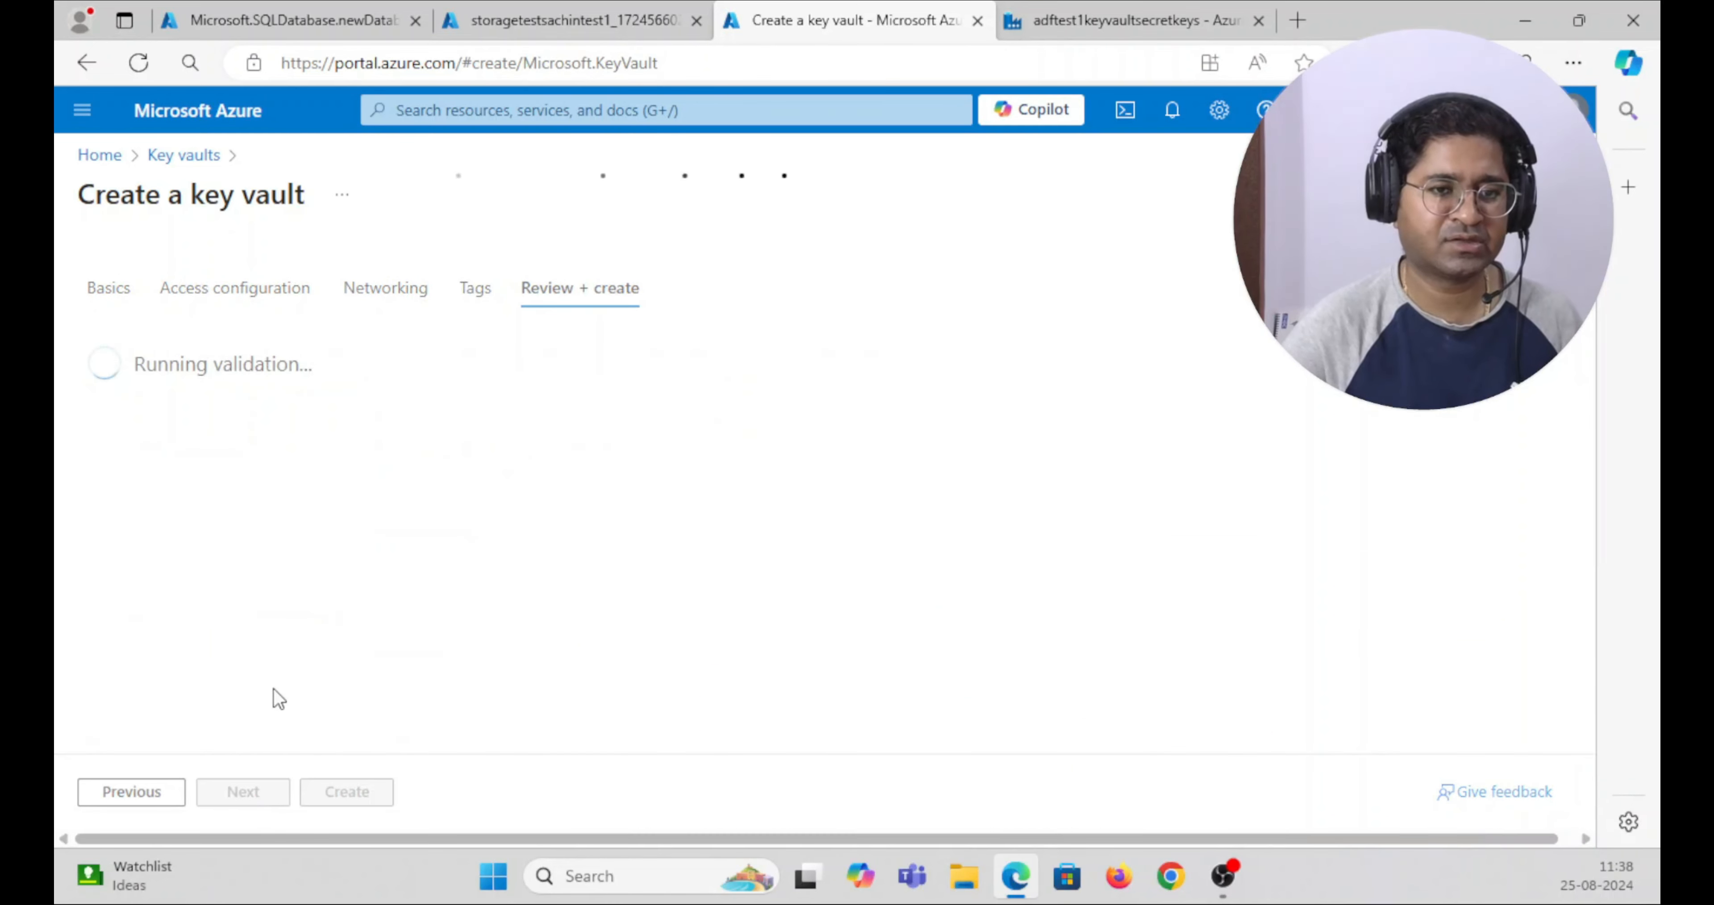
- Create the key vault from its final review and check on the SQL database deployment
{"action": "scroll", "coordinate": [388, 617], "scroll_direction": "down", "scroll_amount": 5}
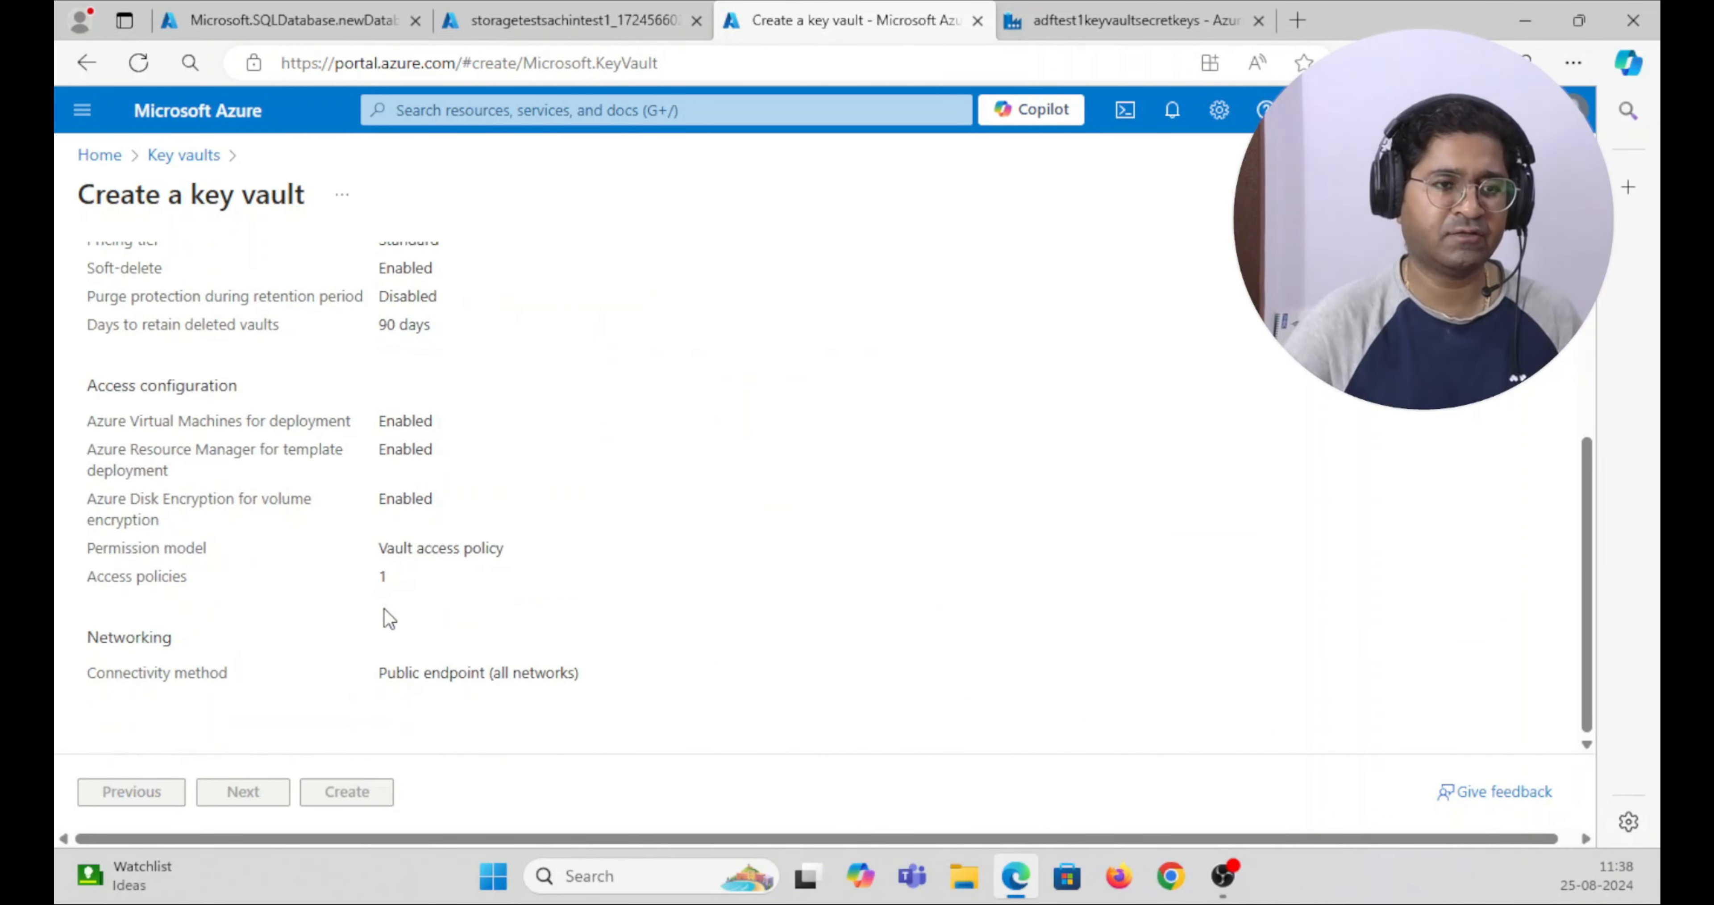
{"action": "left_click", "coordinate": [347, 791]}
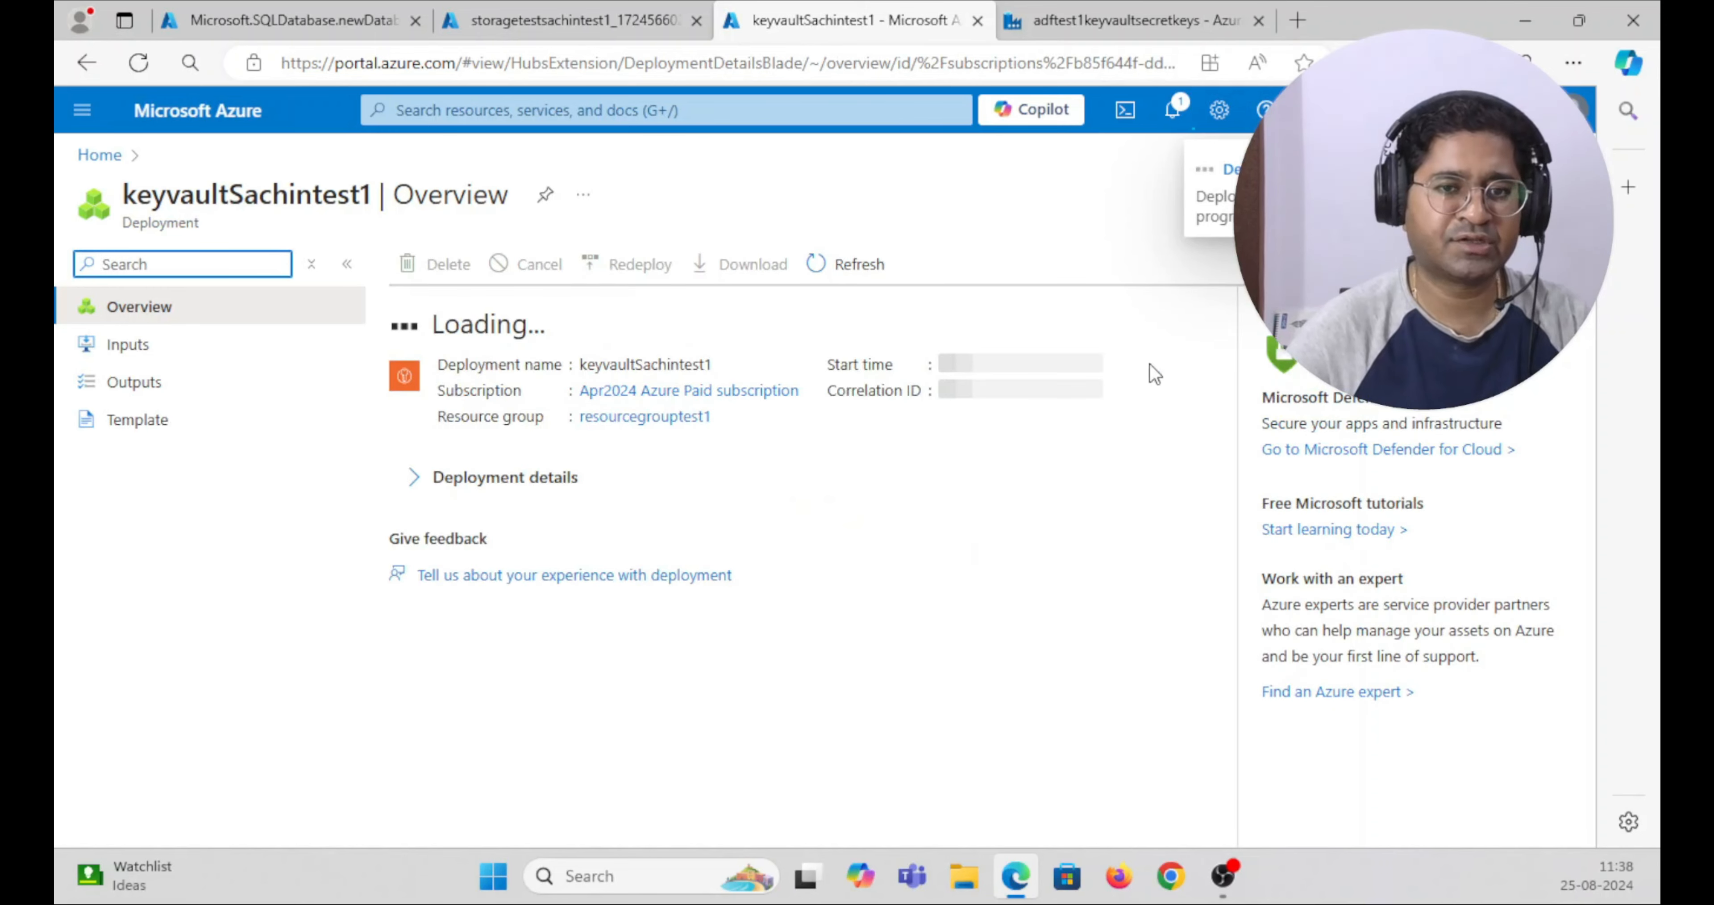
{"action": "left_click", "coordinate": [296, 27]}
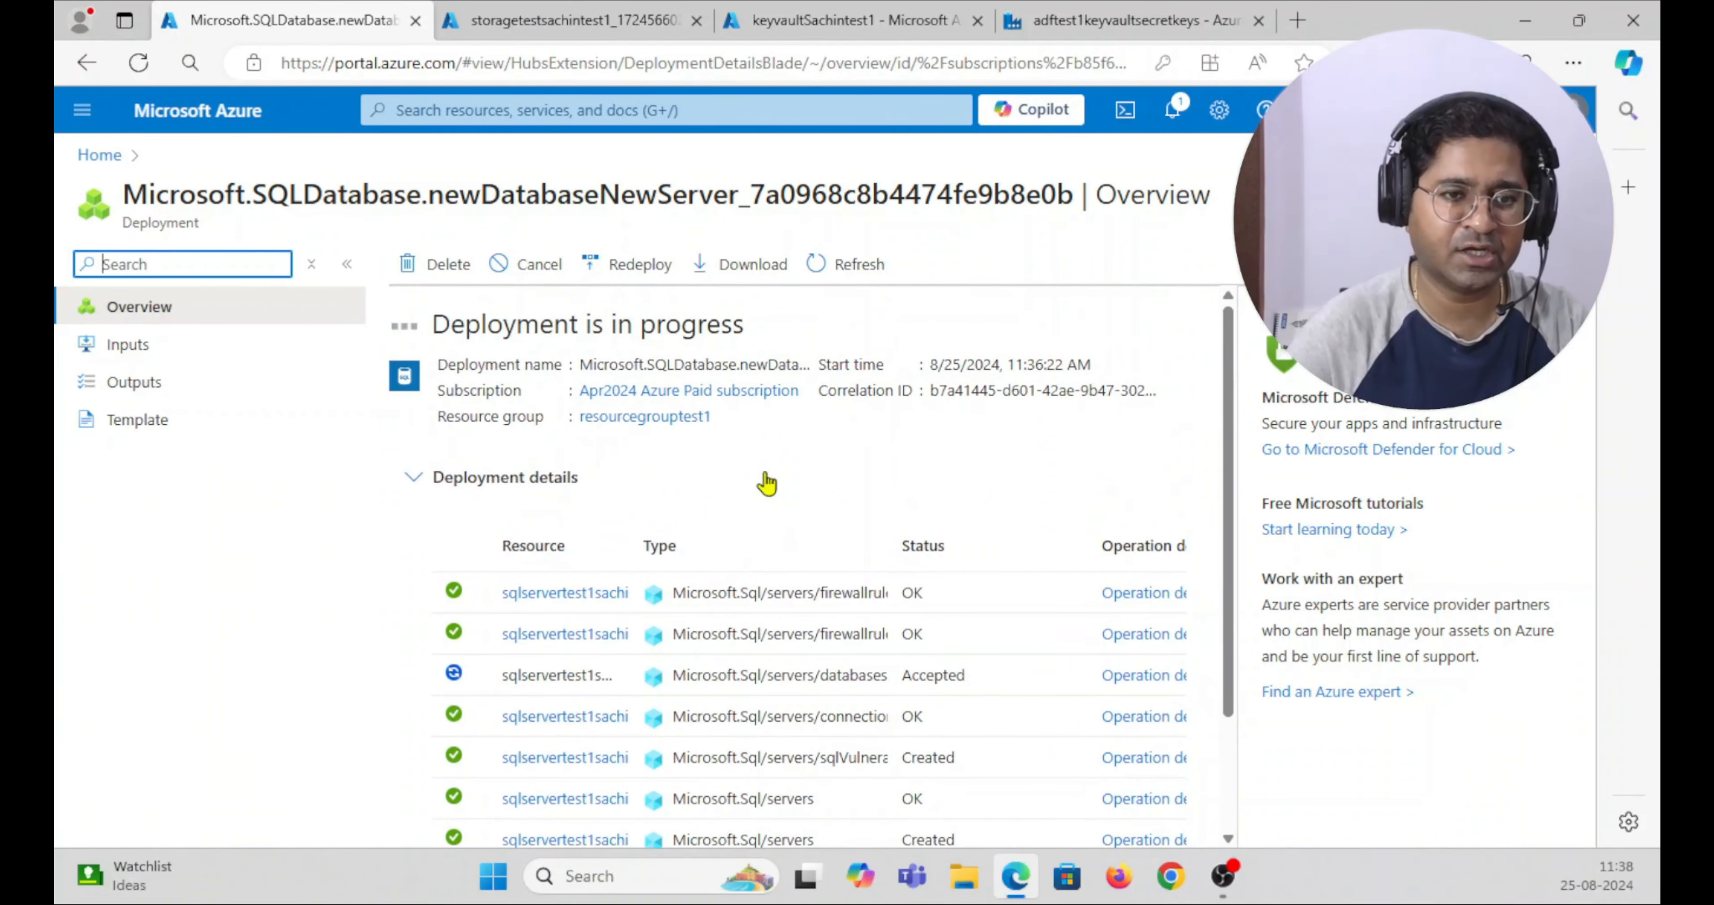
- Open the newly deployed storagetestsachintest1 storage account and go to its containers
{"action": "left_click", "coordinate": [534, 26]}
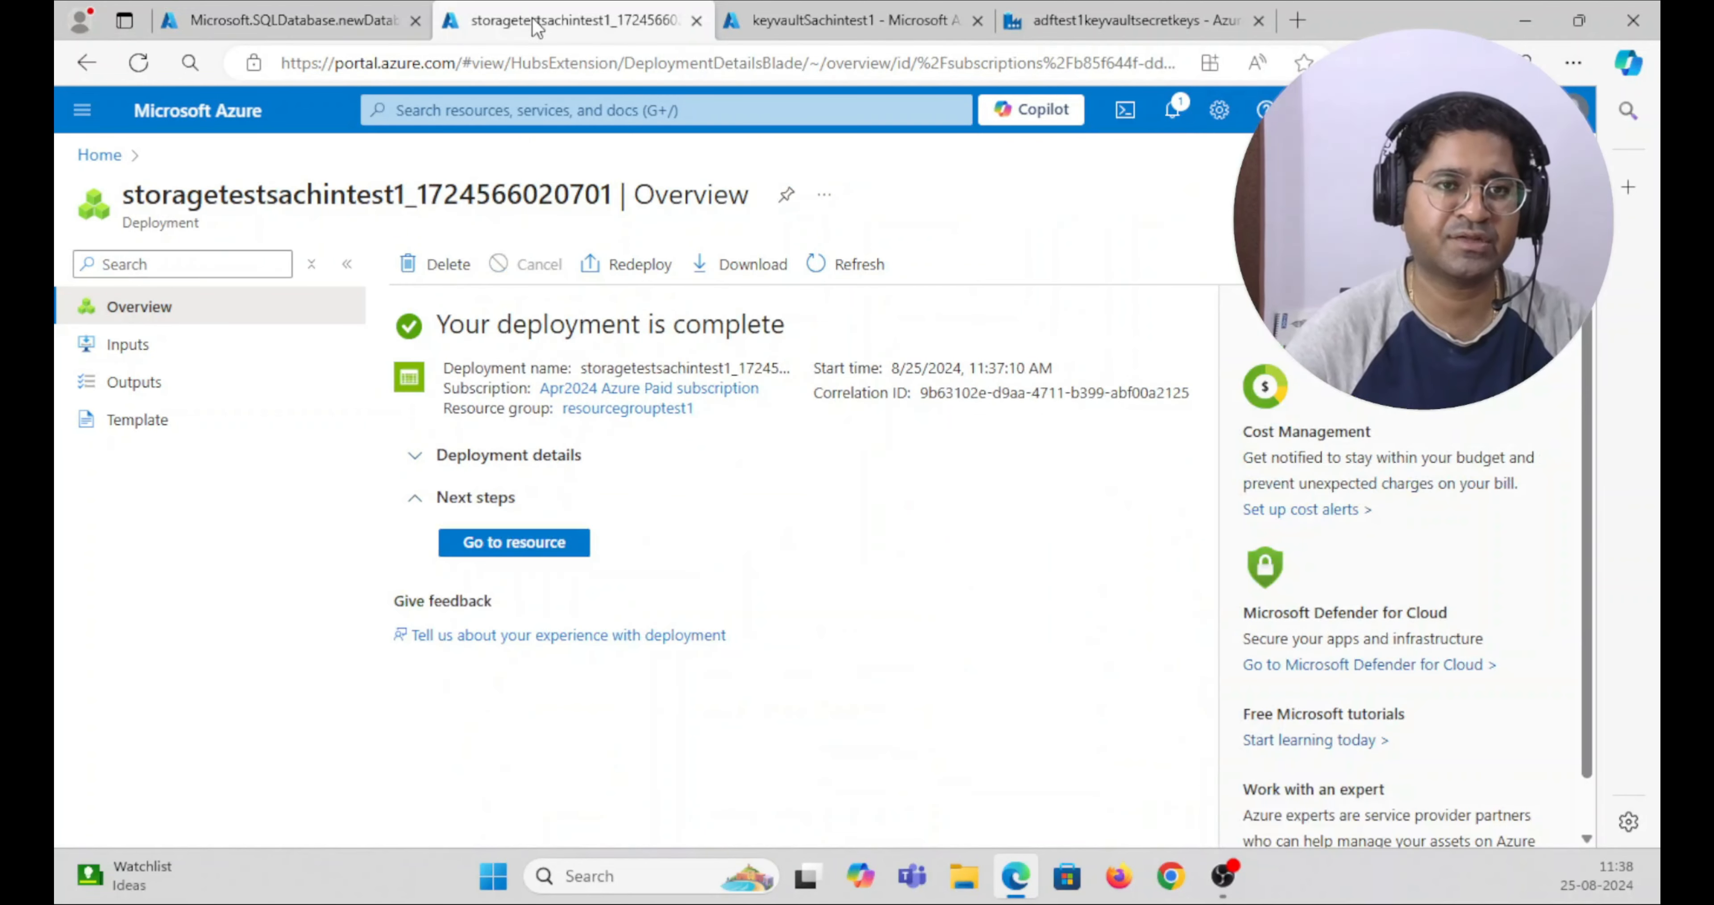
{"action": "left_click", "coordinate": [522, 547]}
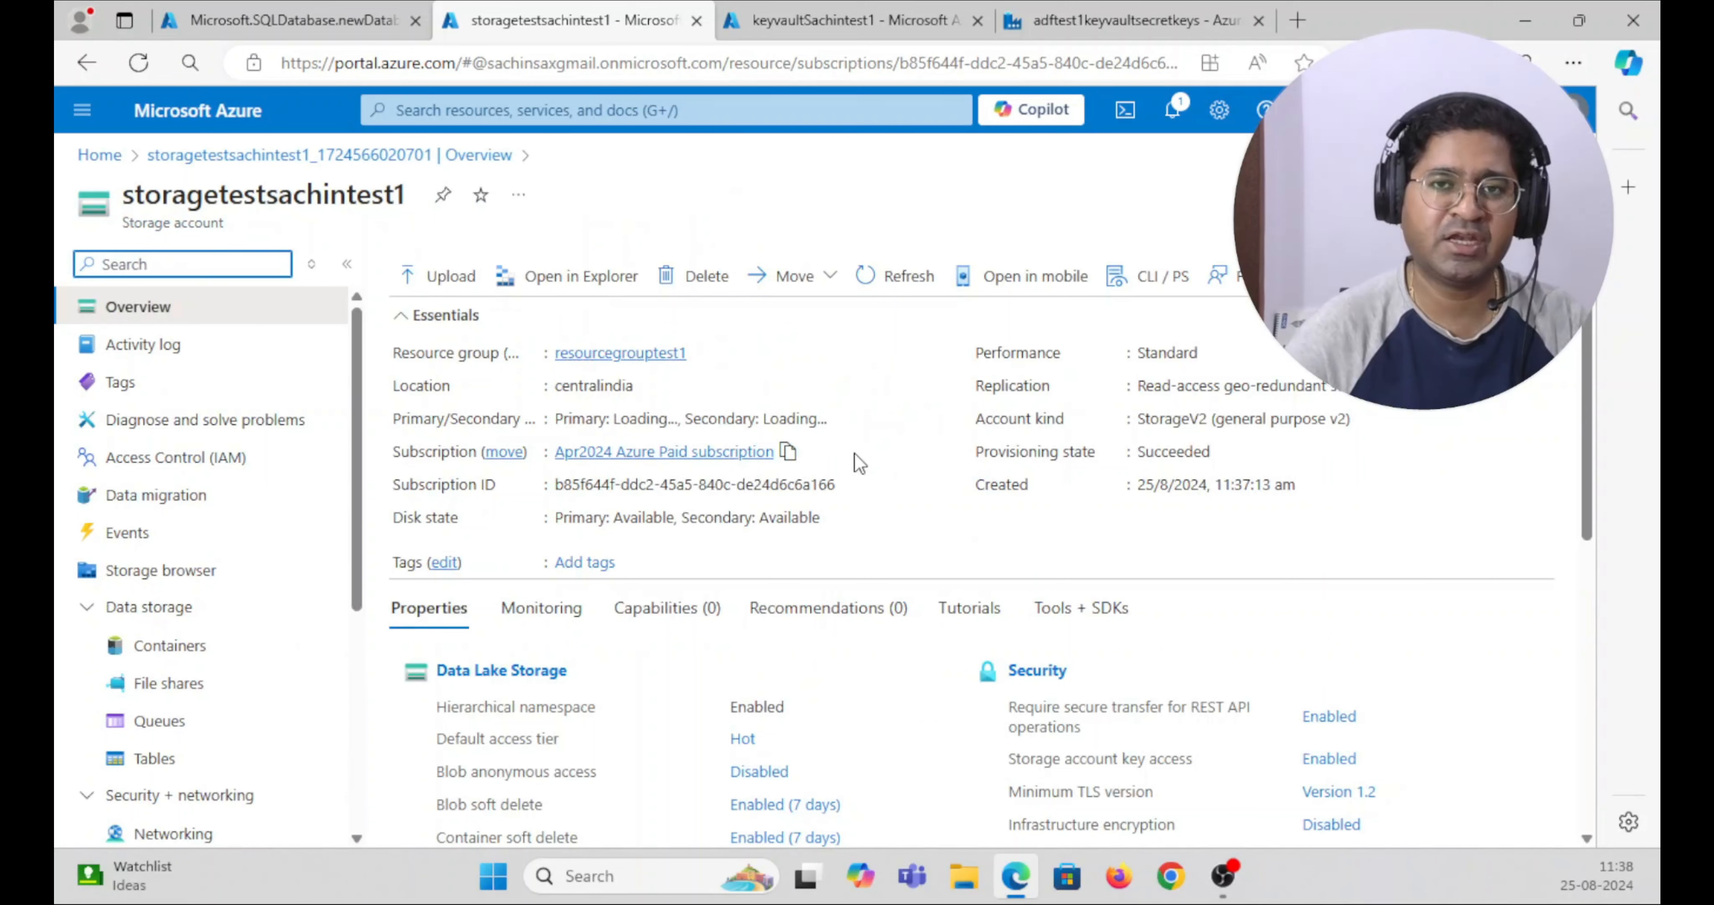
{"action": "scroll", "coordinate": [153, 602], "scroll_direction": "down", "scroll_amount": 2}
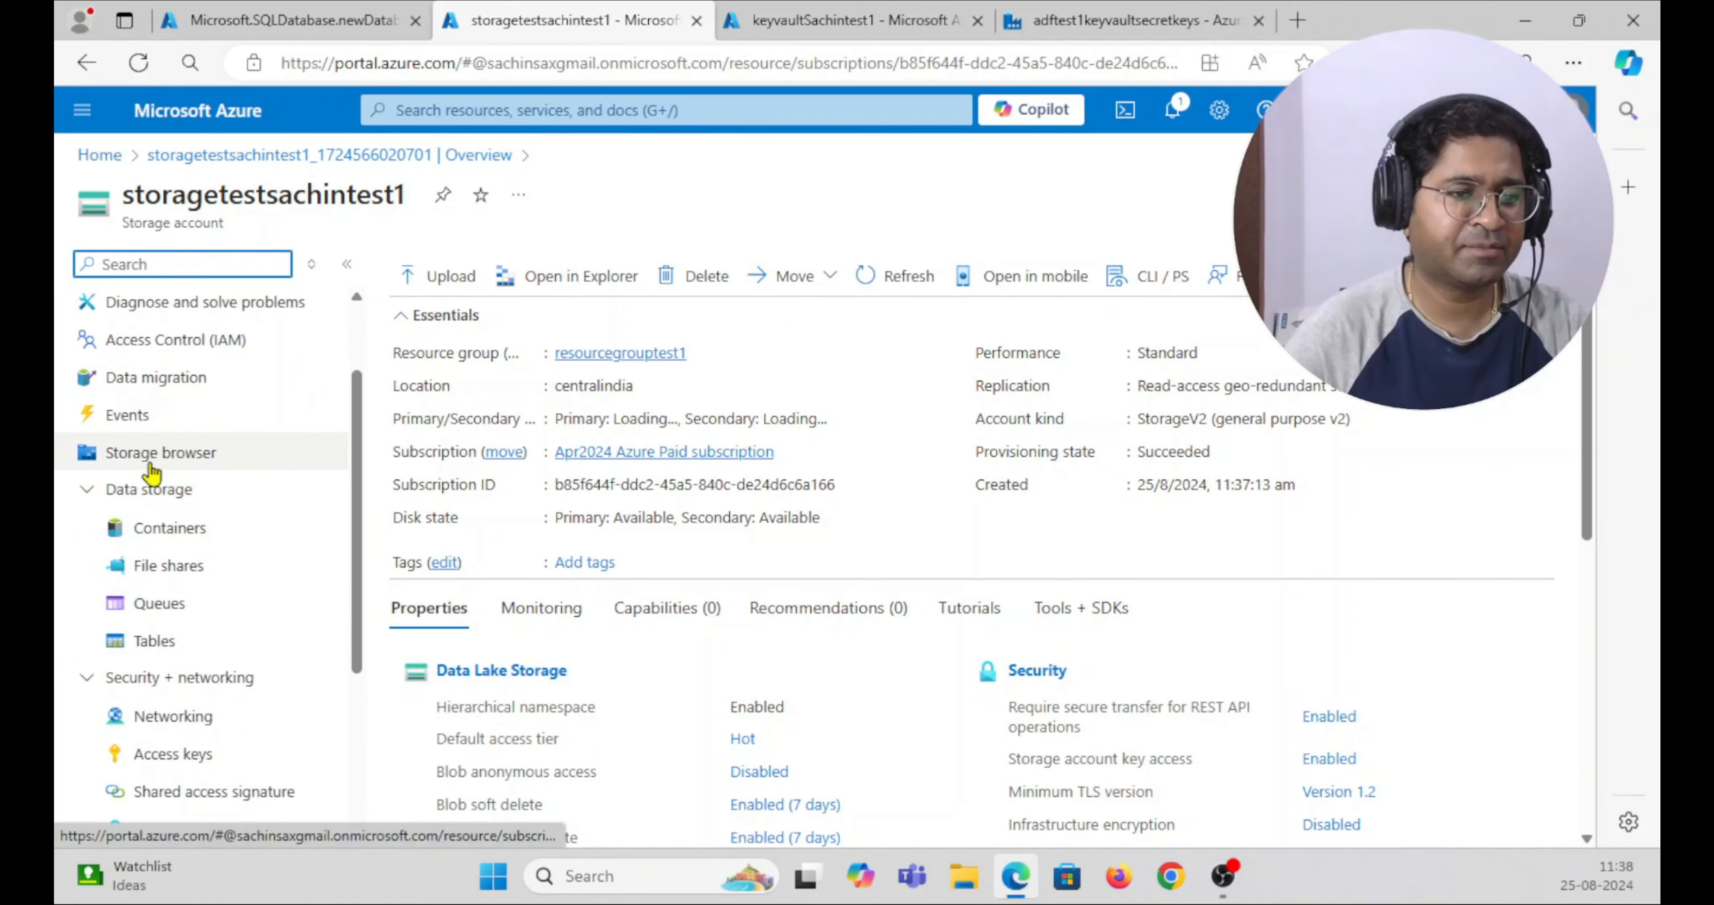
{"action": "left_click", "coordinate": [170, 530]}
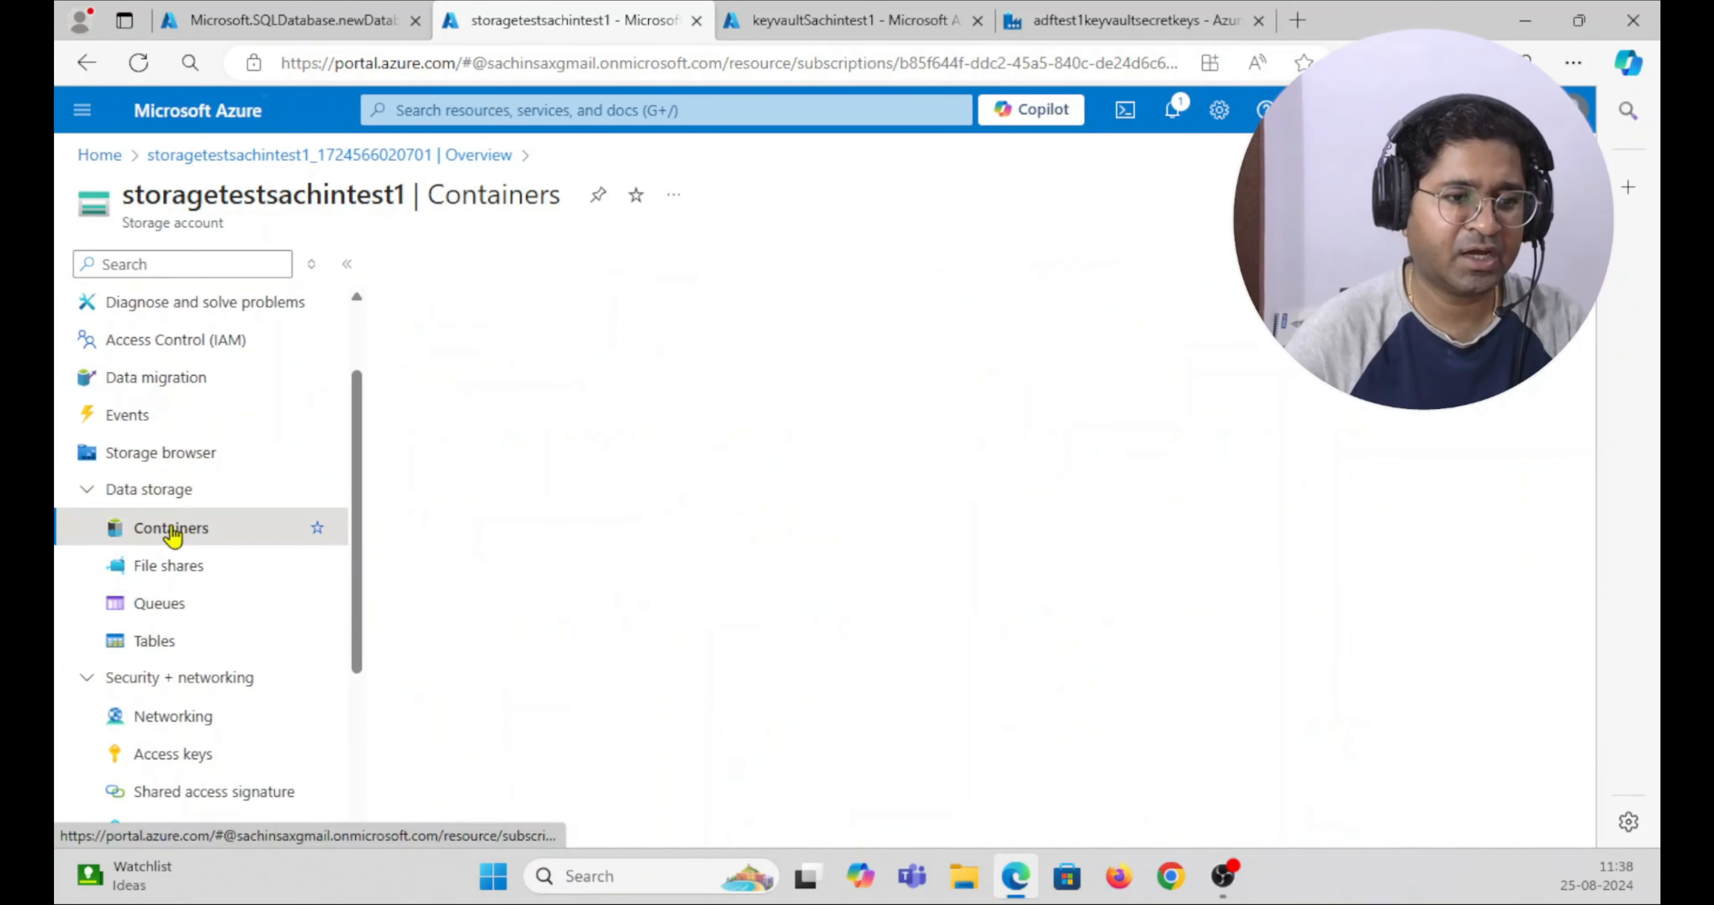
- Create a container named outputcontainer in the storage account
{"action": "left_click", "coordinate": [467, 270]}
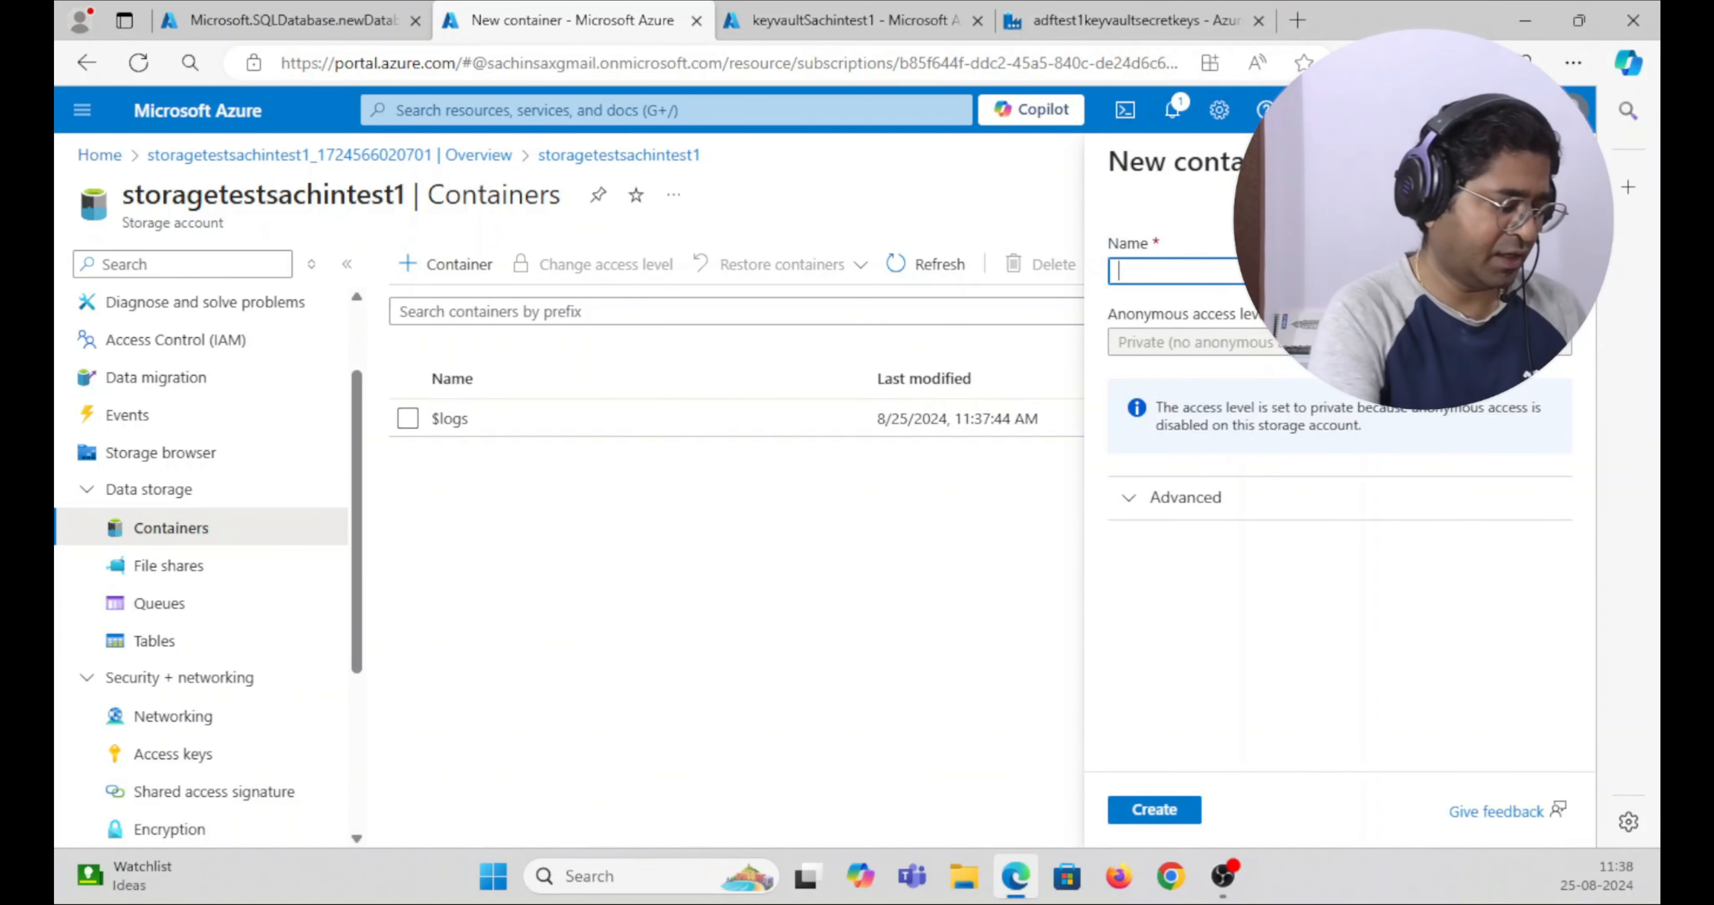
{"action": "type", "text": "o"}
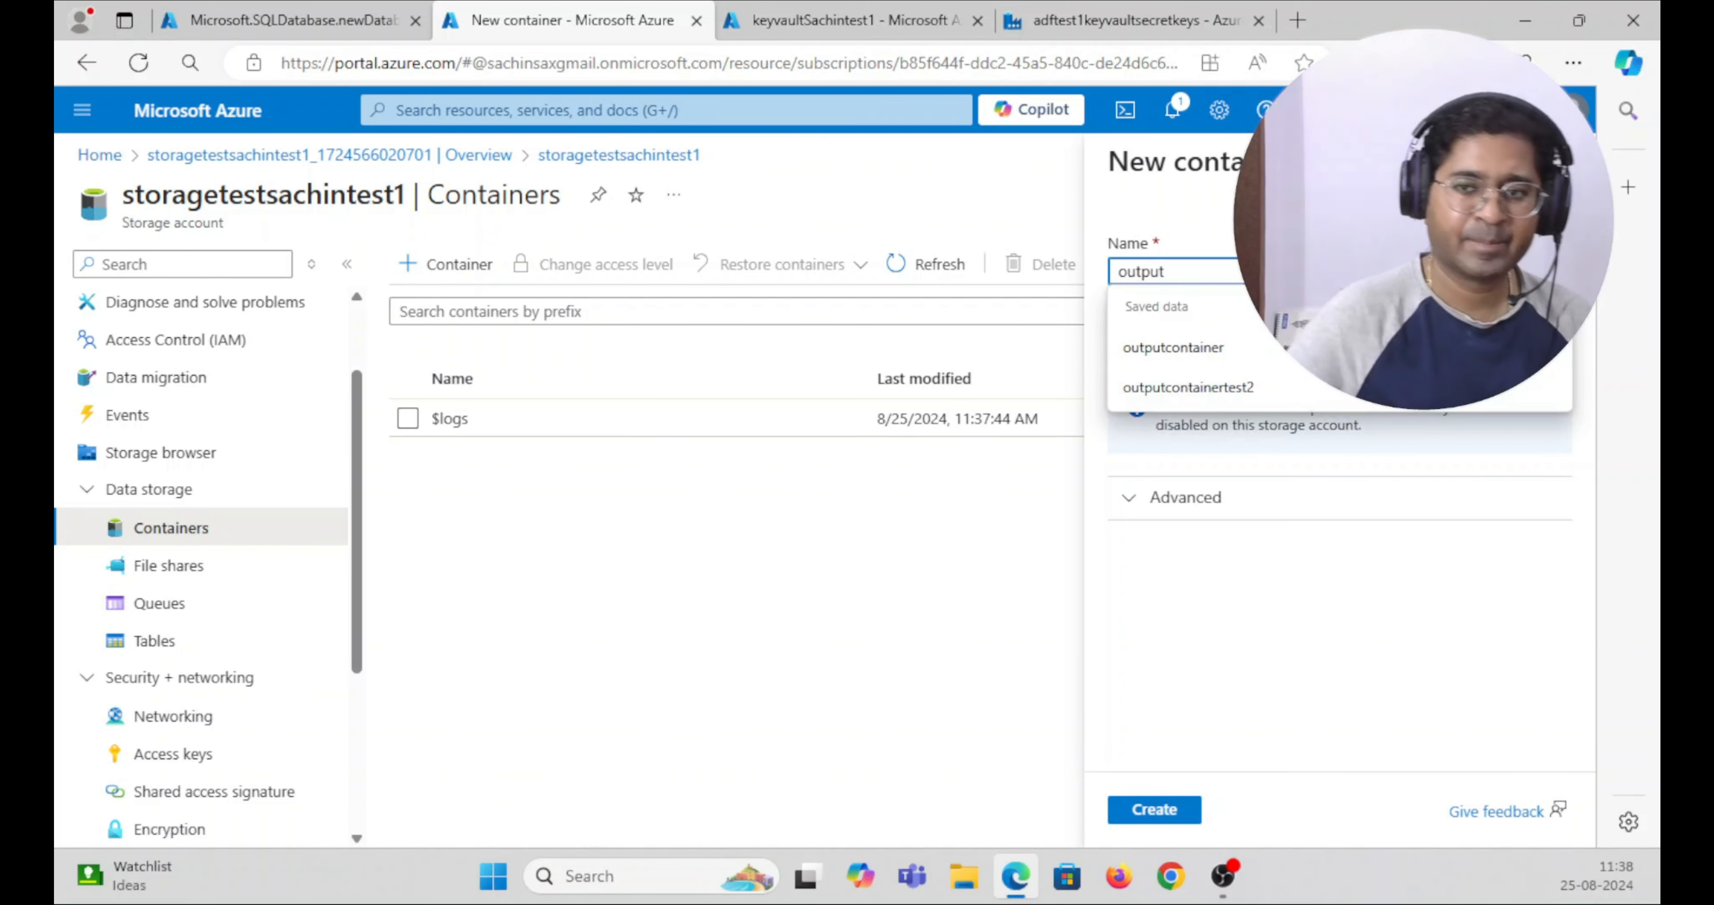
{"action": "type", "text": "utput"}
{"action": "left_click", "coordinate": [1173, 346]}
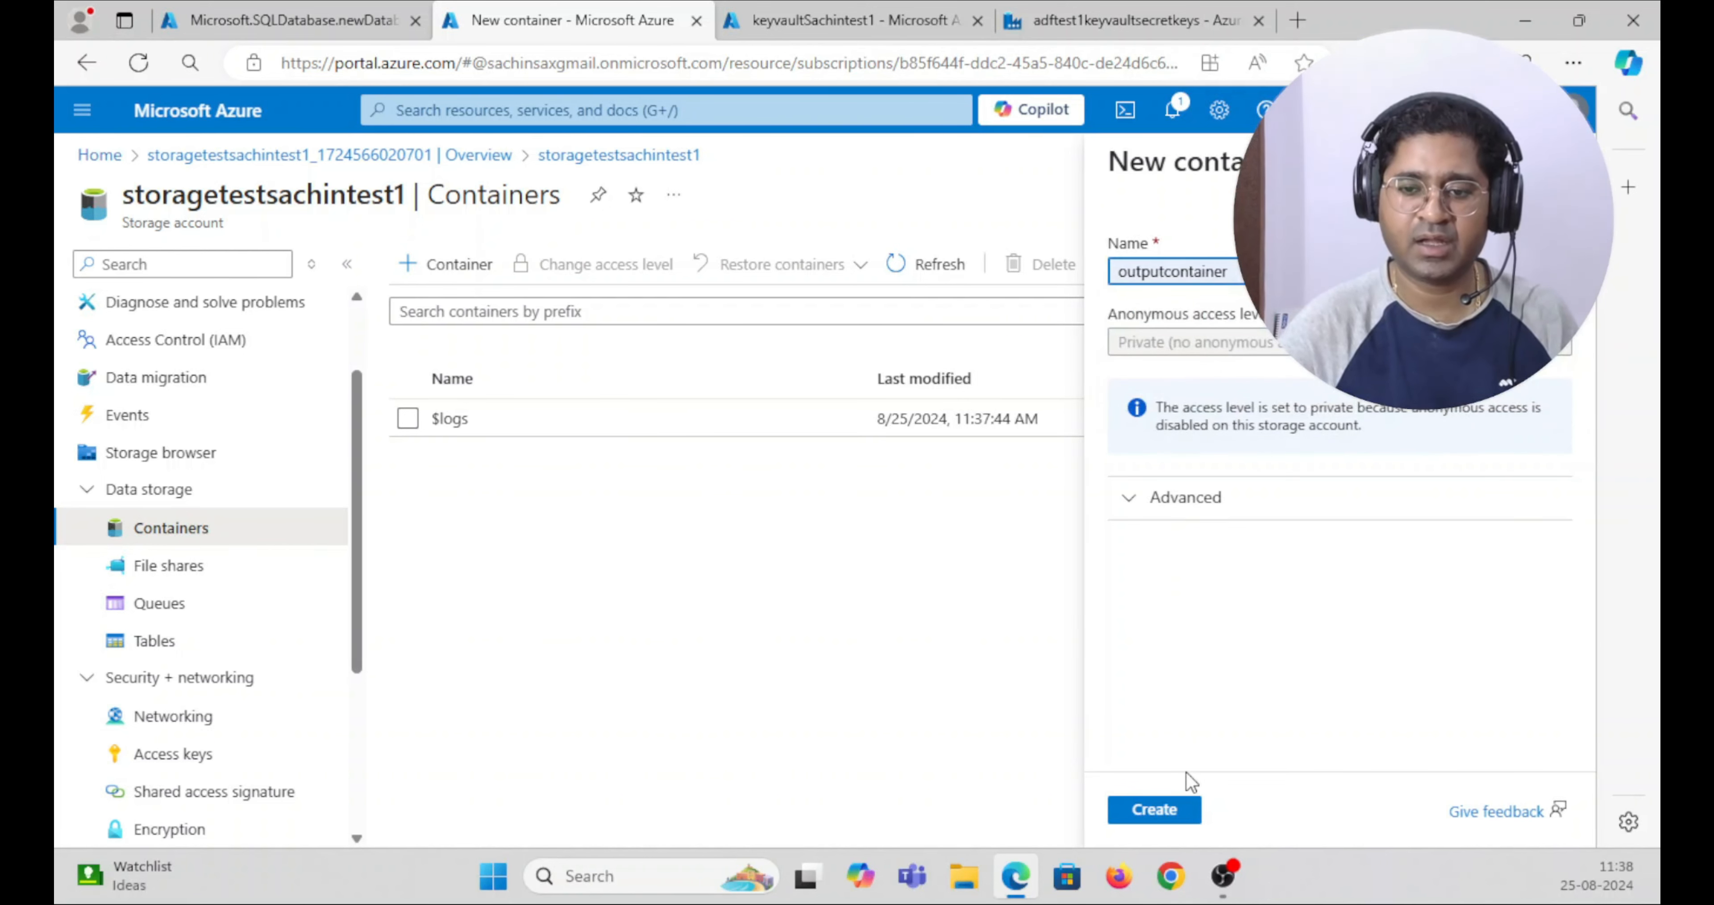
{"action": "left_click", "coordinate": [1157, 809]}
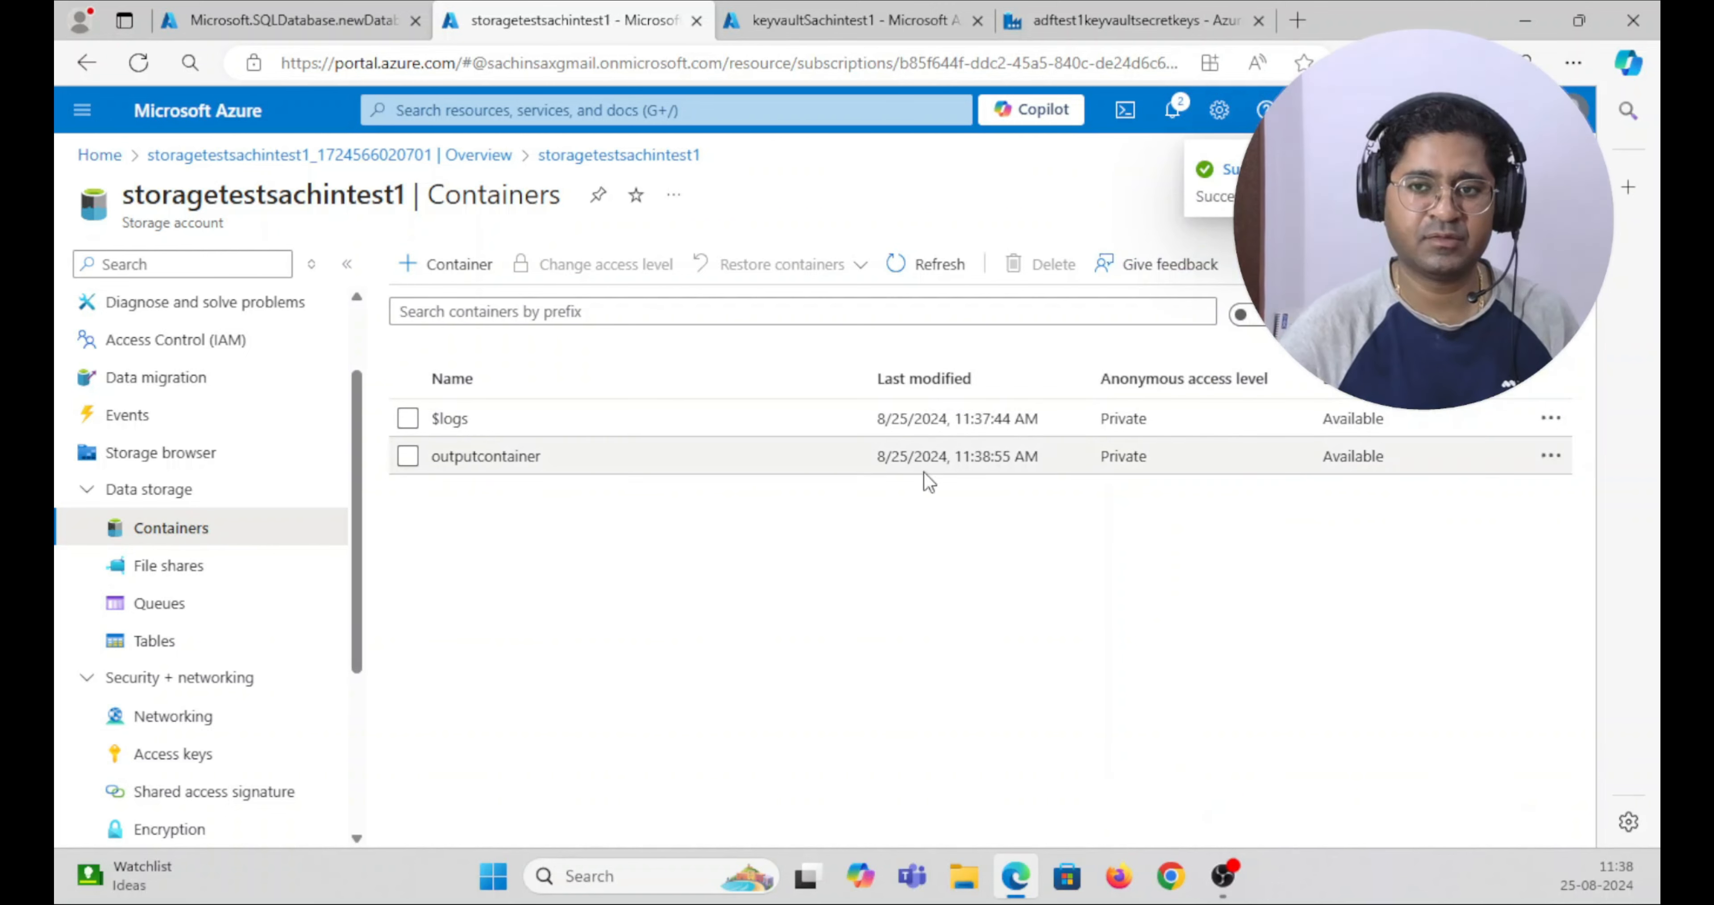
- Add a directory named outputdirectory inside outputcontainer and open it
{"action": "left_click", "coordinate": [476, 459]}
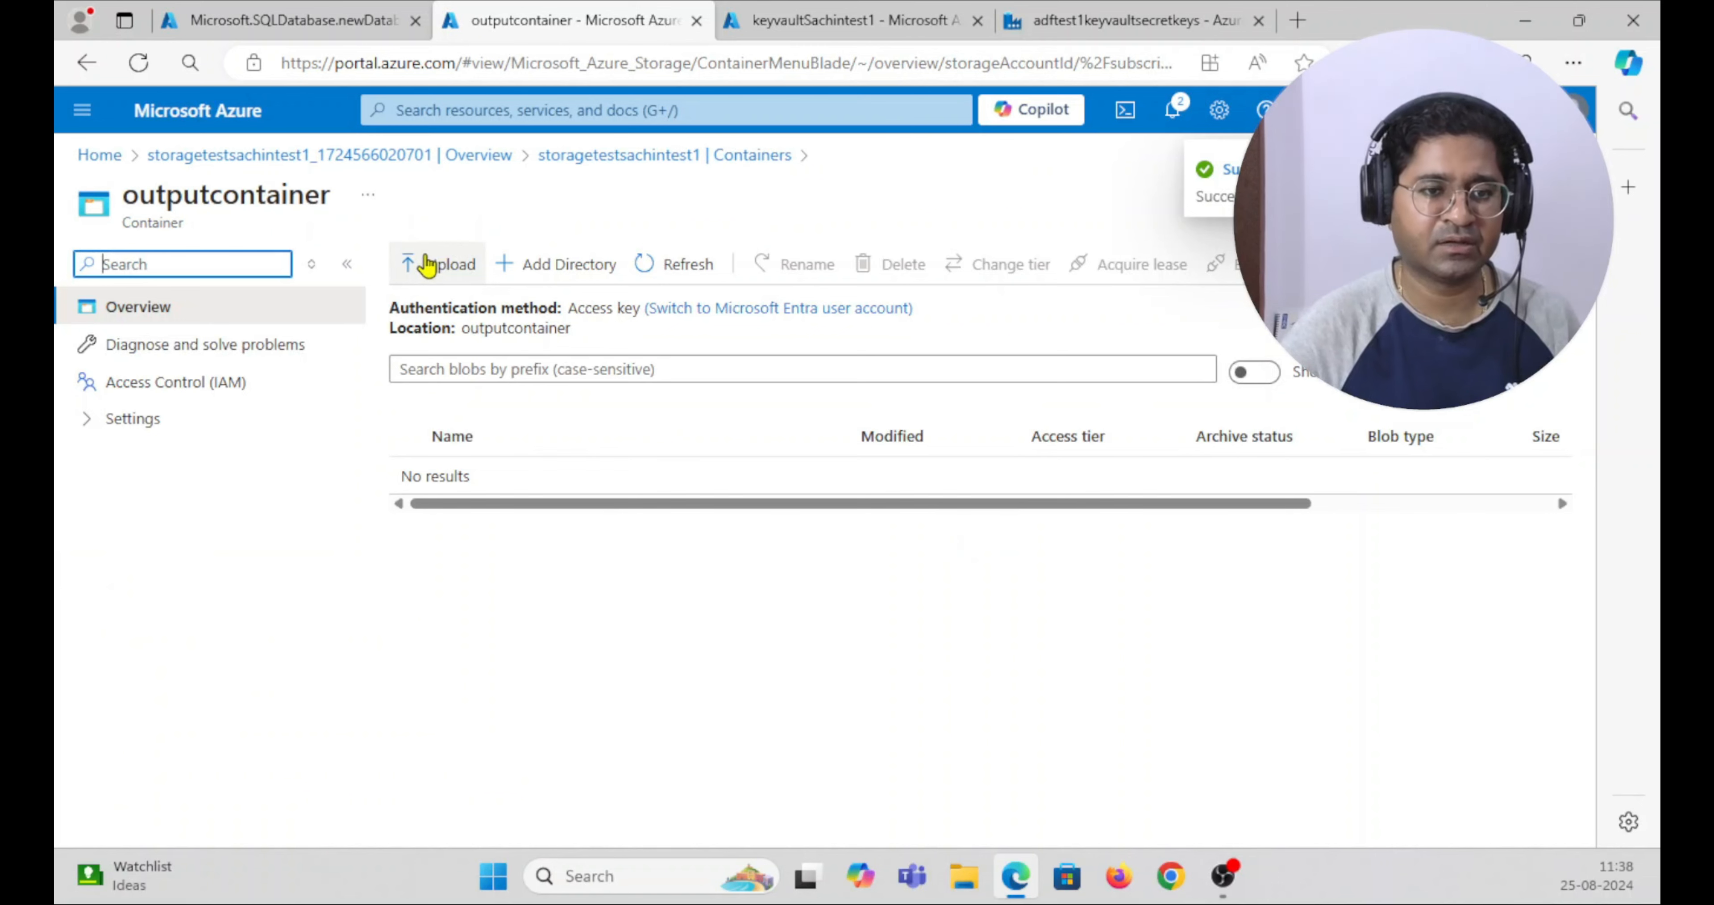
{"action": "left_click", "coordinate": [437, 261]}
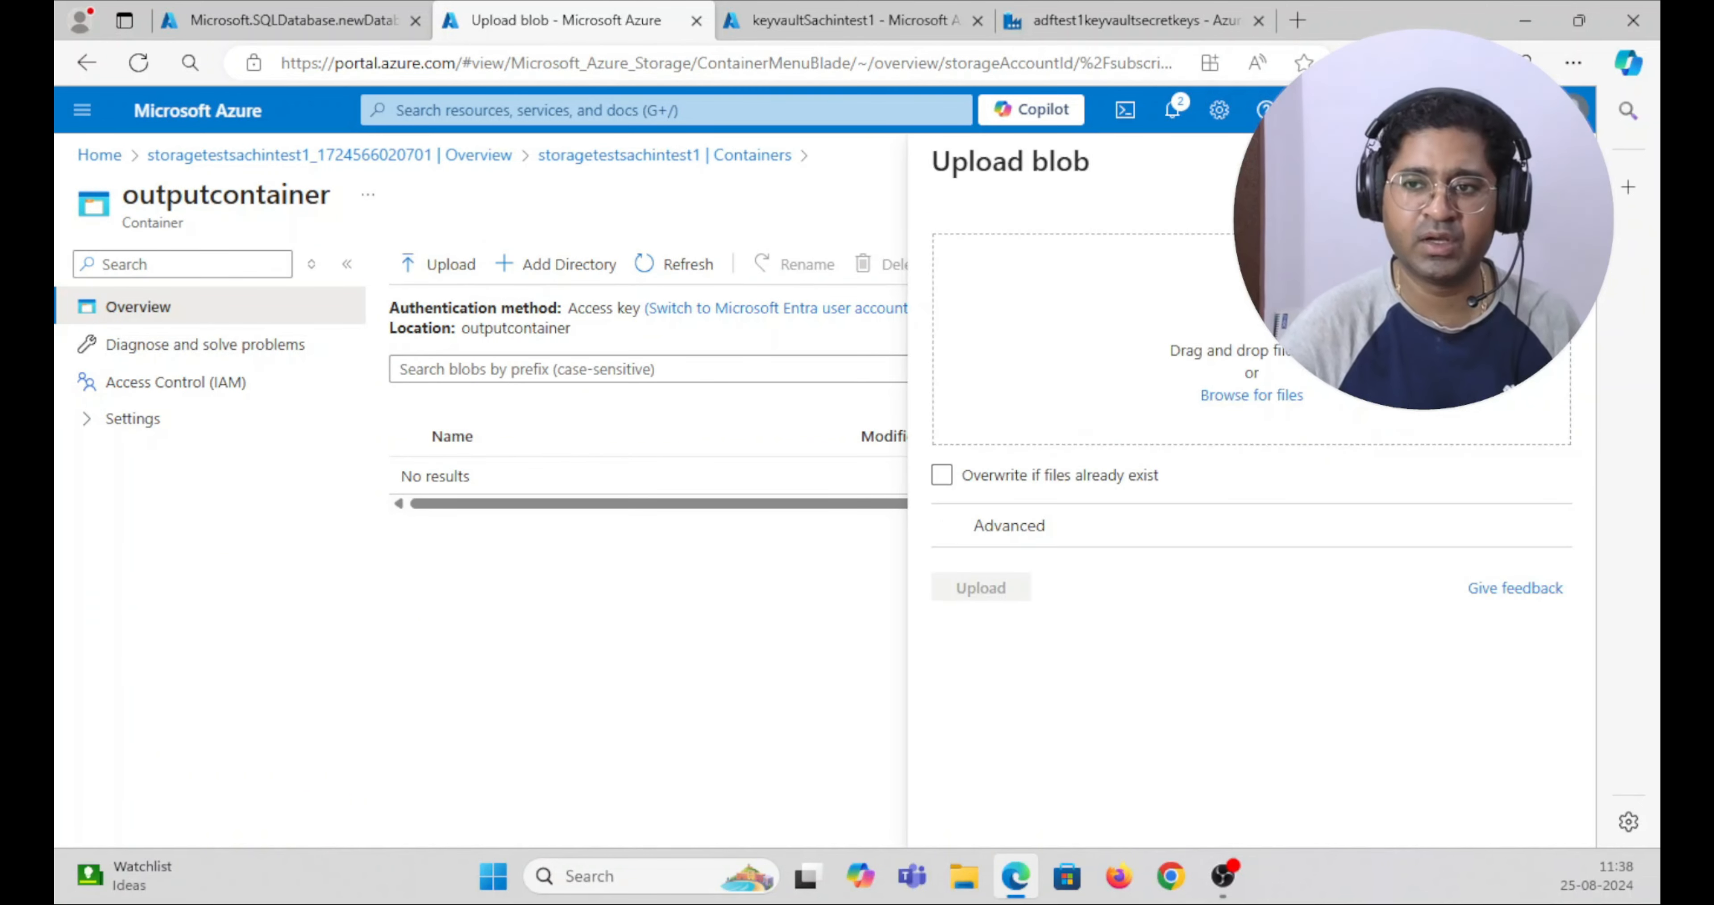
{"action": "left_click", "coordinate": [1572, 164]}
{"action": "left_click", "coordinate": [551, 273]}
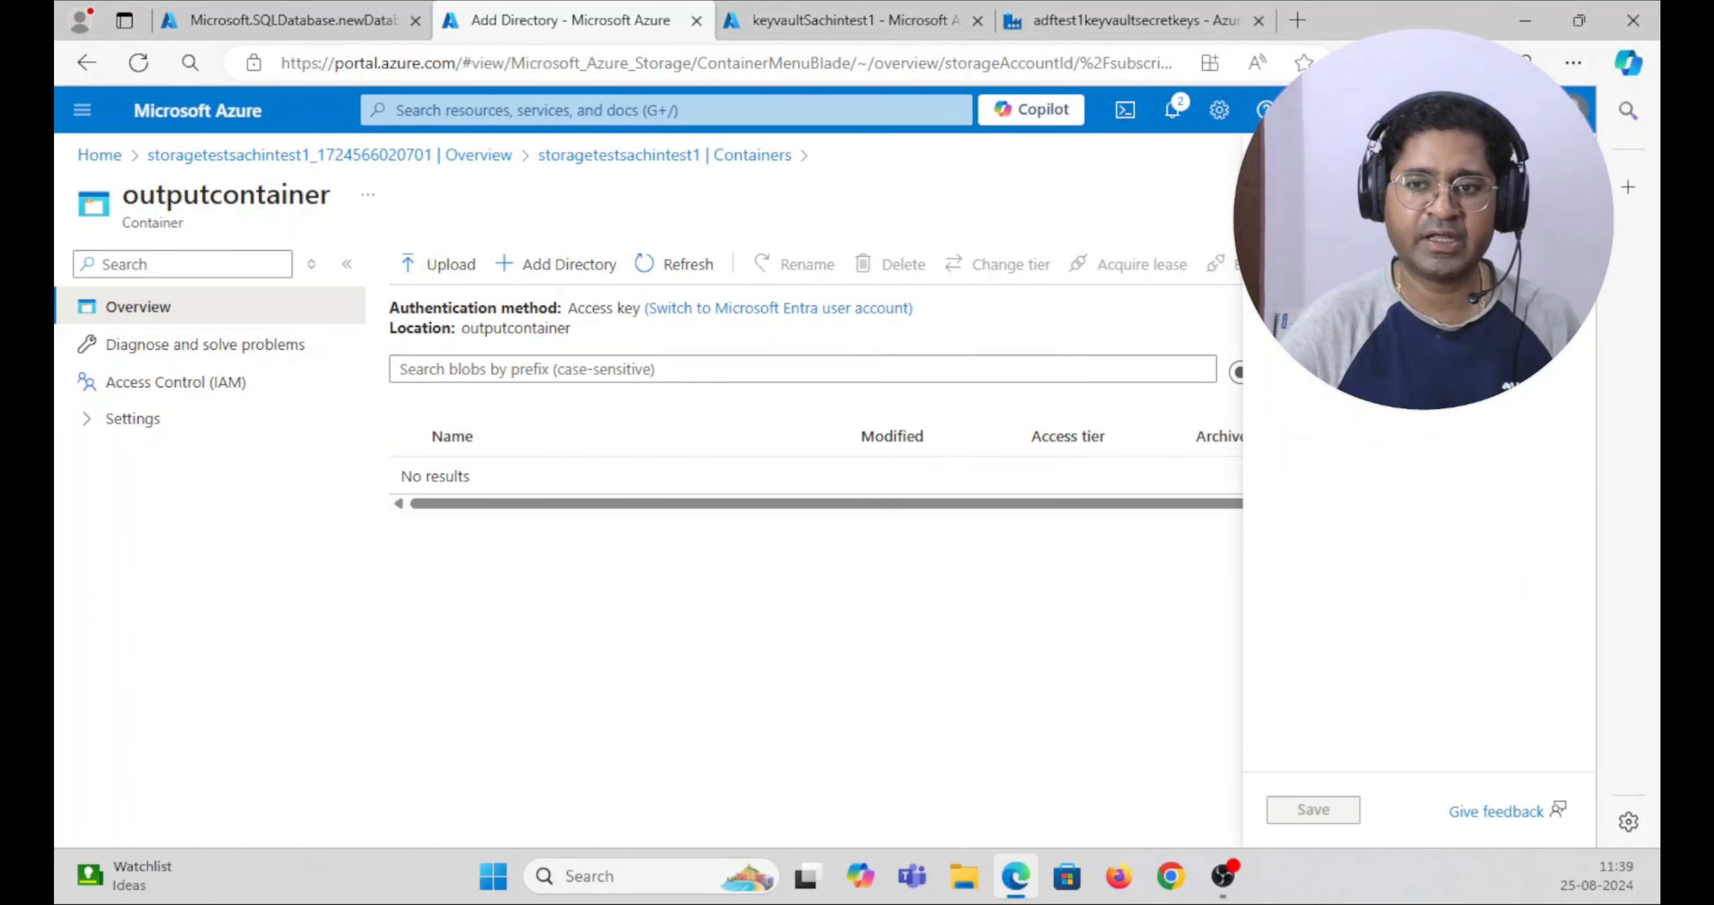
{"action": "type", "text": "o"}
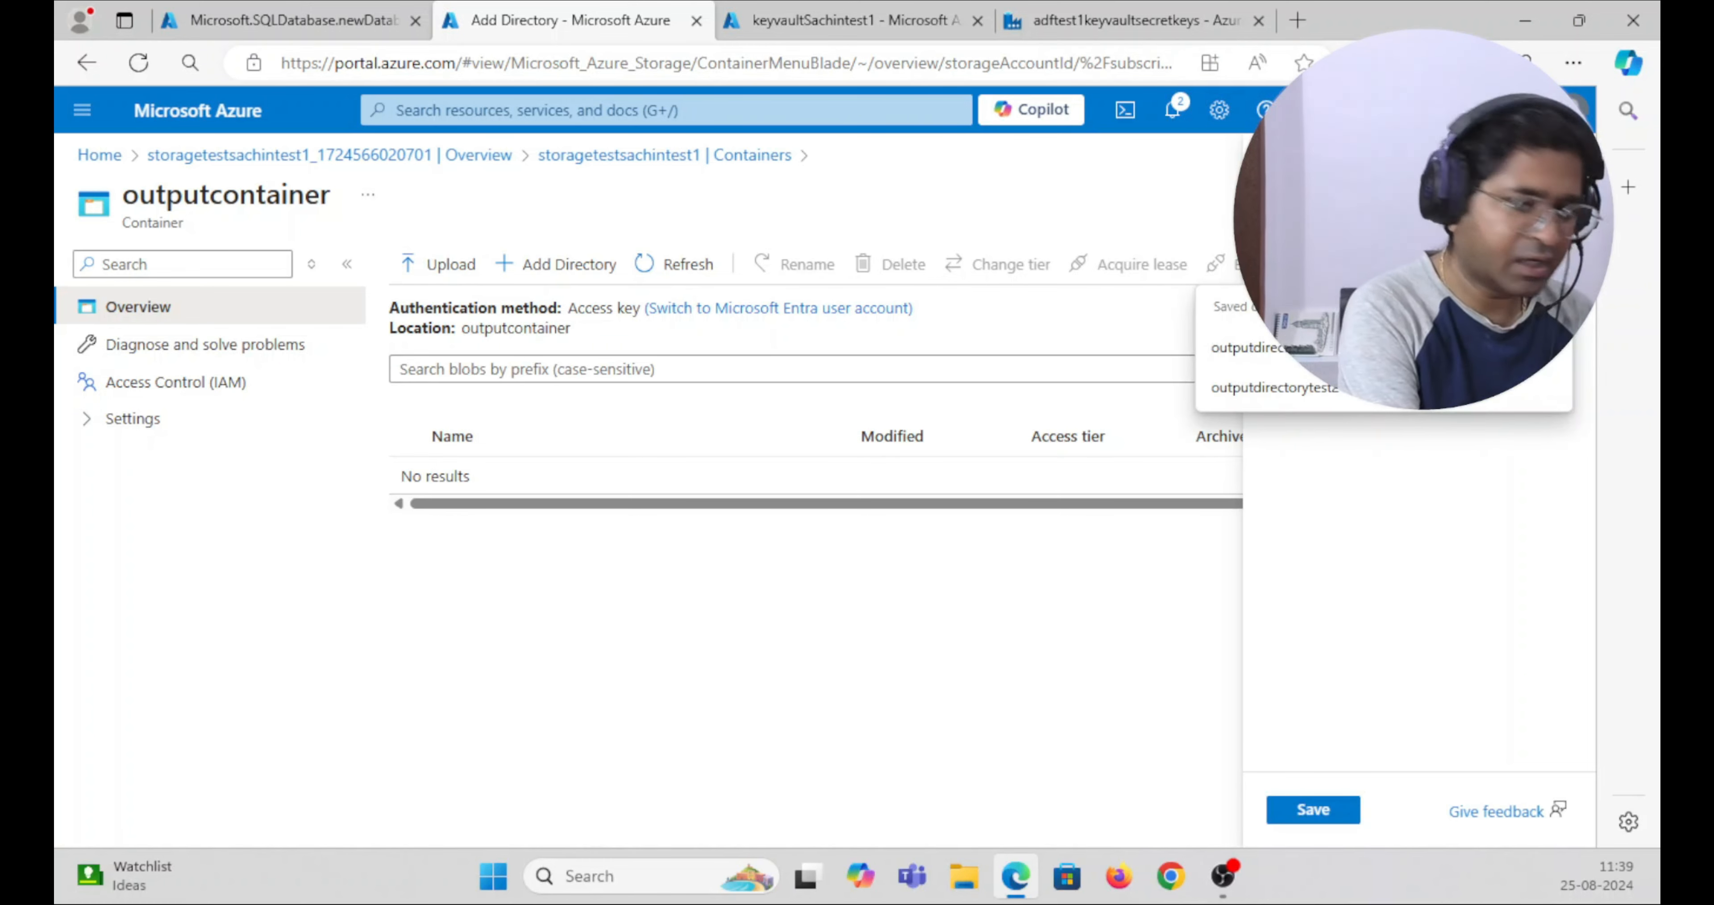
{"action": "left_click", "coordinate": [1278, 353]}
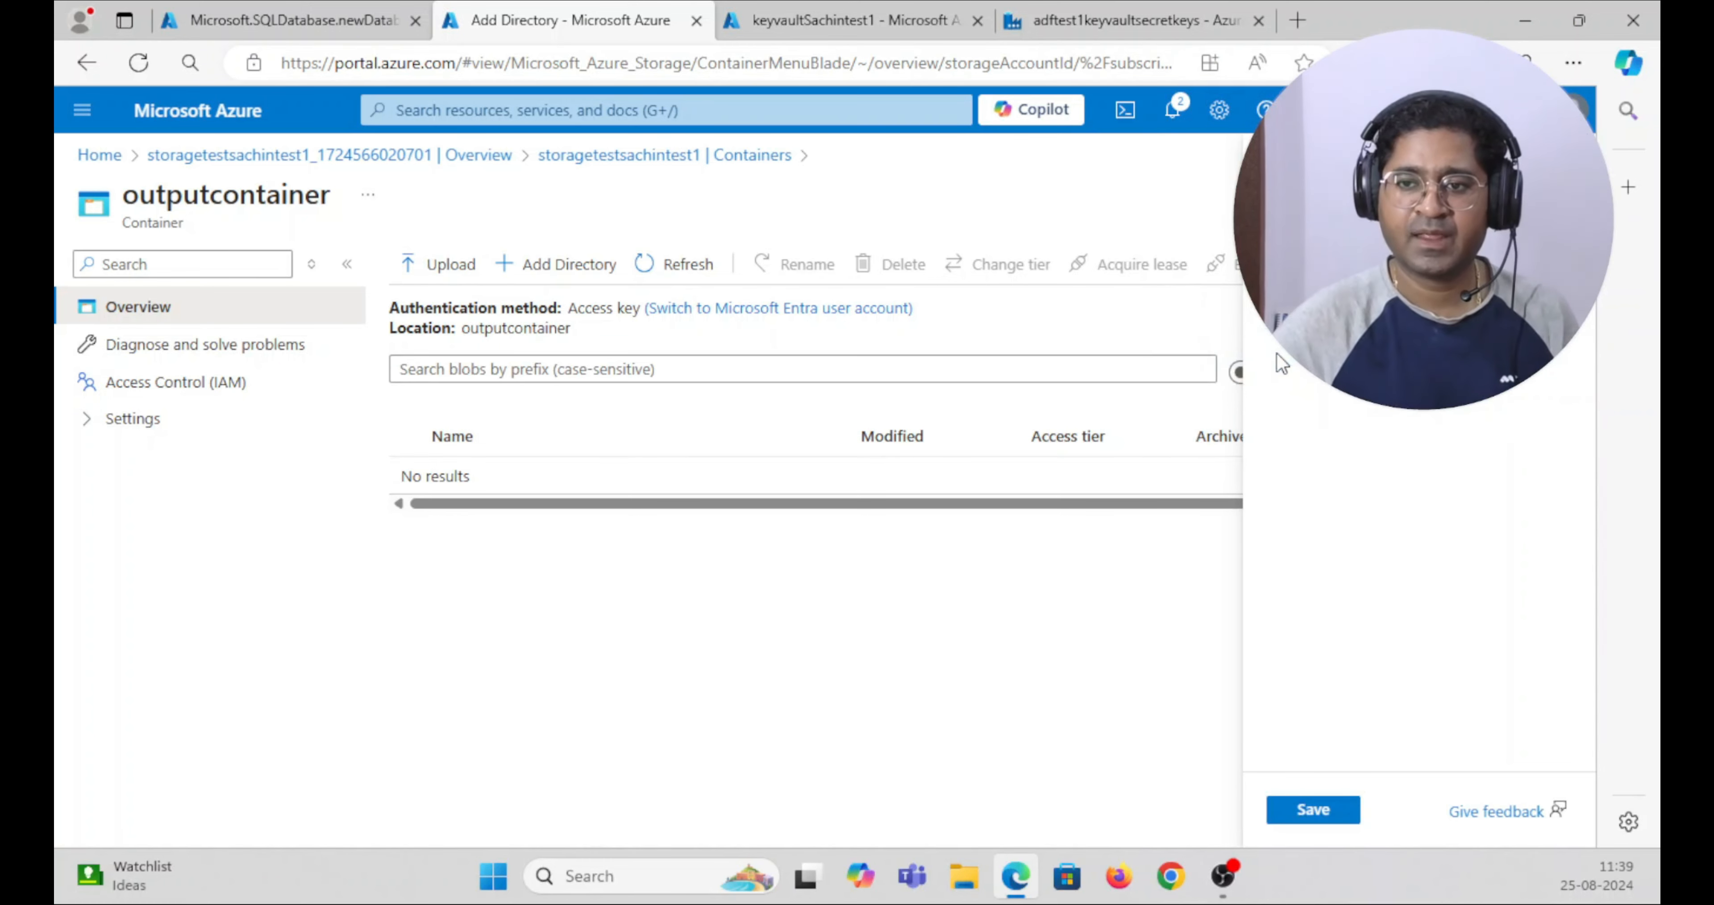
{"action": "left_click", "coordinate": [1325, 809]}
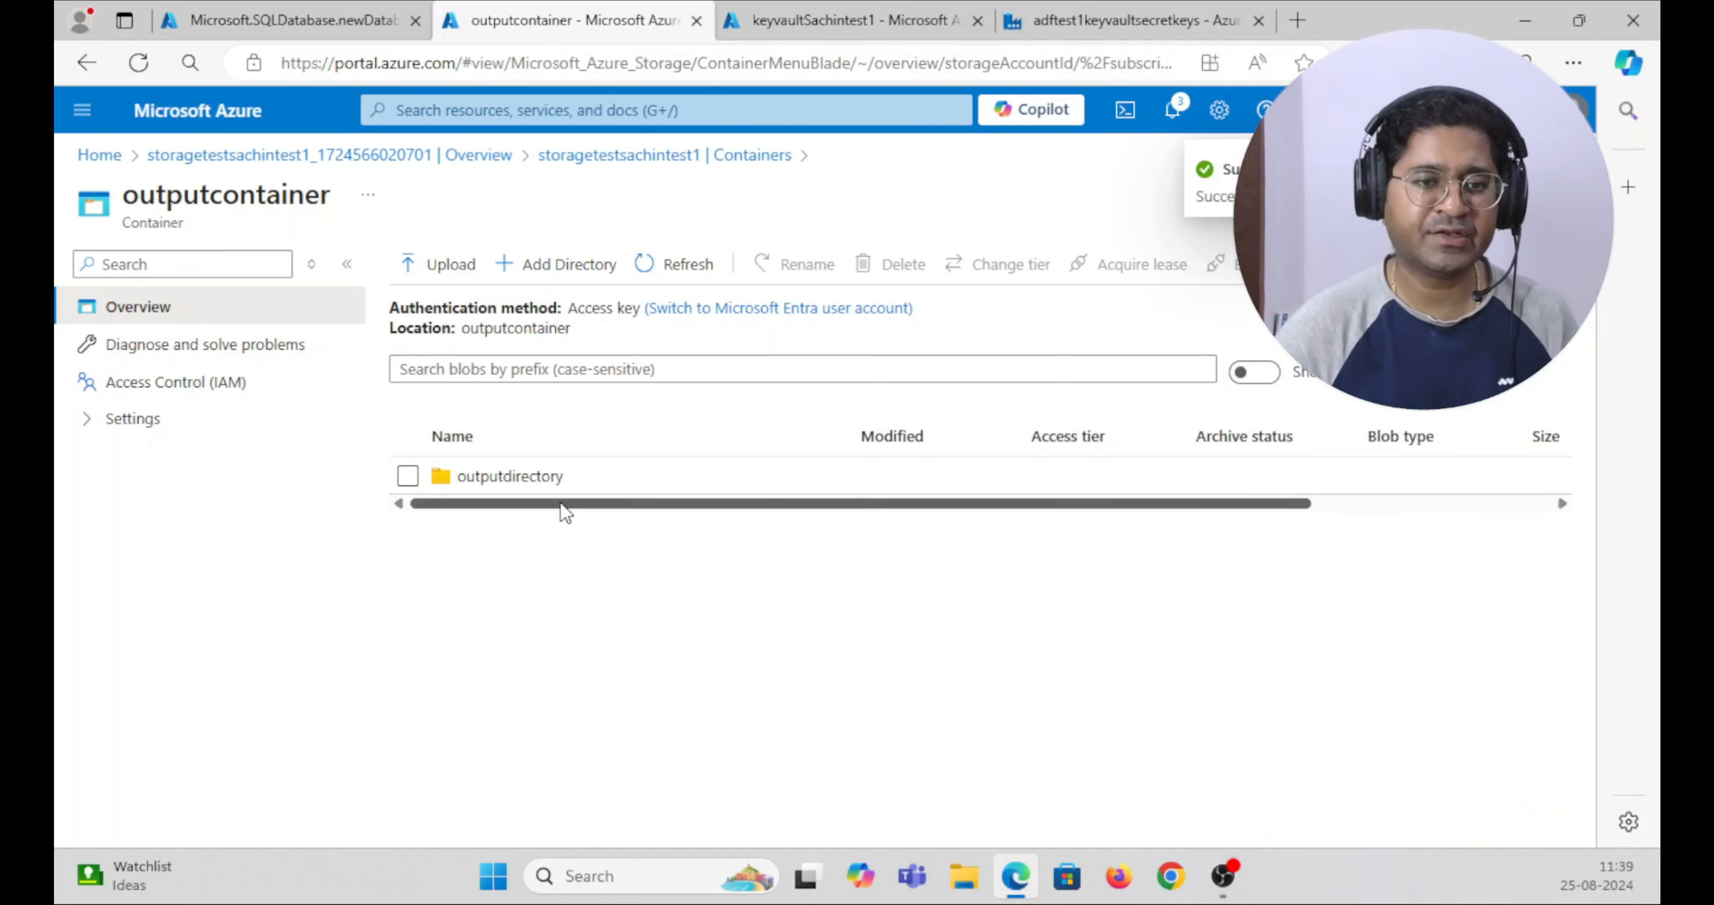
{"action": "left_click", "coordinate": [459, 478]}
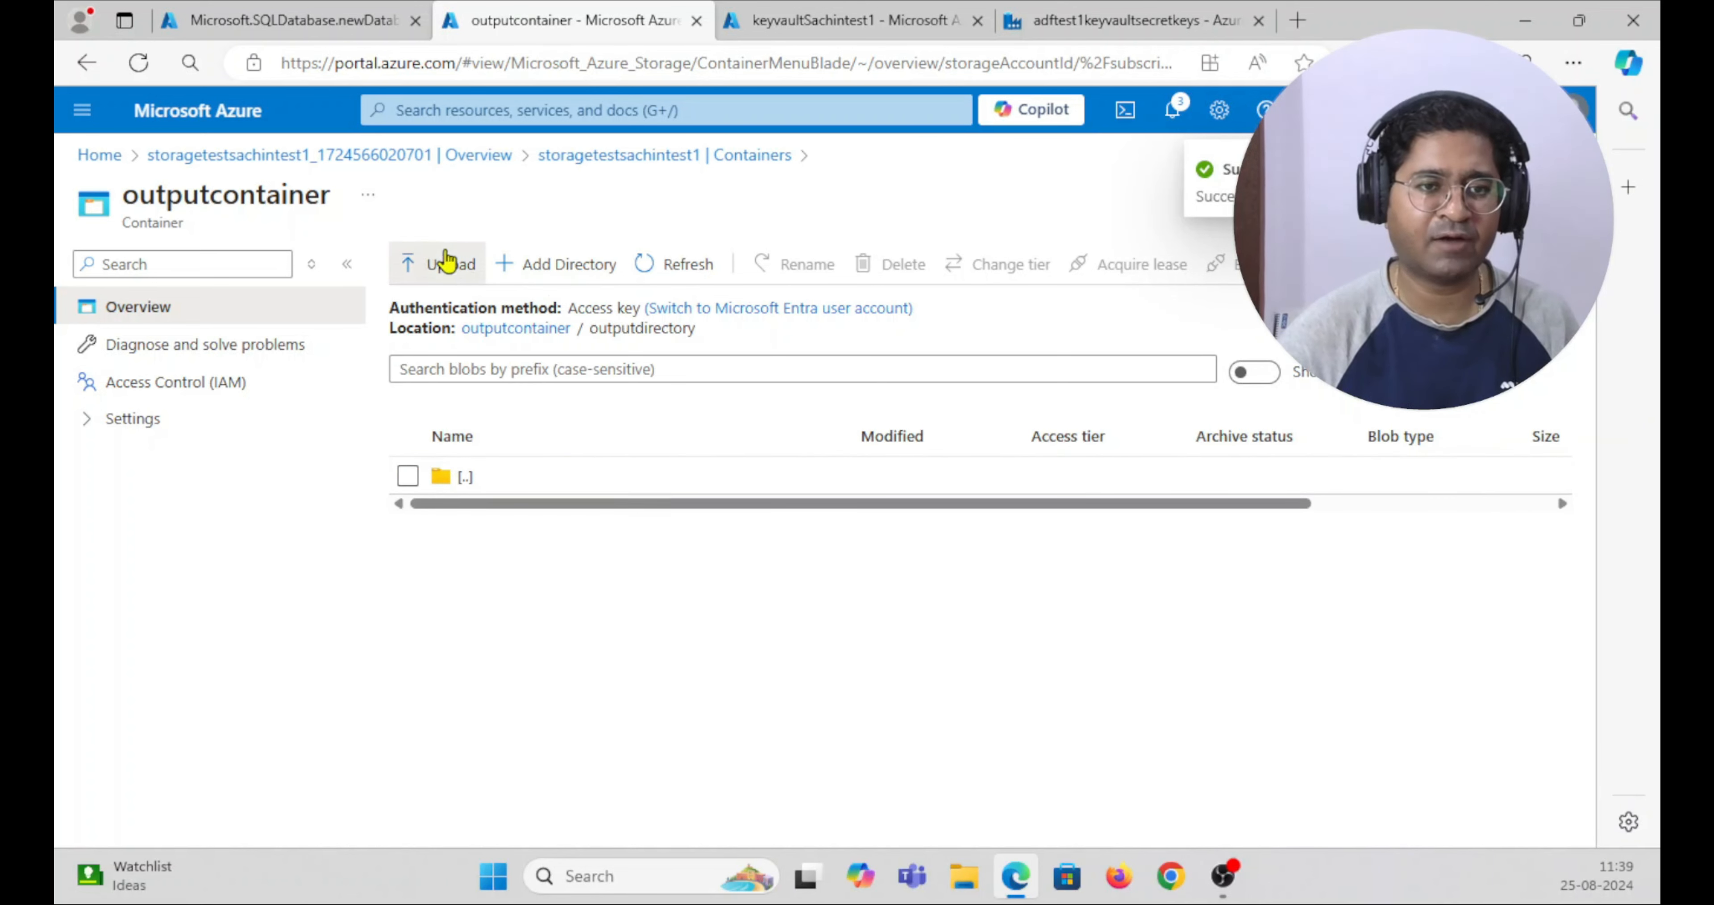
{"action": "left_click", "coordinate": [447, 262]}
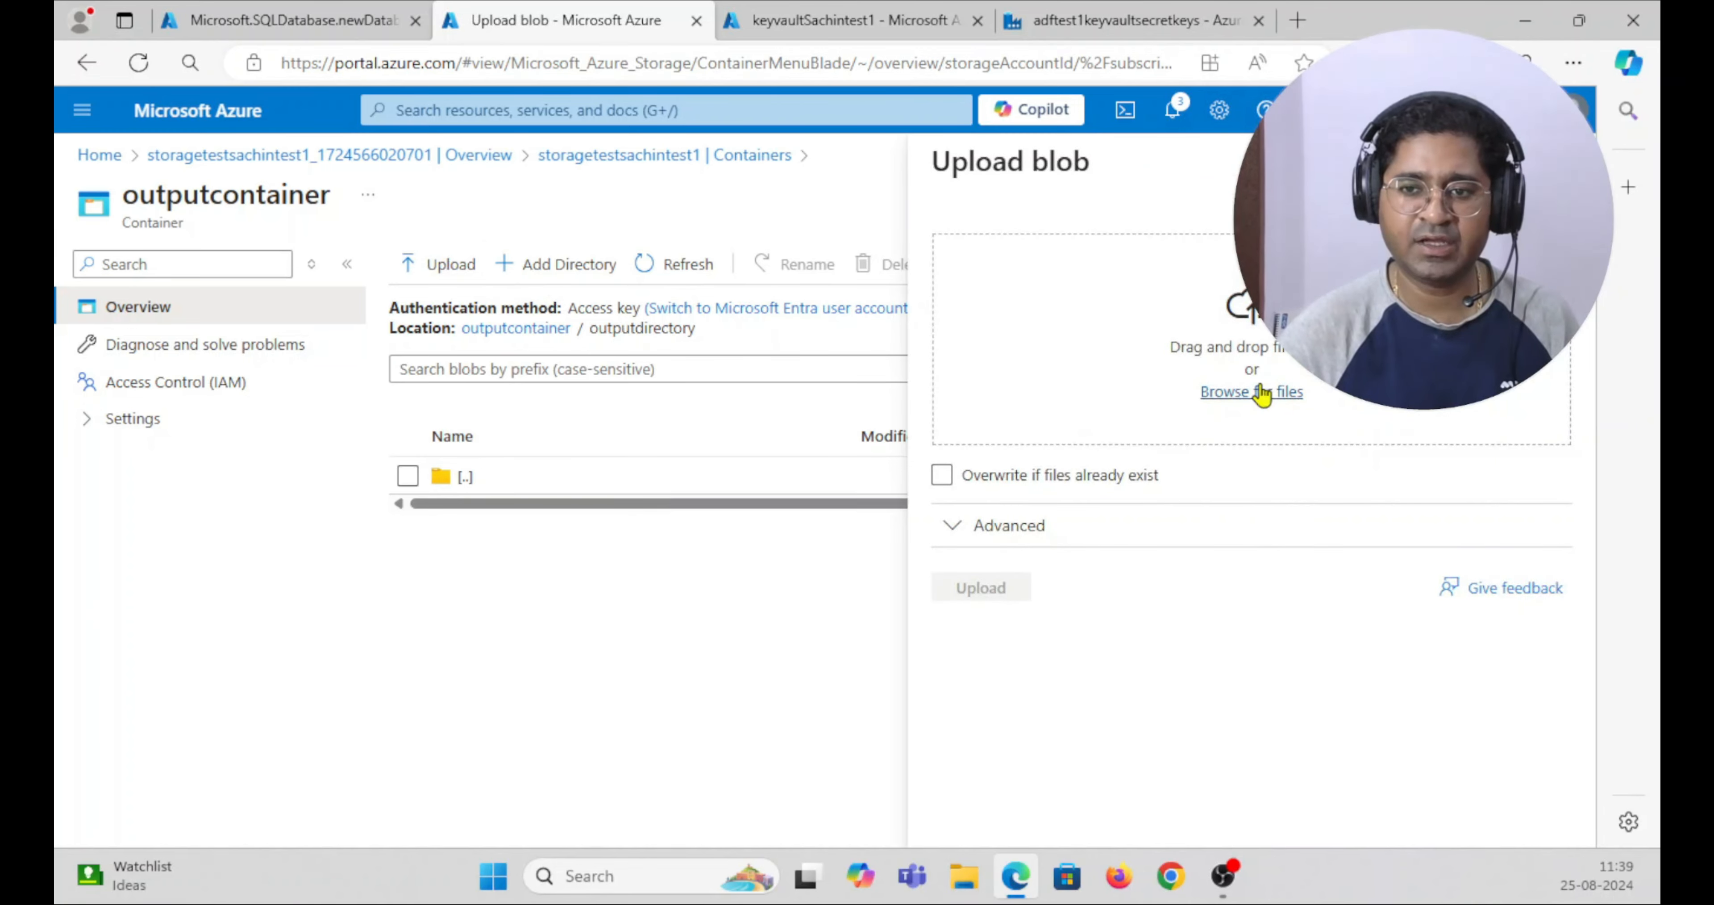
{"action": "left_click", "coordinate": [1264, 390]}
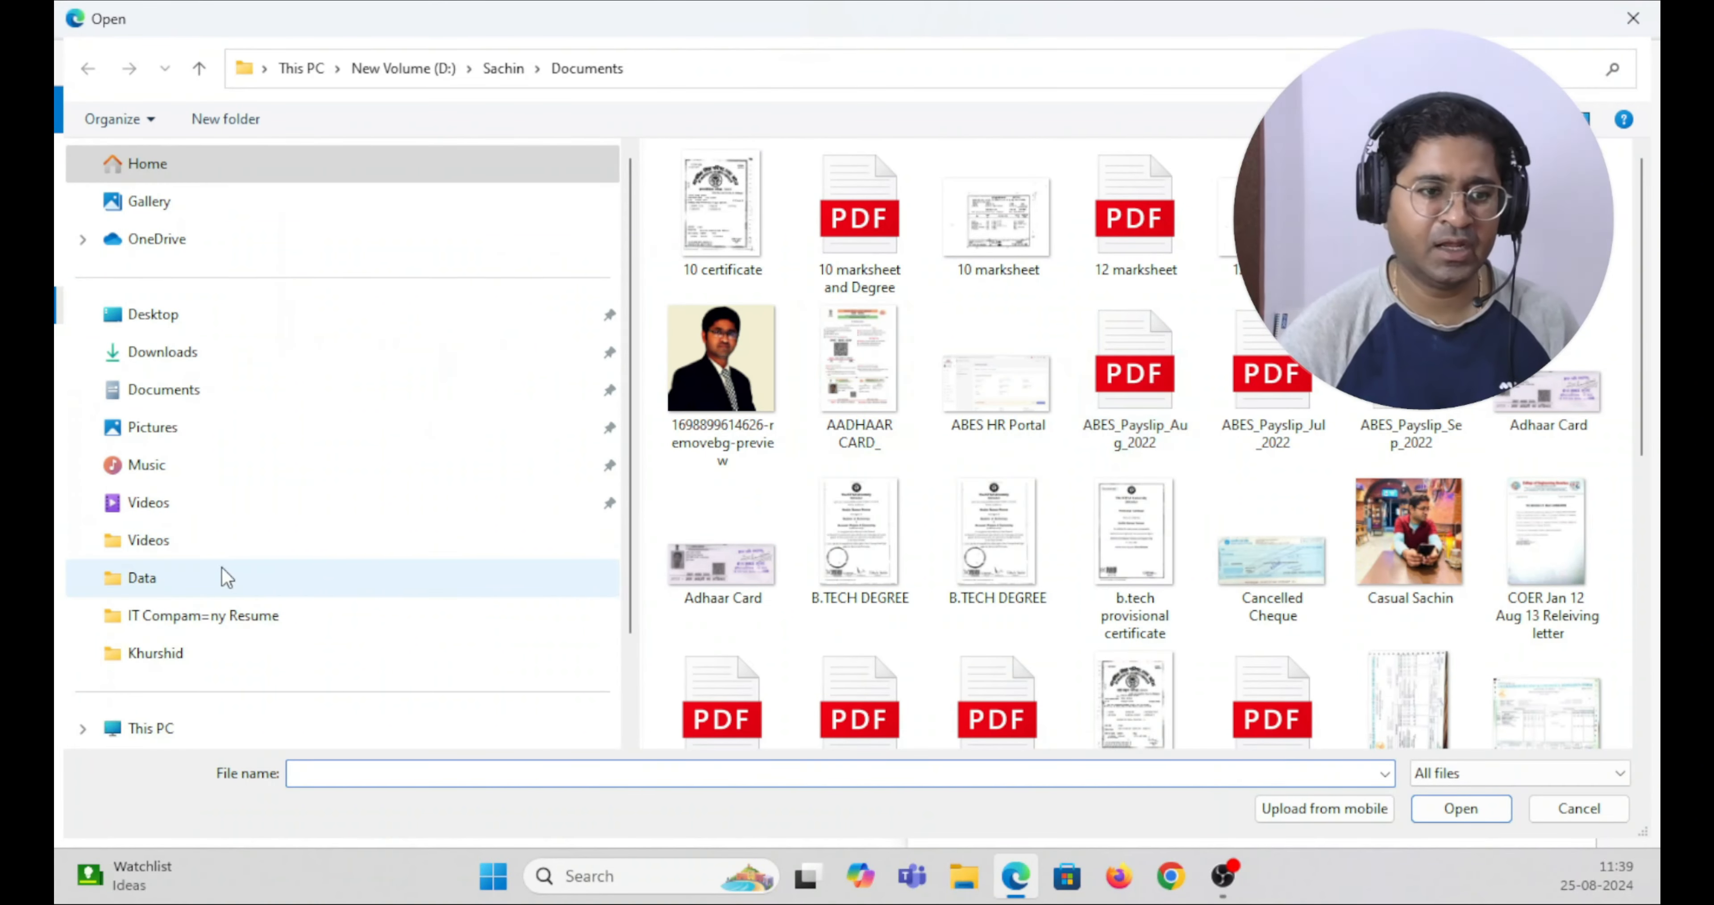
{"action": "left_click", "coordinate": [200, 578]}
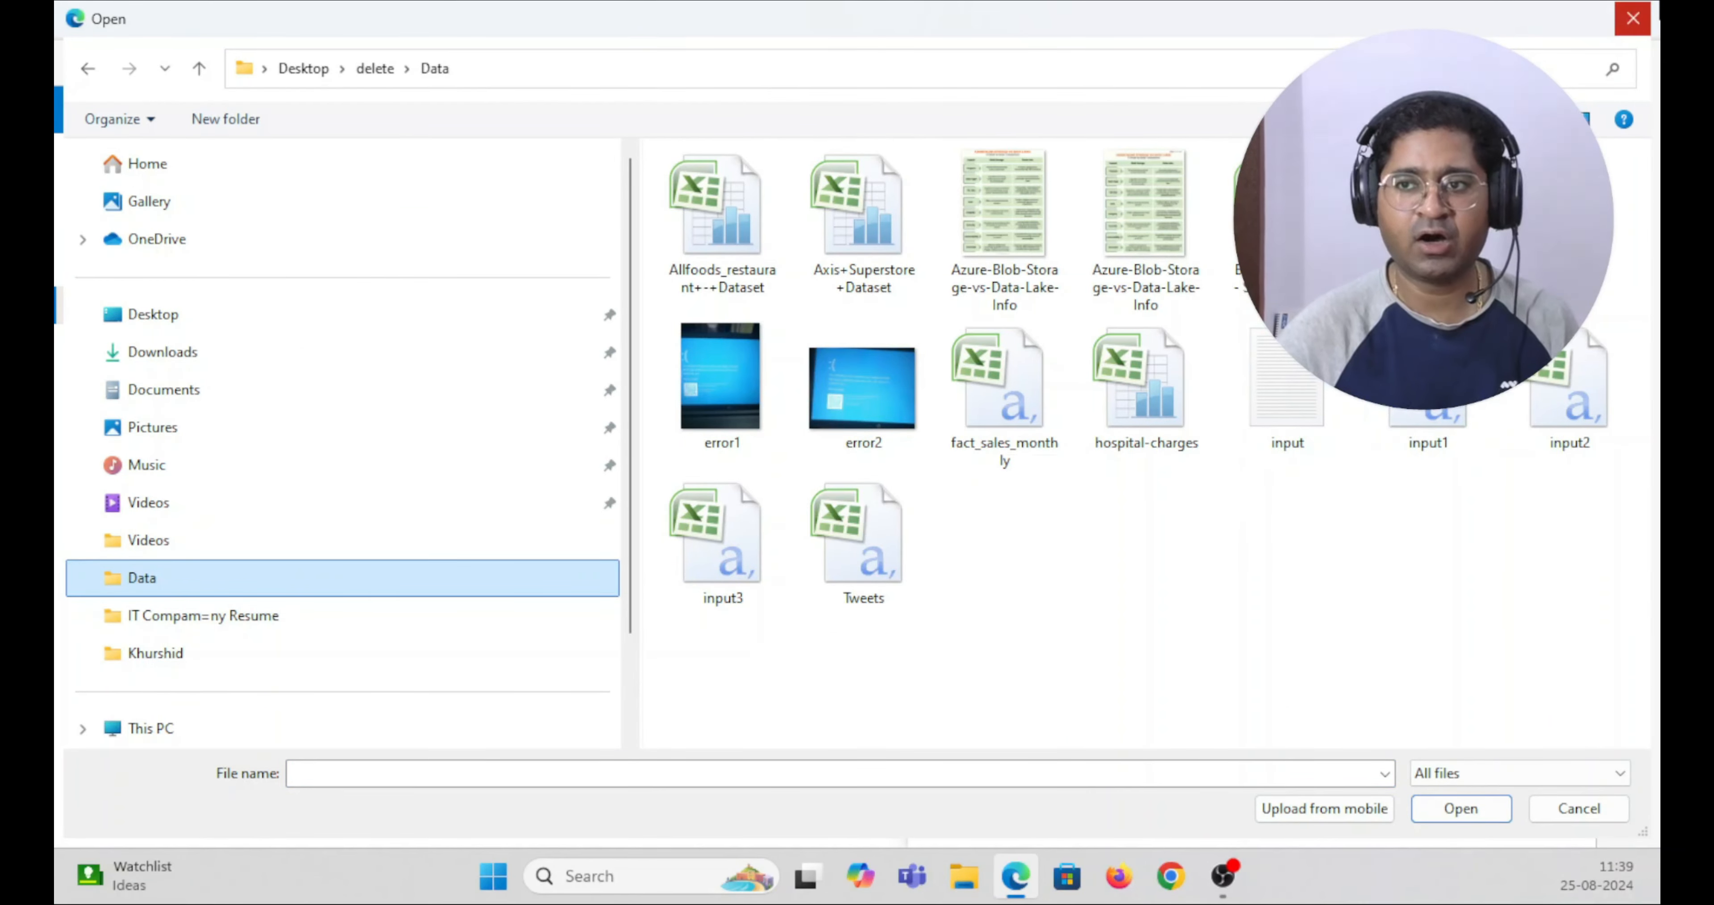
{"action": "left_click", "coordinate": [1633, 18]}
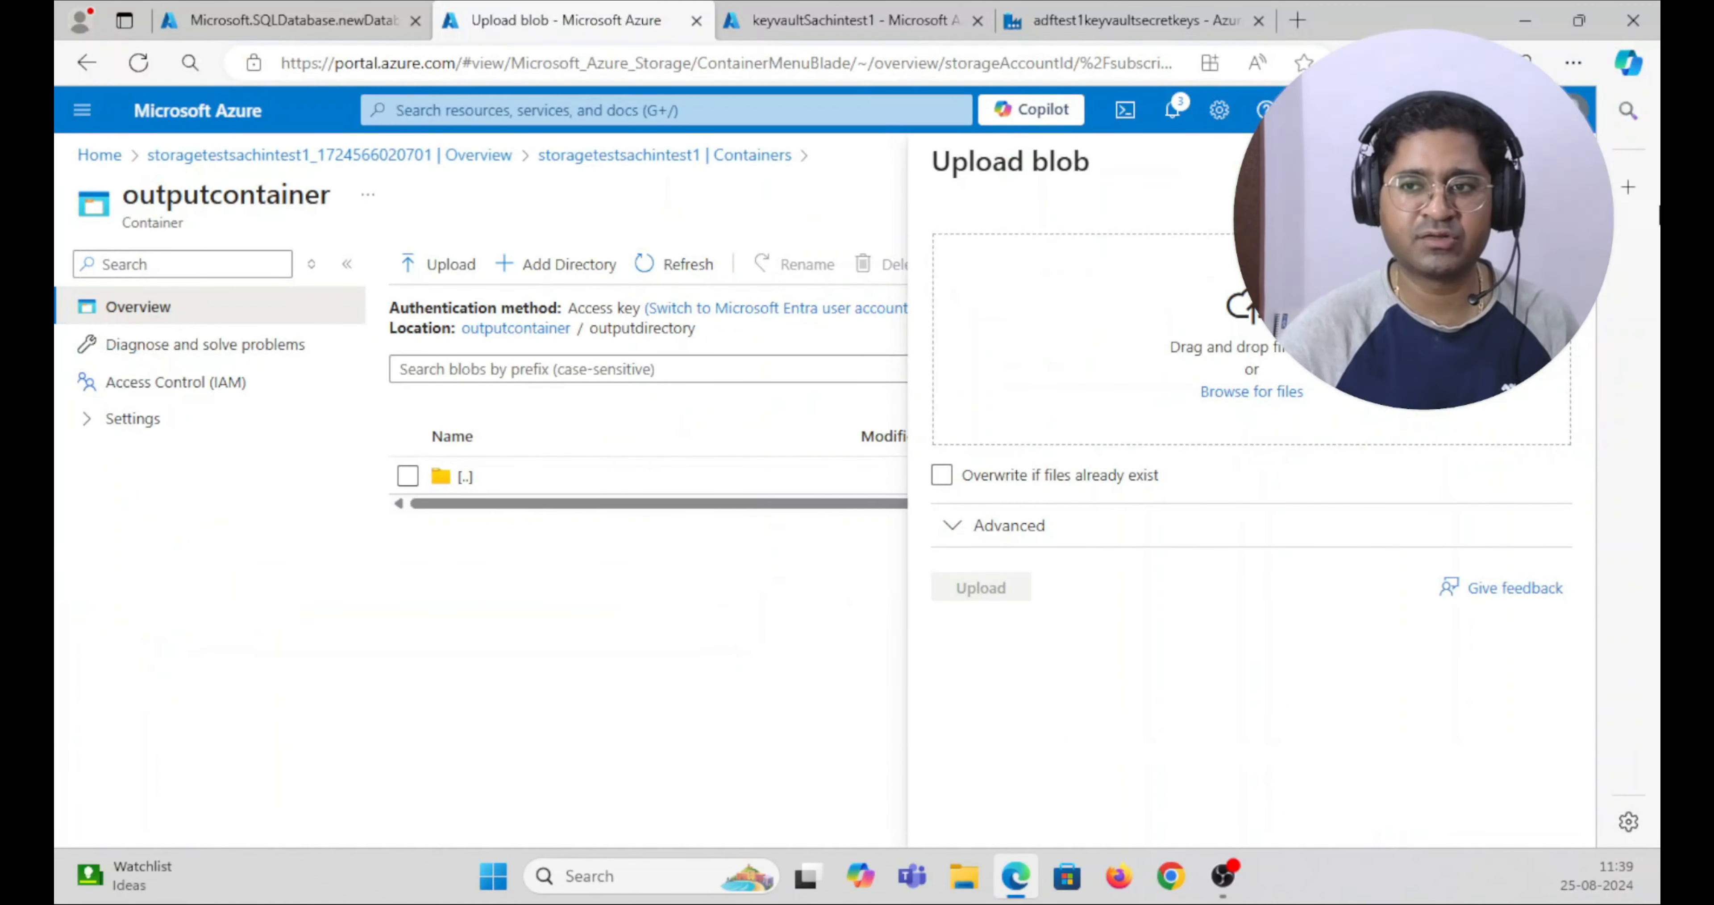
{"action": "left_click", "coordinate": [804, 523]}
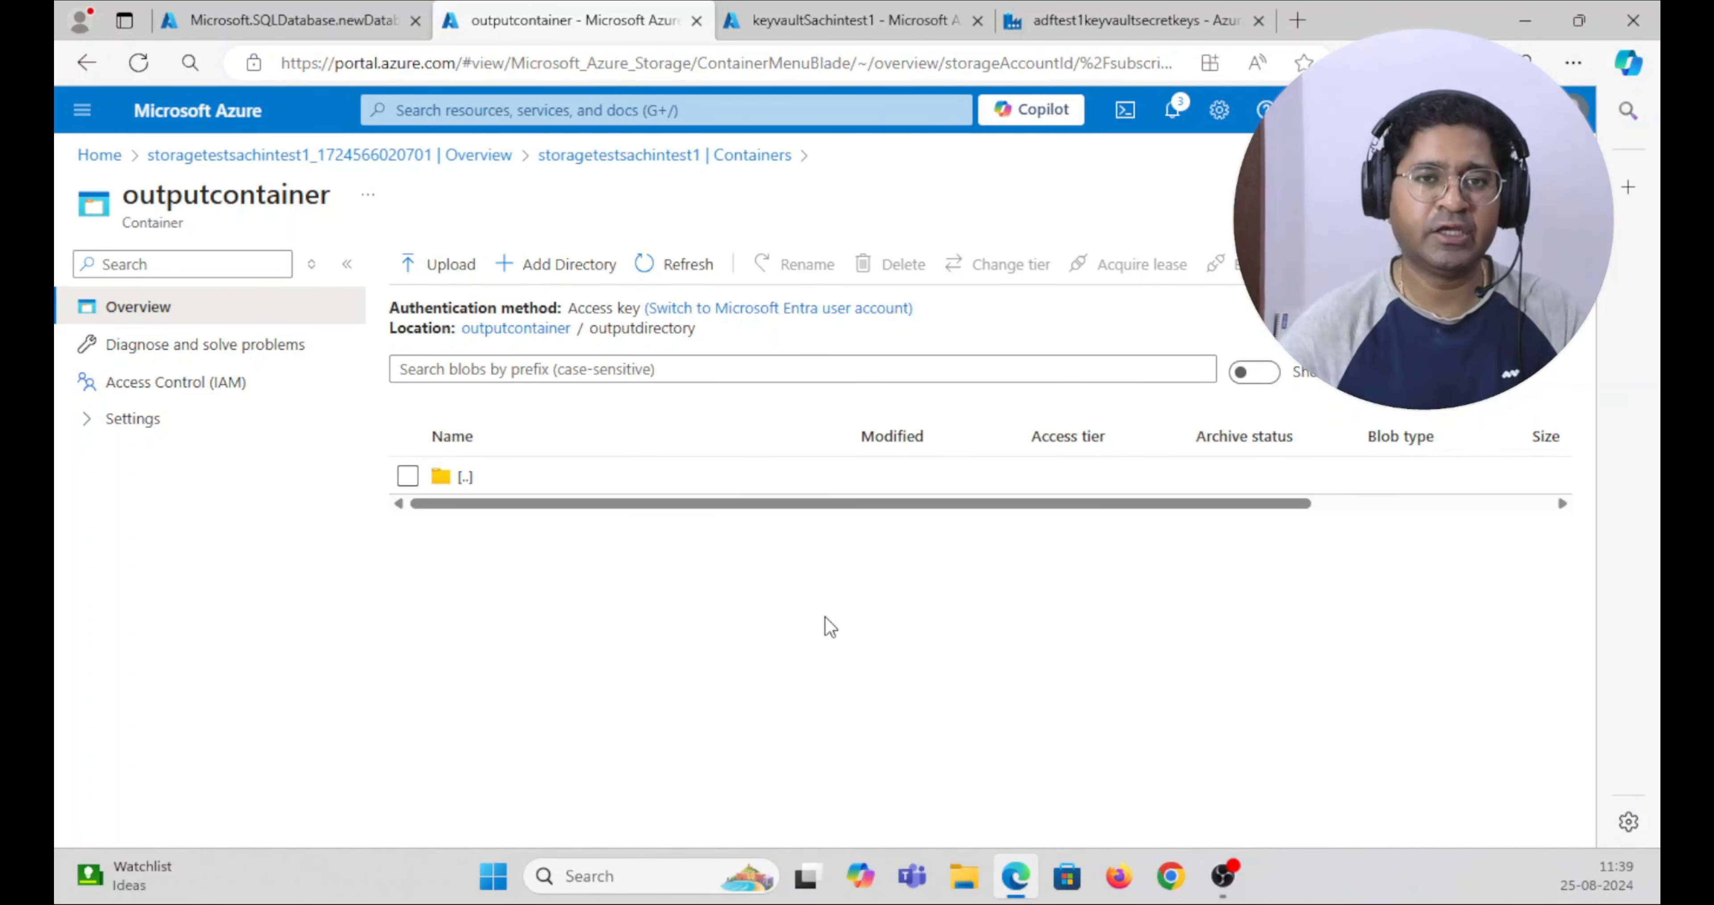
- Recheck the SQL database deployment, and open the secrets of the deployed keyvaultSachintest1 key vault
{"action": "left_click", "coordinate": [262, 20]}
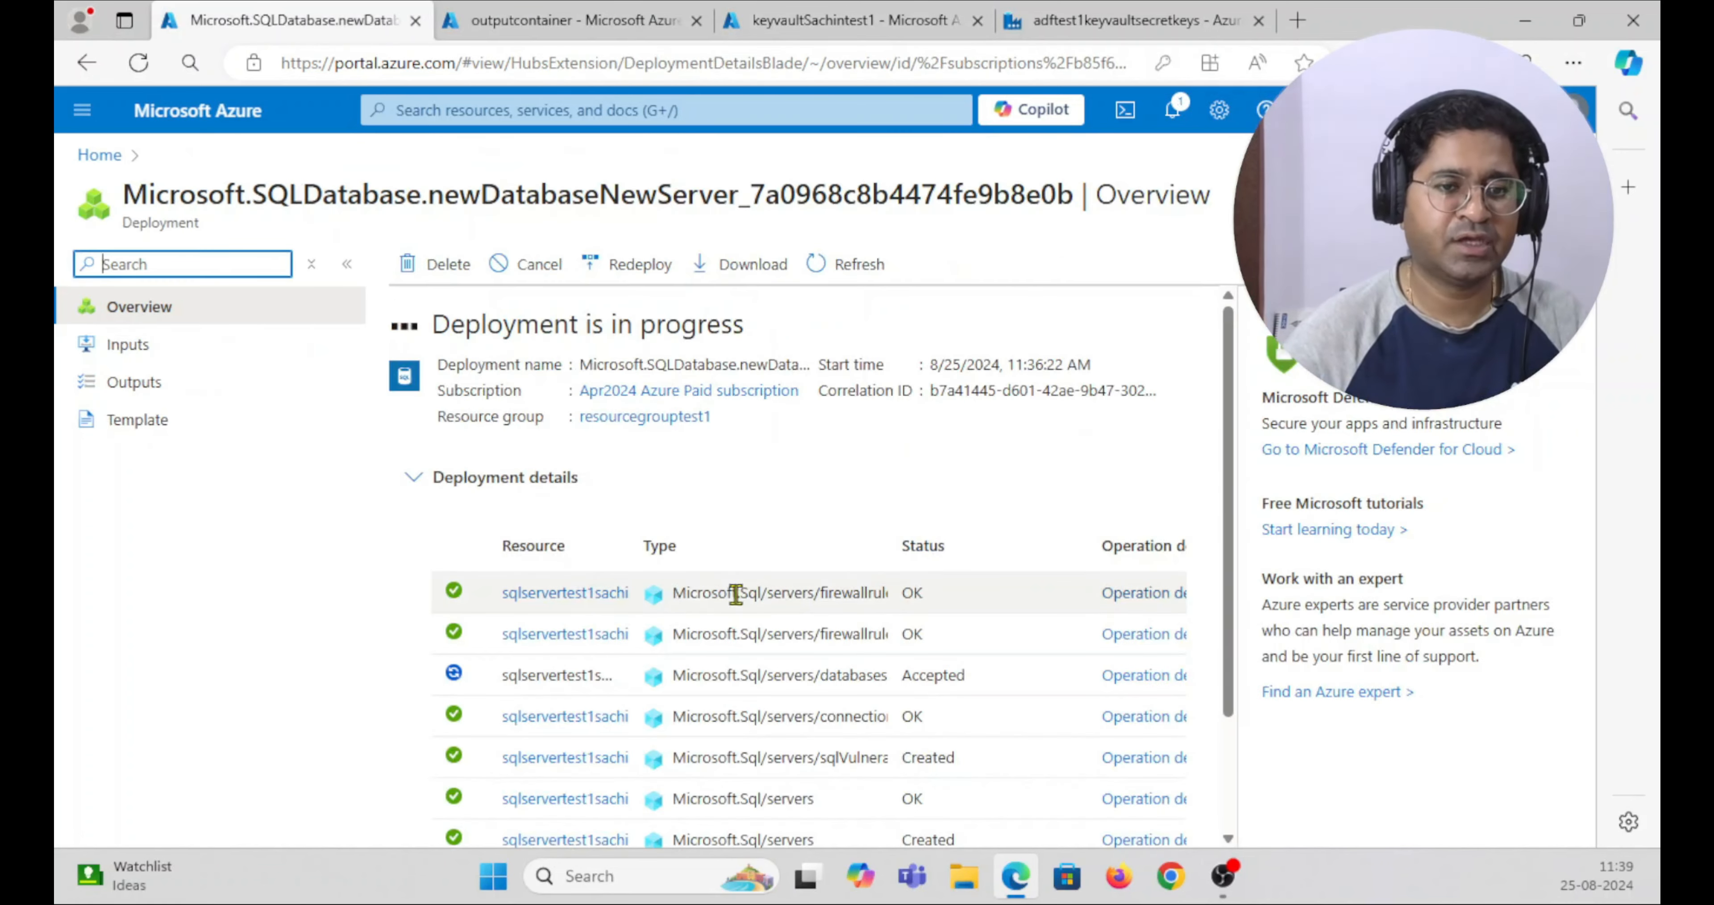
{"action": "left_click", "coordinate": [545, 21]}
{"action": "left_click", "coordinate": [866, 21]}
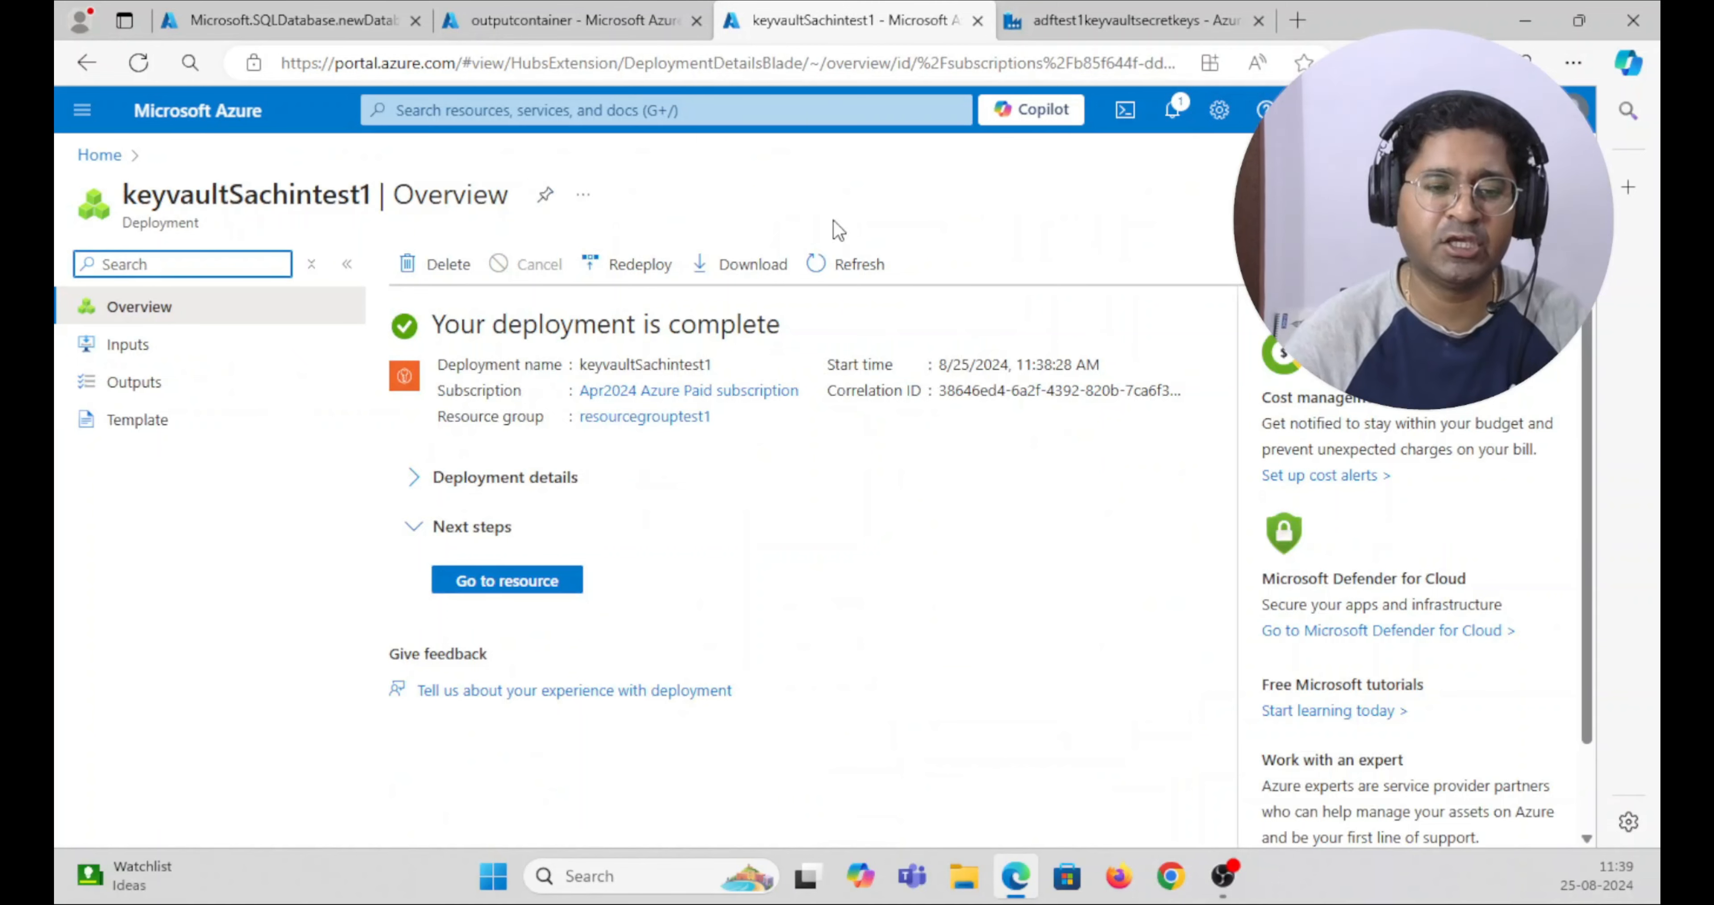
{"action": "left_click", "coordinate": [504, 583]}
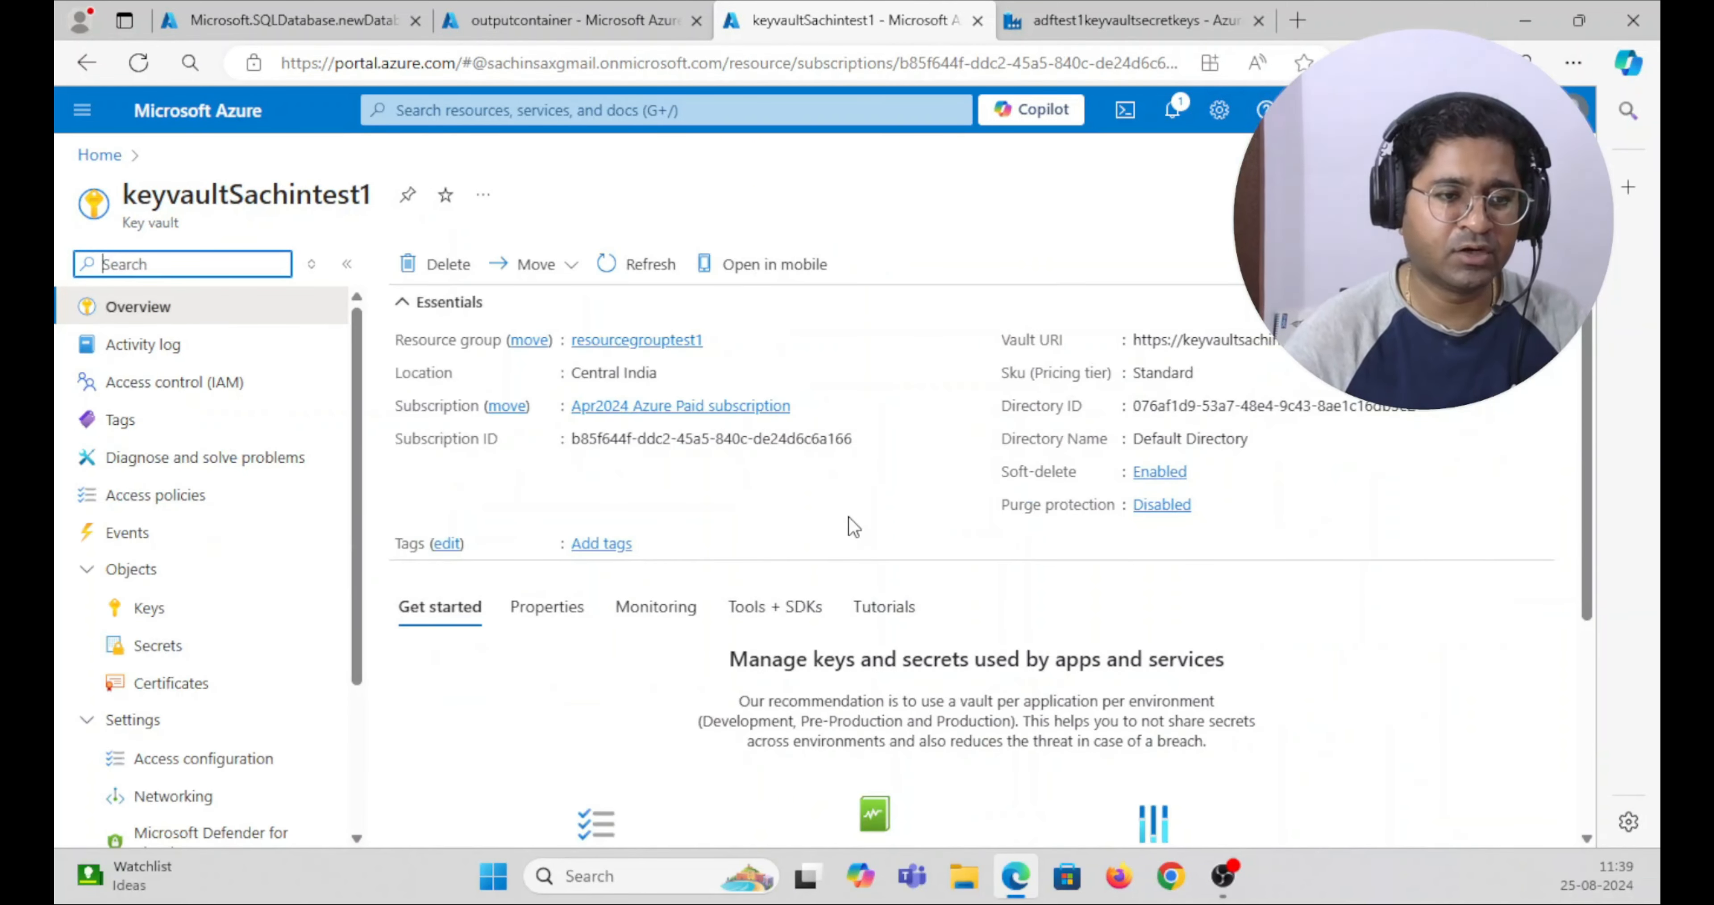
{"action": "scroll", "coordinate": [854, 527], "scroll_direction": "down", "scroll_amount": 2}
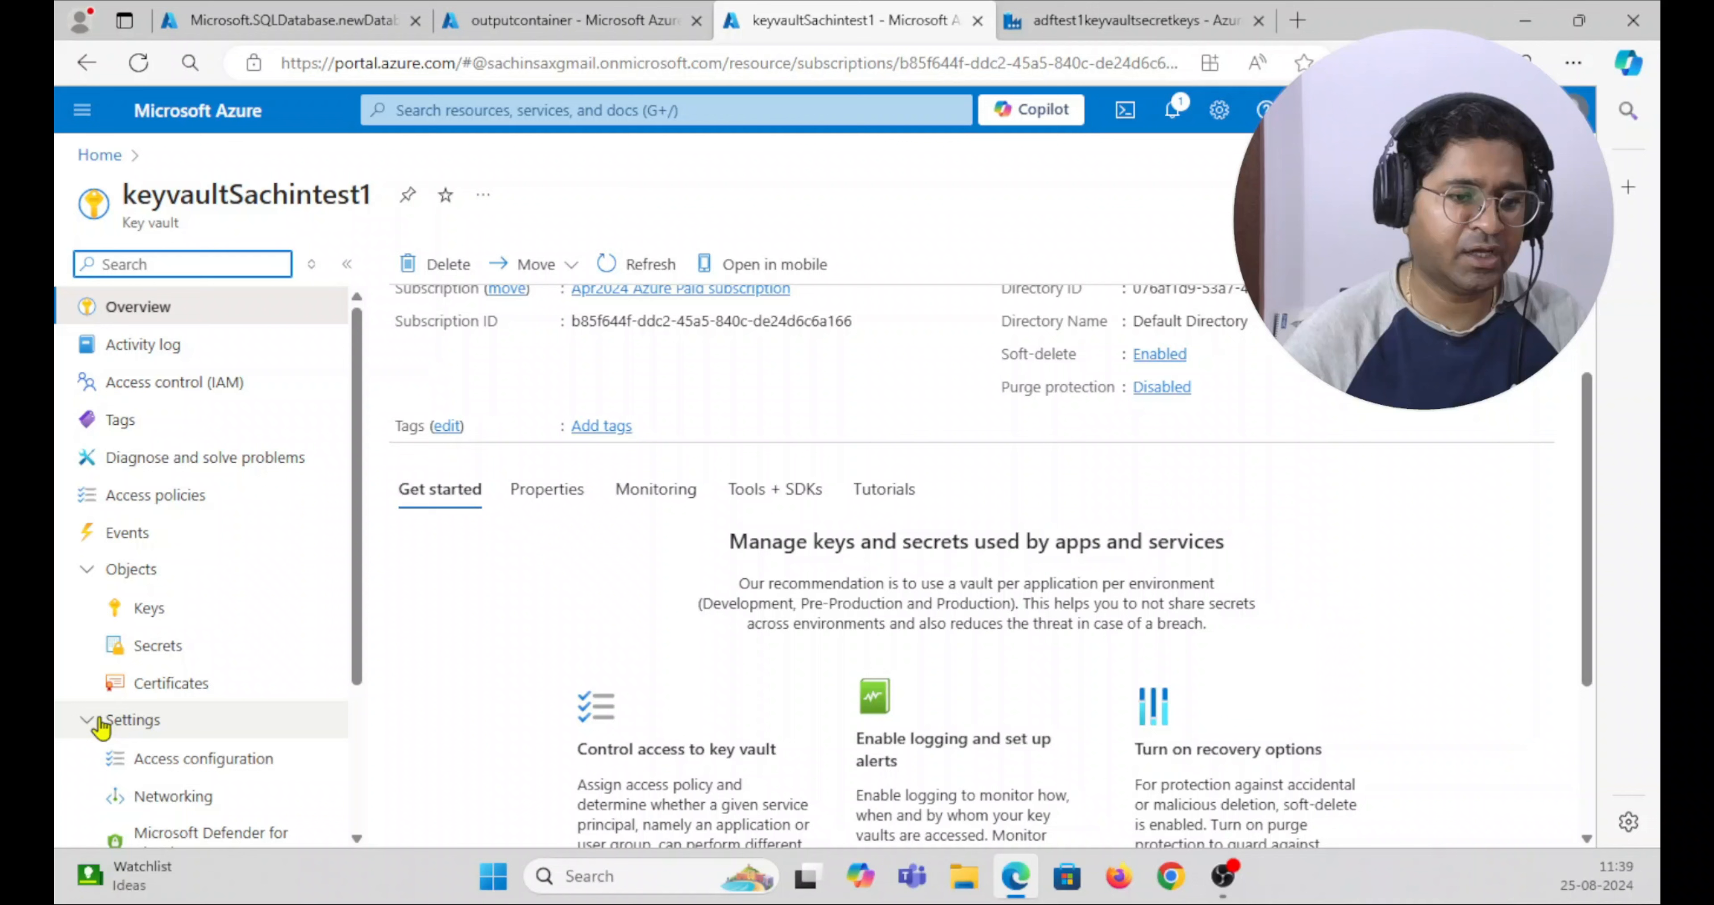
{"action": "left_click", "coordinate": [152, 647]}
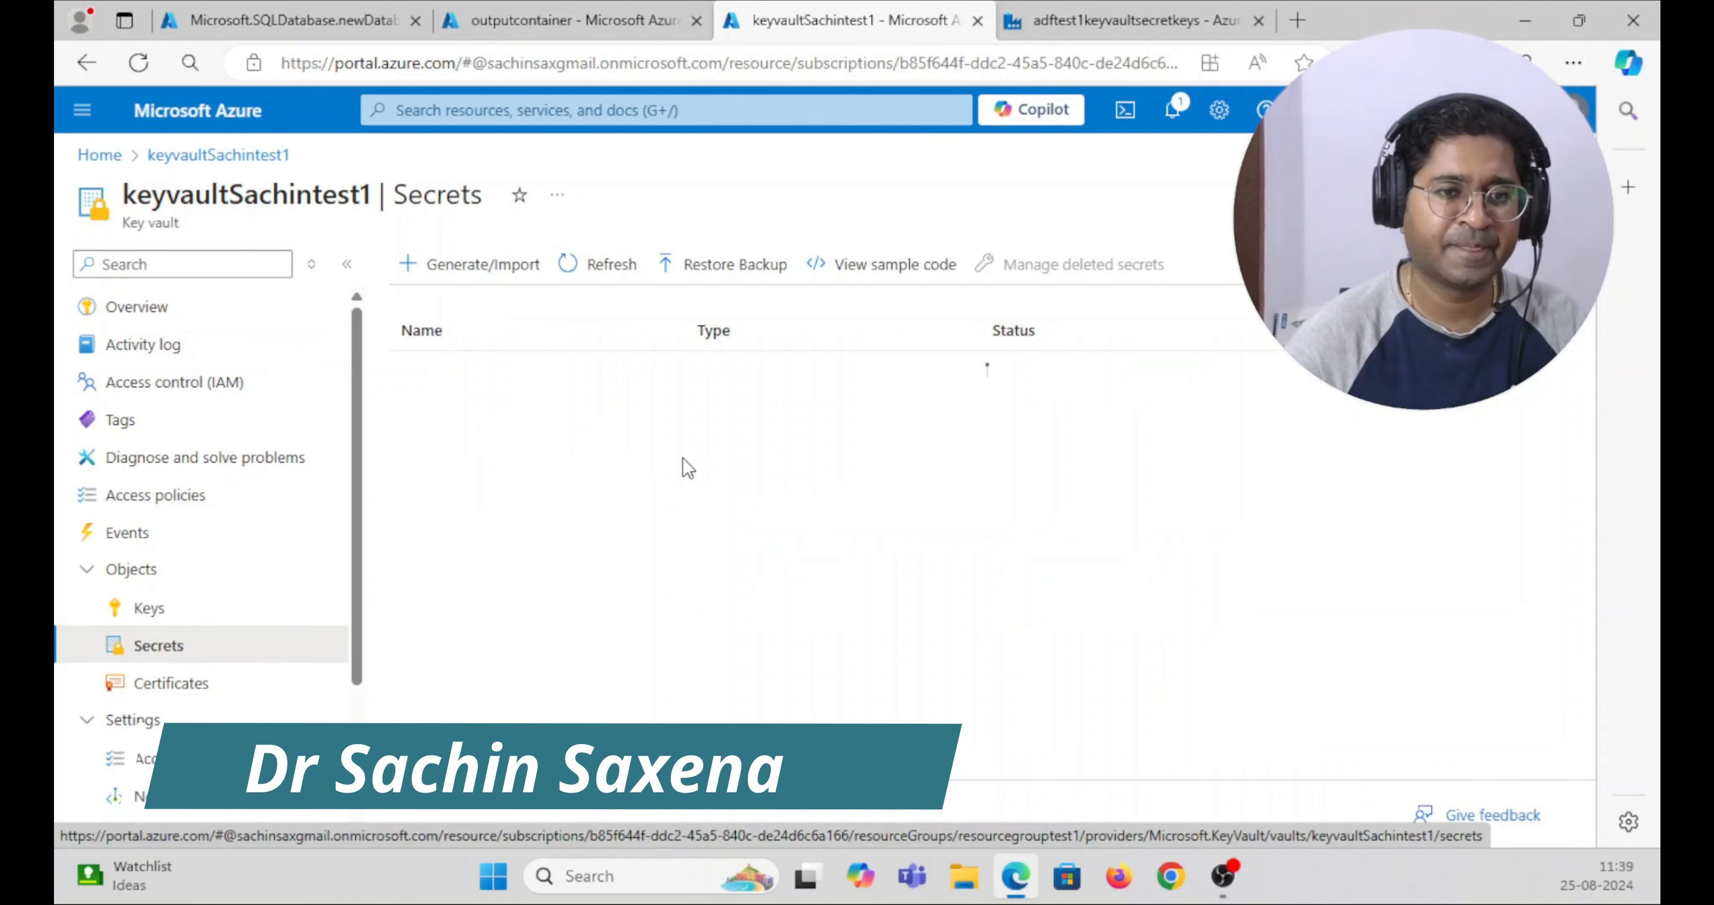
- Create a manual, enabled secret named secrettest1 in the key vault, filling in its secret value
{"action": "left_click", "coordinate": [453, 263]}
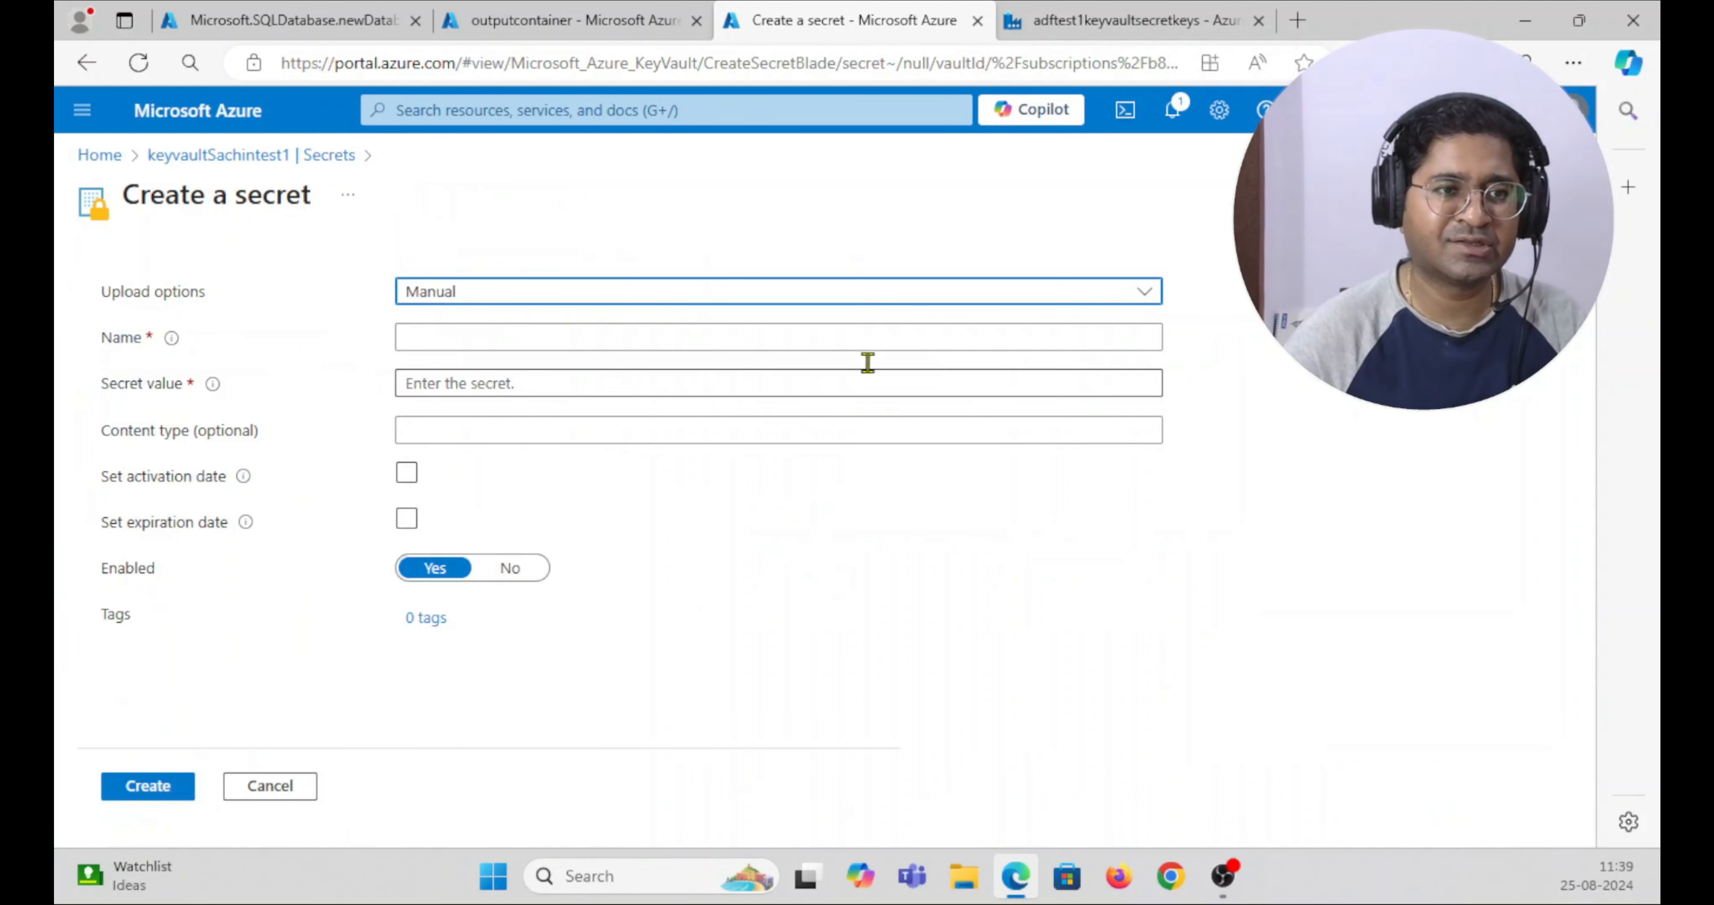
{"action": "left_click", "coordinate": [461, 345]}
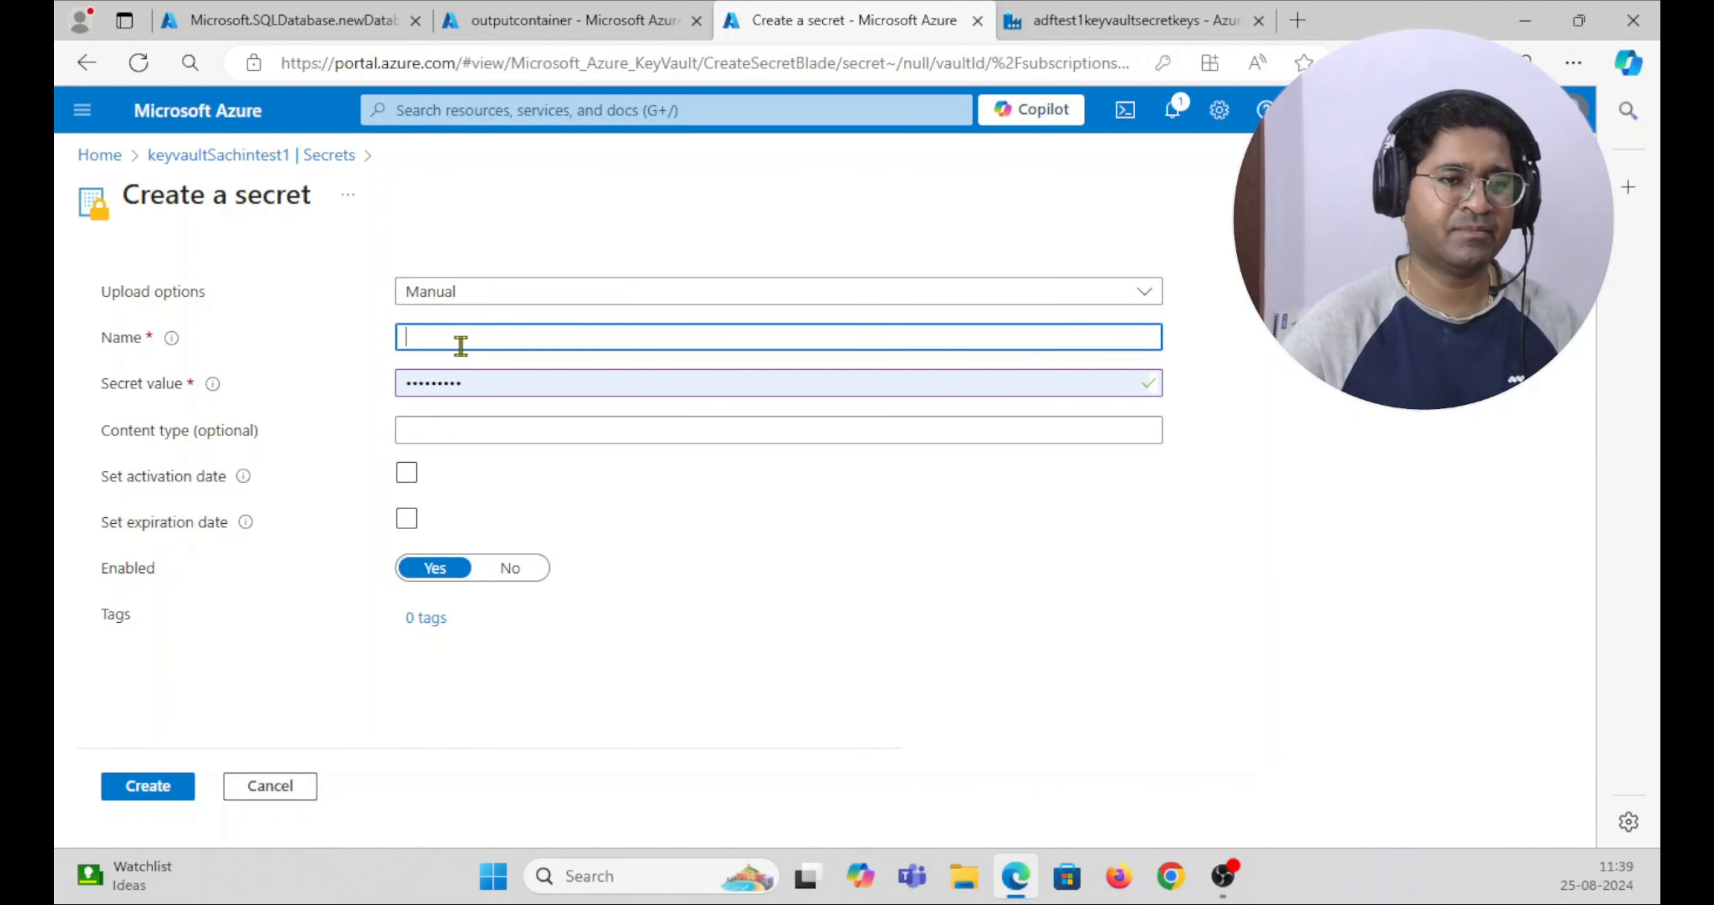
{"action": "type", "text": "secrettest1"}
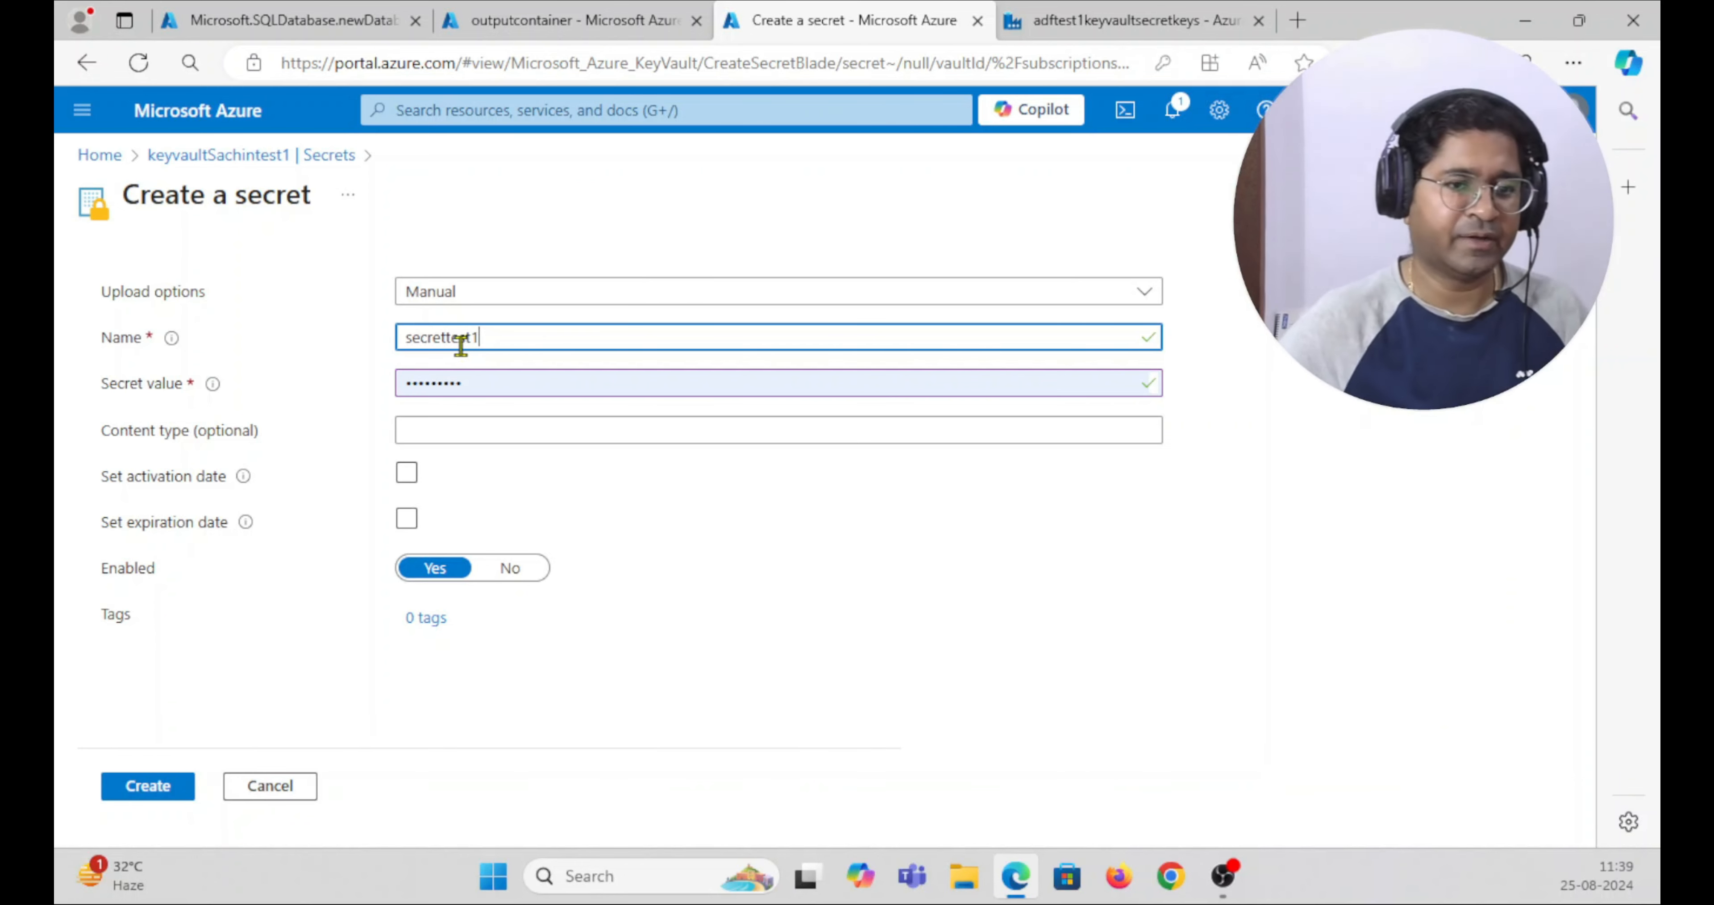
{"action": "key", "text": "Tab"}
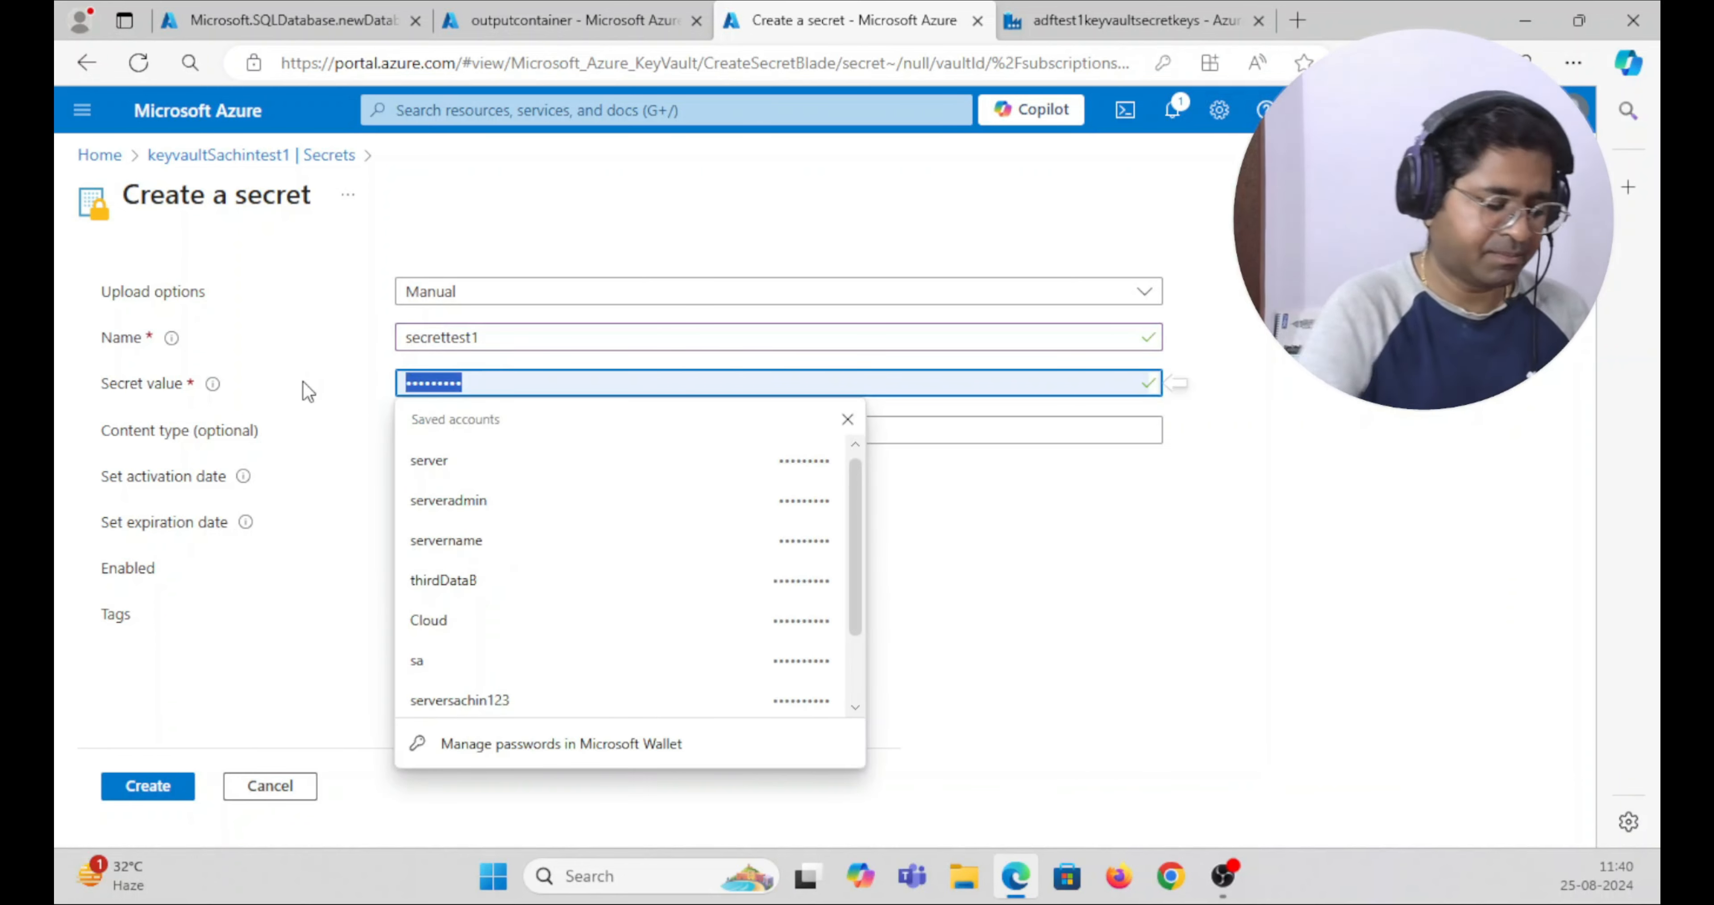
{"action": "type", "text": "••••••"}
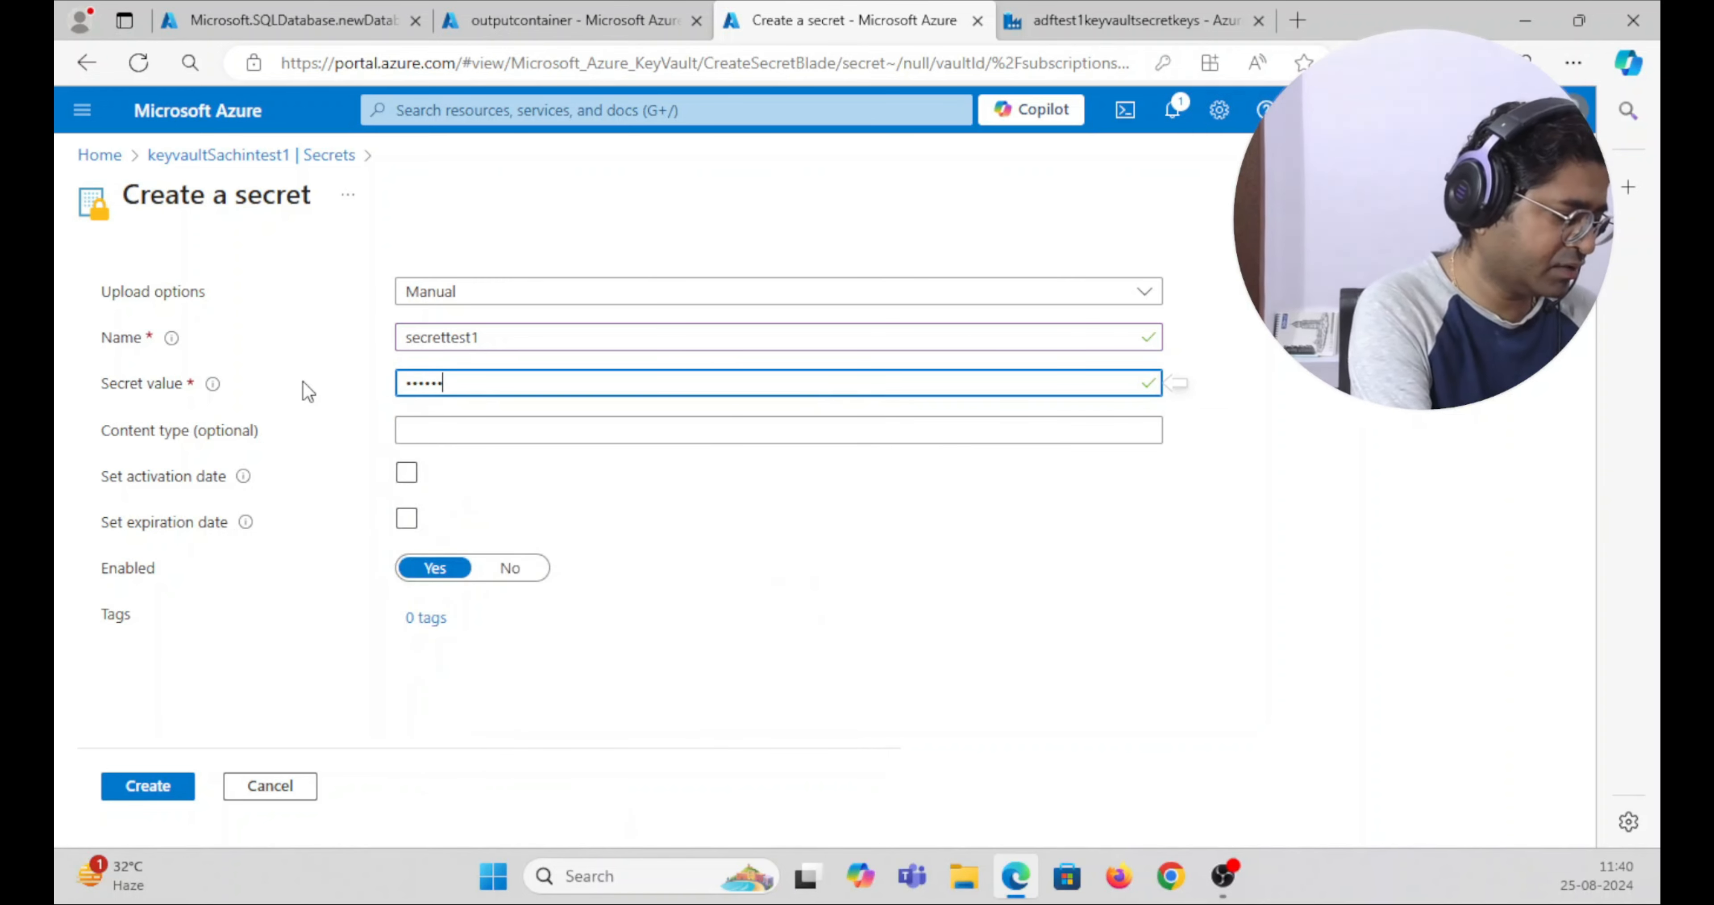
{"action": "type", "text": "•••"}
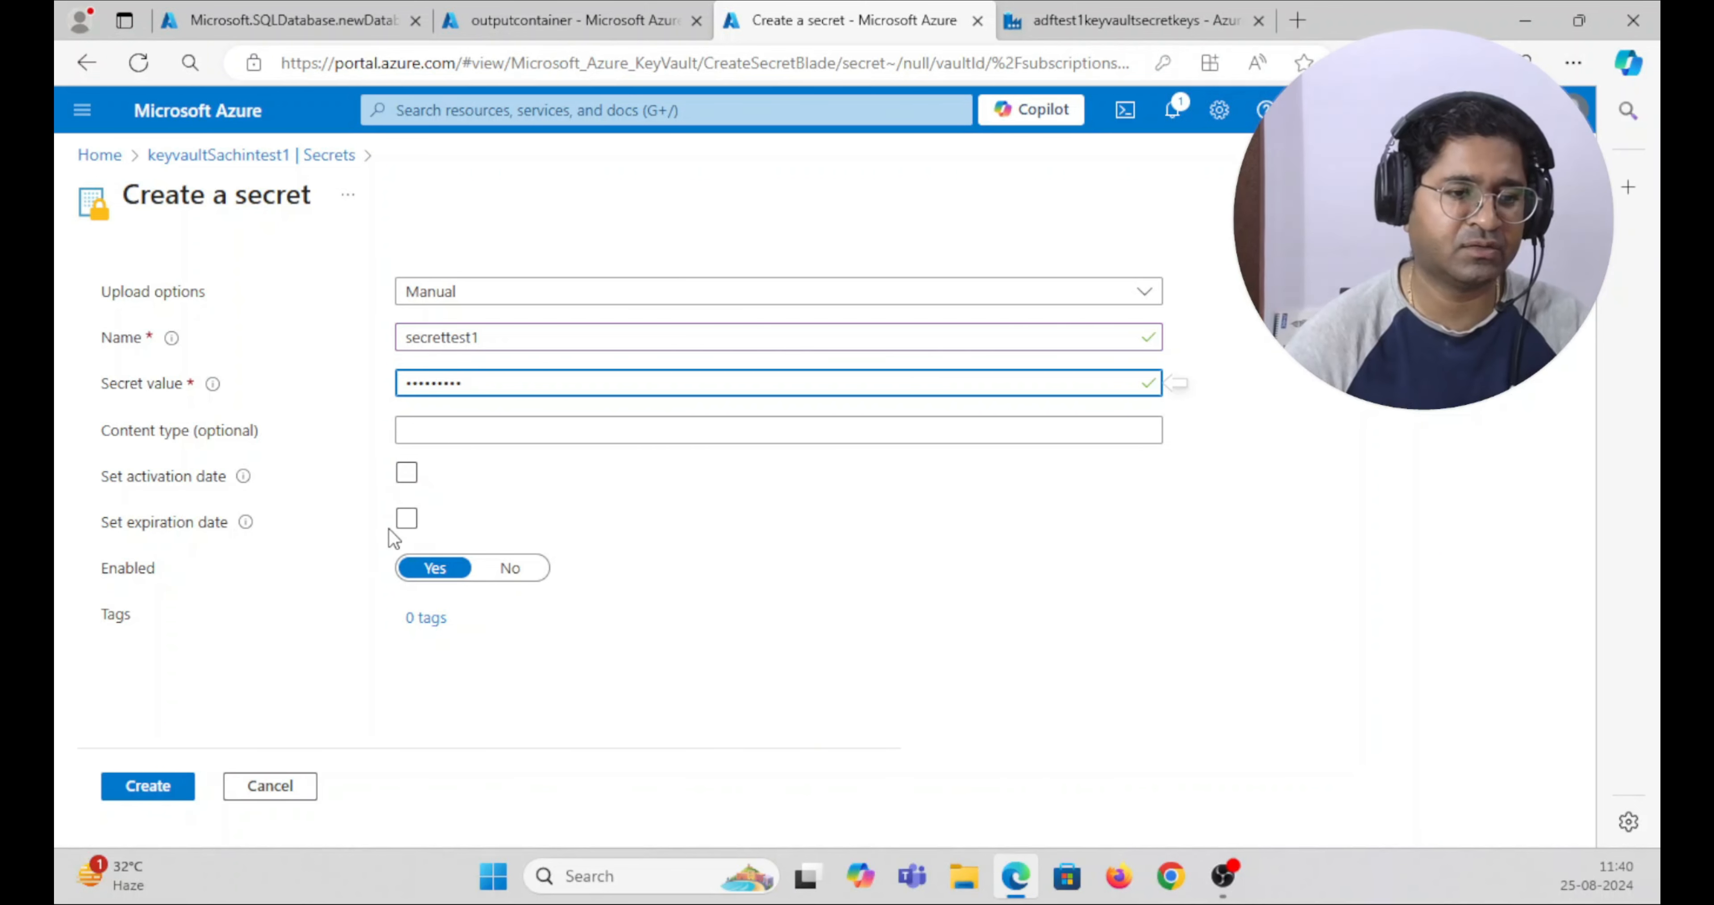
{"action": "left_click", "coordinate": [177, 793]}
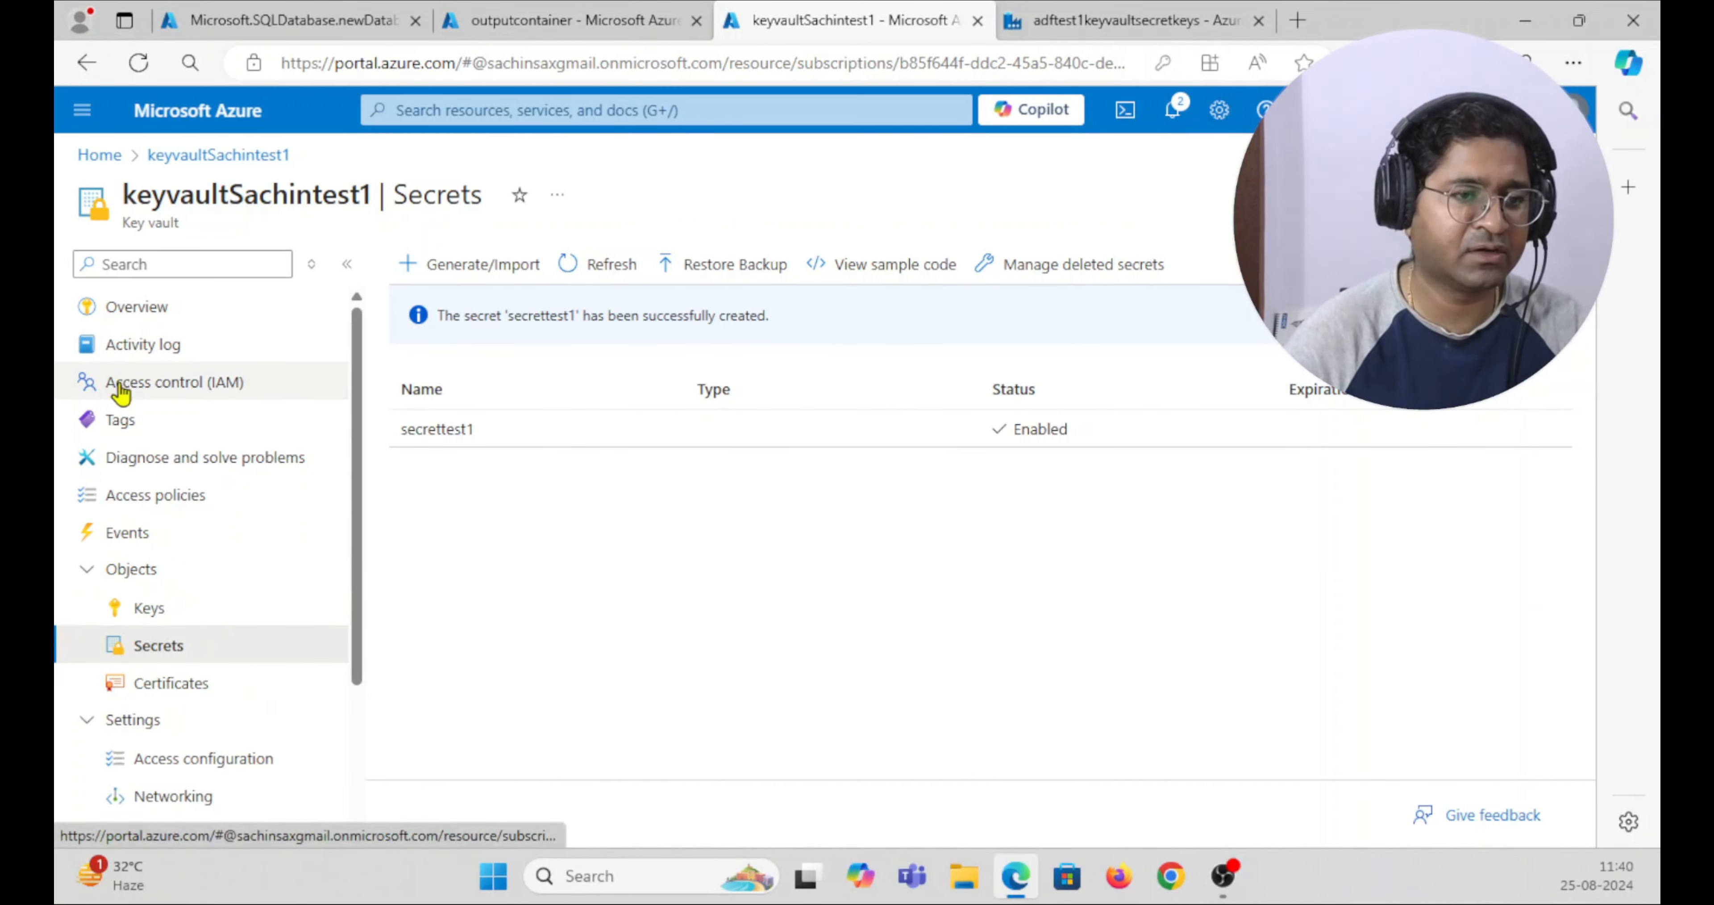
- Start a new access policy for the key vault, granting all key, secret and certificate management operations
{"action": "left_click", "coordinate": [150, 500]}
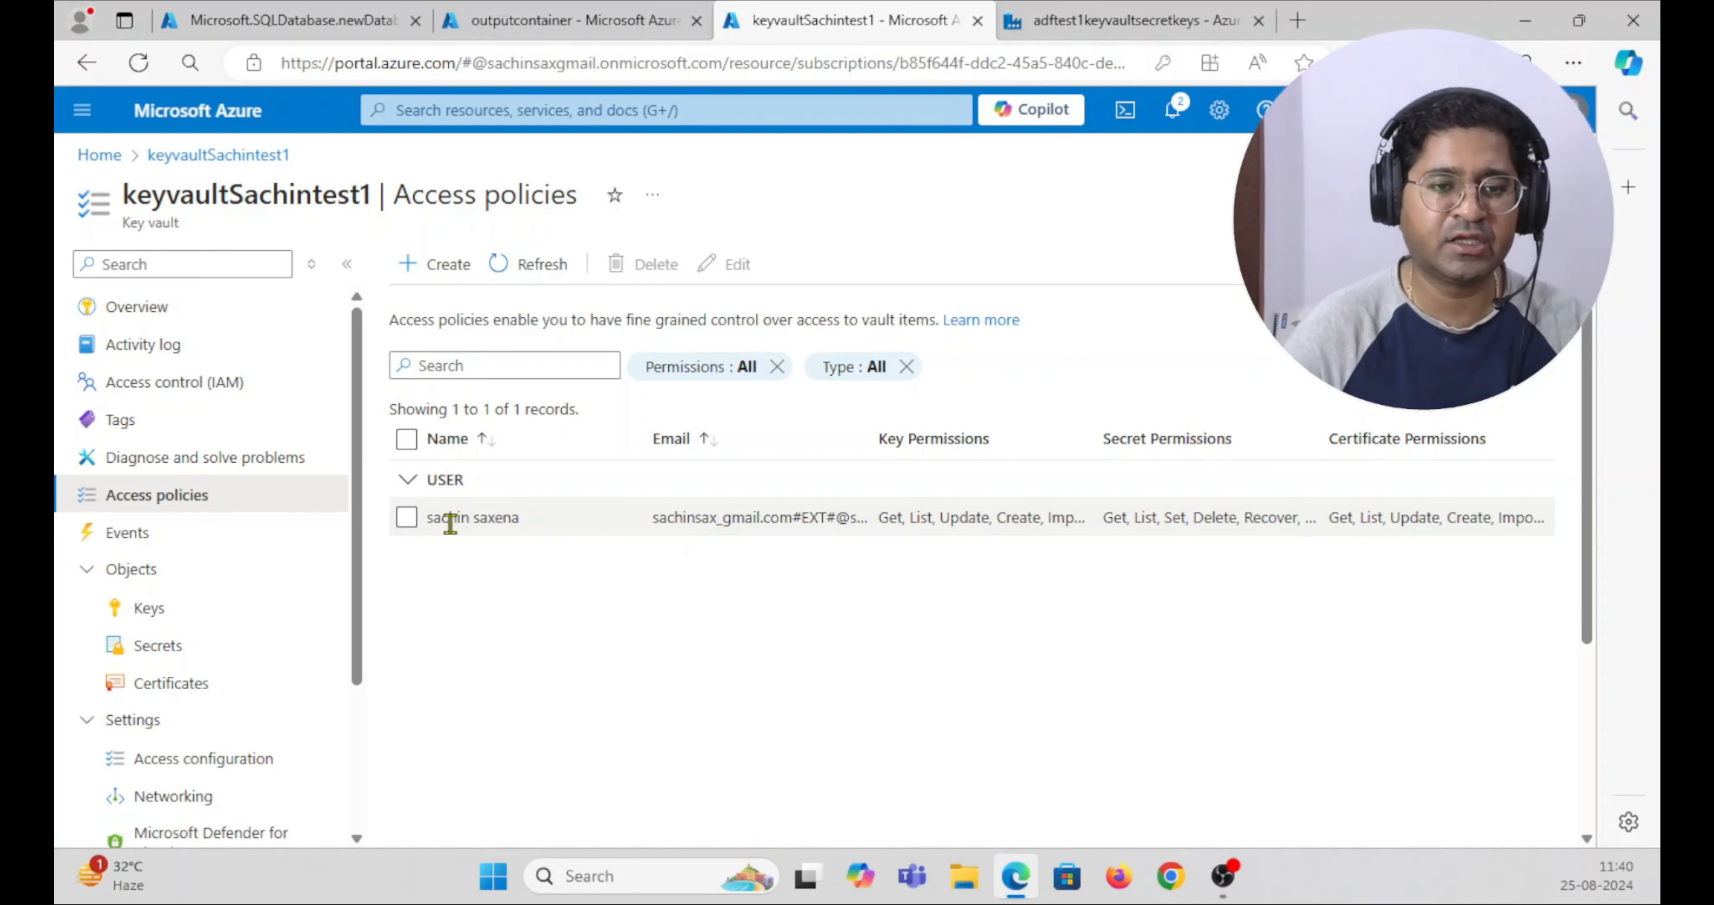
{"action": "left_click", "coordinate": [431, 269]}
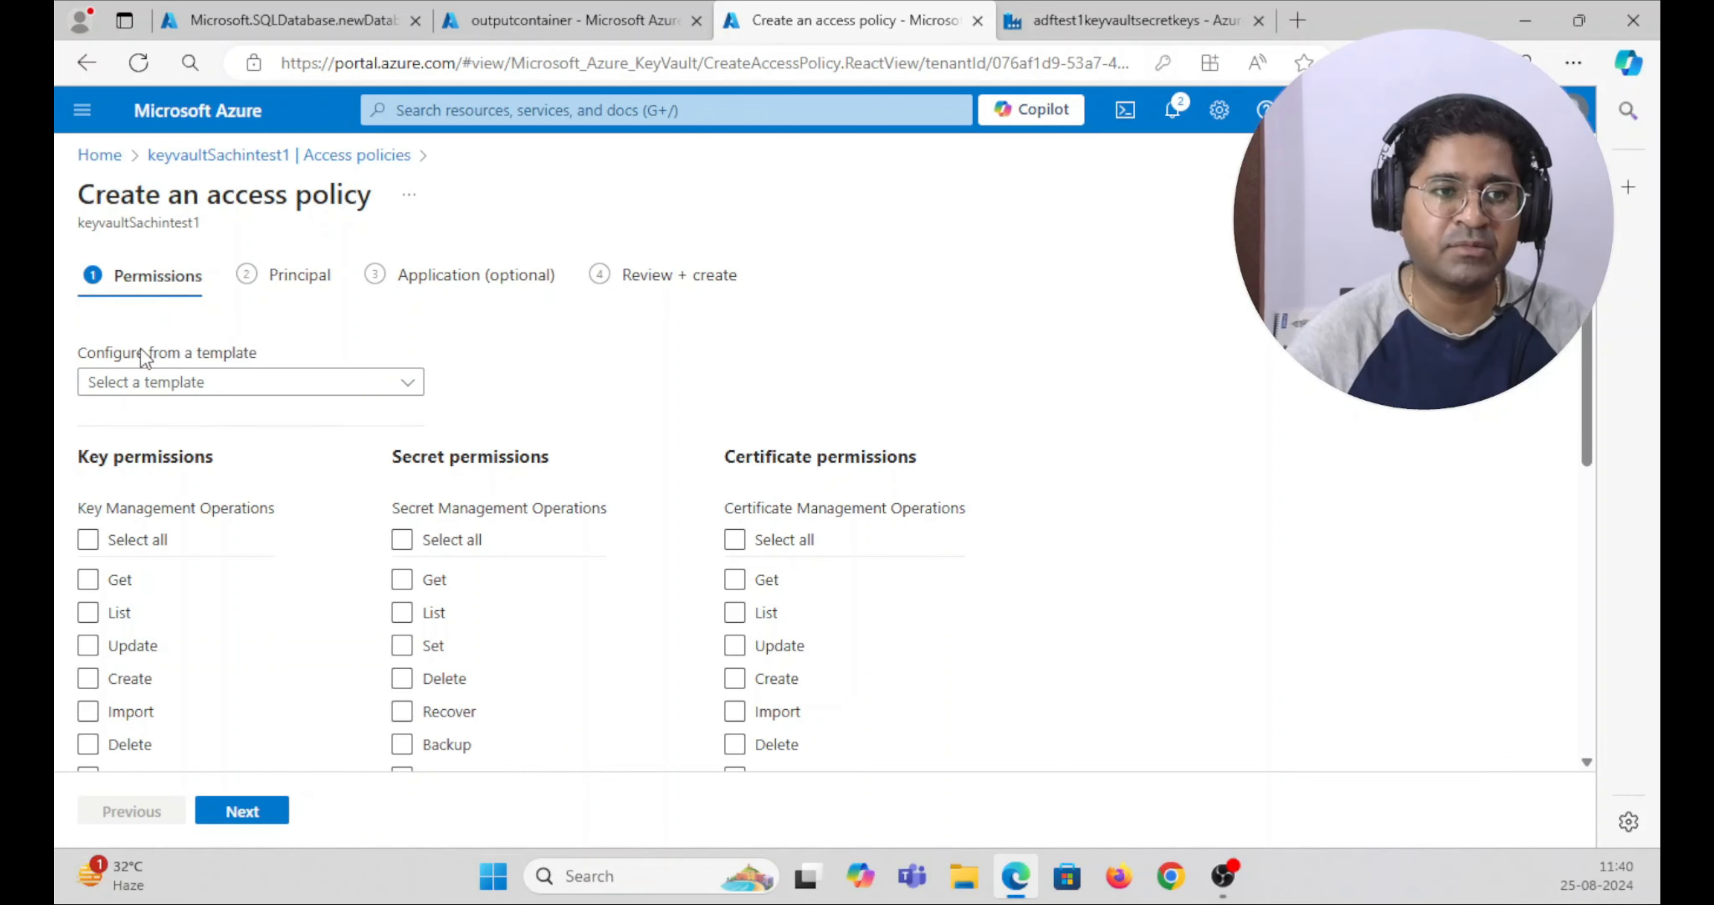
{"action": "scroll", "coordinate": [147, 399], "scroll_direction": "down", "scroll_amount": 2}
{"action": "left_click", "coordinate": [87, 425]}
{"action": "left_click", "coordinate": [395, 429]}
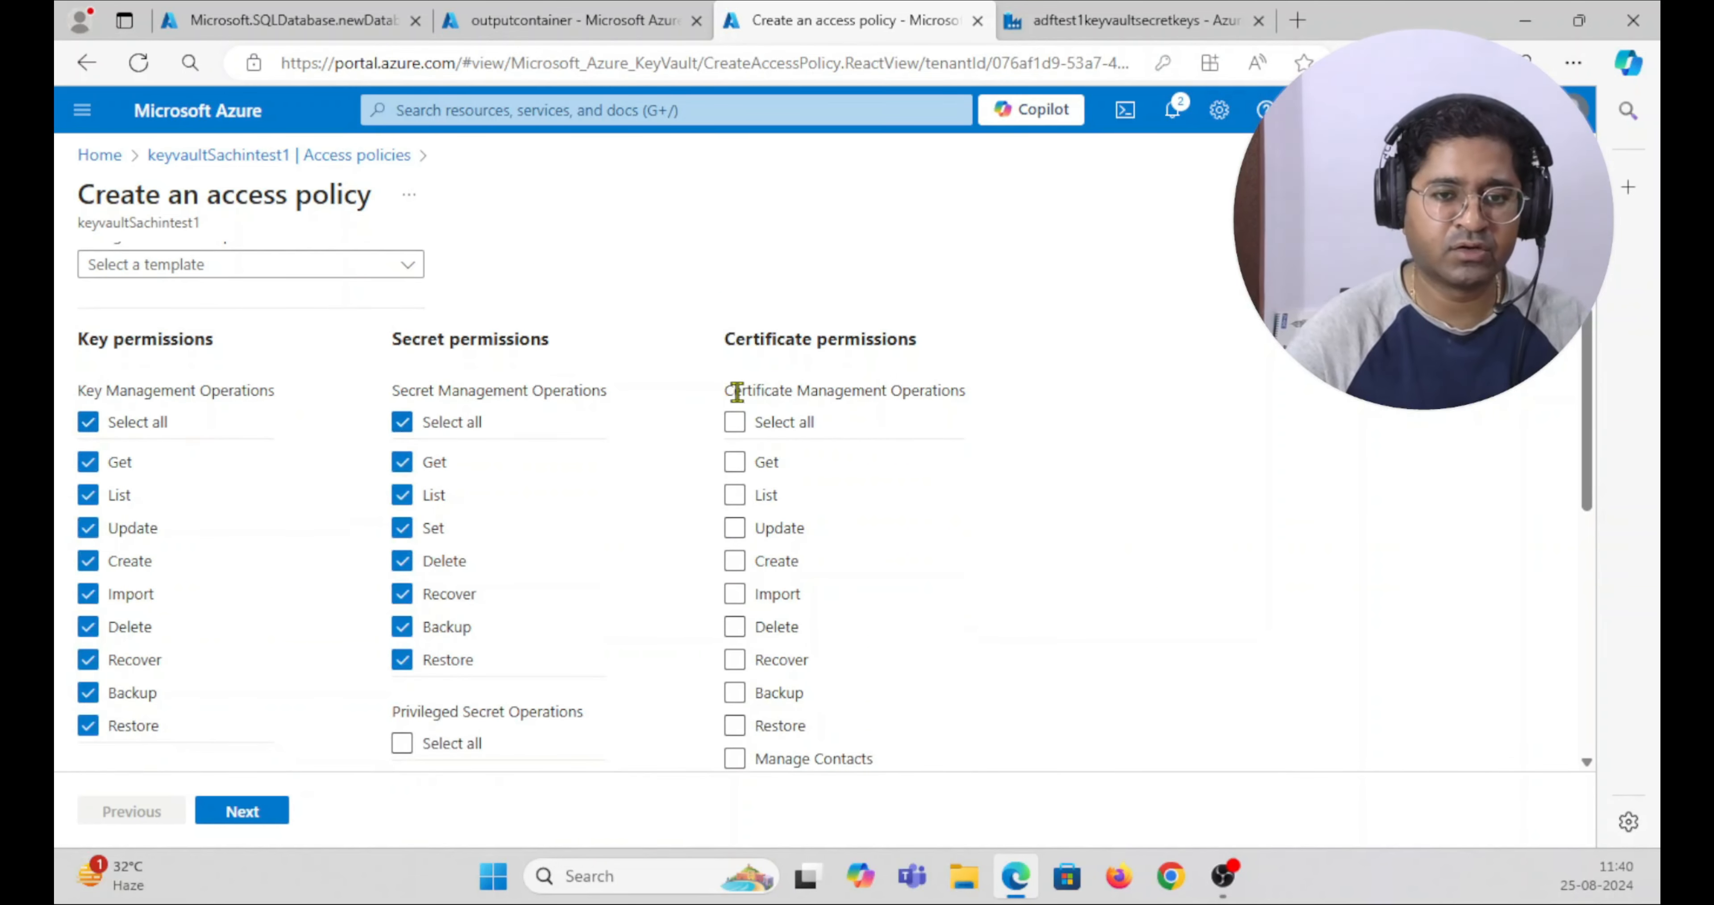
{"action": "left_click", "coordinate": [734, 422]}
{"action": "scroll", "coordinate": [659, 402], "scroll_direction": "down", "scroll_amount": 5}
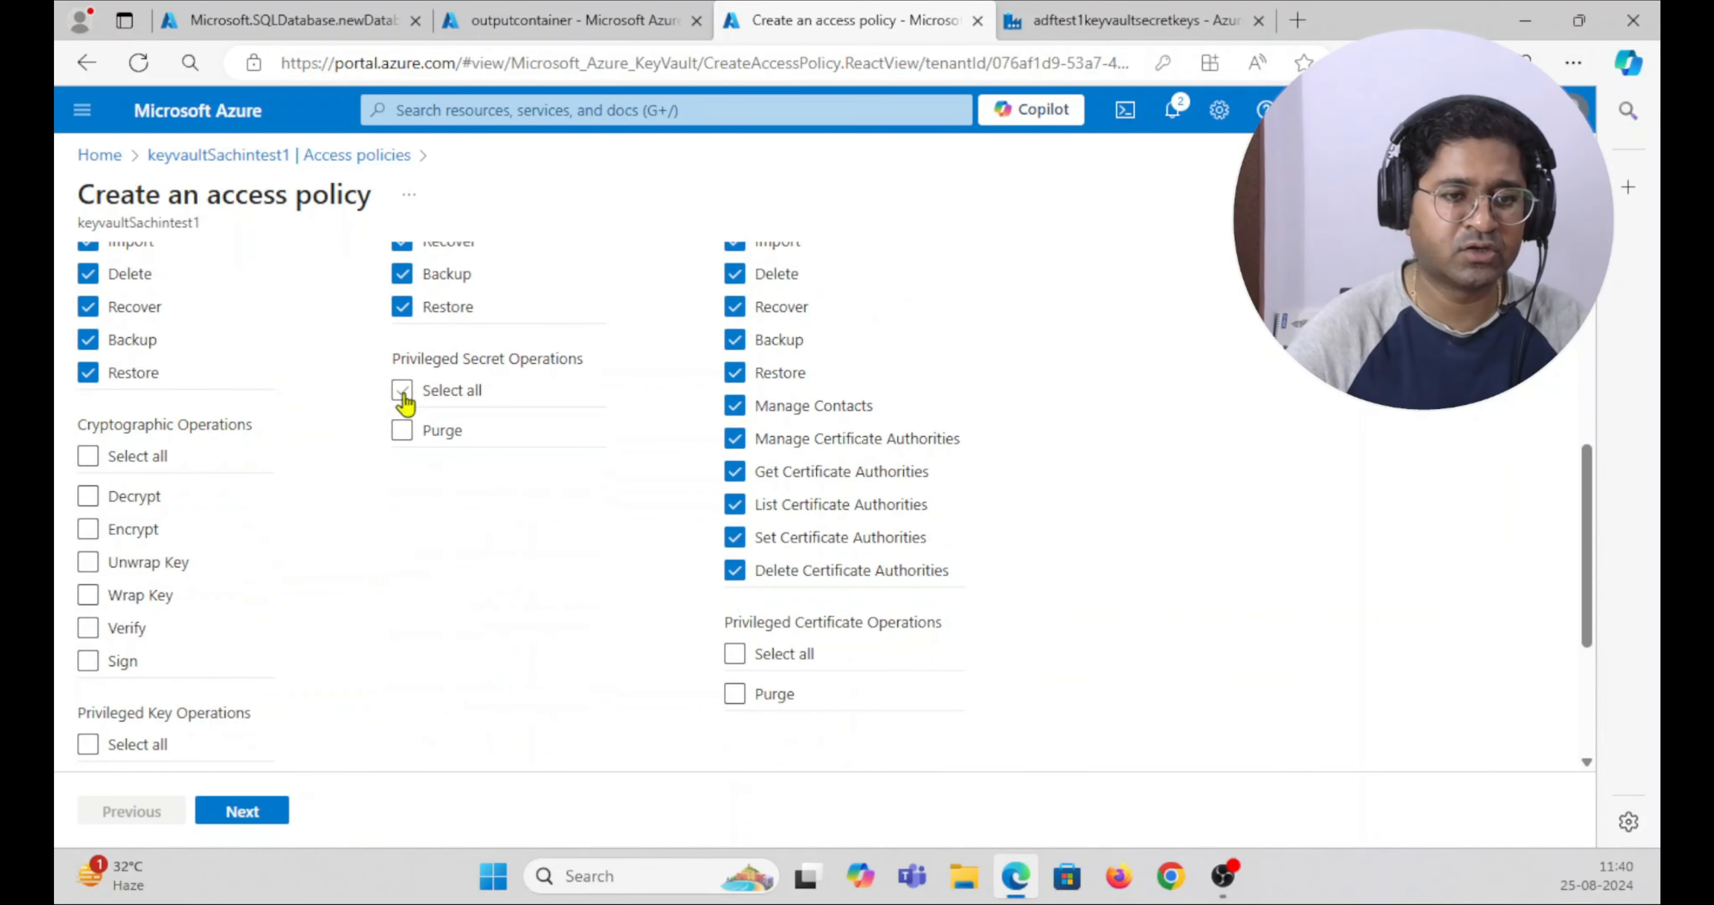
- Grant all privileged secret, certificate and key operations plus all cryptographic and rotation policy operations, and proceed to the principal selection
{"action": "left_click", "coordinate": [402, 393]}
{"action": "left_click", "coordinate": [736, 653]}
{"action": "left_click", "coordinate": [88, 455]}
{"action": "scroll", "coordinate": [326, 631], "scroll_direction": "down", "scroll_amount": 3}
{"action": "left_click", "coordinate": [87, 509]}
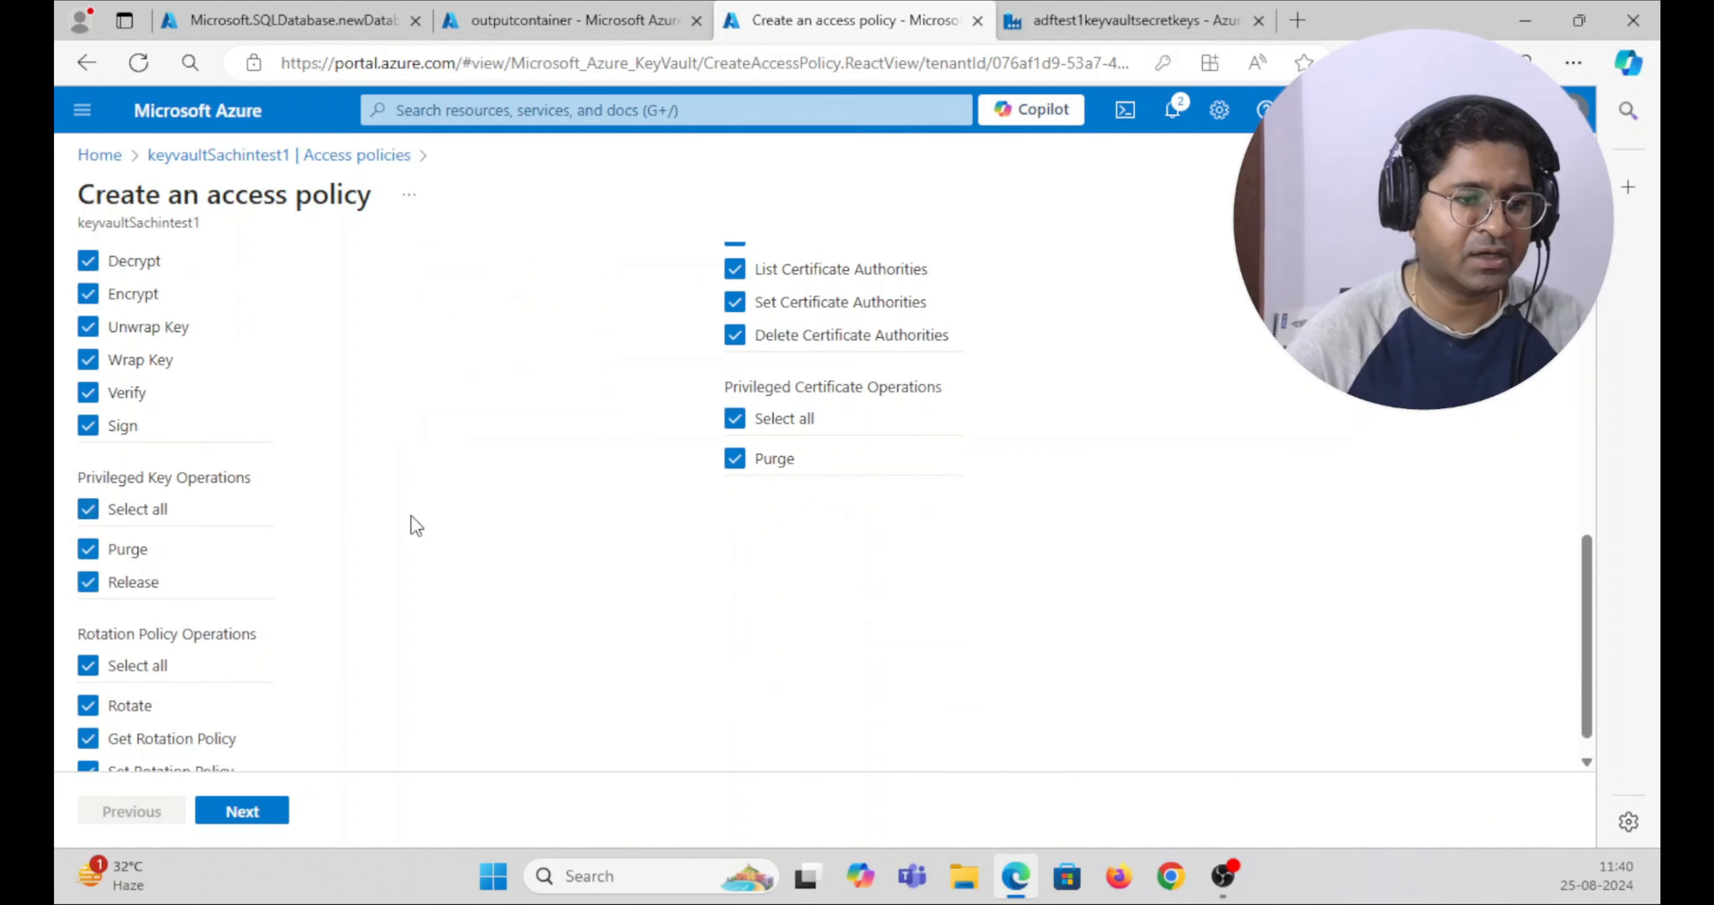
{"action": "scroll", "coordinate": [413, 525], "scroll_direction": "down", "scroll_amount": 1}
{"action": "left_click", "coordinate": [278, 808]}
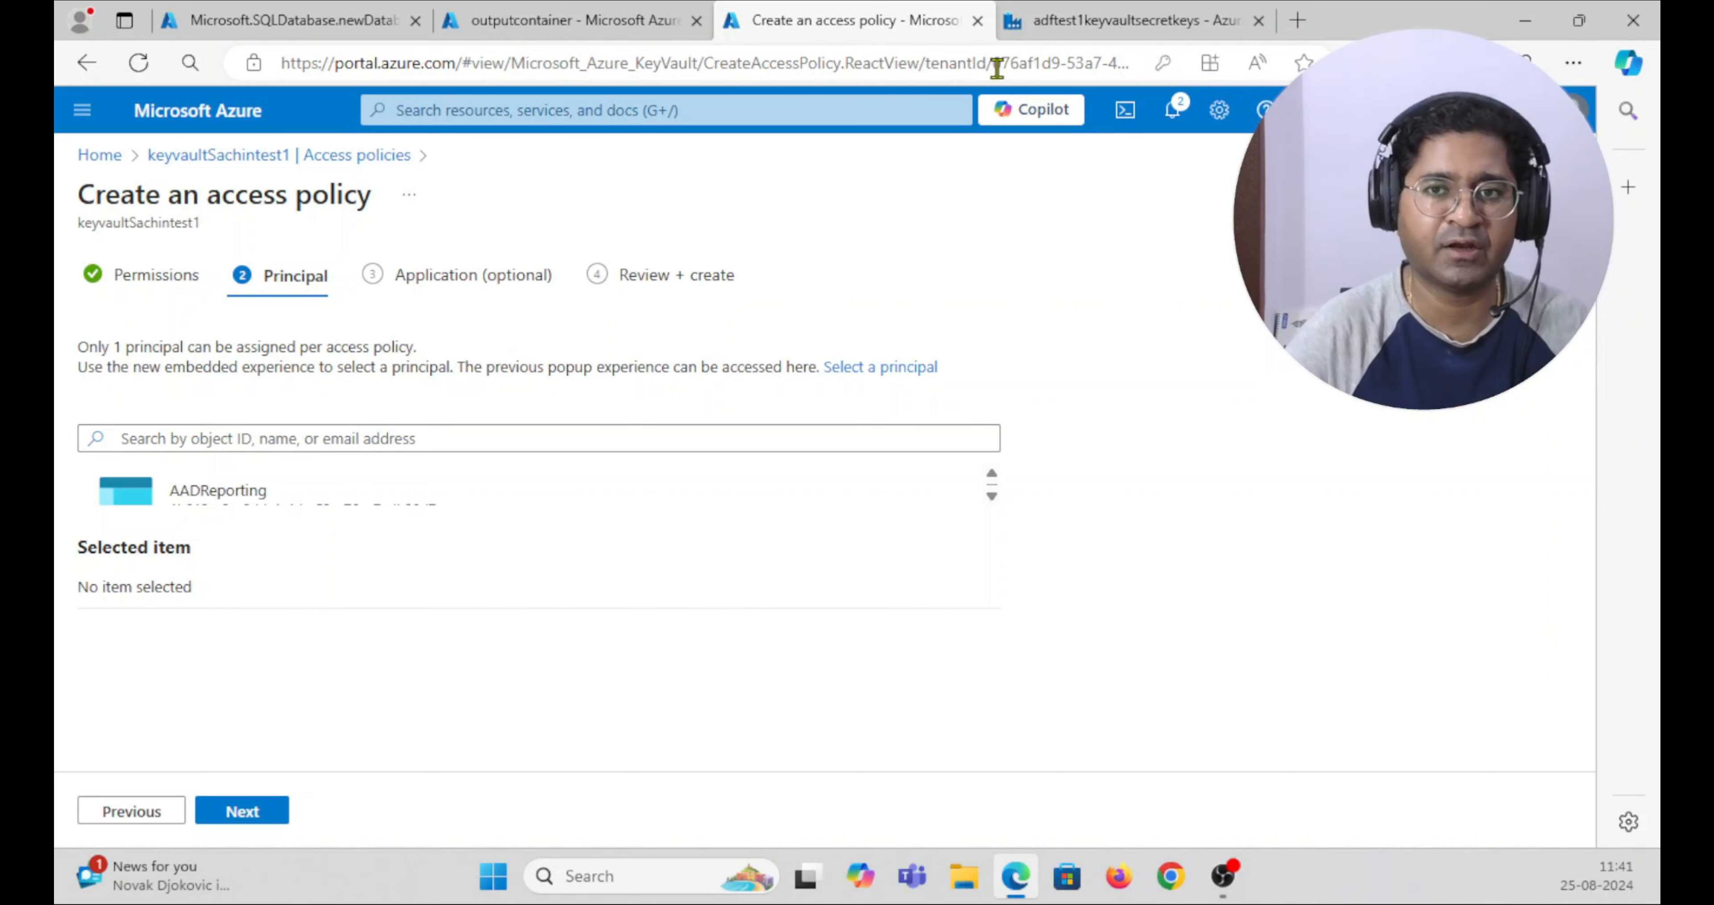
- Find the data factory adftest1keyvaultsecretkeys and assign it as the access policy's principal
{"action": "left_click", "coordinate": [1118, 20]}
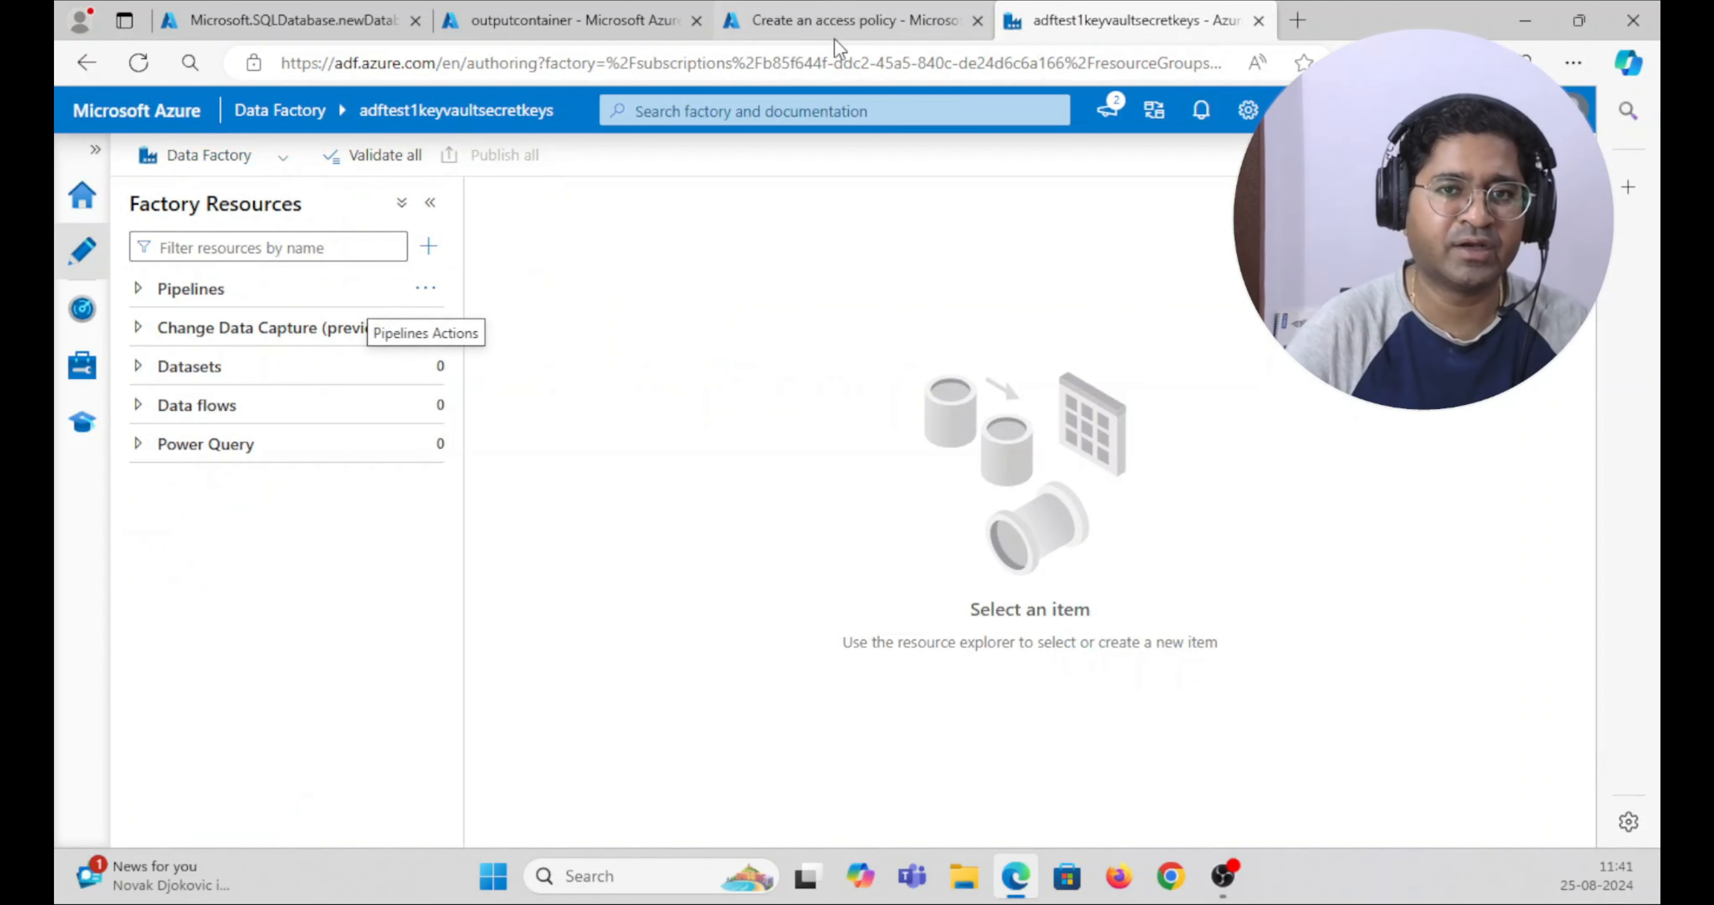
{"action": "left_click", "coordinate": [832, 27]}
{"action": "left_click", "coordinate": [228, 437]}
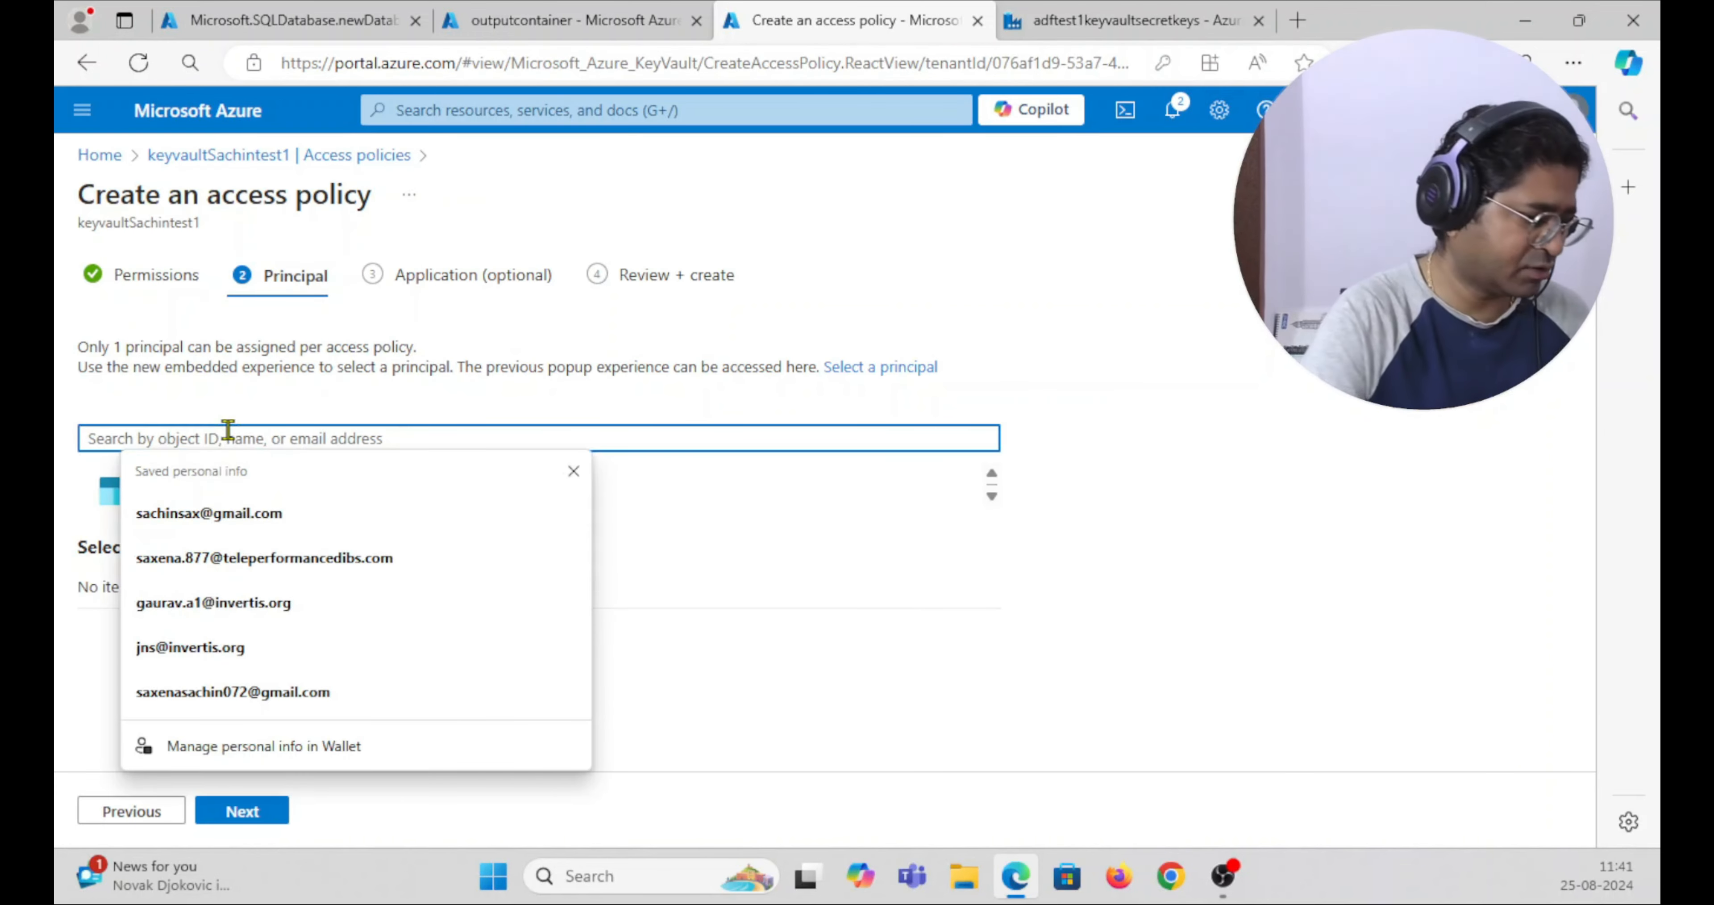
{"action": "type", "text": "adftes"}
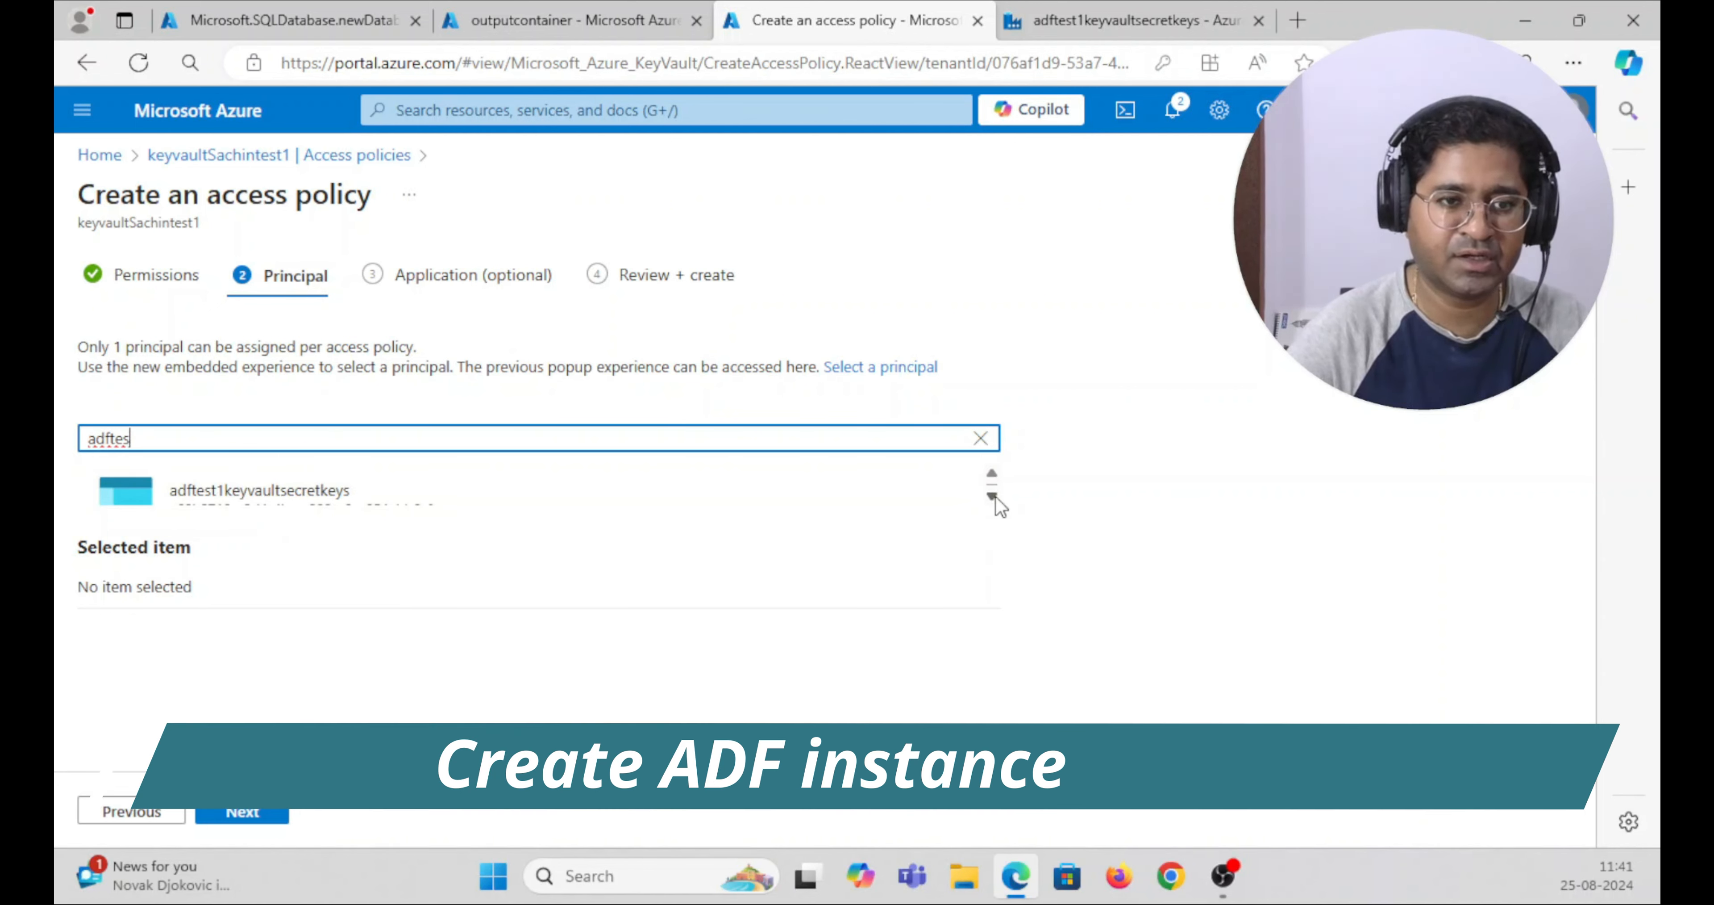
{"action": "left_click", "coordinate": [493, 509]}
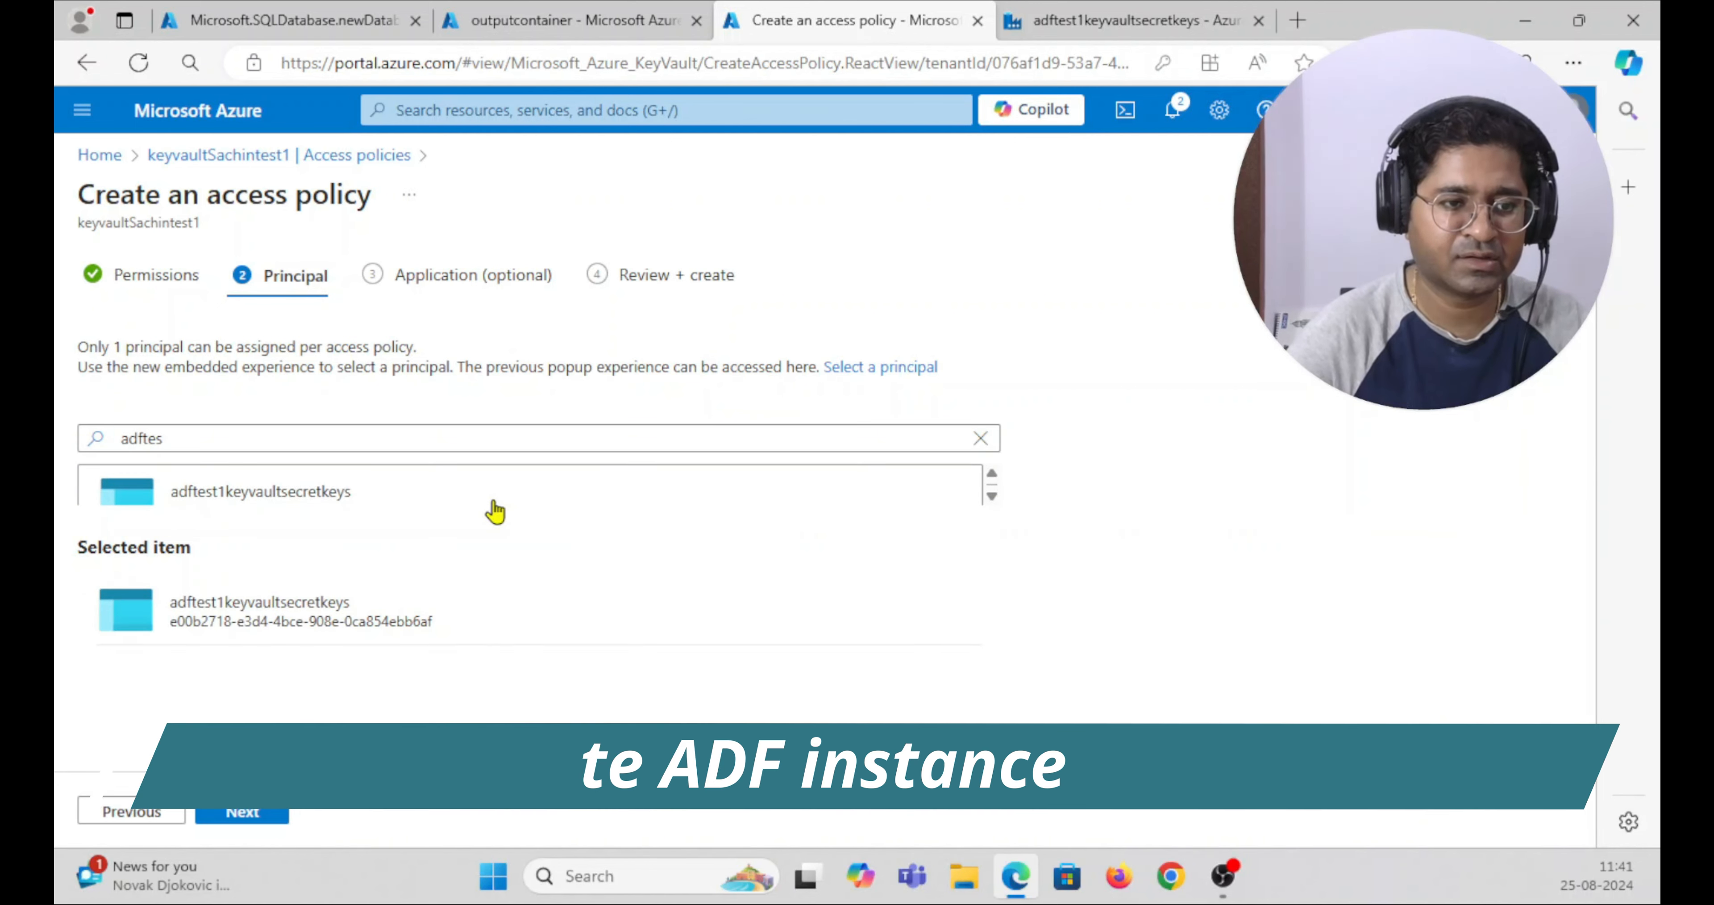
{"action": "left_click", "coordinate": [243, 616]}
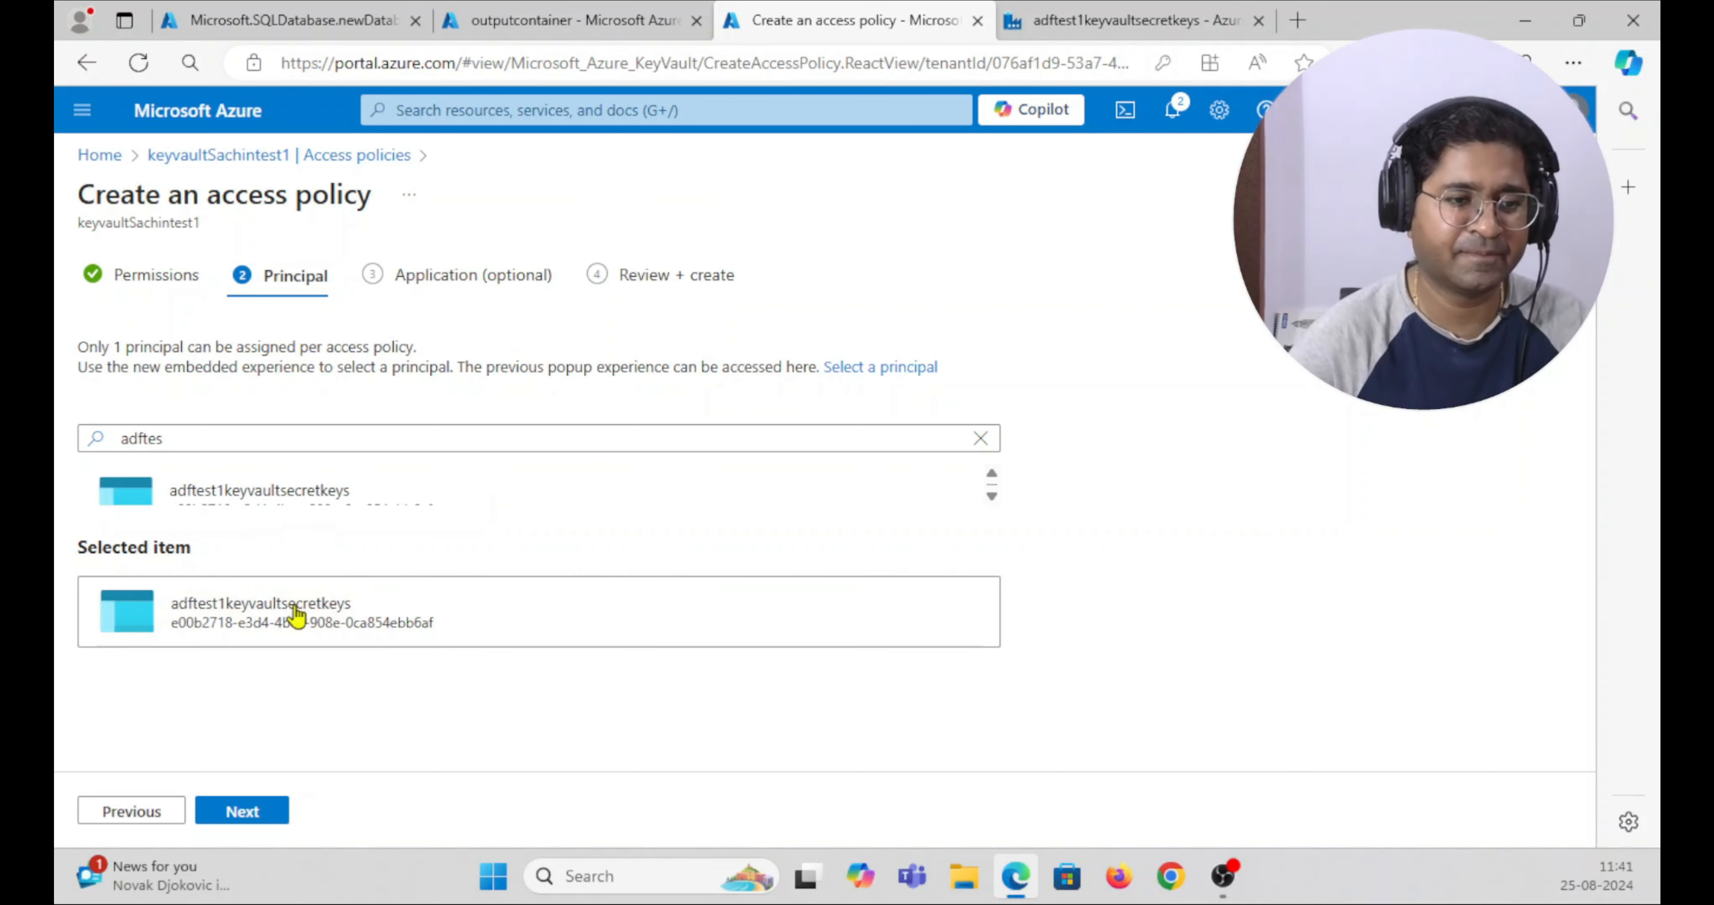
{"action": "left_click", "coordinate": [226, 811]}
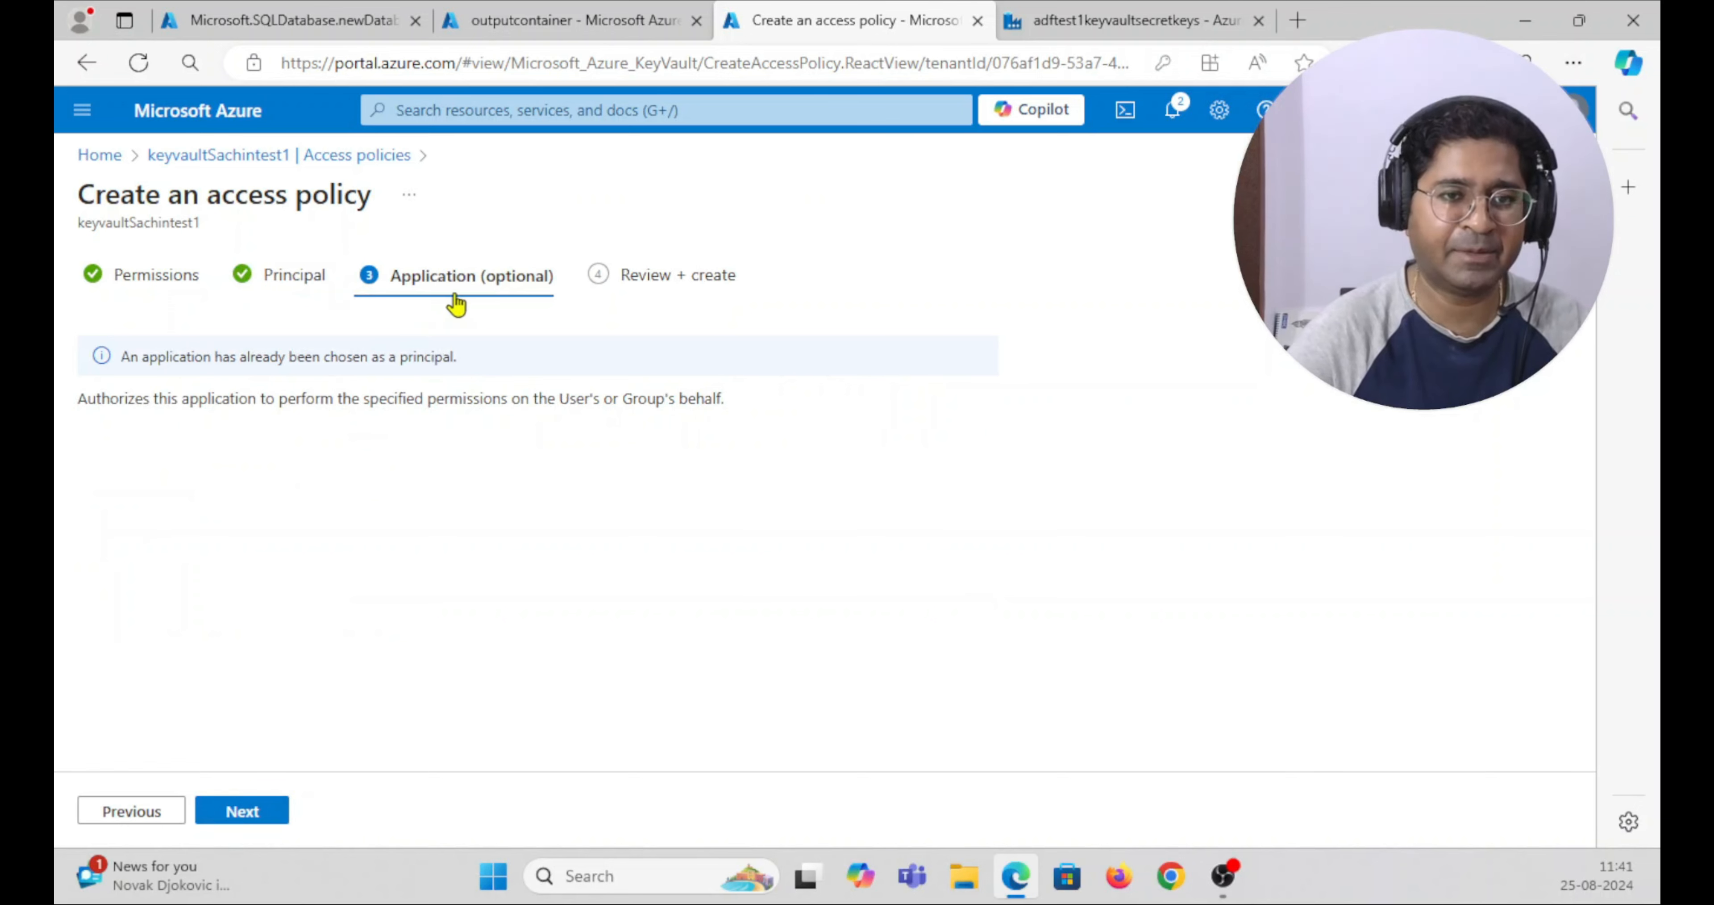
- Review the permissions and principal without adding an authorized application, create the access policy, and check its entry in the policy list
{"action": "left_click", "coordinate": [255, 820]}
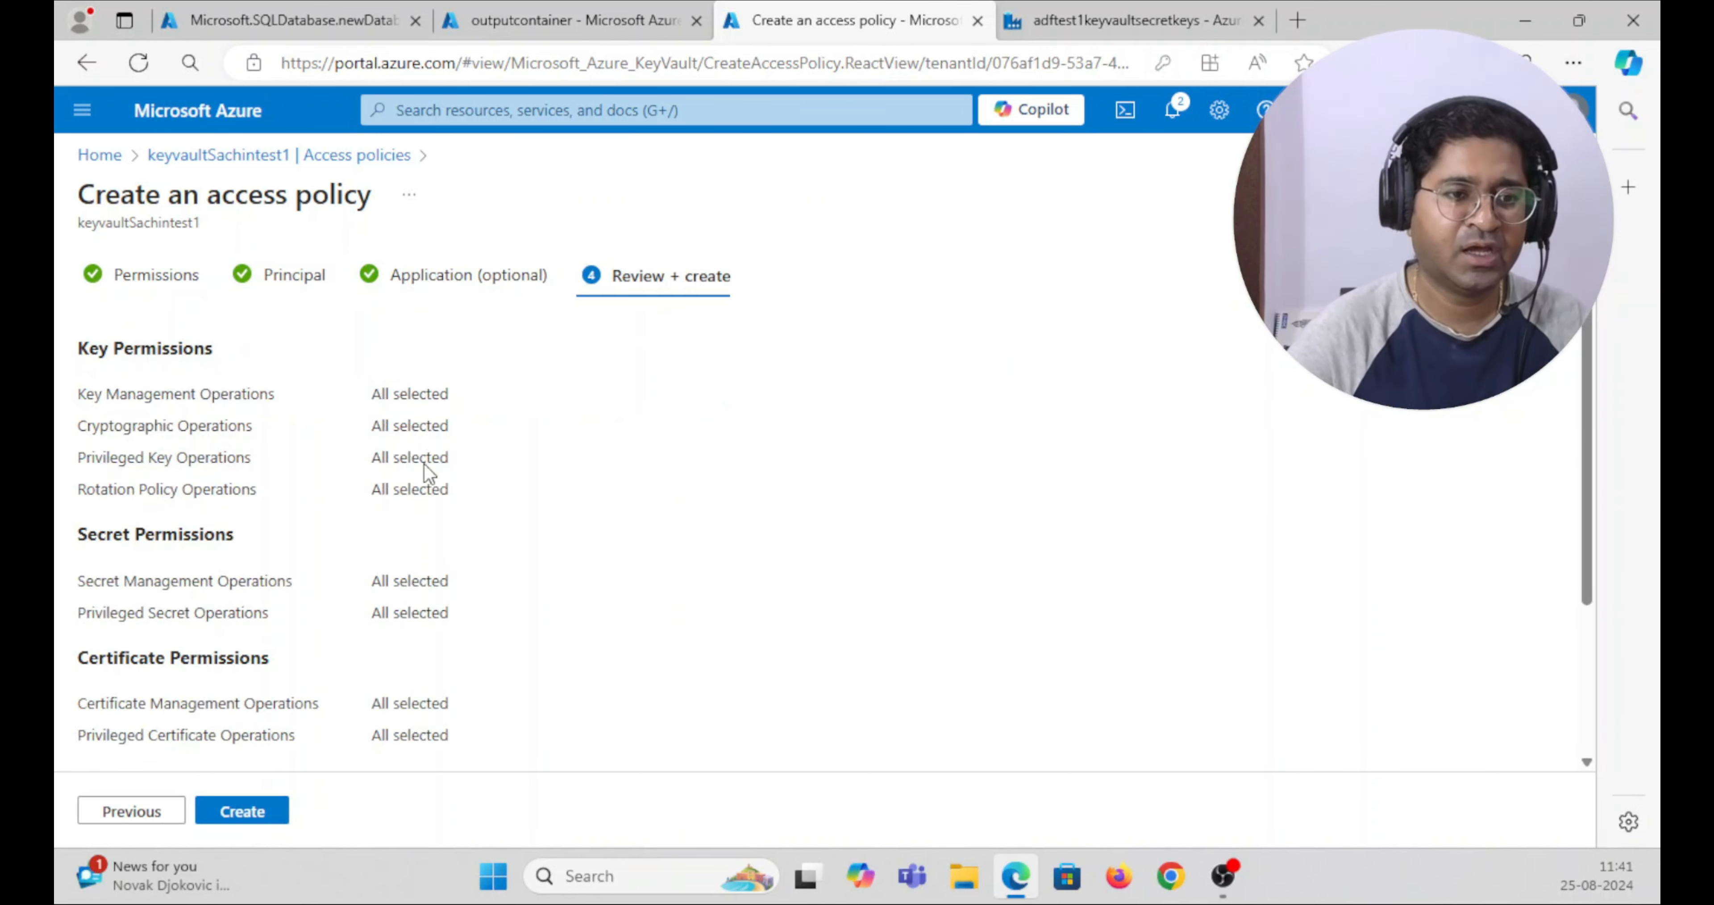
{"action": "scroll", "coordinate": [300, 657], "scroll_direction": "down", "scroll_amount": 3}
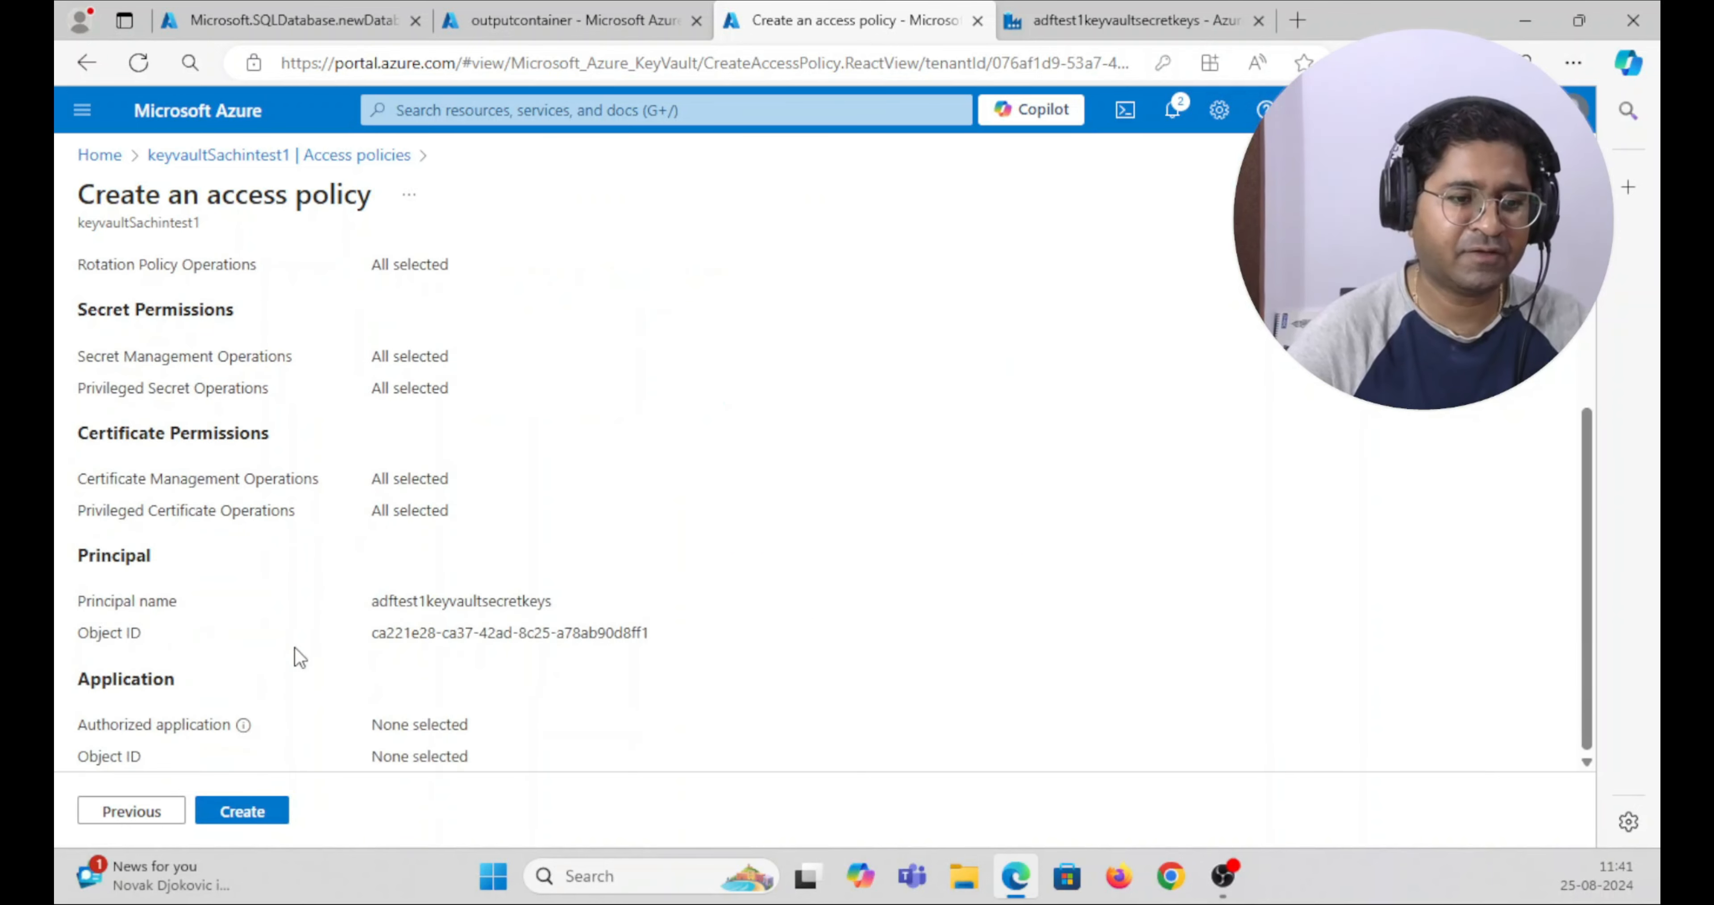
{"action": "left_click", "coordinate": [243, 811]}
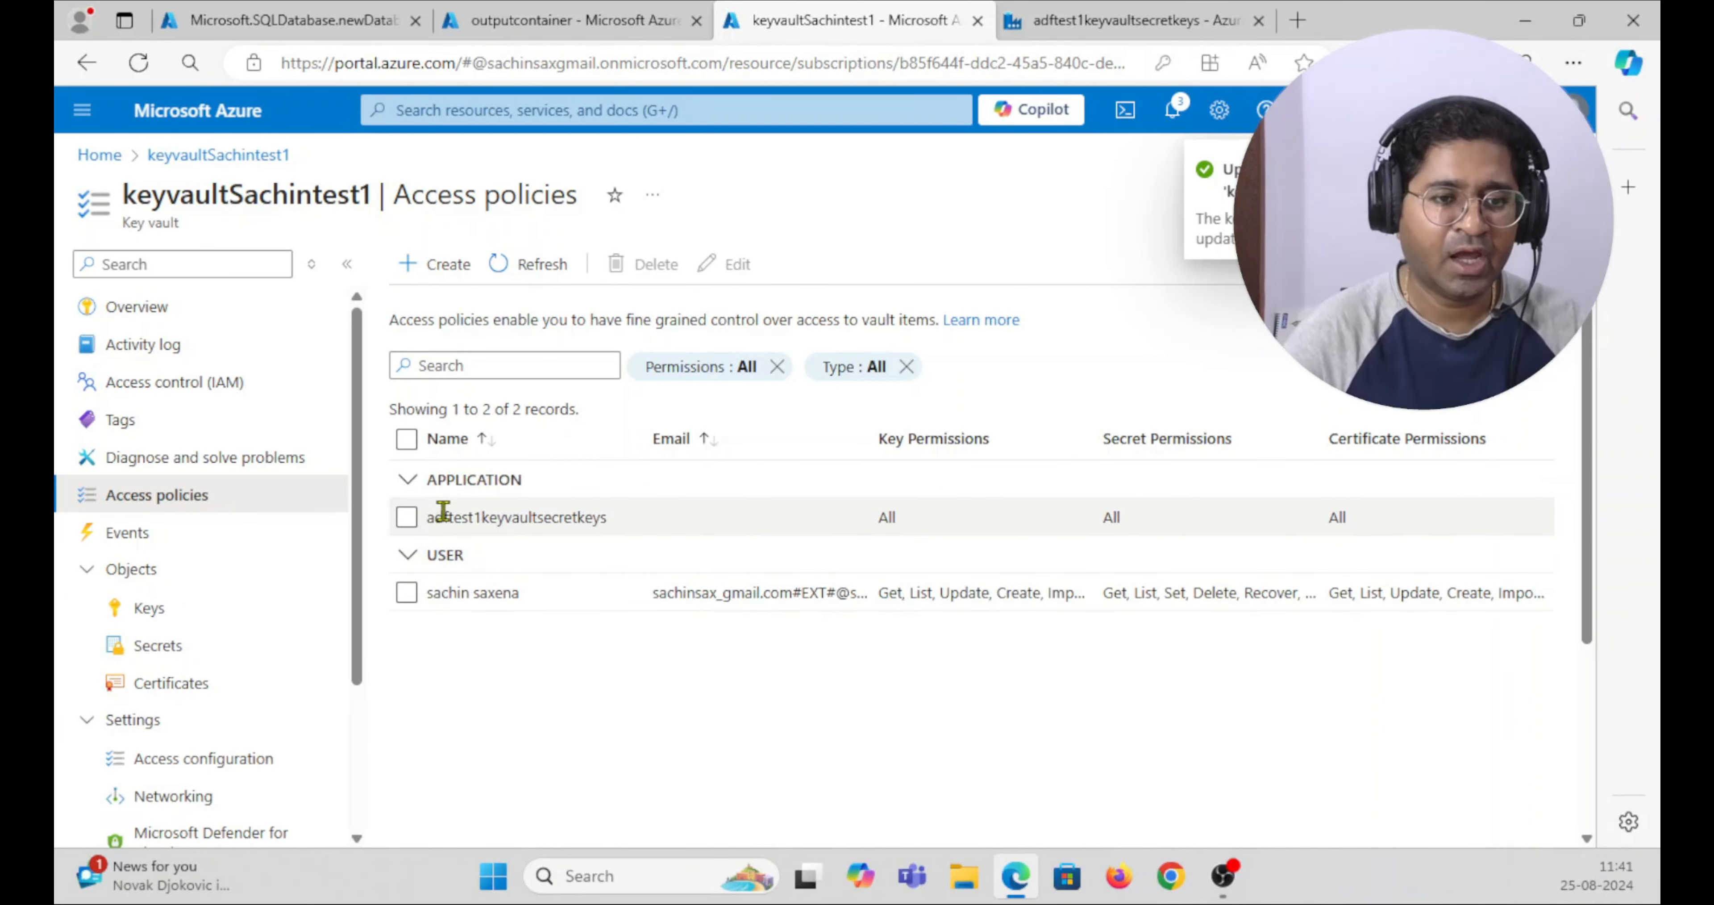
{"action": "left_click_drag", "start_coordinate": [424, 517], "coordinate": [619, 525]}
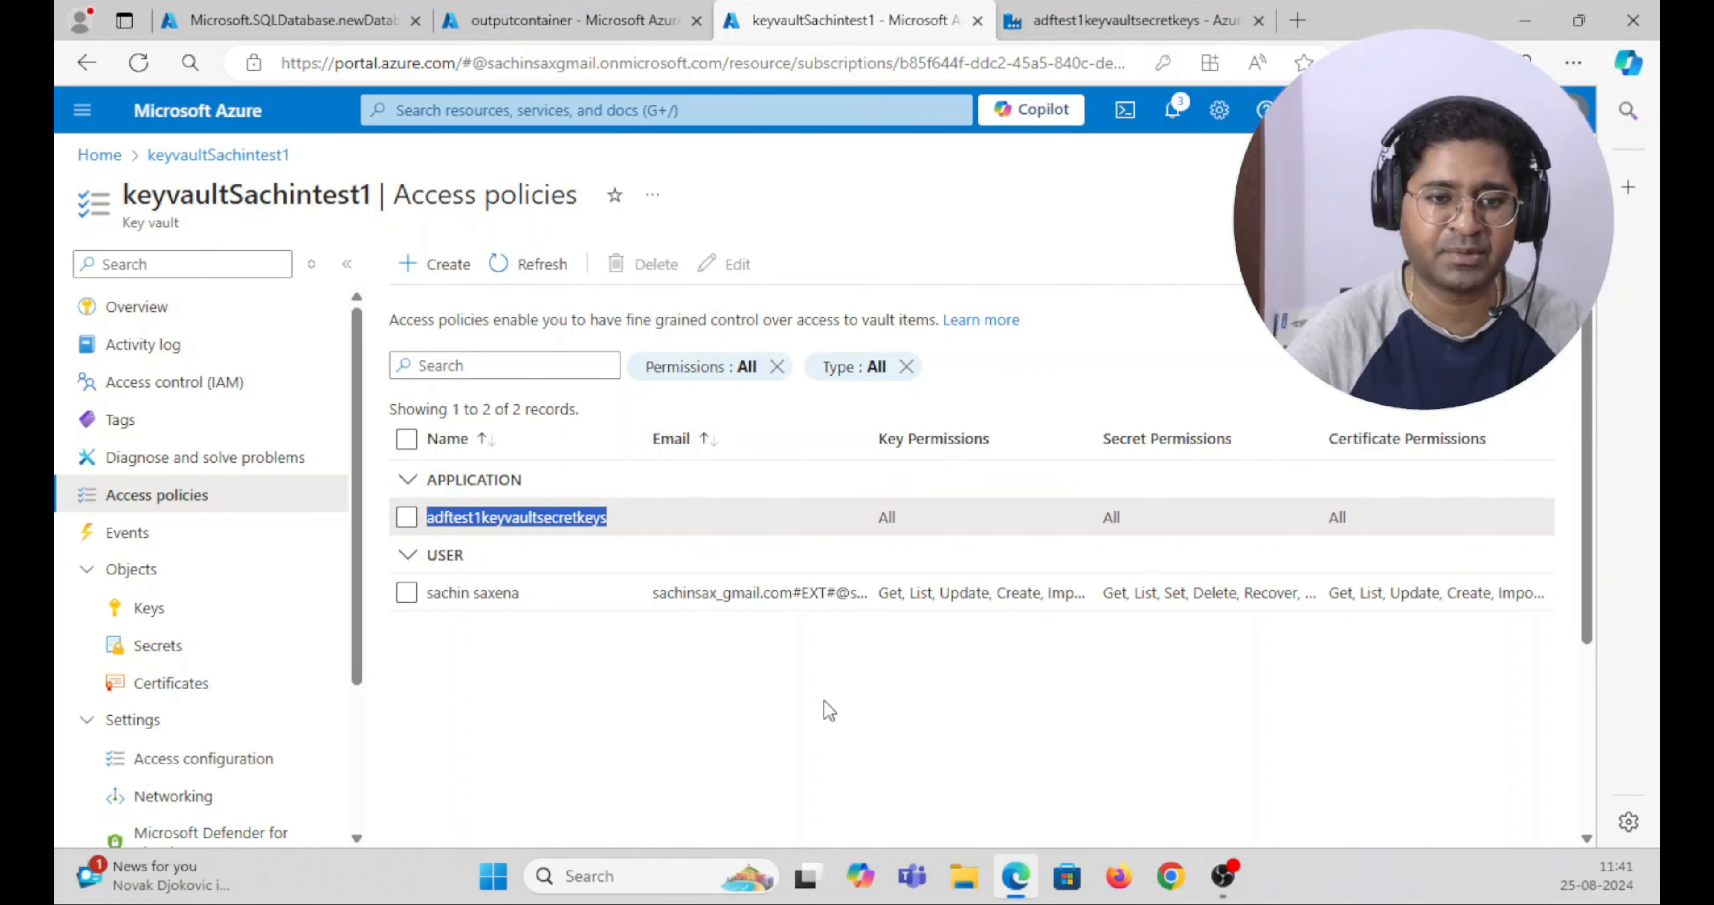
{"action": "left_click_drag", "start_coordinate": [702, 736], "coordinate": [694, 732]}
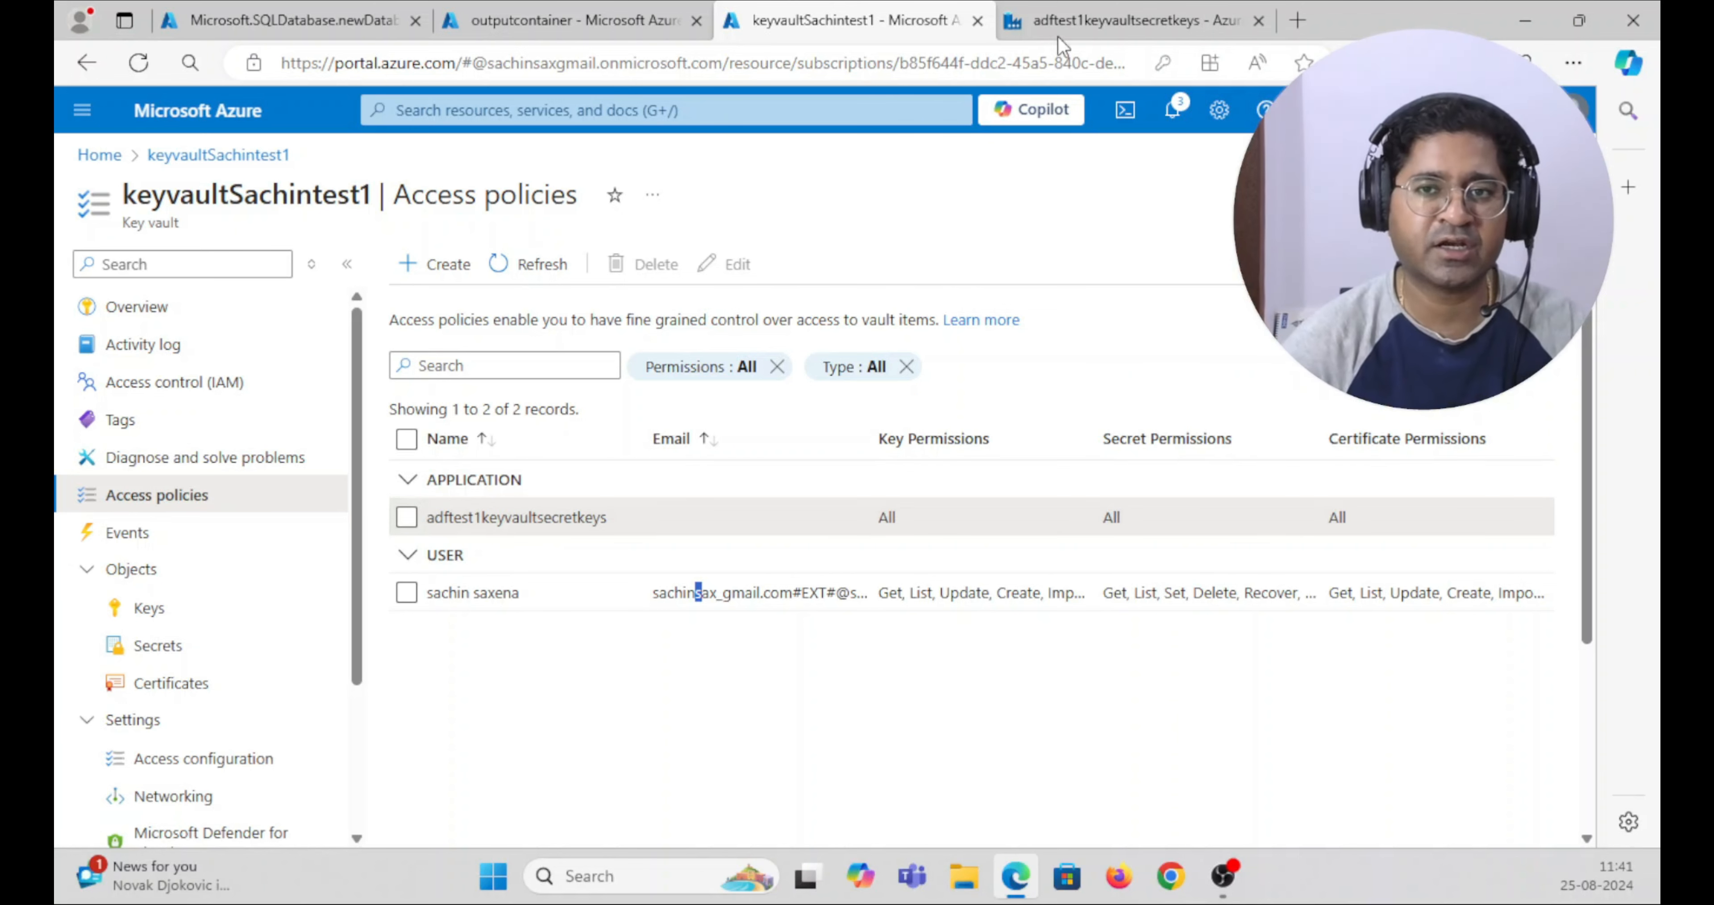
- Switch to Azure Data Factory, create a new pipeline and add a Copy data activity to its canvas
{"action": "left_click", "coordinate": [1110, 12]}
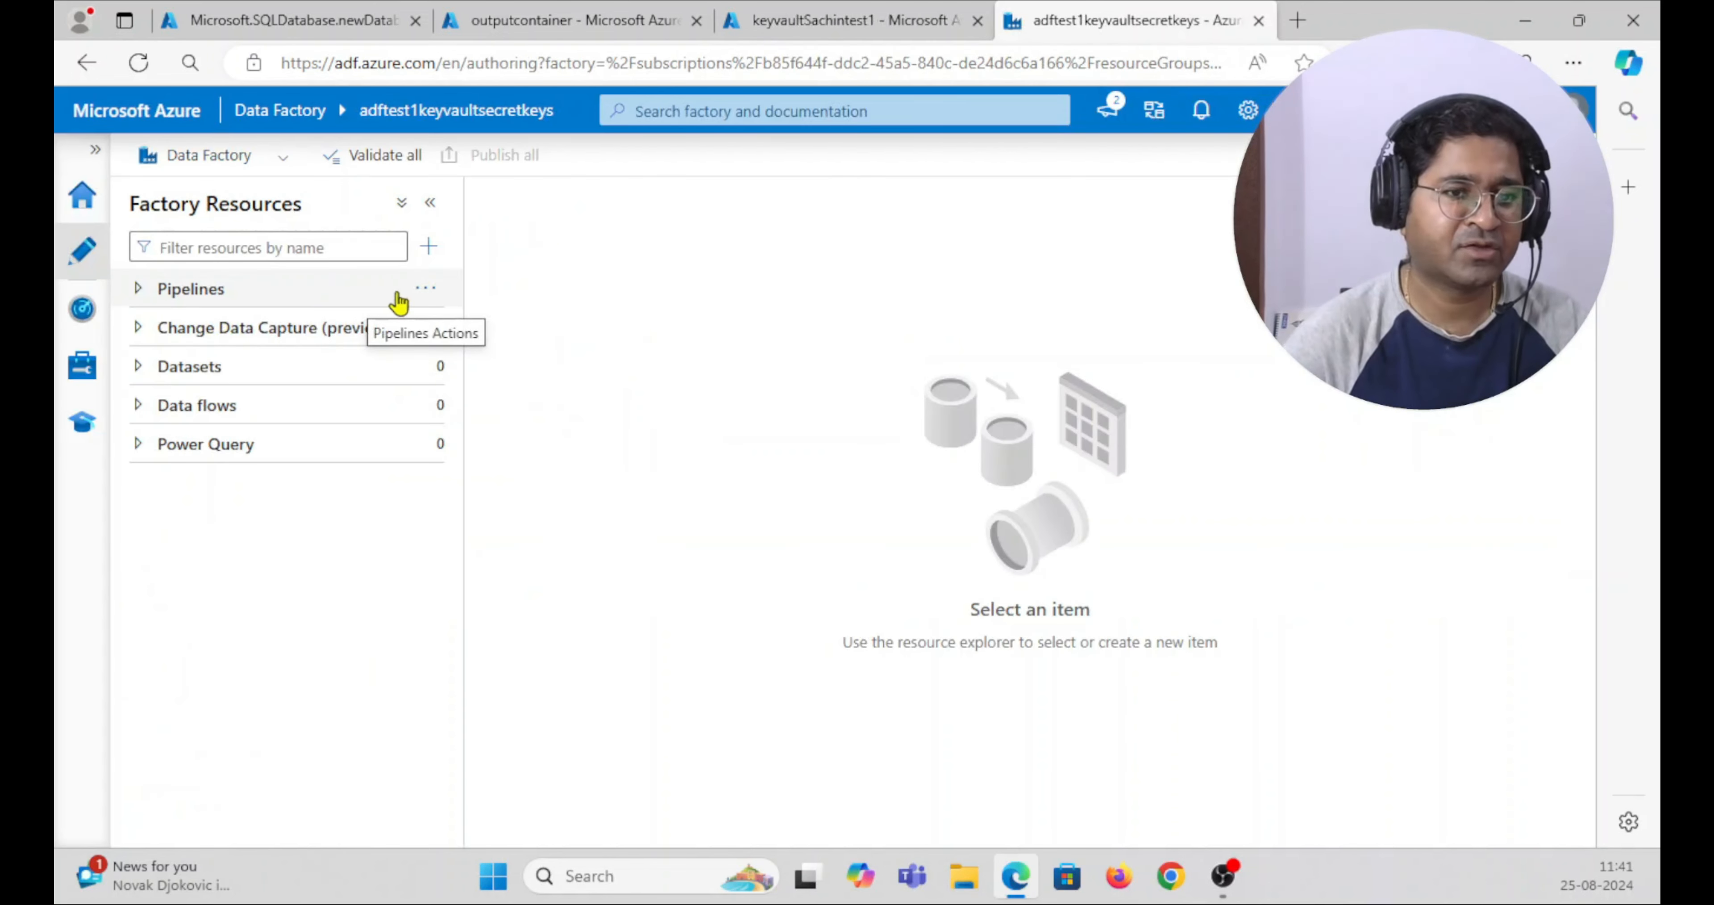
{"action": "left_click", "coordinate": [424, 290]}
{"action": "left_click", "coordinate": [504, 334]}
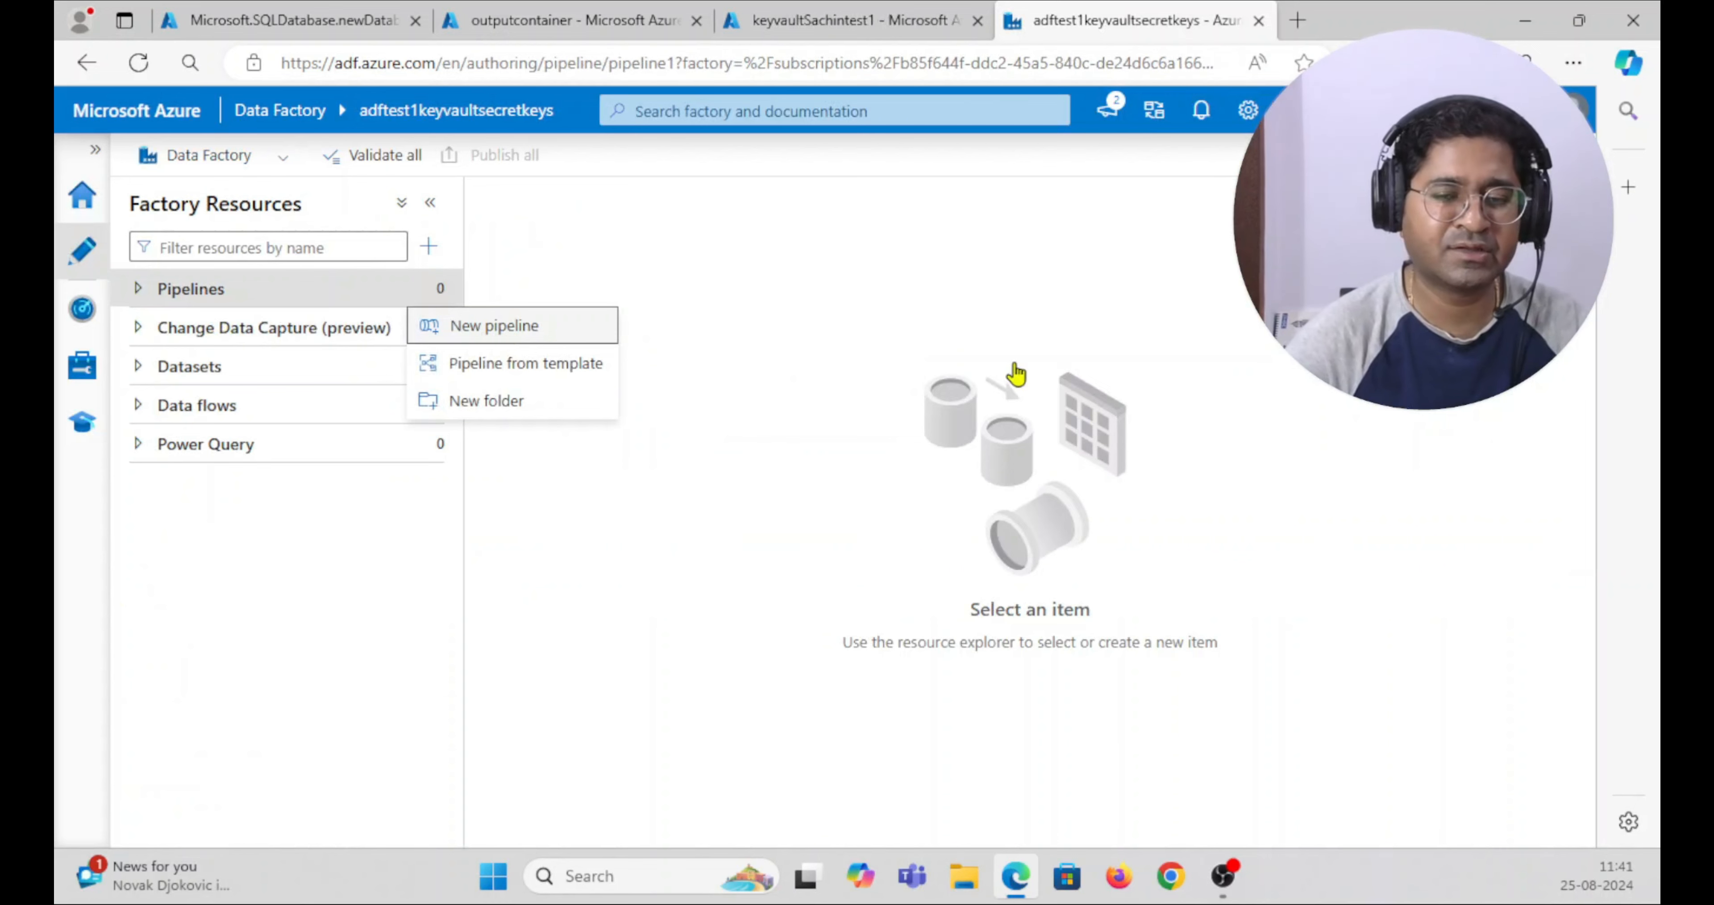
{"action": "left_click", "coordinate": [608, 282]}
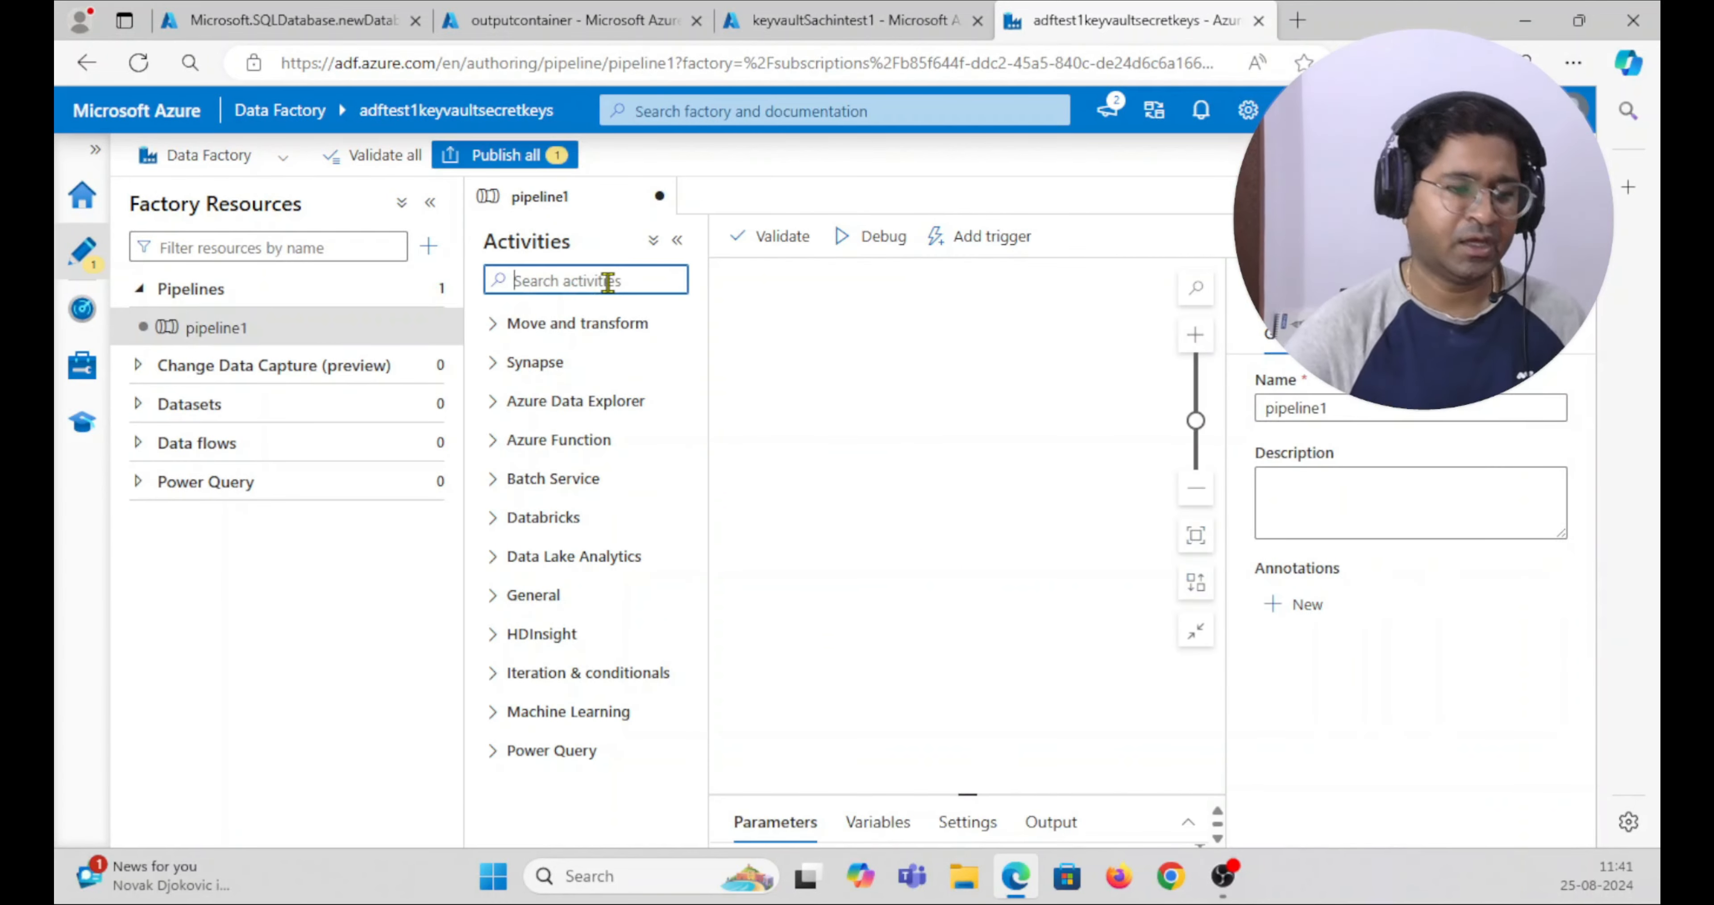
{"action": "type", "text": "copy"}
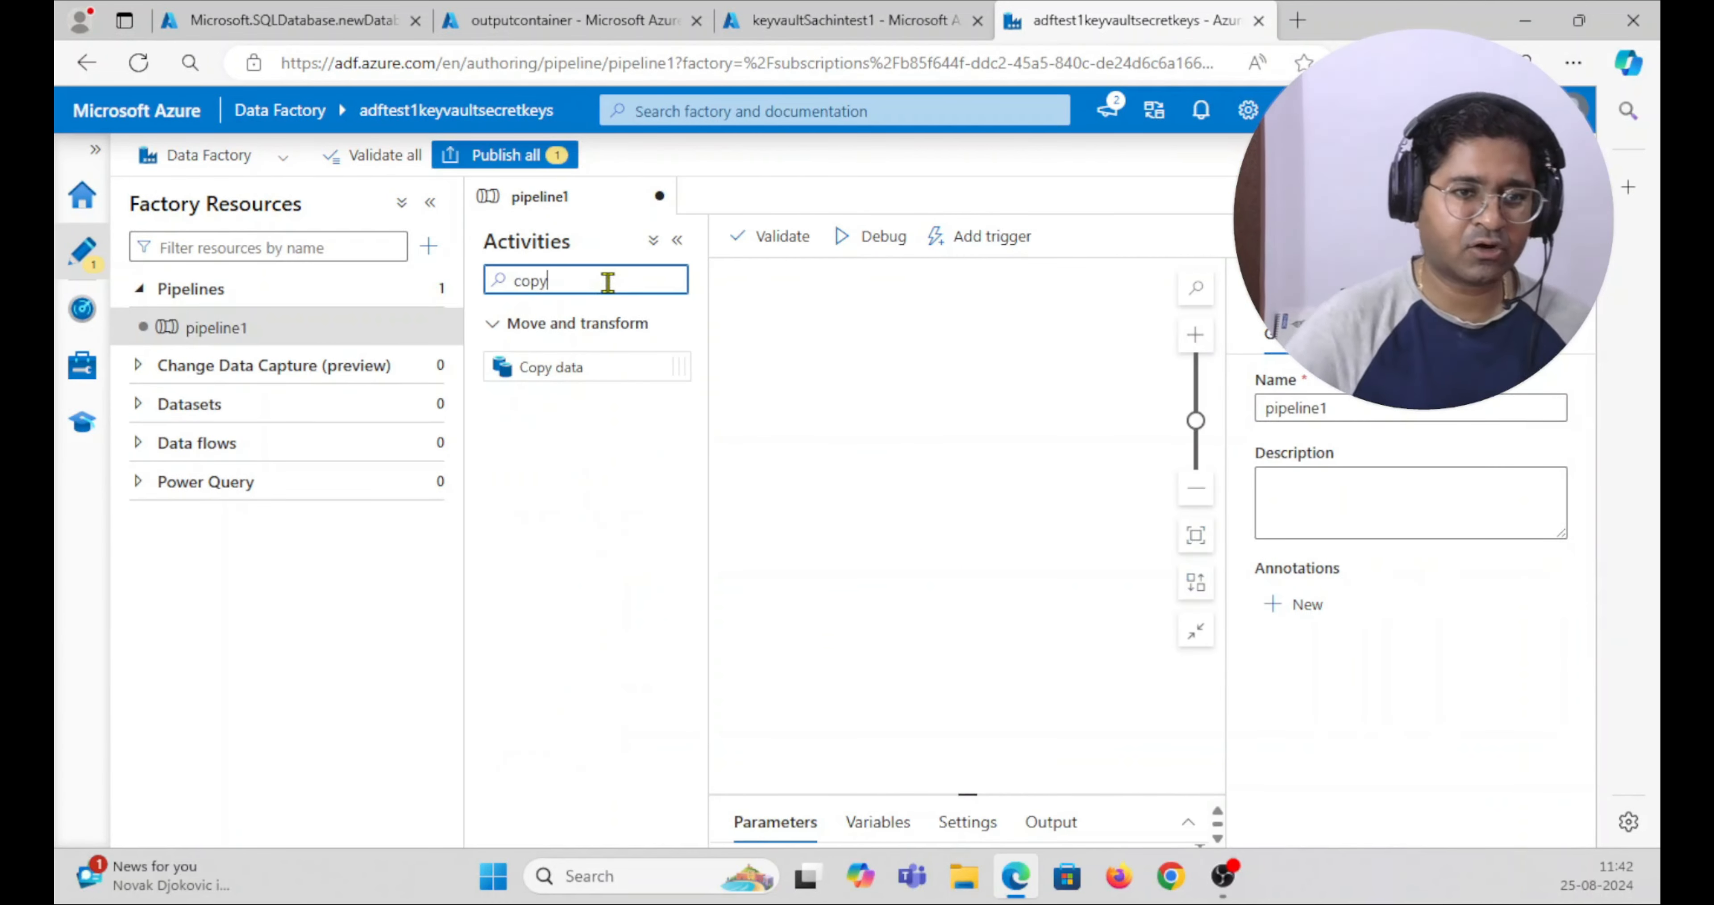
{"action": "left_click_drag", "start_coordinate": [585, 366], "coordinate": [863, 363]}
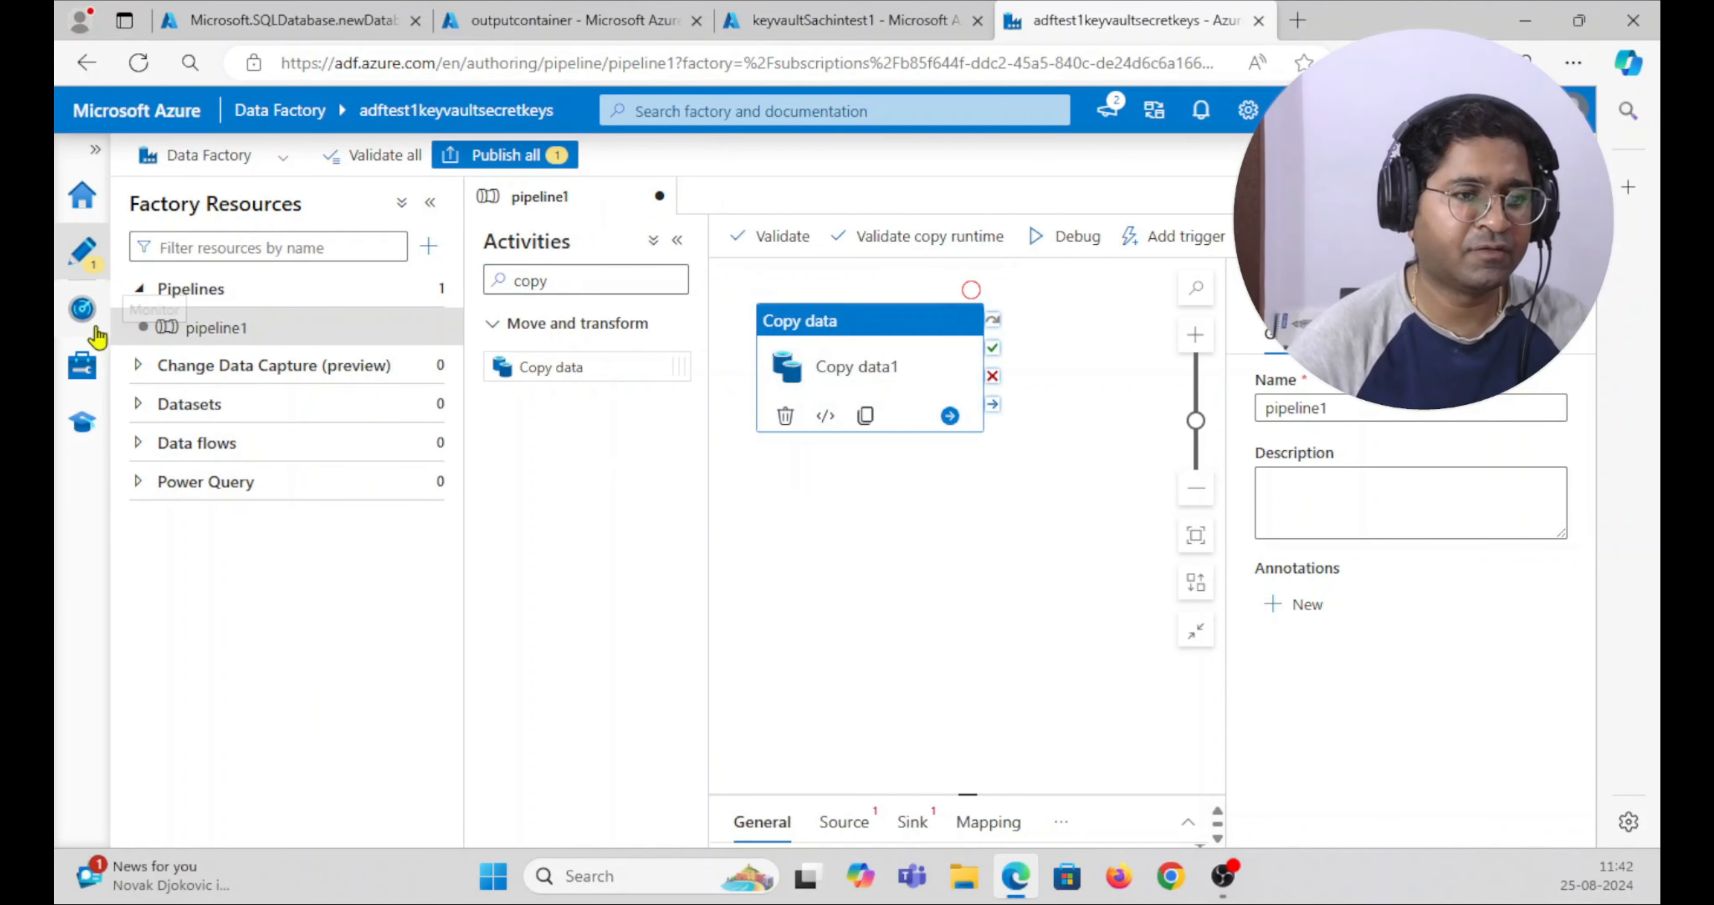
- Check the factory's integration runtimes, and start a new linked service of type Azure SQL Database
{"action": "left_click", "coordinate": [83, 371]}
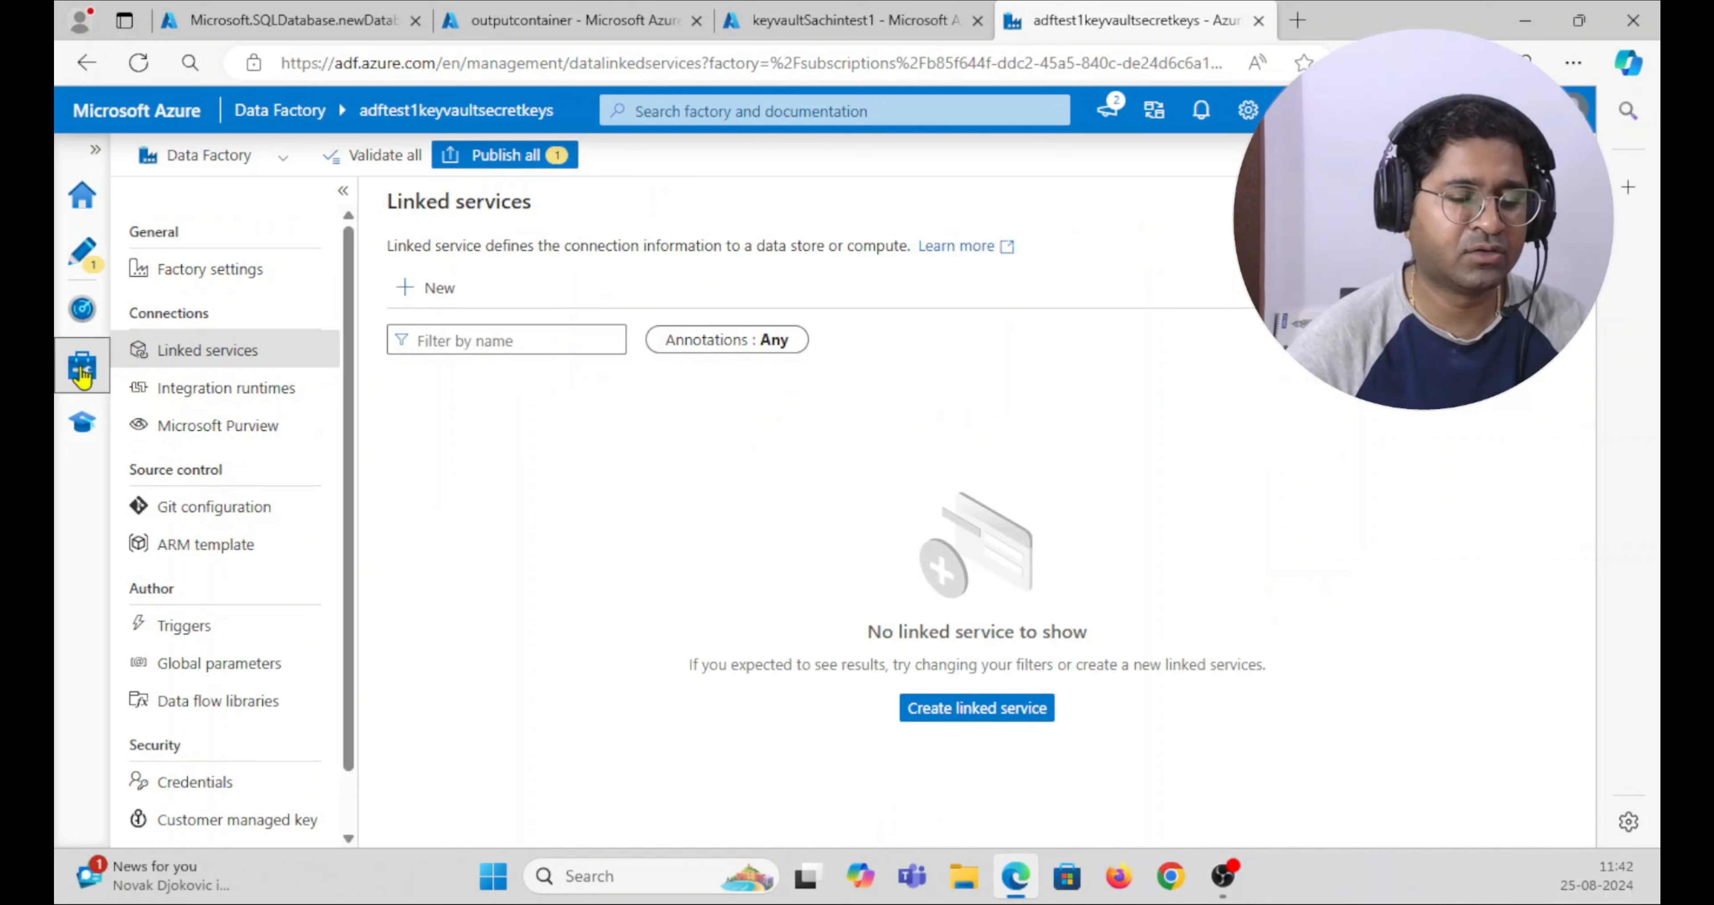
{"action": "left_click", "coordinate": [170, 393]}
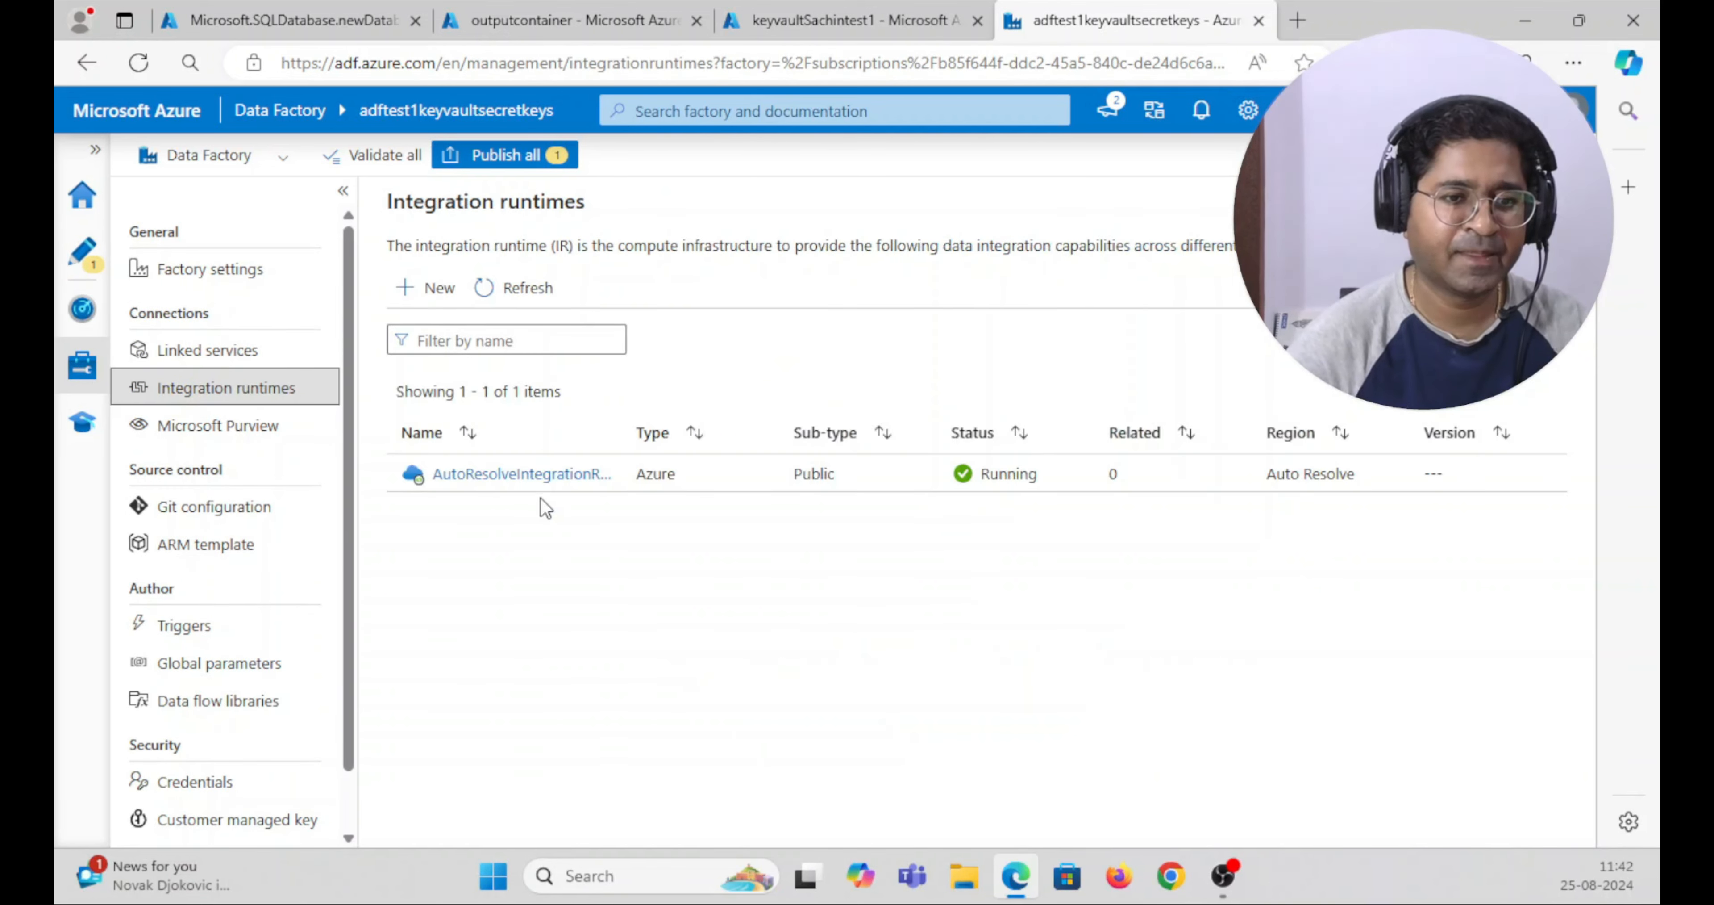
{"action": "left_click", "coordinate": [204, 350]}
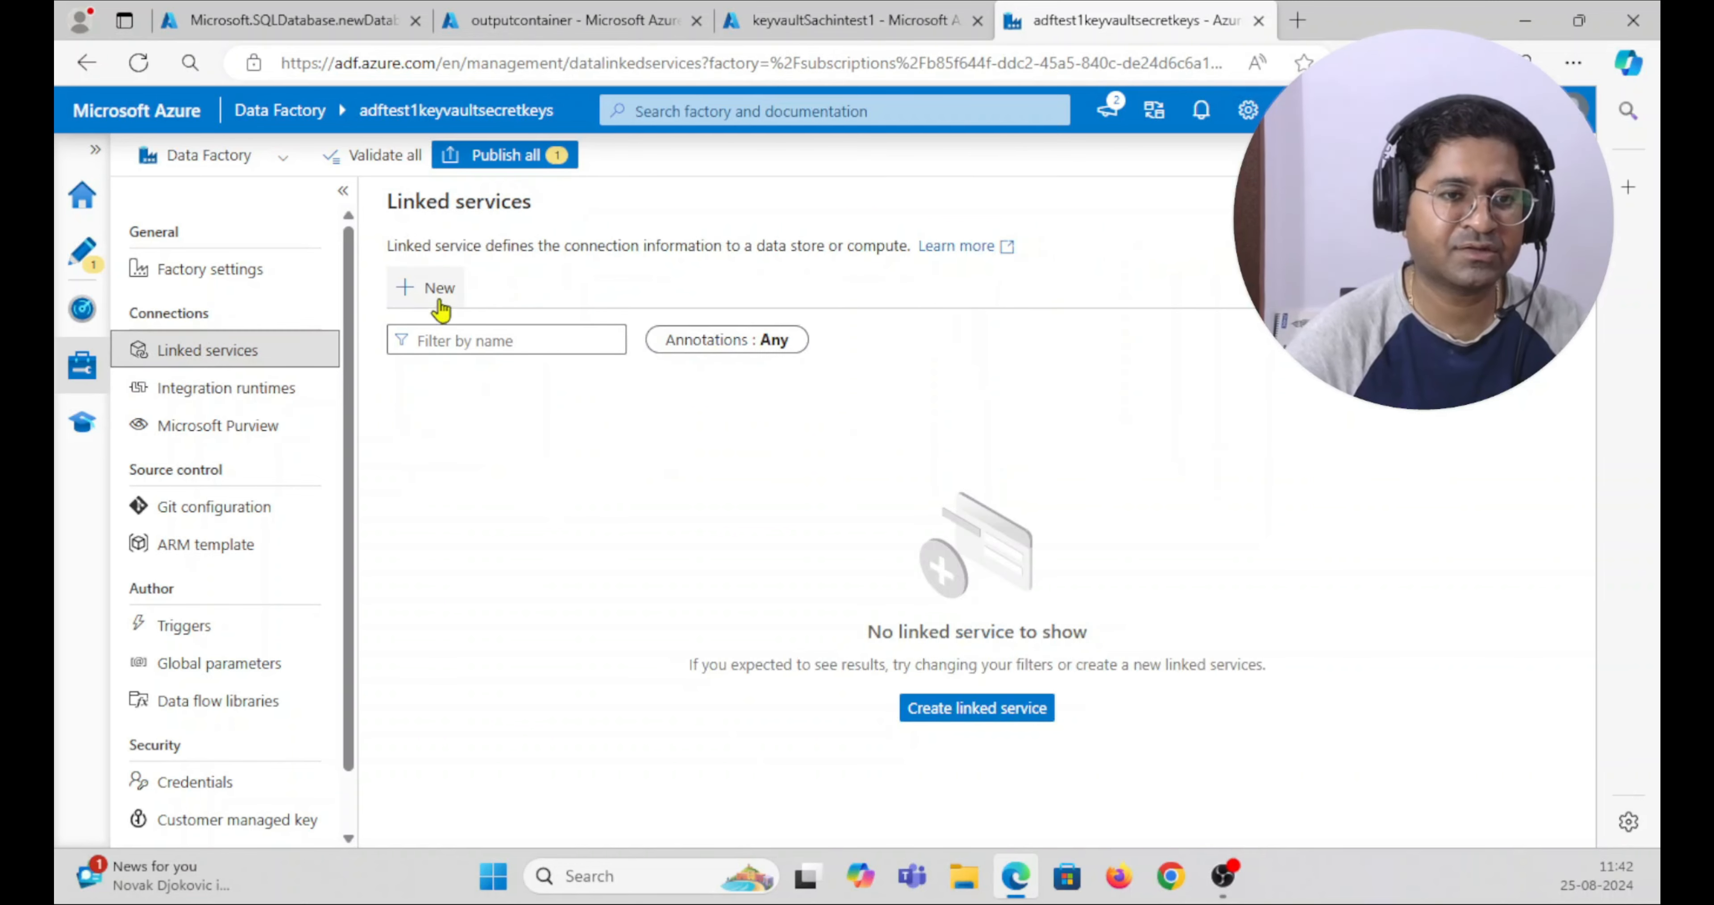
{"action": "left_click", "coordinate": [406, 293]}
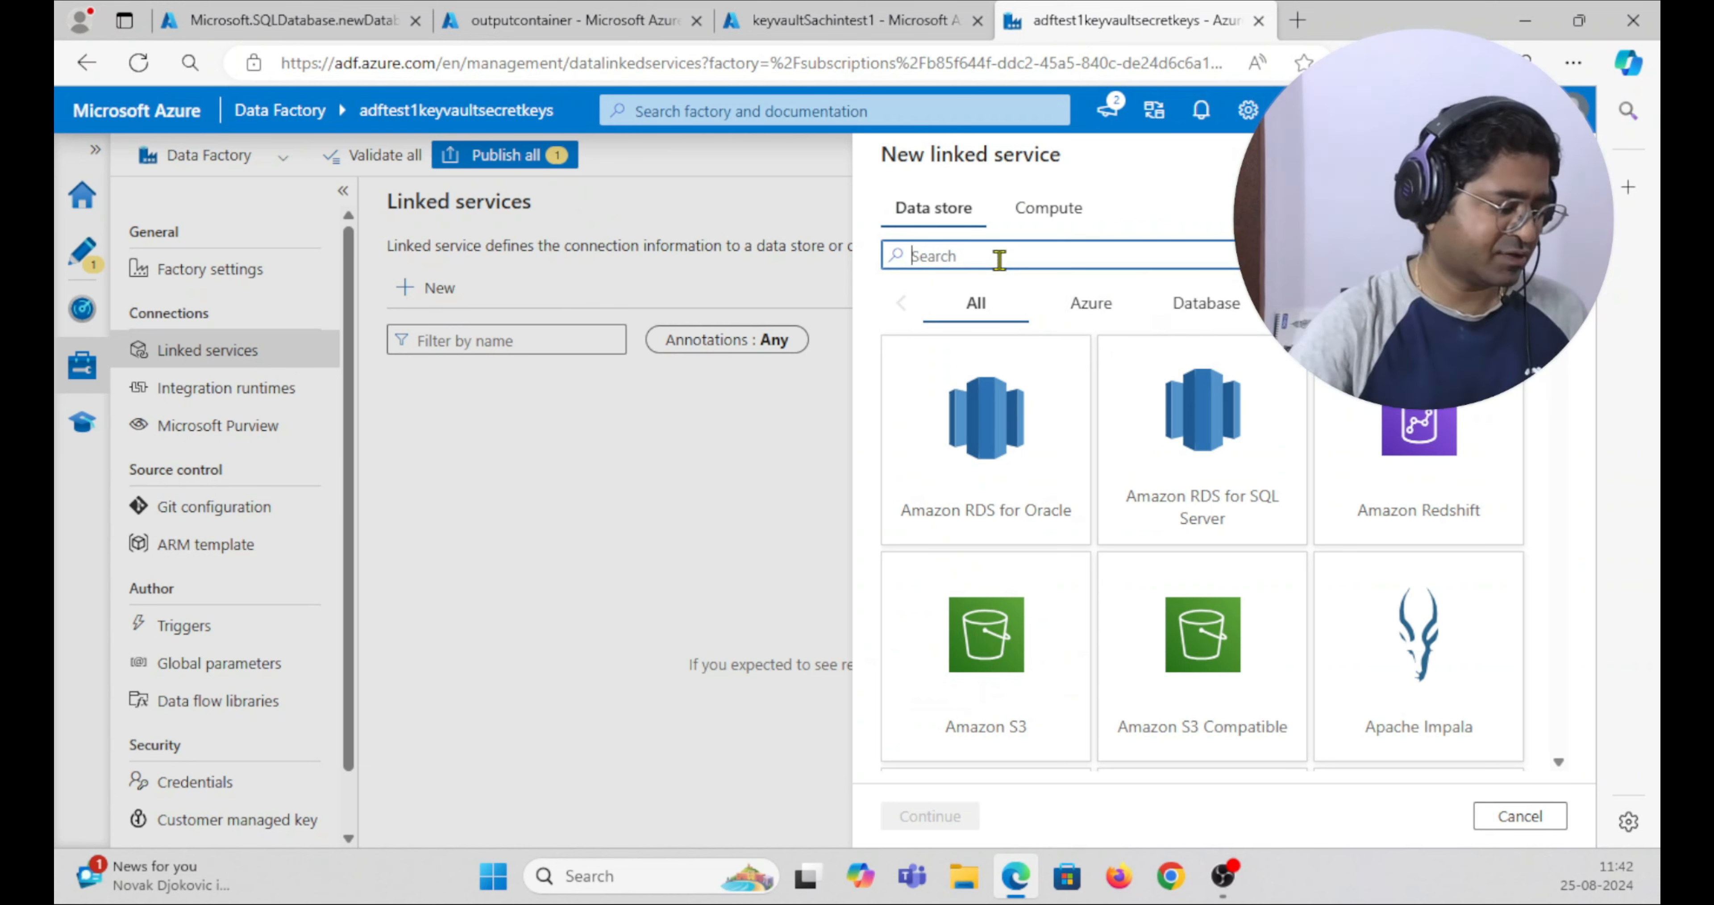
{"action": "type", "text": "sql"}
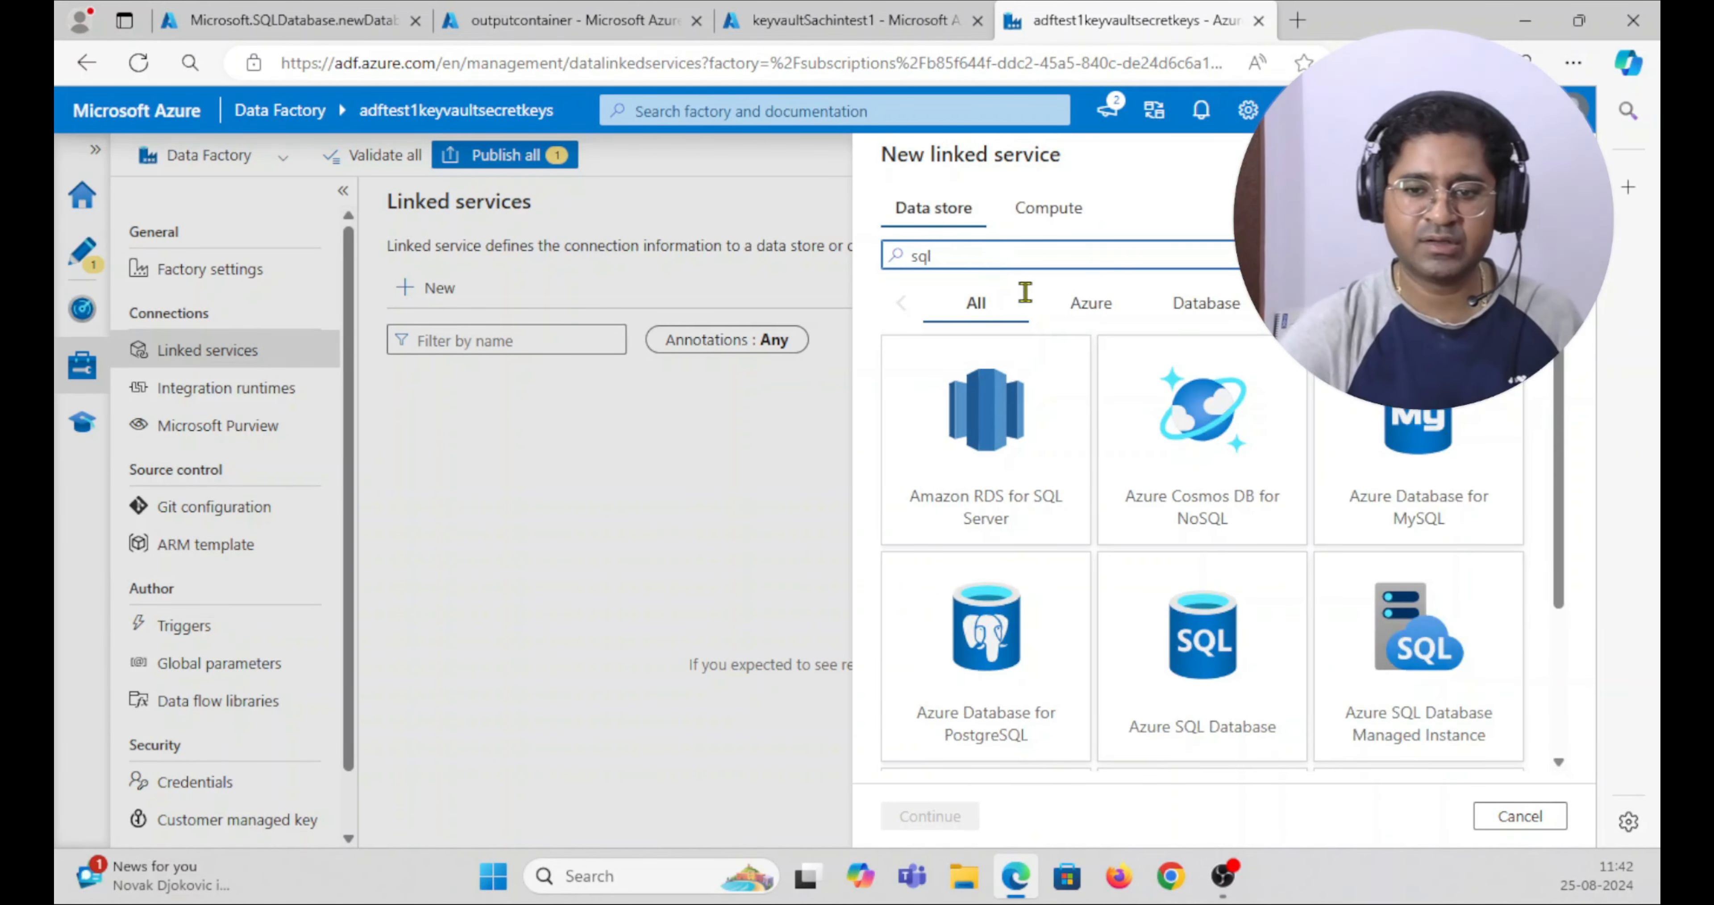
{"action": "left_click", "coordinate": [1233, 609]}
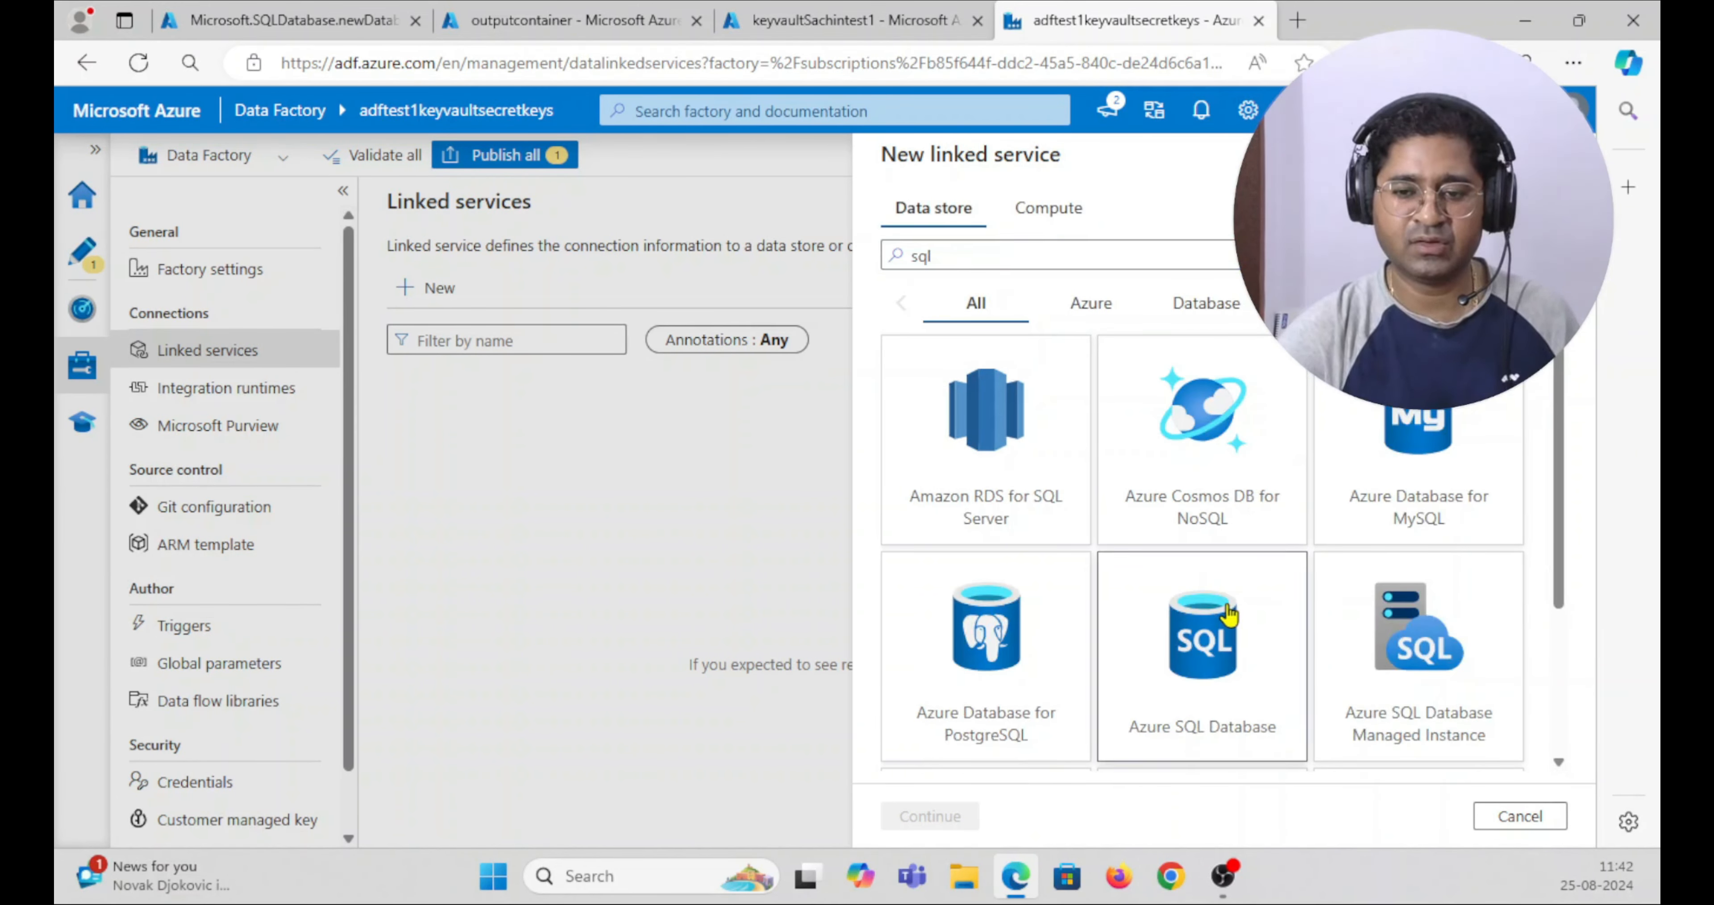
{"action": "scroll", "coordinate": [1233, 608], "scroll_direction": "down", "scroll_amount": 3}
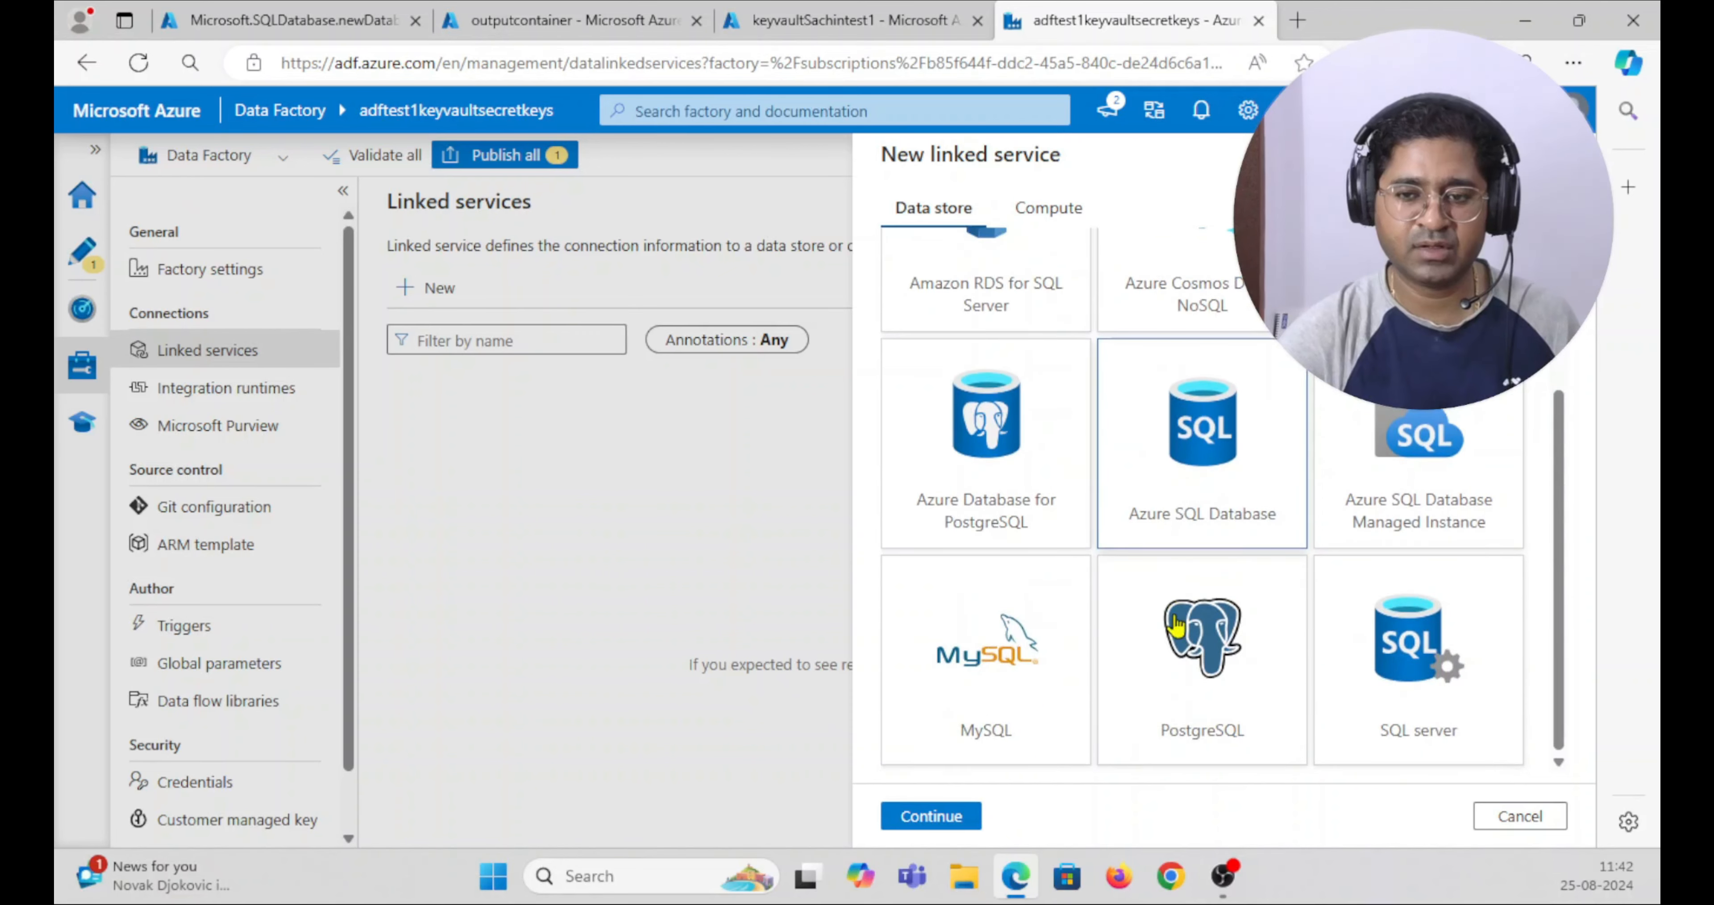
{"action": "left_click", "coordinate": [916, 824]}
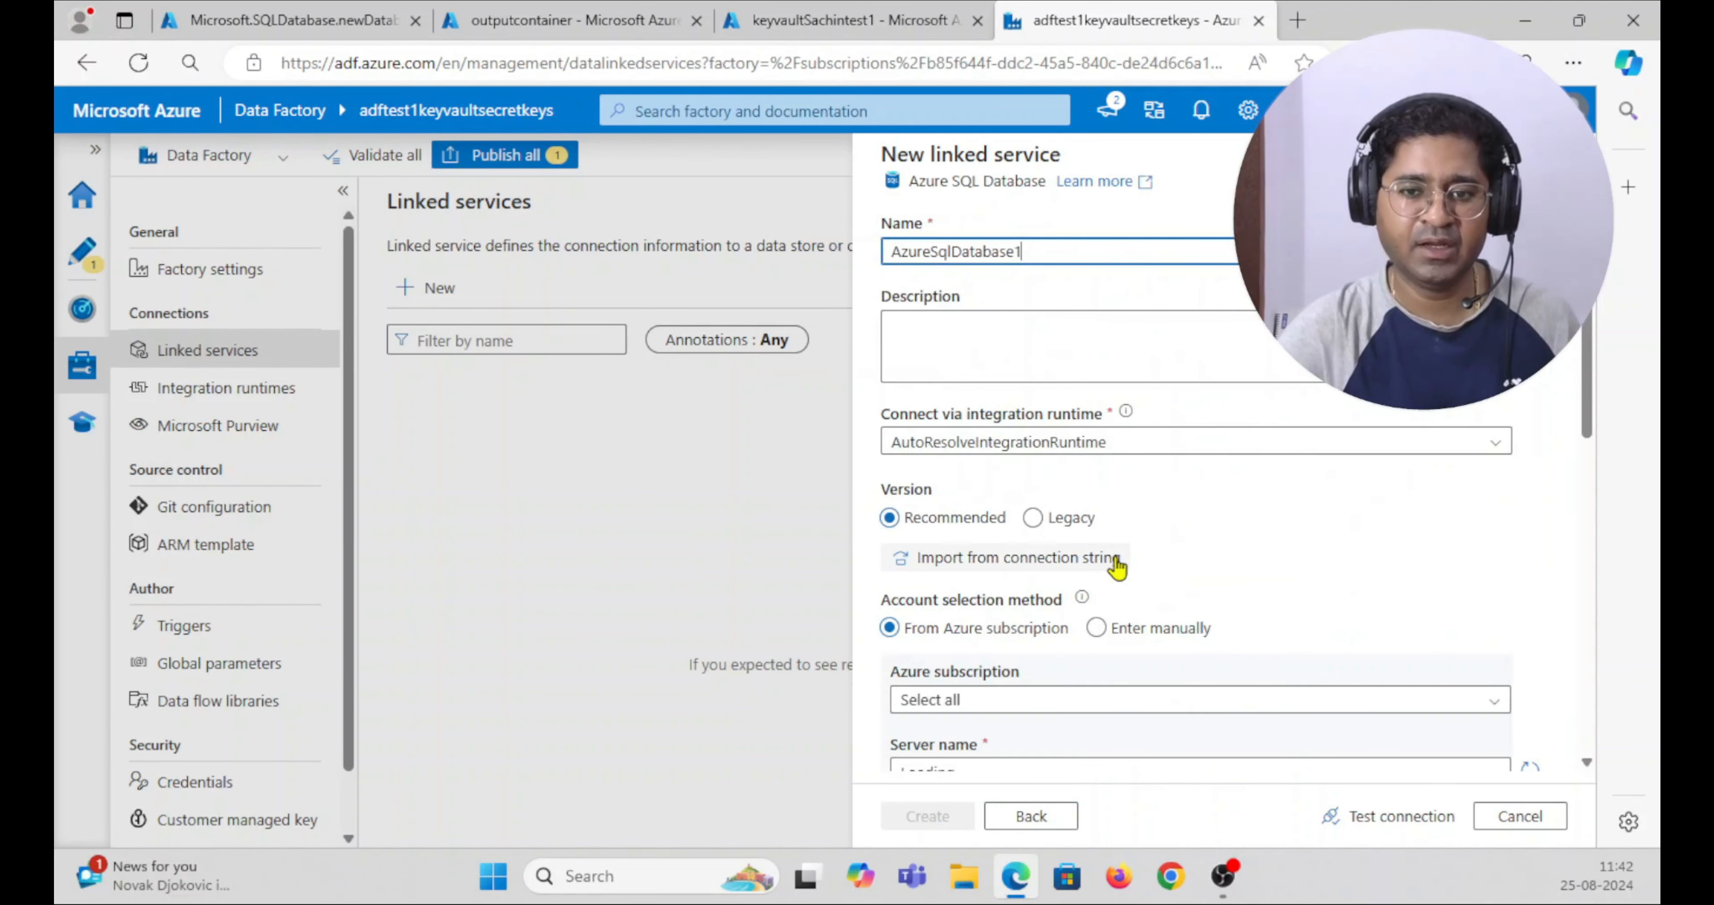
- Name the Azure SQL Database linked service ls_sql and go to its account selection settings
{"action": "left_click_drag", "start_coordinate": [1041, 251], "coordinate": [854, 256]}
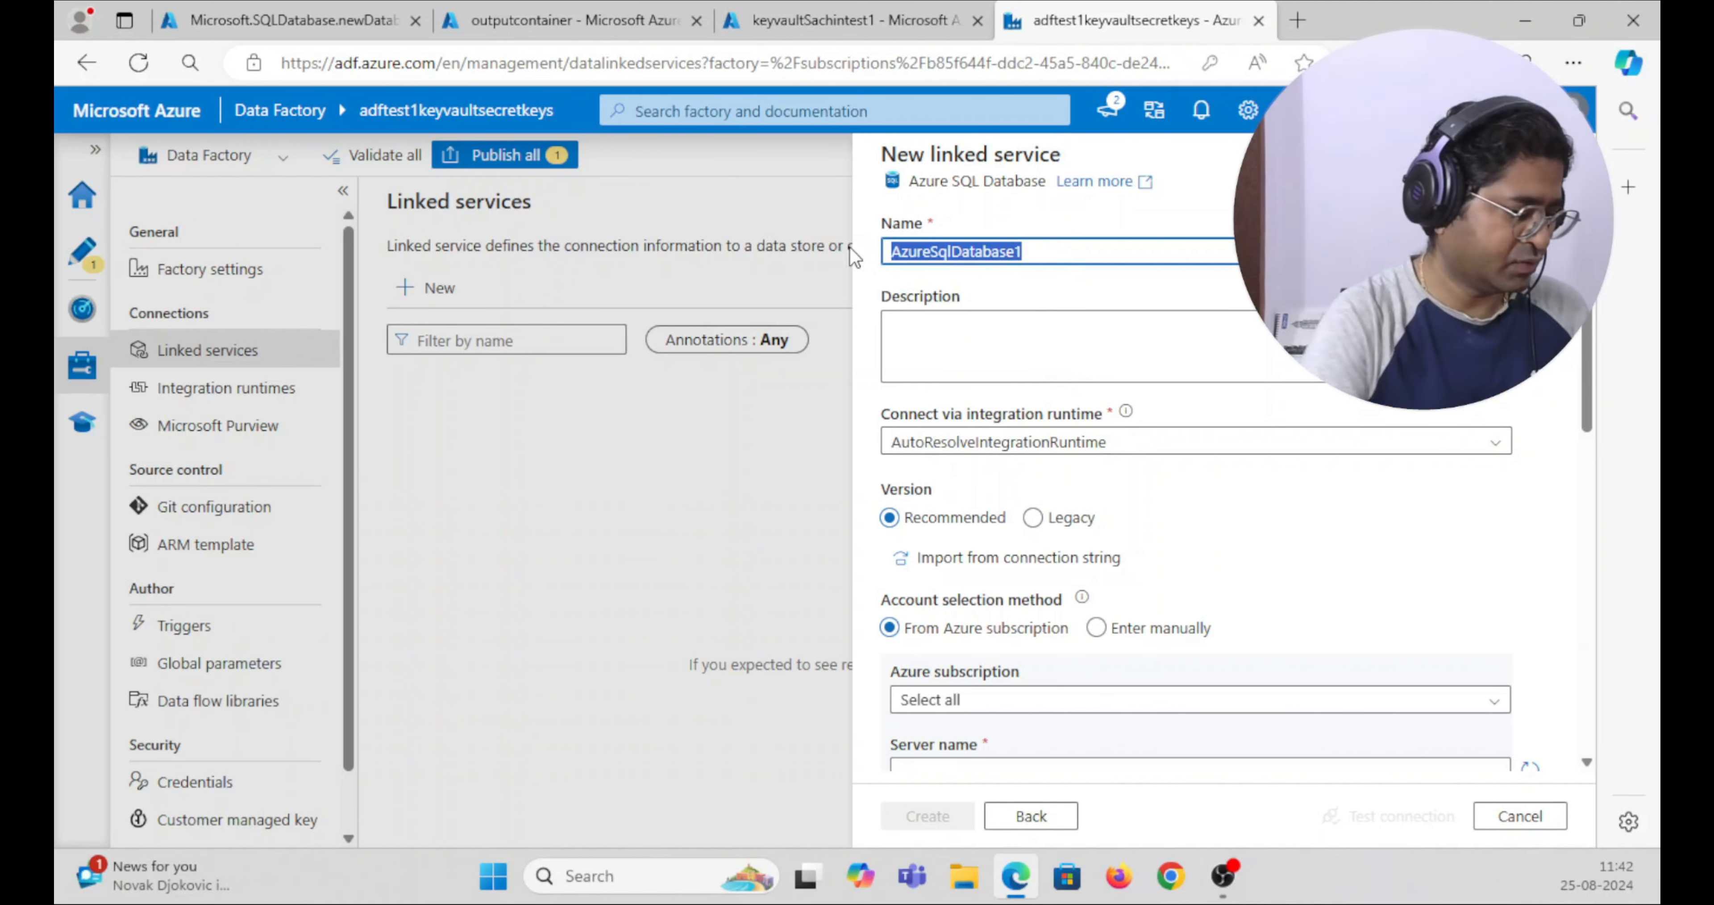
{"action": "type", "text": "sql_ls"}
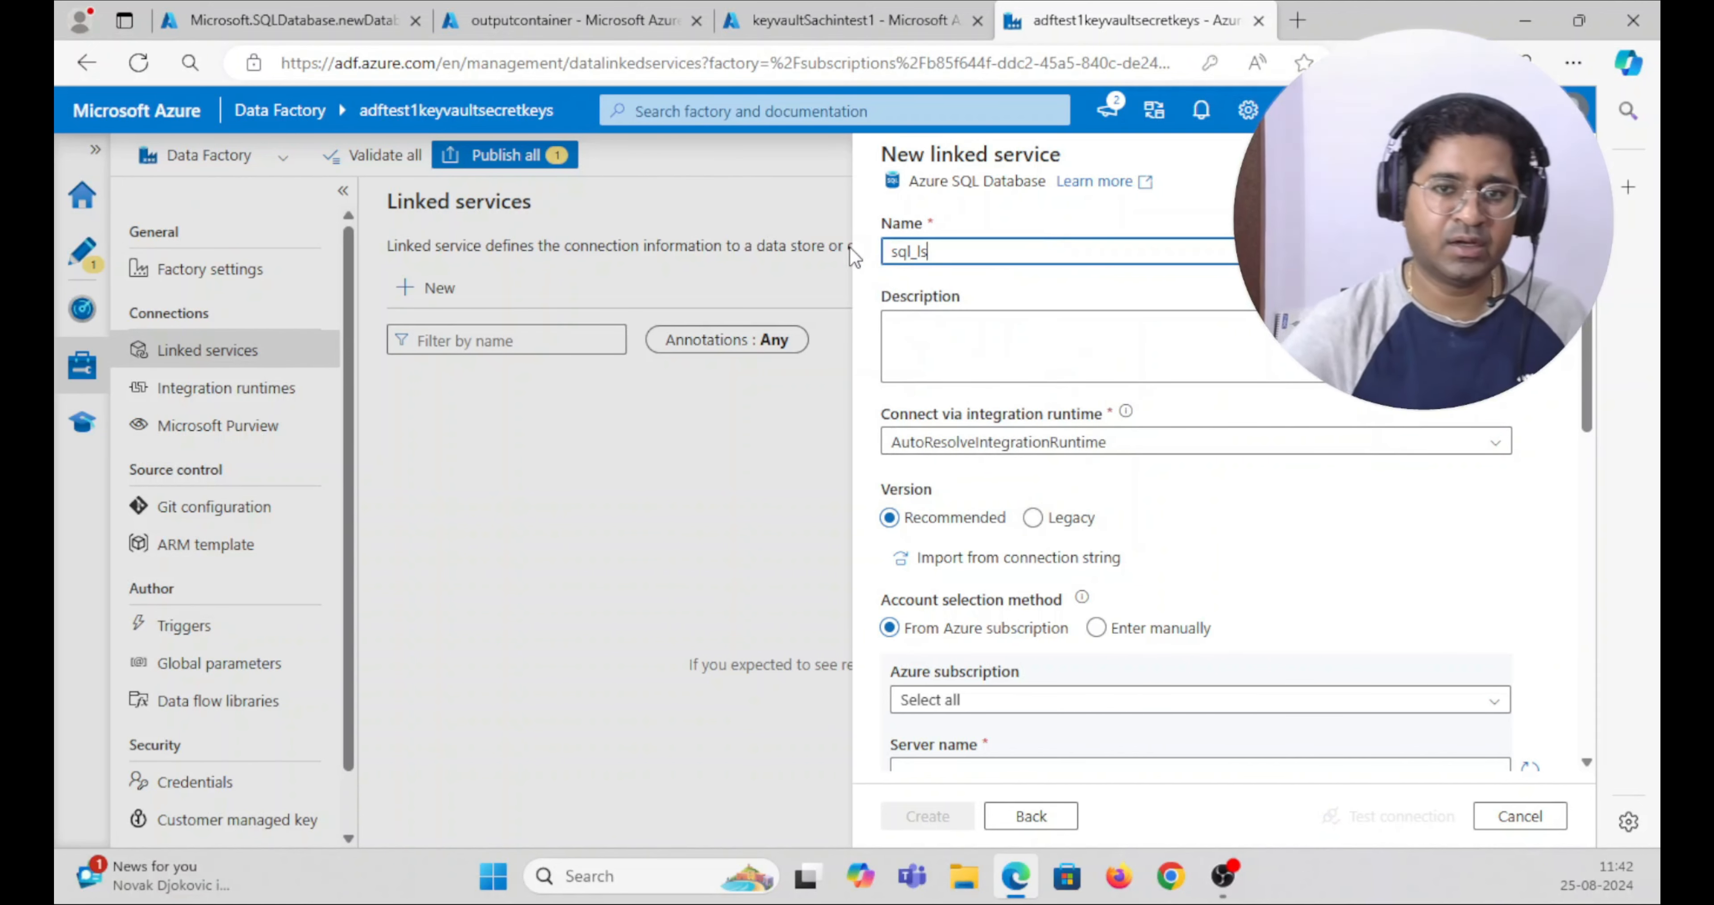
{"action": "left_click_drag", "start_coordinate": [924, 253], "coordinate": [748, 253]}
{"action": "type", "text": "l"}
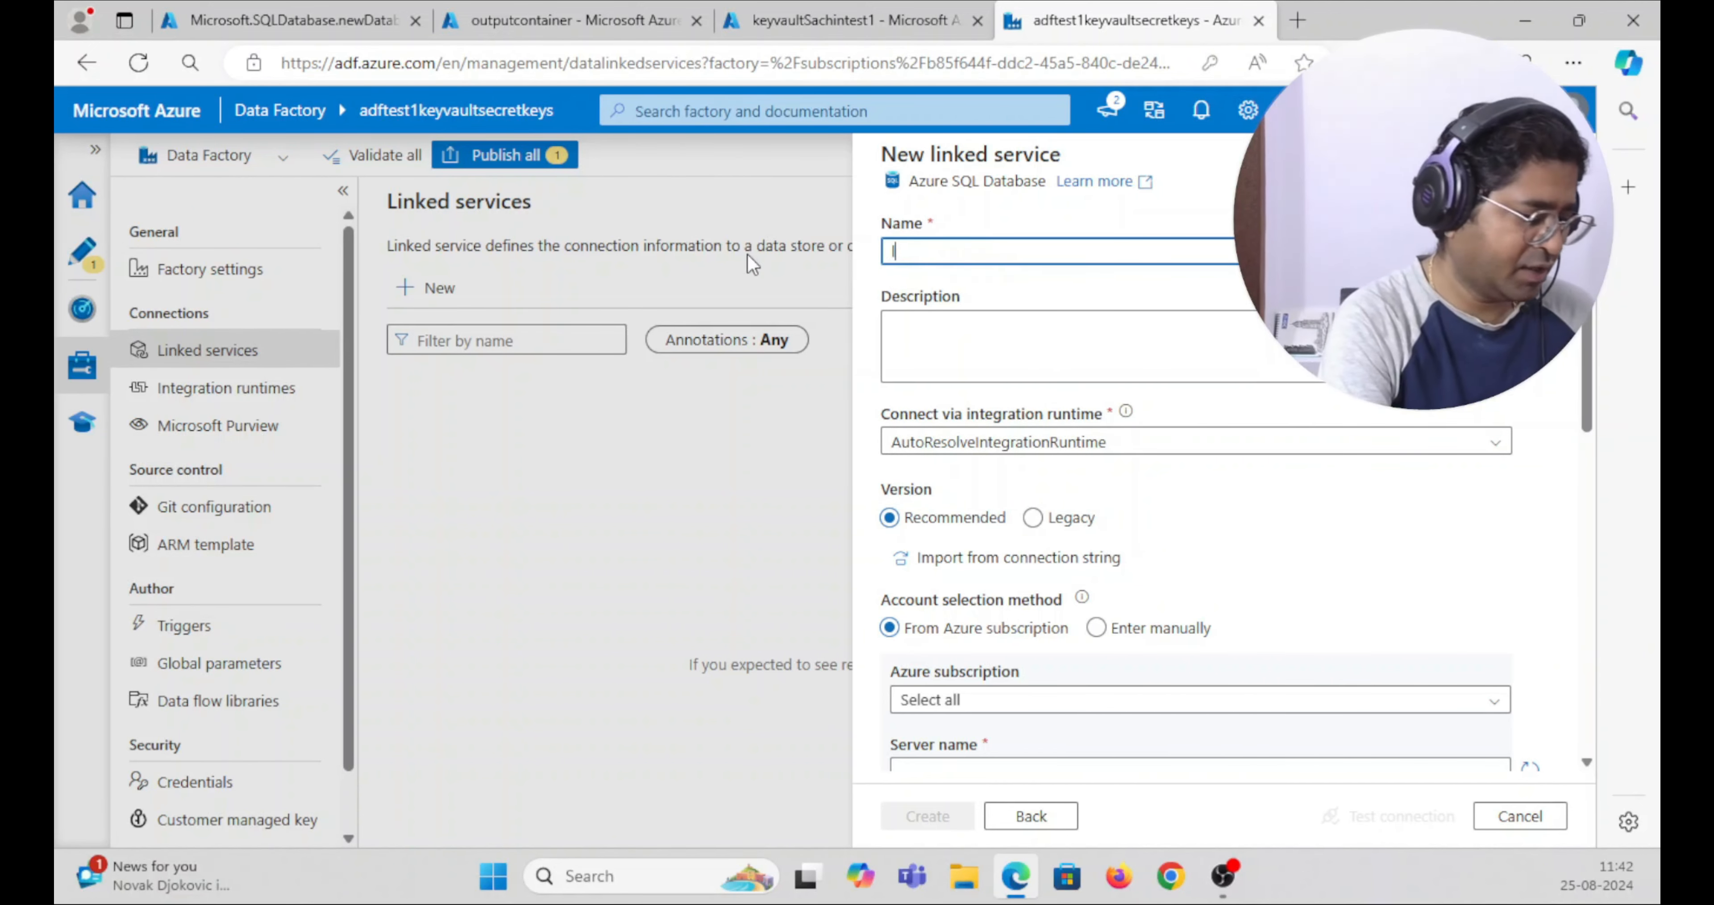
{"action": "type", "text": "s_sql"}
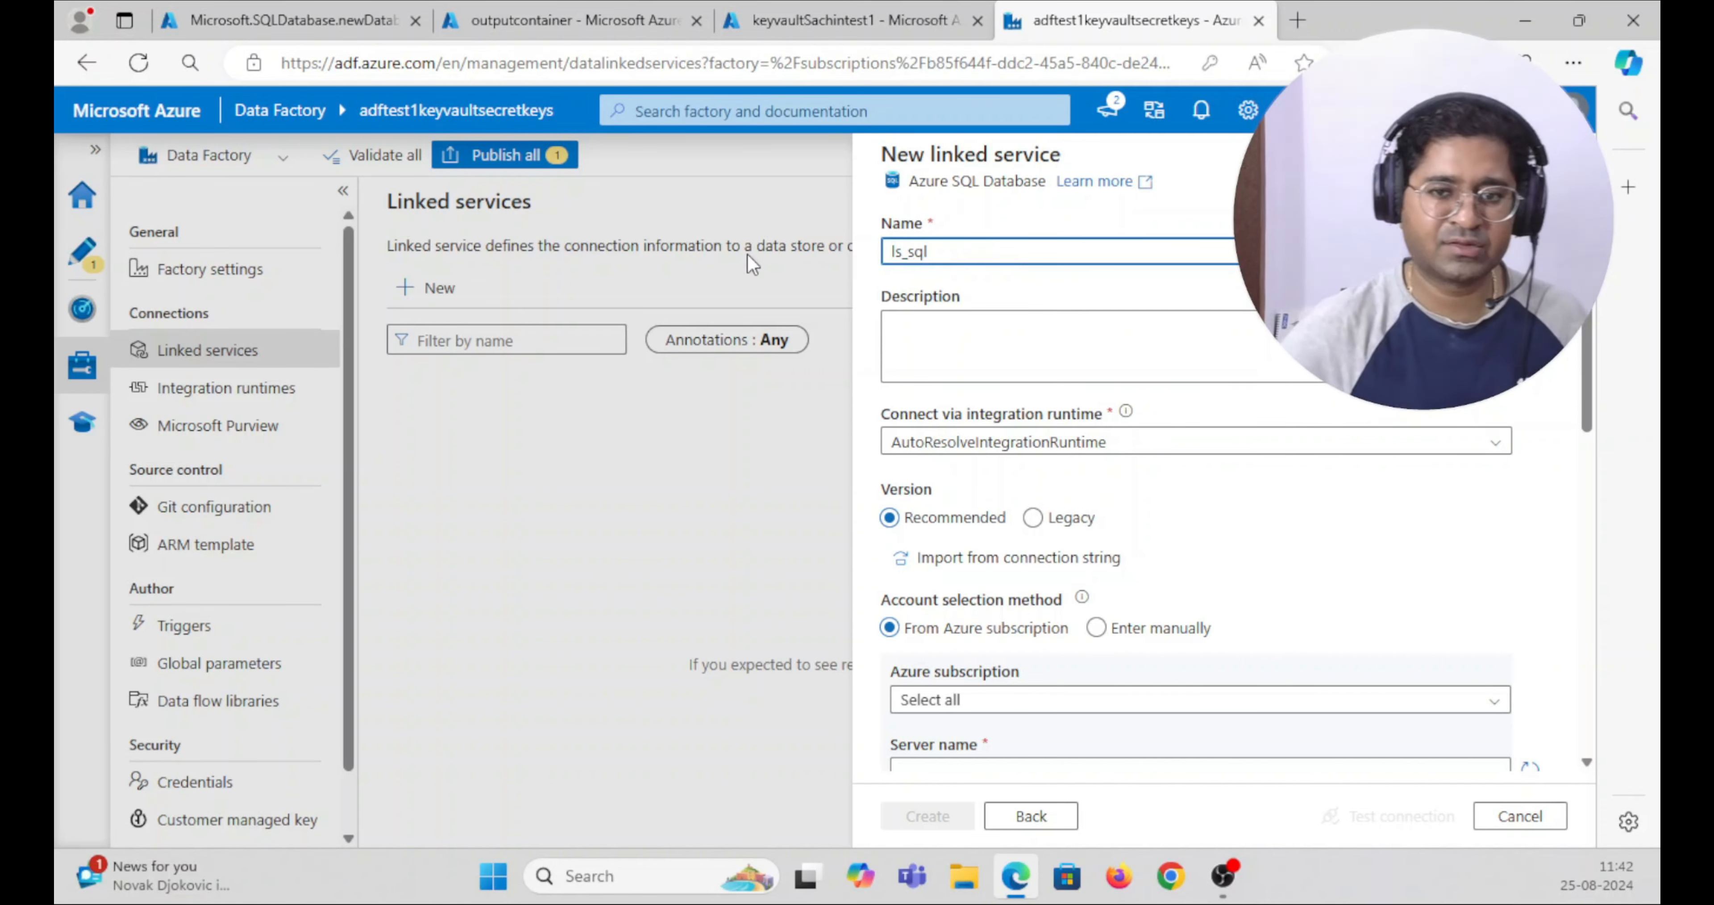
{"action": "scroll", "coordinate": [1014, 635], "scroll_direction": "down", "scroll_amount": 3}
{"action": "scroll", "coordinate": [1012, 439], "scroll_direction": "down", "scroll_amount": 2}
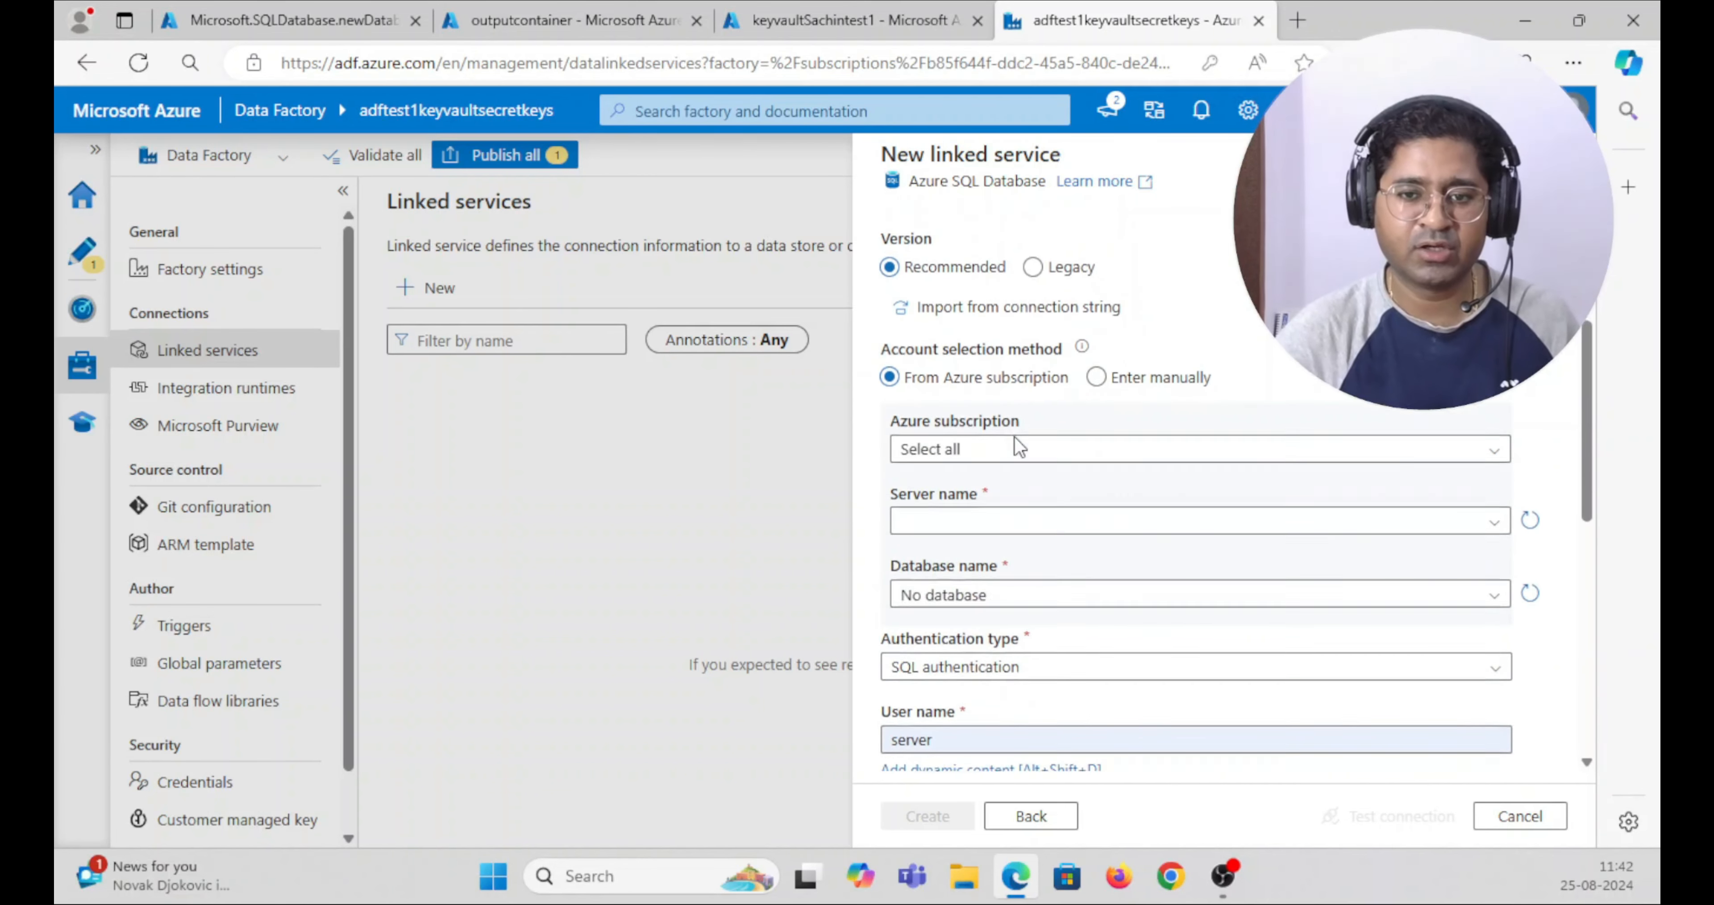
- Set the linked service's subscription to Apr2024 Azure Paid subscription, server to sqlservertest1sachin and database to sqldatabasetest1
{"action": "left_click", "coordinate": [1008, 349]}
{"action": "left_click", "coordinate": [995, 418]}
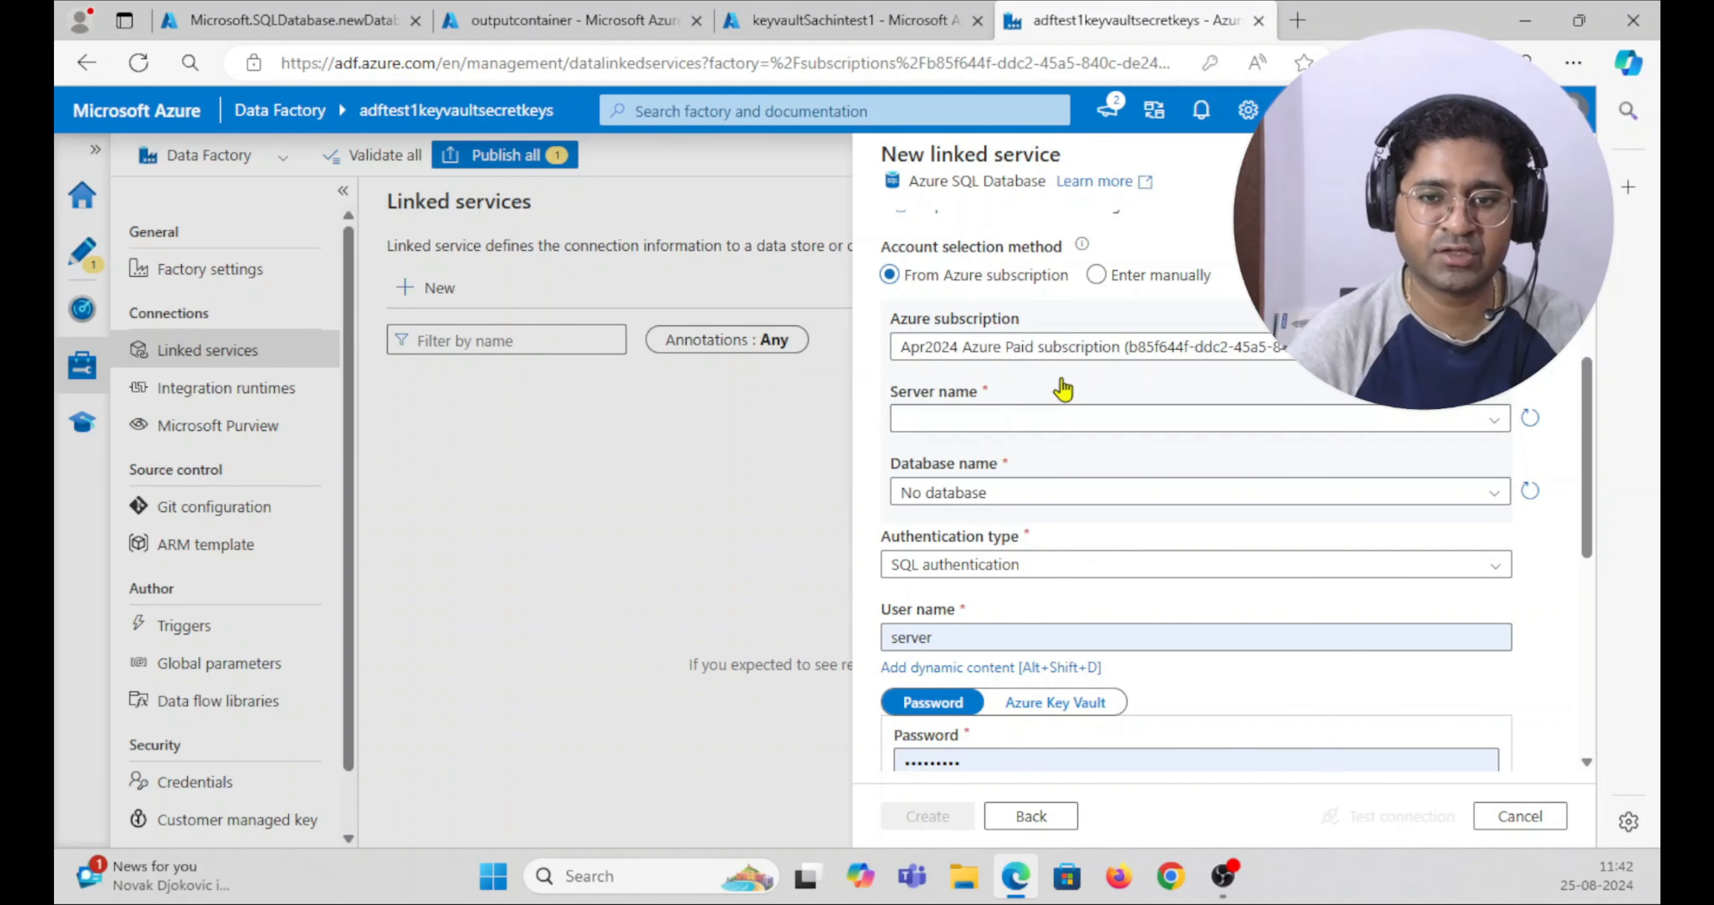
{"action": "scroll", "coordinate": [1064, 388], "scroll_direction": "down", "scroll_amount": 2}
{"action": "left_click", "coordinate": [1014, 306]}
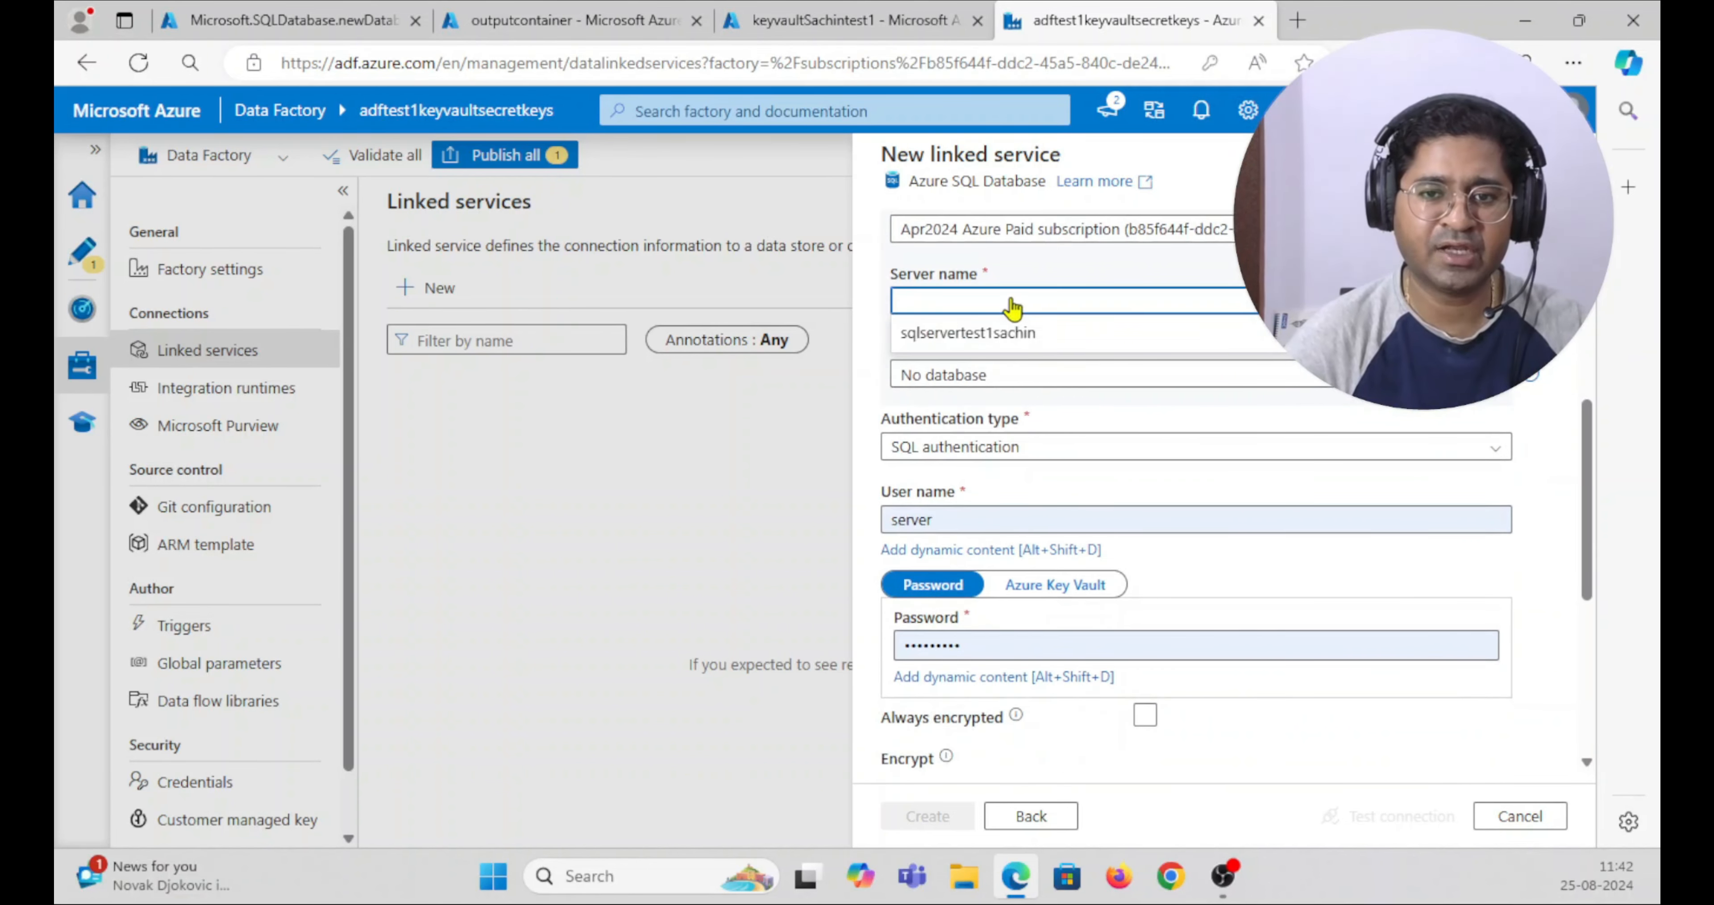
{"action": "left_click", "coordinate": [1030, 333]}
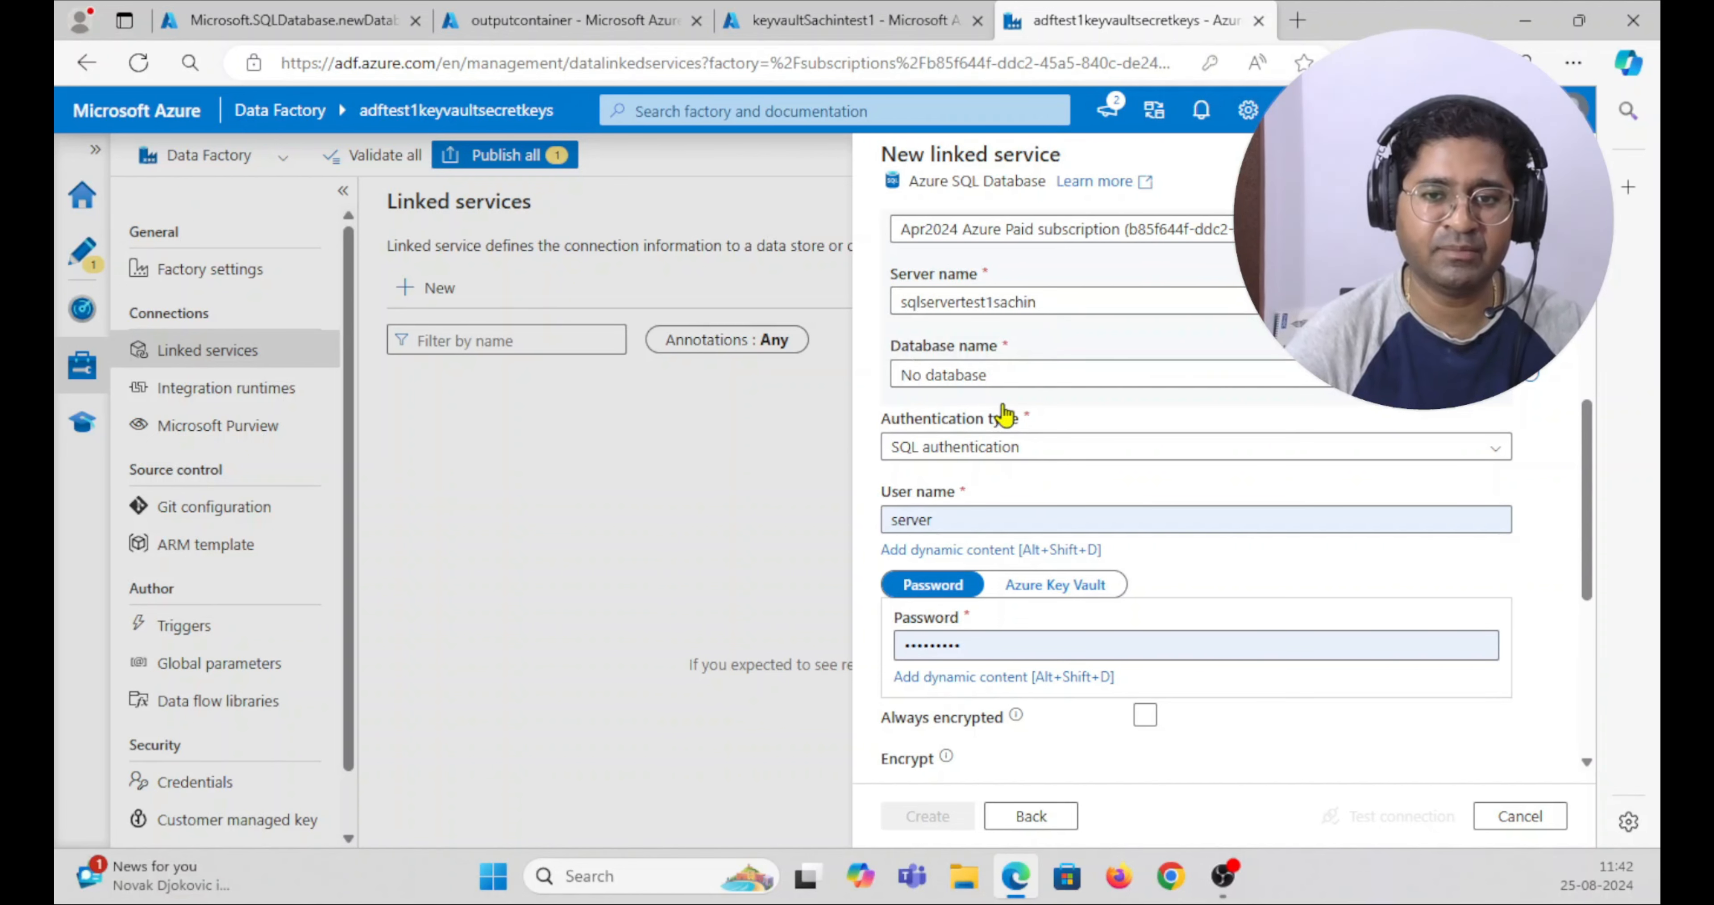
{"action": "left_click", "coordinate": [1016, 377]}
{"action": "left_click", "coordinate": [951, 444]}
{"action": "scroll", "coordinate": [1052, 391], "scroll_direction": "down", "scroll_amount": 2}
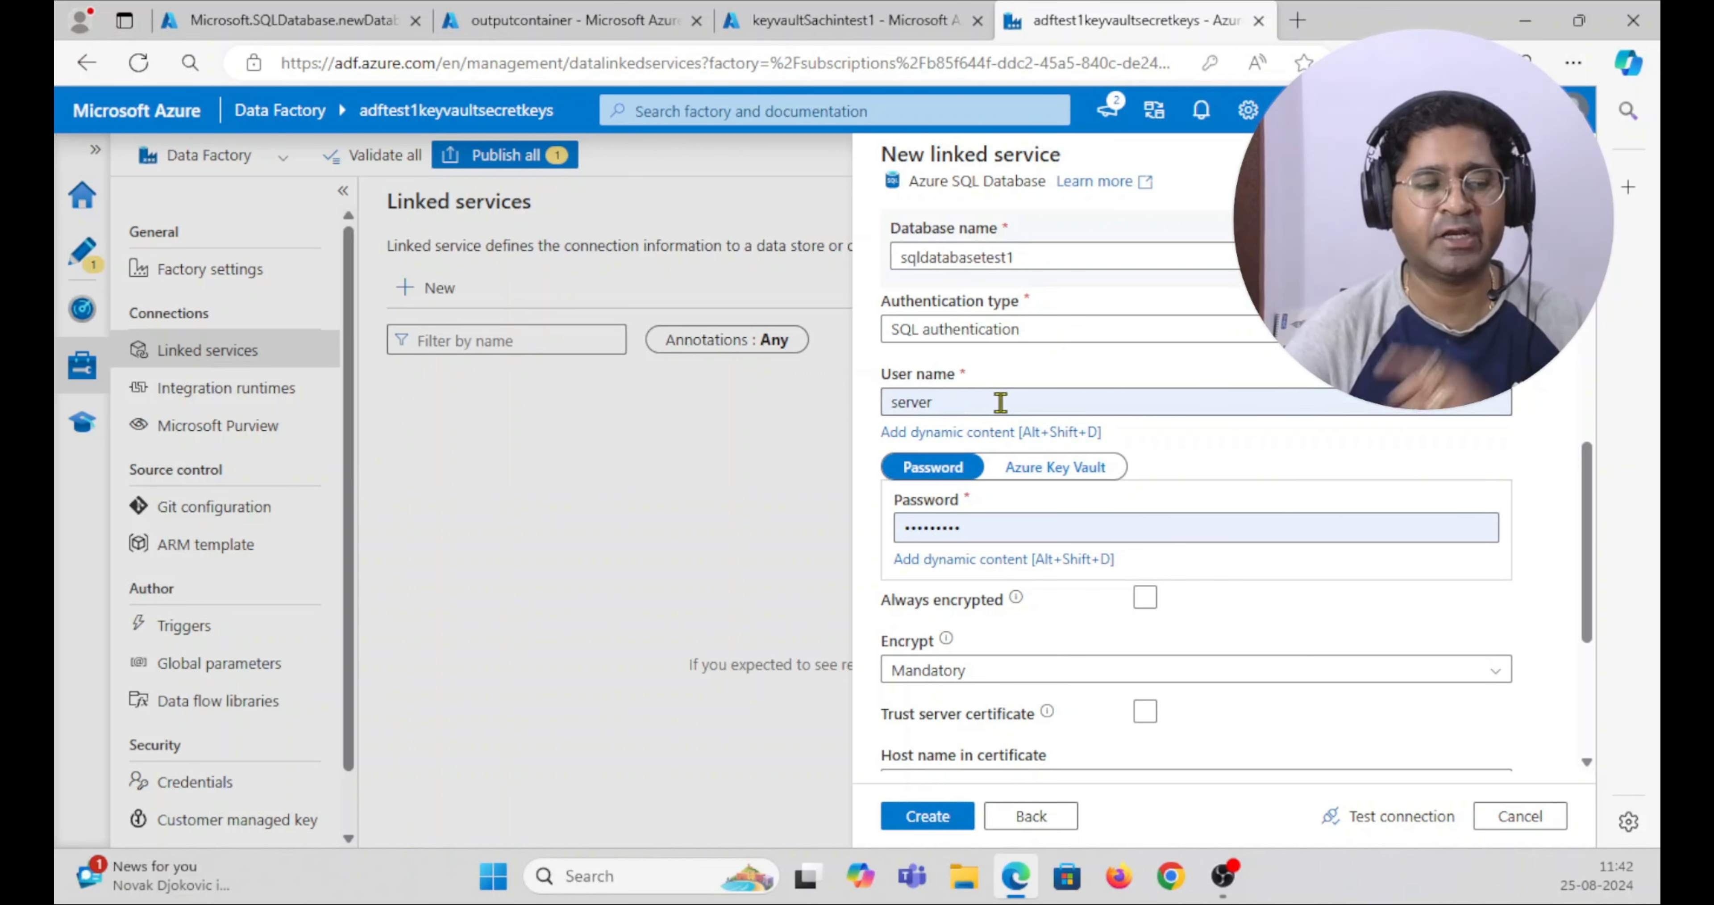
- Switch to the Azure portal, open the sqldatabasetest1 database and sign in to its Query editor with SQL server authentication
{"action": "left_click", "coordinate": [260, 23]}
{"action": "left_click", "coordinate": [496, 589]}
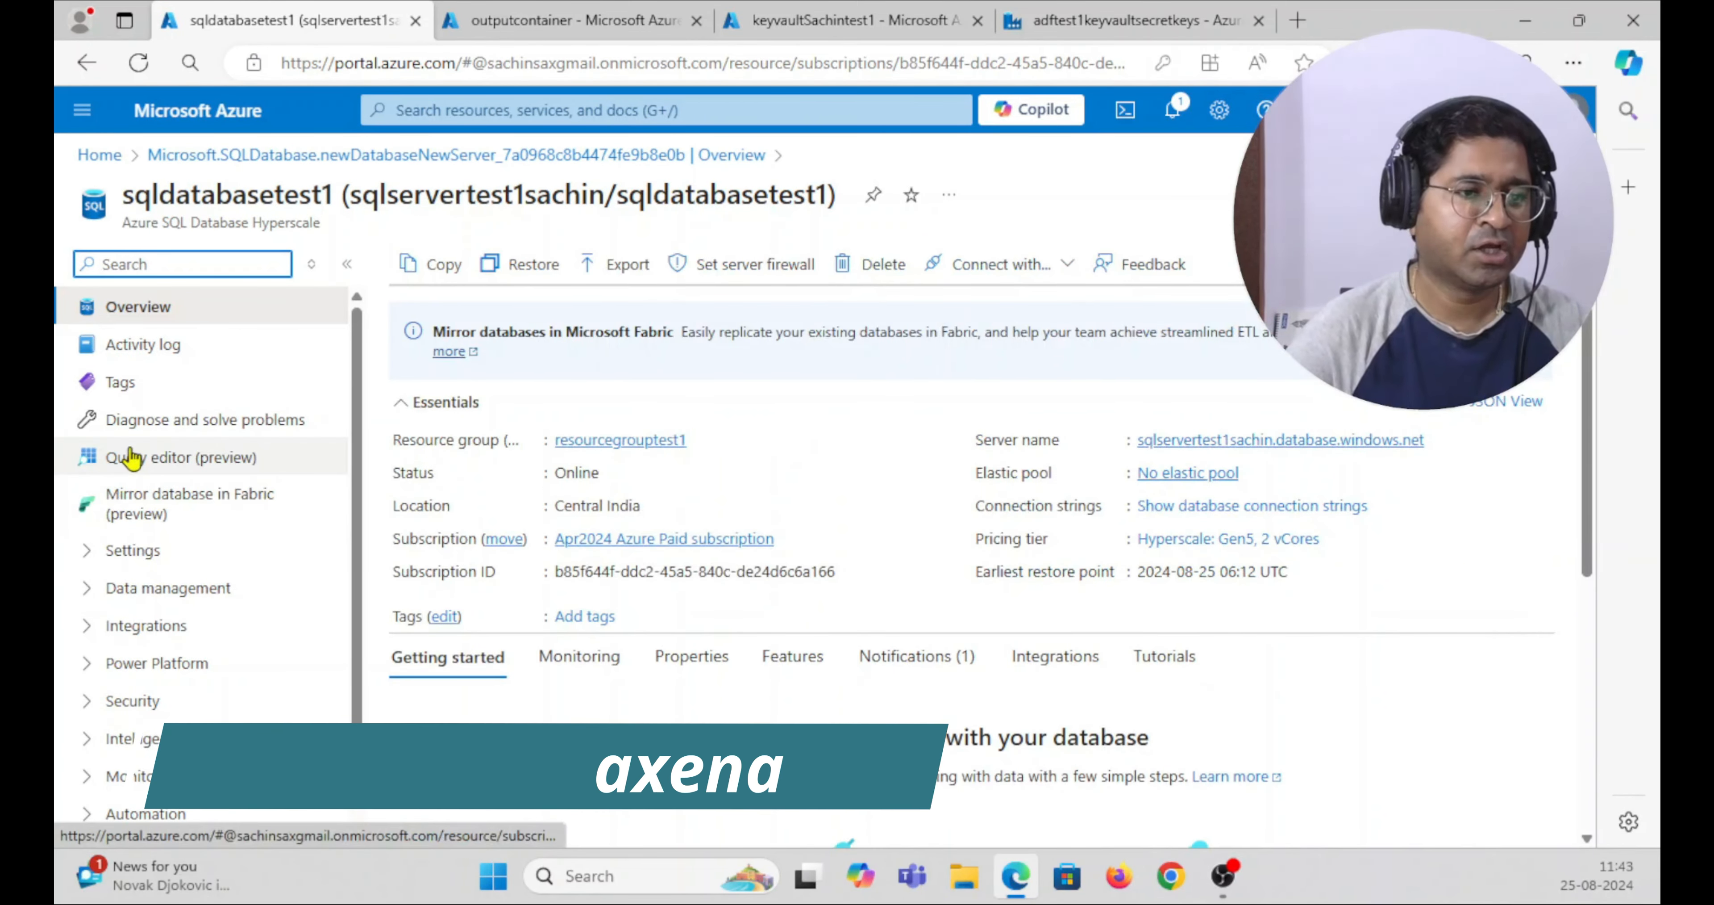
{"action": "left_click", "coordinate": [128, 464]}
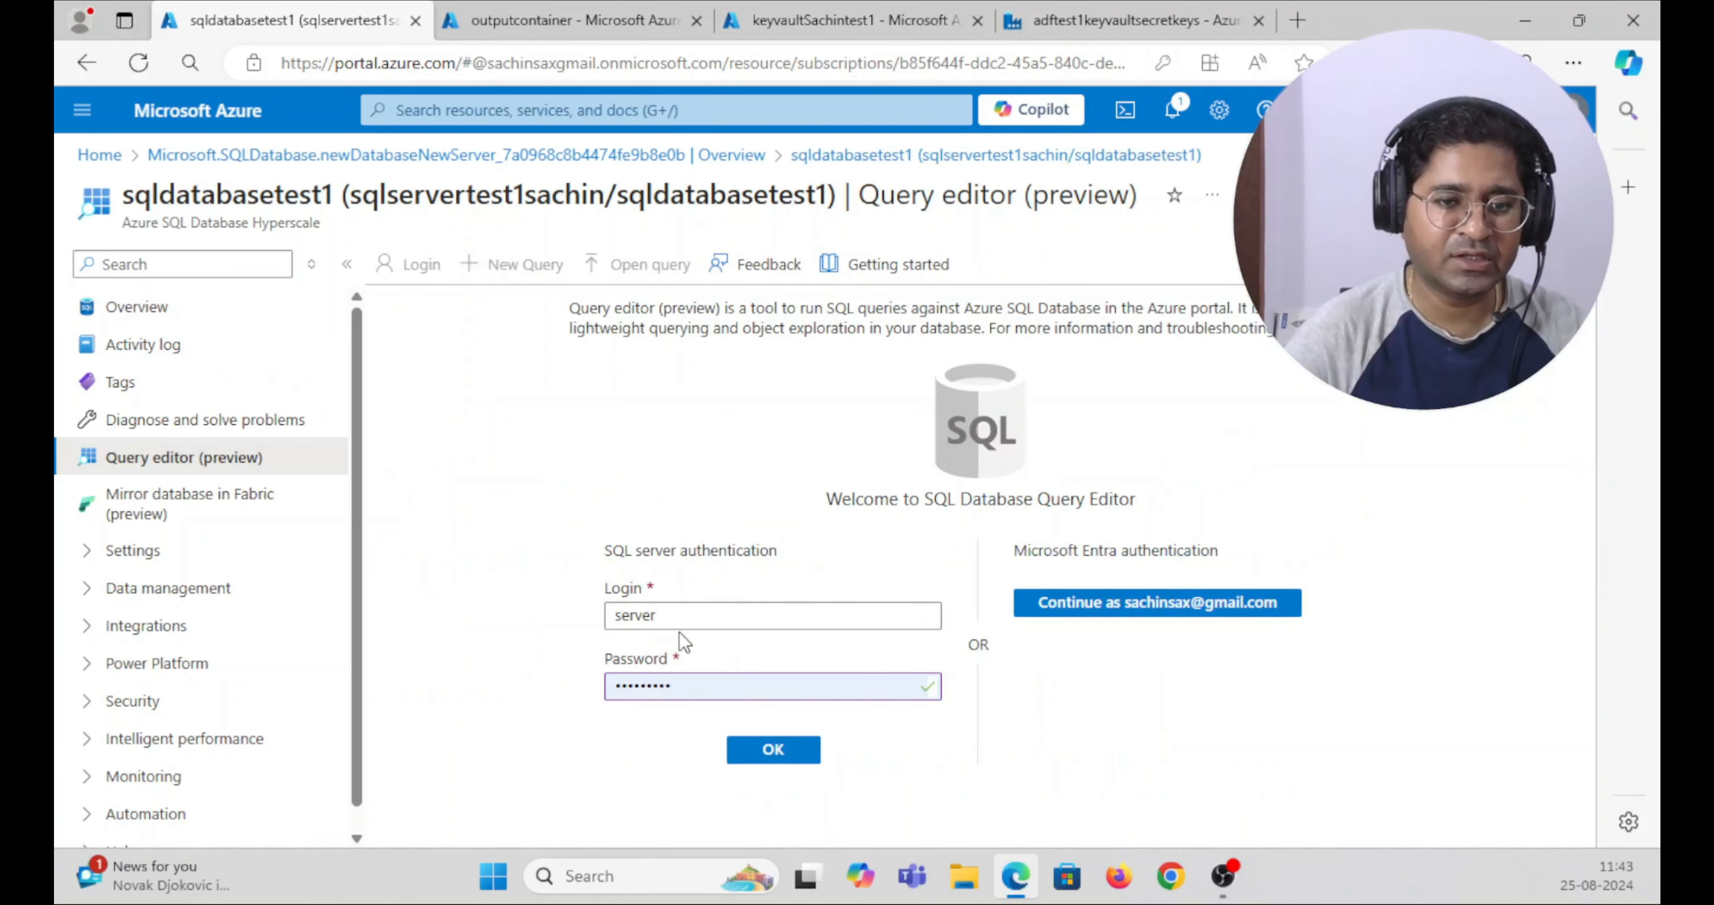
{"action": "left_click", "coordinate": [774, 750]}
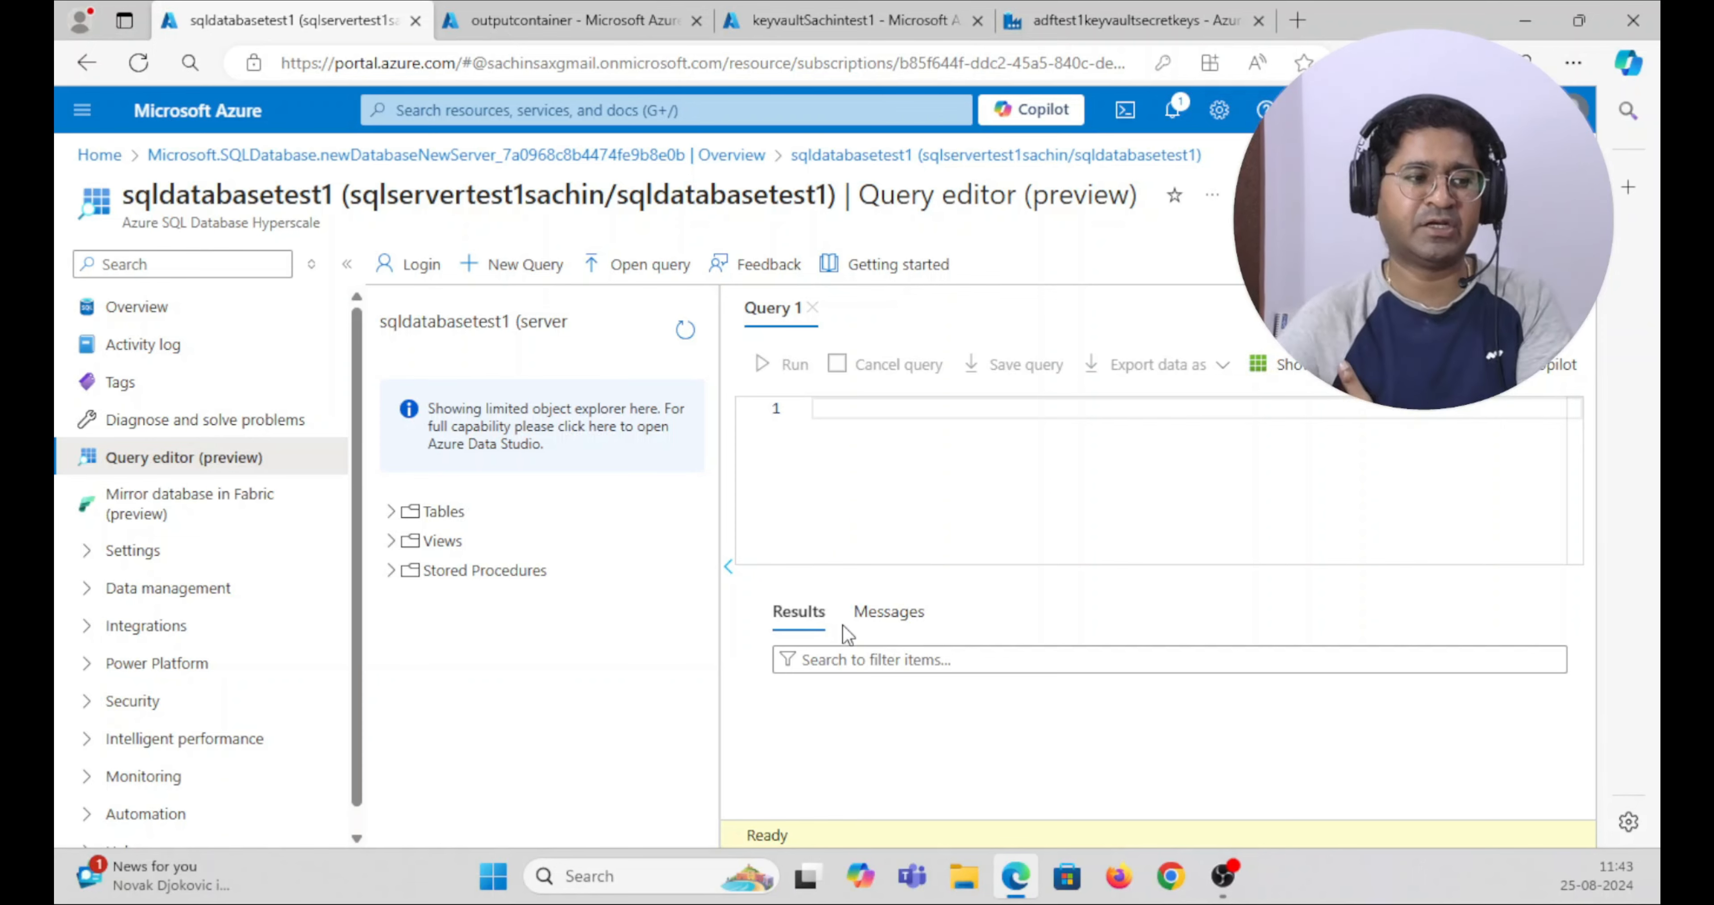
- Search Google for "my ip address" in a new browser tab and look up the machine's public IP address
{"action": "left_click", "coordinate": [1294, 20]}
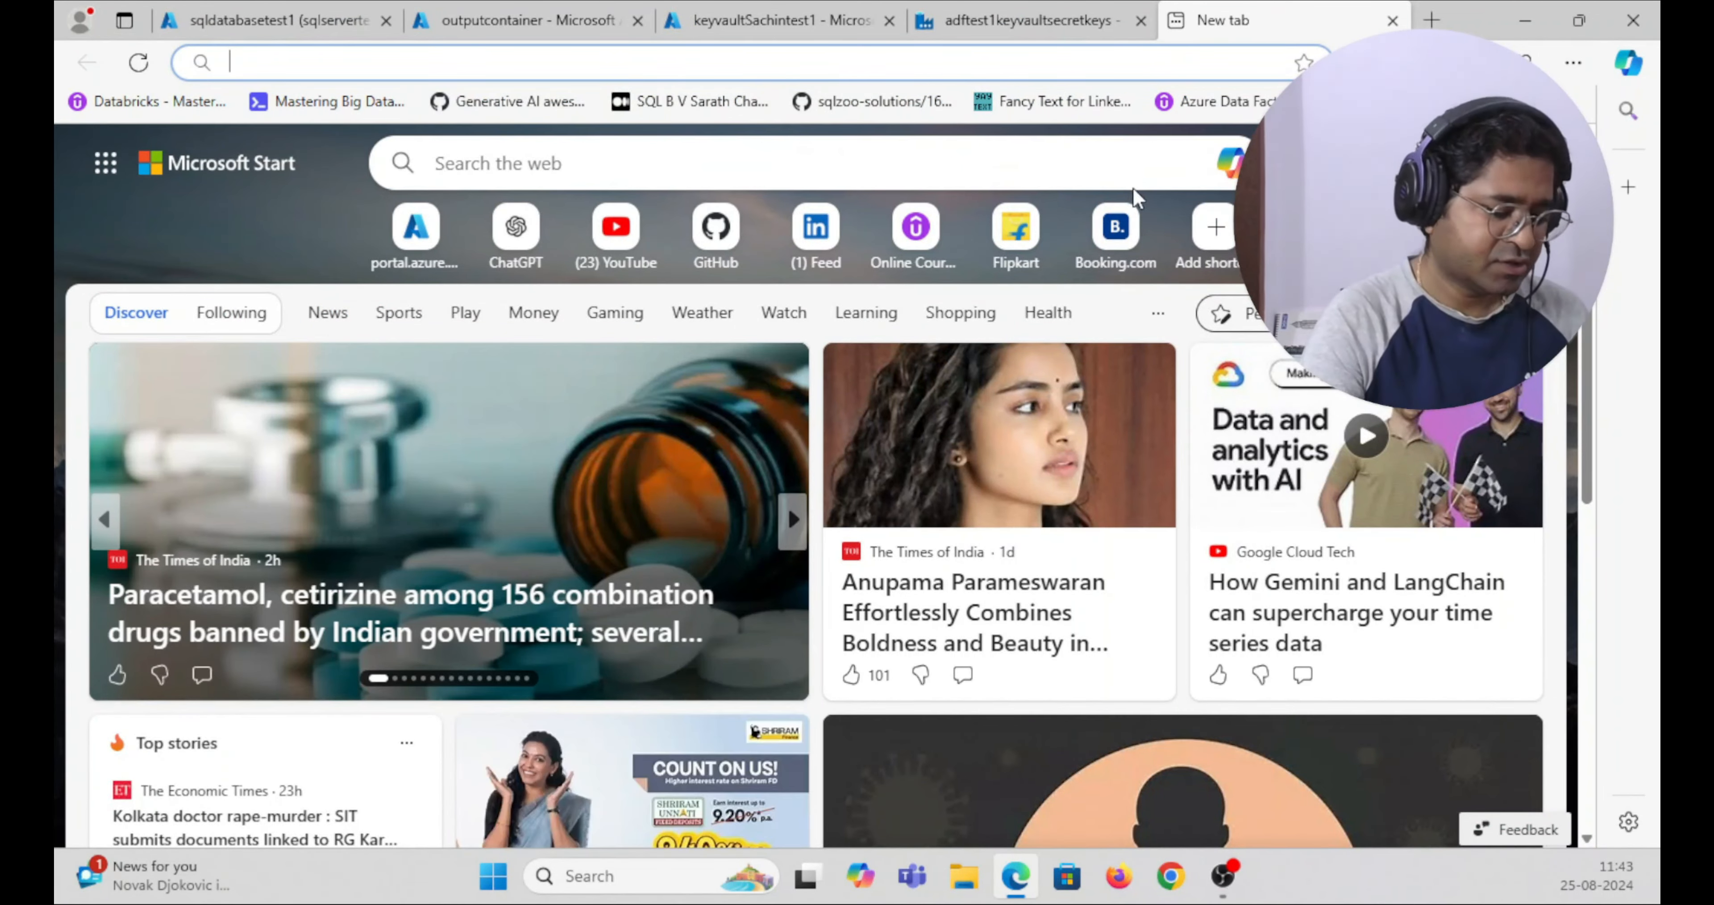
{"action": "type", "text": "g"}
{"action": "key", "text": "Return"}
{"action": "type", "text": "my ip"}
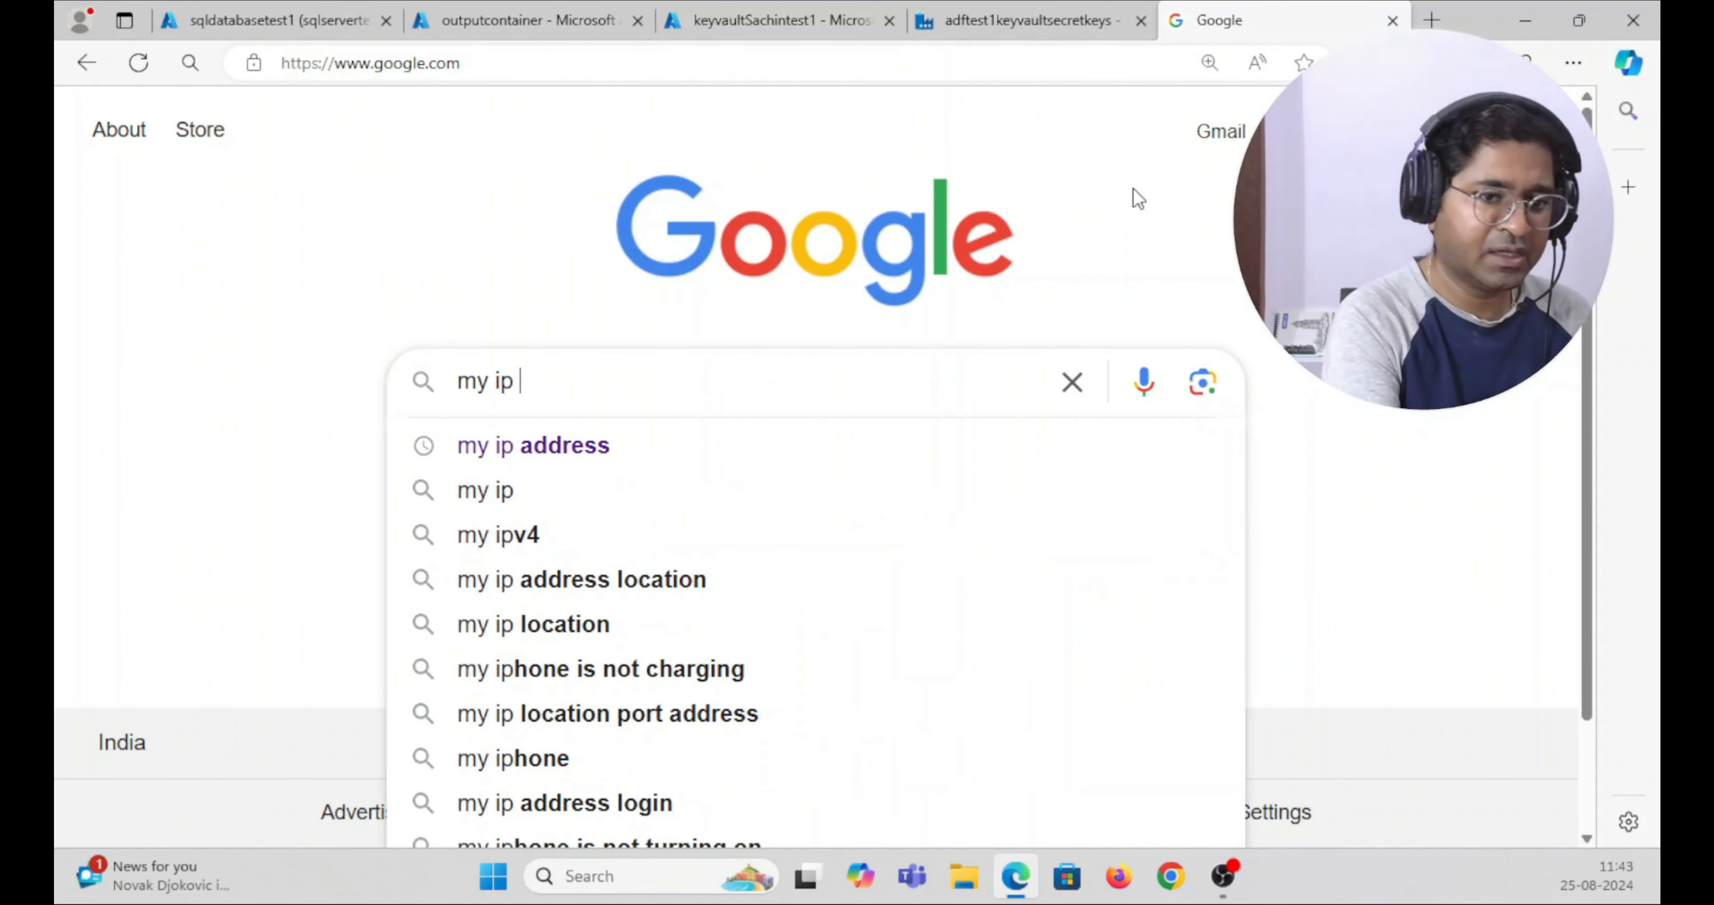
{"action": "key", "text": "Down"}
{"action": "key", "text": "Return"}
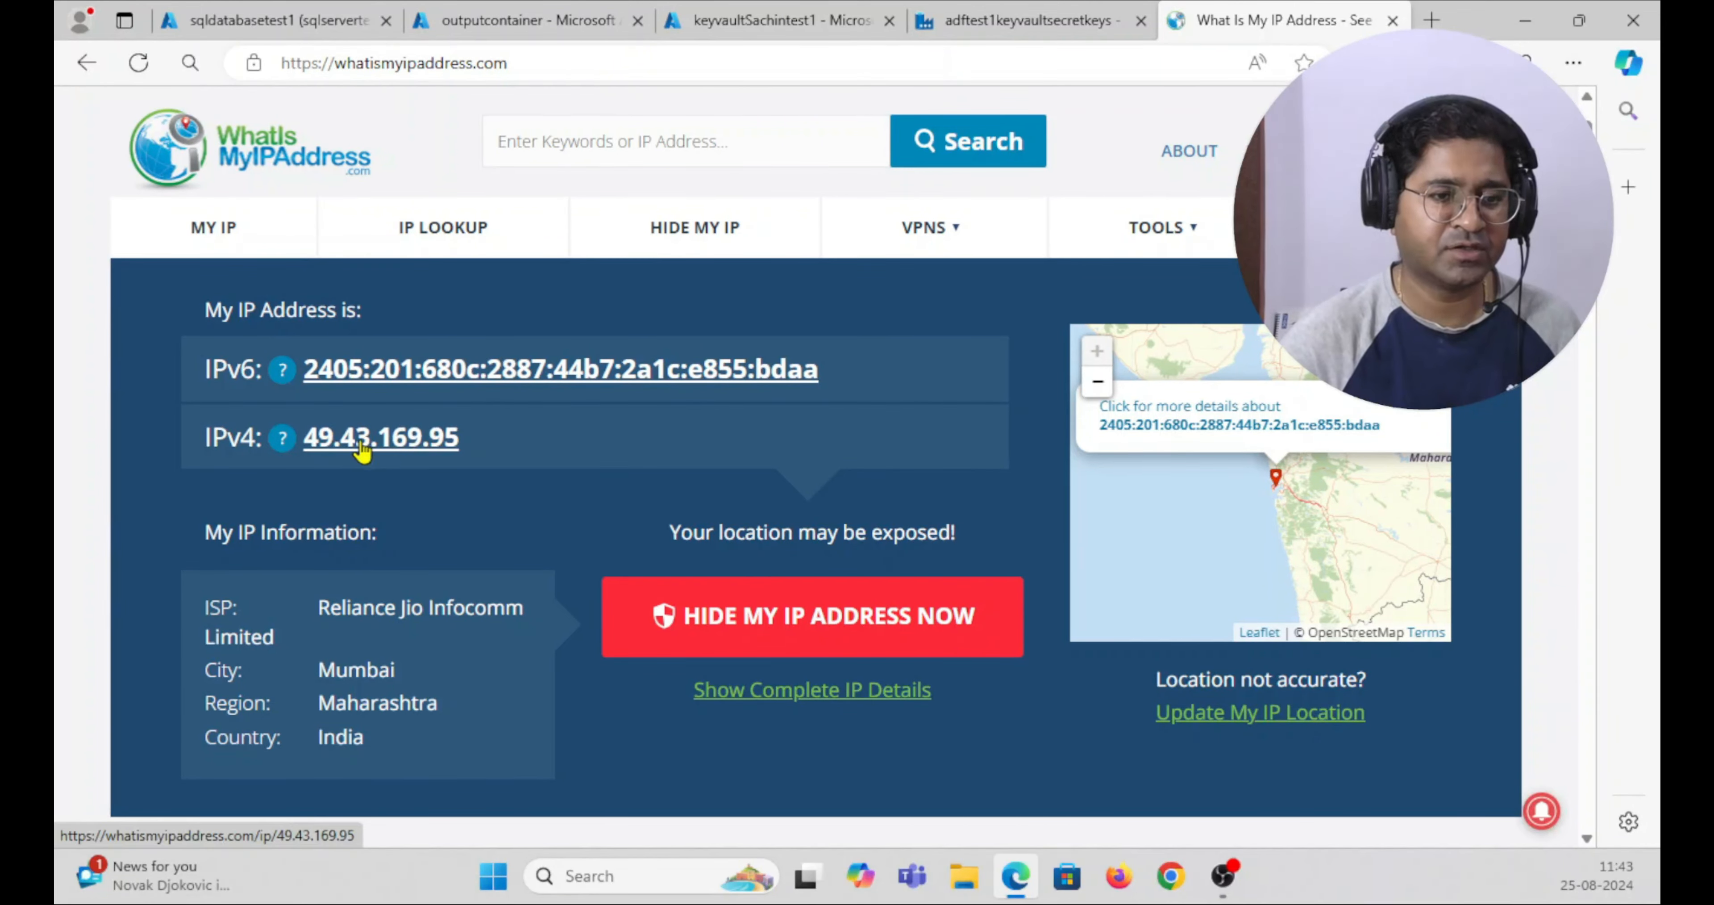
- Open the SQL server sqlservertest1sachin in a separate Azure portal tab and go to the firewall rules in its networking settings
{"action": "left_click", "coordinate": [260, 22]}
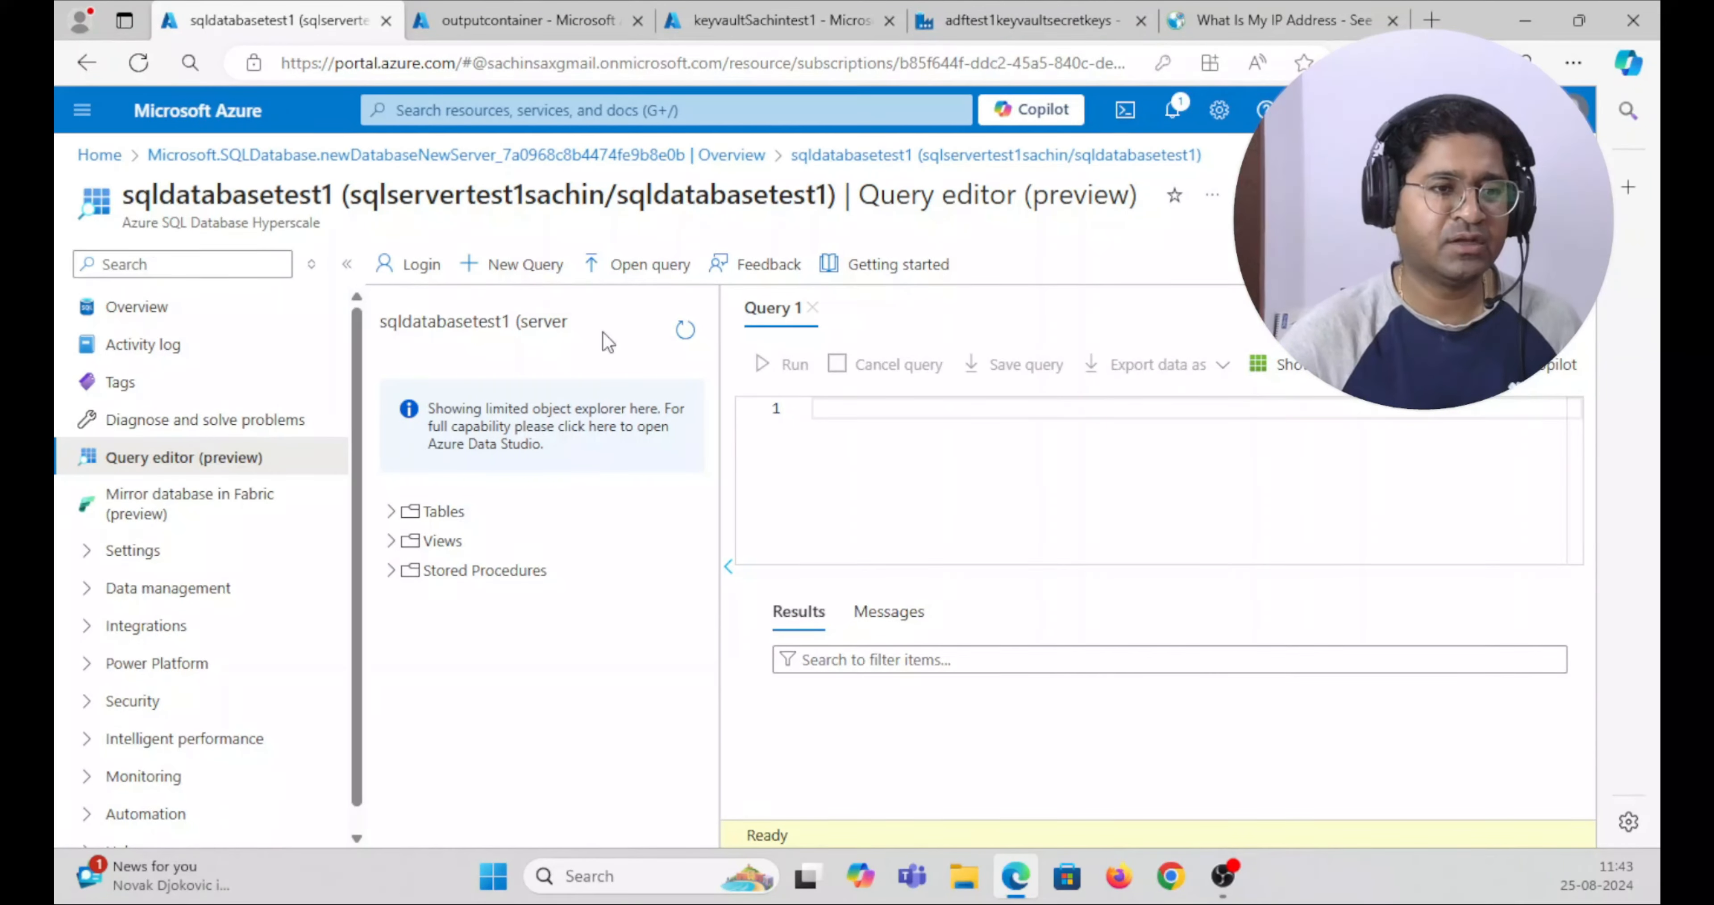
{"action": "right_click", "coordinate": [112, 158]}
{"action": "left_click", "coordinate": [130, 175]}
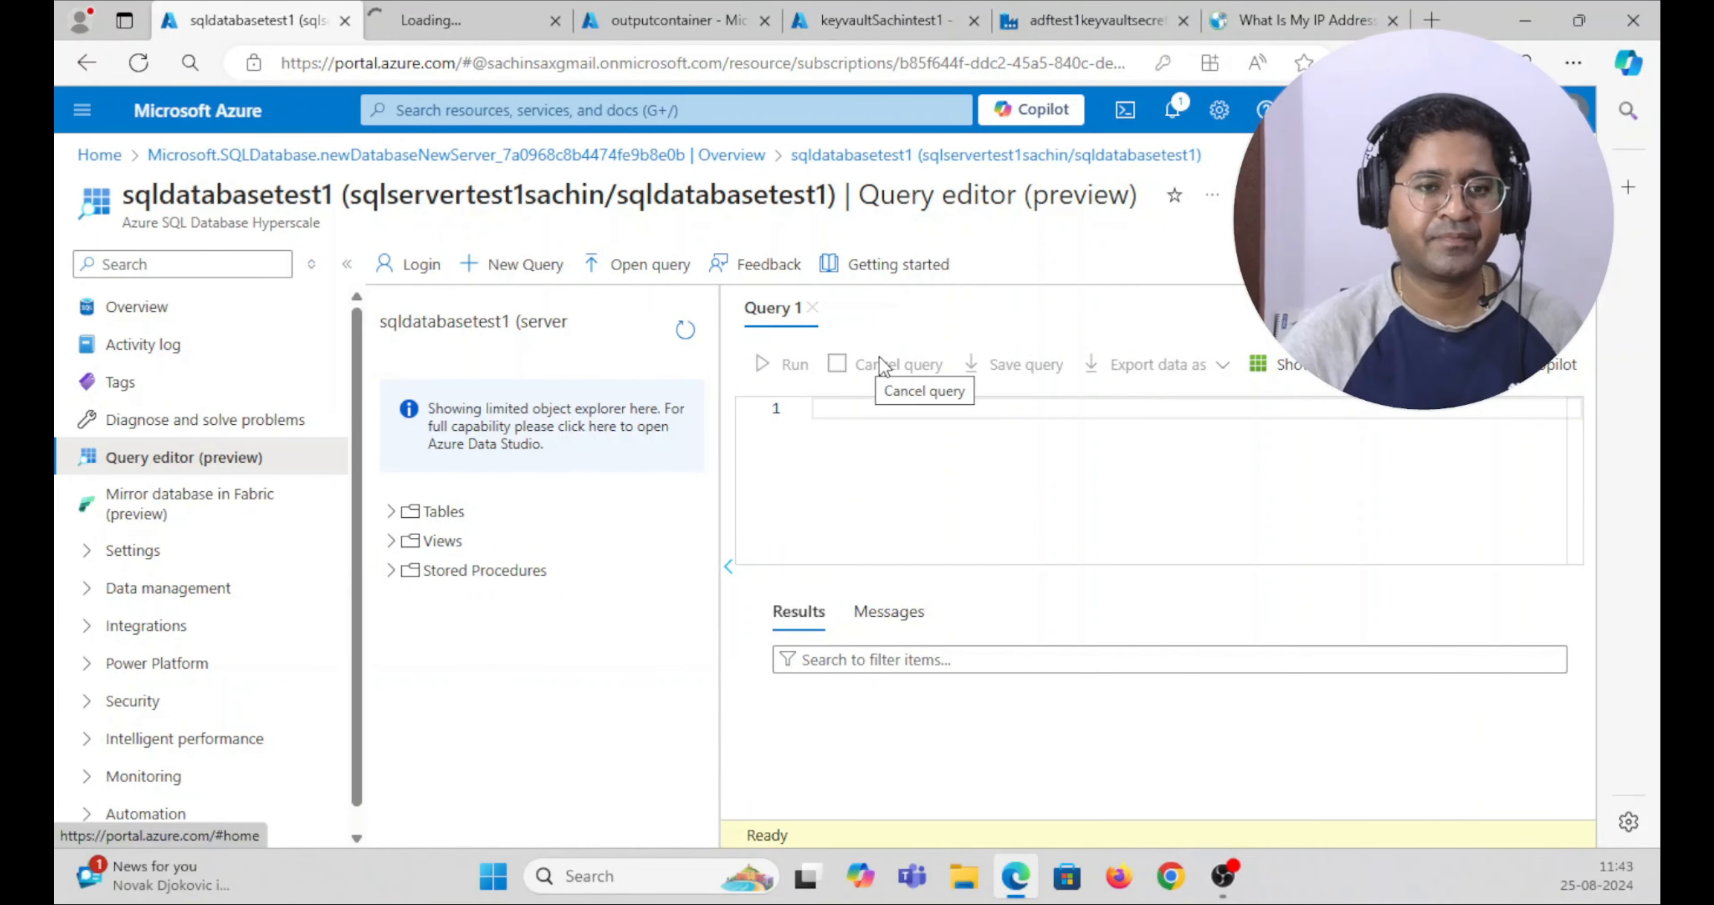
{"action": "left_click", "coordinate": [455, 30]}
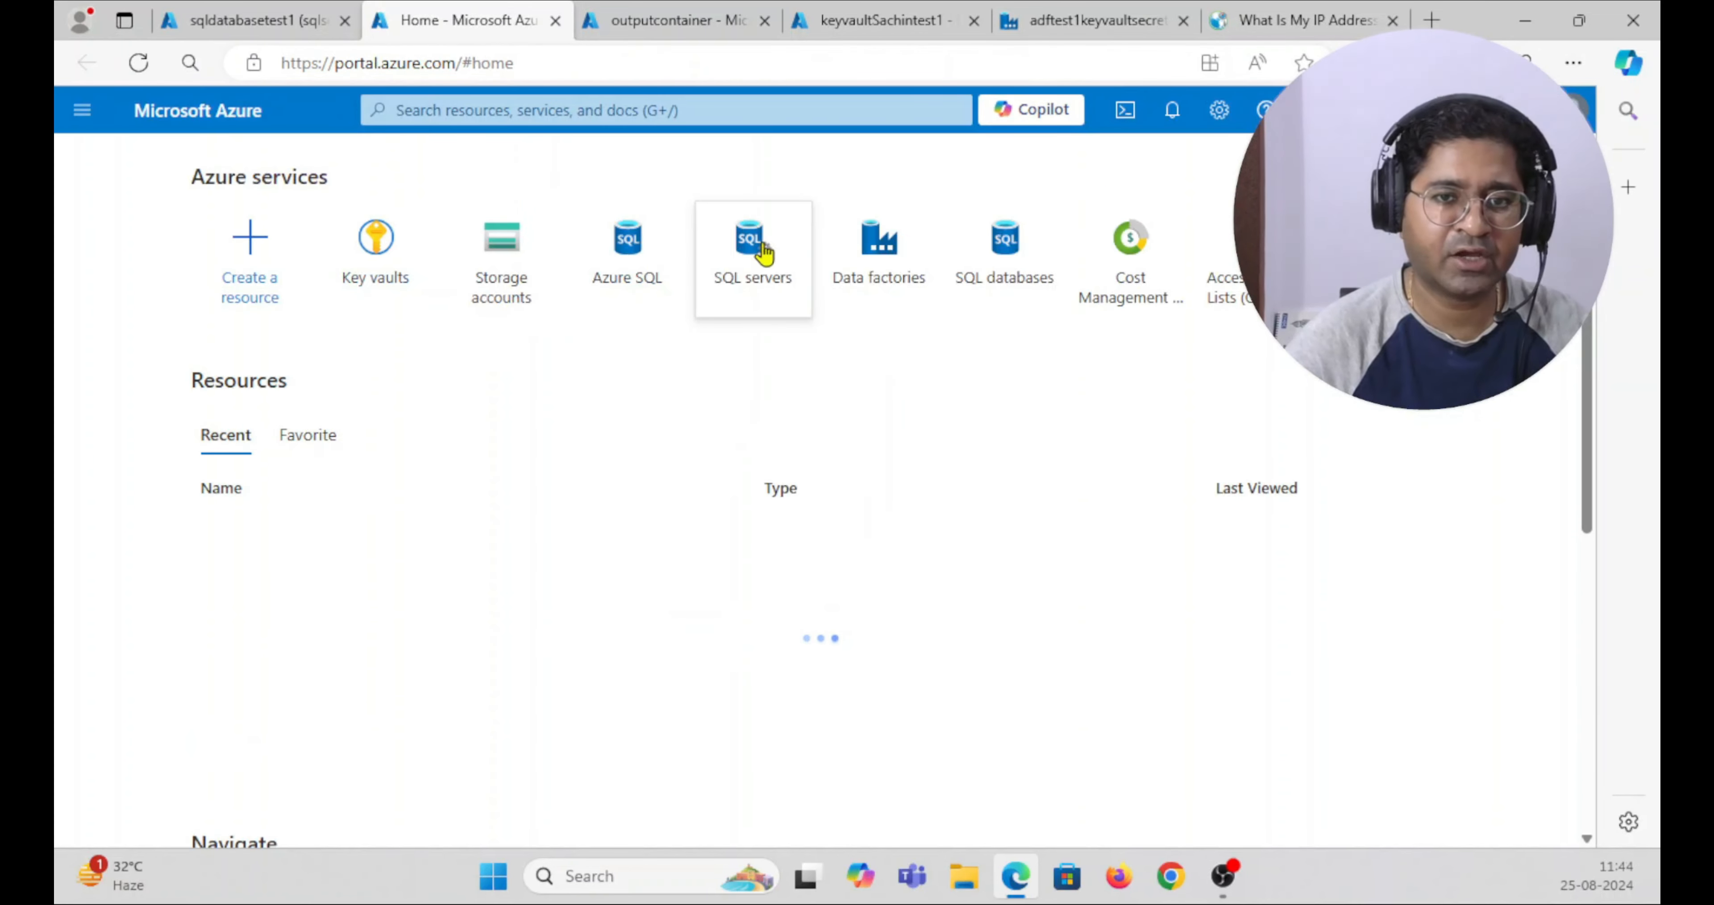
{"action": "left_click", "coordinate": [754, 246]}
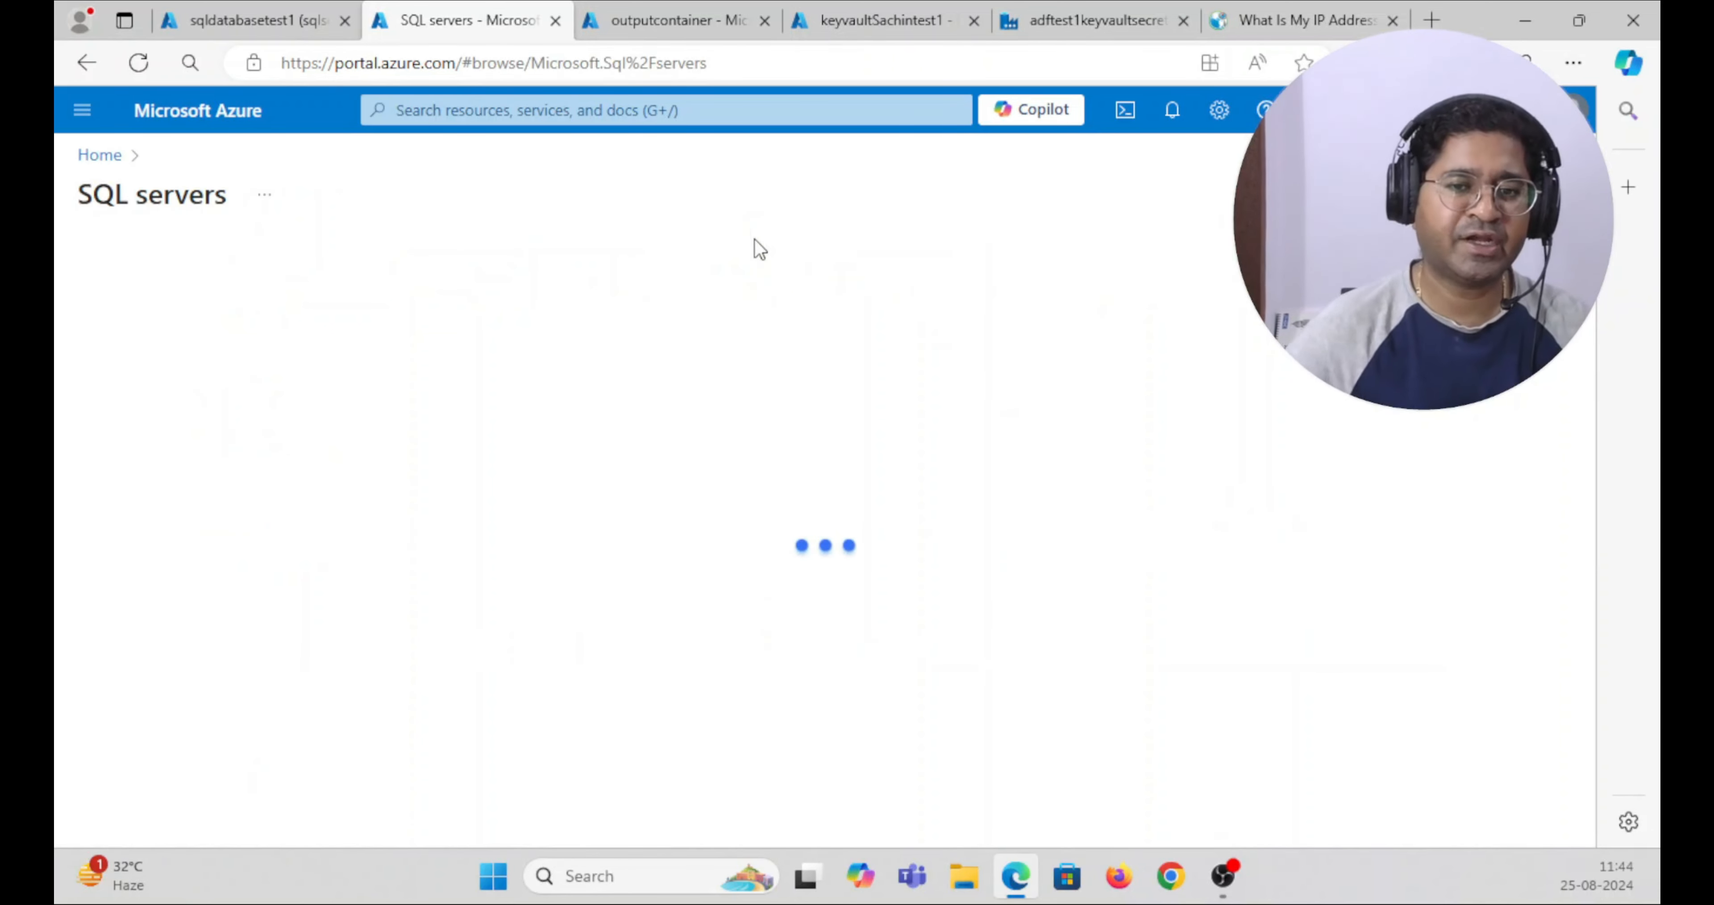
{"action": "left_click", "coordinate": [160, 451]}
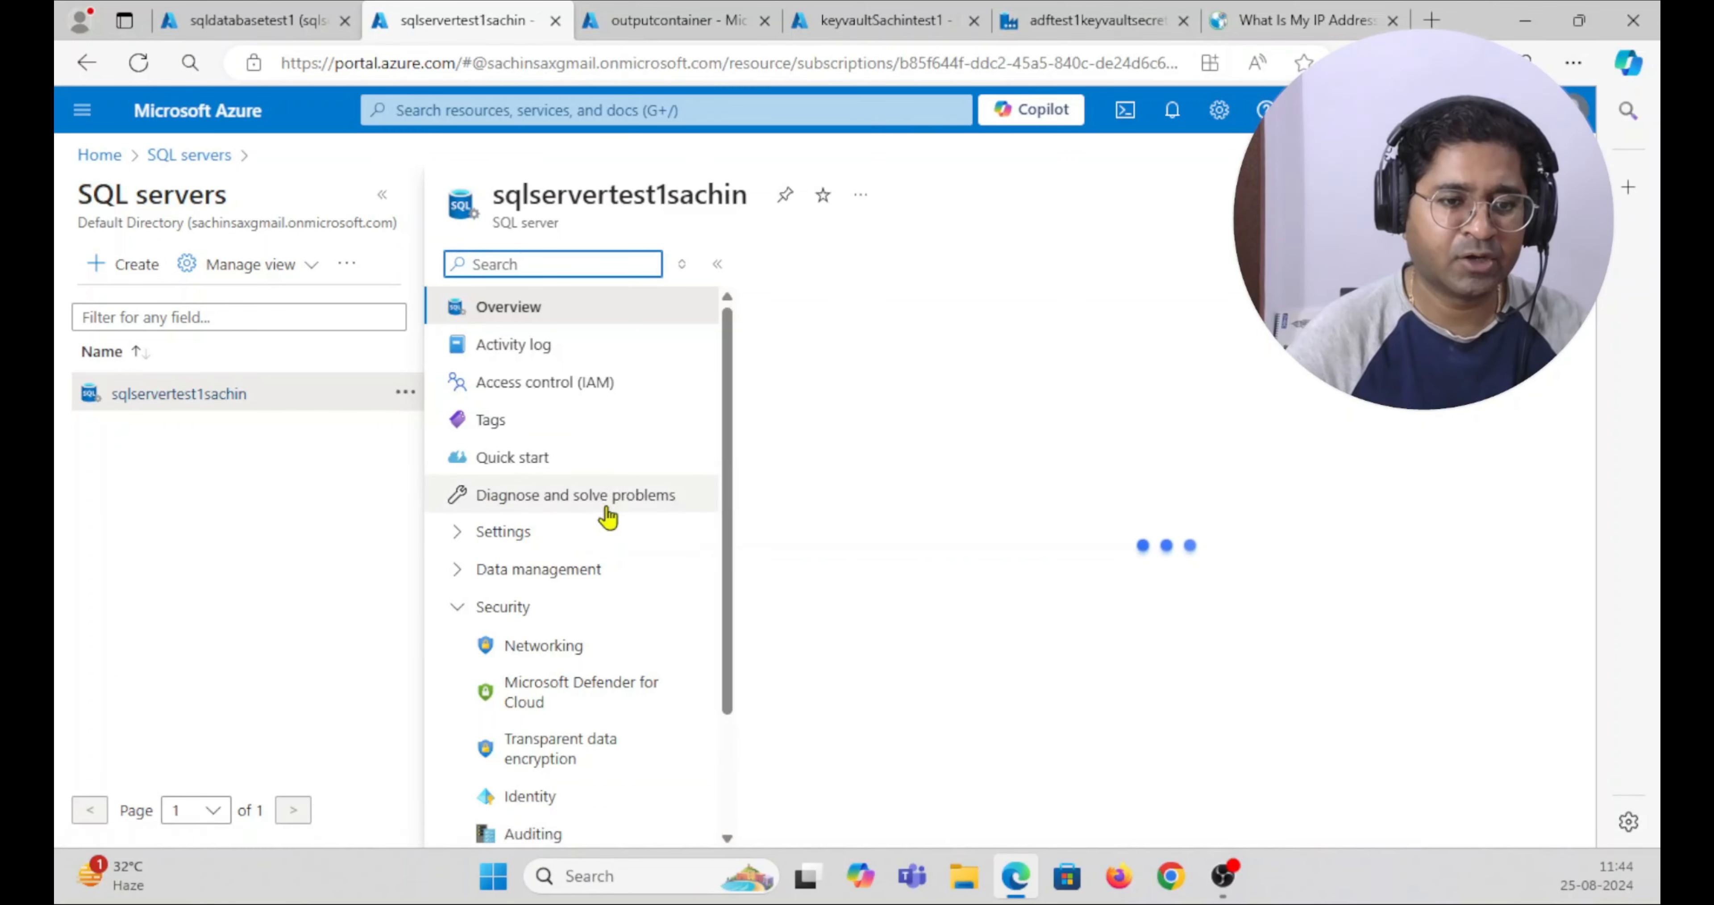
{"action": "scroll", "coordinate": [586, 516], "scroll_direction": "down", "scroll_amount": 3}
{"action": "left_click", "coordinate": [526, 492]}
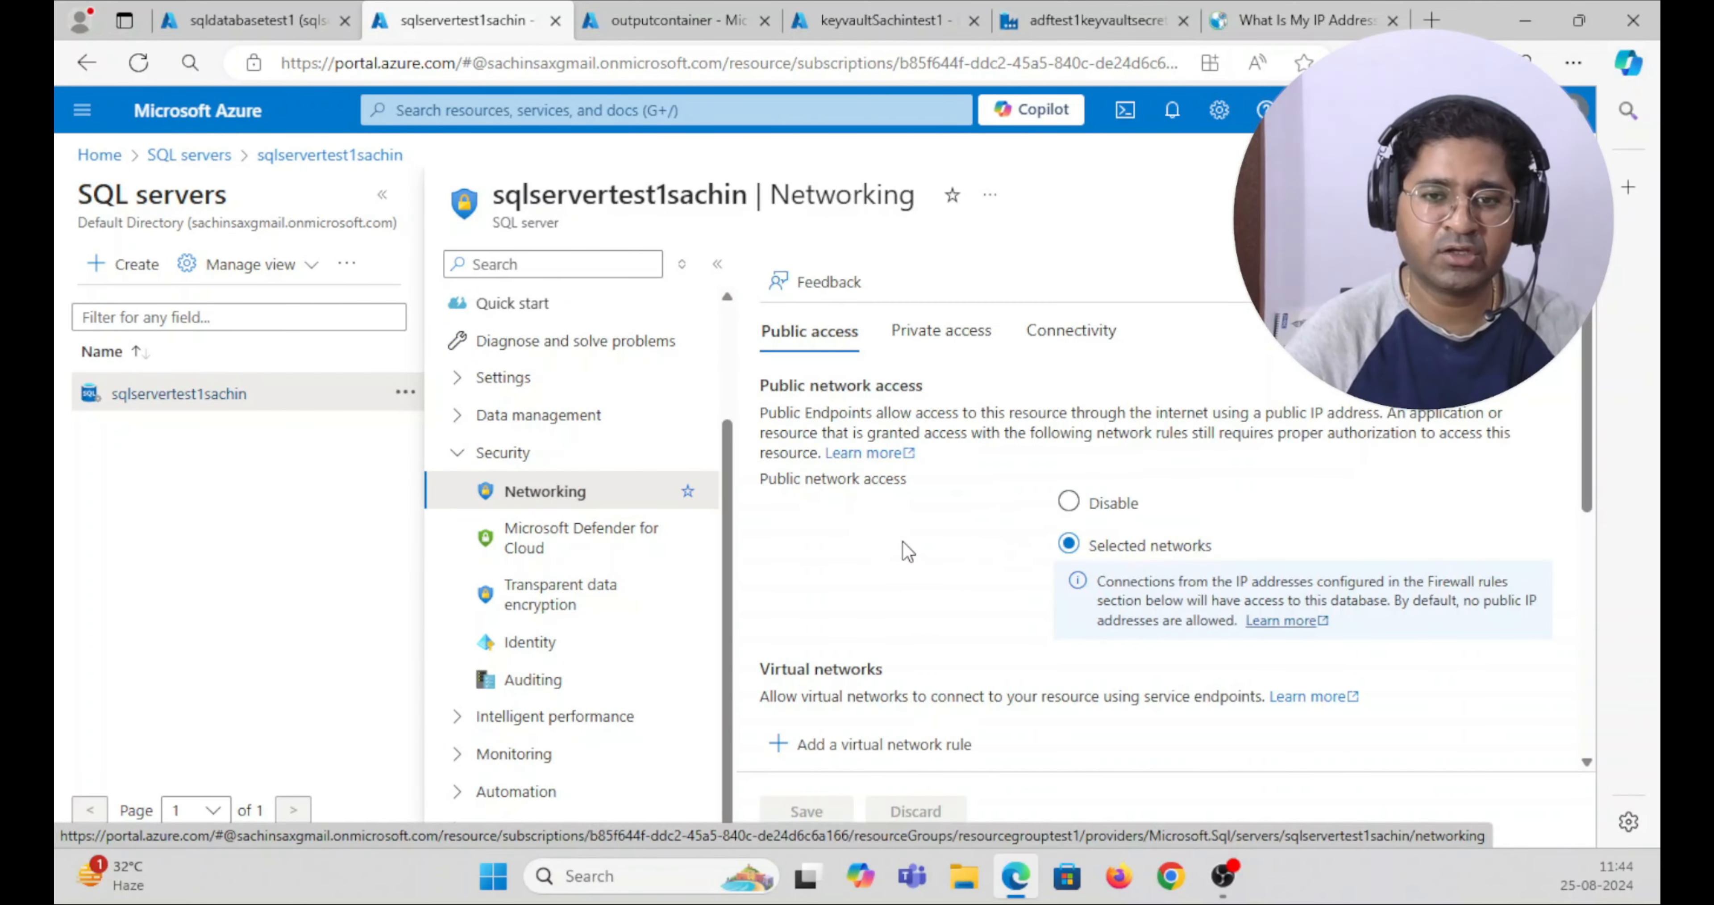
{"action": "scroll", "coordinate": [908, 551], "scroll_direction": "down", "scroll_amount": 7}
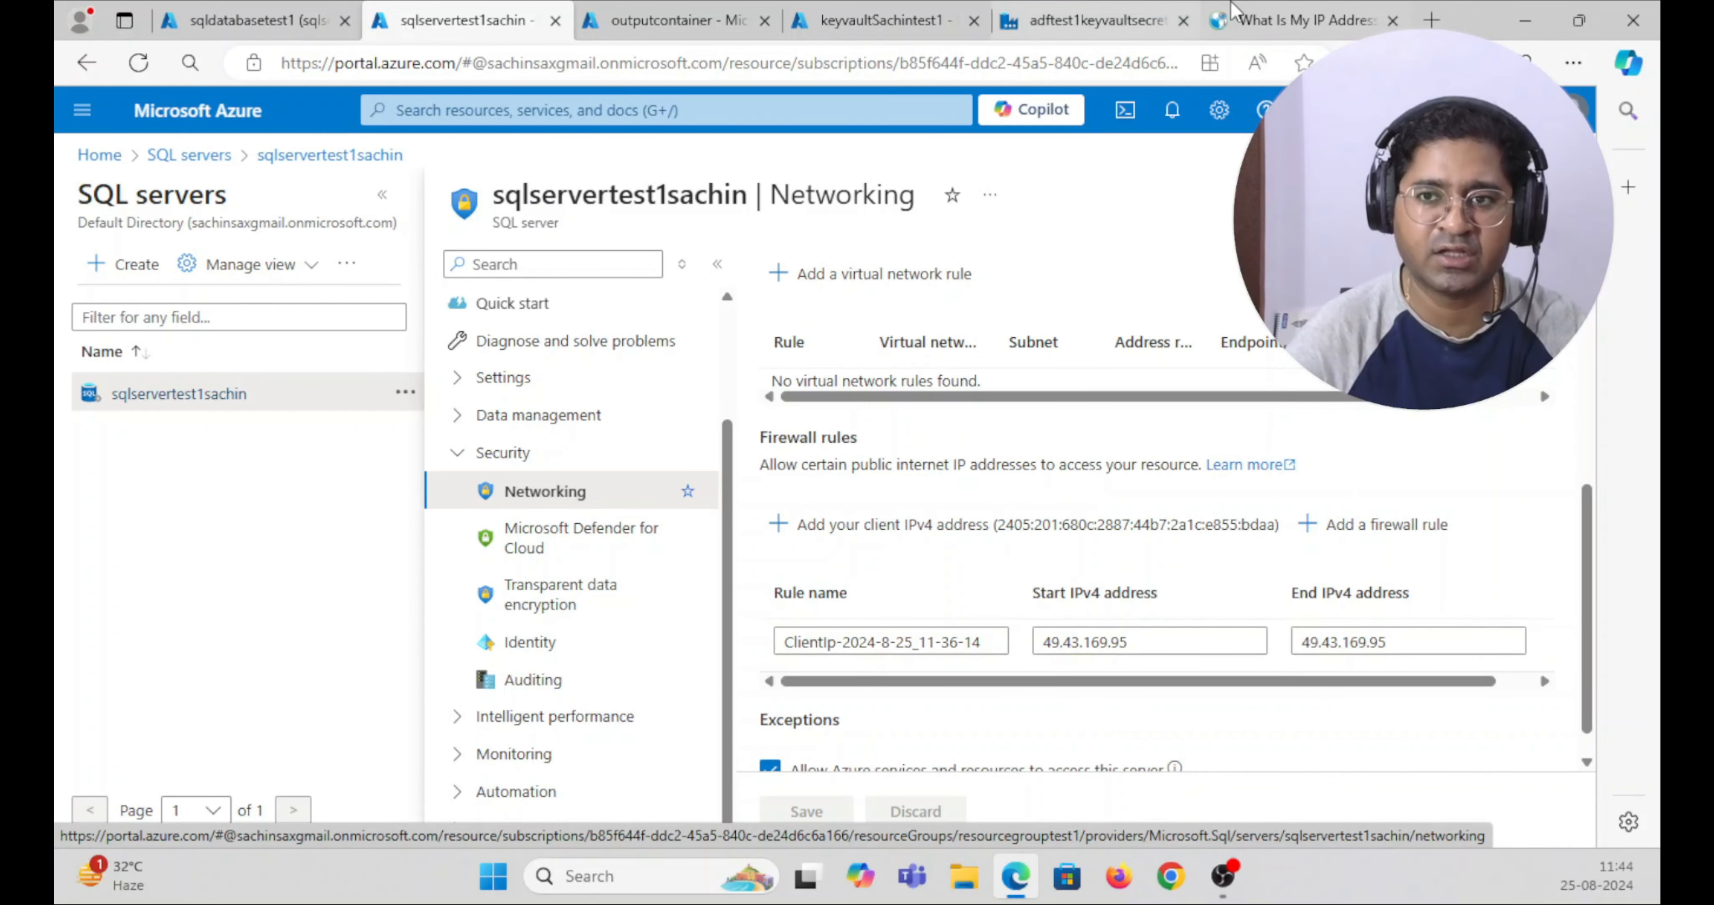
- Compare the public IPv4 address with the server's firewall rule, close the IP lookup page and return to the Query editor
{"action": "left_click", "coordinate": [1273, 18]}
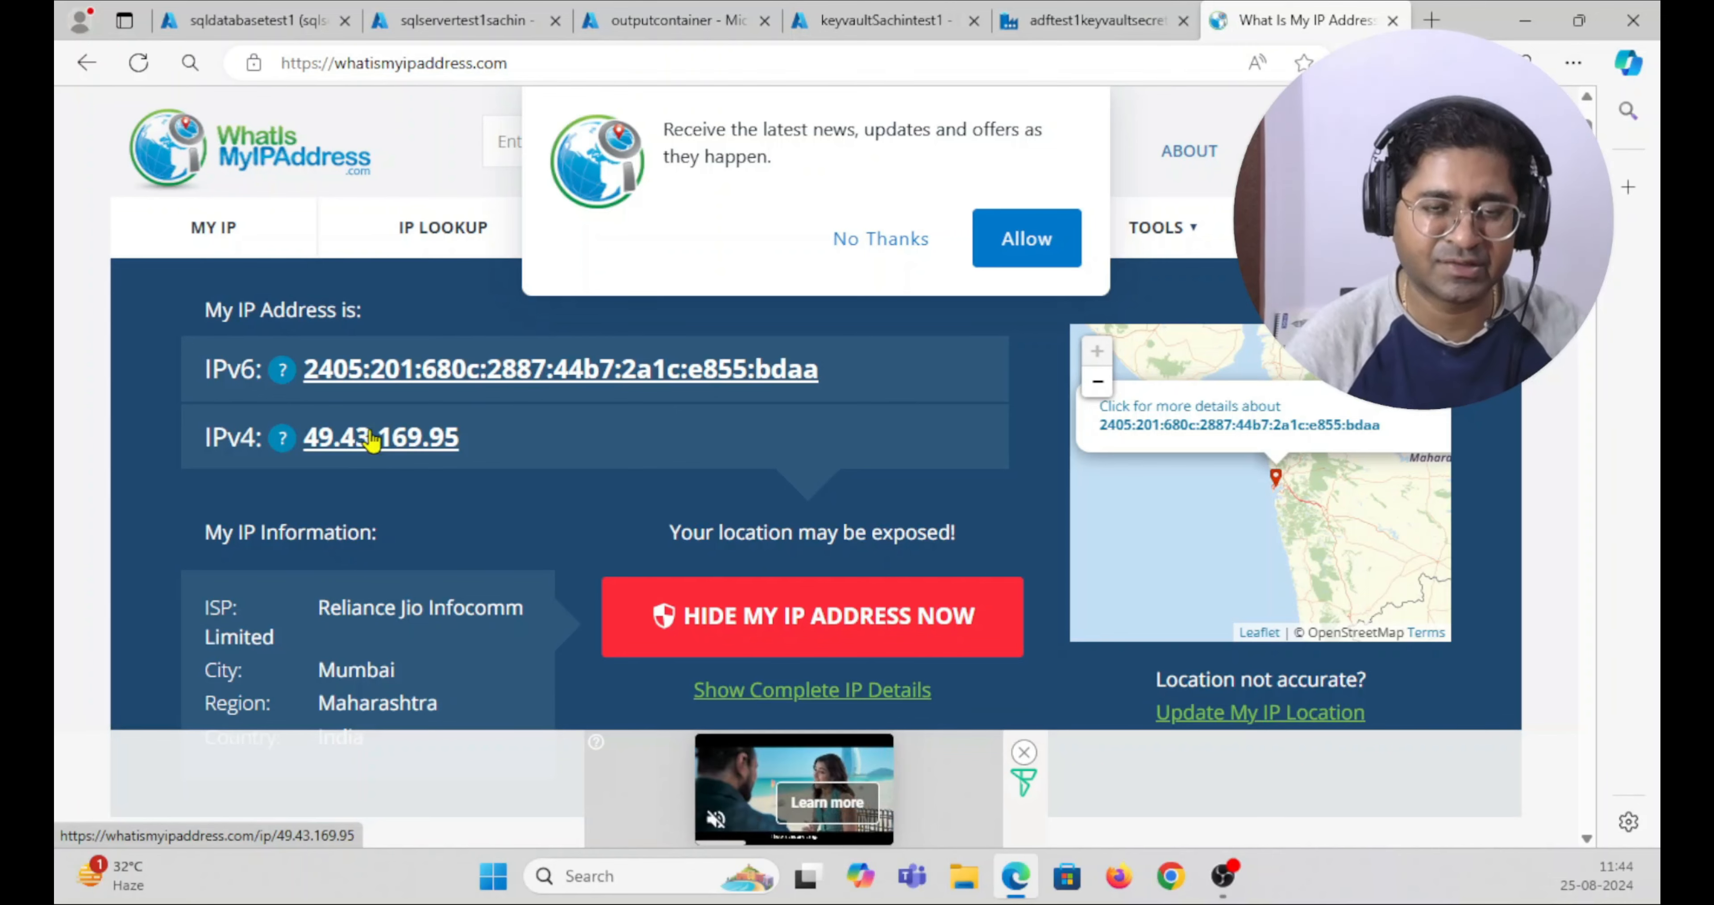
{"action": "left_click", "coordinate": [1394, 21]}
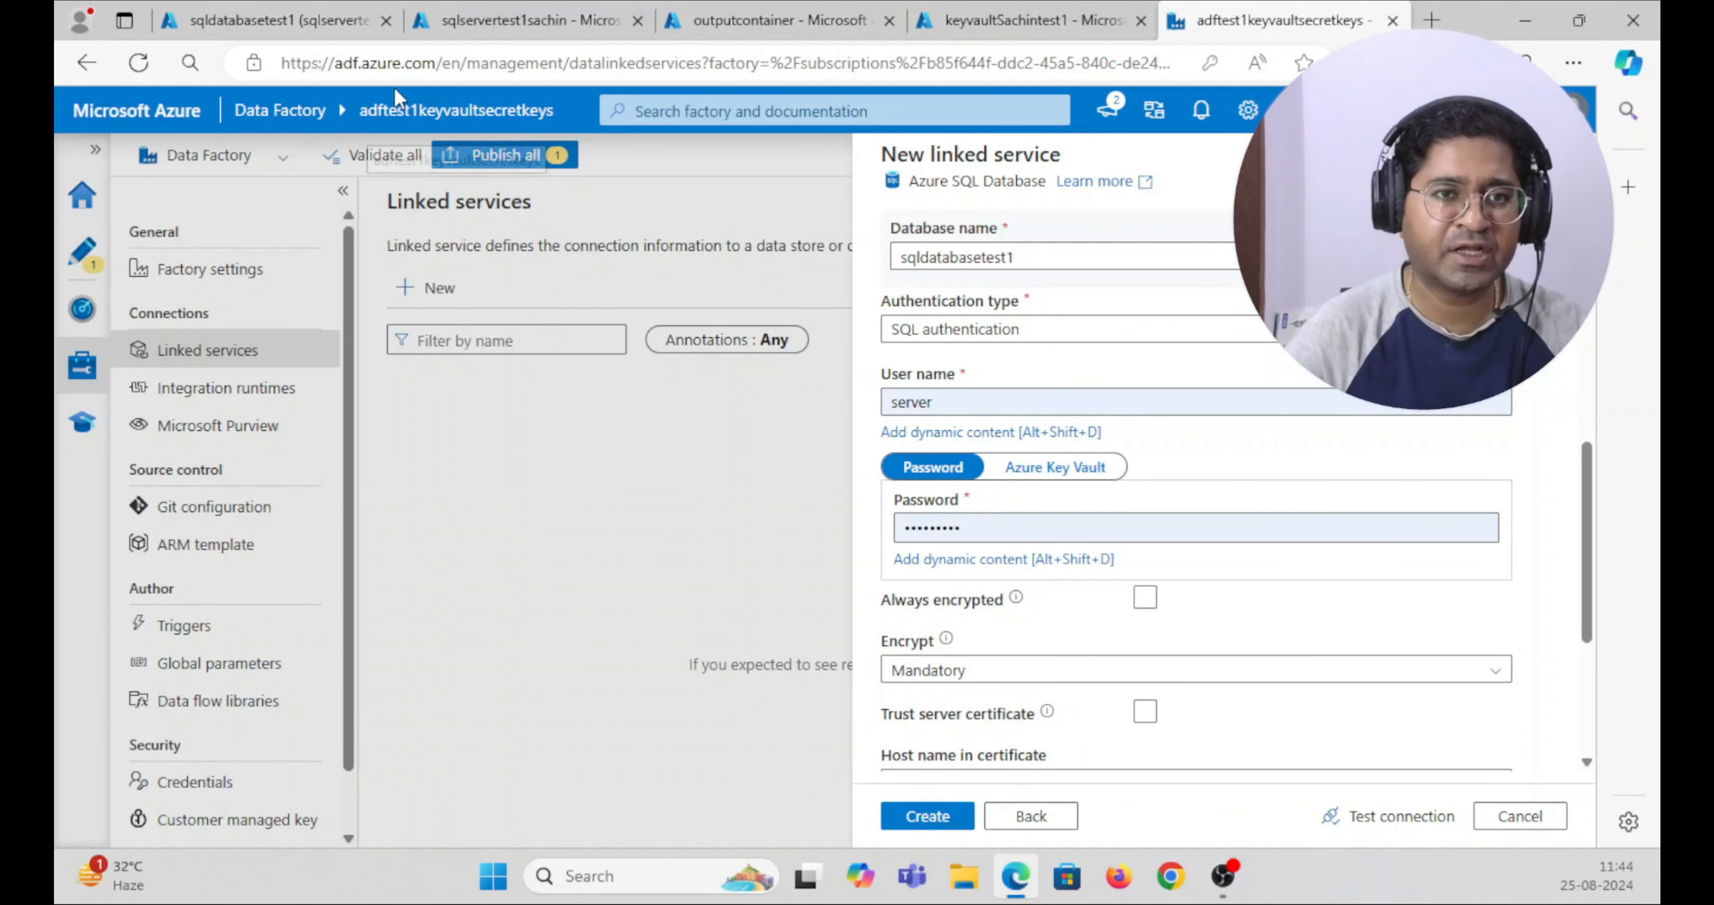
{"action": "left_click", "coordinate": [277, 21]}
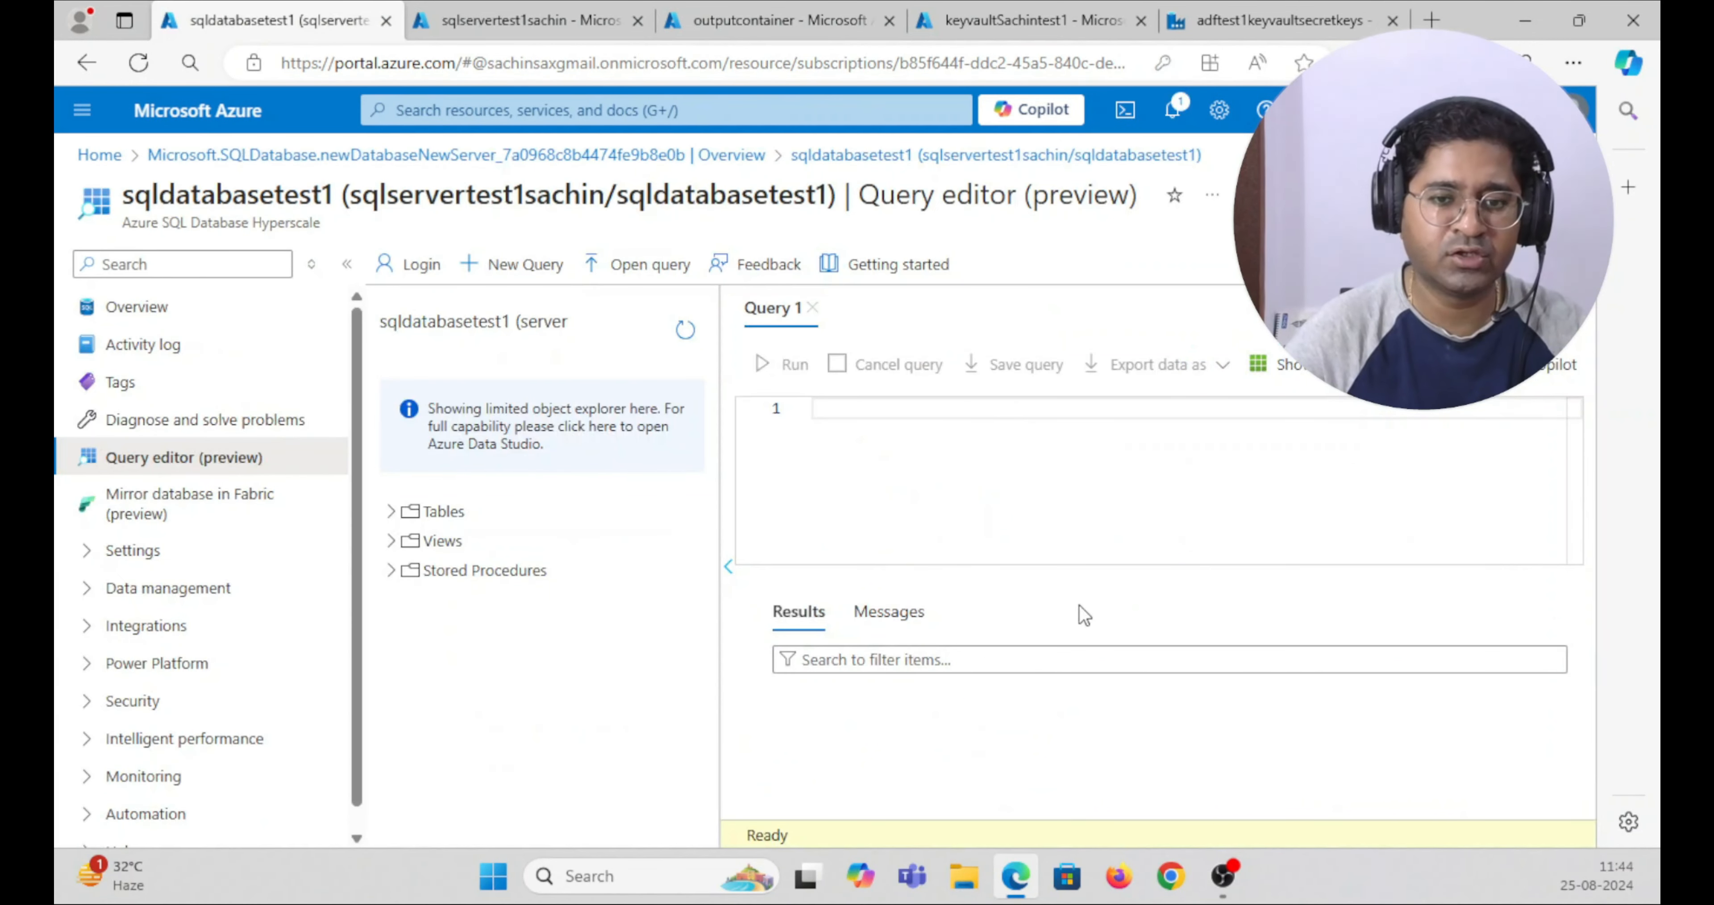
{"action": "left_click", "coordinate": [516, 23]}
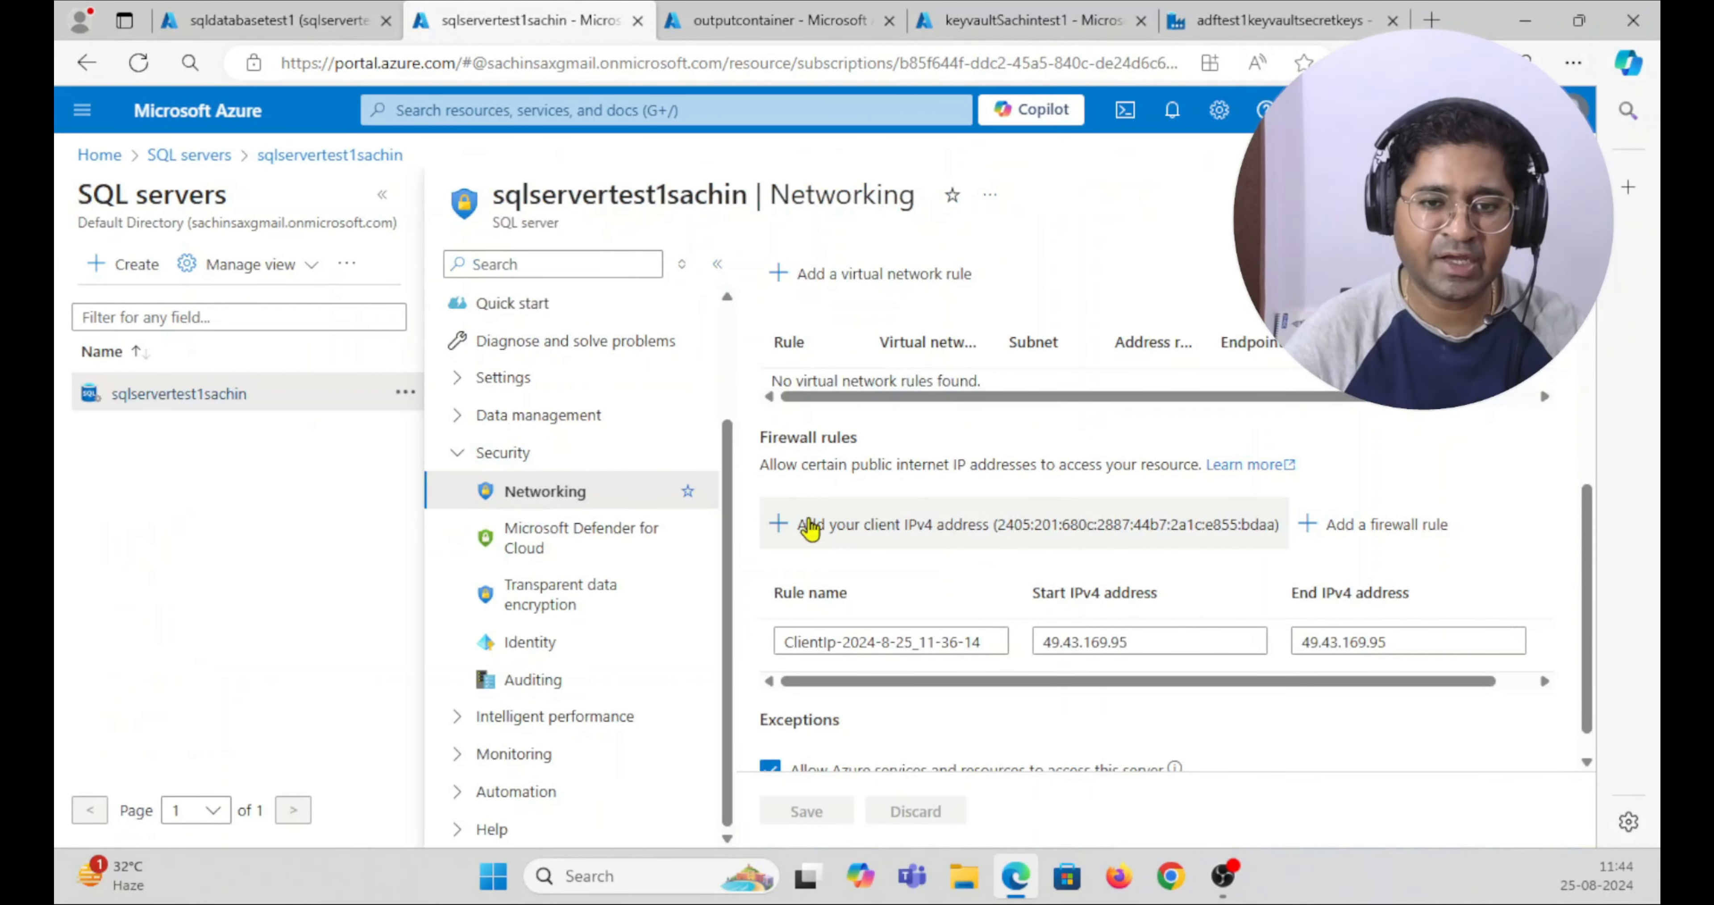
{"action": "left_click", "coordinate": [784, 525]}
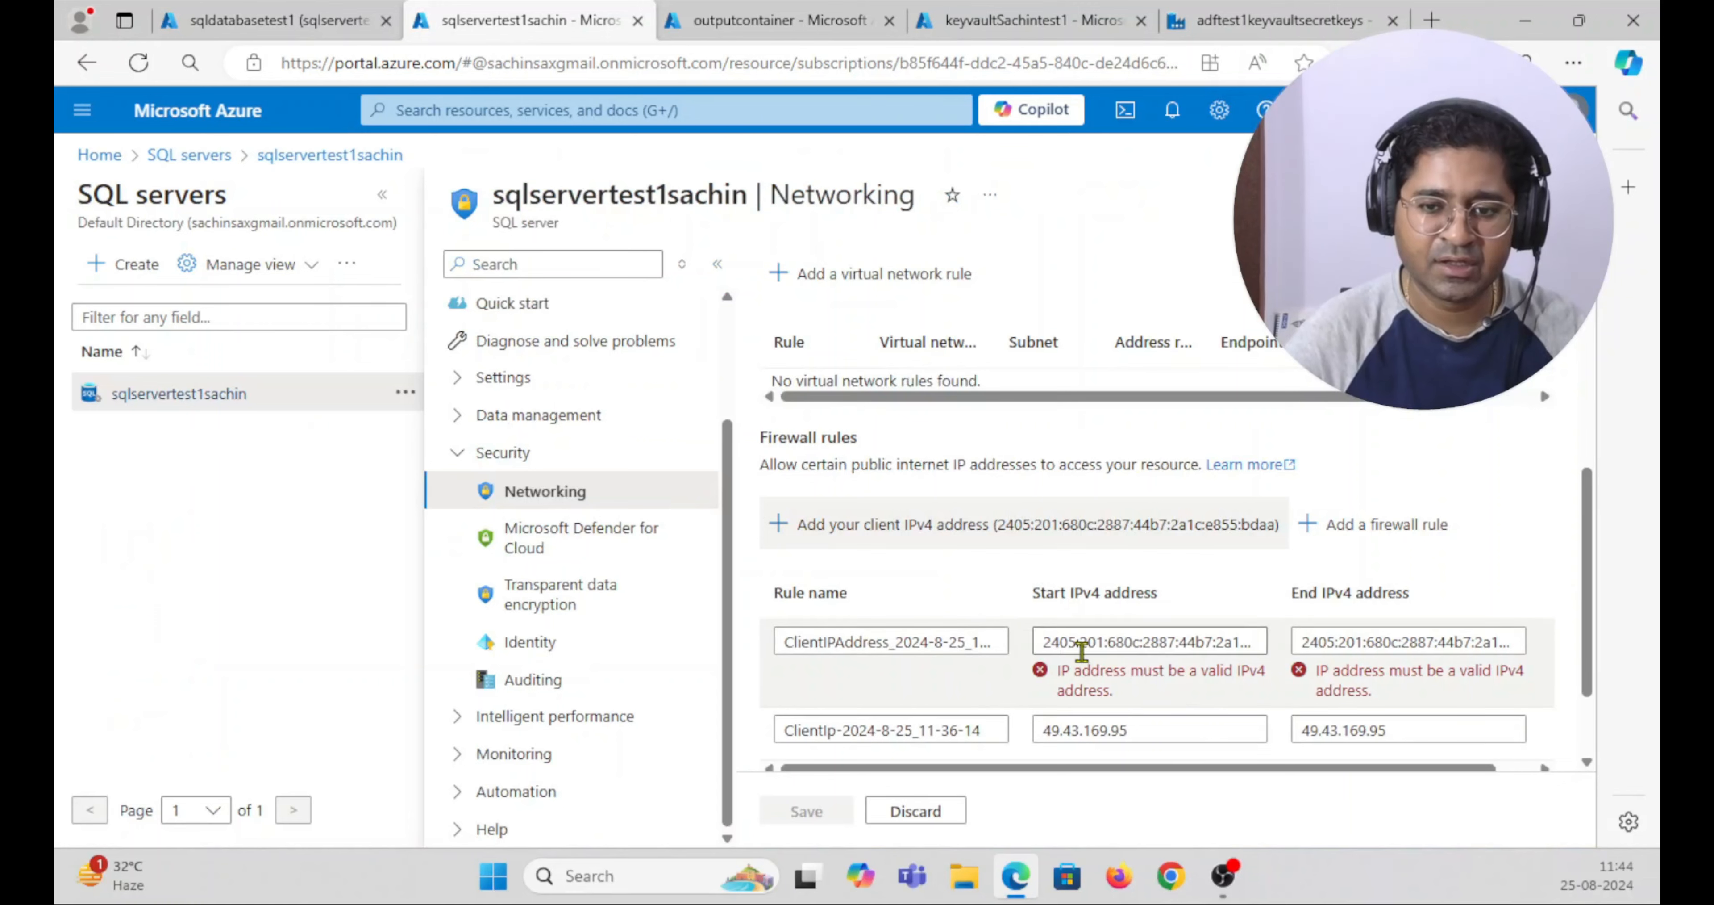
{"action": "left_click", "coordinate": [1109, 642]}
{"action": "key", "text": "ctrl+a"}
{"action": "key", "text": "BackSpace"}
{"action": "left_click_drag", "start_coordinate": [1135, 730], "coordinate": [975, 725]}
{"action": "key", "text": "ctrl+c"}
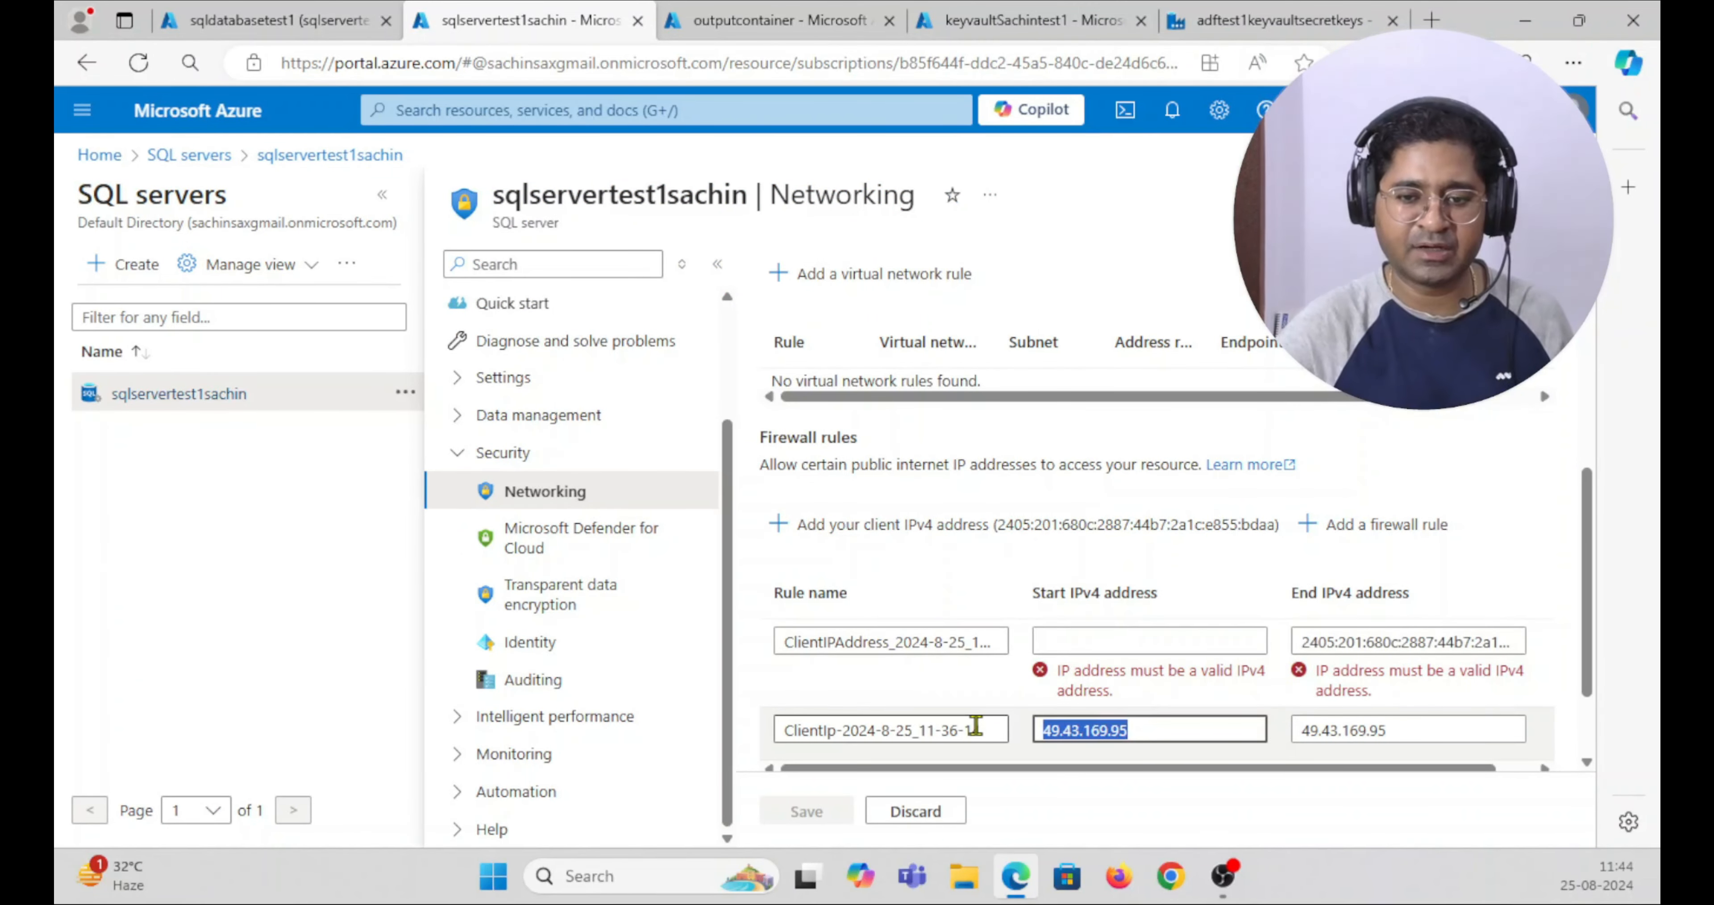
{"action": "left_click", "coordinate": [1079, 643]}
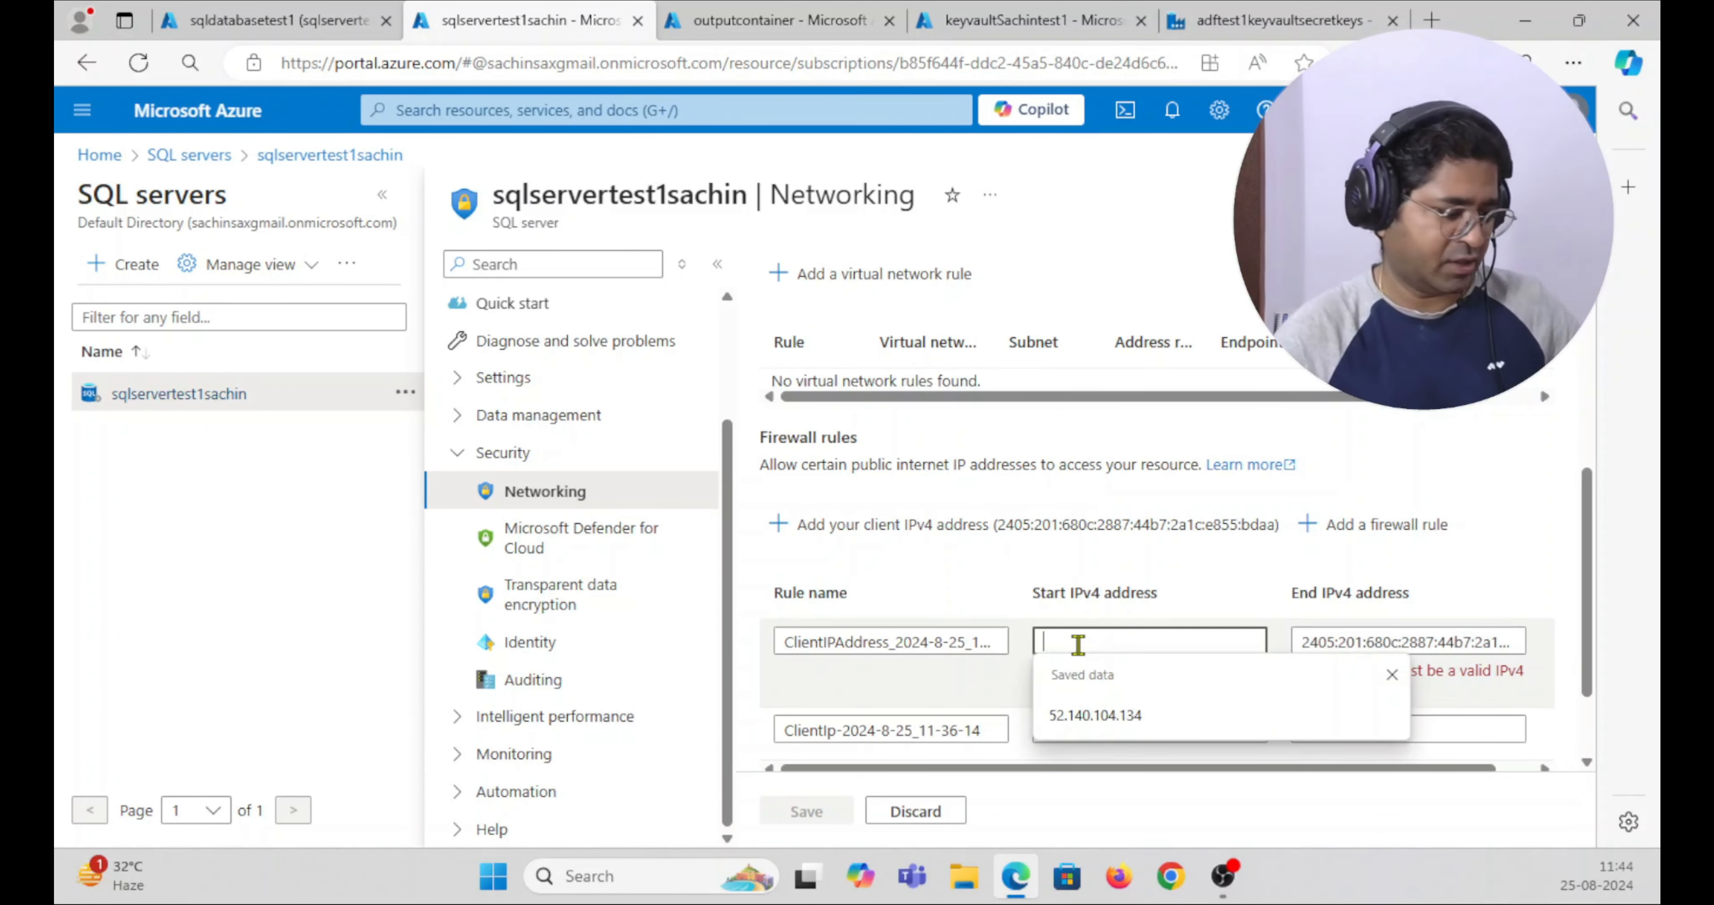
{"action": "left_click", "coordinate": [1402, 639]}
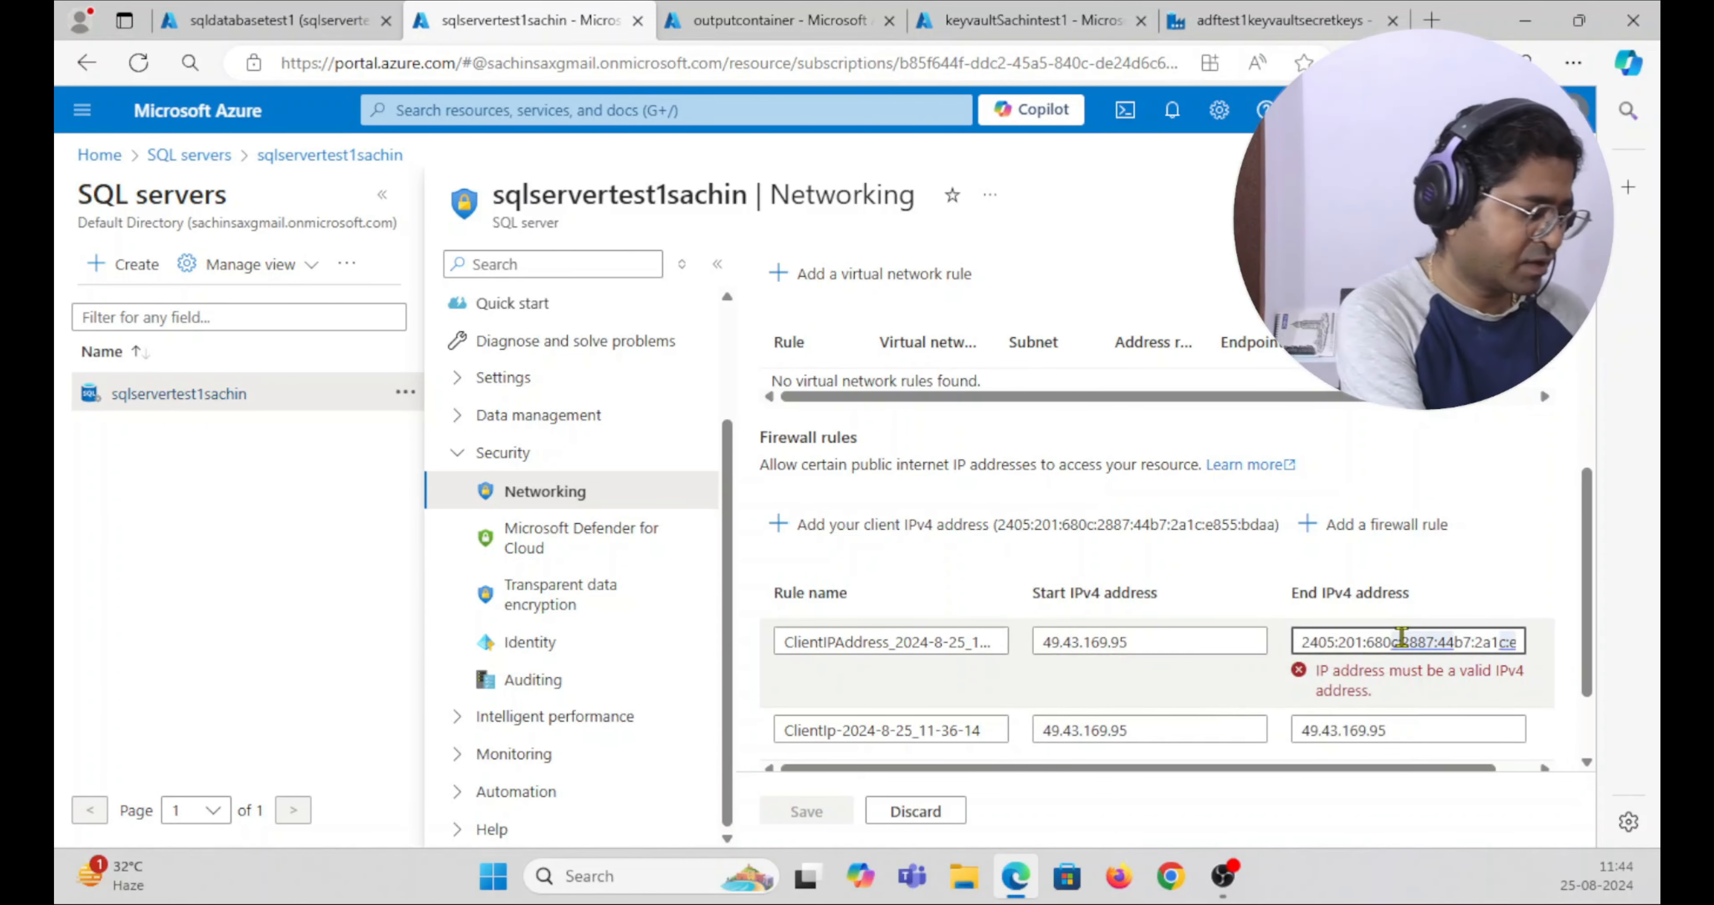
{"action": "key", "text": "ctrl+a"}
{"action": "key", "text": "BackSpace"}
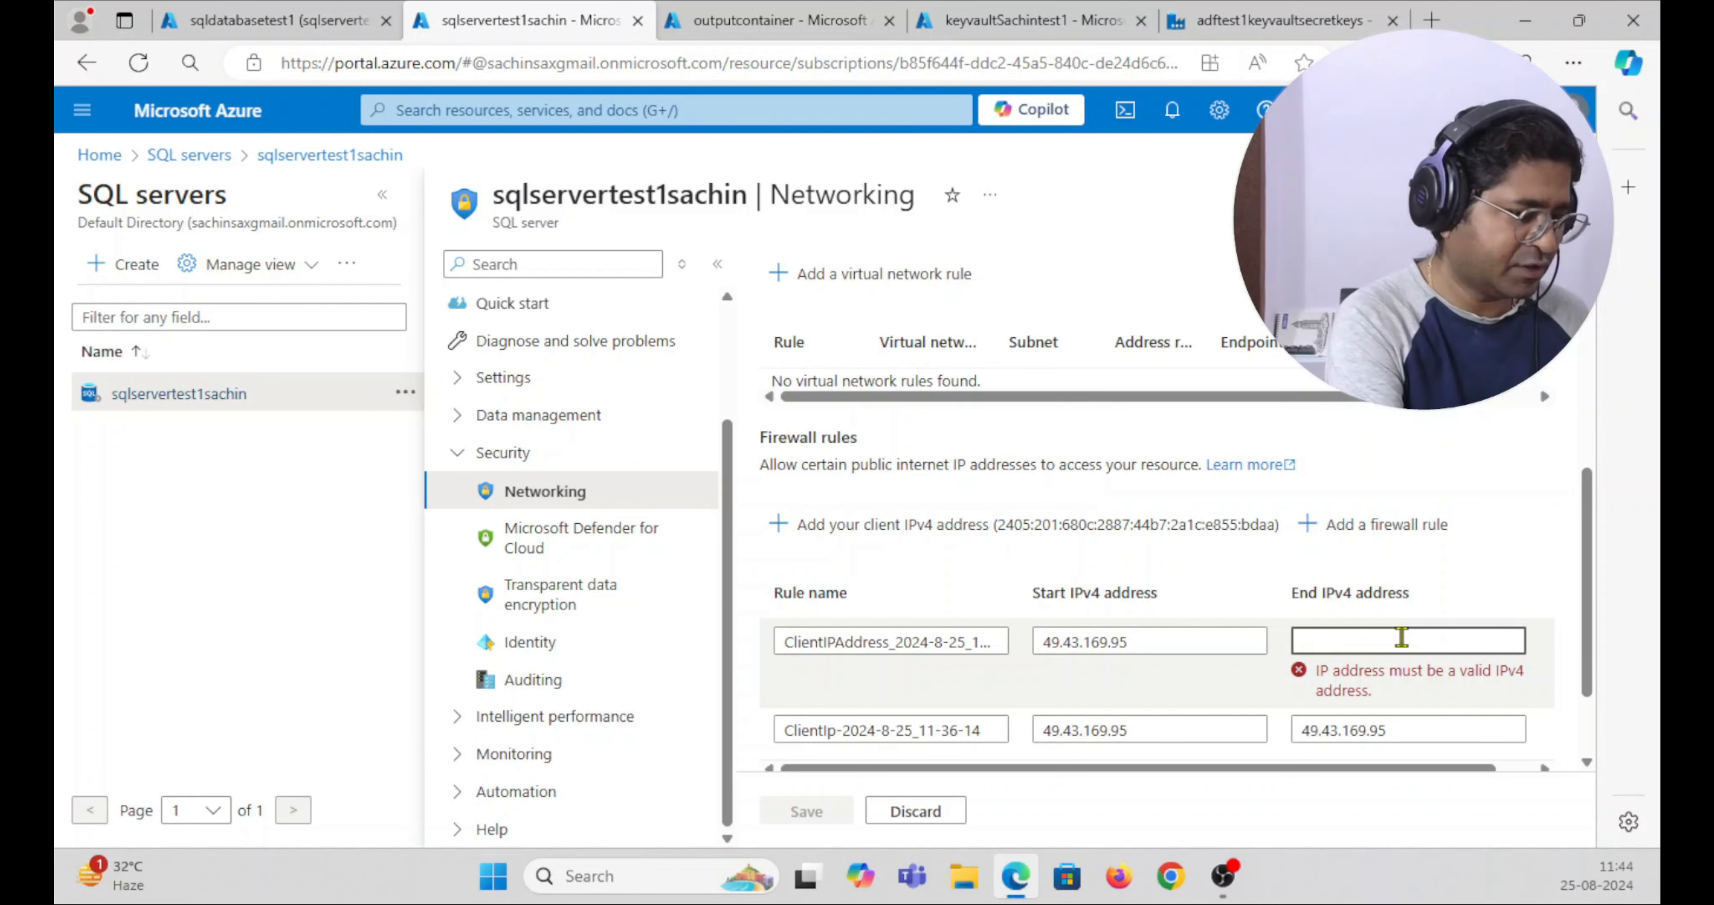
{"action": "key", "text": "ctrl+v"}
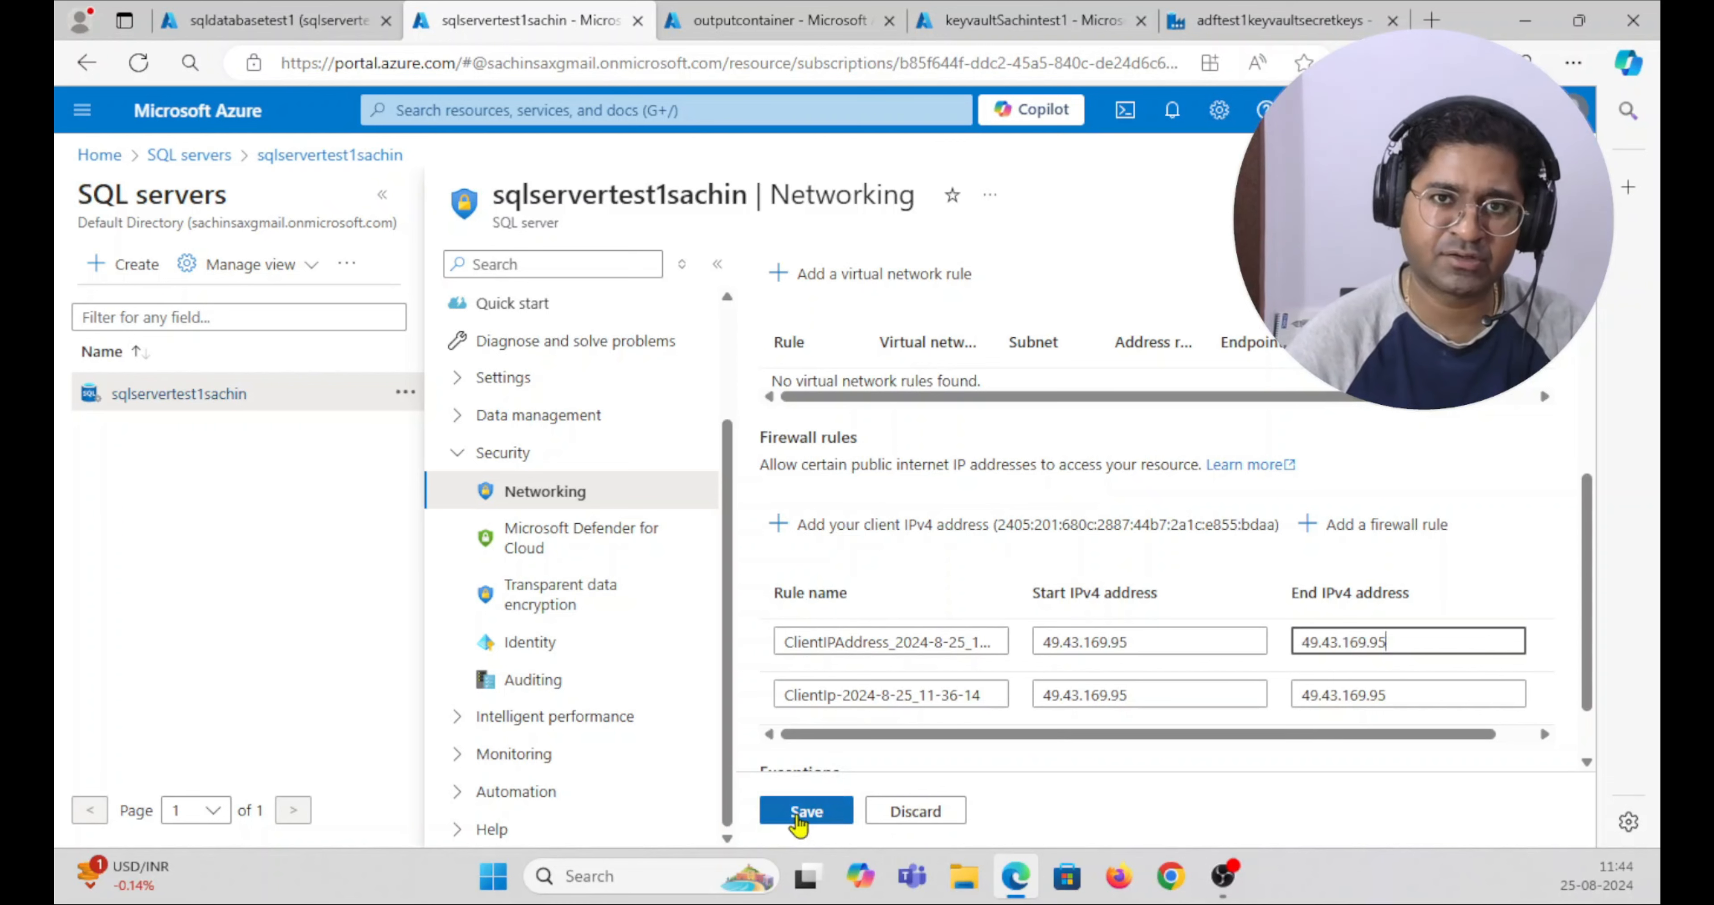
{"action": "left_click", "coordinate": [798, 815]}
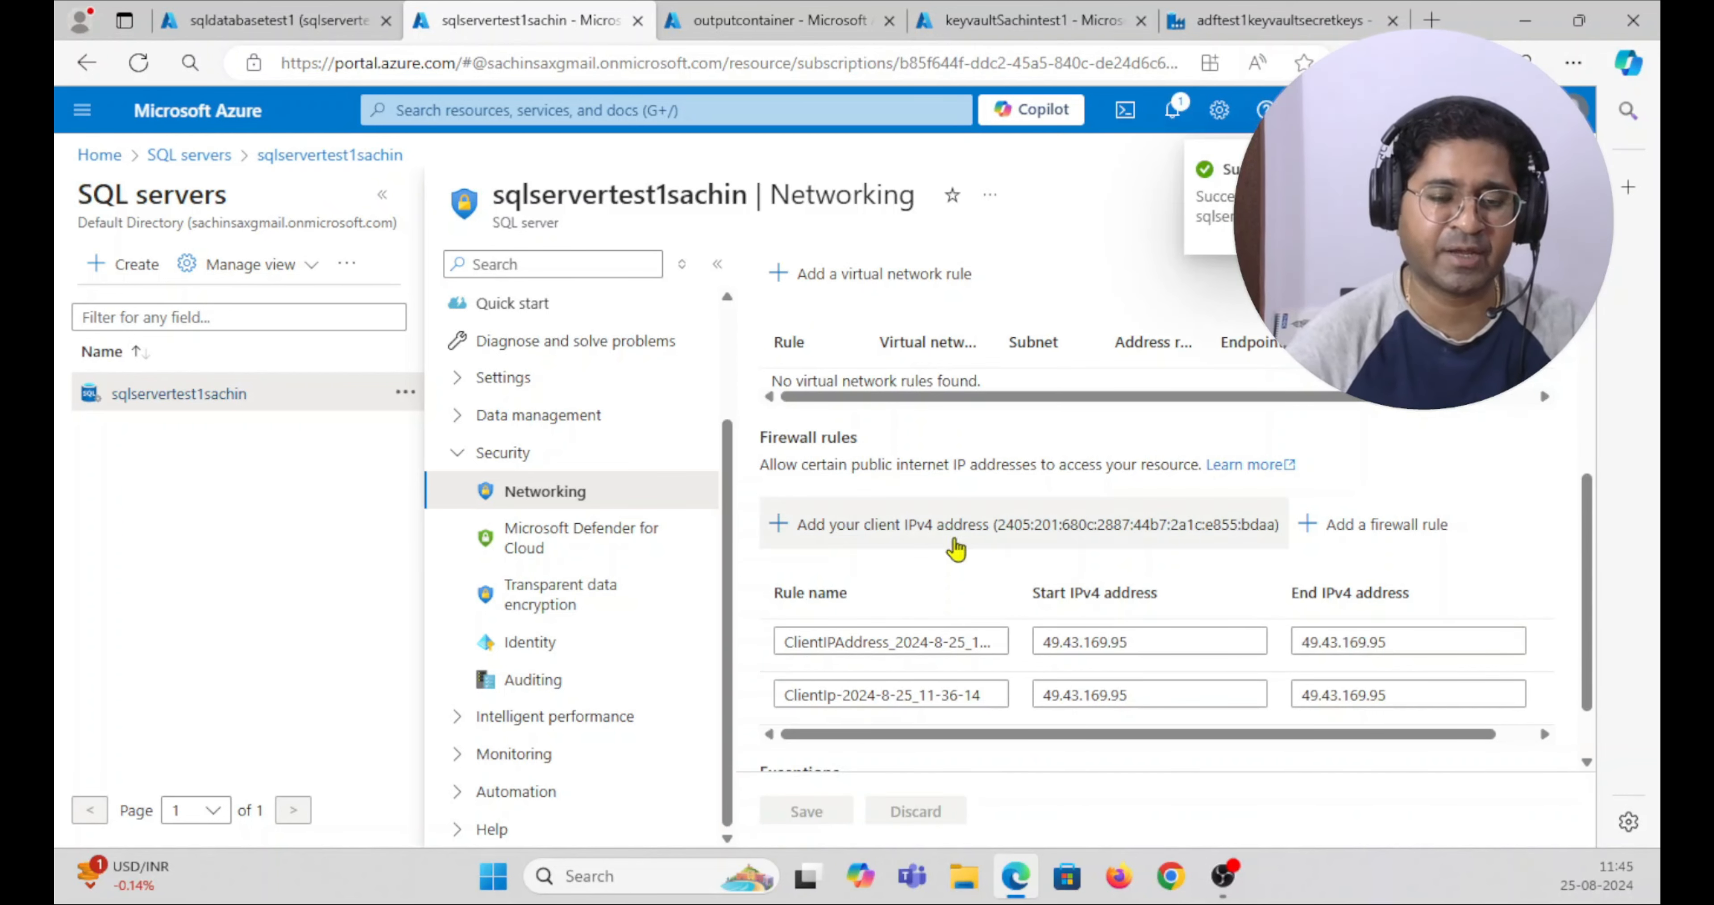
{"action": "left_click", "coordinate": [638, 21]}
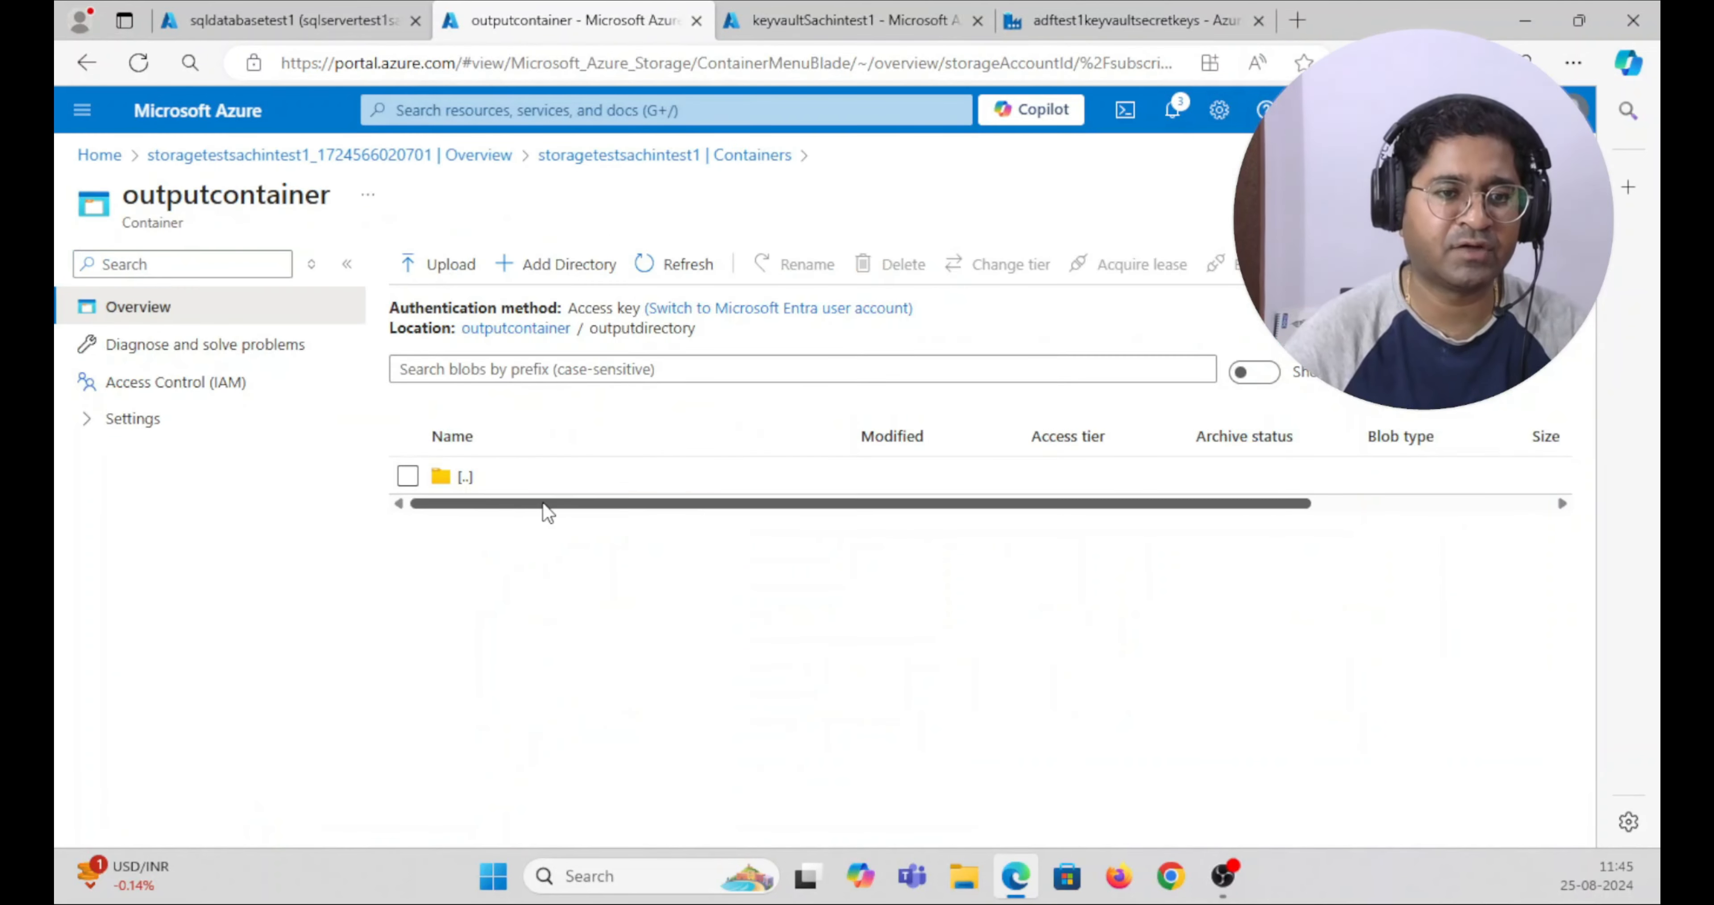
- Query the top 1000 rows of SalesLT.Address, look through the results and check the outputdirectory folder in outputcontainer
{"action": "left_click", "coordinate": [203, 21]}
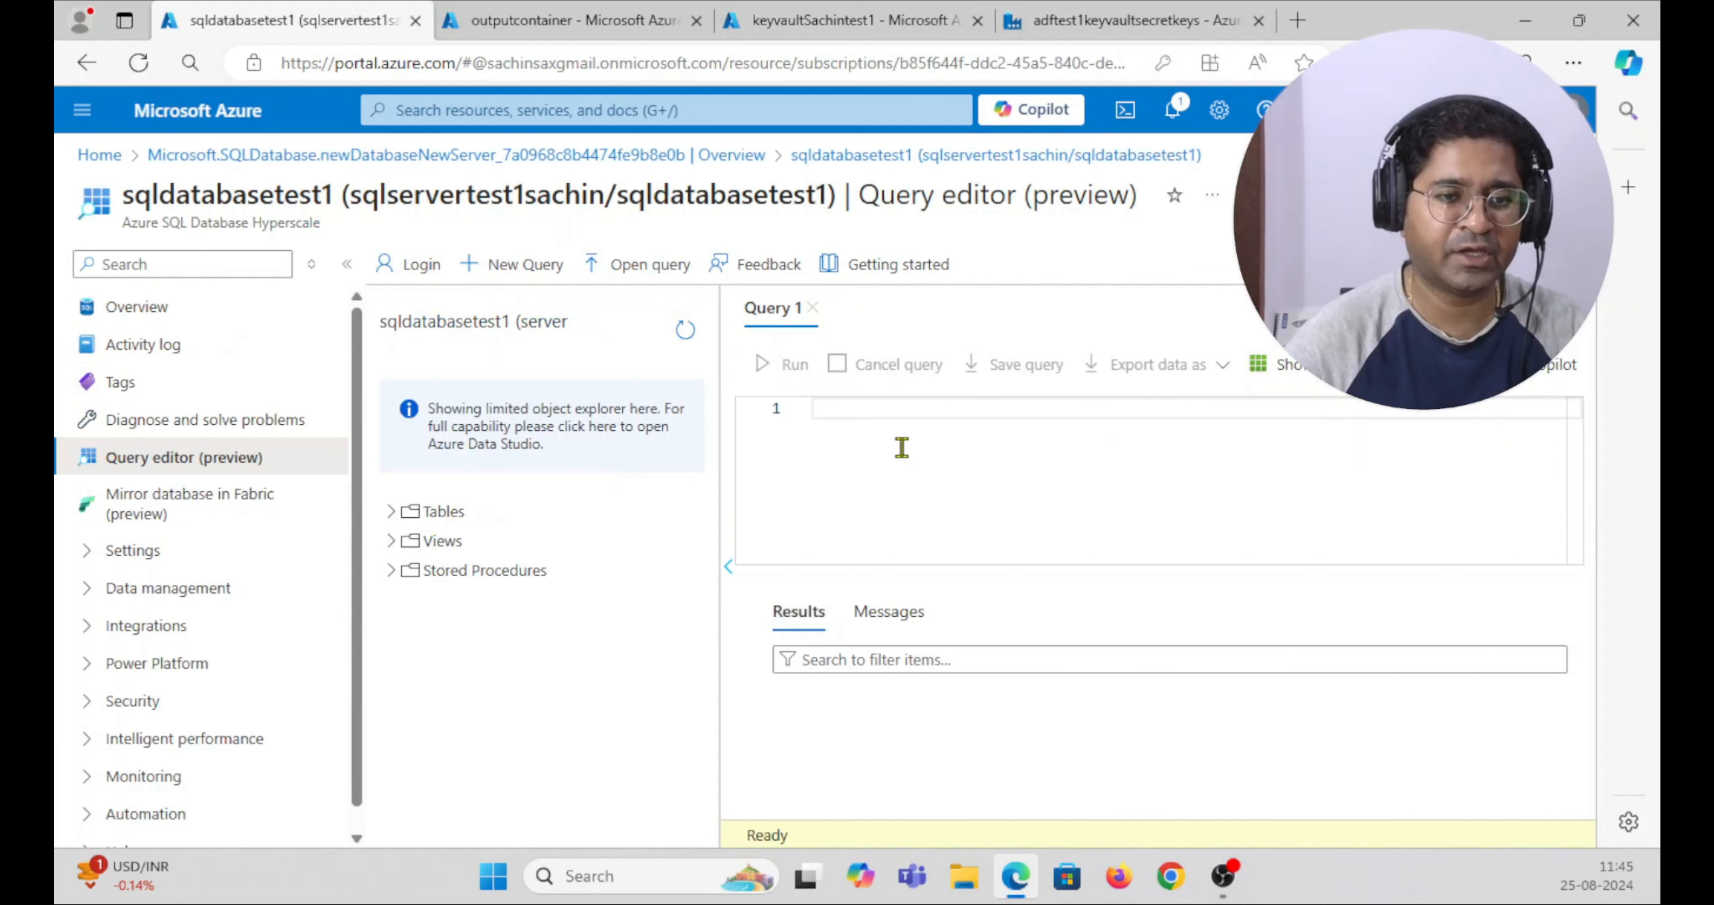
{"action": "left_click", "coordinate": [392, 511]}
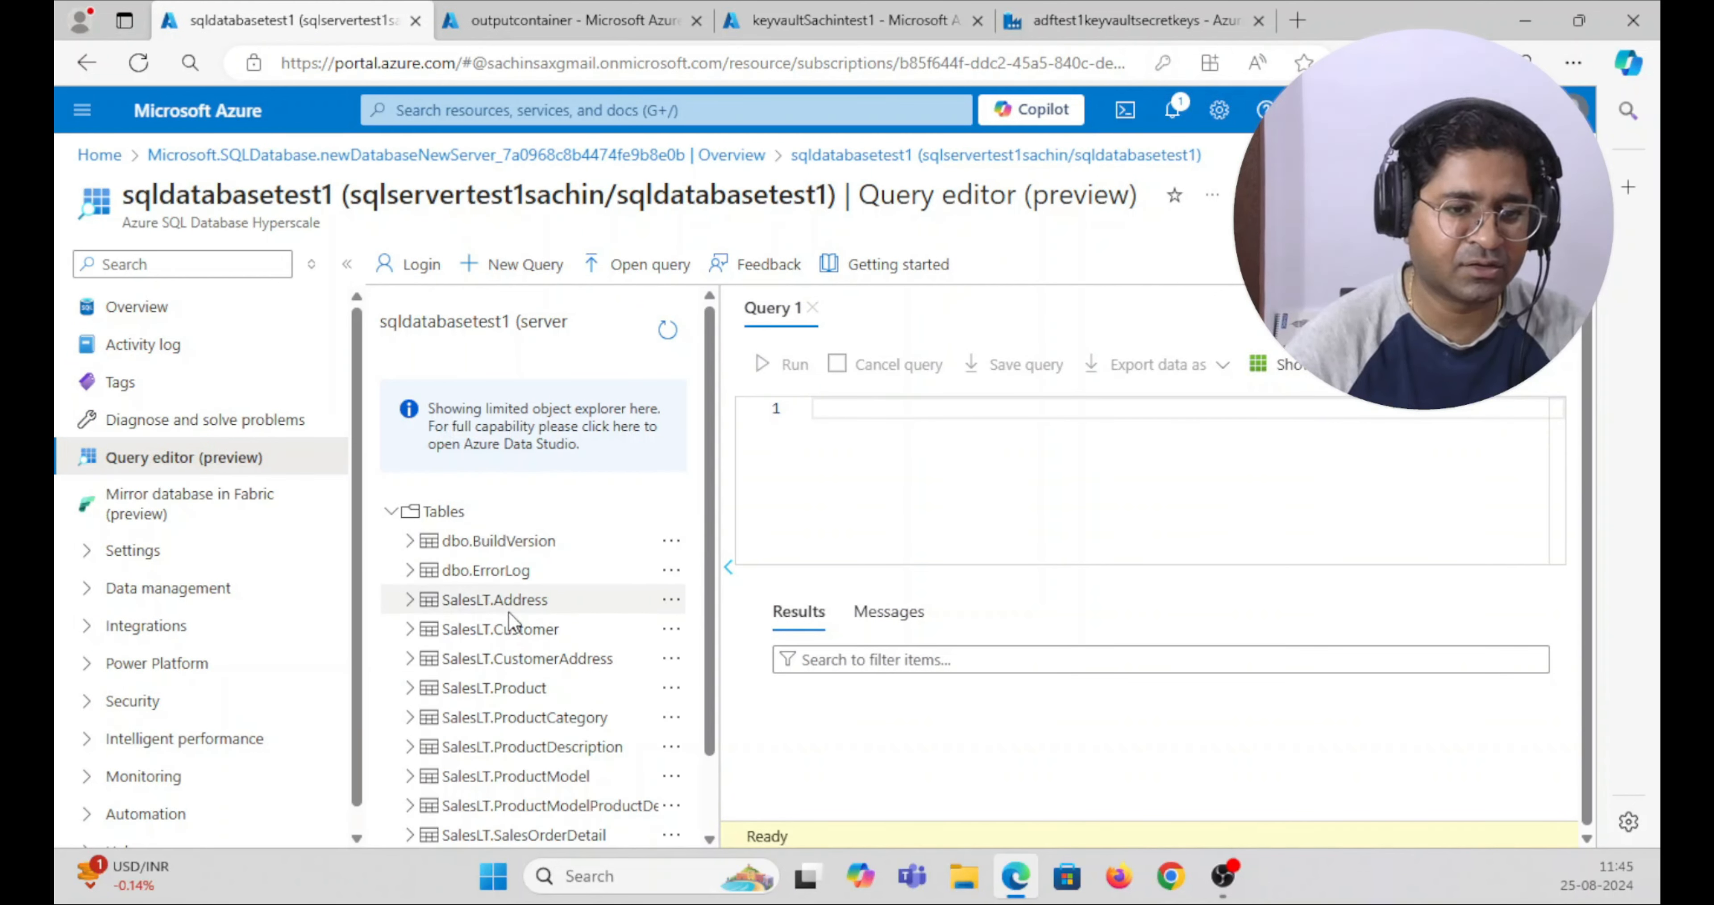
{"action": "right_click", "coordinate": [511, 607]}
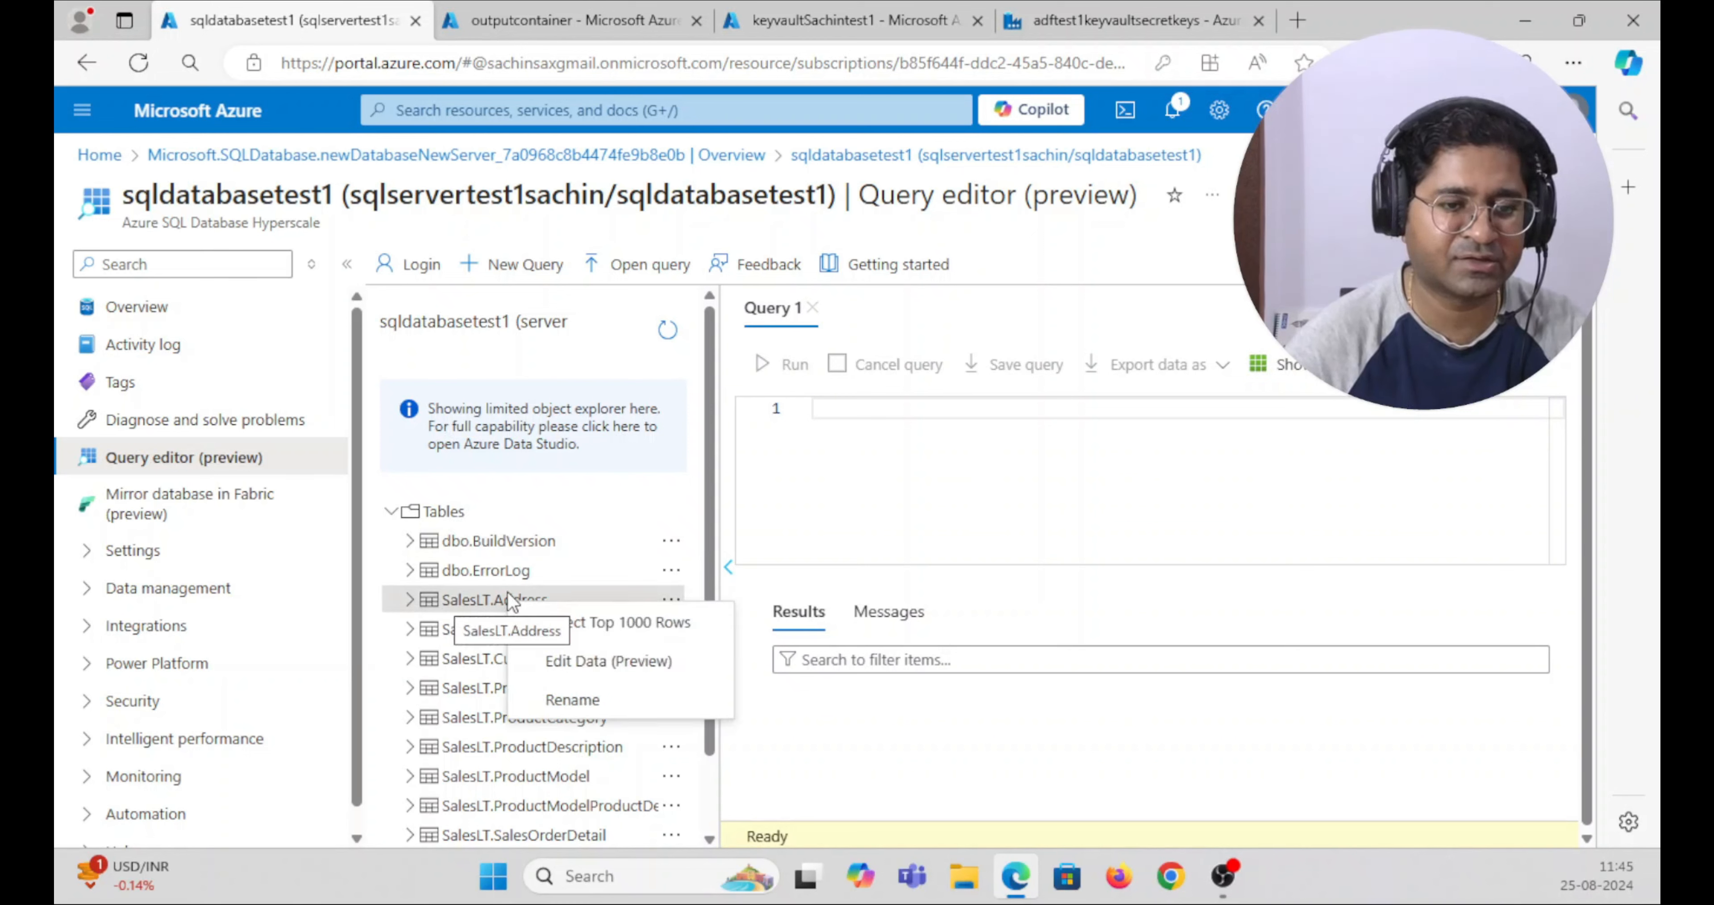
{"action": "left_click", "coordinate": [609, 628]}
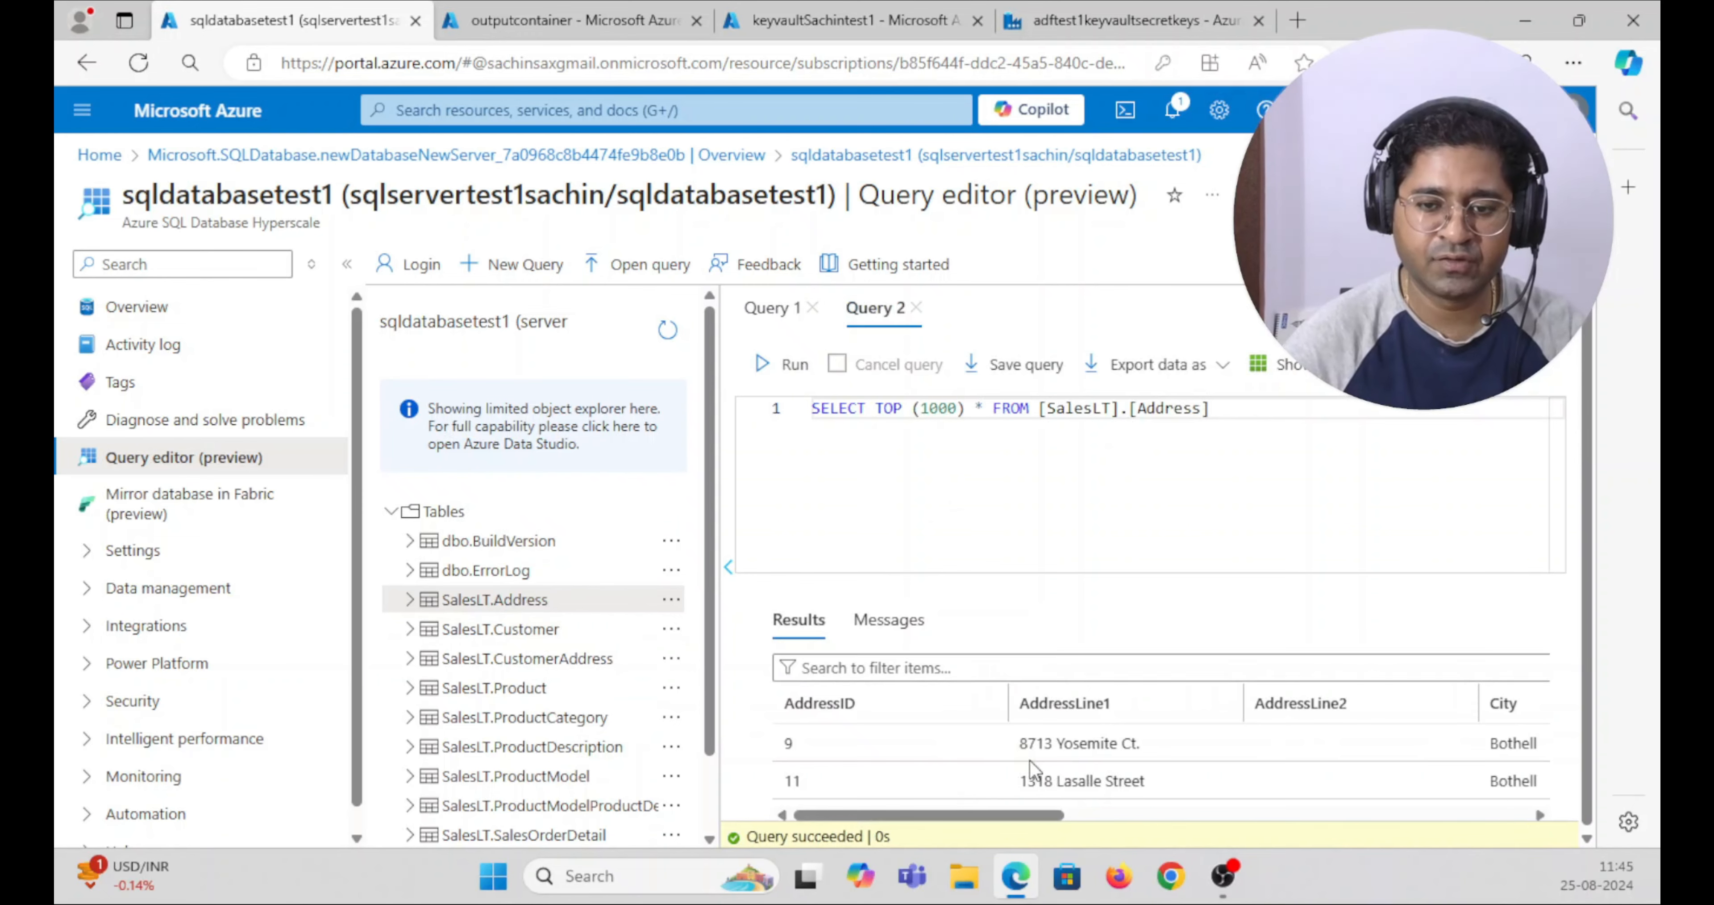
{"action": "scroll", "coordinate": [1038, 775], "scroll_direction": "down", "scroll_amount": 2}
{"action": "scroll", "coordinate": [1038, 775], "scroll_direction": "down", "scroll_amount": 3}
{"action": "left_click_drag", "start_coordinate": [1030, 815], "coordinate": [955, 780]}
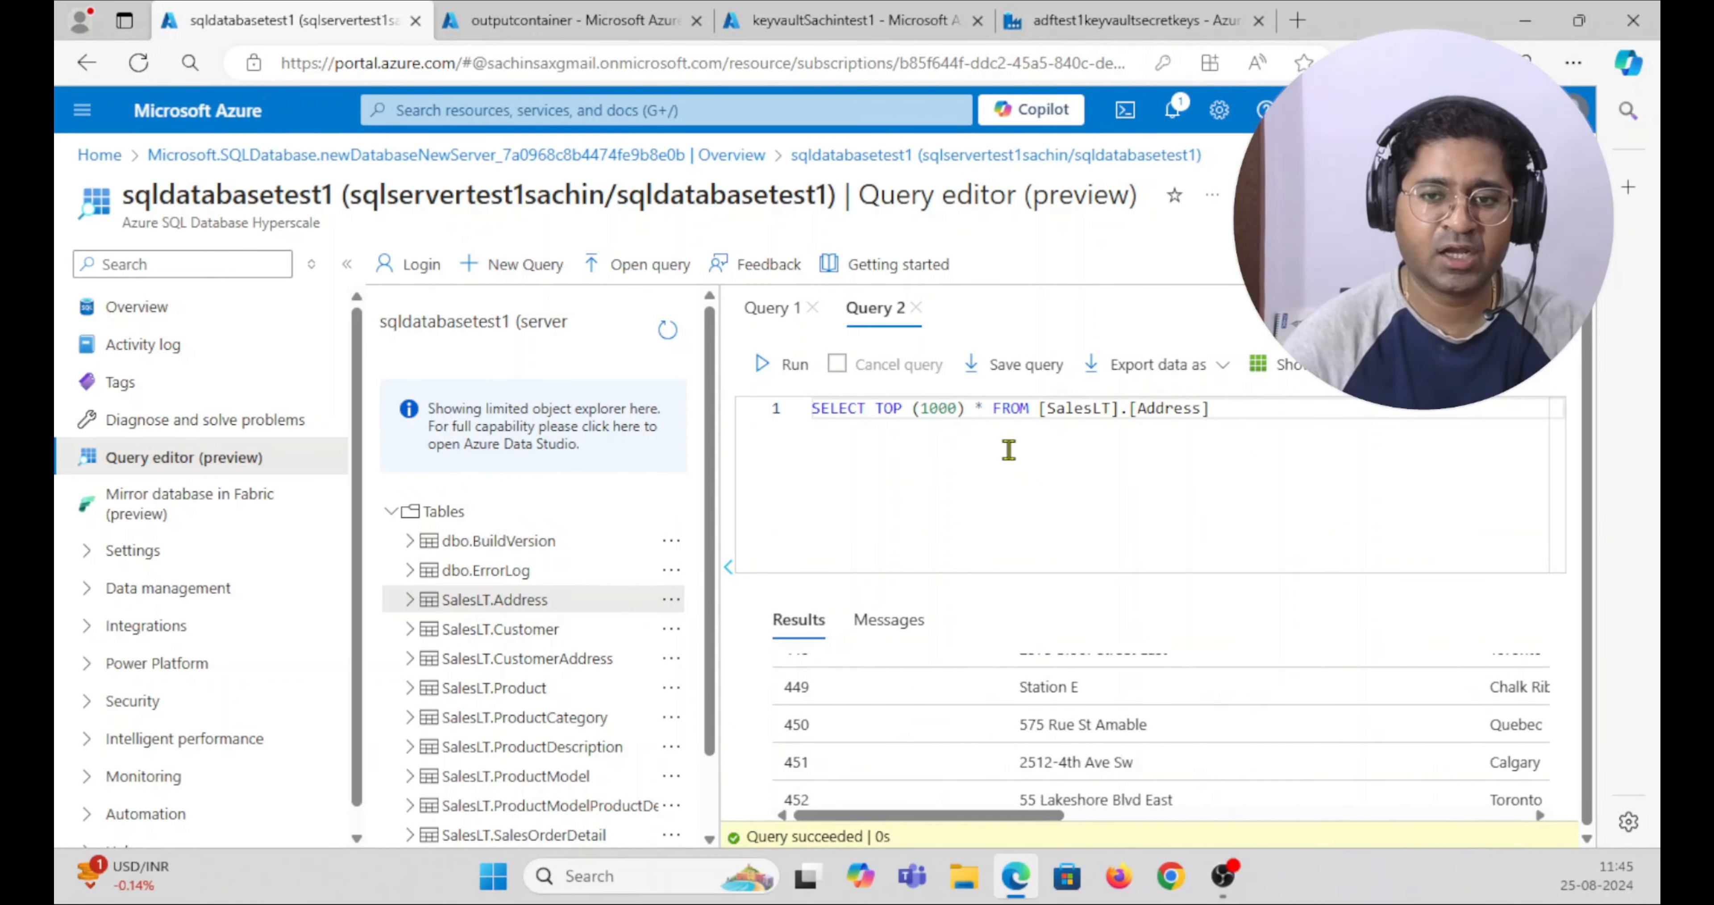
{"action": "left_click", "coordinate": [514, 20]}
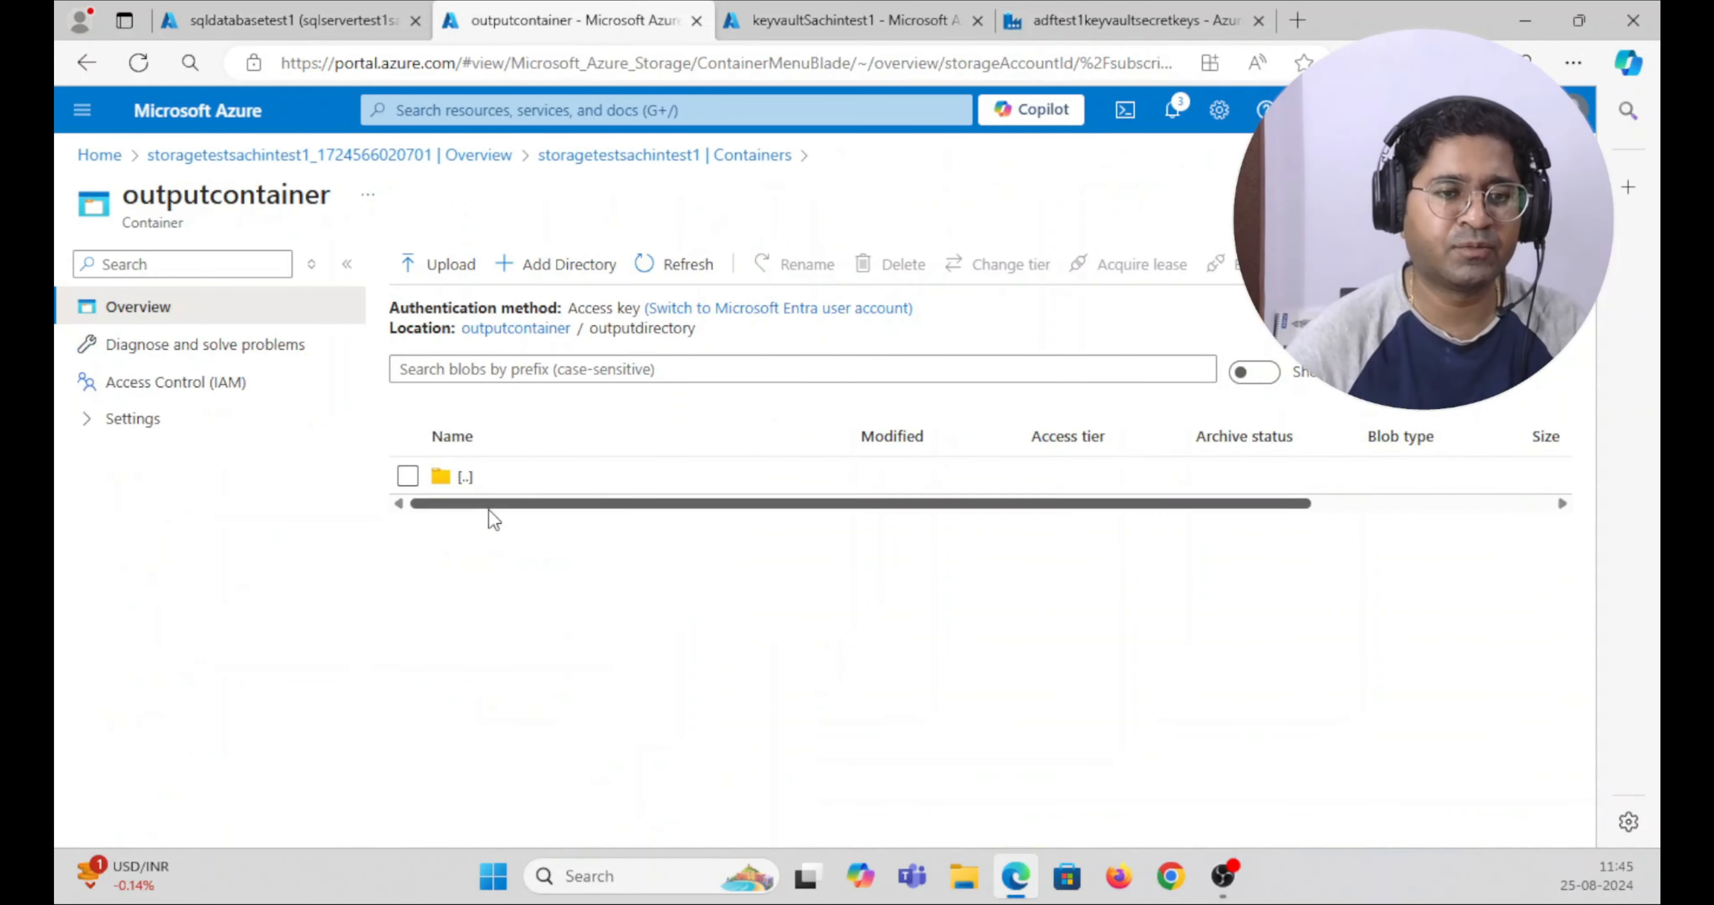
- Return to the Azure SQL Database linked service form, switch its credential source to Azure Key Vault and start a new AKV linked service
{"action": "left_click", "coordinate": [785, 14]}
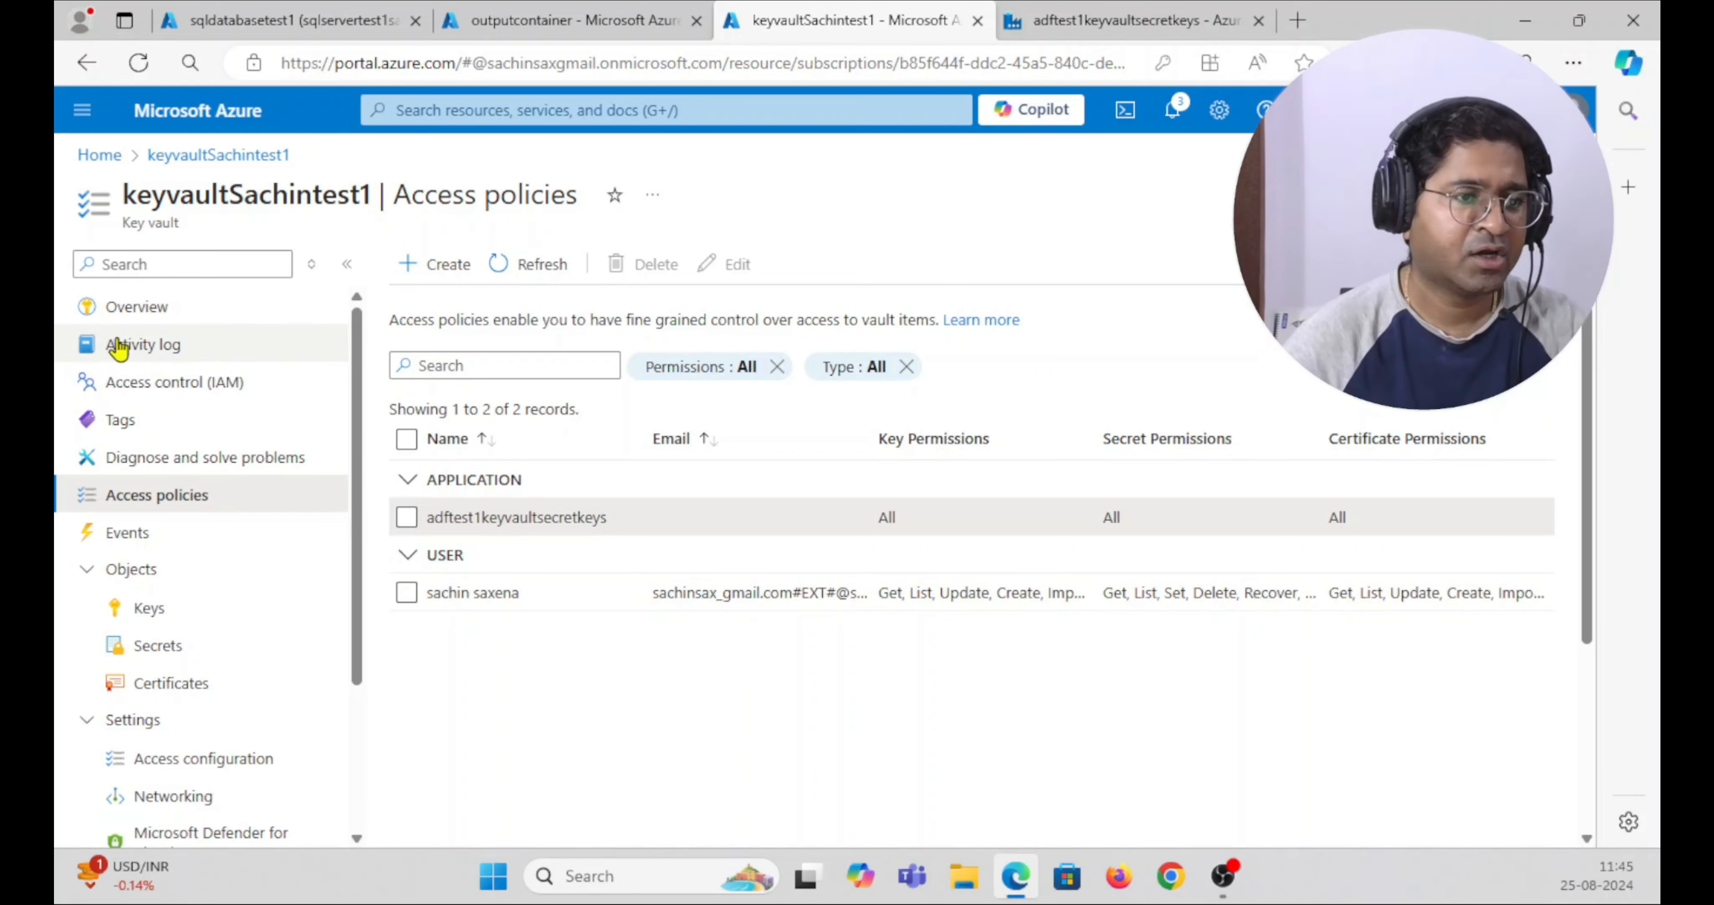
{"action": "left_click", "coordinate": [1045, 33]}
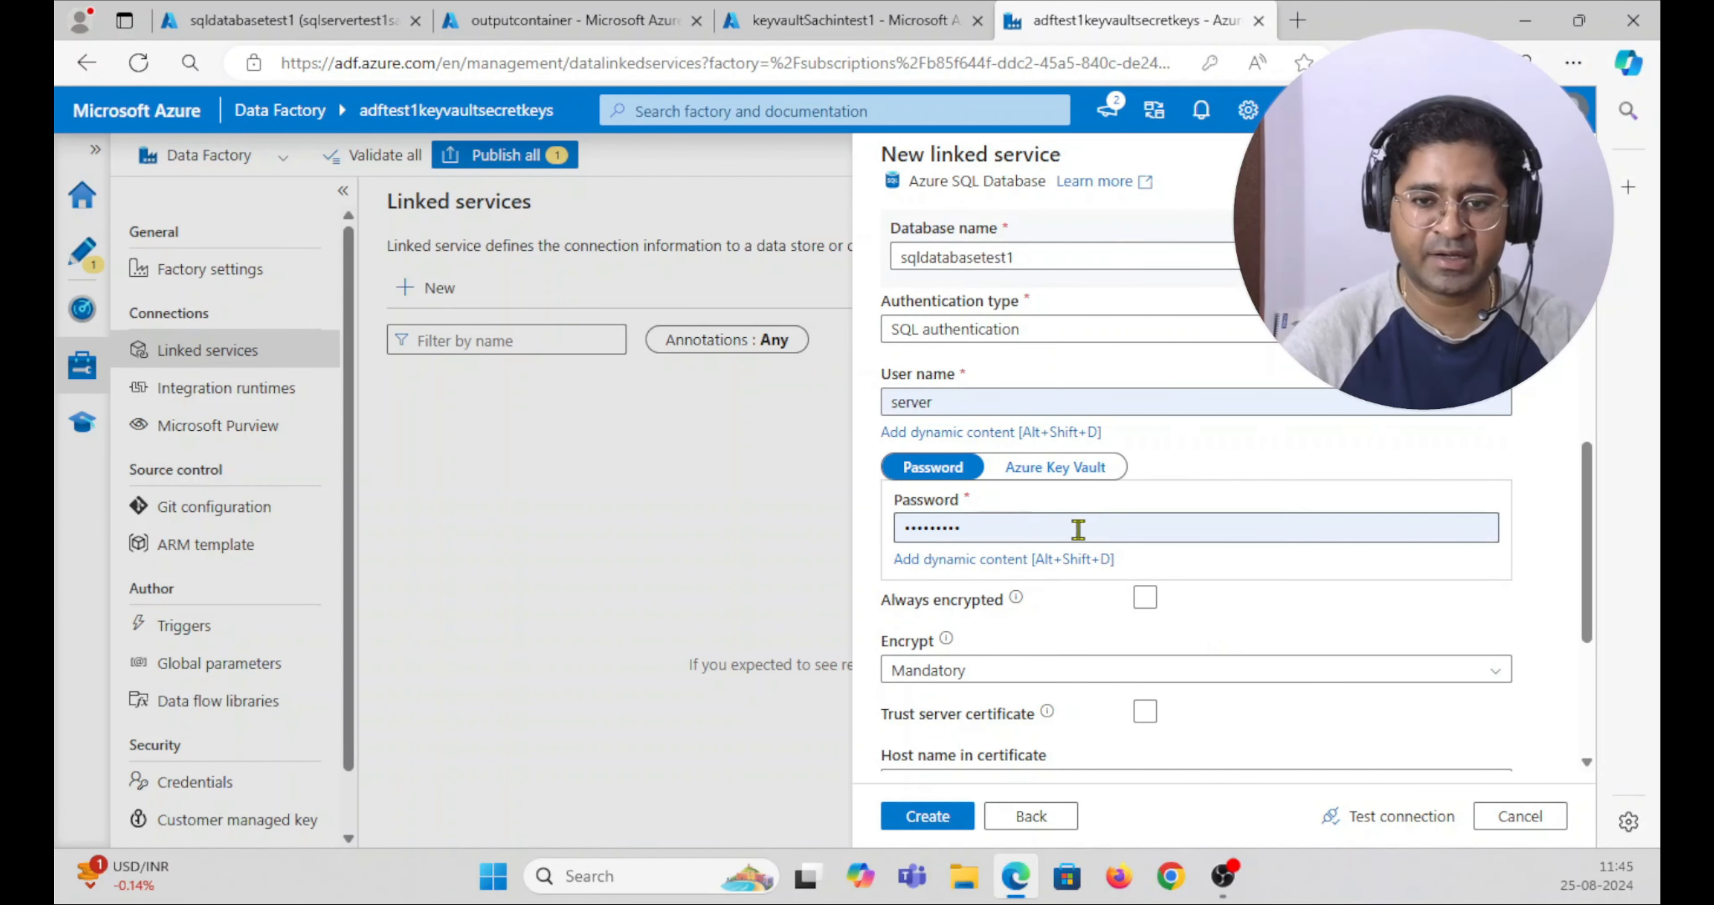
{"action": "scroll", "coordinate": [1005, 512], "scroll_direction": "down", "scroll_amount": 2}
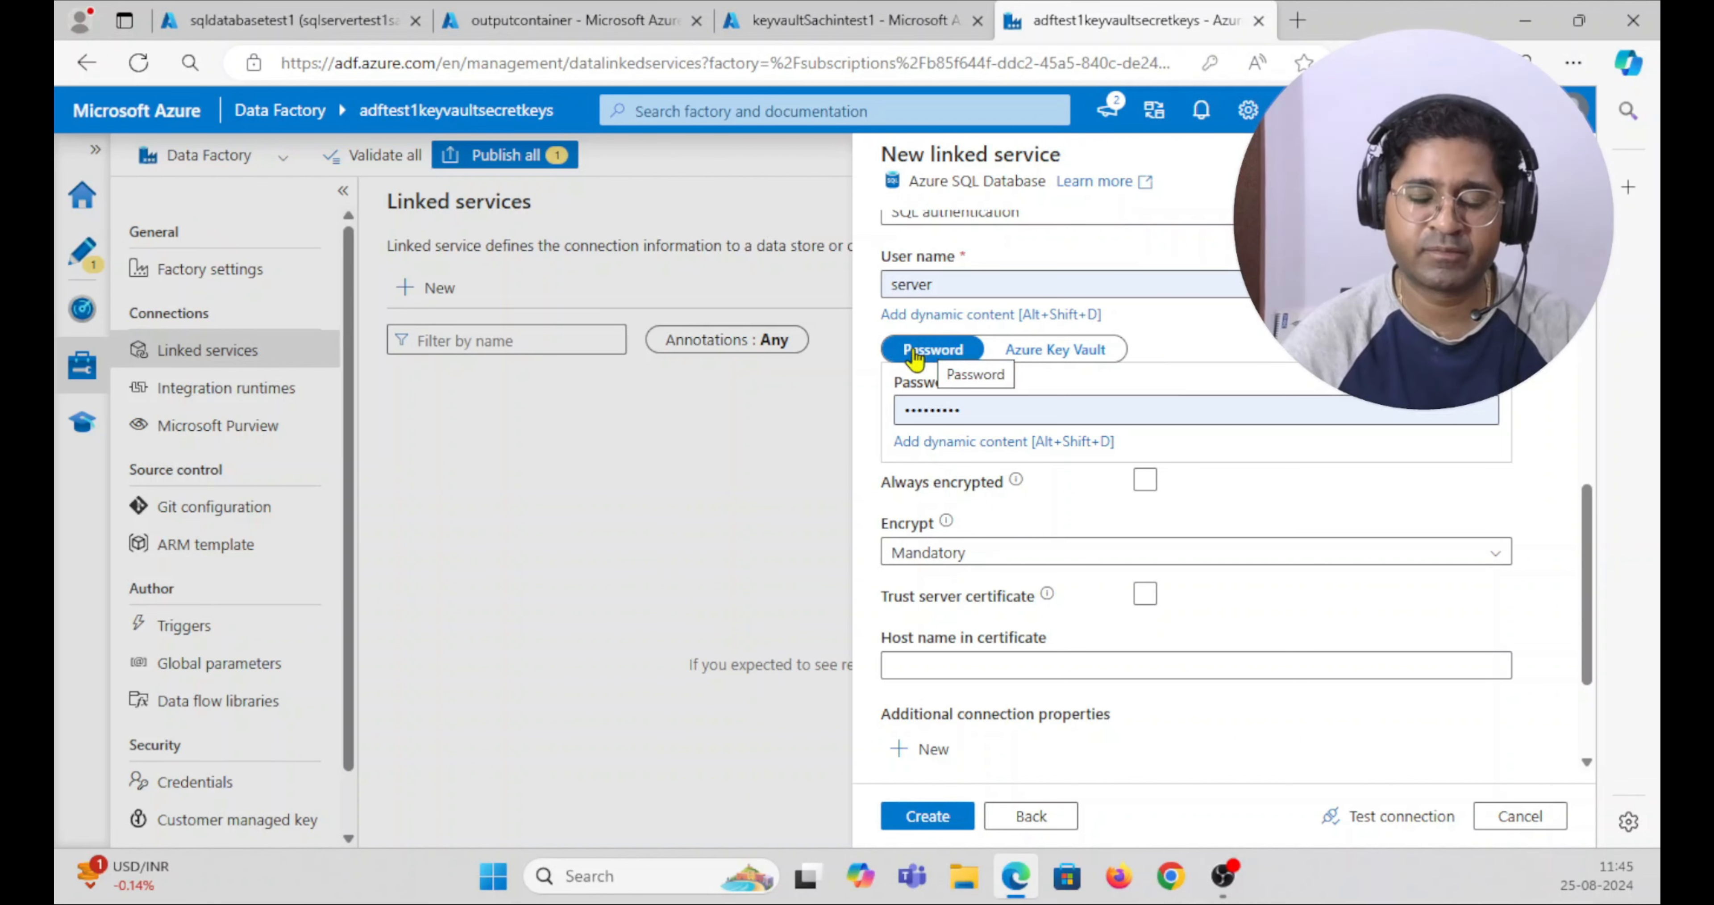
{"action": "left_click", "coordinate": [1048, 357]}
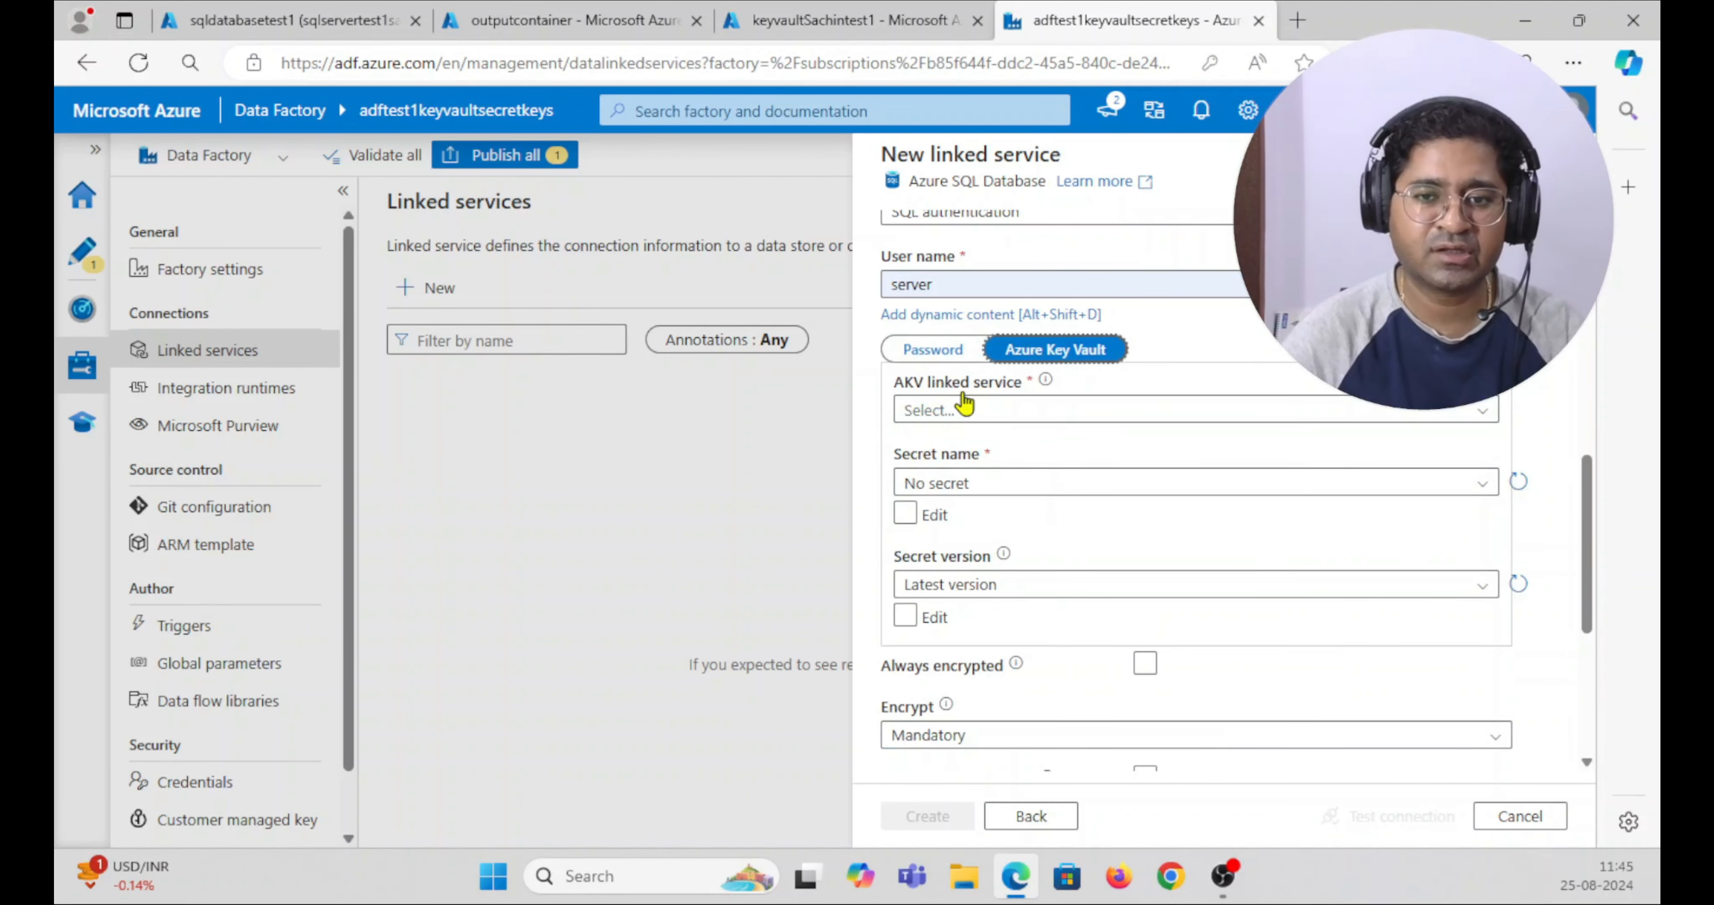
{"action": "left_click", "coordinate": [1055, 411]}
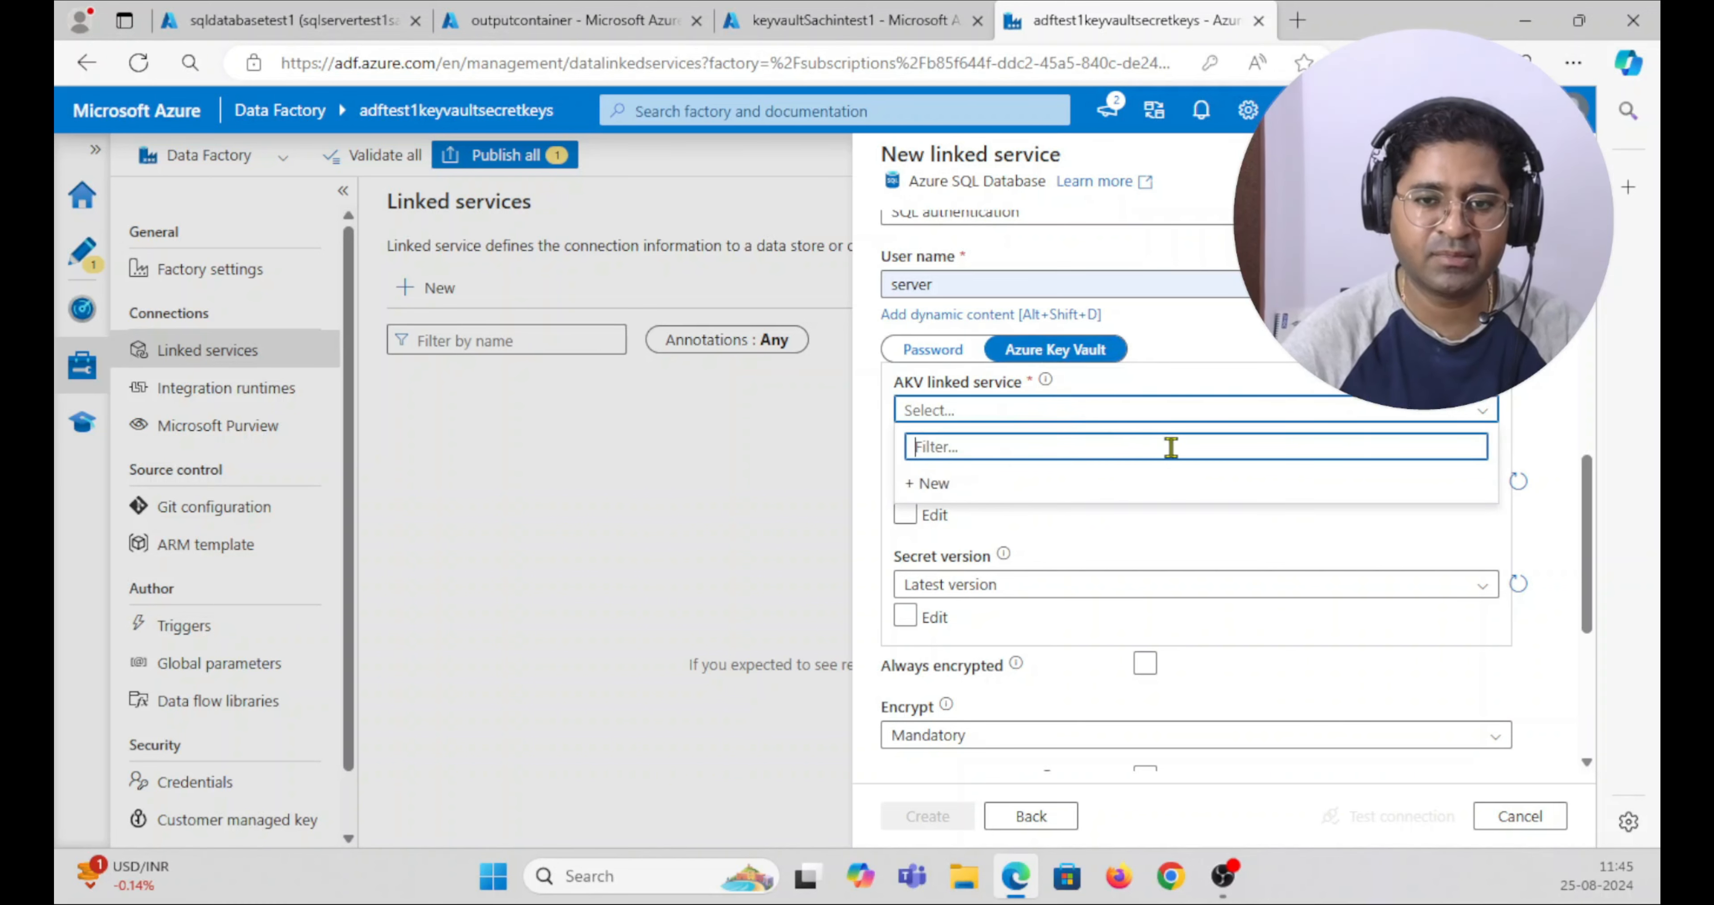
{"action": "left_click", "coordinate": [934, 484]}
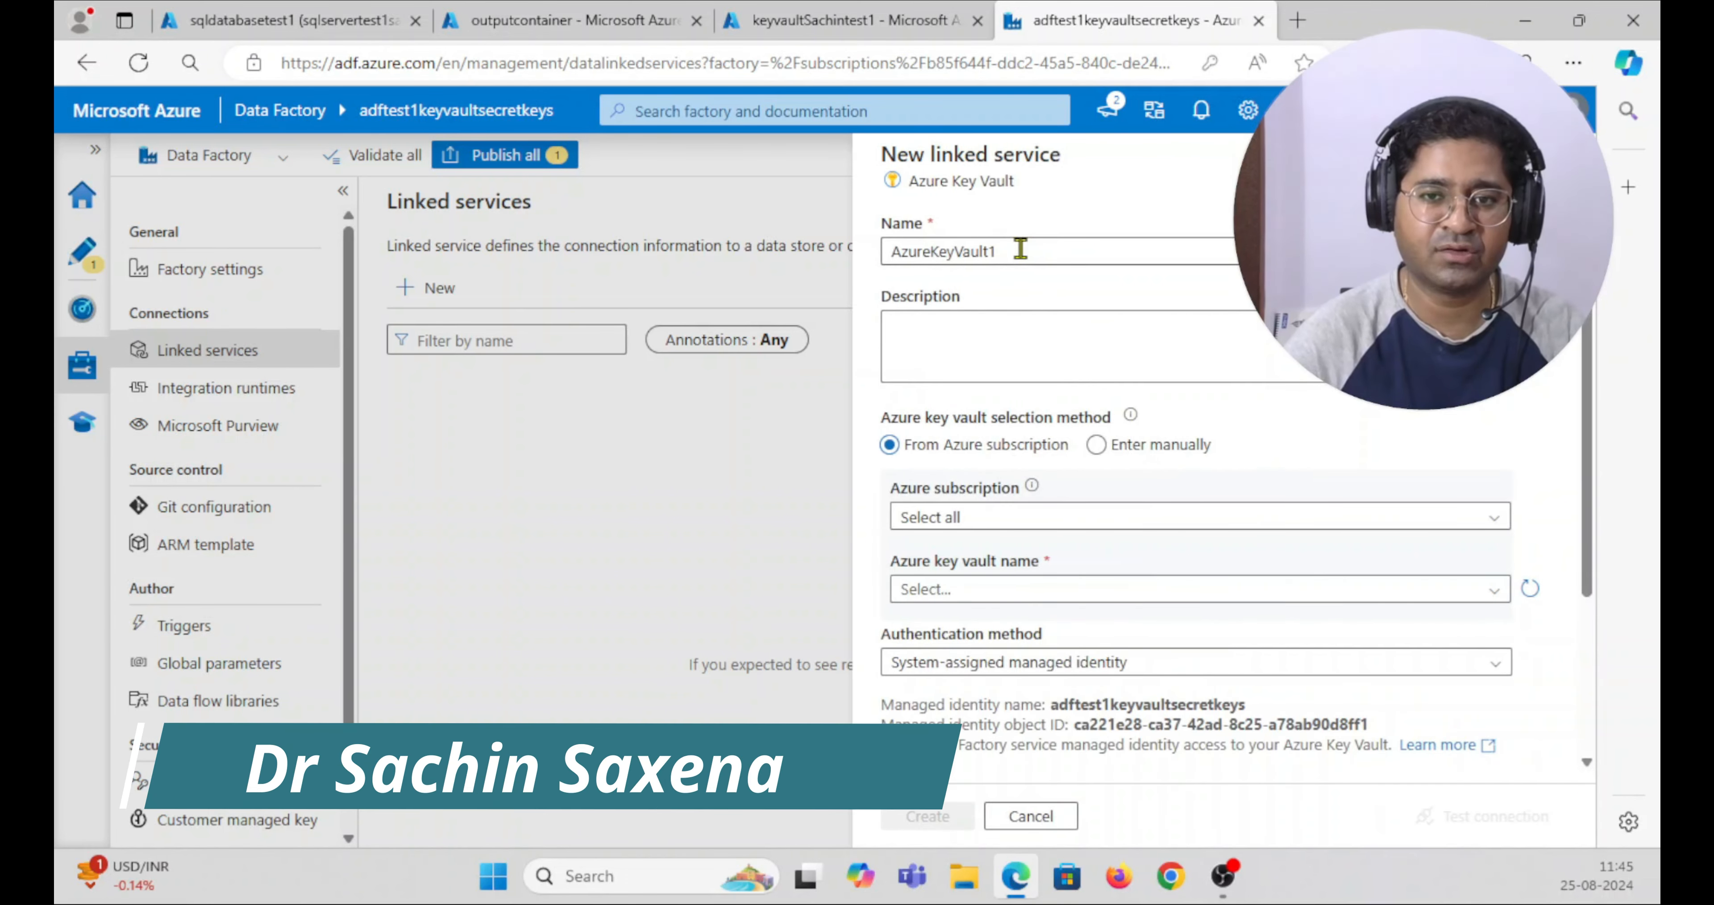
- Select the Apr2024 Azure Paid subscription and the existing key vault for the new Key Vault linked service, and test its connection
{"action": "scroll", "coordinate": [1063, 527], "scroll_direction": "down", "scroll_amount": 2}
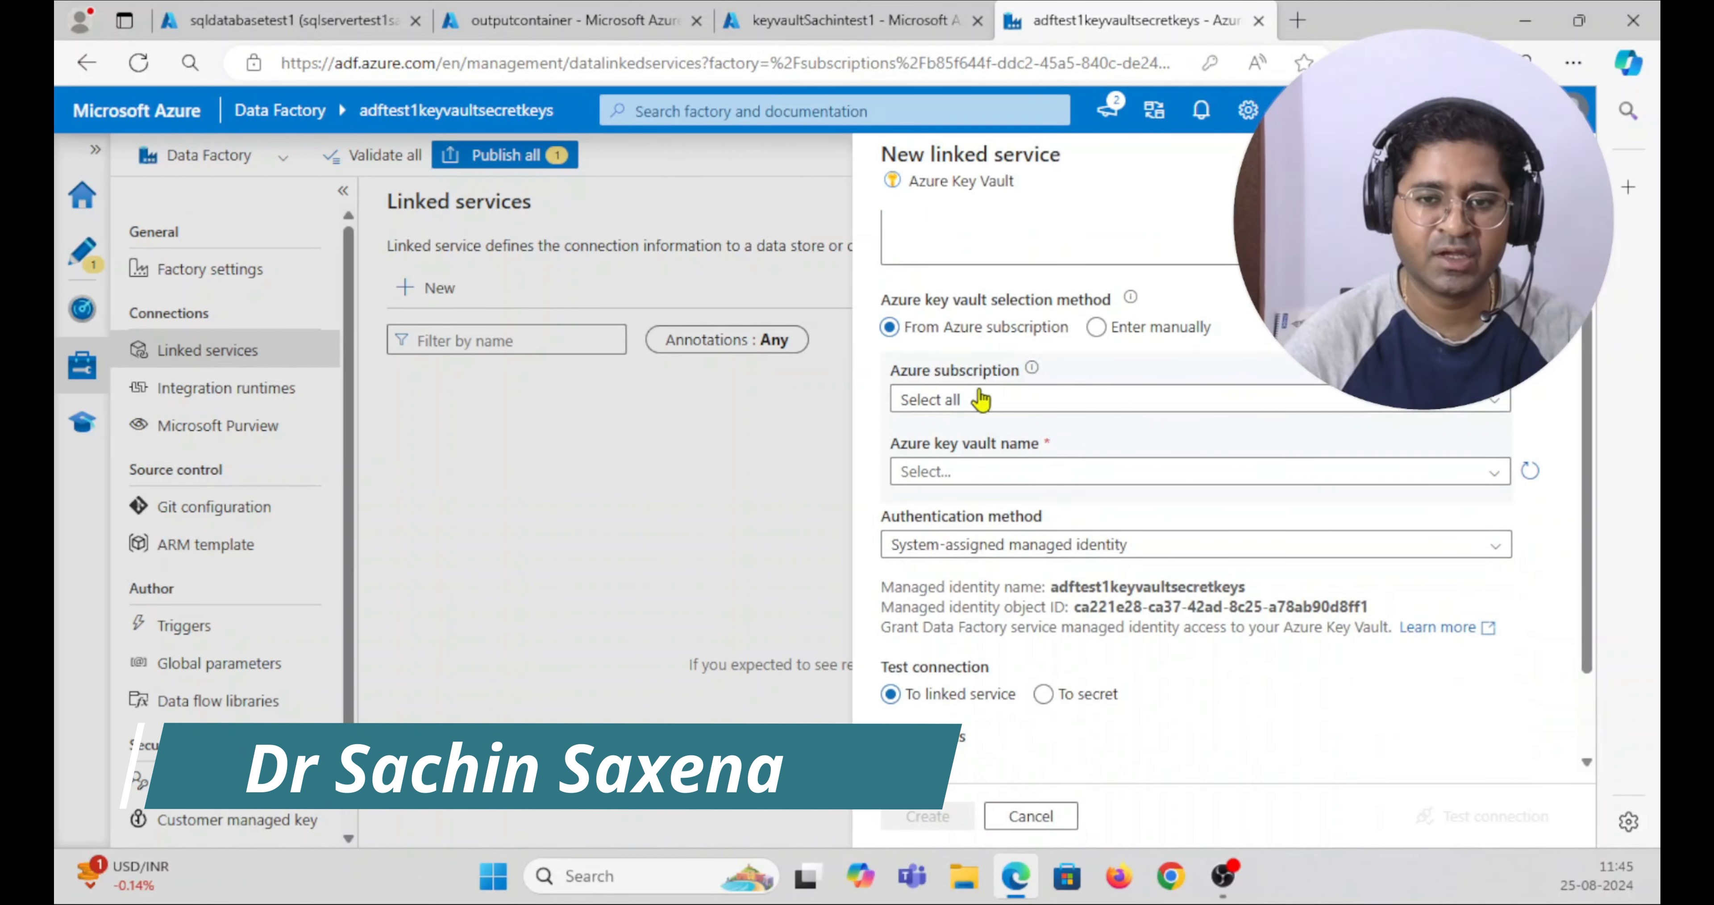
{"action": "left_click", "coordinate": [990, 402]}
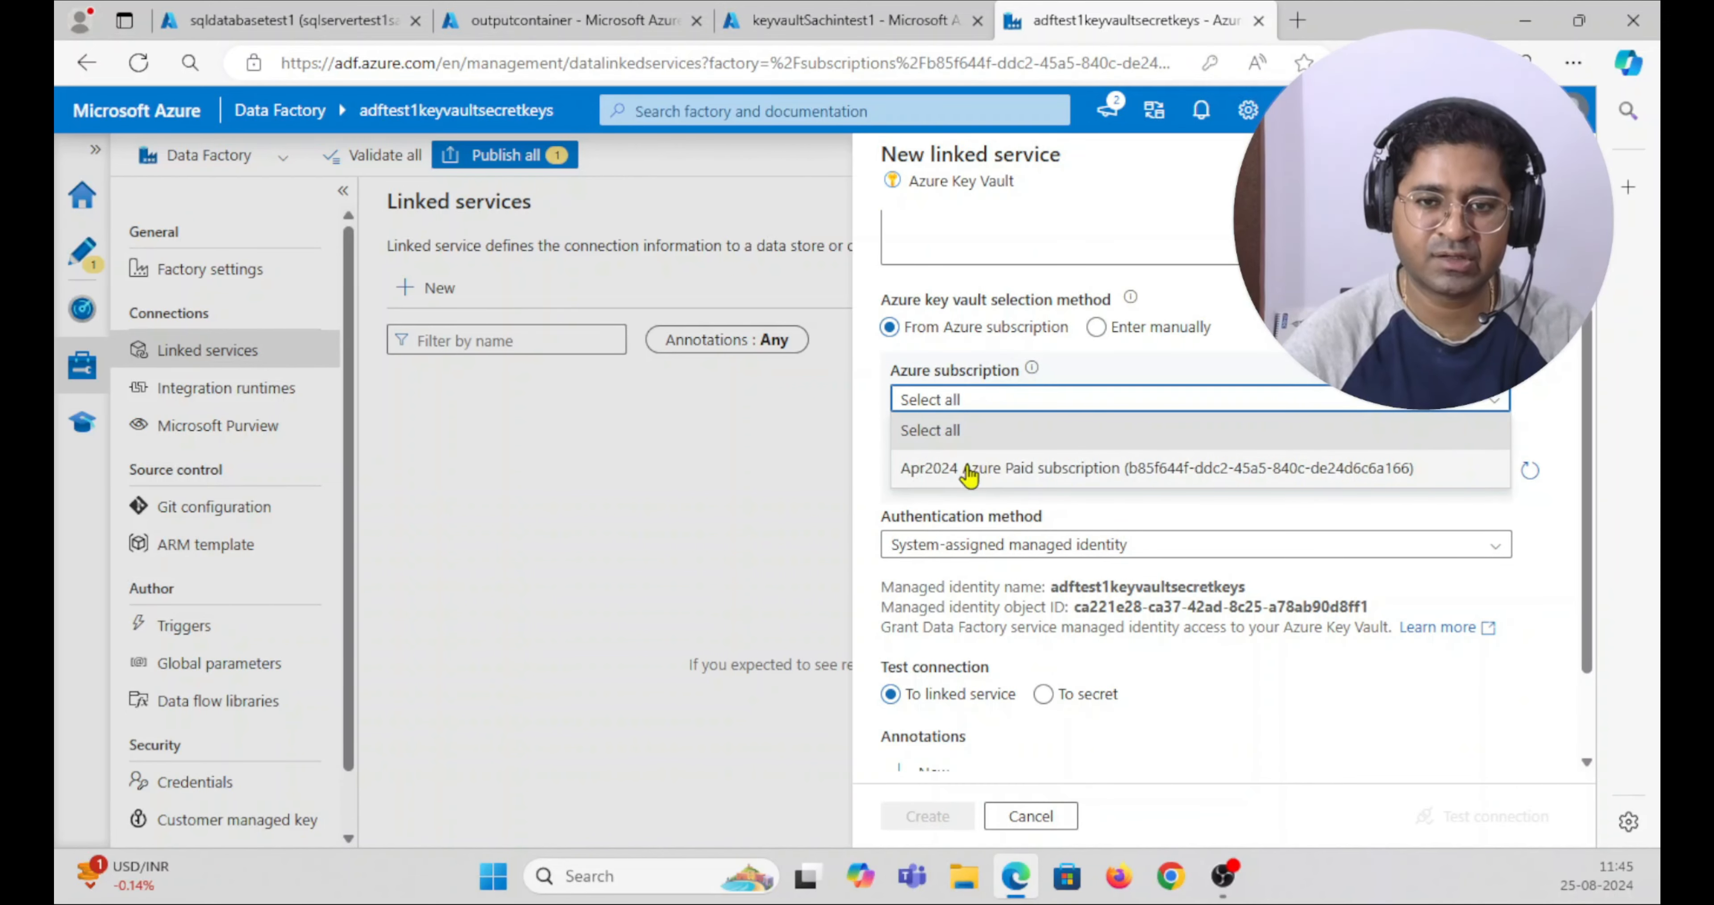
{"action": "left_click", "coordinate": [970, 469]}
{"action": "scroll", "coordinate": [1026, 412], "scroll_direction": "down", "scroll_amount": 2}
{"action": "left_click", "coordinate": [1025, 355]}
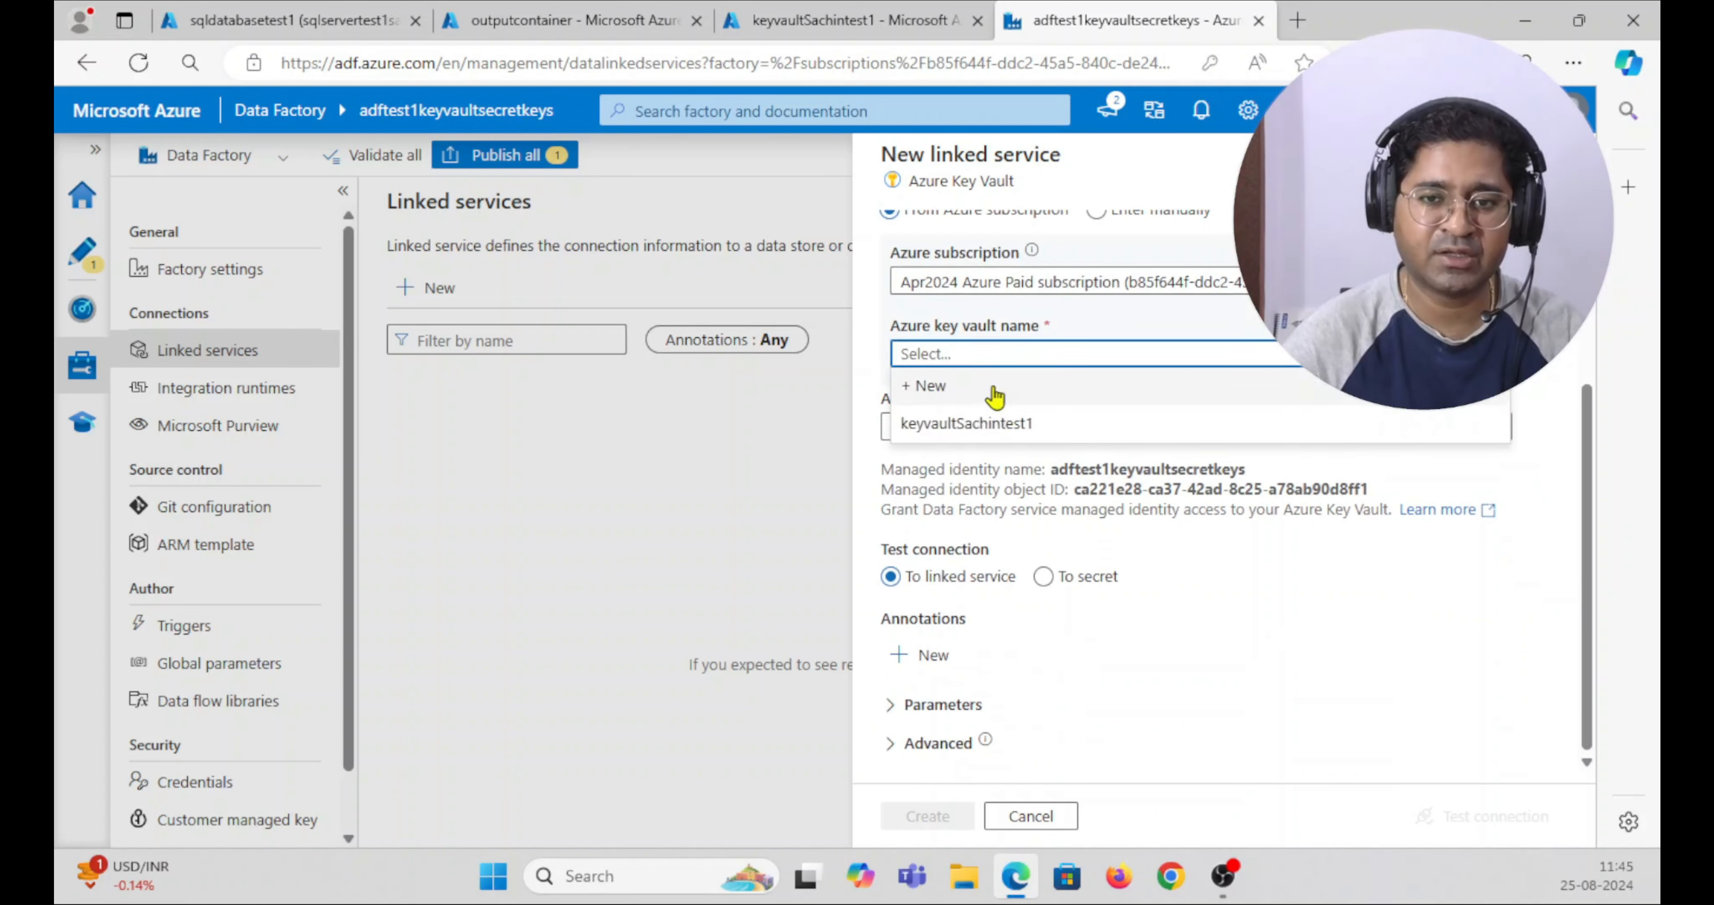
{"action": "left_click", "coordinate": [949, 425]}
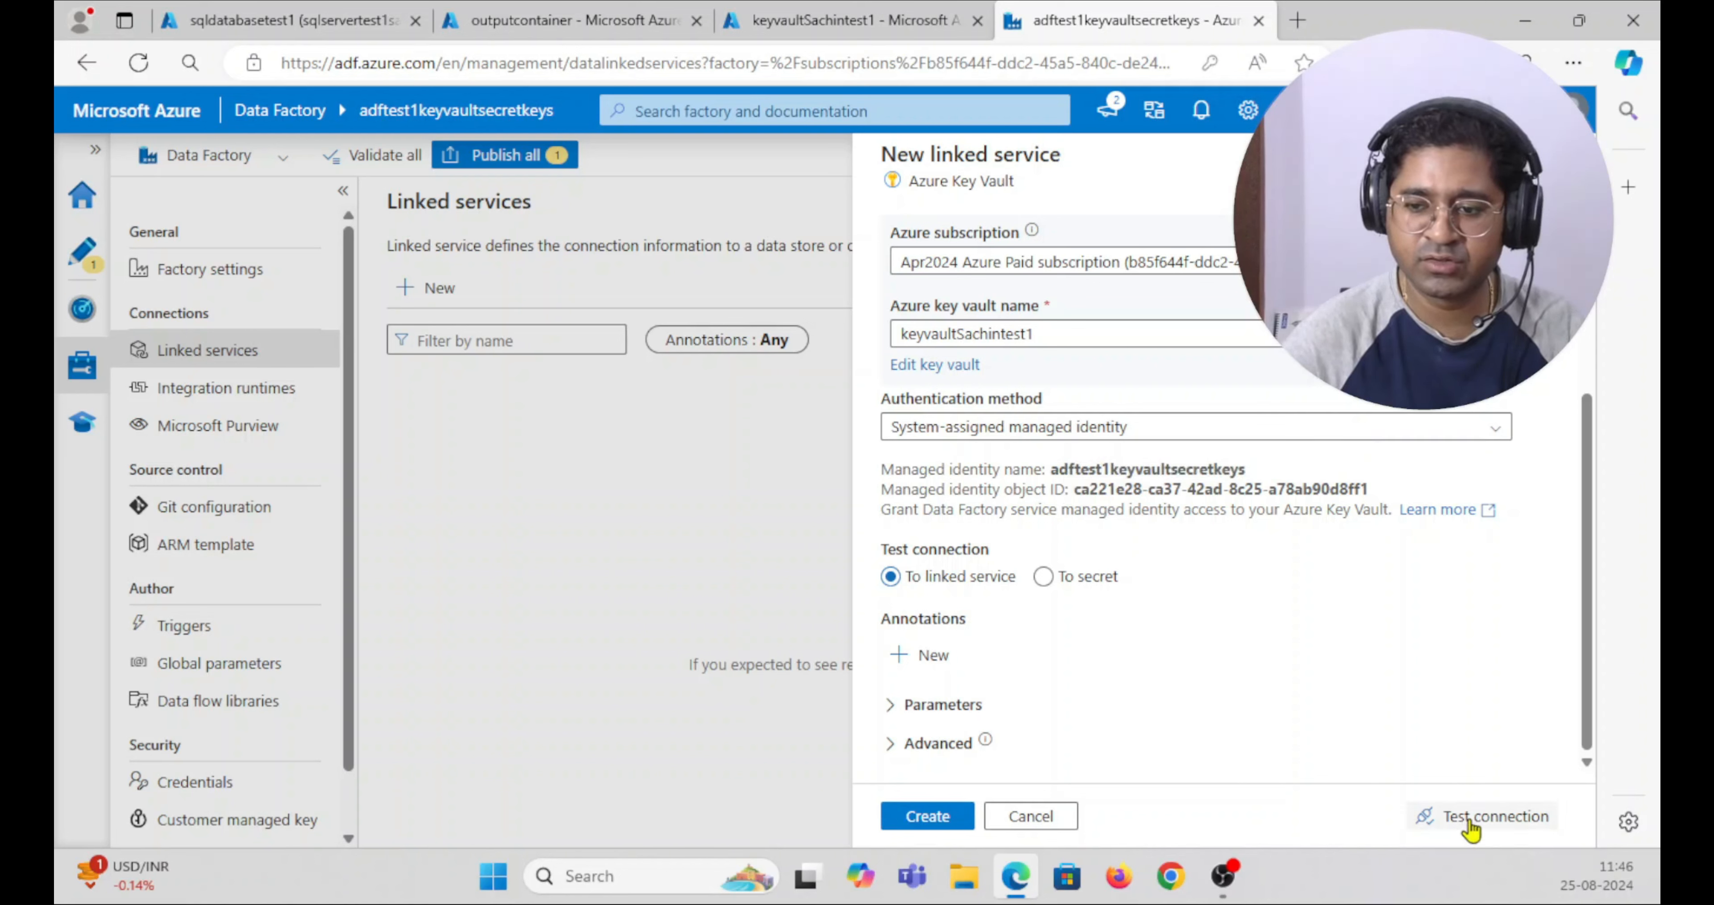
{"action": "left_click", "coordinate": [1454, 818]}
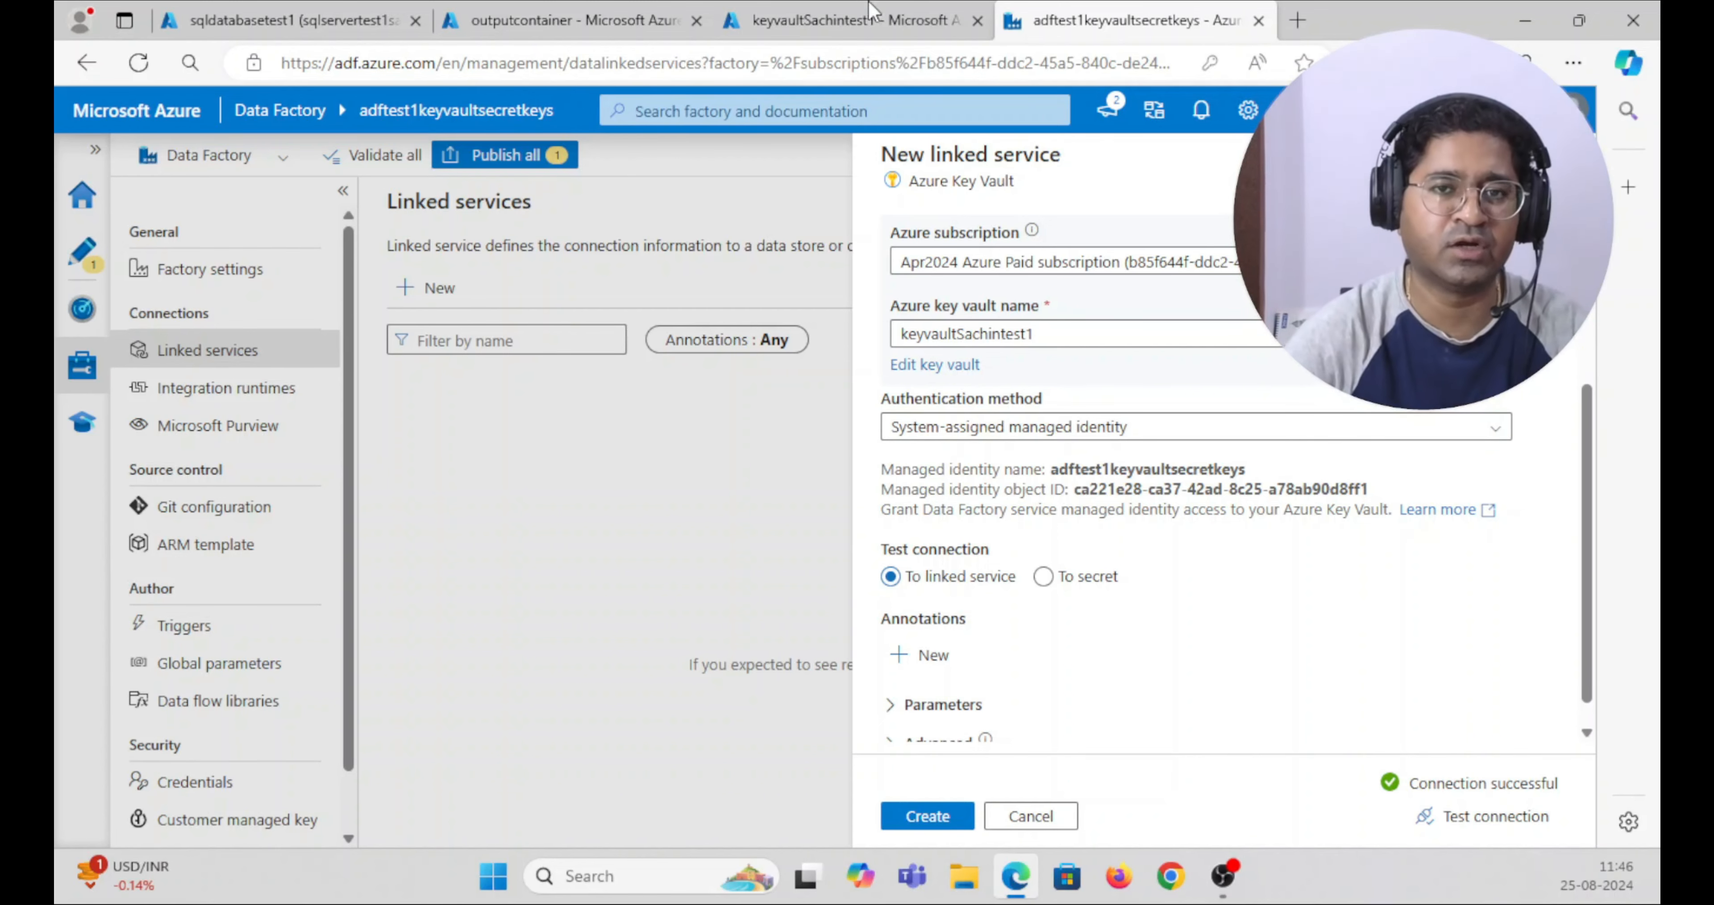
- Check the key vault's Secrets page, return to Data Factory and create the Key Vault linked service
{"action": "left_click", "coordinate": [851, 20]}
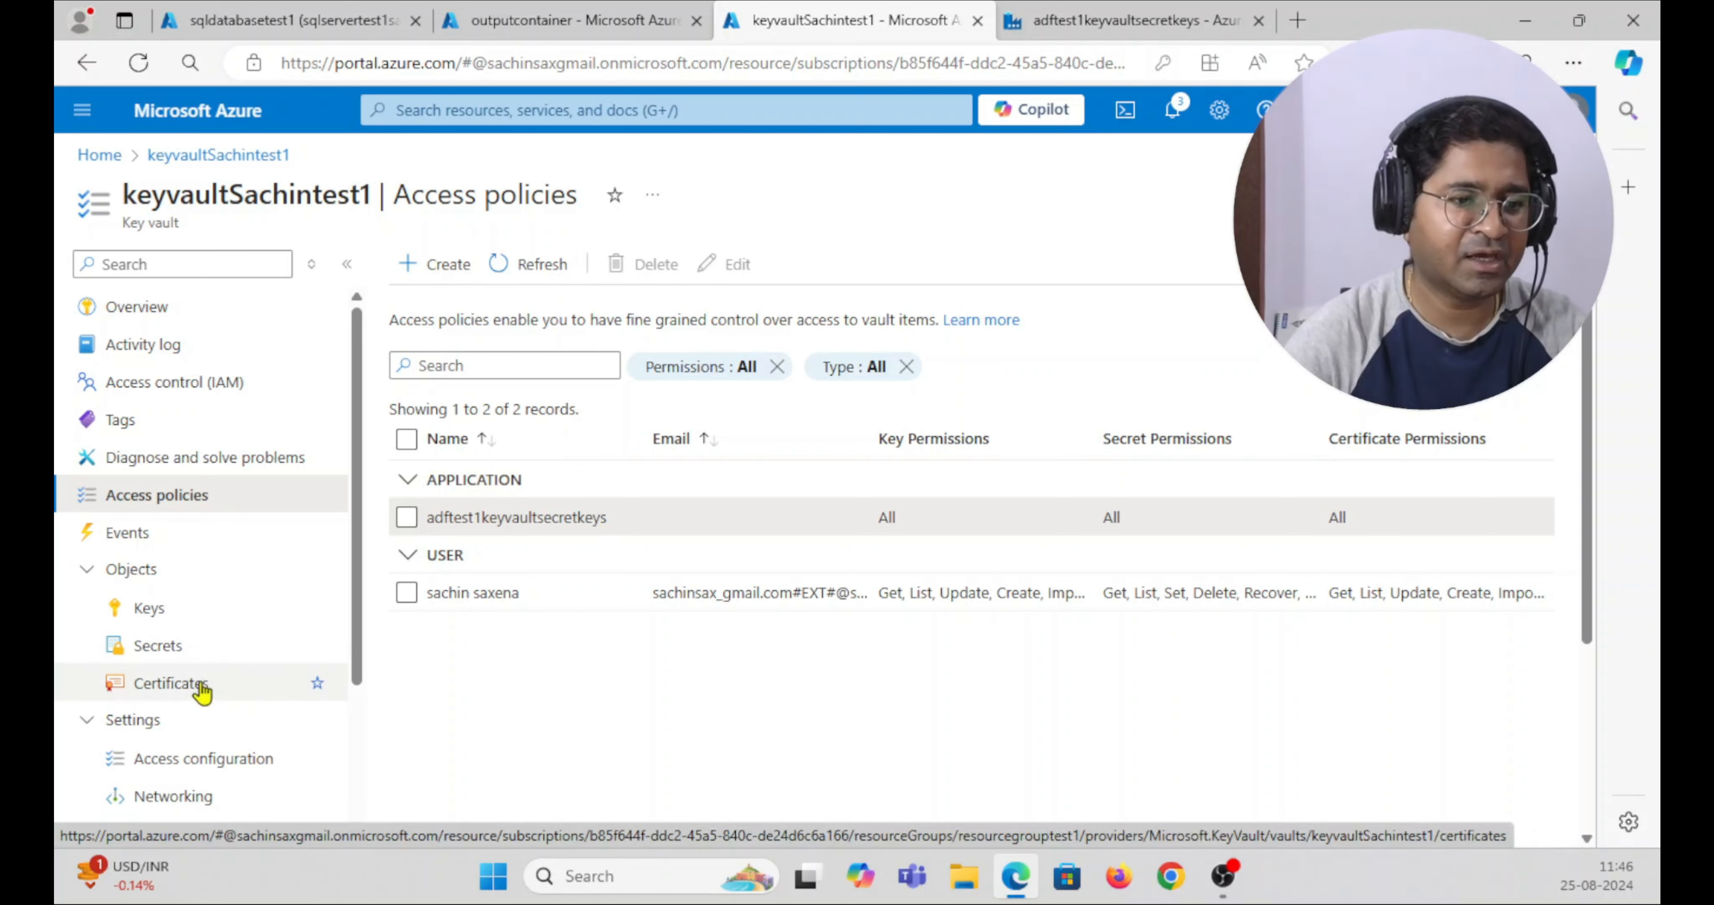
{"action": "left_click", "coordinate": [167, 643]}
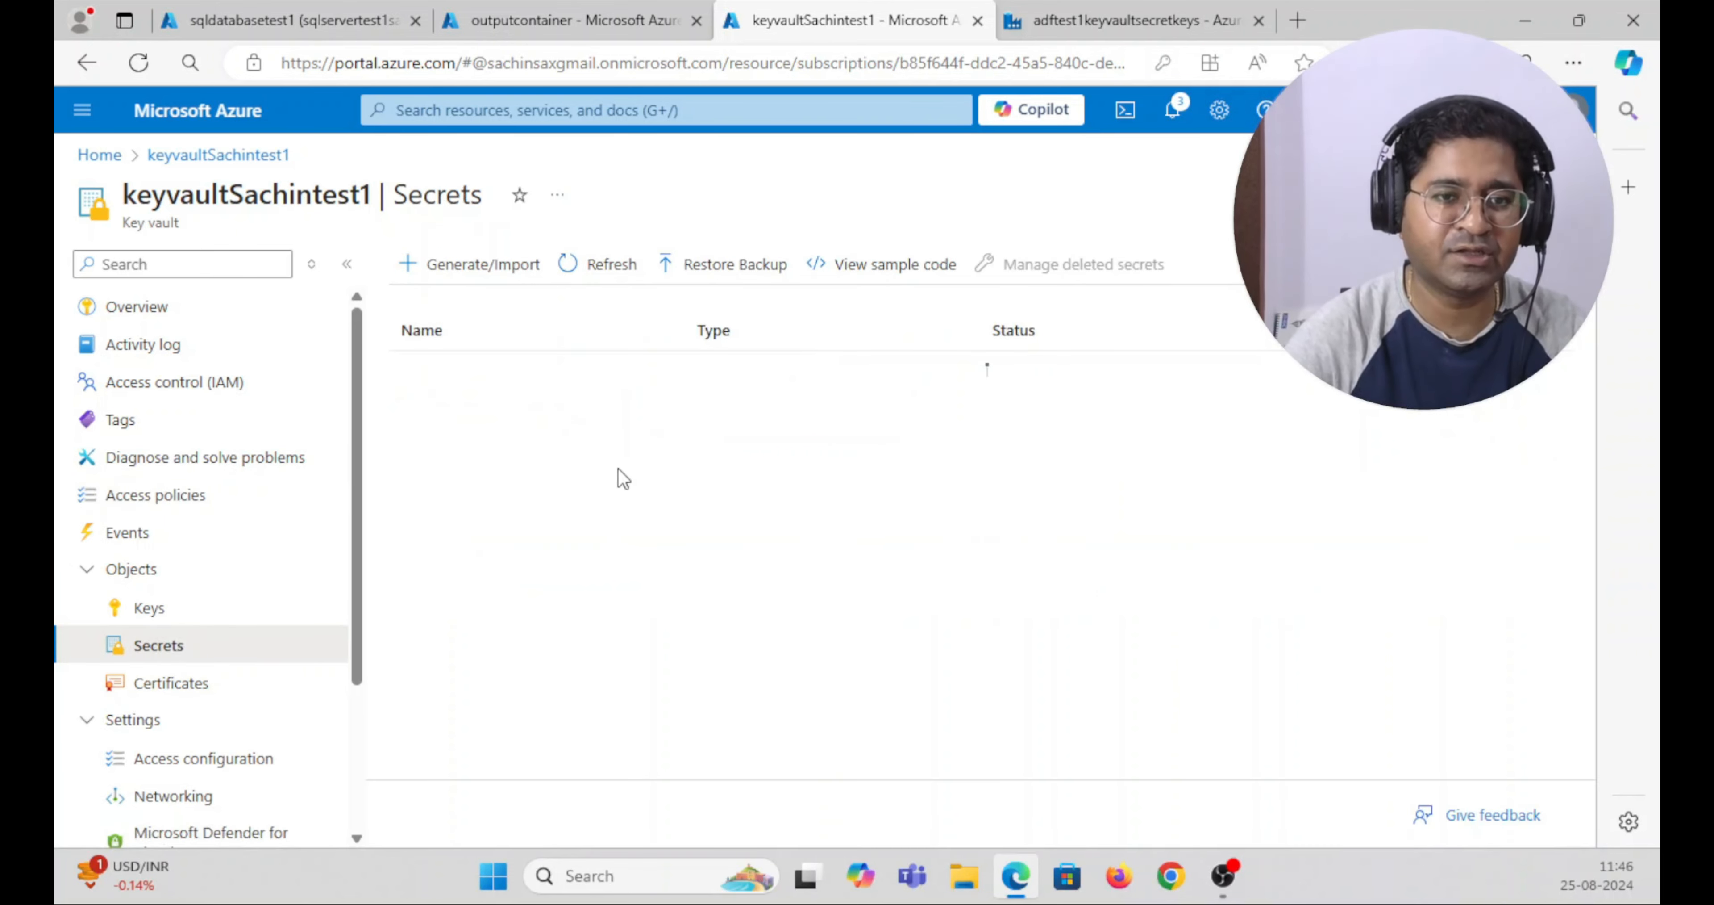
{"action": "left_click", "coordinate": [1110, 14]}
{"action": "scroll", "coordinate": [1162, 668], "scroll_direction": "down", "scroll_amount": 1}
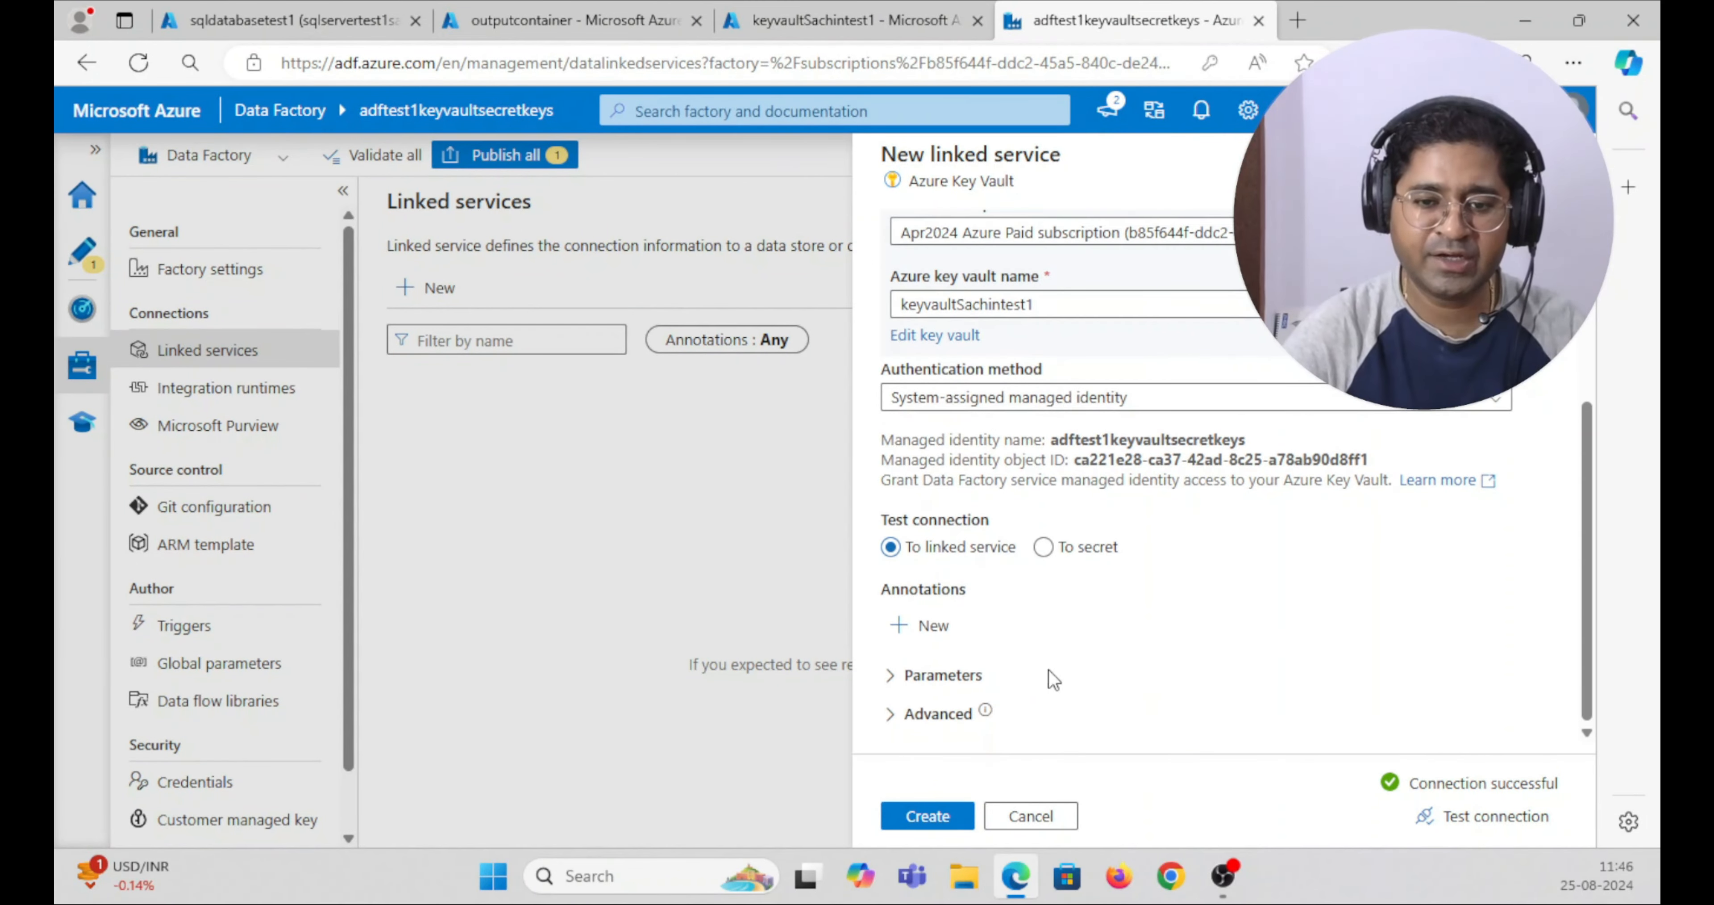
{"action": "left_click", "coordinate": [928, 819]}
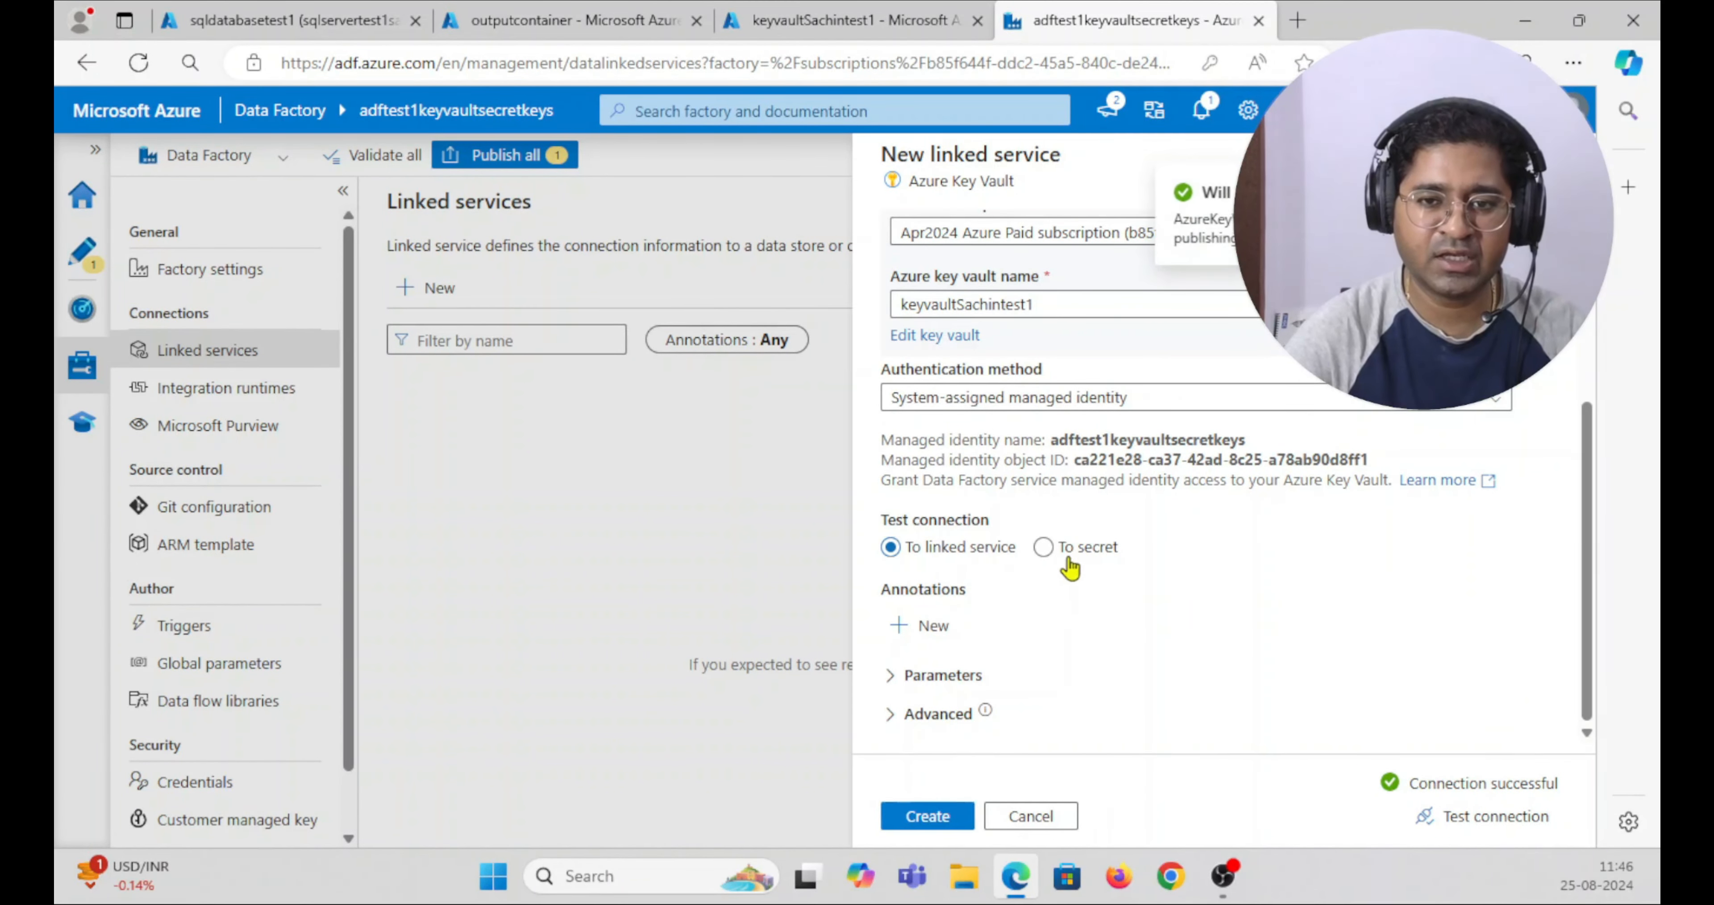
- Choose secrettest1 as the secret name for the SQL linked service and set the secret version to Latest version
{"action": "scroll", "coordinate": [1042, 465], "scroll_direction": "down", "scroll_amount": 3}
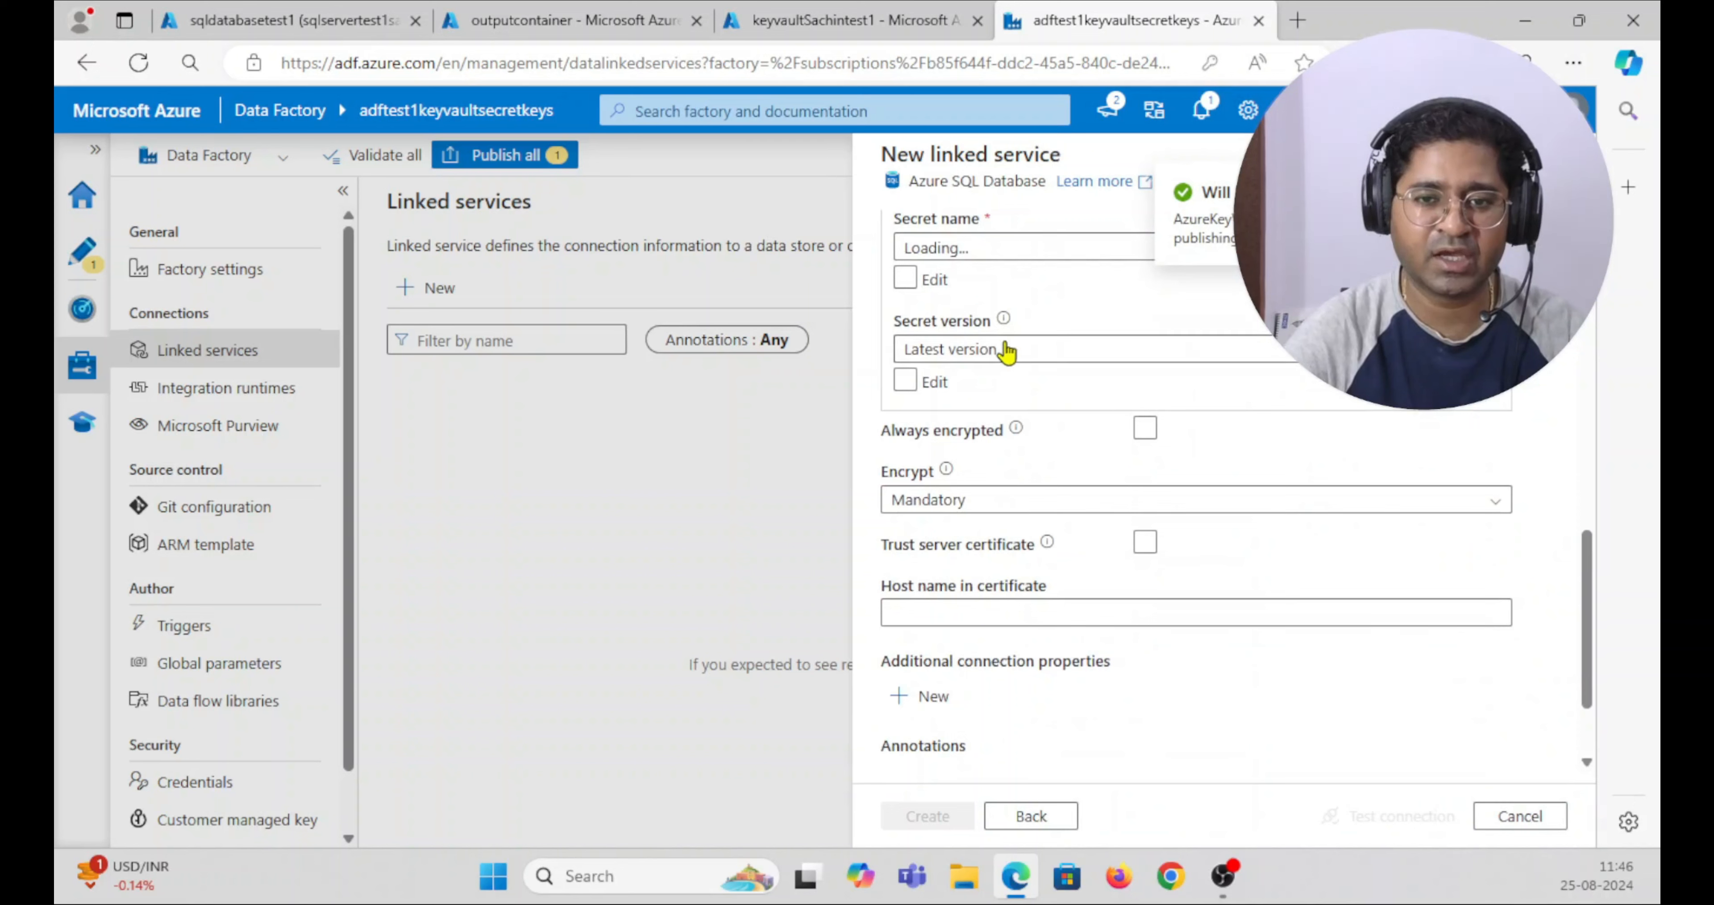
{"action": "left_click", "coordinate": [1015, 250]}
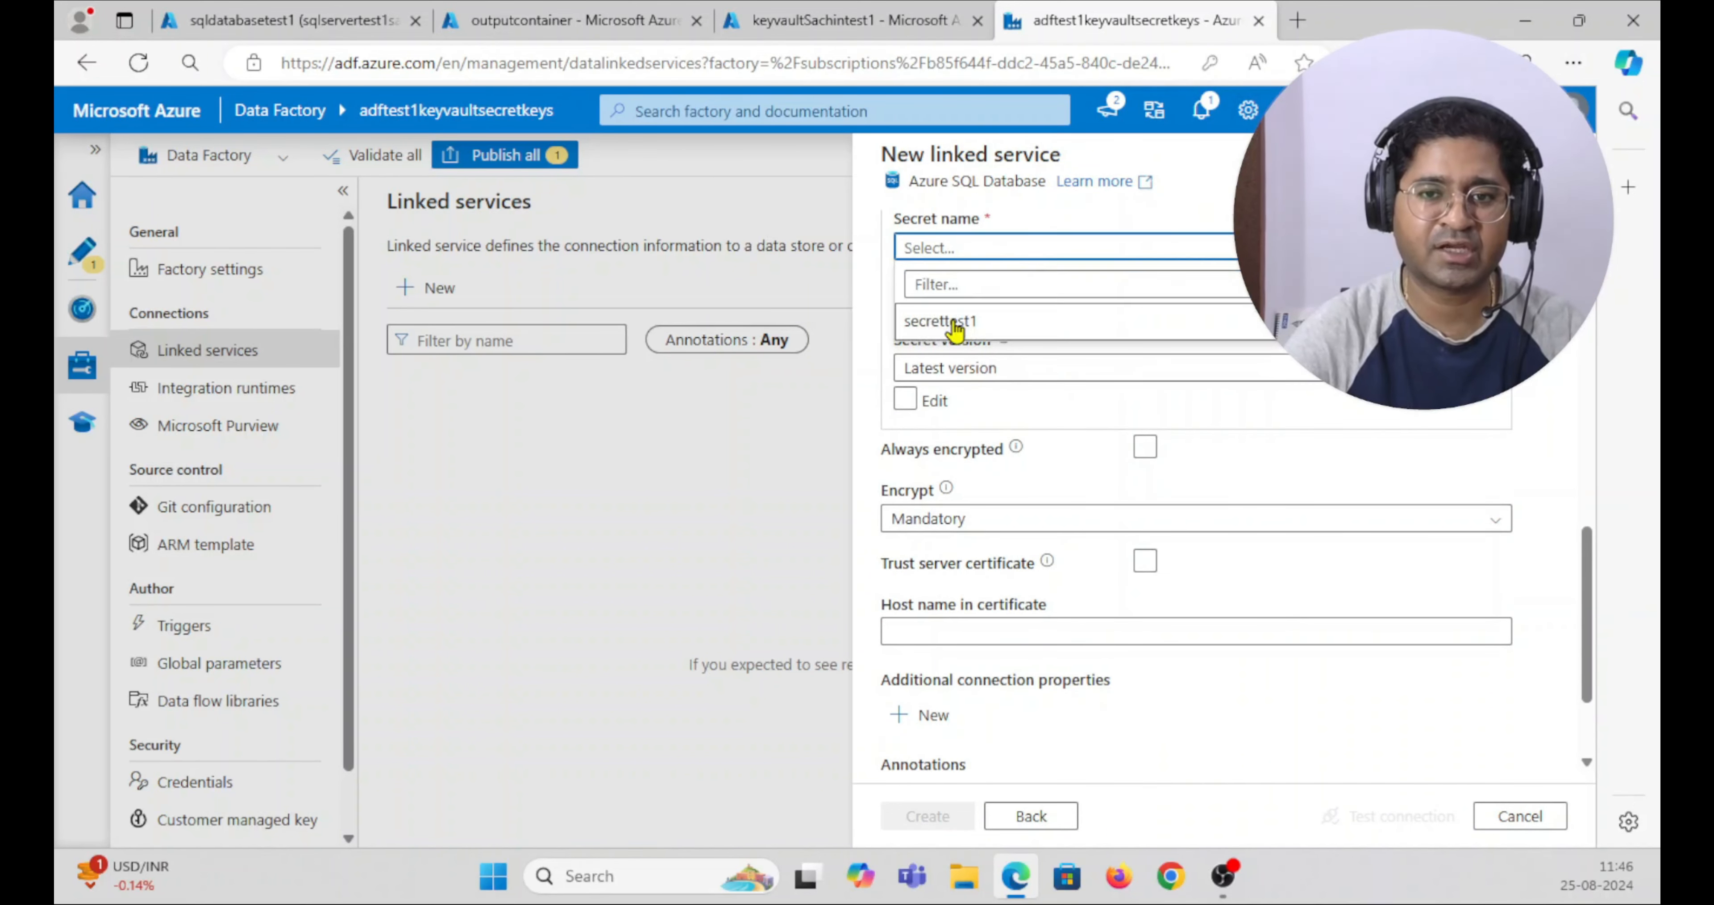
{"action": "left_click", "coordinate": [955, 323]}
{"action": "scroll", "coordinate": [1065, 410], "scroll_direction": "down", "scroll_amount": 1}
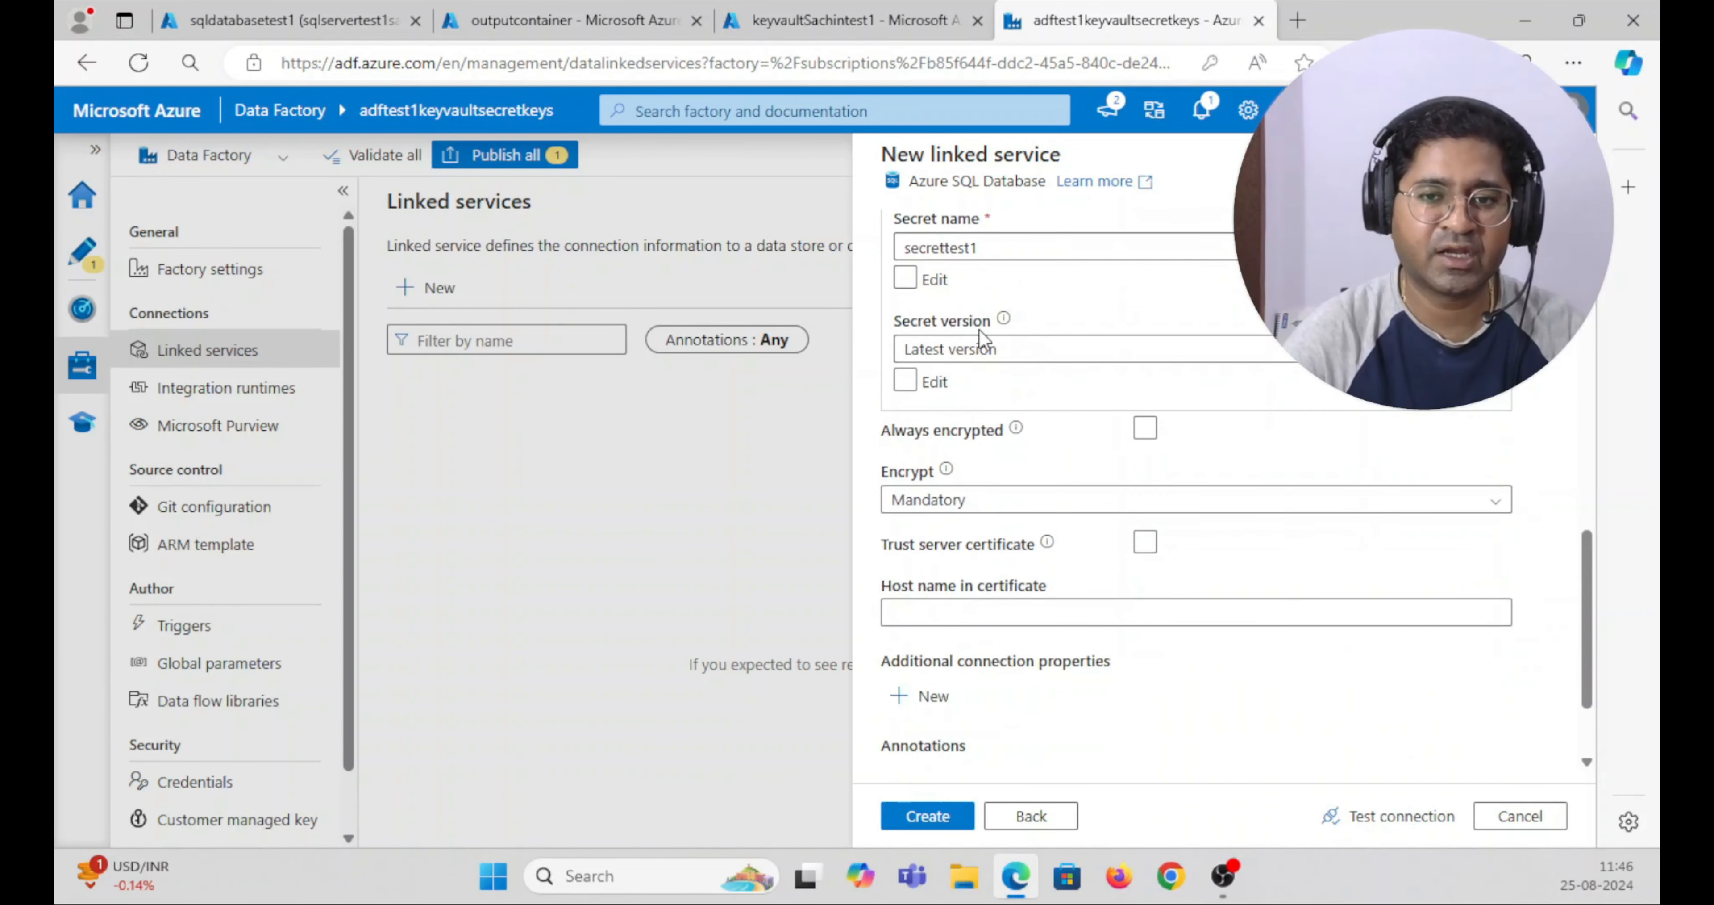
{"action": "left_click", "coordinate": [1058, 353]}
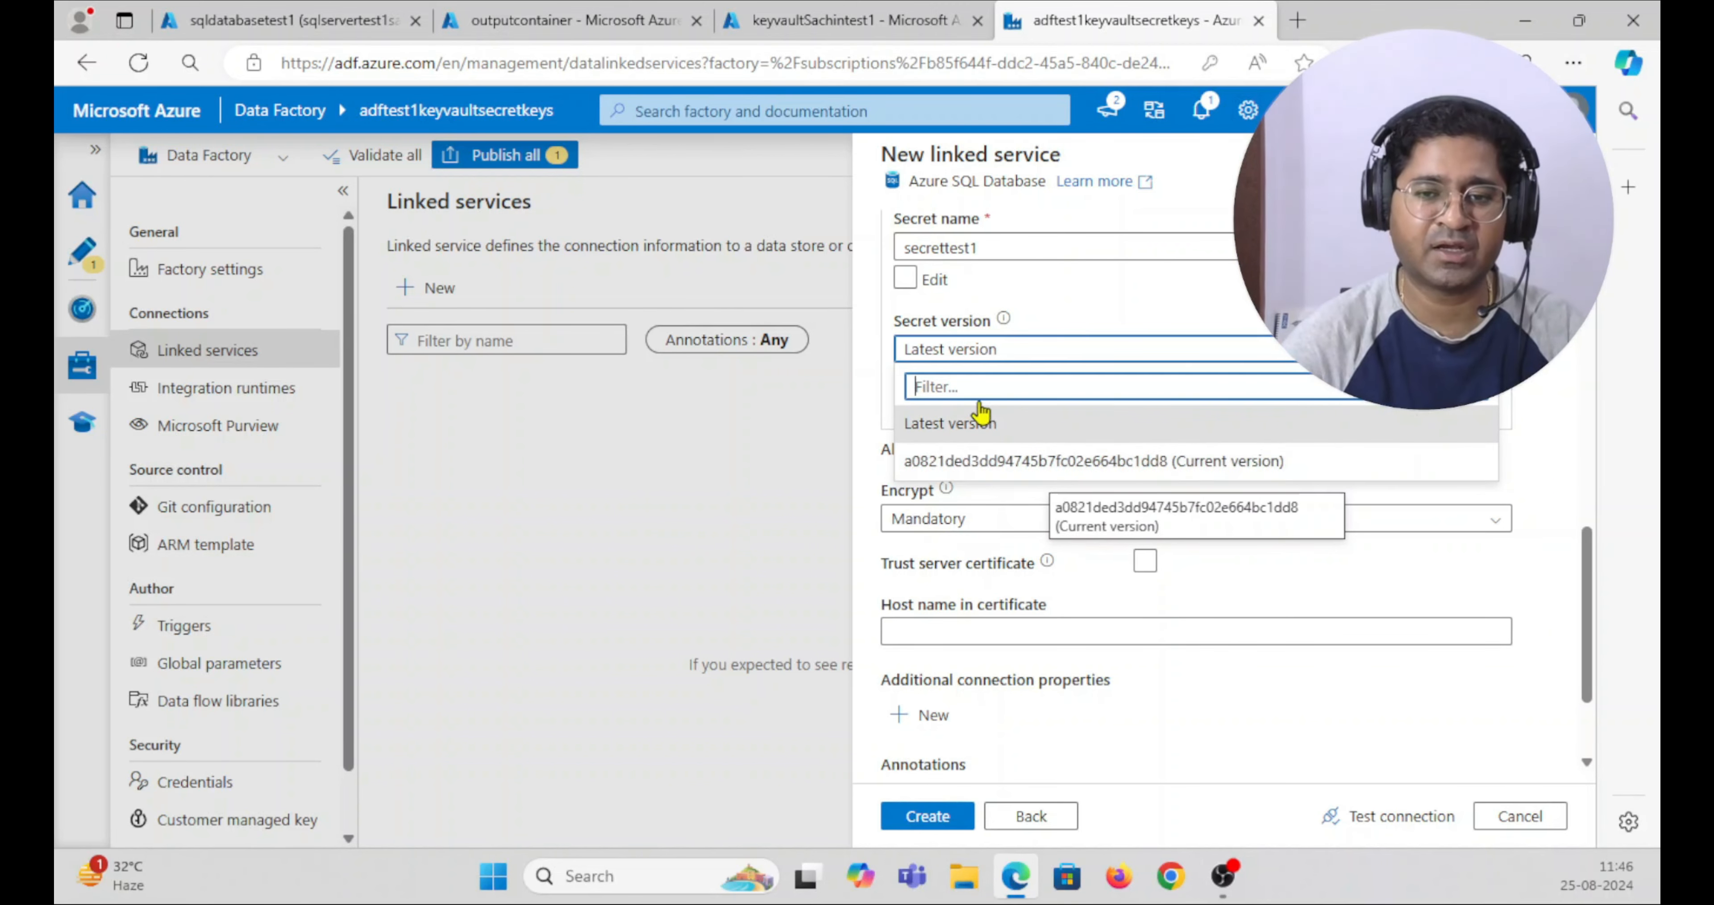
{"action": "left_click", "coordinate": [976, 424]}
- Test the Azure SQL Database linked service's connection and create the linked service
{"action": "scroll", "coordinate": [1006, 478], "scroll_direction": "down", "scroll_amount": 2}
{"action": "scroll", "coordinate": [1006, 478], "scroll_direction": "down", "scroll_amount": 1}
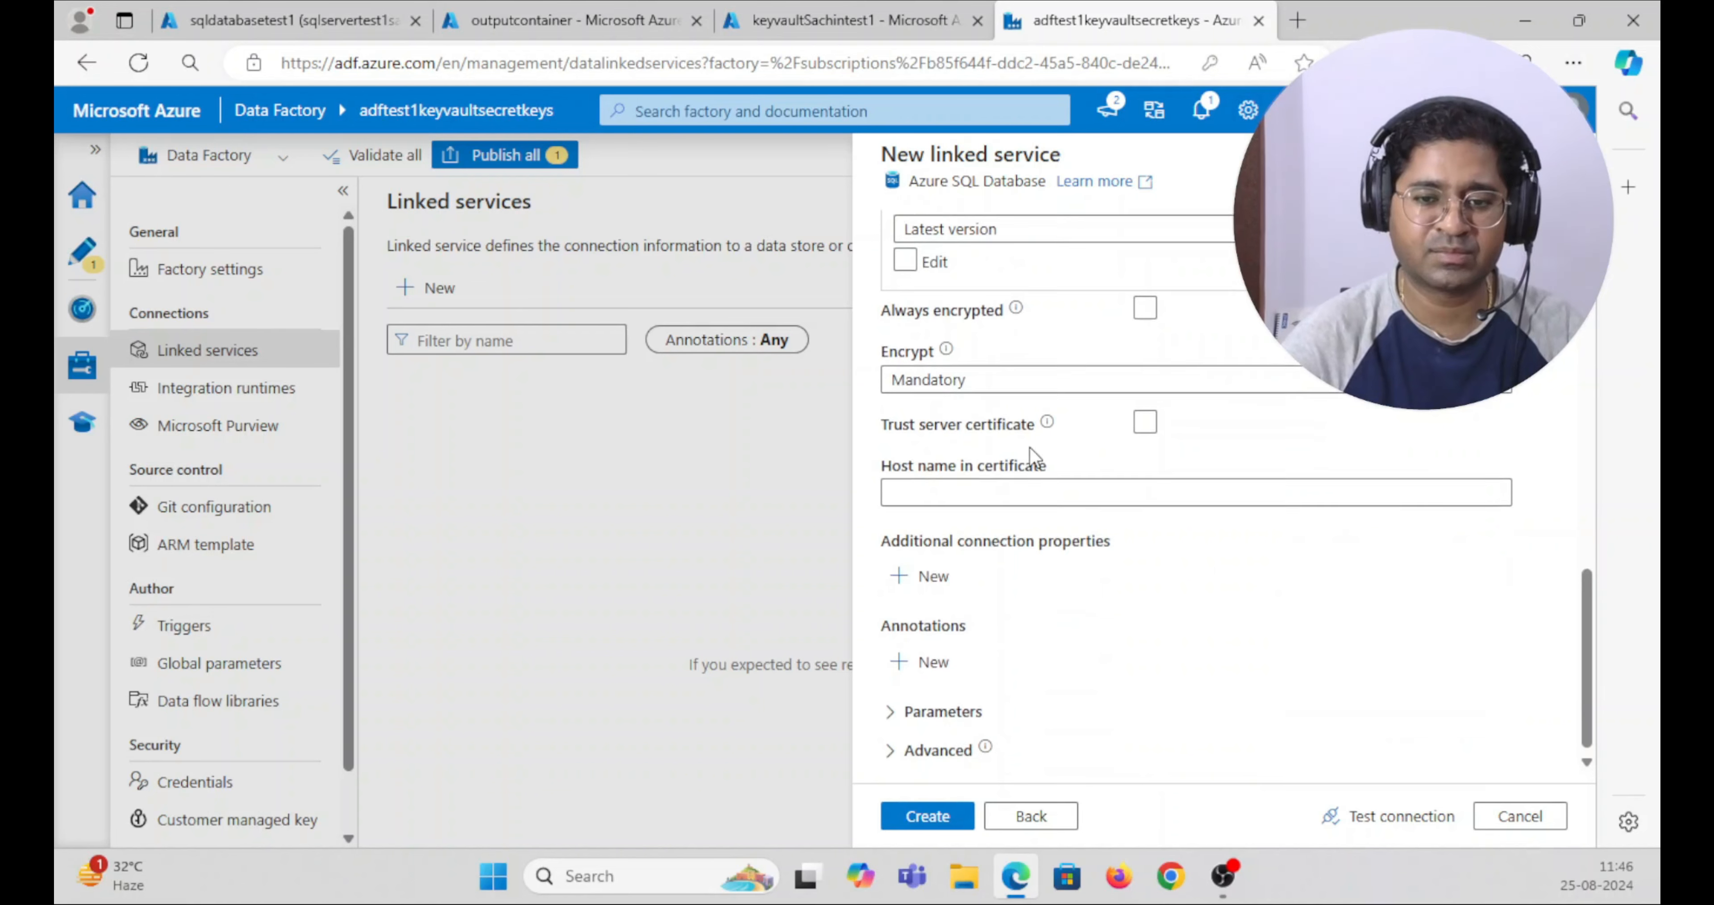
{"action": "left_click", "coordinate": [1395, 816]}
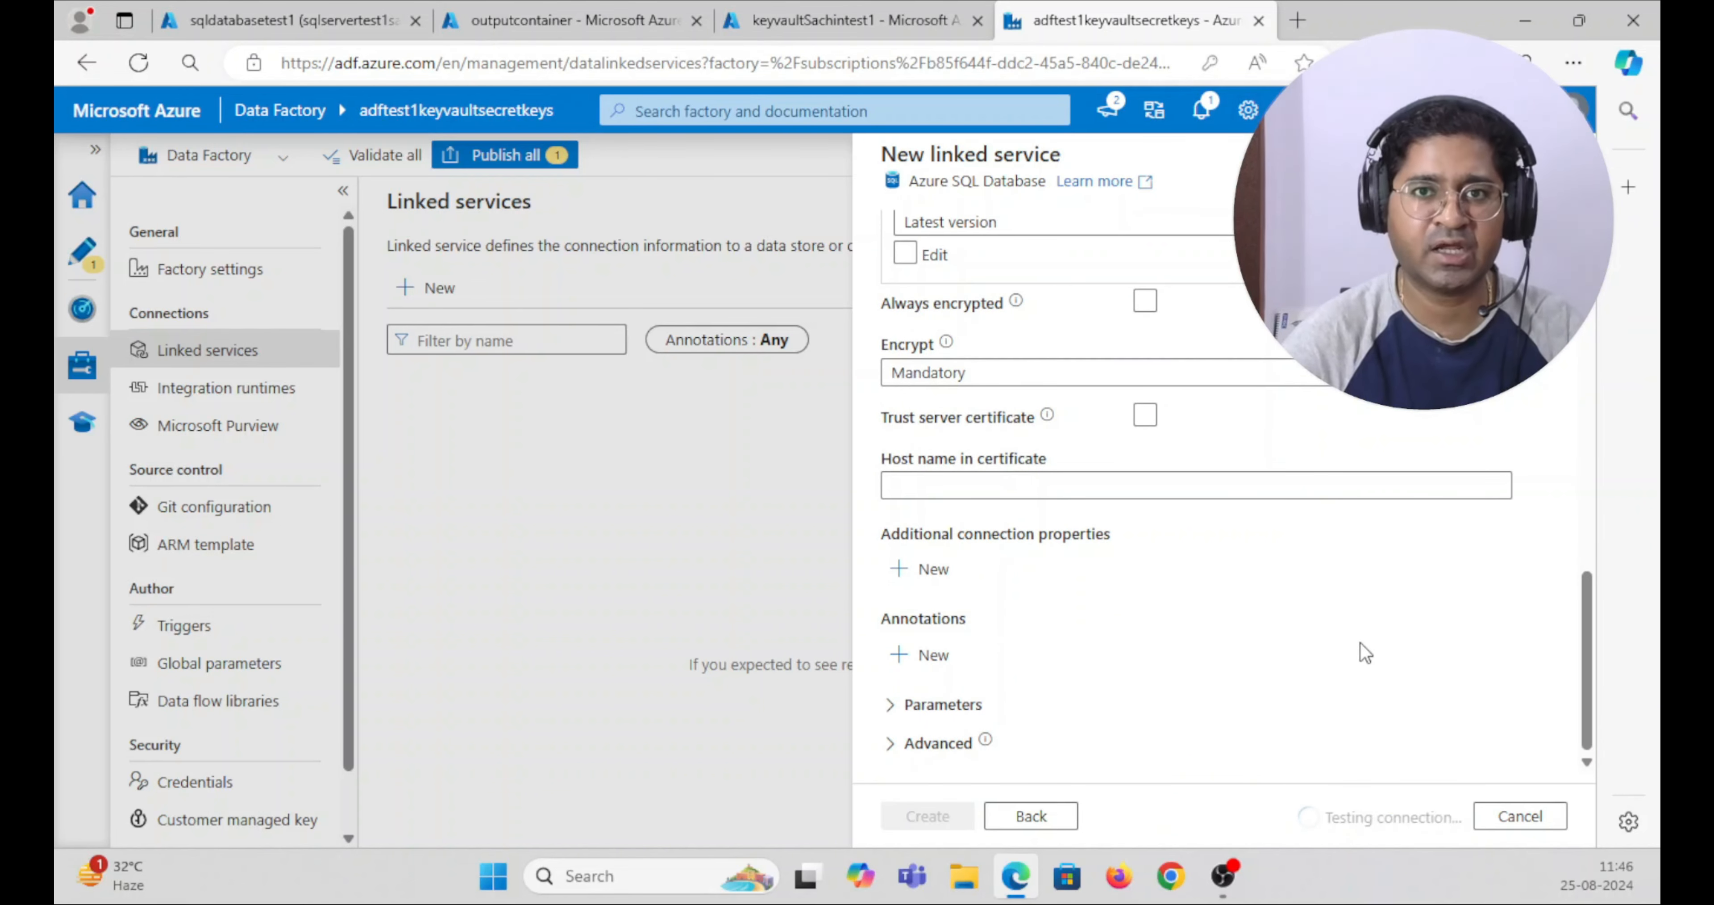
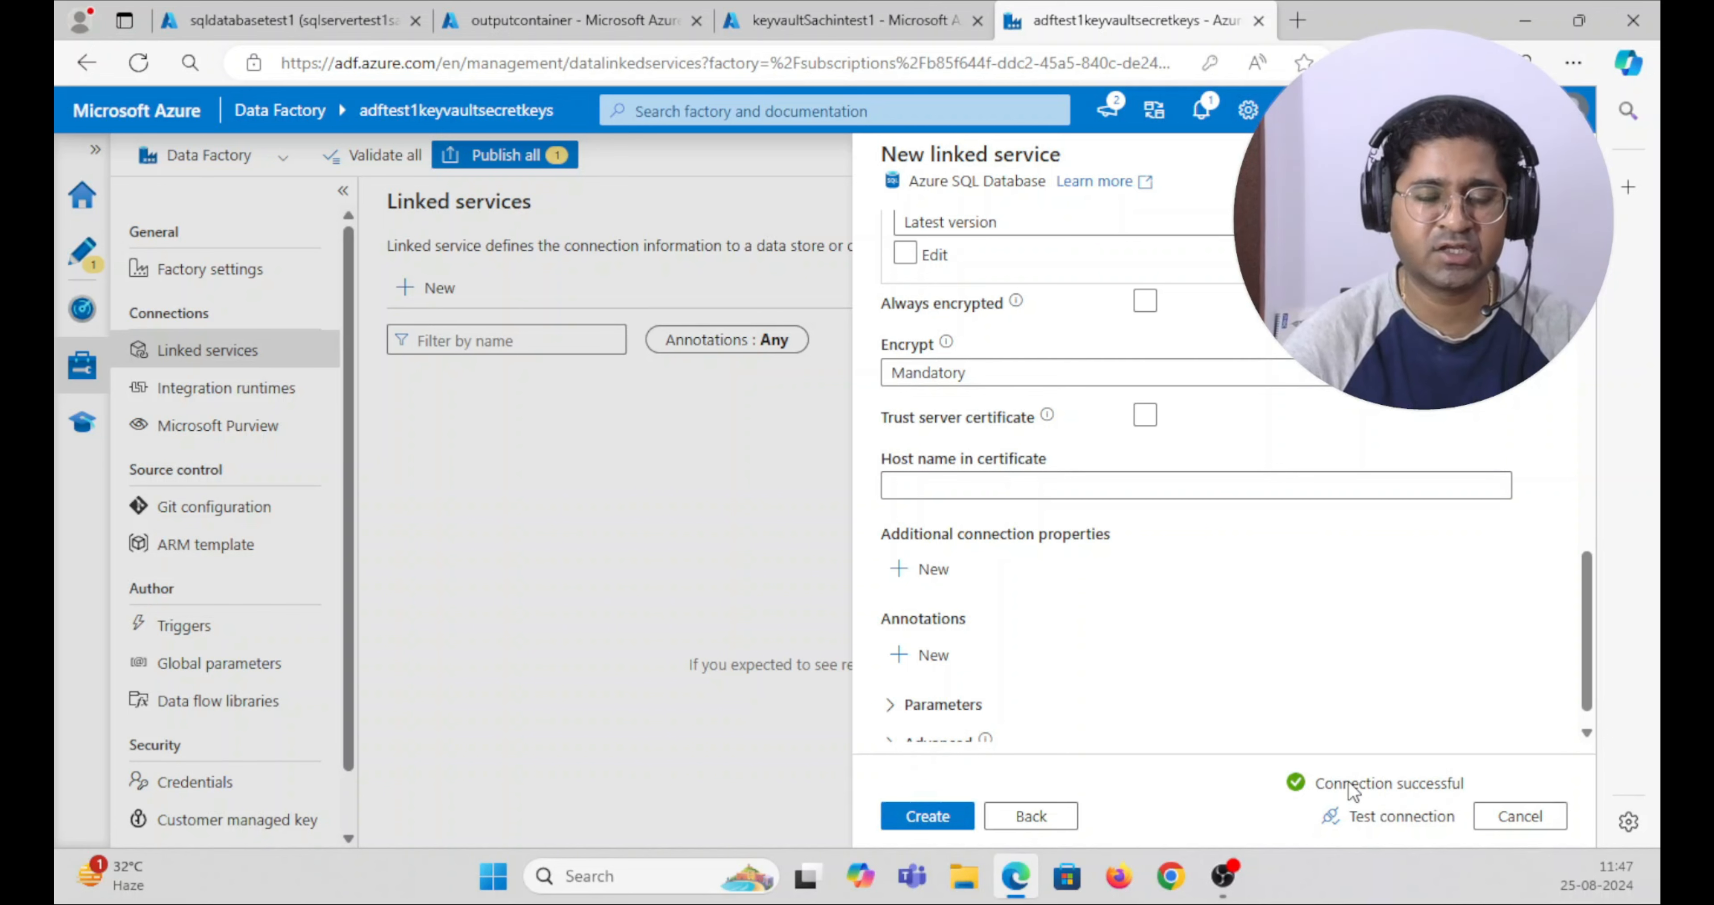
{"action": "left_click", "coordinate": [925, 816]}
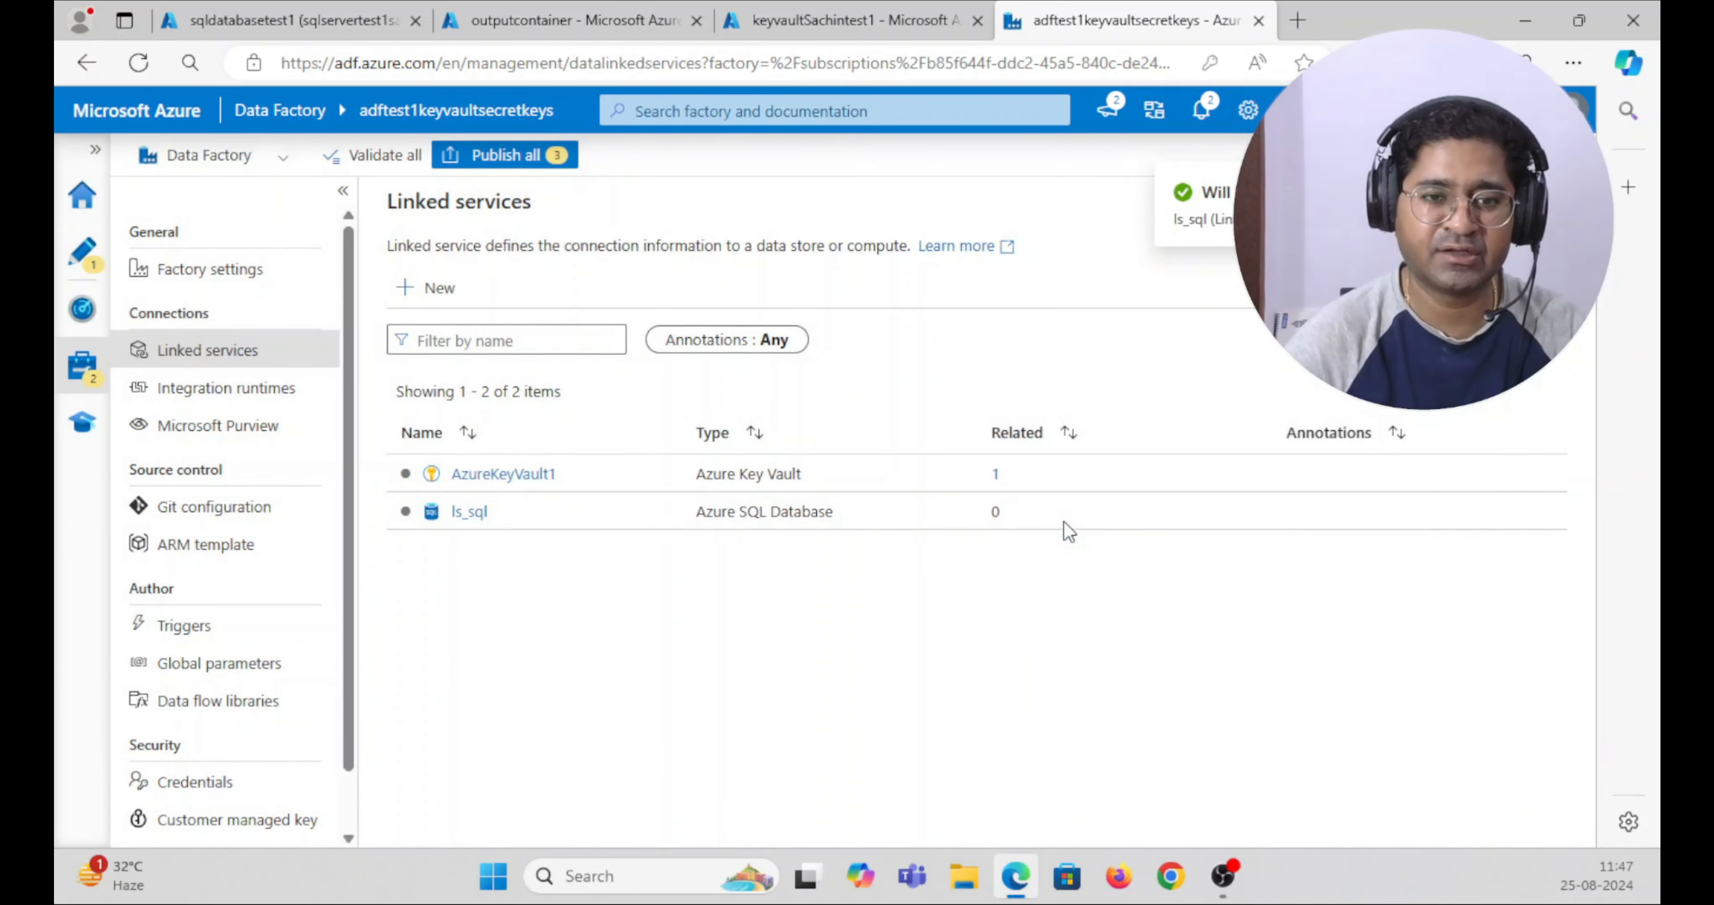
- Start a new dataset in the authoring area, search the data stores for "sql" and choose Azure SQL Database as its type
{"action": "left_click", "coordinate": [83, 251]}
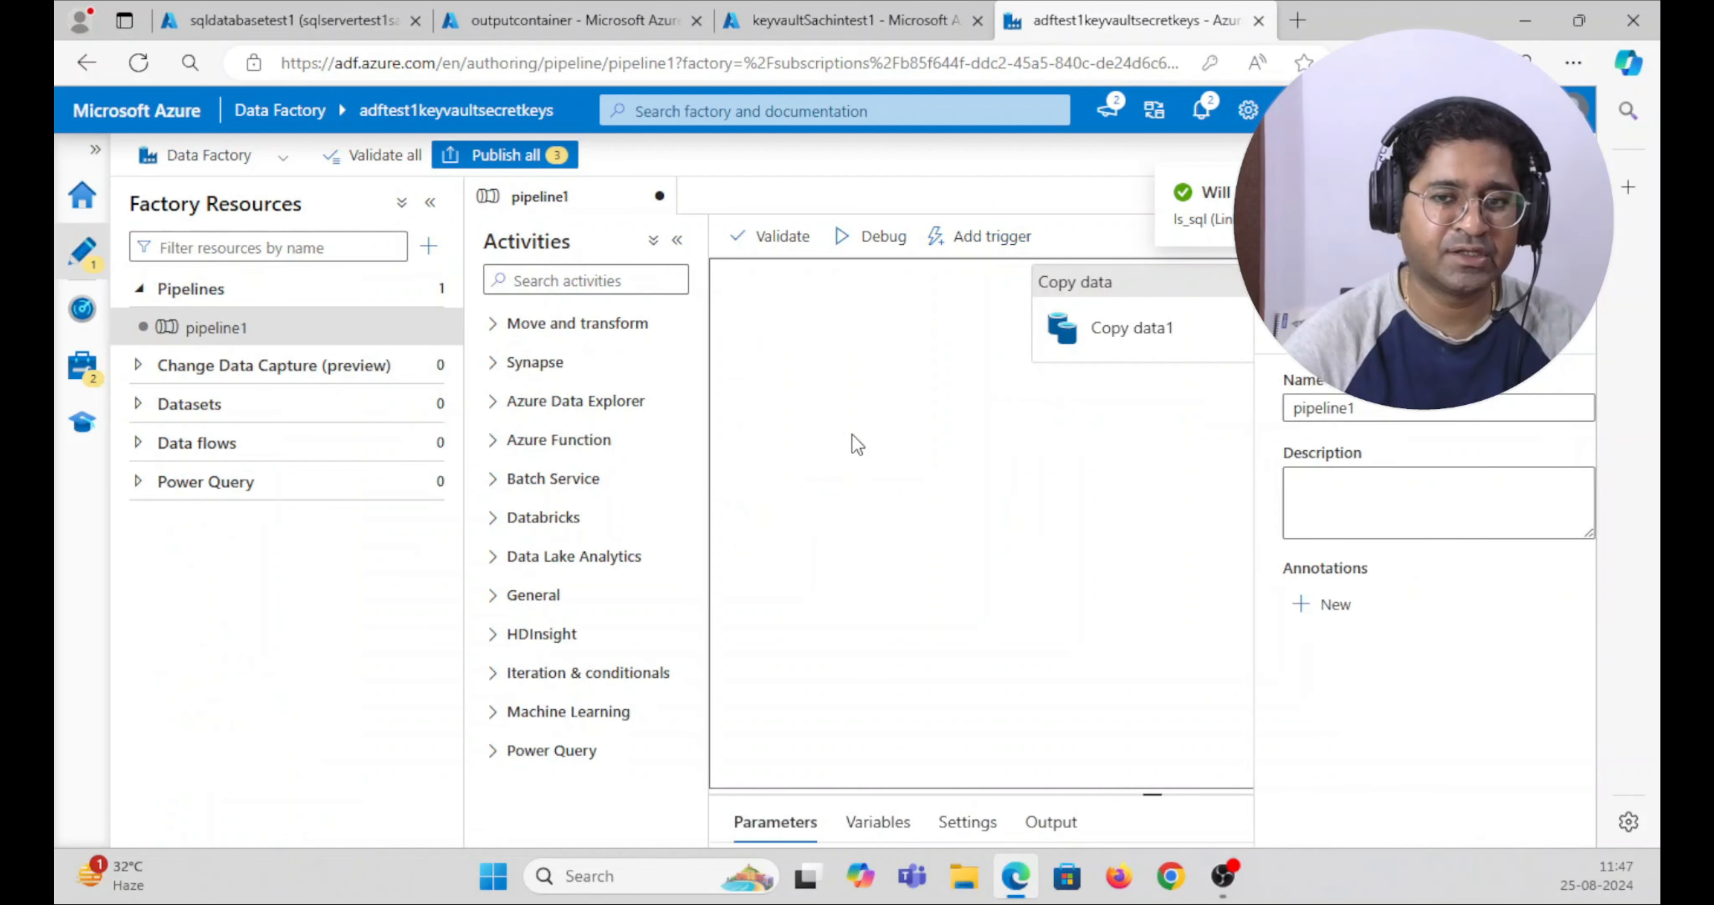
{"action": "left_click", "coordinate": [424, 404]}
{"action": "left_click", "coordinate": [489, 439]}
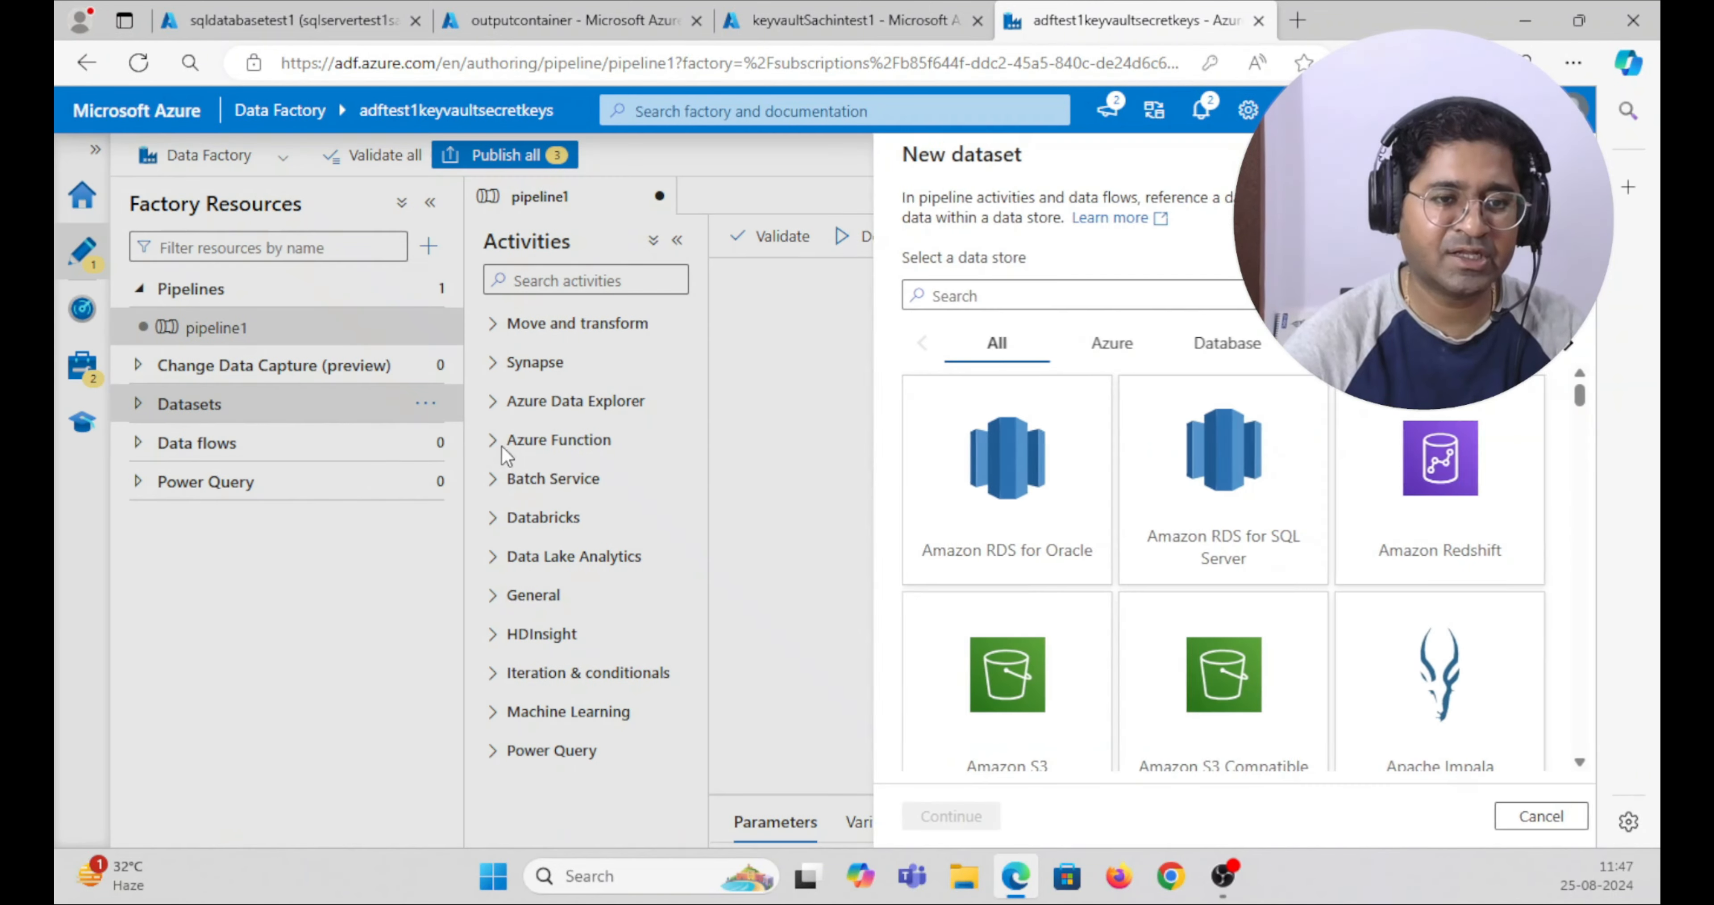
{"action": "type", "text": "sql"}
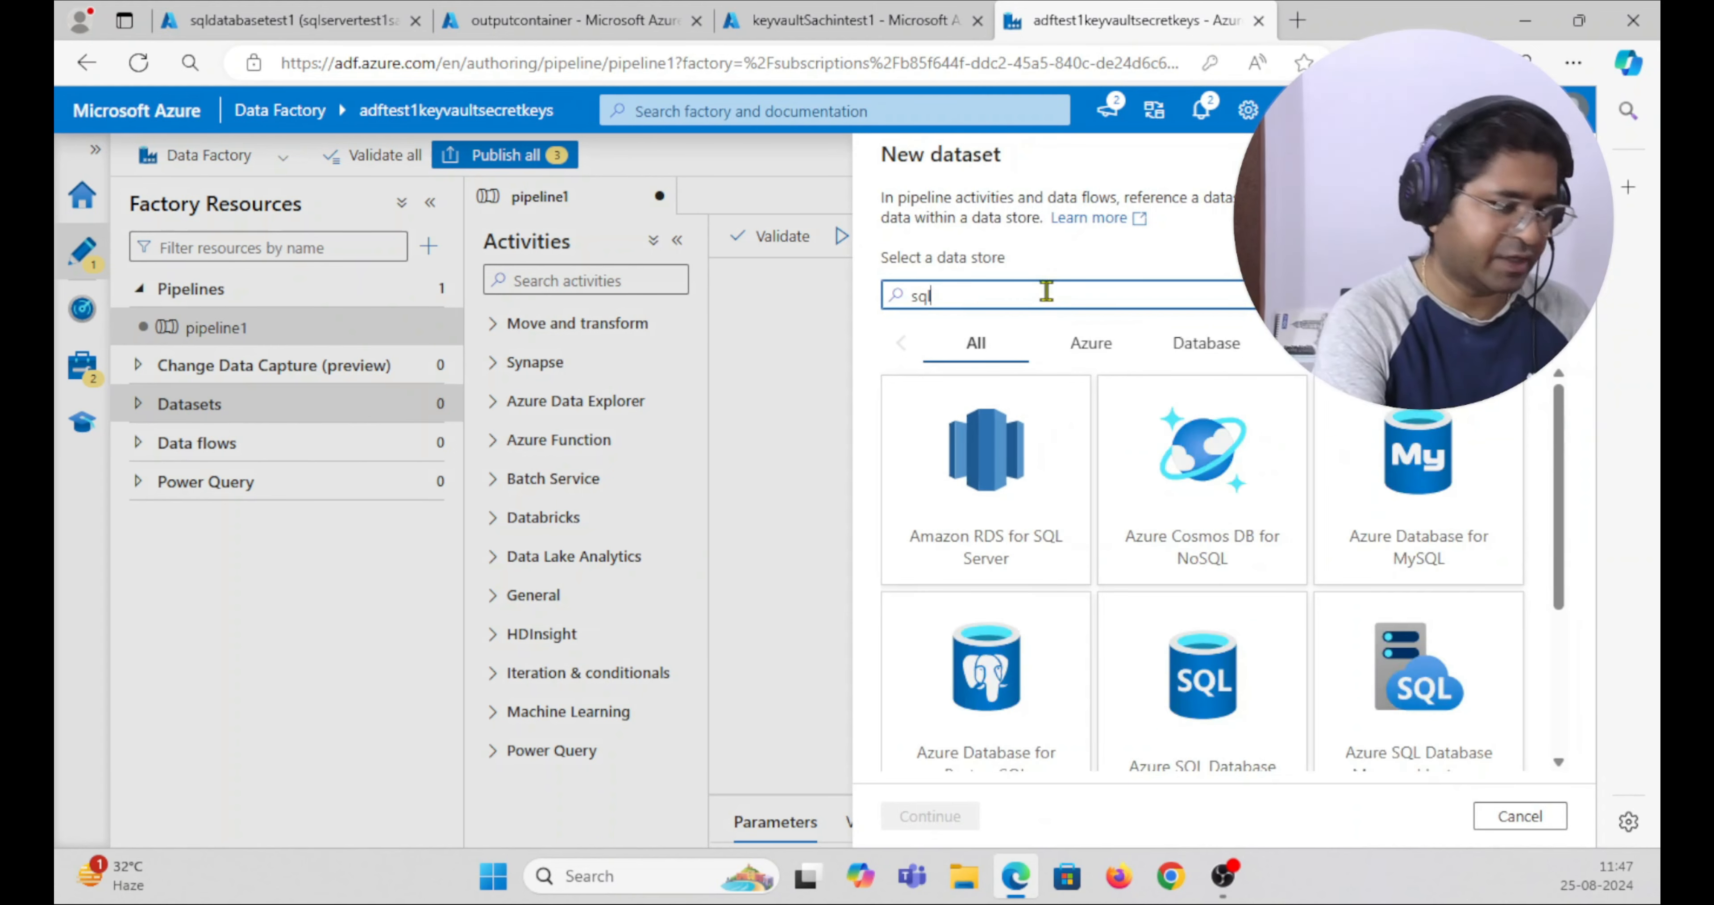
{"action": "scroll", "coordinate": [1178, 539], "scroll_direction": "down", "scroll_amount": 2}
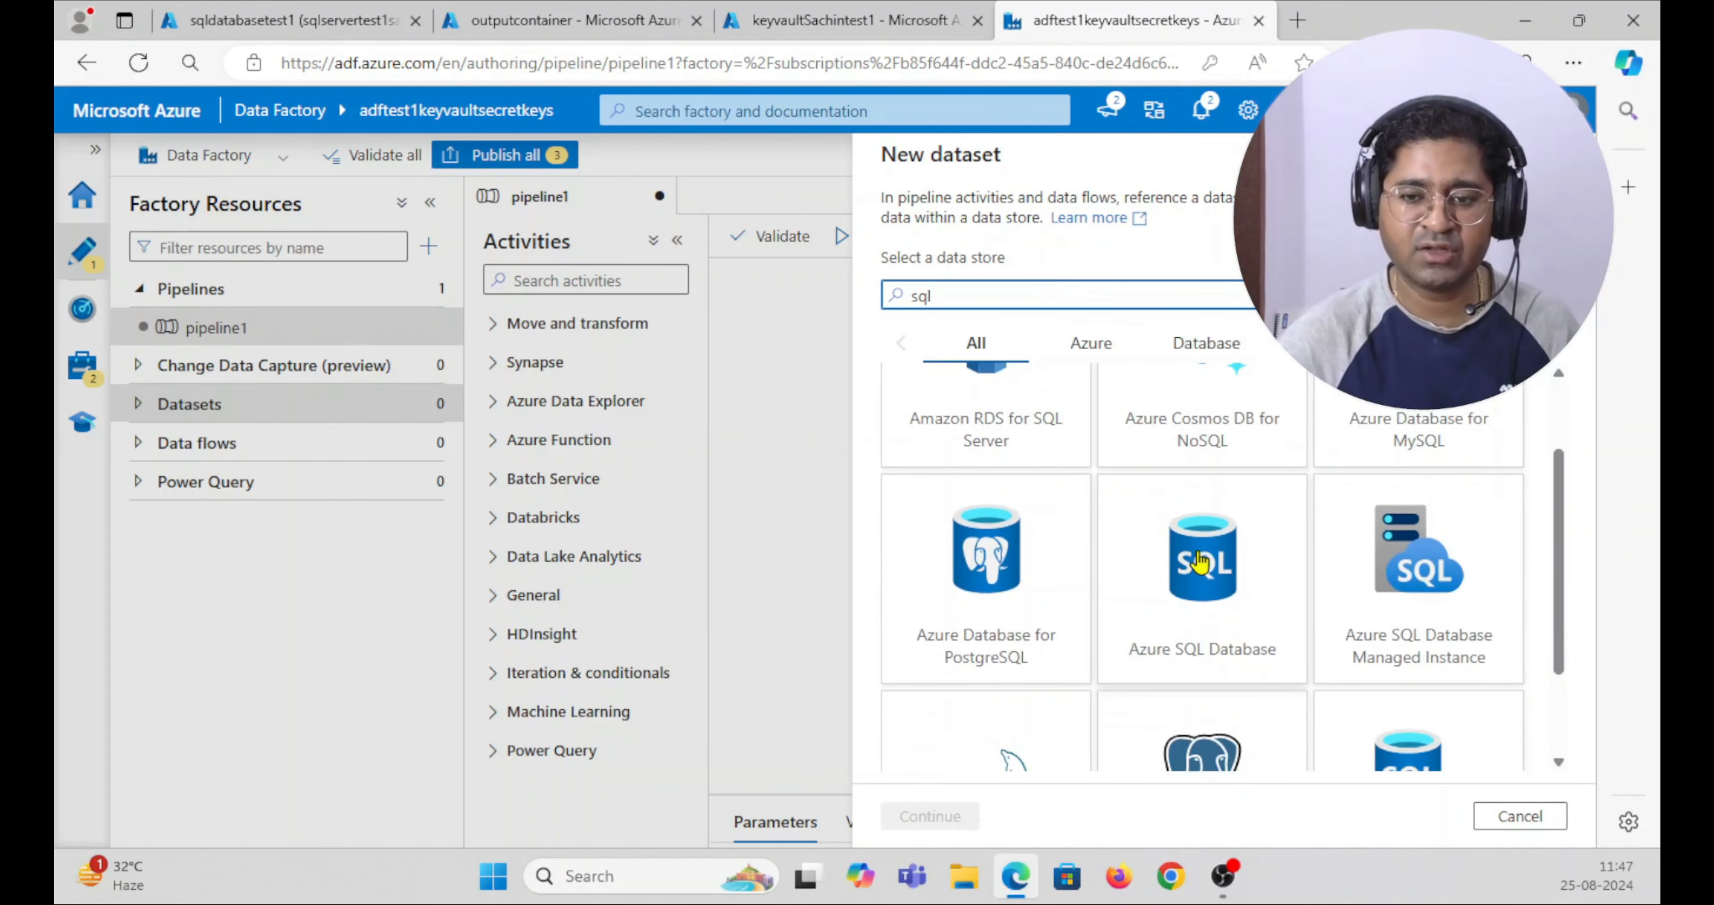
{"action": "left_click", "coordinate": [1229, 577]}
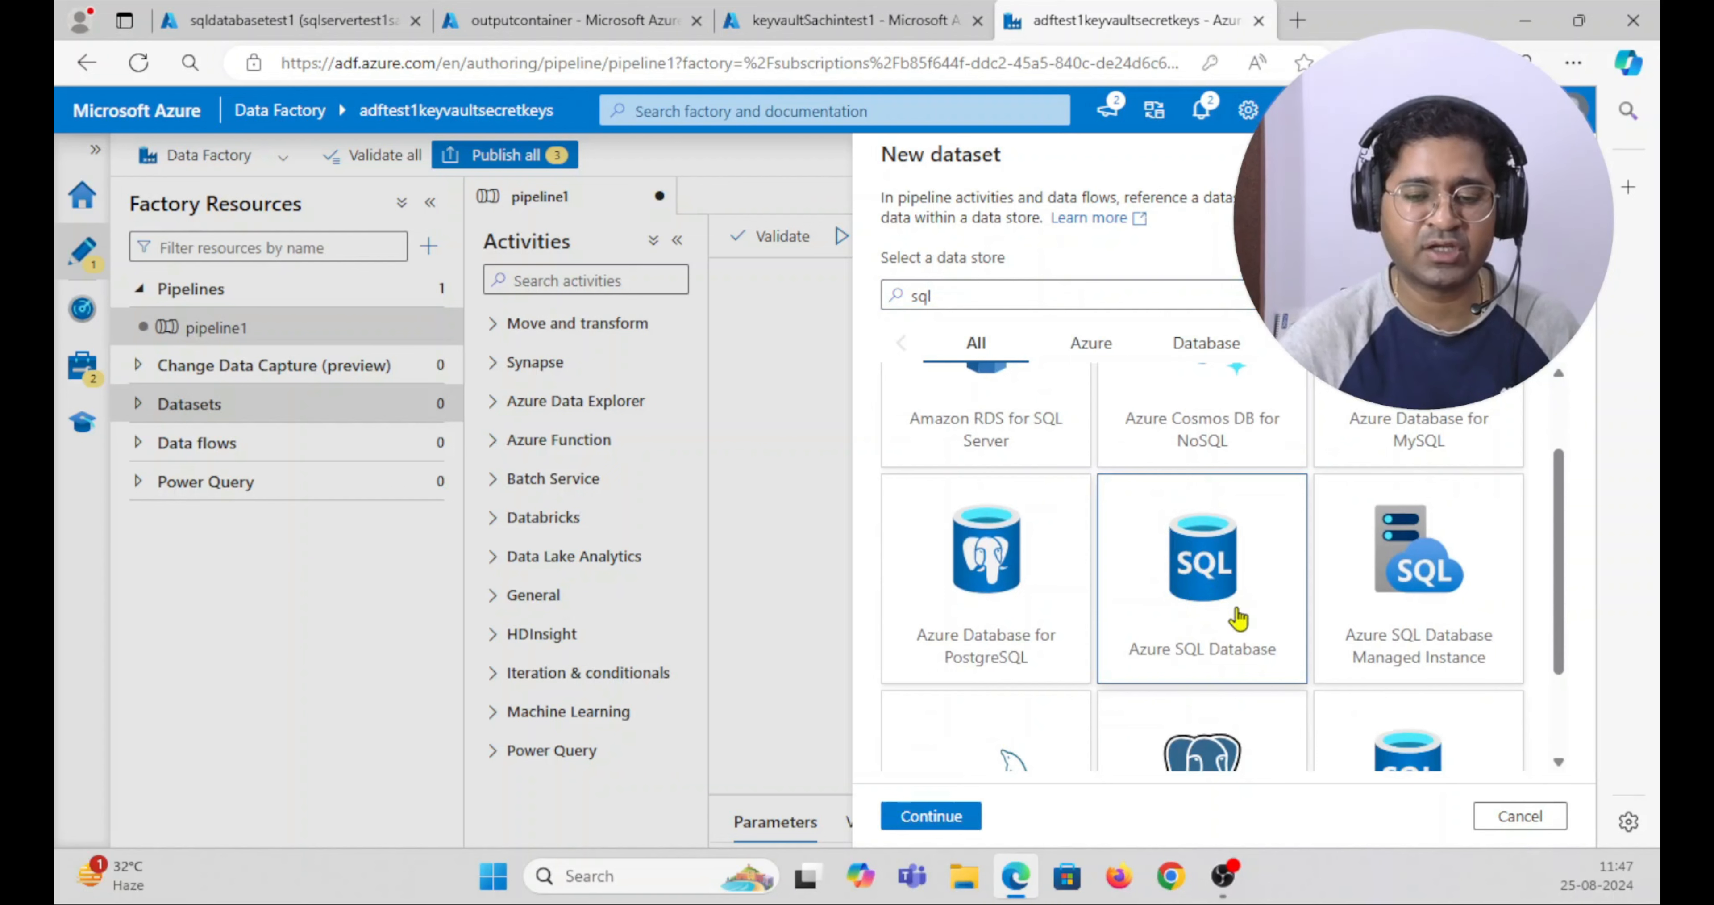
{"action": "left_click", "coordinate": [930, 819]}
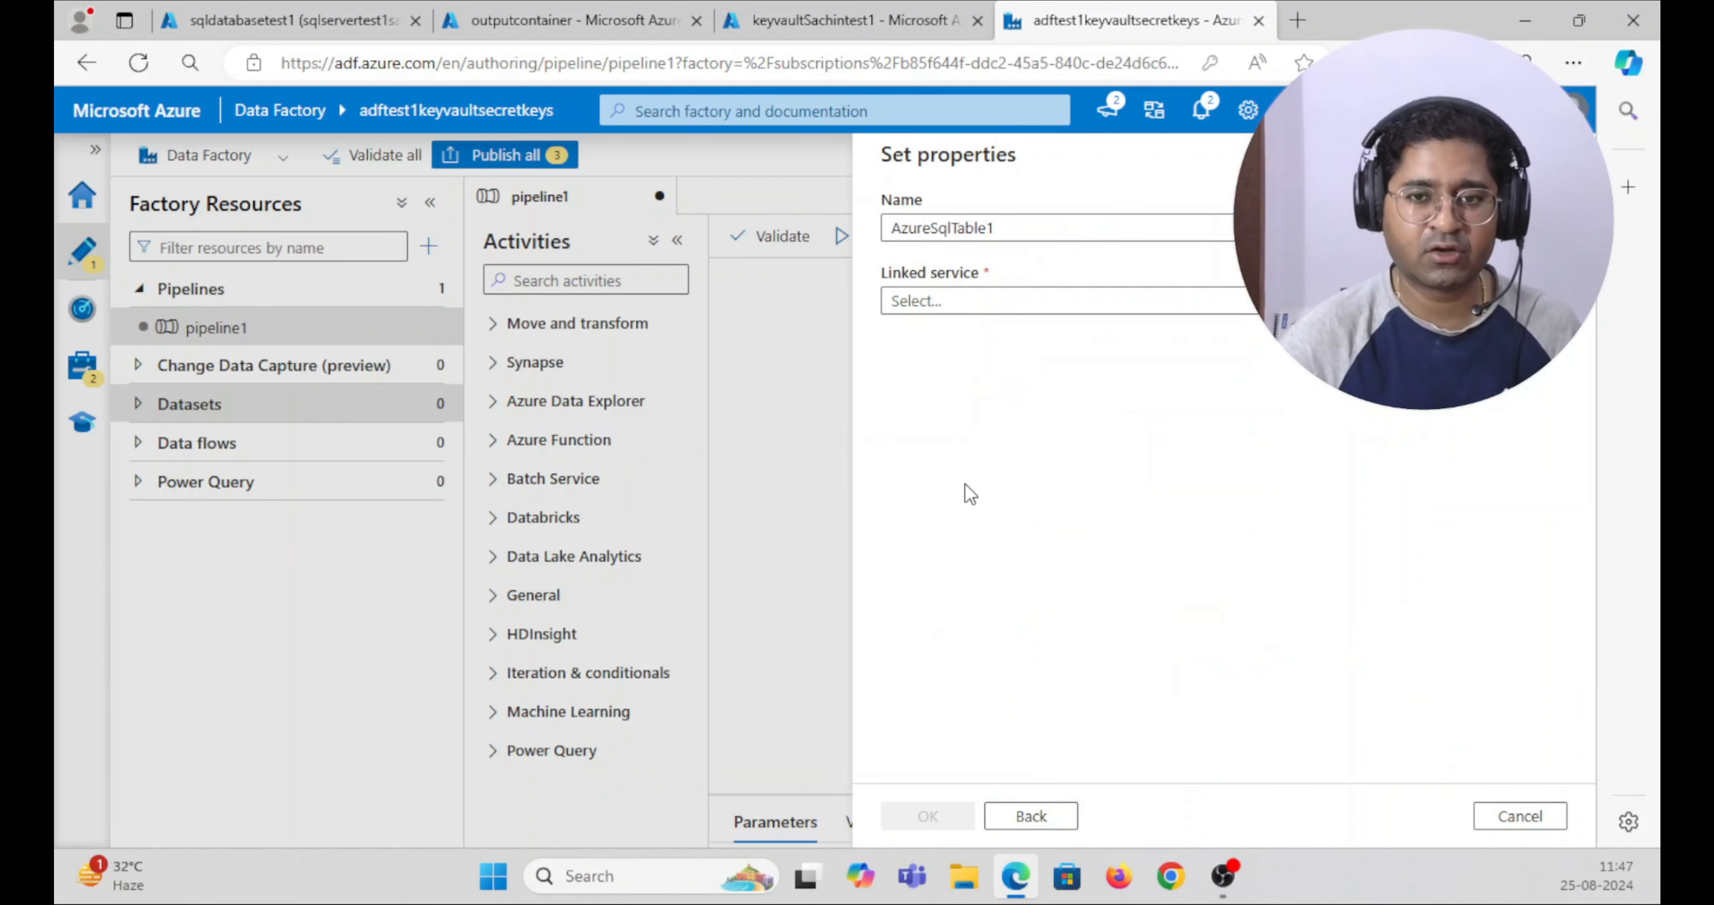
- Set the new SQL dataset's linked service to ls_sql and look through the tables available for it
{"action": "left_click", "coordinate": [961, 304]}
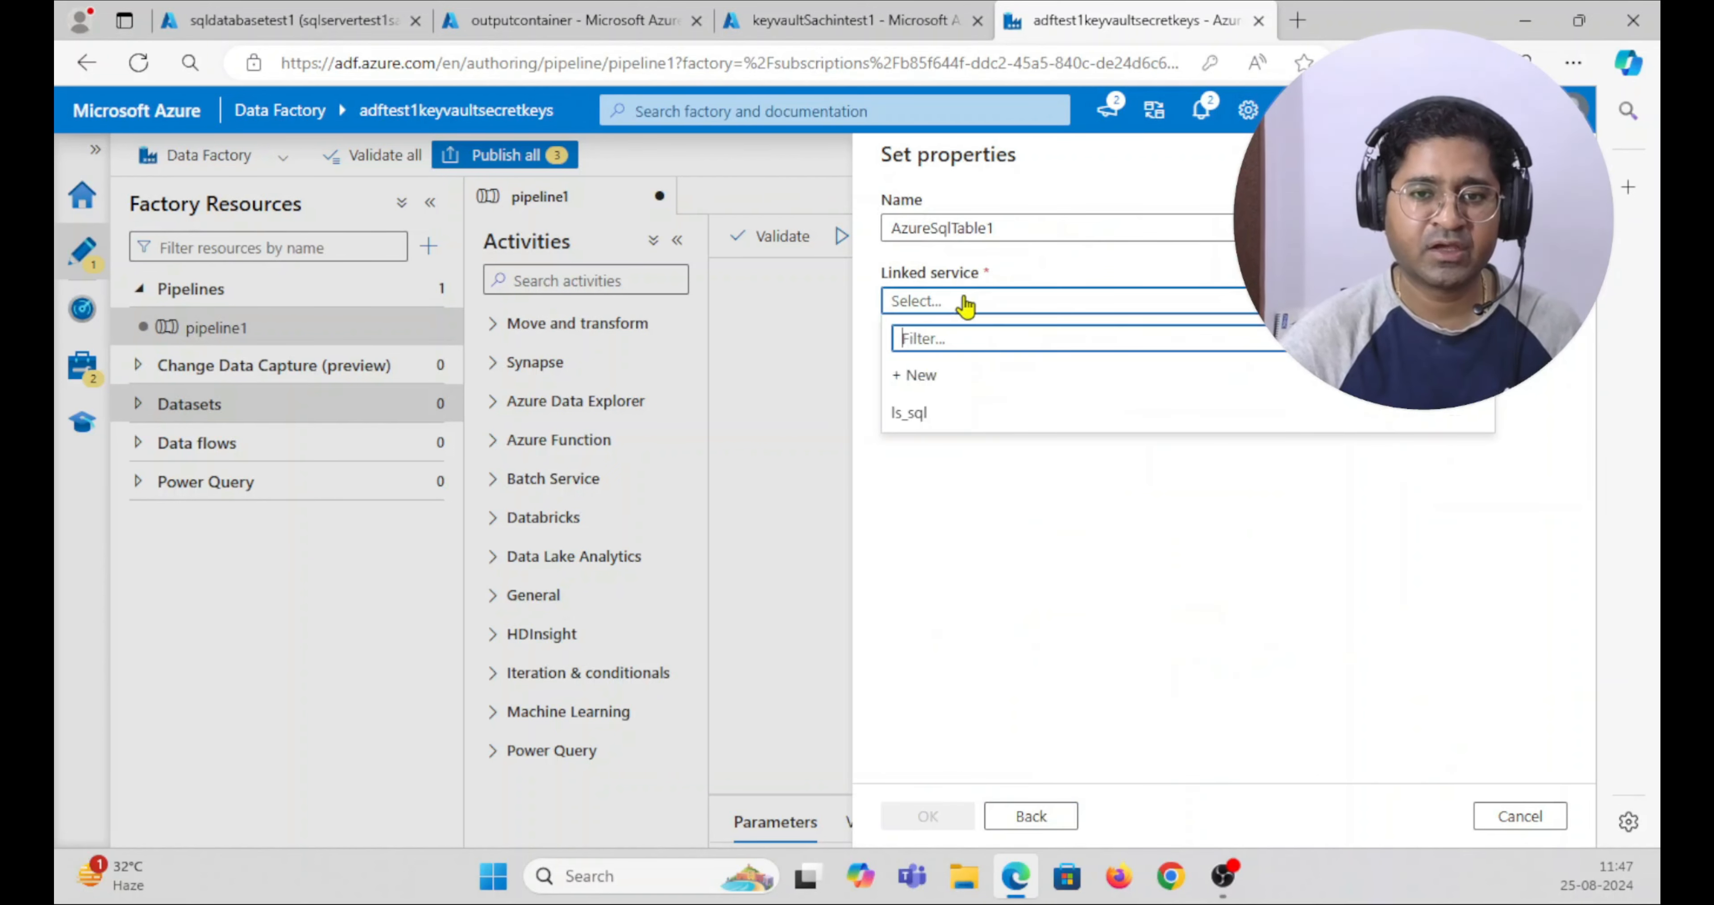
{"action": "left_click", "coordinate": [925, 414]}
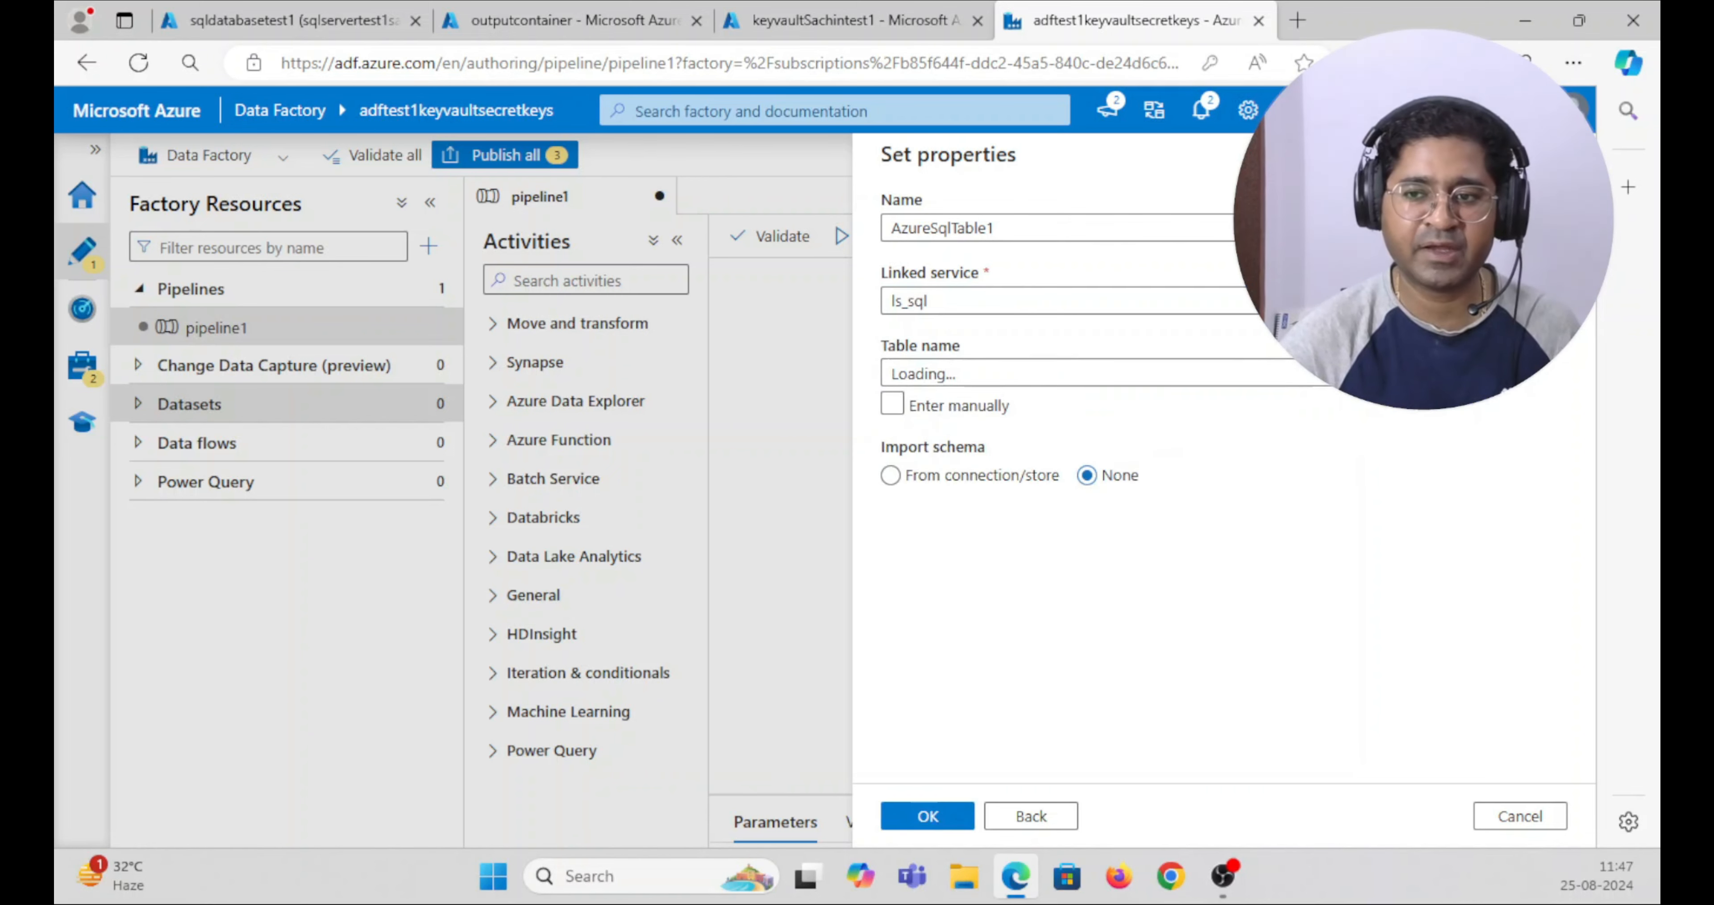
{"action": "left_click", "coordinate": [1304, 374]}
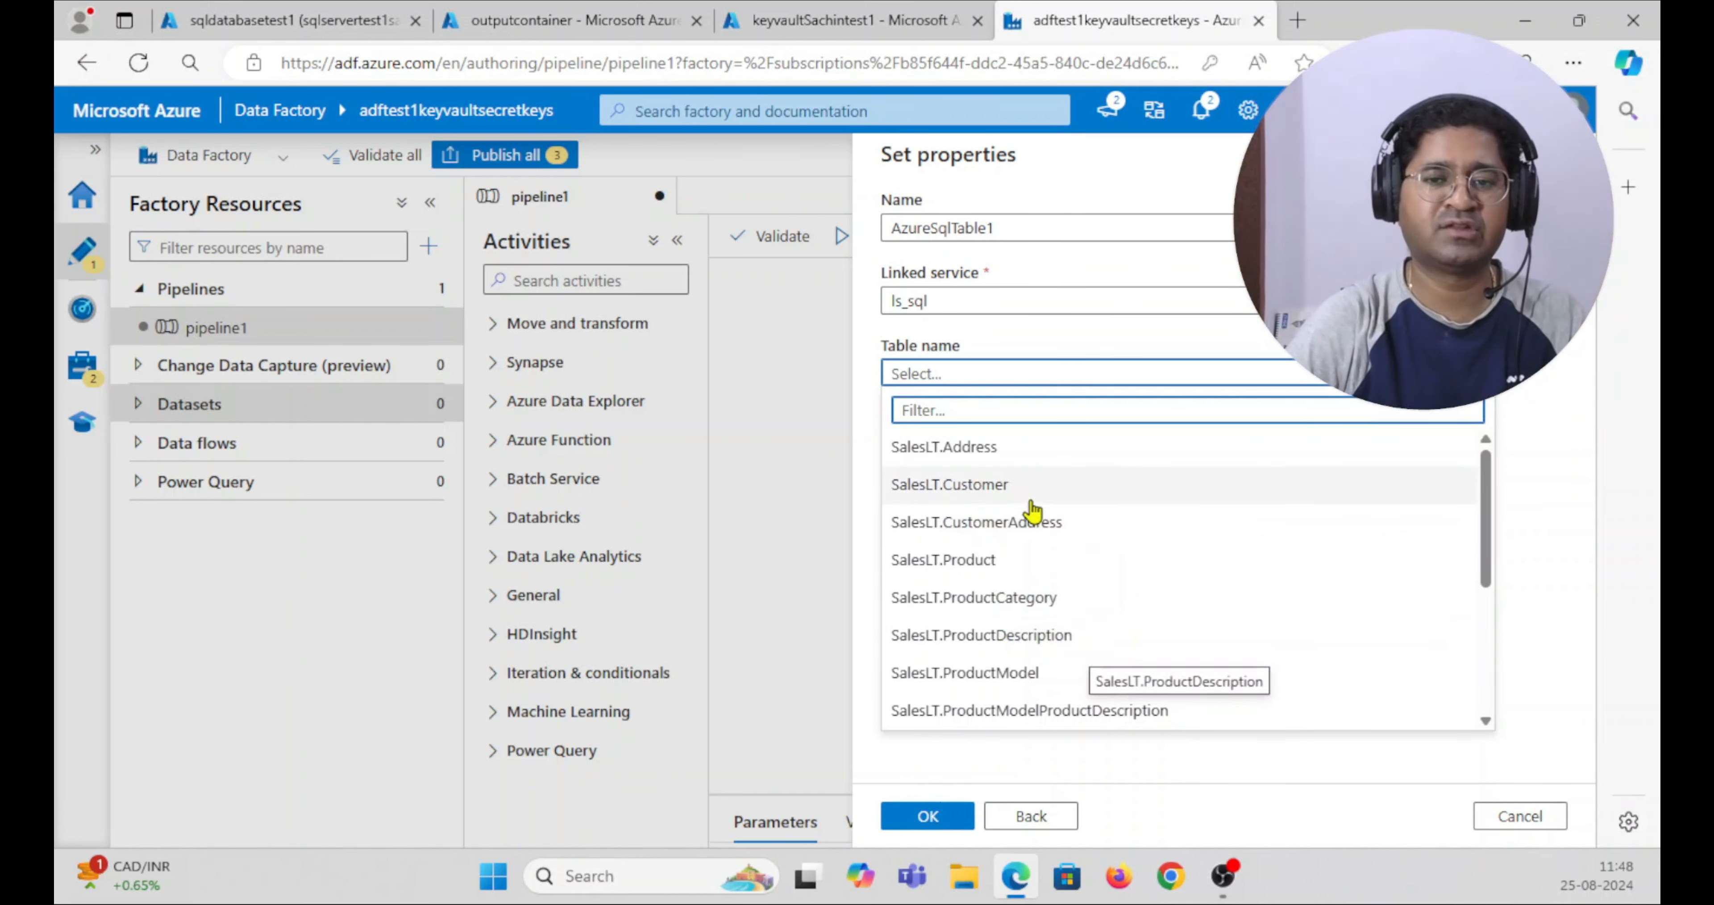
{"action": "scroll", "coordinate": [1062, 572], "scroll_direction": "down", "scroll_amount": 3}
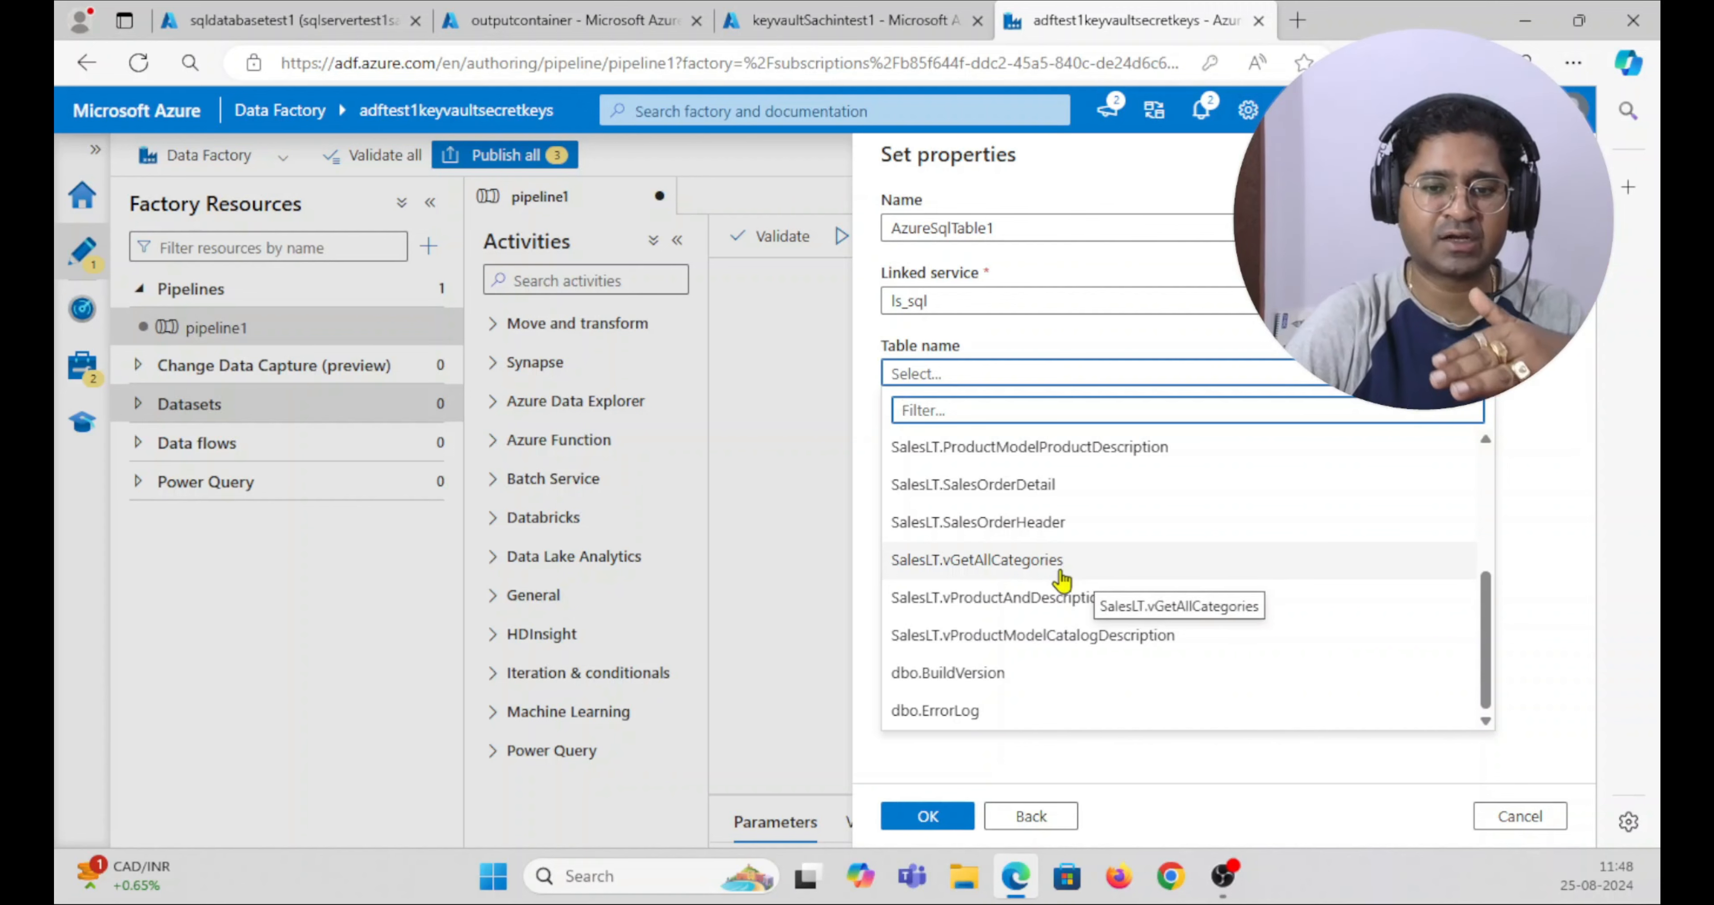
- Check the SQL database's query editor and the key vault's Secrets page, and return to Data Factory
{"action": "key", "text": "ctrl+1"}
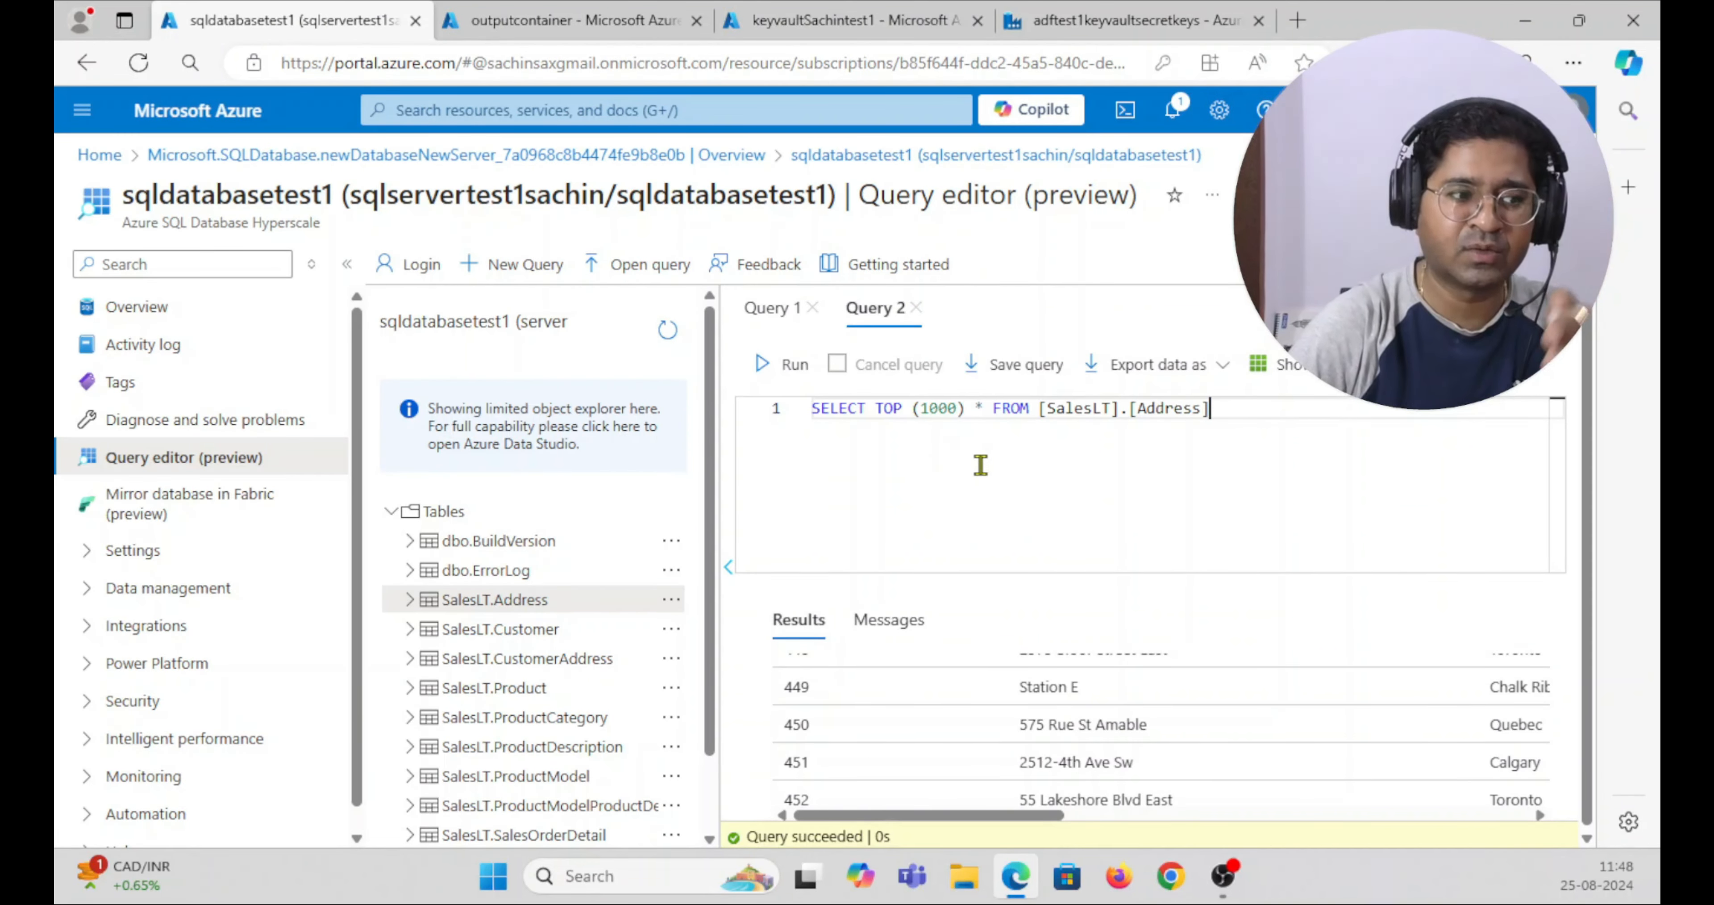
{"action": "left_click", "coordinate": [833, 20]}
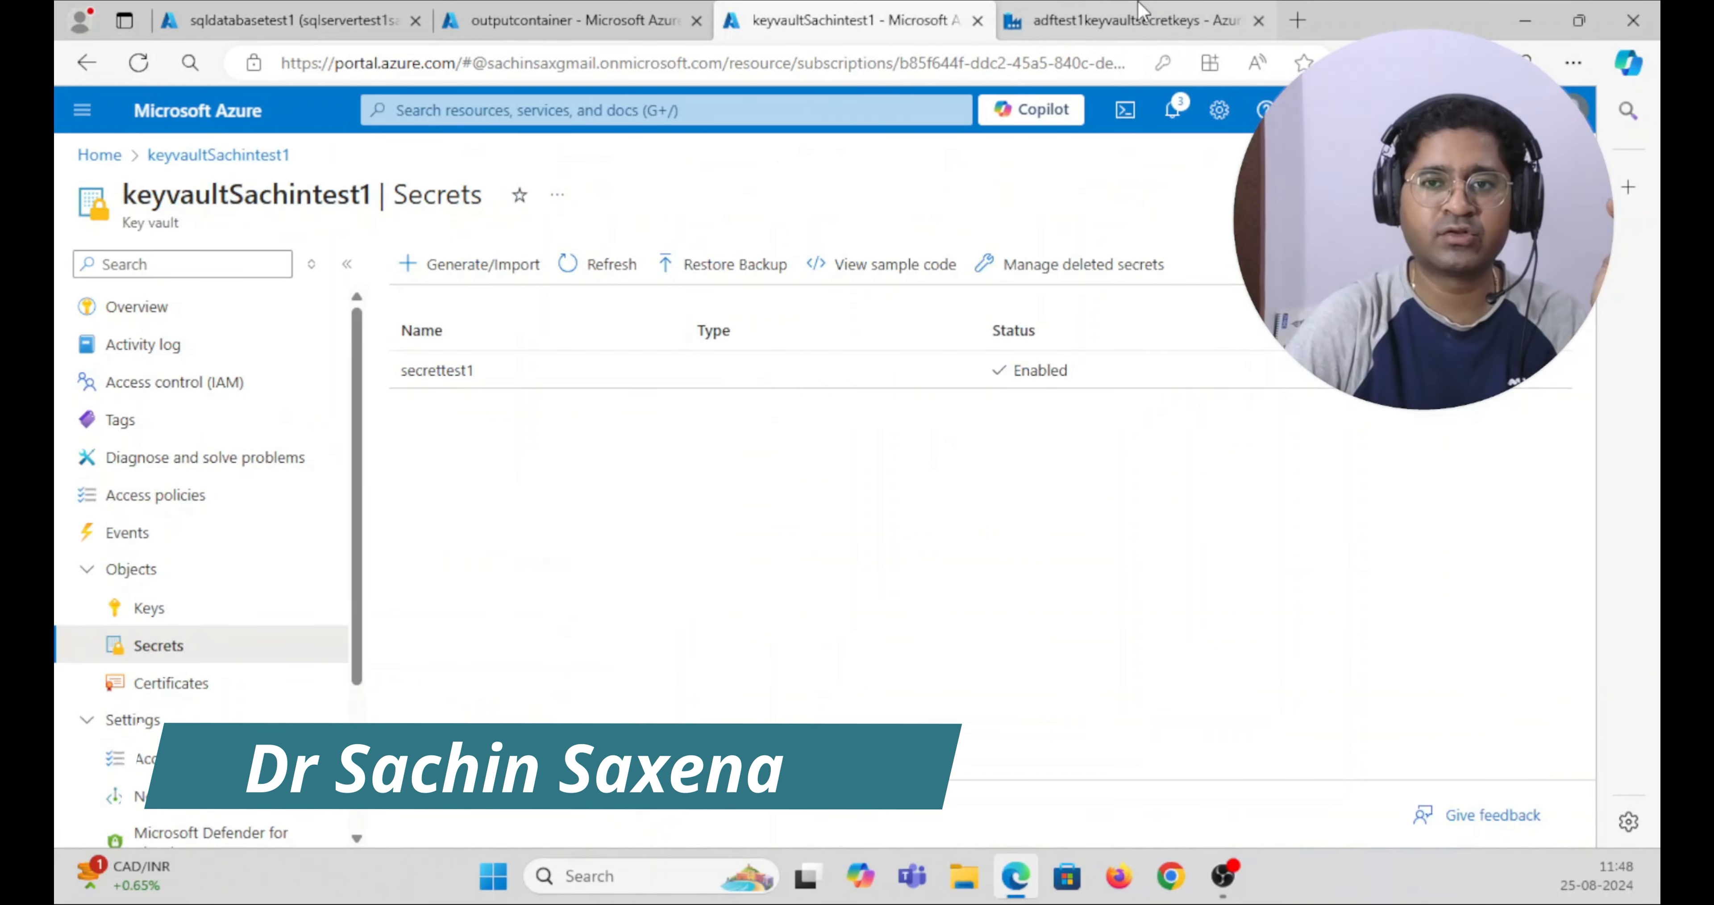
{"action": "left_click", "coordinate": [1112, 17]}
- Choose SalesLT.Address as the dataset's table, set Import schema to None and create the dataset
{"action": "left_click", "coordinate": [1229, 376]}
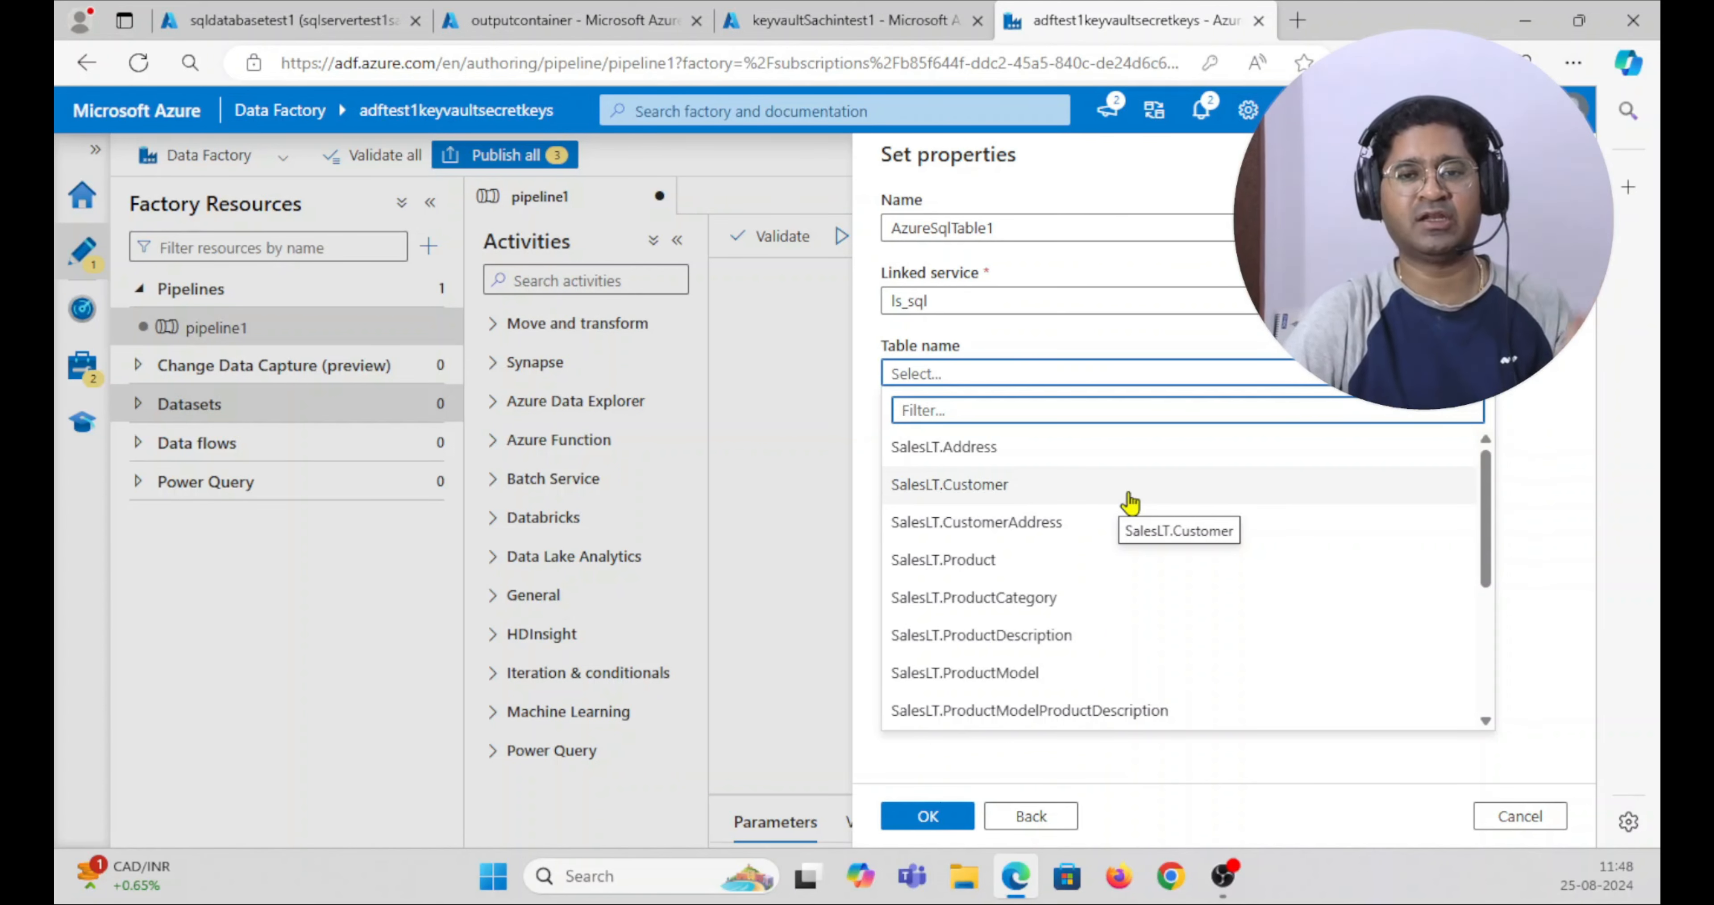
{"action": "left_click", "coordinate": [977, 452]}
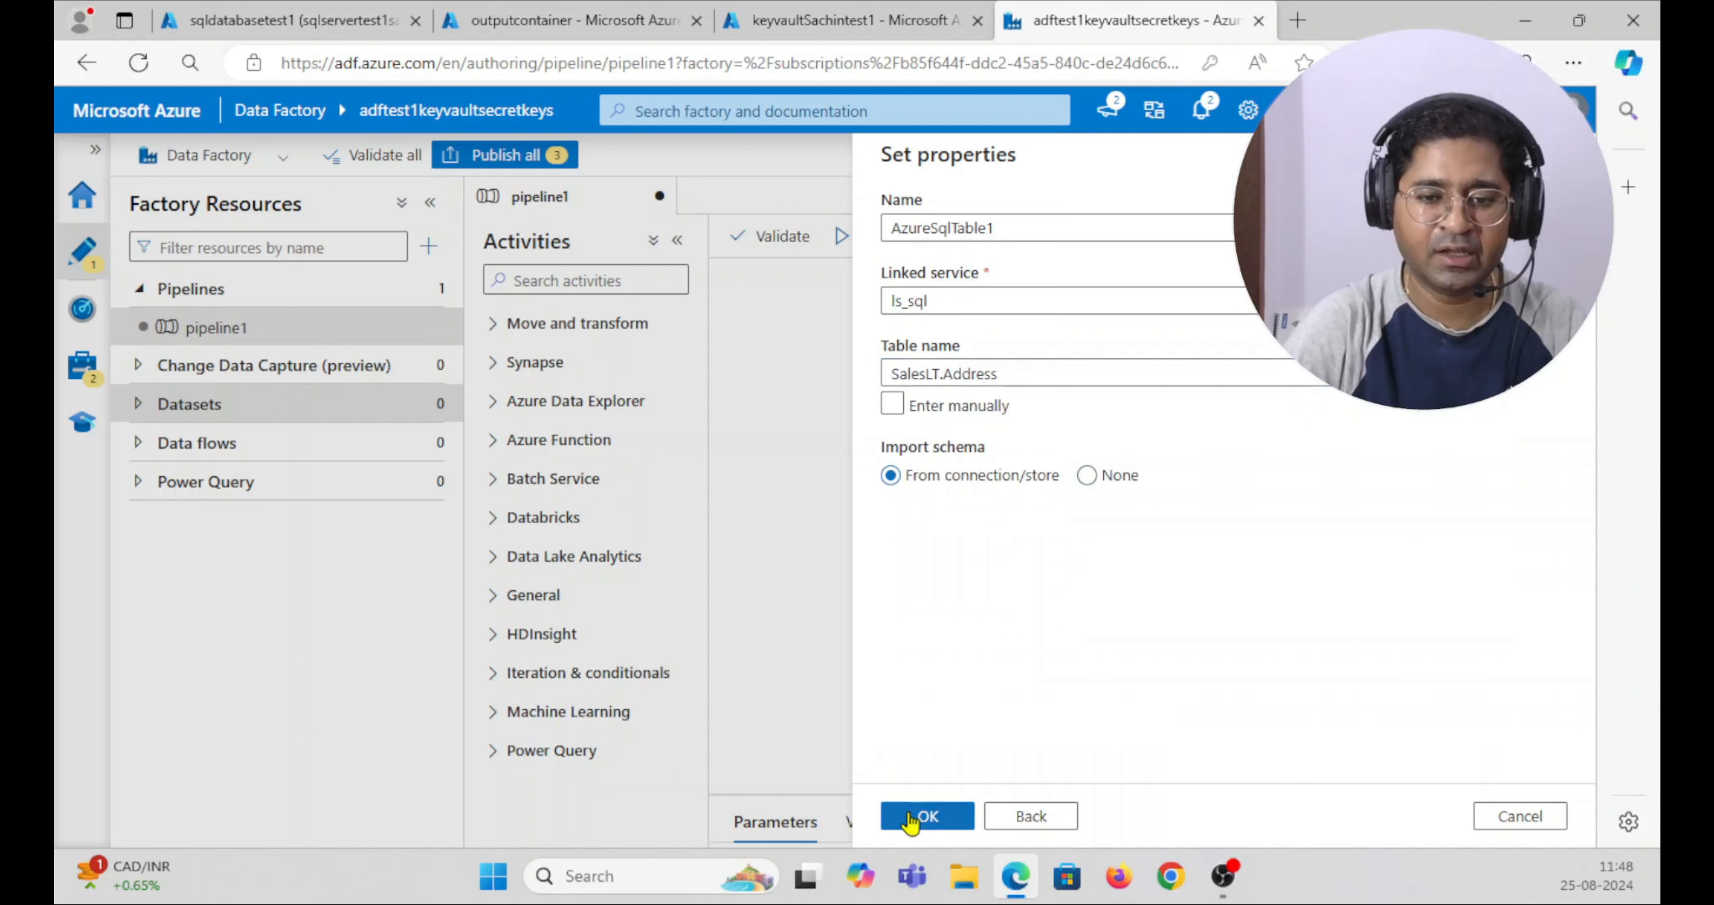
{"action": "left_click", "coordinate": [1087, 475]}
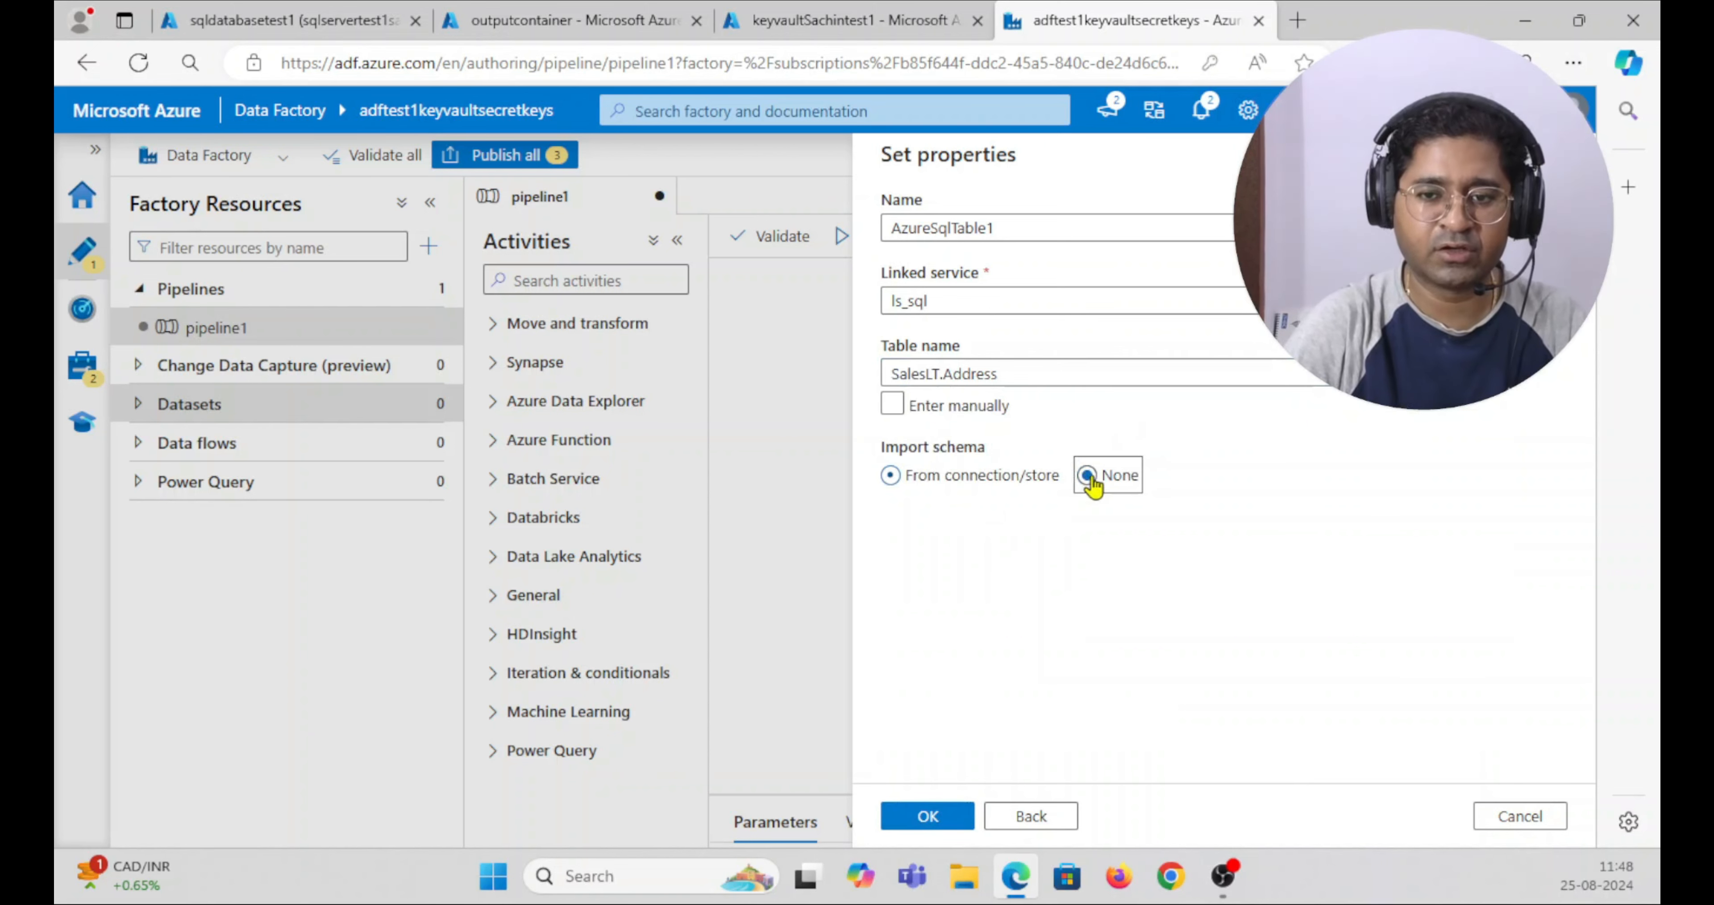
{"action": "left_click", "coordinate": [927, 815]}
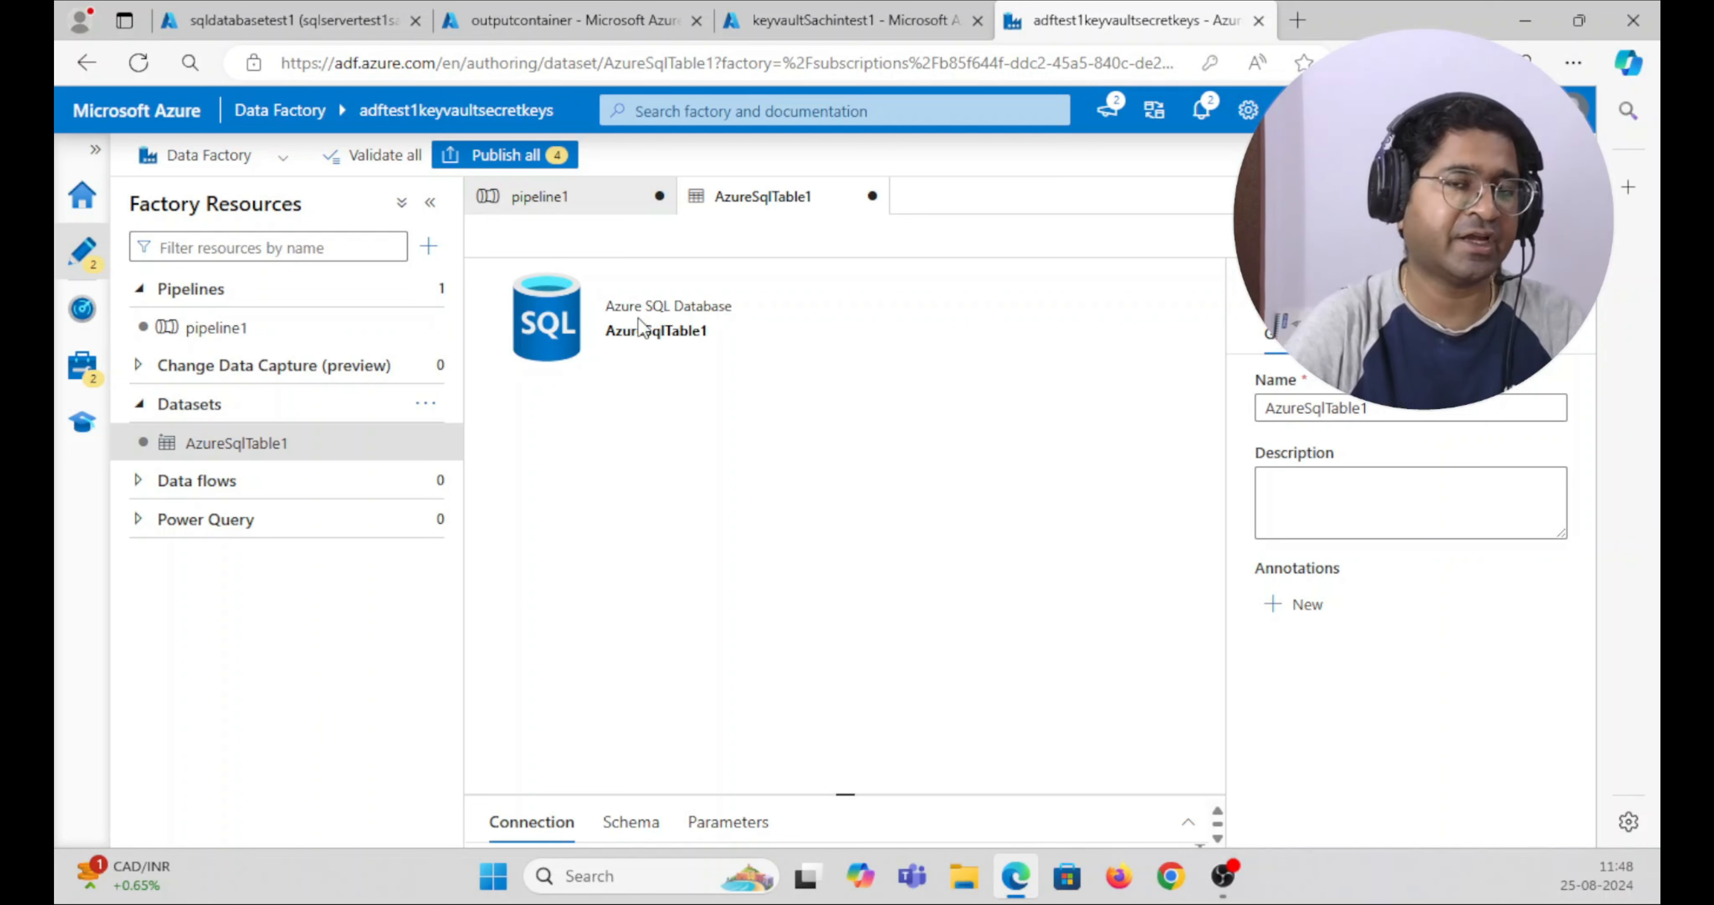
- Start another dataset, search the data stores for "lake" and choose Azure Data Lake Storage Gen2 with the DelimitedText format
{"action": "left_click", "coordinate": [426, 406]}
{"action": "left_click", "coordinate": [464, 443]}
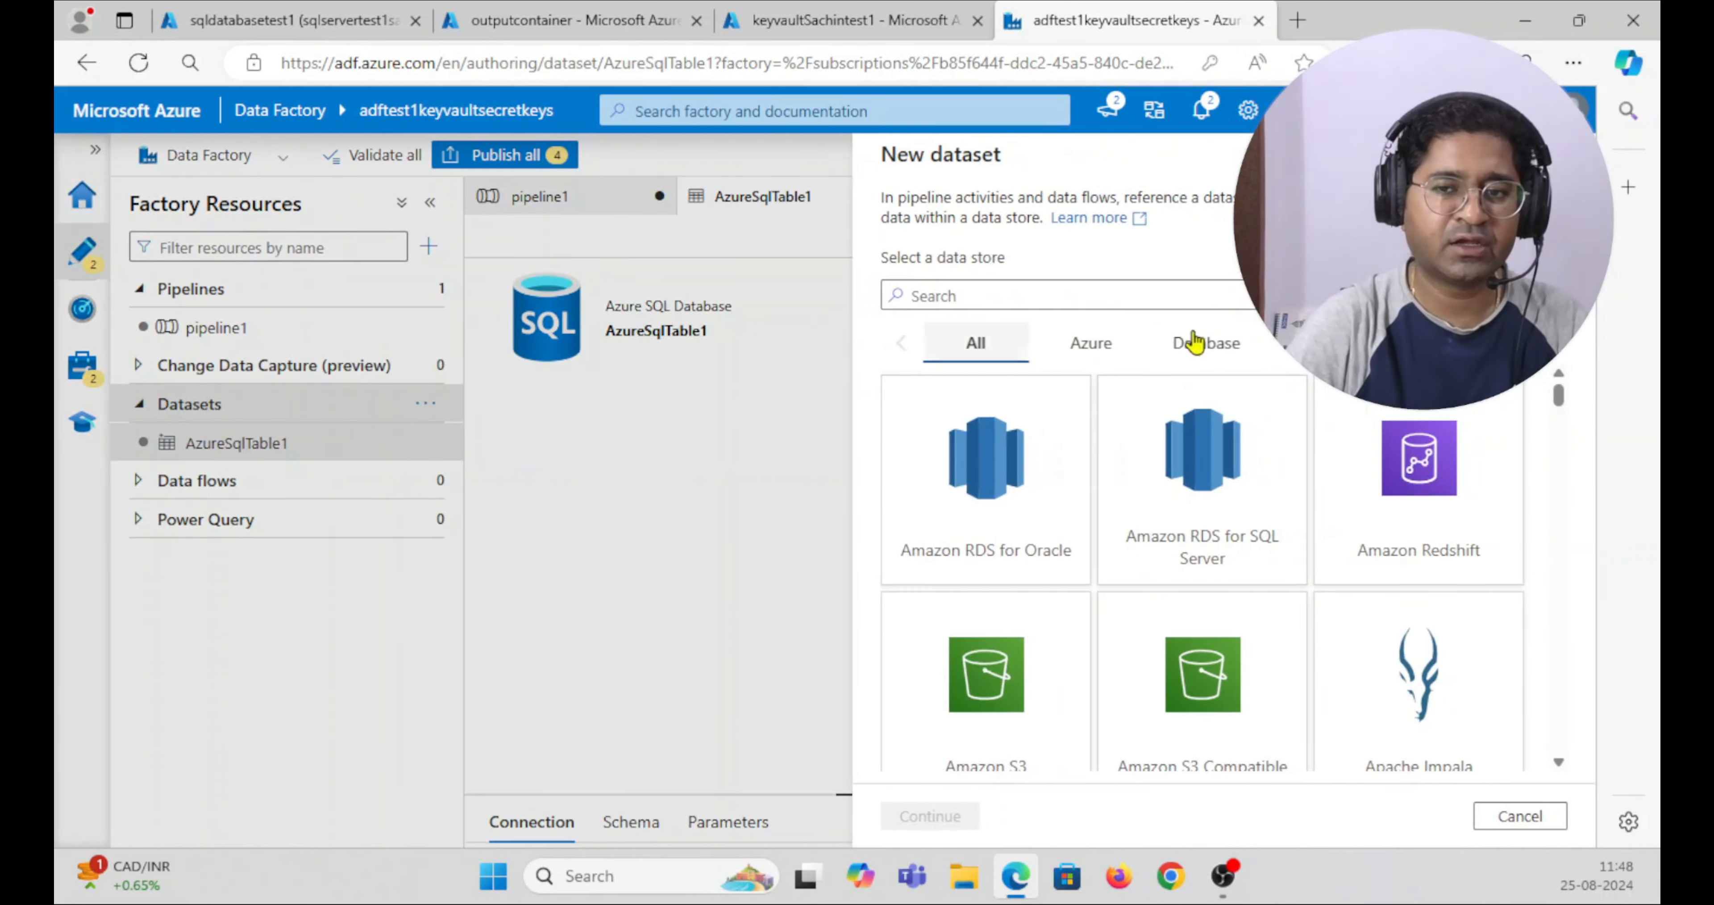
{"action": "type", "text": "lake"}
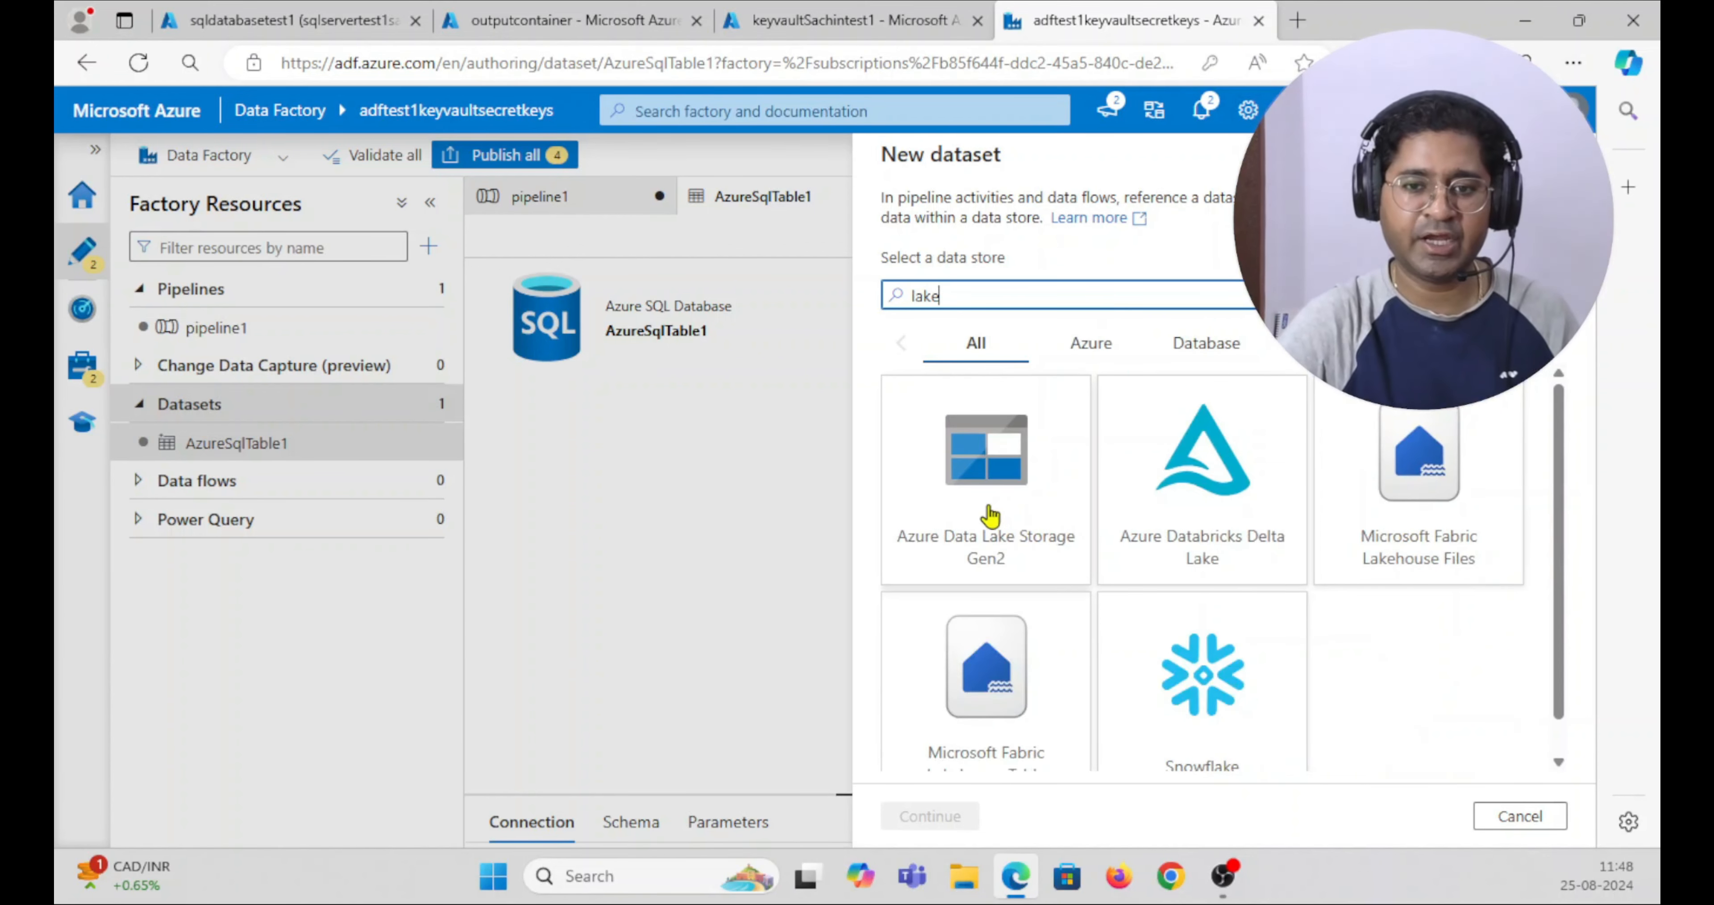
{"action": "left_click", "coordinate": [1025, 482]}
{"action": "left_click", "coordinate": [939, 813]}
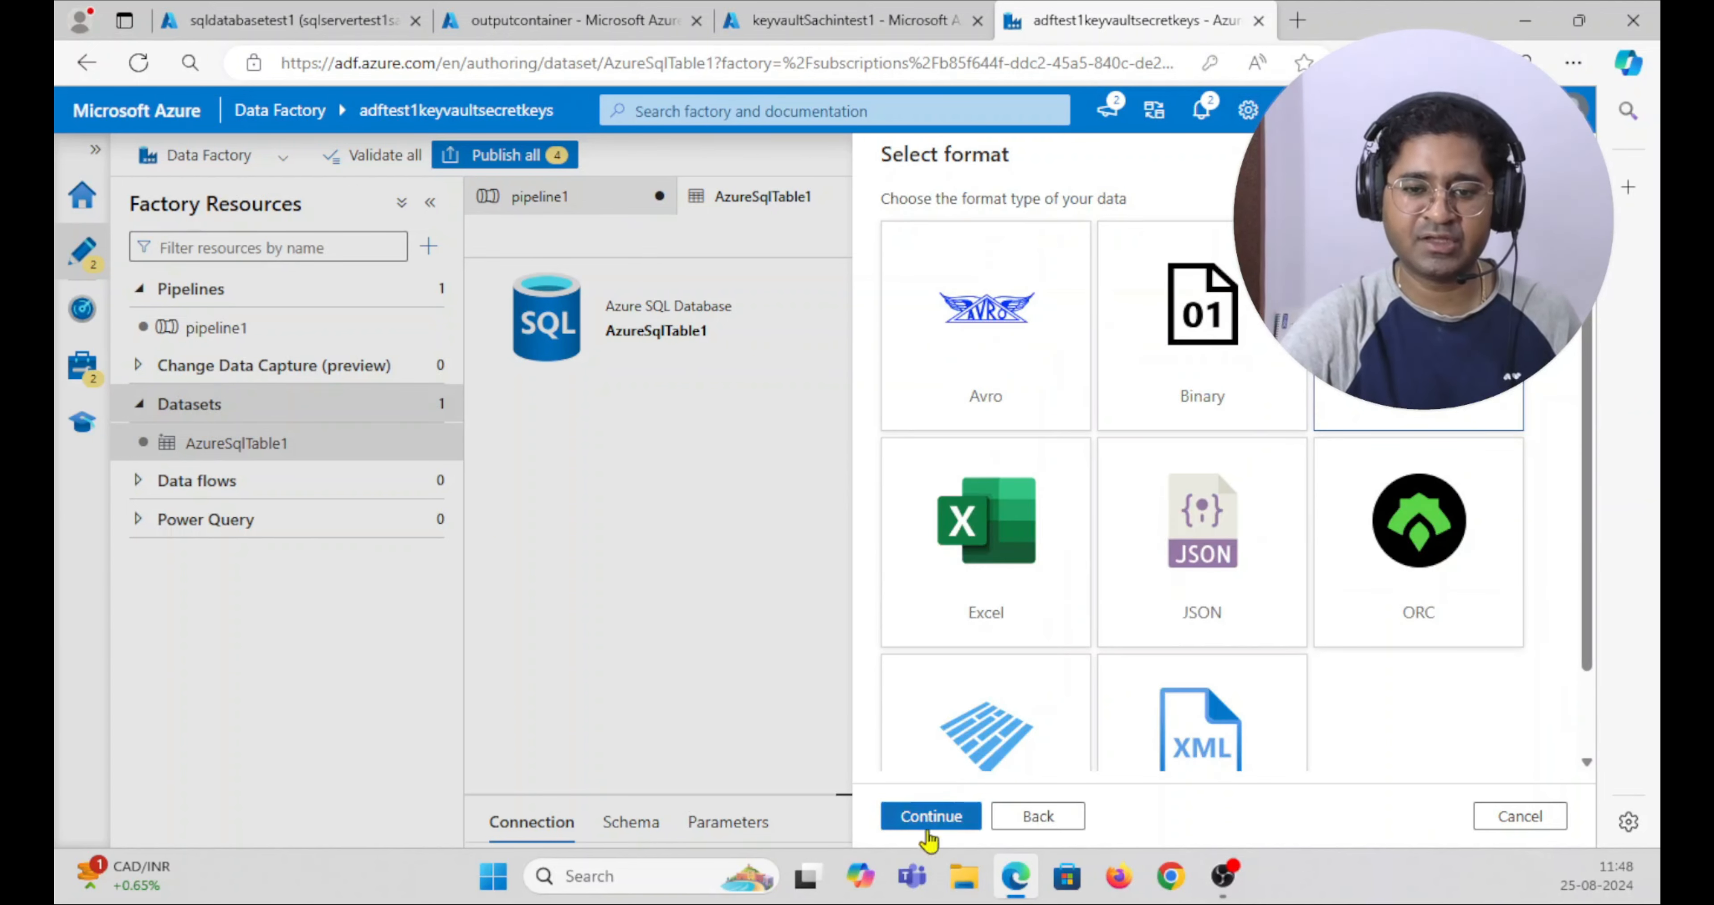
{"action": "left_click", "coordinate": [931, 815]}
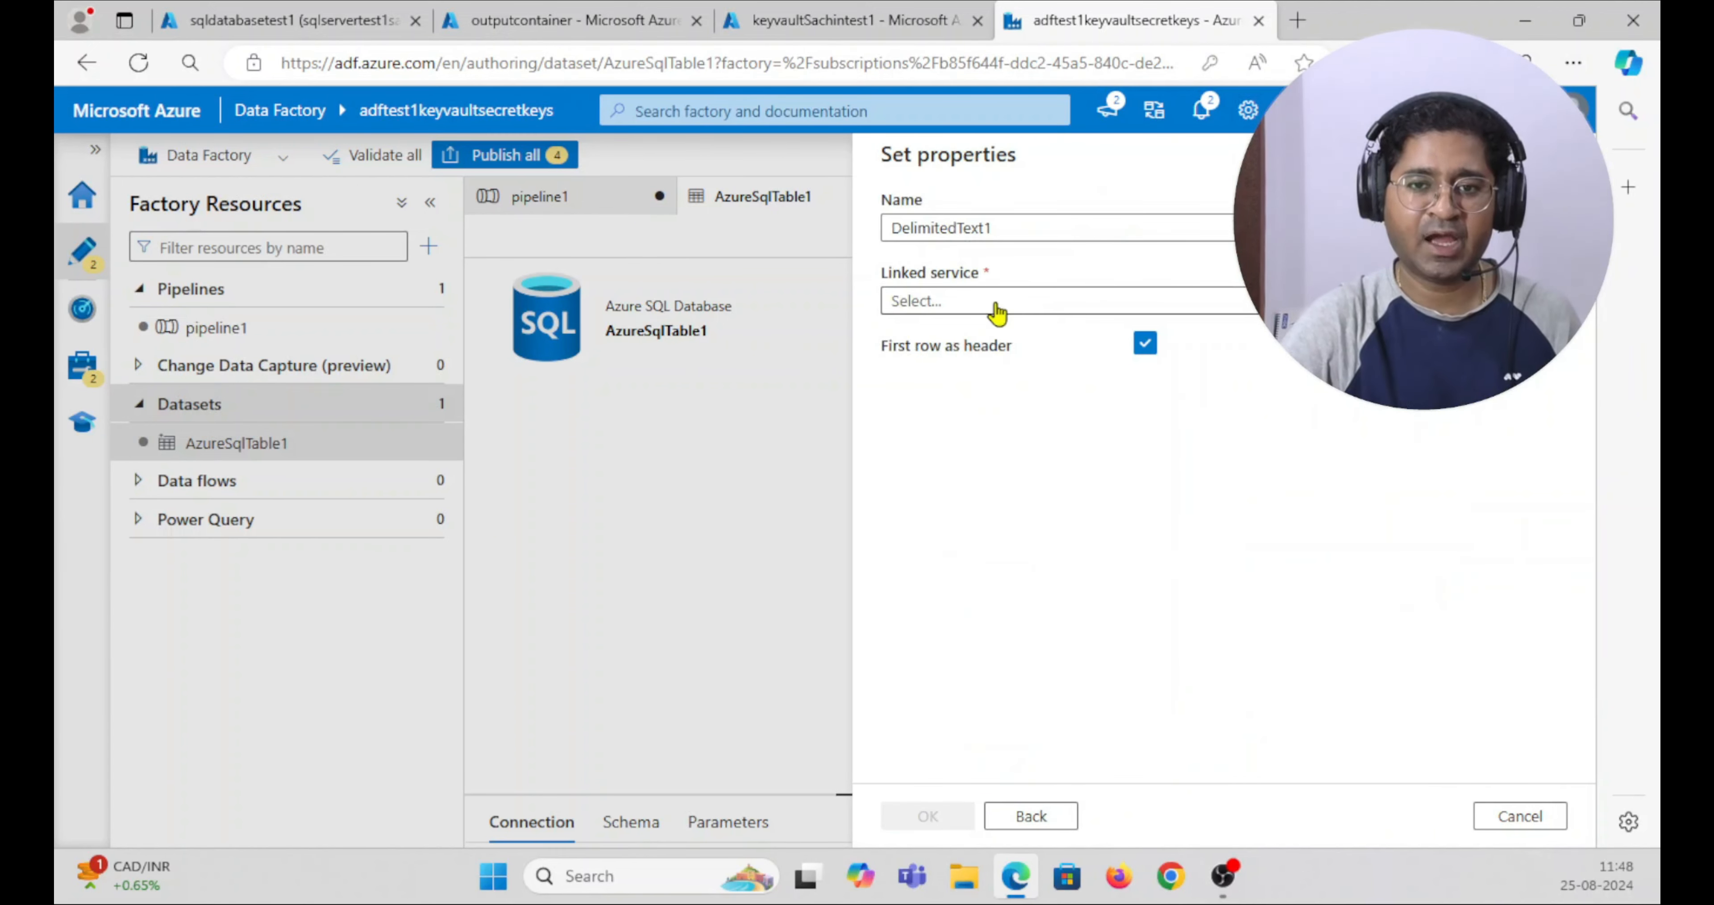
- Start a new linked service for the delimited text dataset and name it ls_adls_gen2
{"action": "left_click", "coordinate": [995, 305]}
{"action": "left_click", "coordinate": [925, 373]}
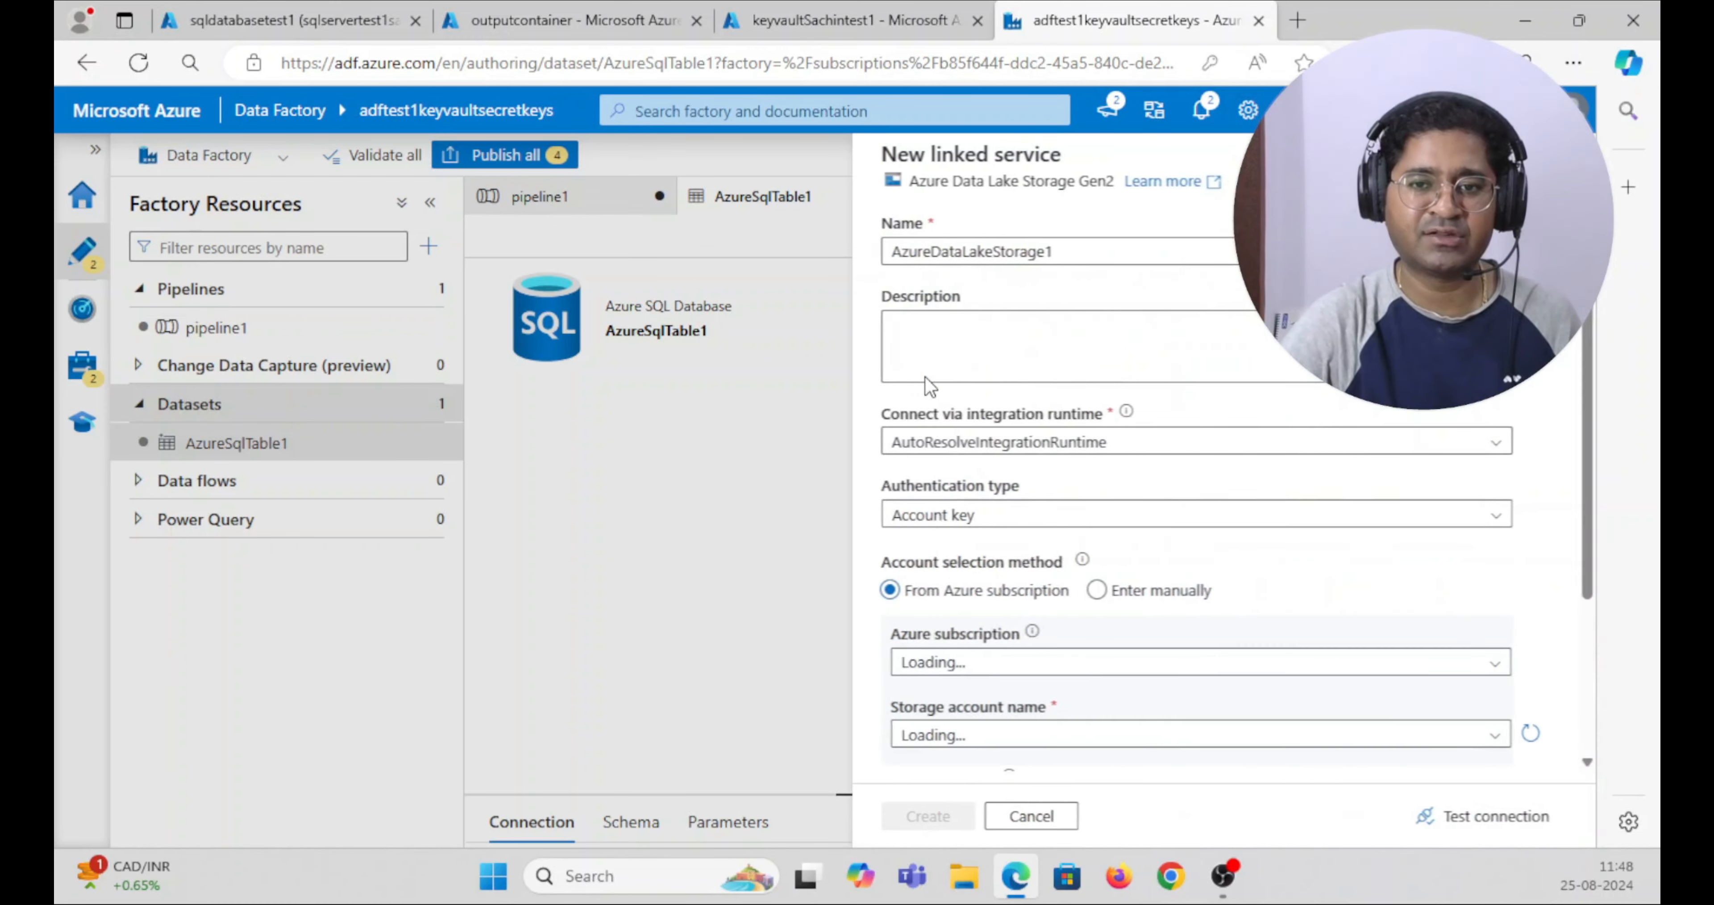
{"action": "left_click_drag", "start_coordinate": [1144, 247], "coordinate": [825, 248]}
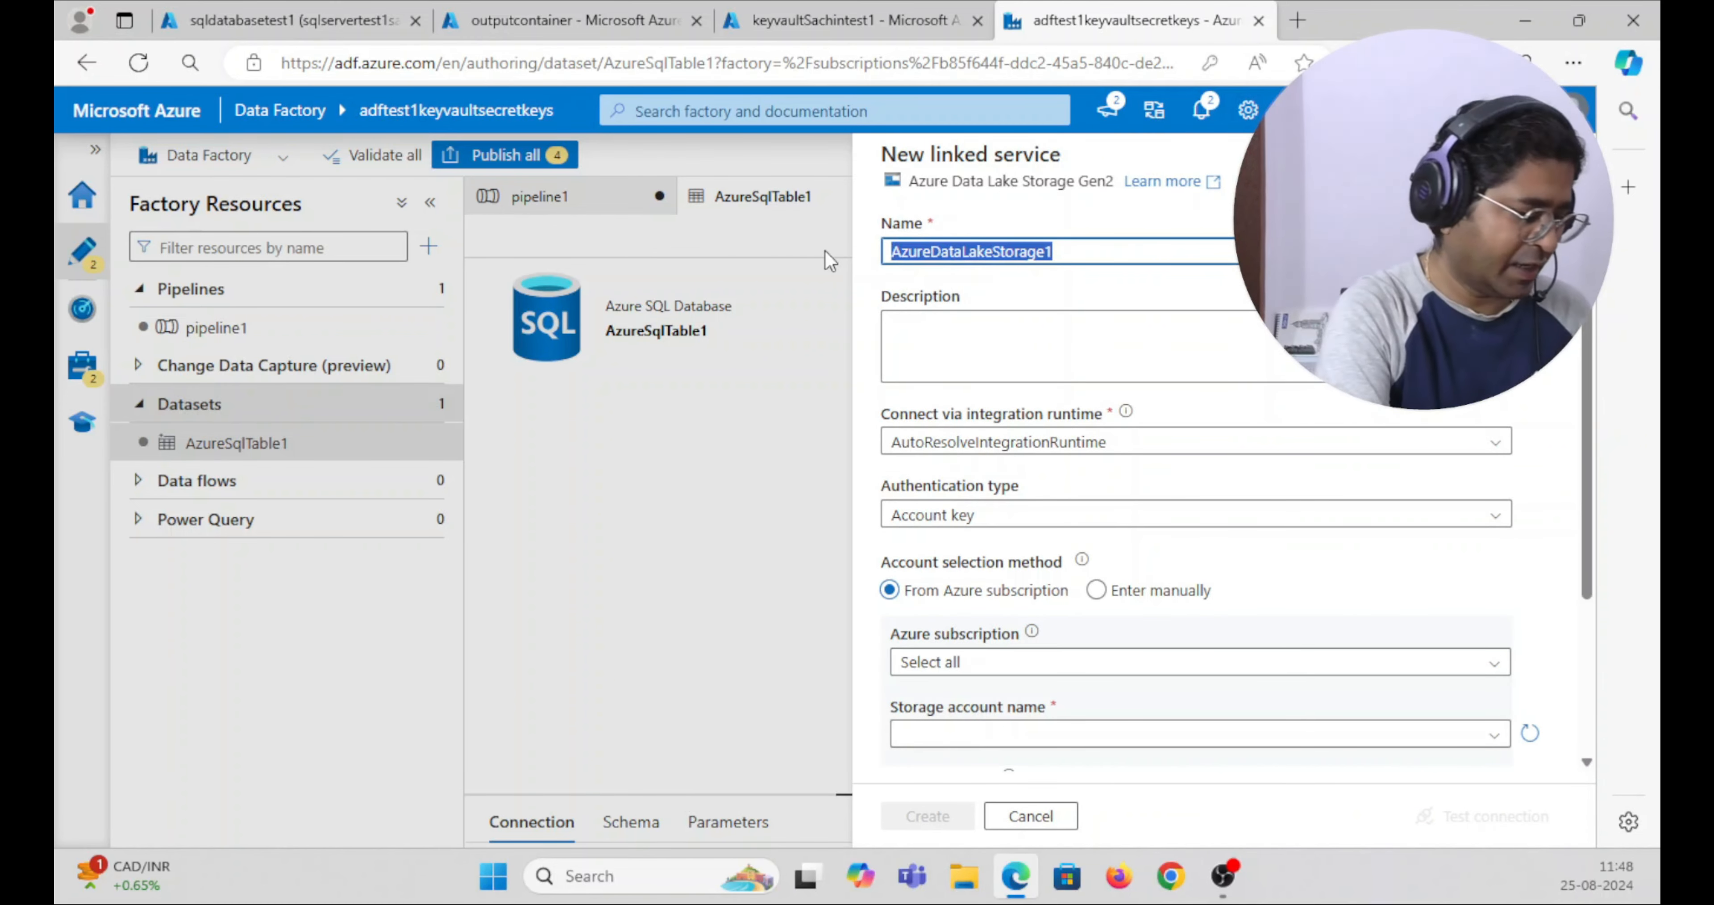
{"action": "type", "text": "ls_ad"}
{"action": "type", "text": "ls_geb"}
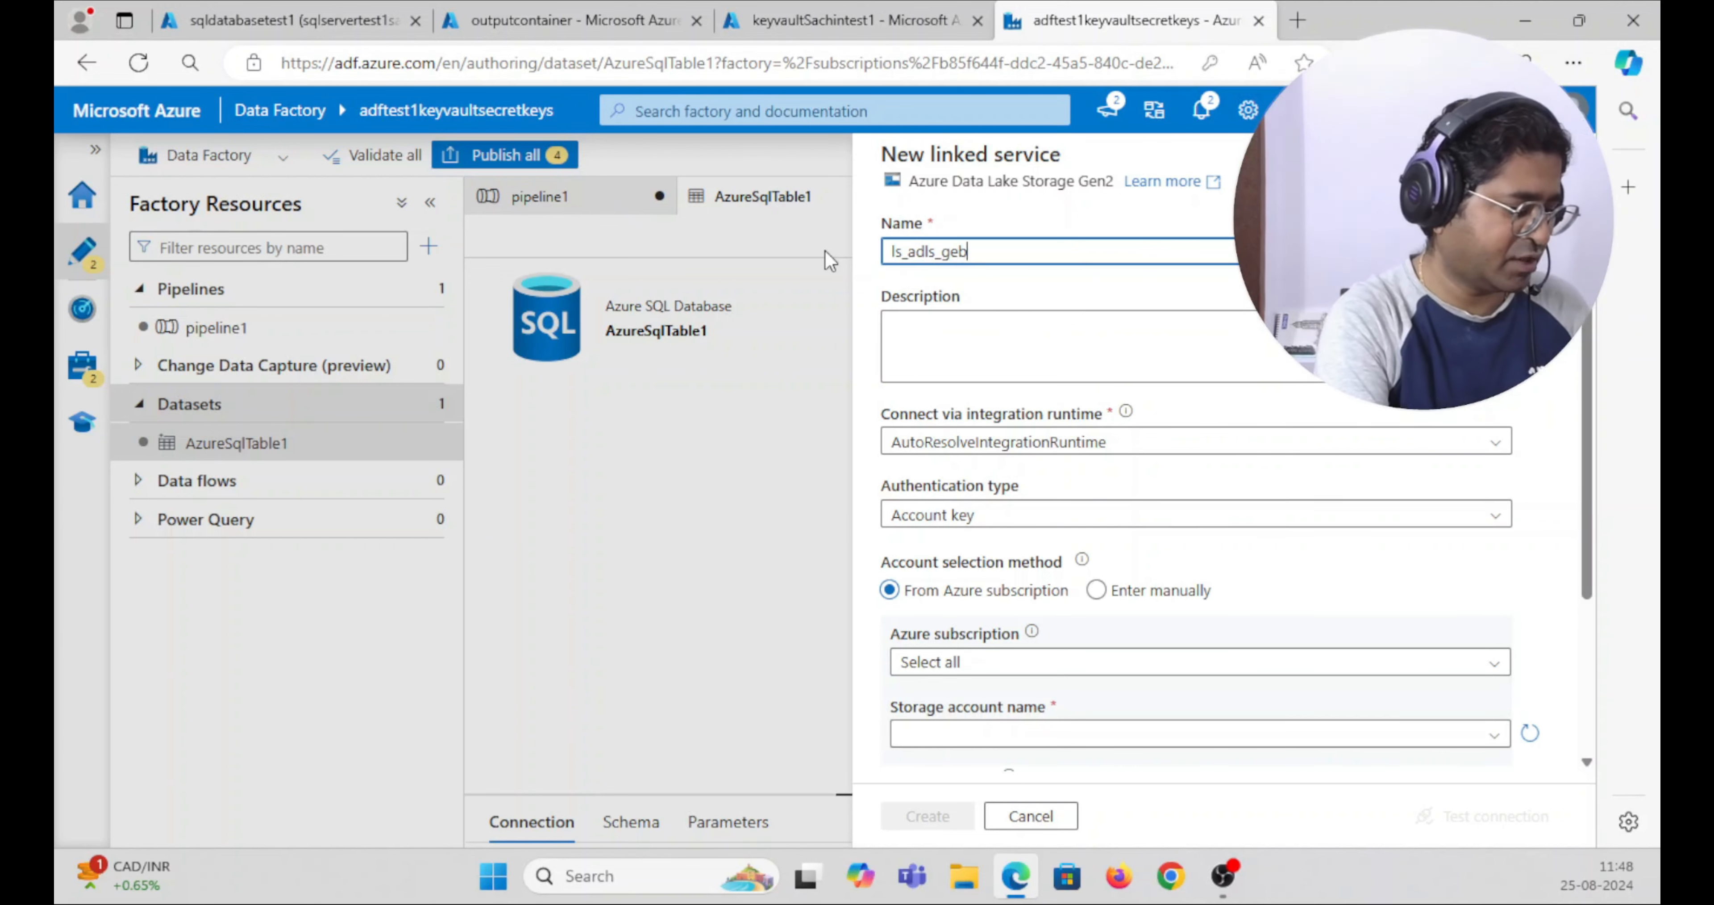
{"action": "key", "text": "BackSpace"}
{"action": "type", "text": "n2"}
- Select storage account storagetestsachintest1 in the Apr2024 Azure Paid subscription, test the connection and create the linked service
{"action": "scroll", "coordinate": [1026, 377], "scroll_direction": "down", "scroll_amount": 1}
{"action": "scroll", "coordinate": [1026, 377], "scroll_direction": "down", "scroll_amount": 4}
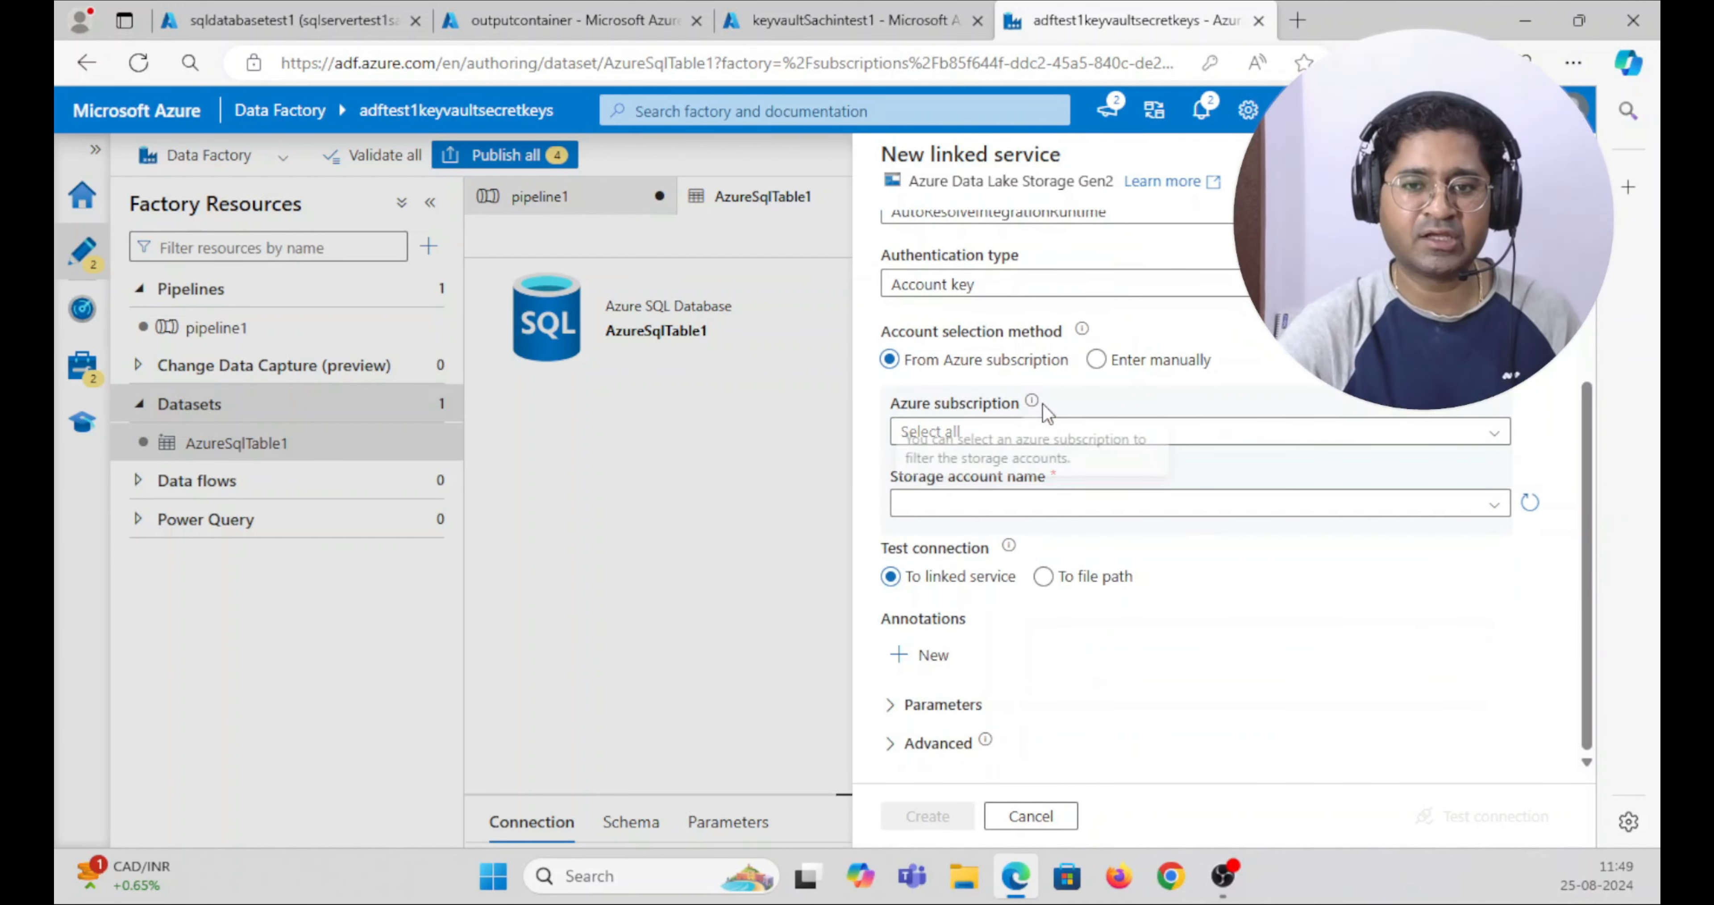
{"action": "left_click", "coordinate": [1006, 438]}
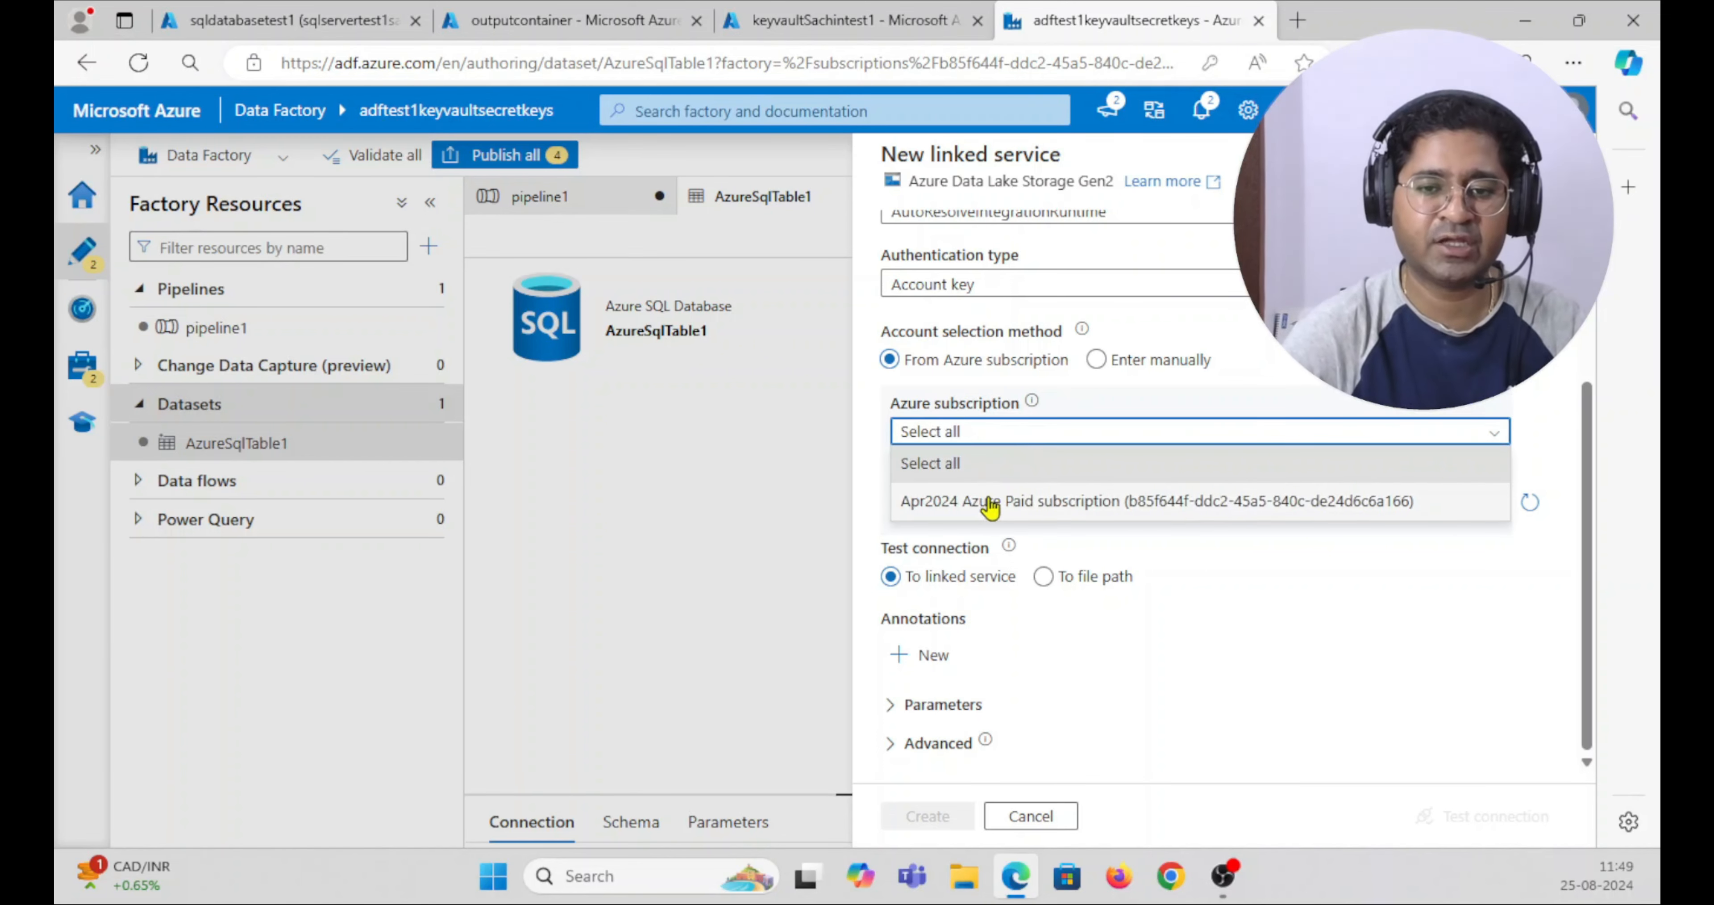
{"action": "left_click", "coordinate": [986, 506]}
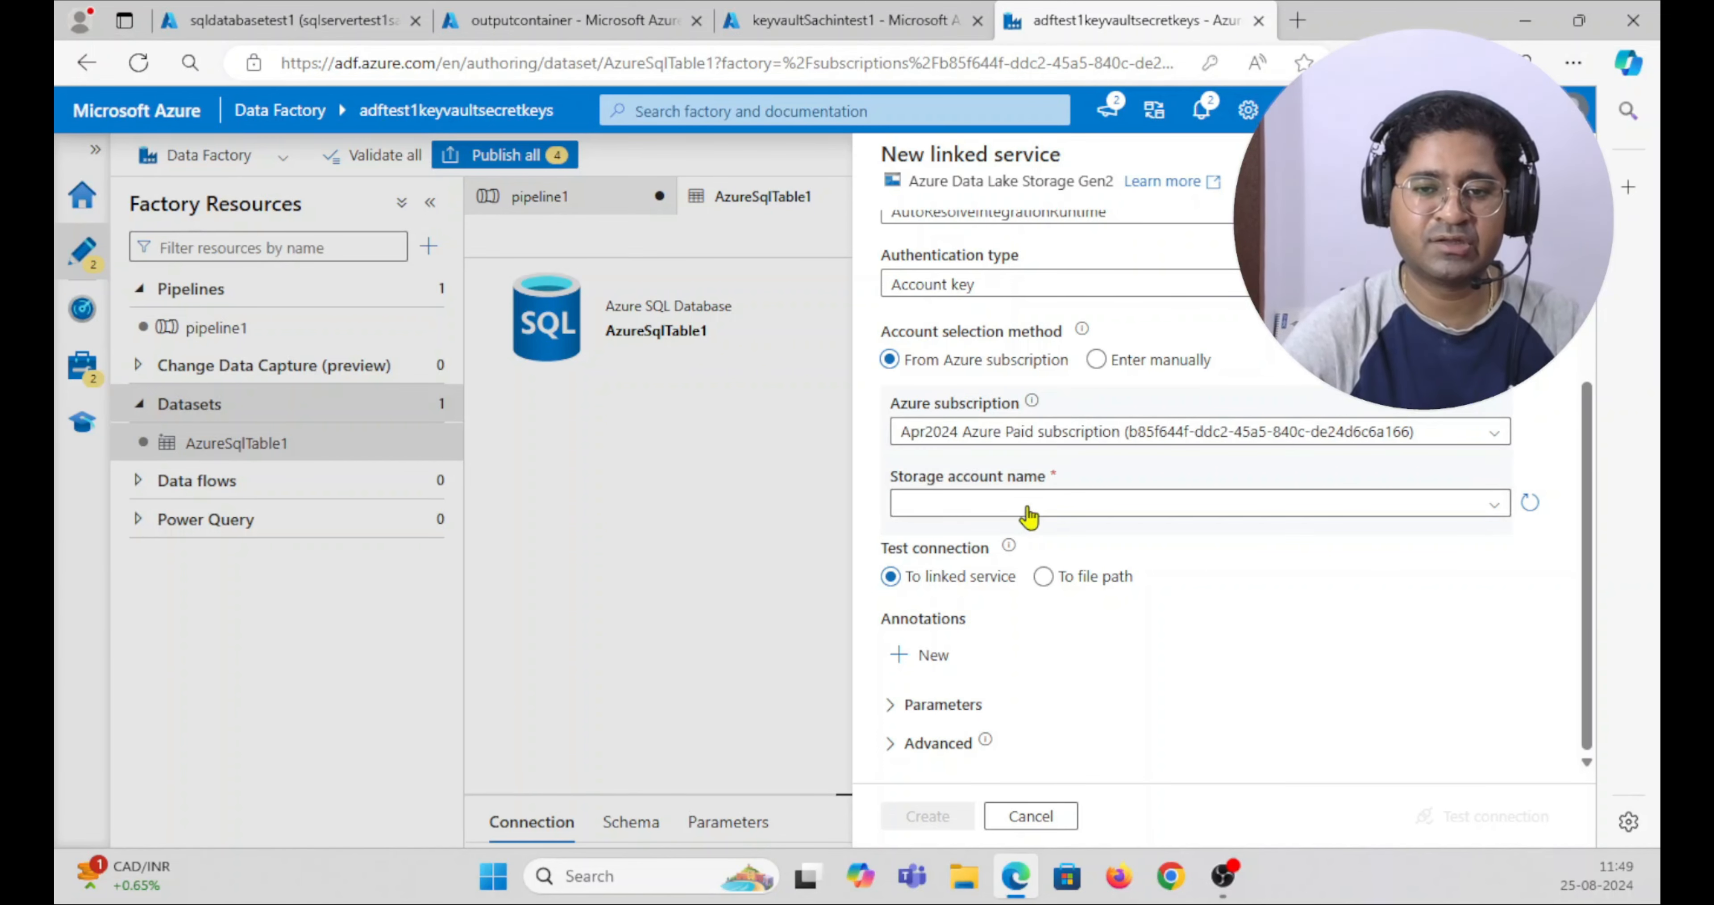
{"action": "left_click", "coordinate": [1071, 502]}
{"action": "left_click", "coordinate": [991, 539]}
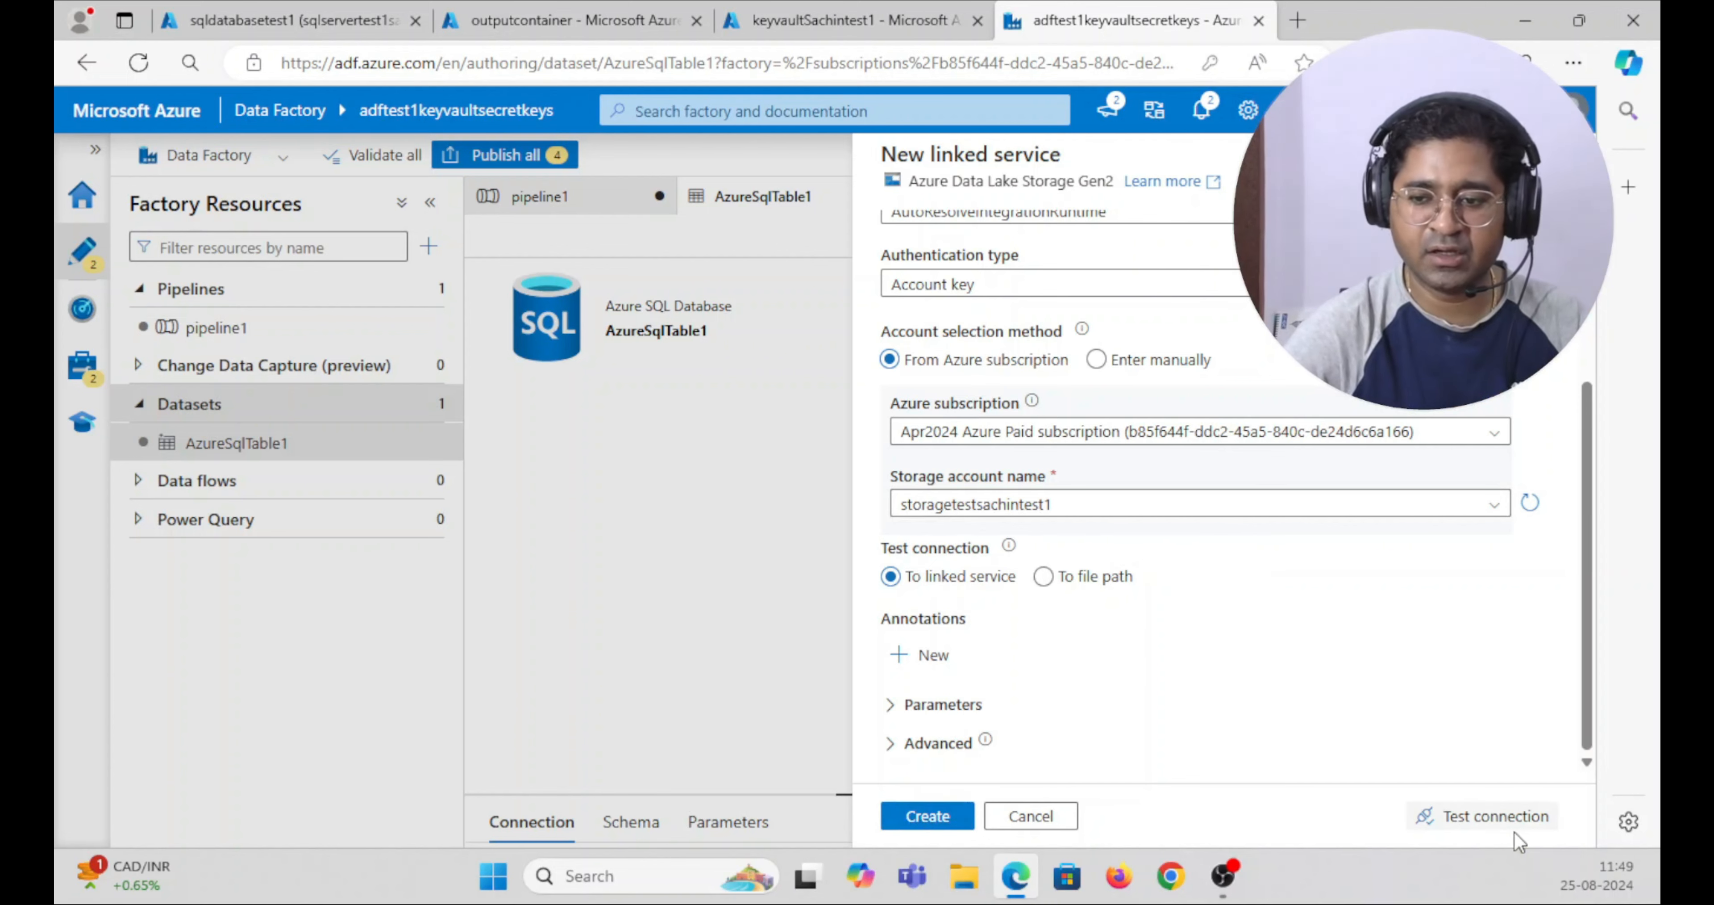
{"action": "left_click", "coordinate": [1484, 816]}
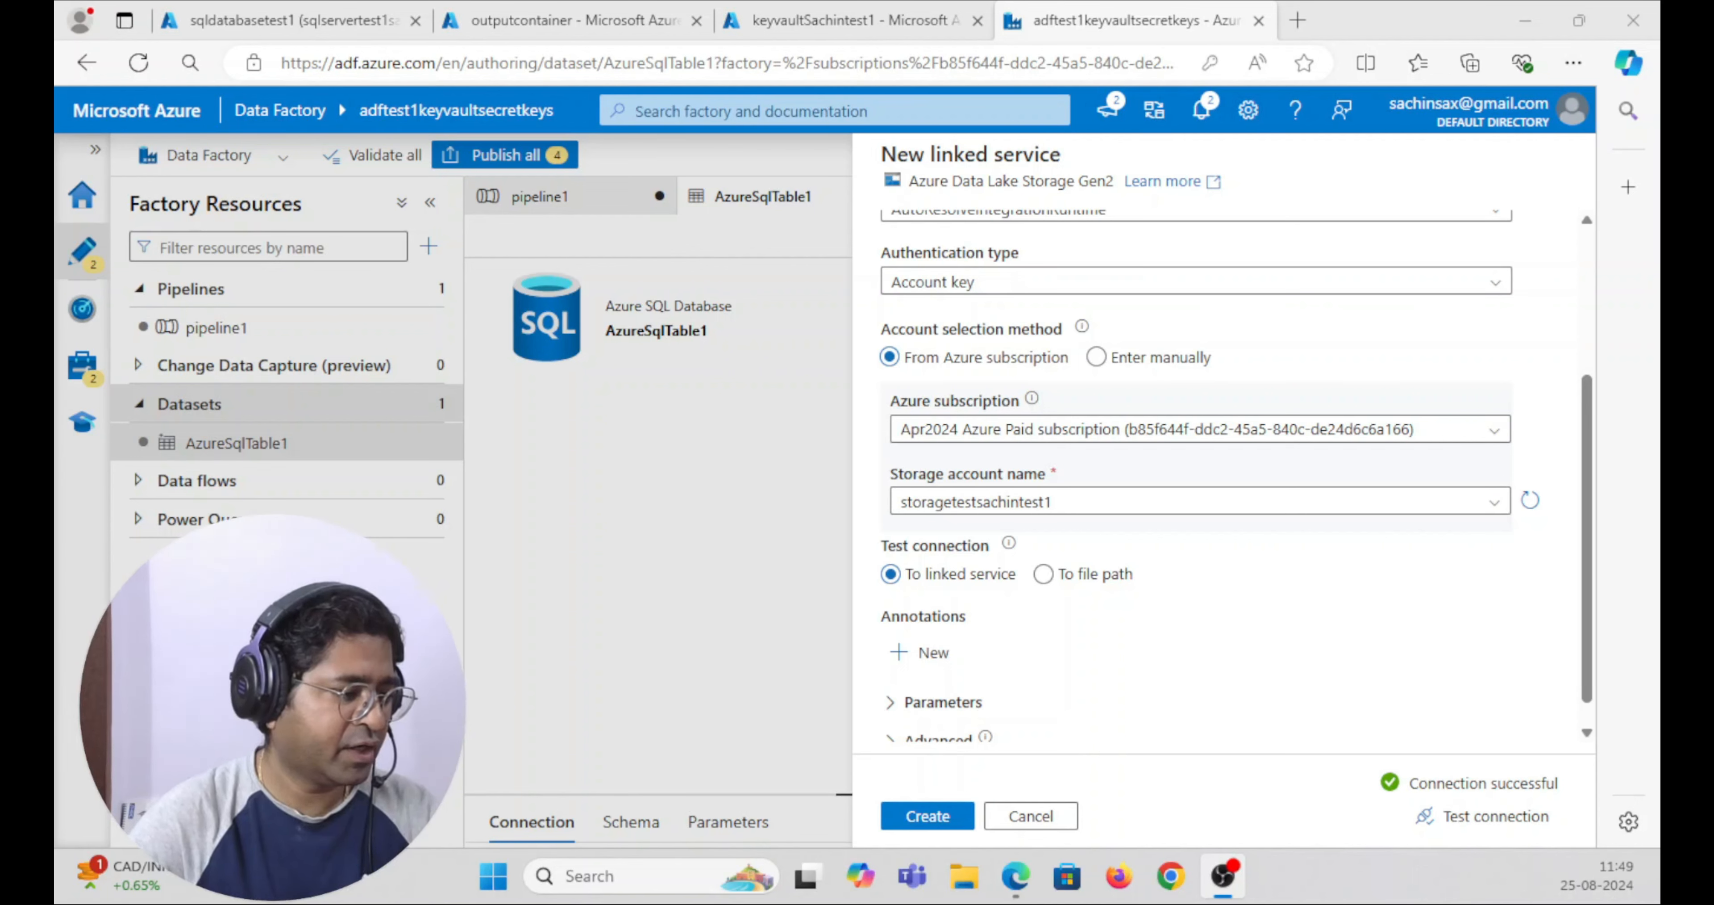
{"action": "left_click", "coordinate": [928, 816]}
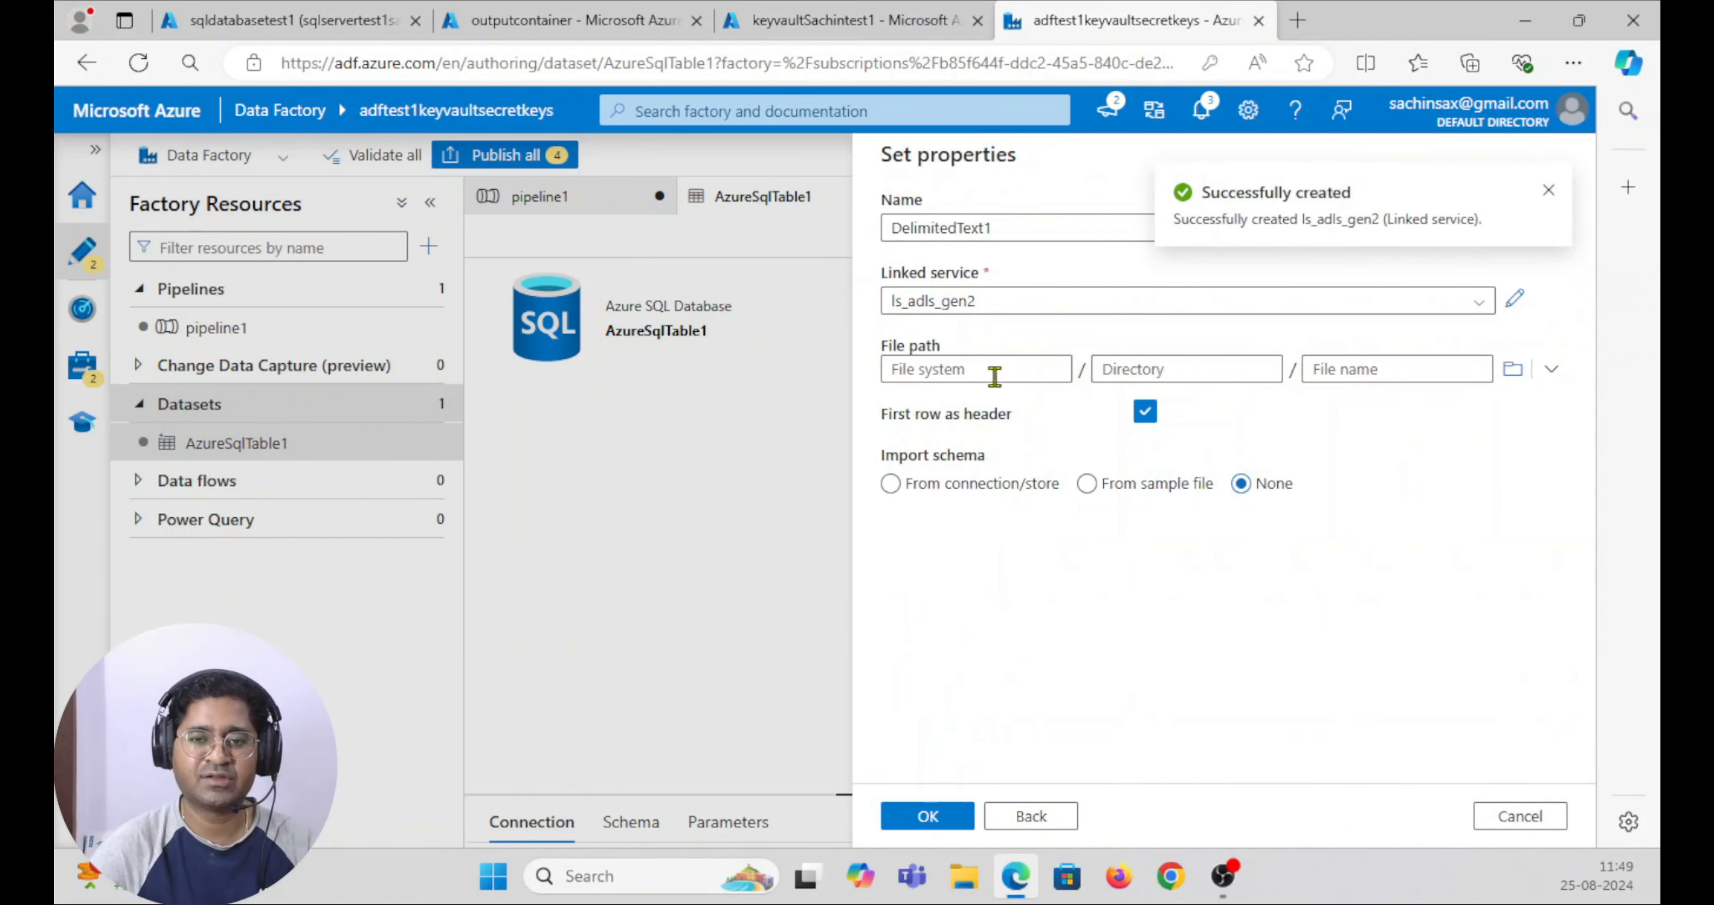
- Set the dataset's file path to outputcontainer/outputdirectory, set Import schema to None and create the dataset
{"action": "left_click", "coordinate": [1511, 369]}
{"action": "left_click", "coordinate": [943, 283]}
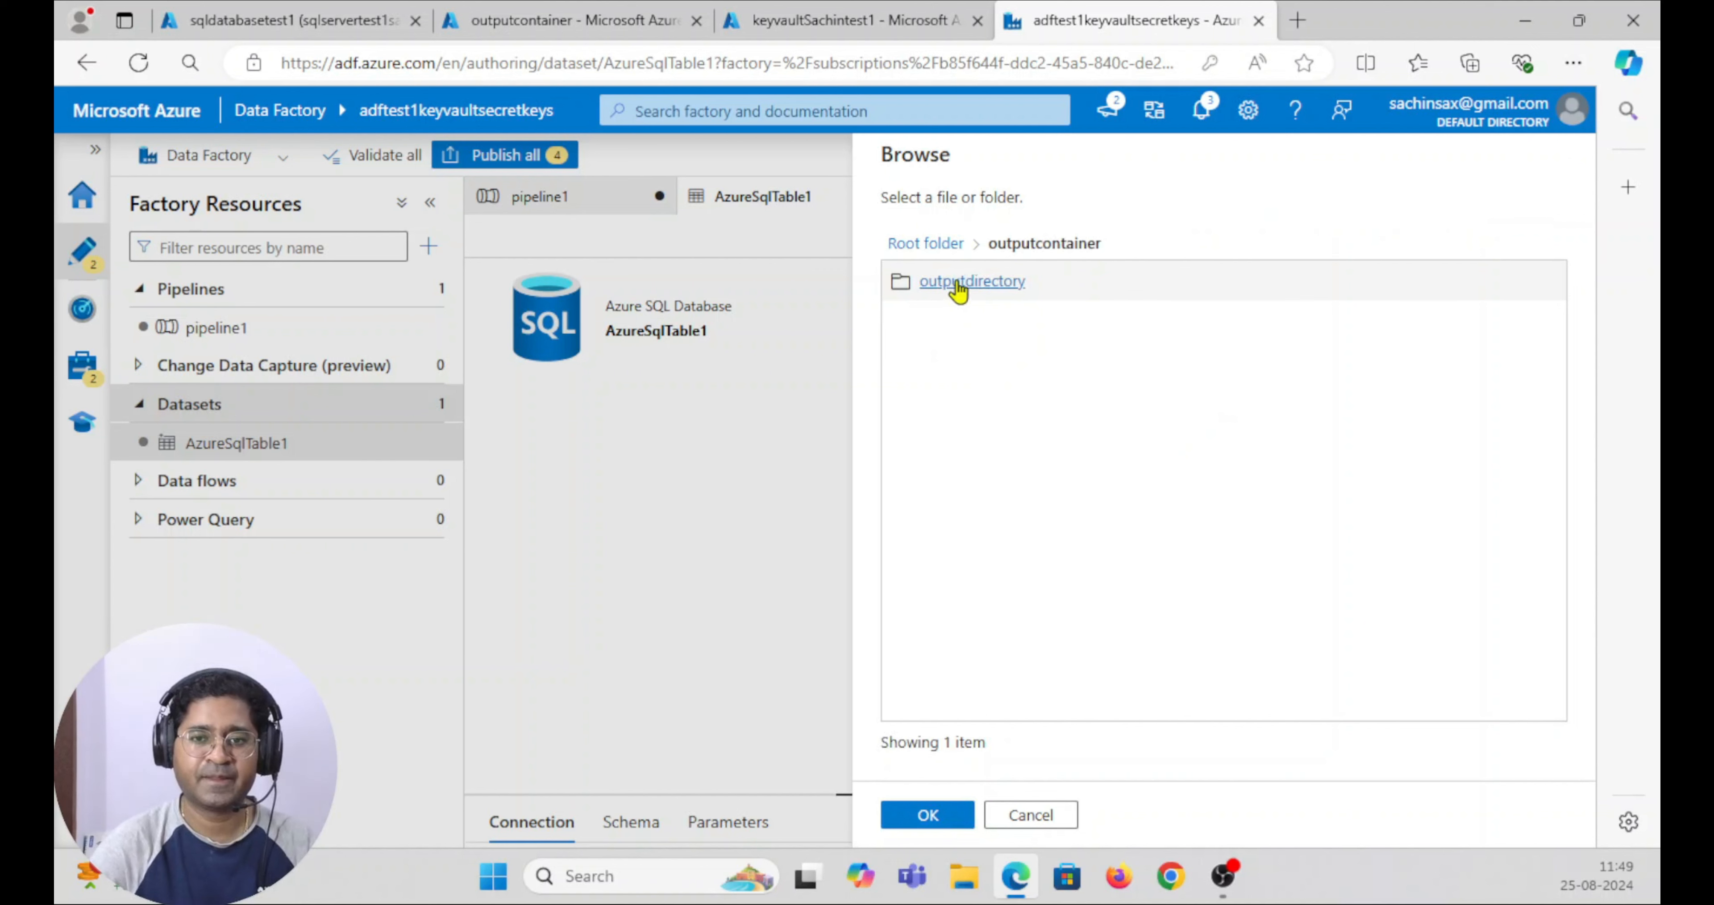
{"action": "left_click", "coordinate": [958, 285]}
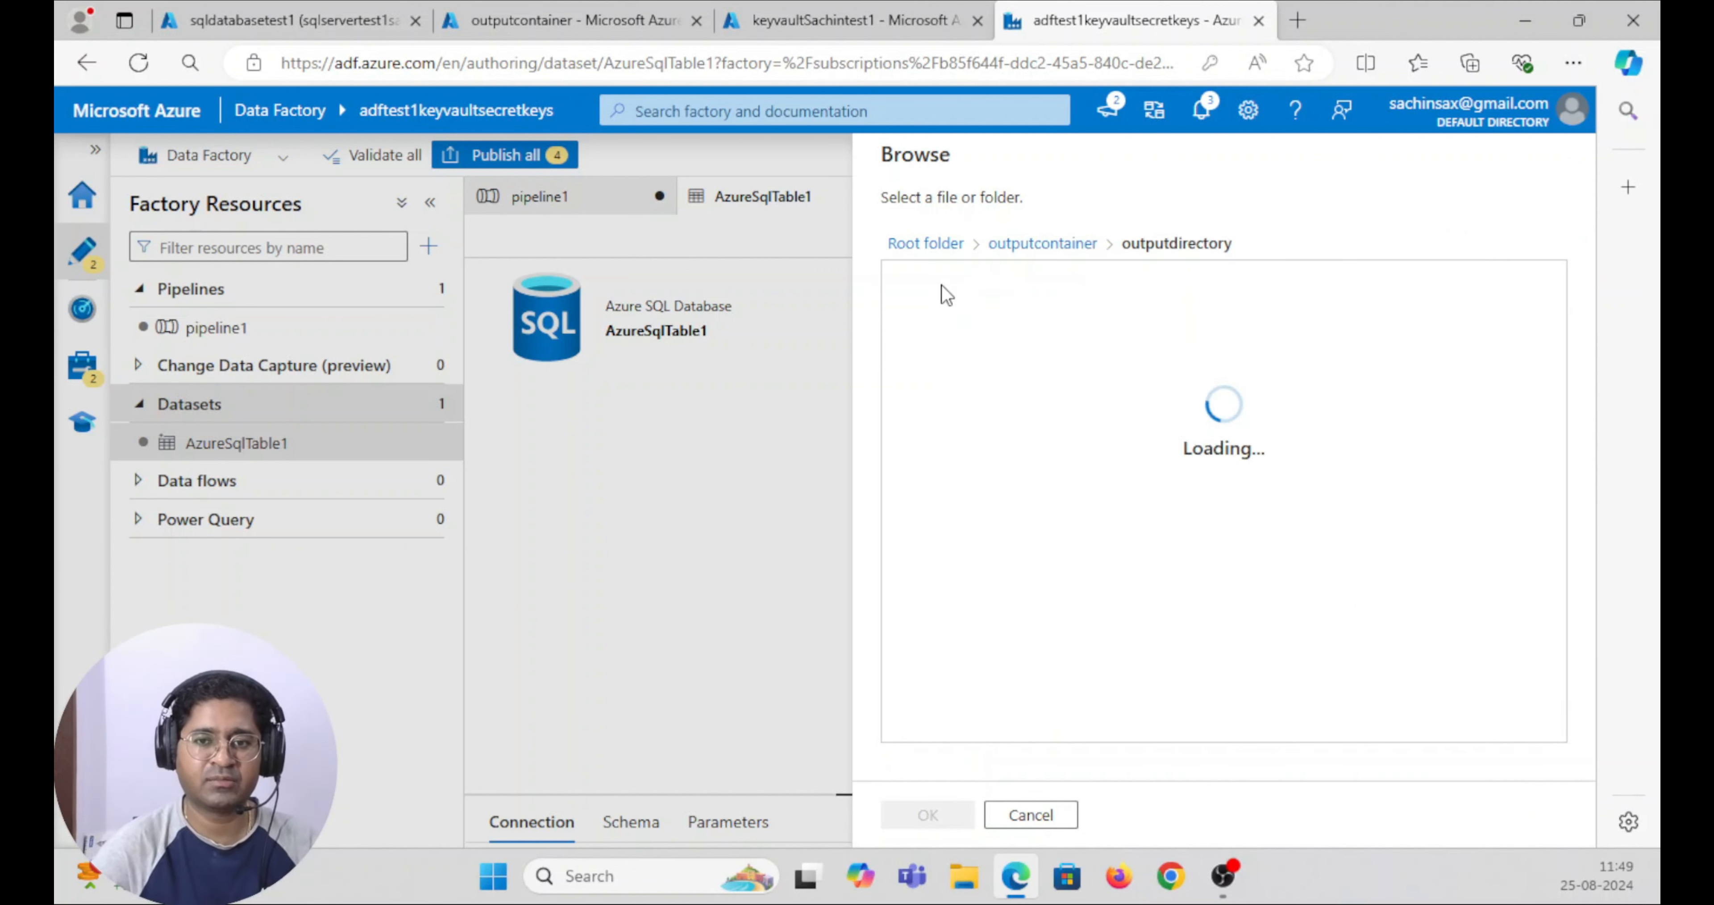
{"action": "left_click", "coordinate": [930, 817]}
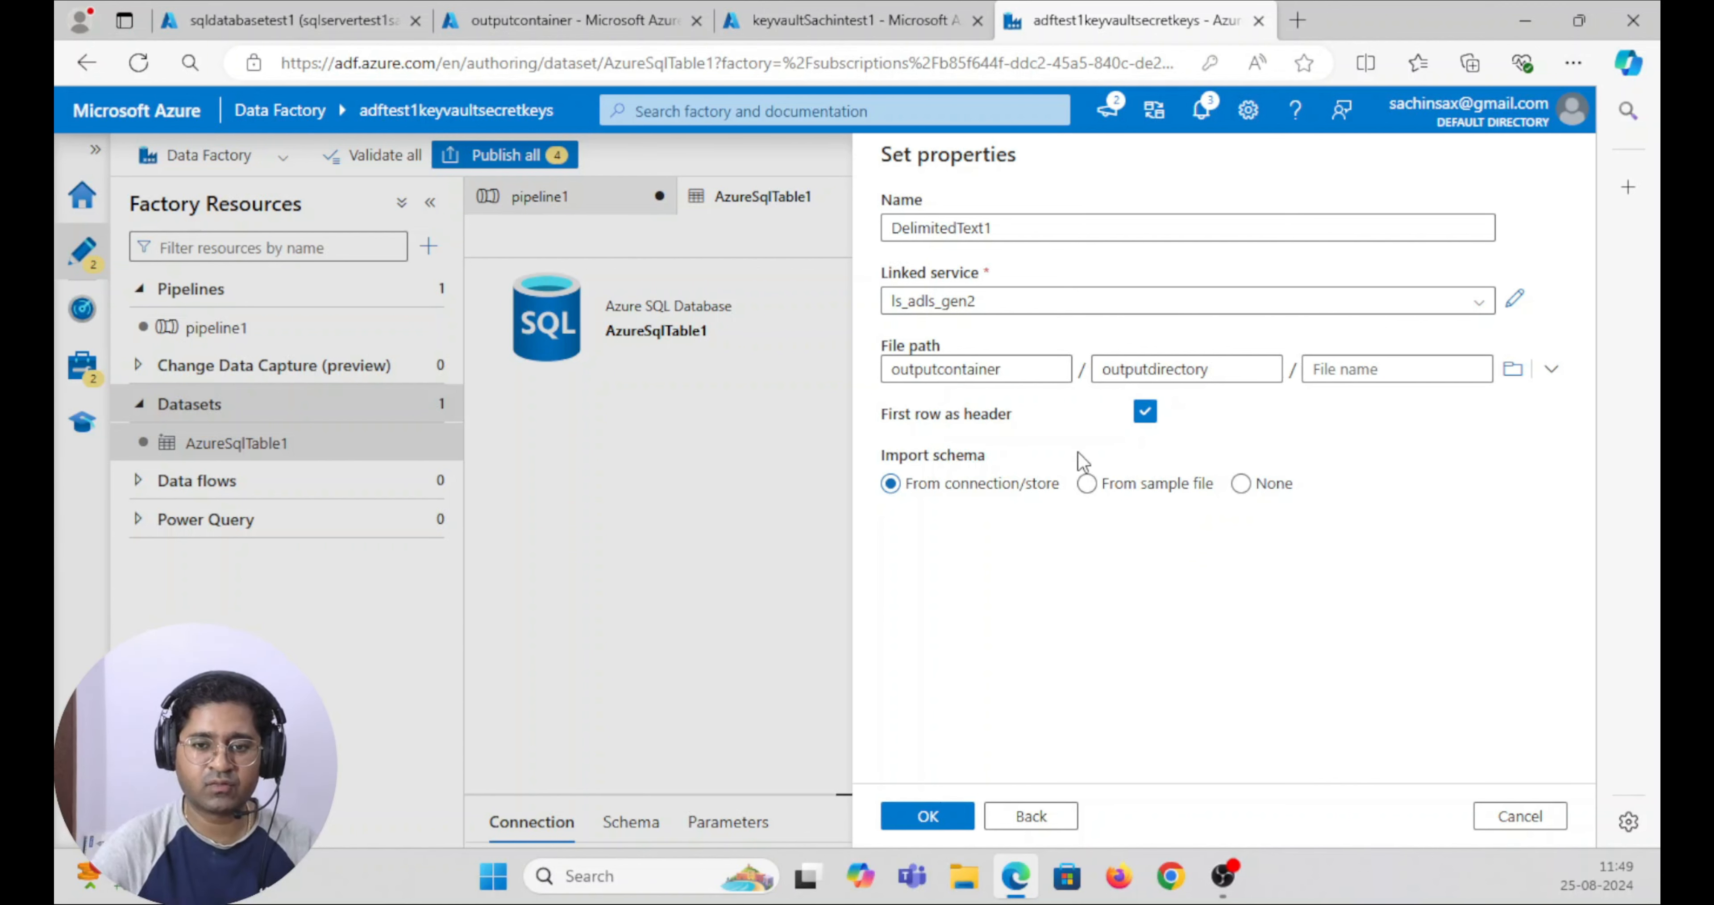
{"action": "left_click", "coordinate": [1242, 485]}
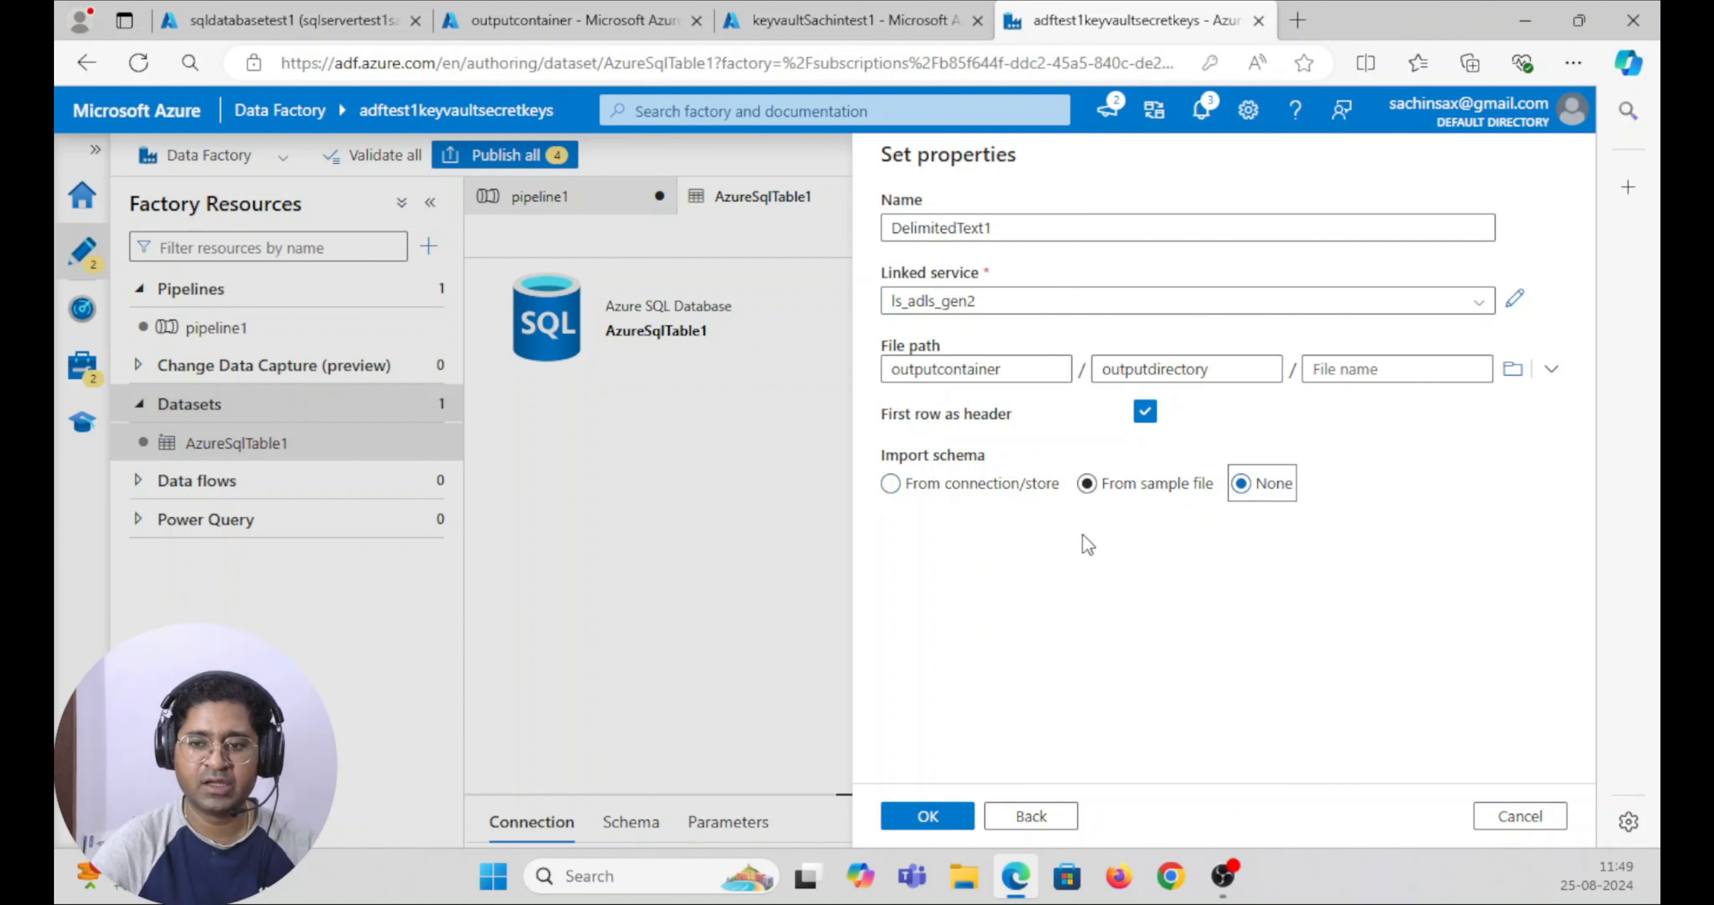
{"action": "left_click", "coordinate": [909, 822]}
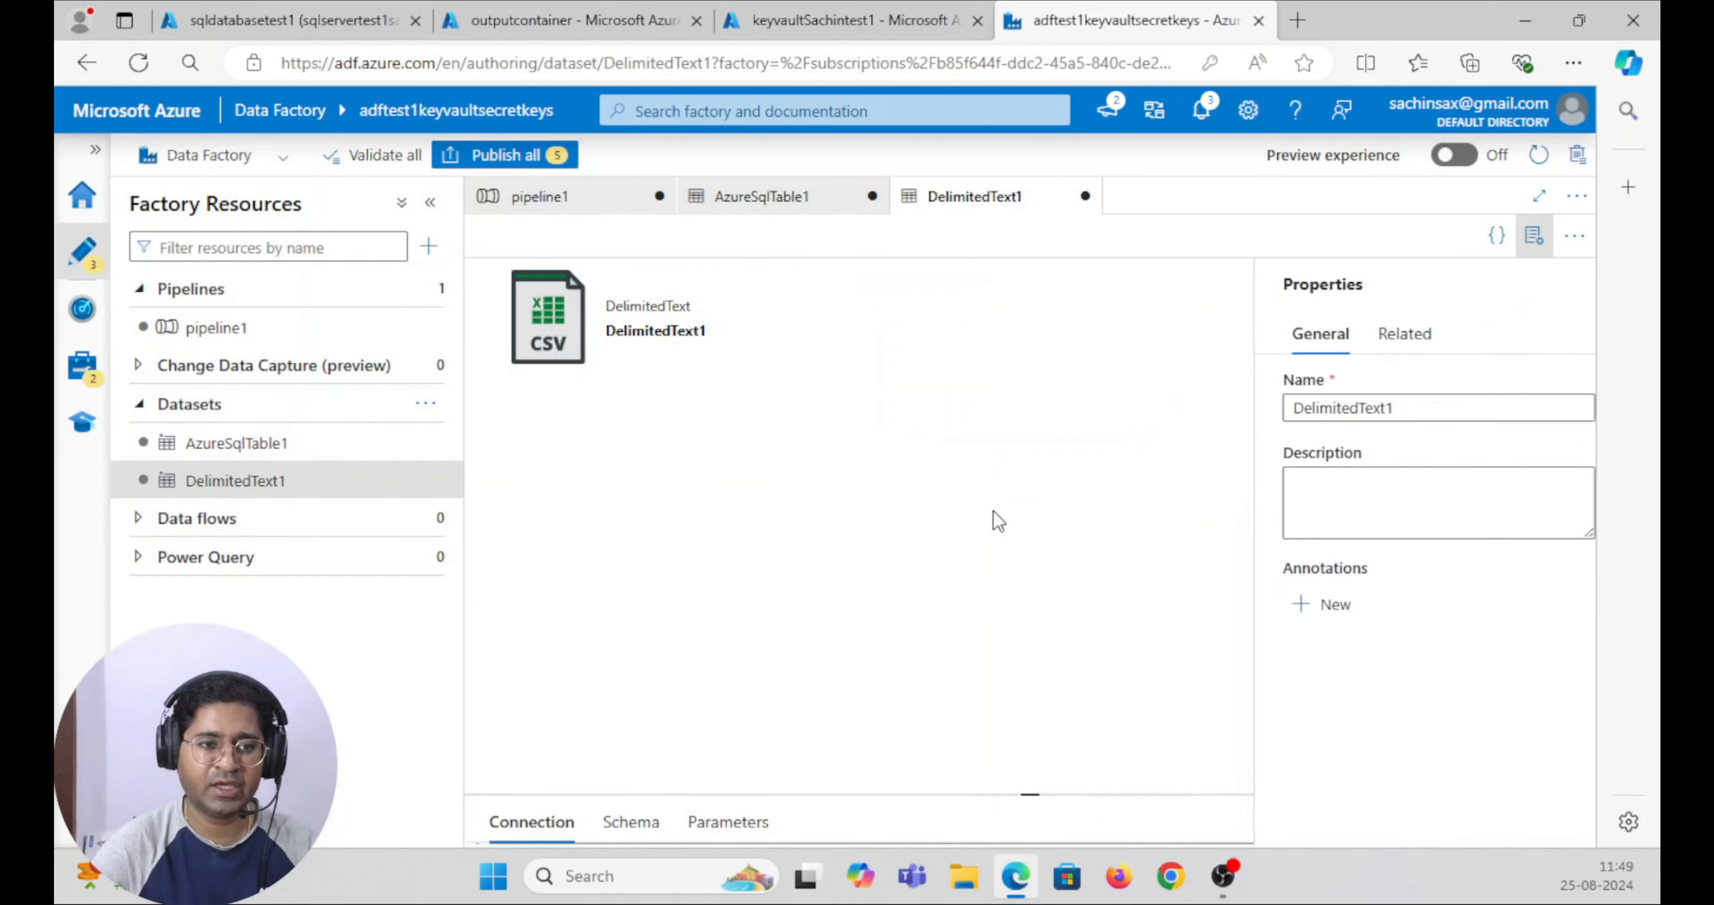
- View pipeline1 and the AzureSqlTable1 dataset, and return to pipeline1
{"action": "left_click", "coordinate": [214, 328]}
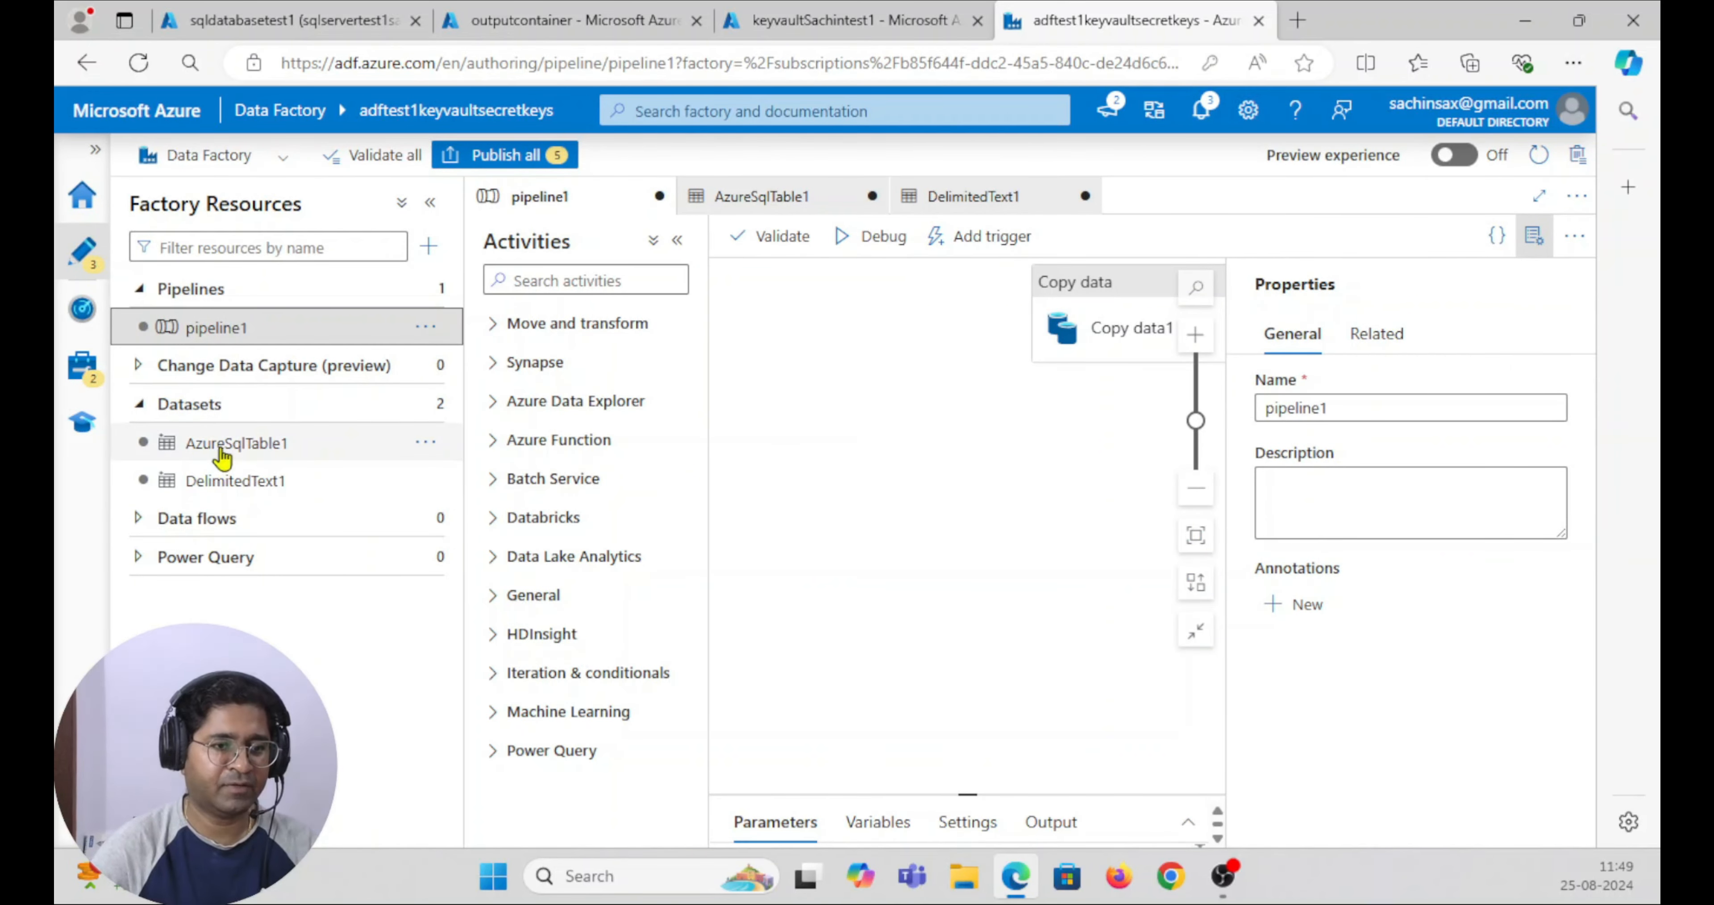
{"action": "left_click", "coordinate": [226, 444]}
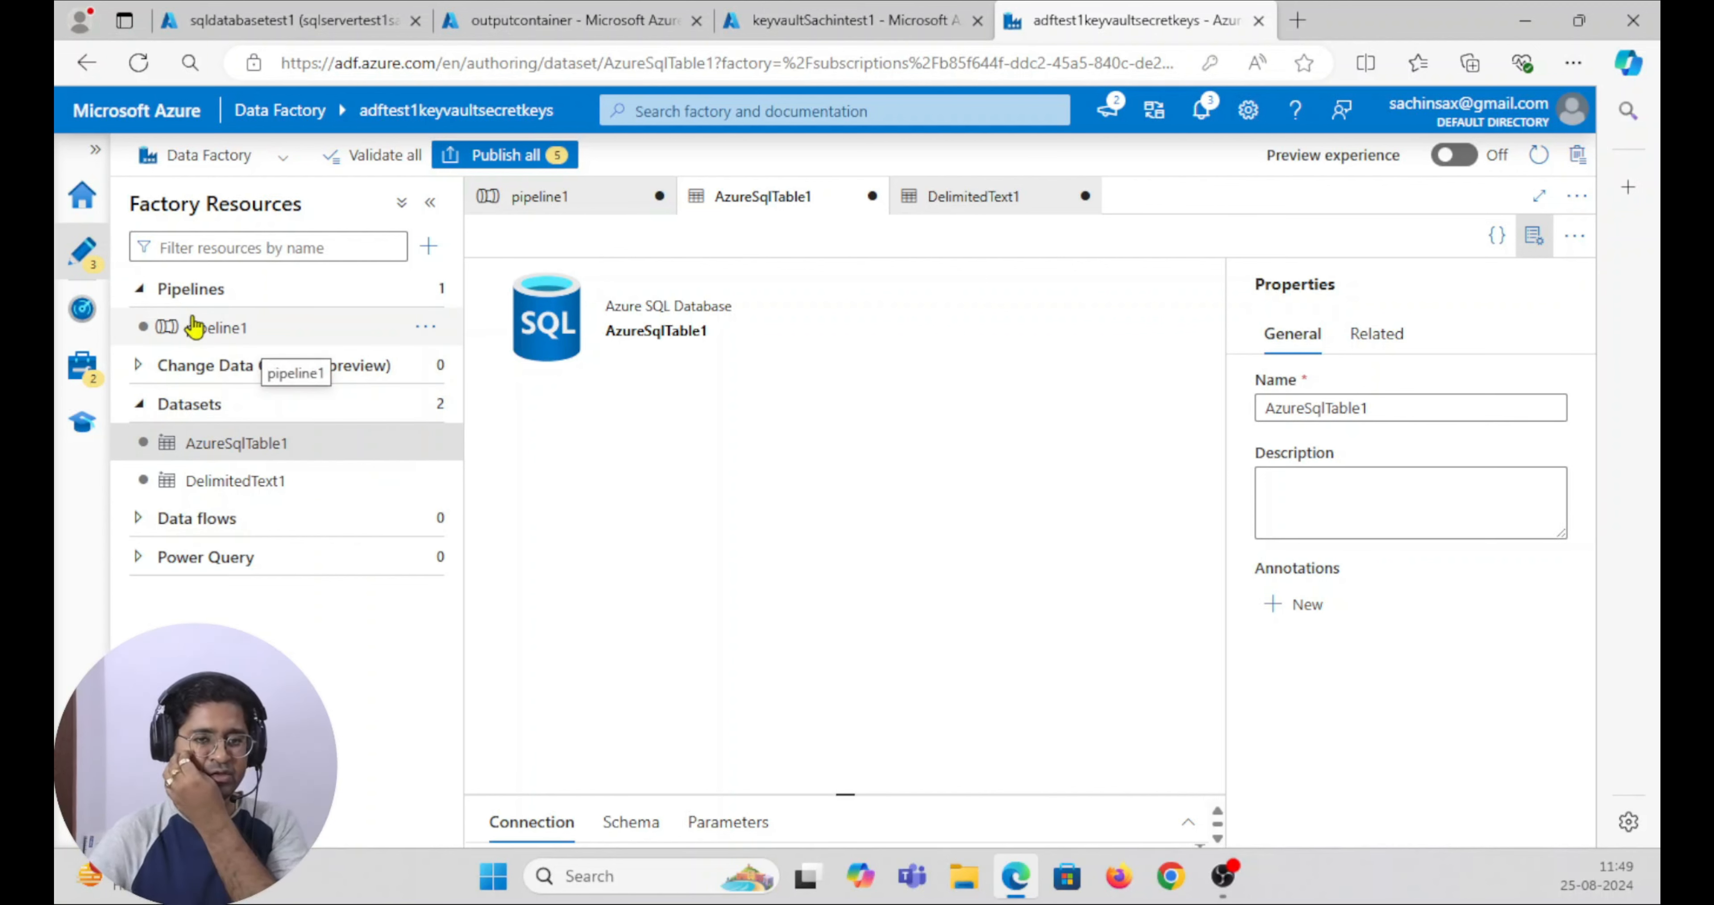
{"action": "left_click", "coordinate": [194, 326]}
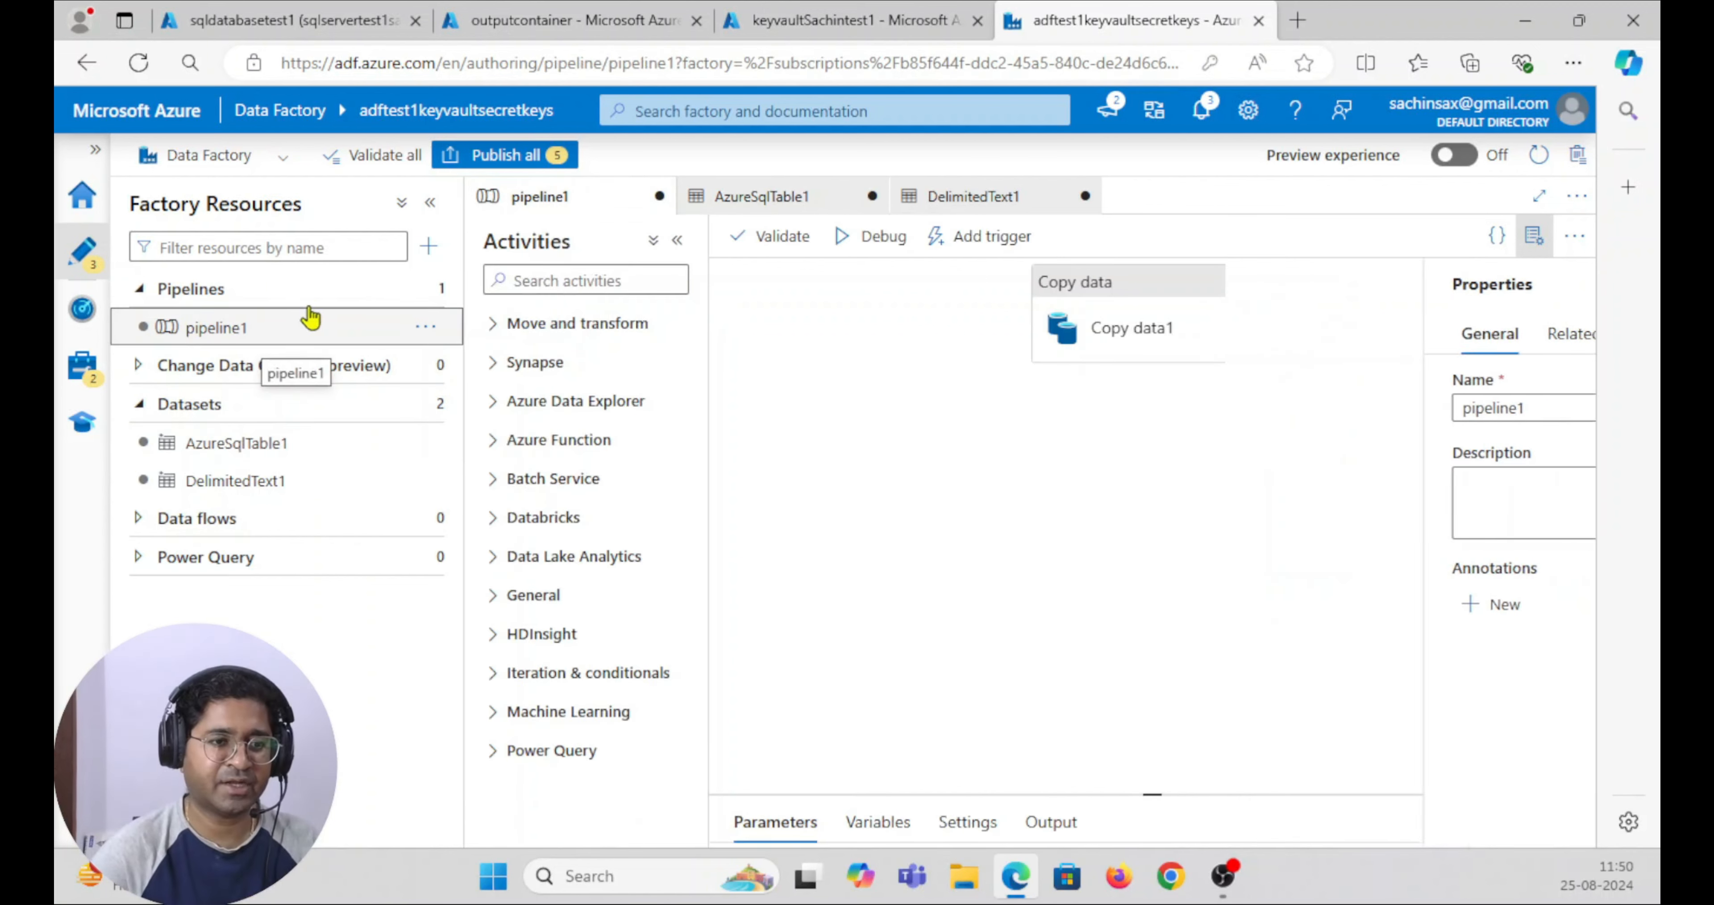
- Set the source dataset of the Copy data1 activity to AzureSqlTable1
{"action": "left_click", "coordinate": [1092, 360]}
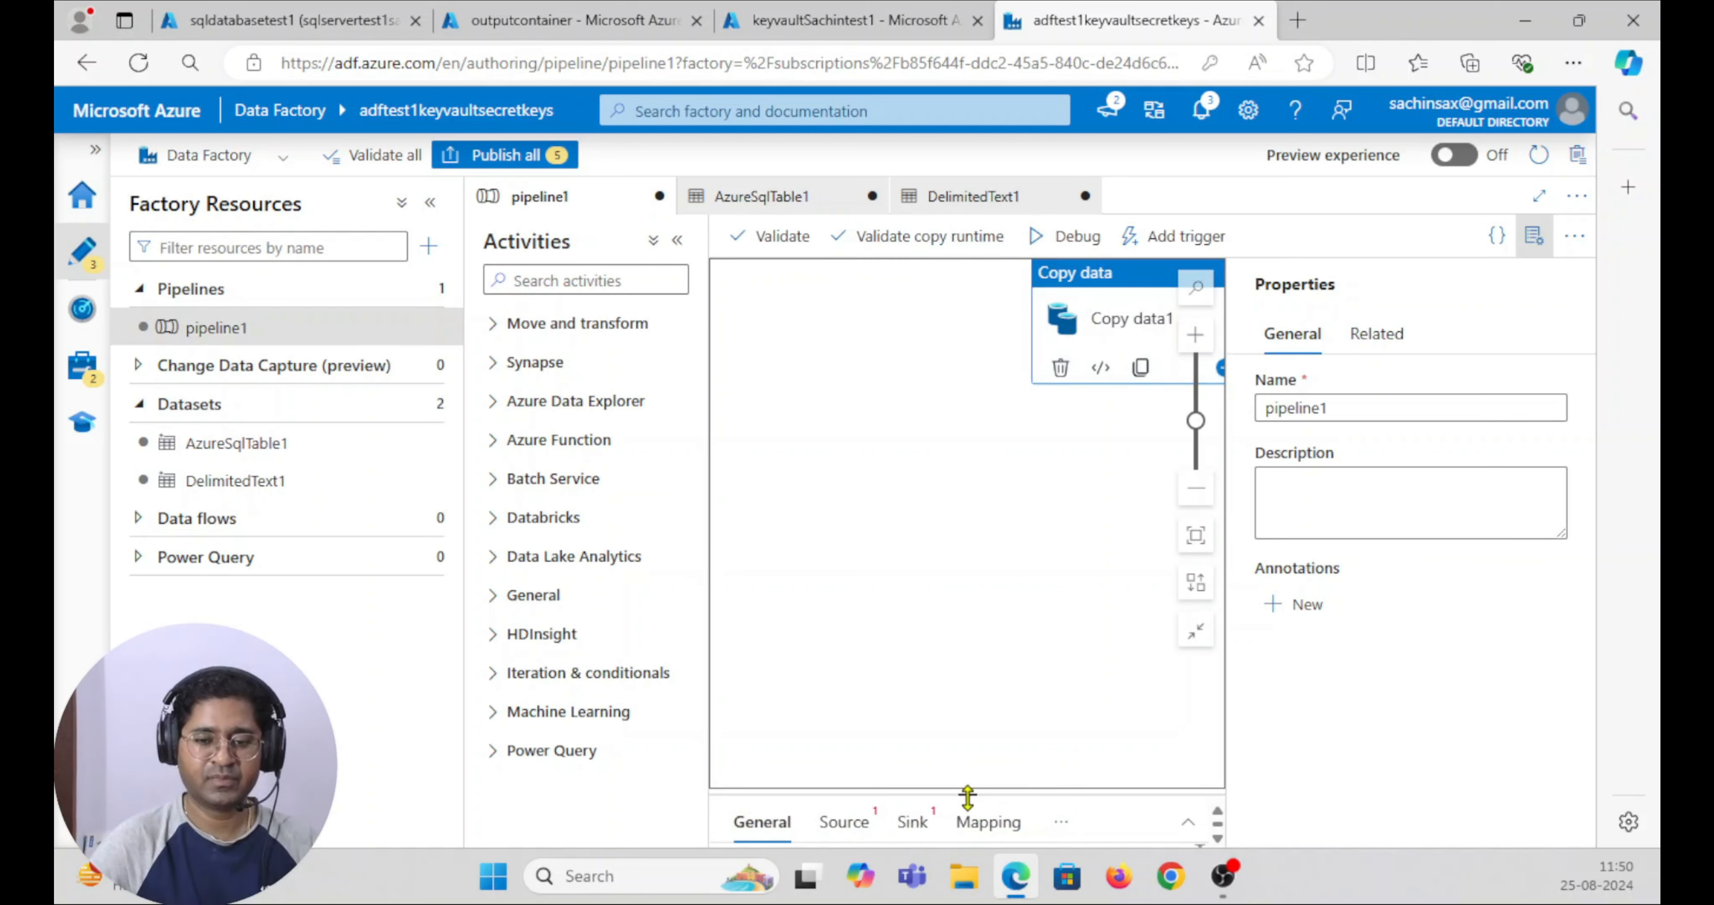
{"action": "left_click_drag", "start_coordinate": [968, 797], "coordinate": [966, 564]}
{"action": "left_click", "coordinate": [1534, 235]}
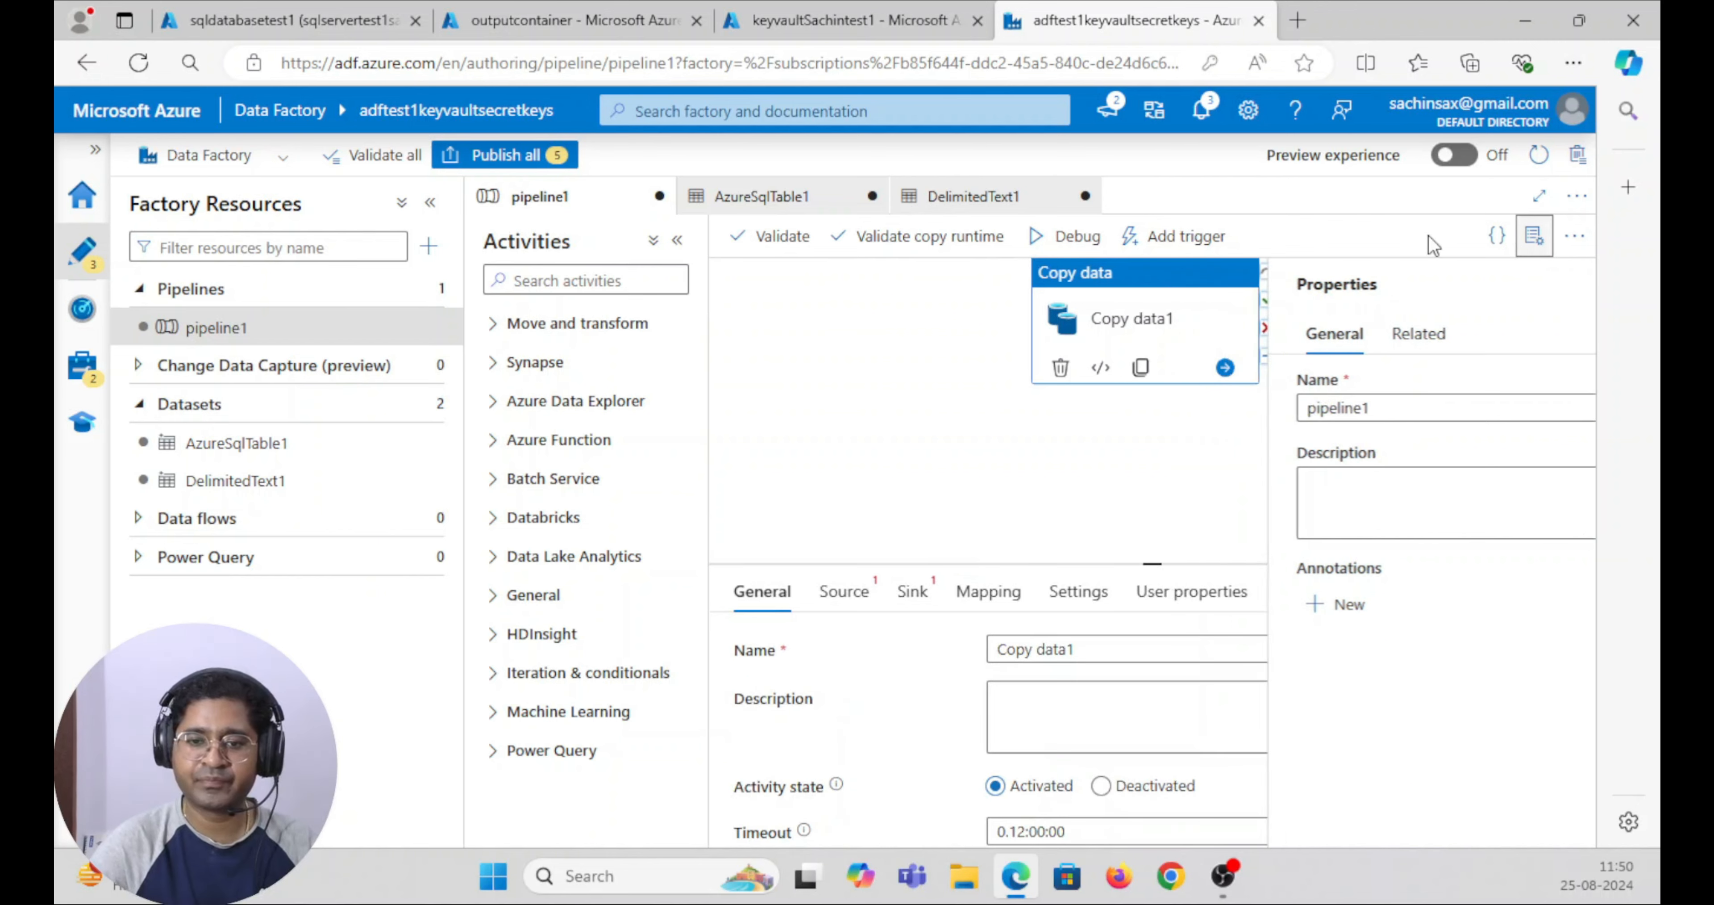
{"action": "left_click", "coordinate": [843, 592]}
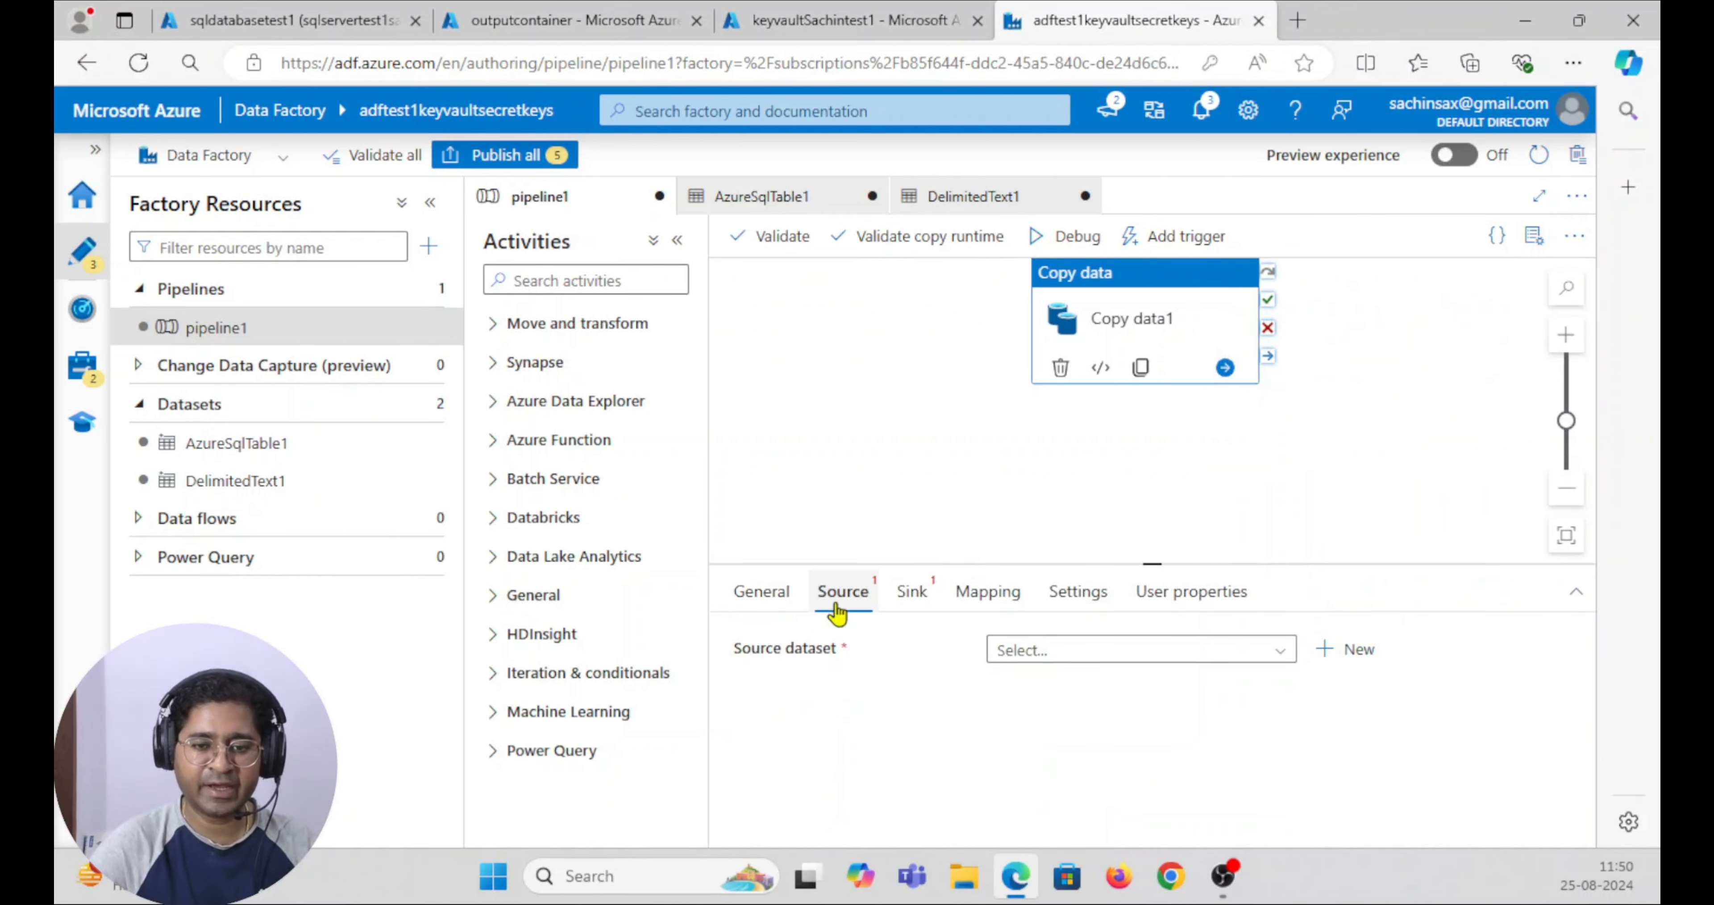
{"action": "left_click", "coordinate": [1042, 667]}
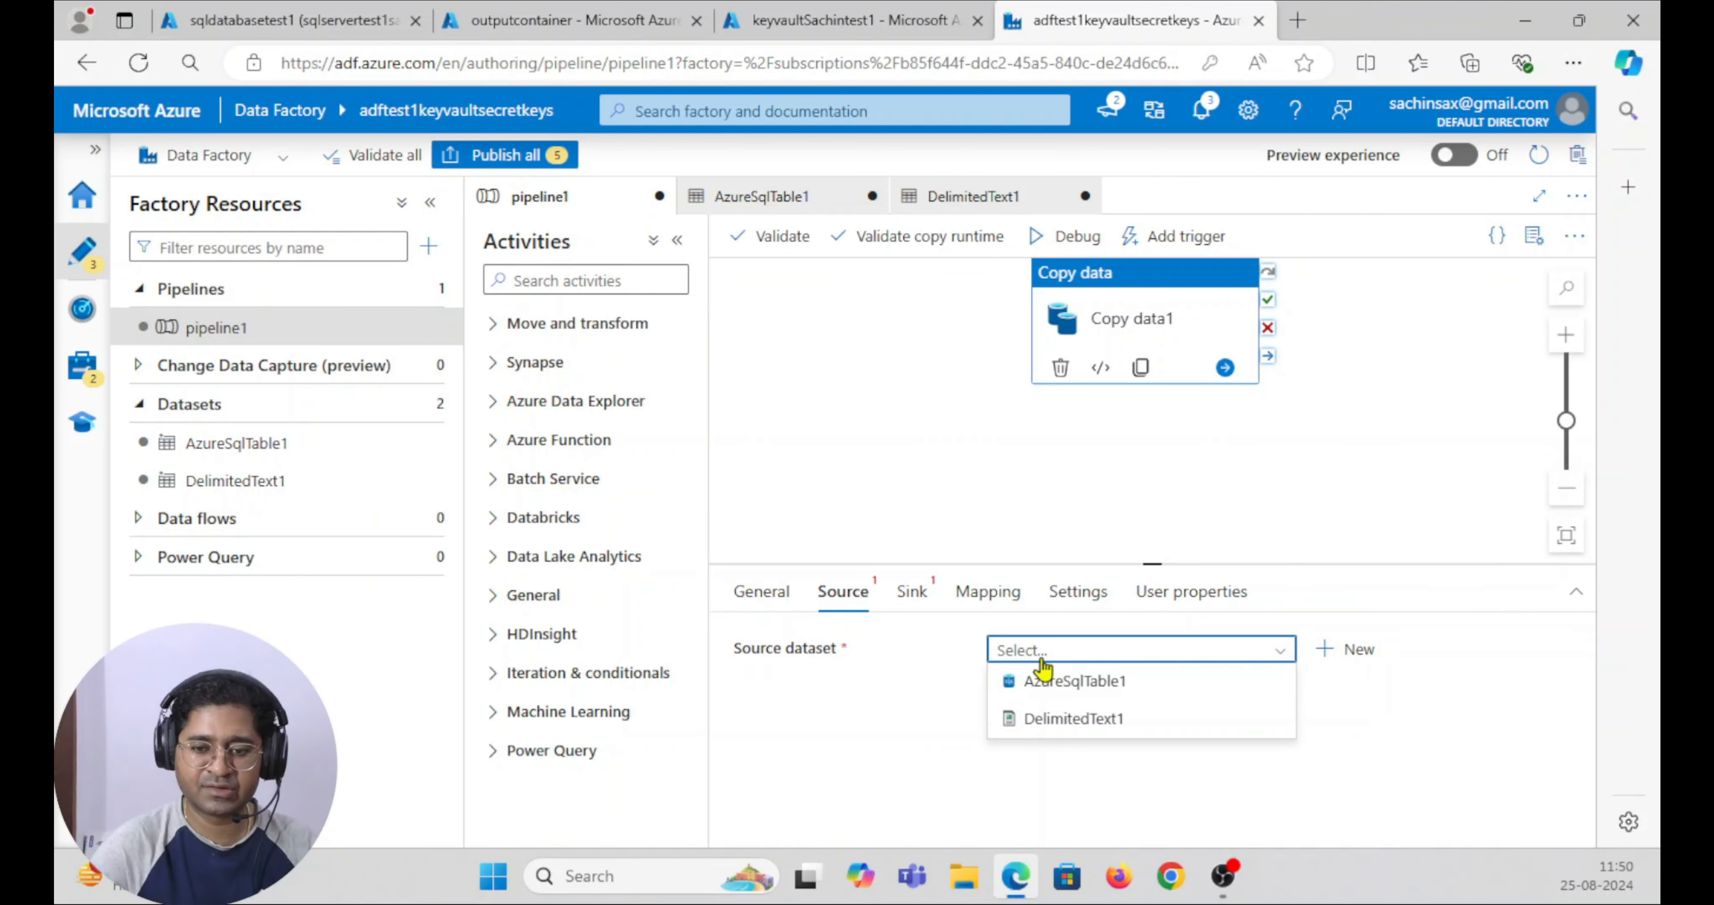
{"action": "left_click", "coordinate": [1097, 685]}
- Preview the SalesLT.Address data of the source dataset, including its last columns and further rows, and close the preview
{"action": "left_click", "coordinate": [961, 702]}
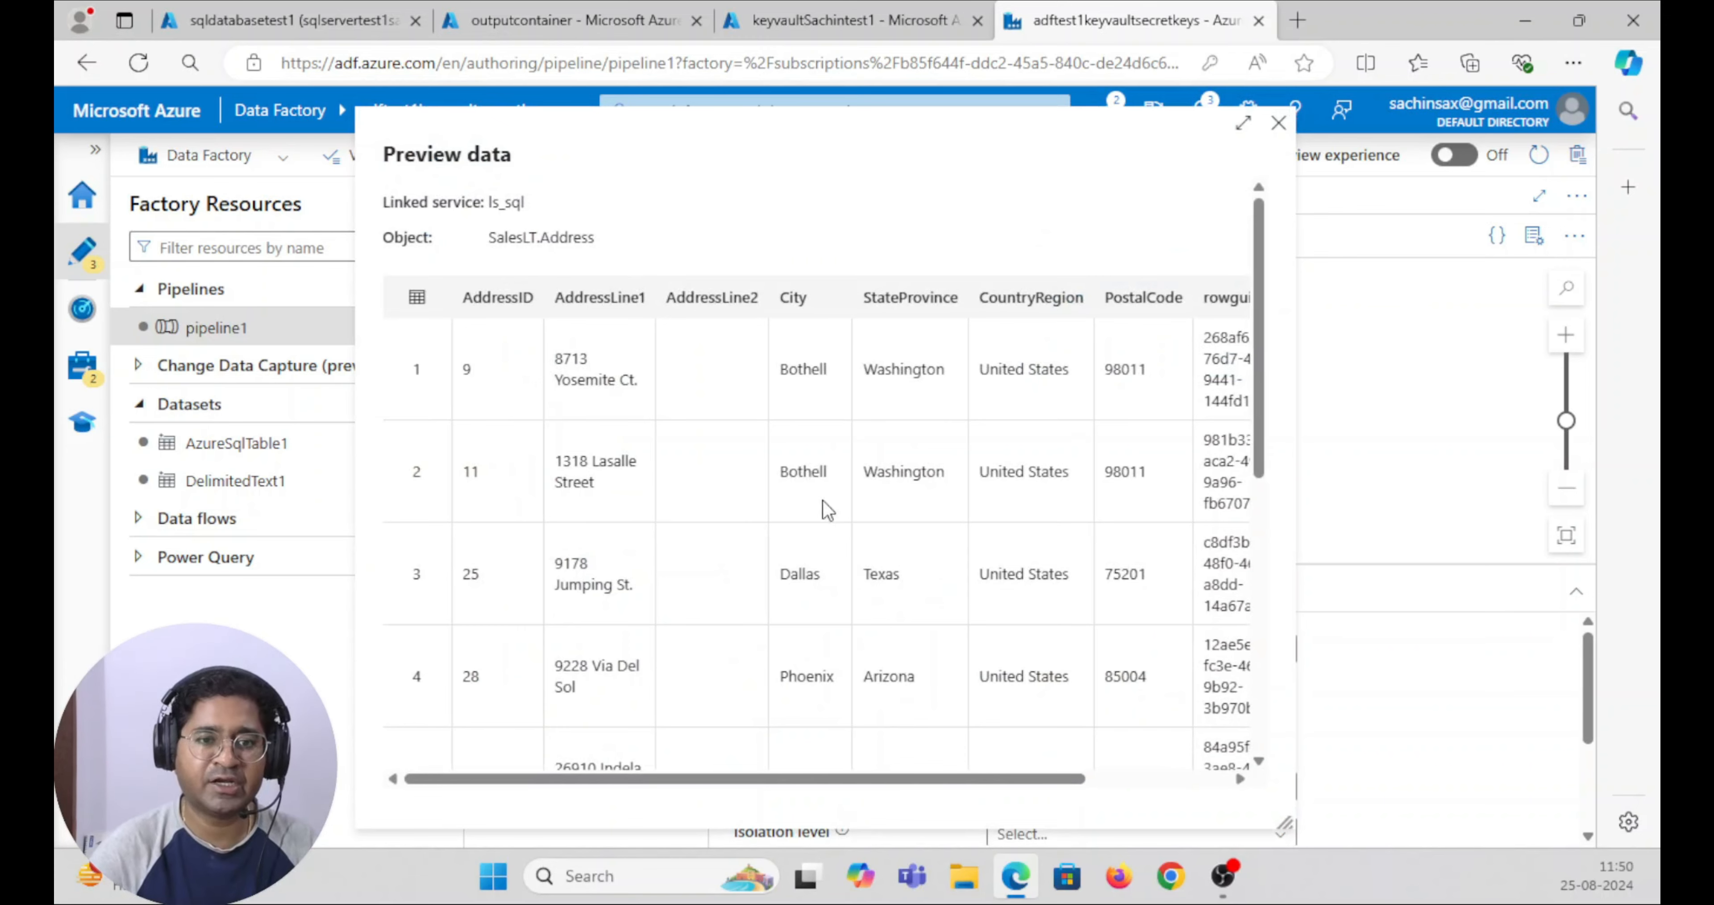
{"action": "left_click_drag", "start_coordinate": [919, 783], "coordinate": [1198, 788]}
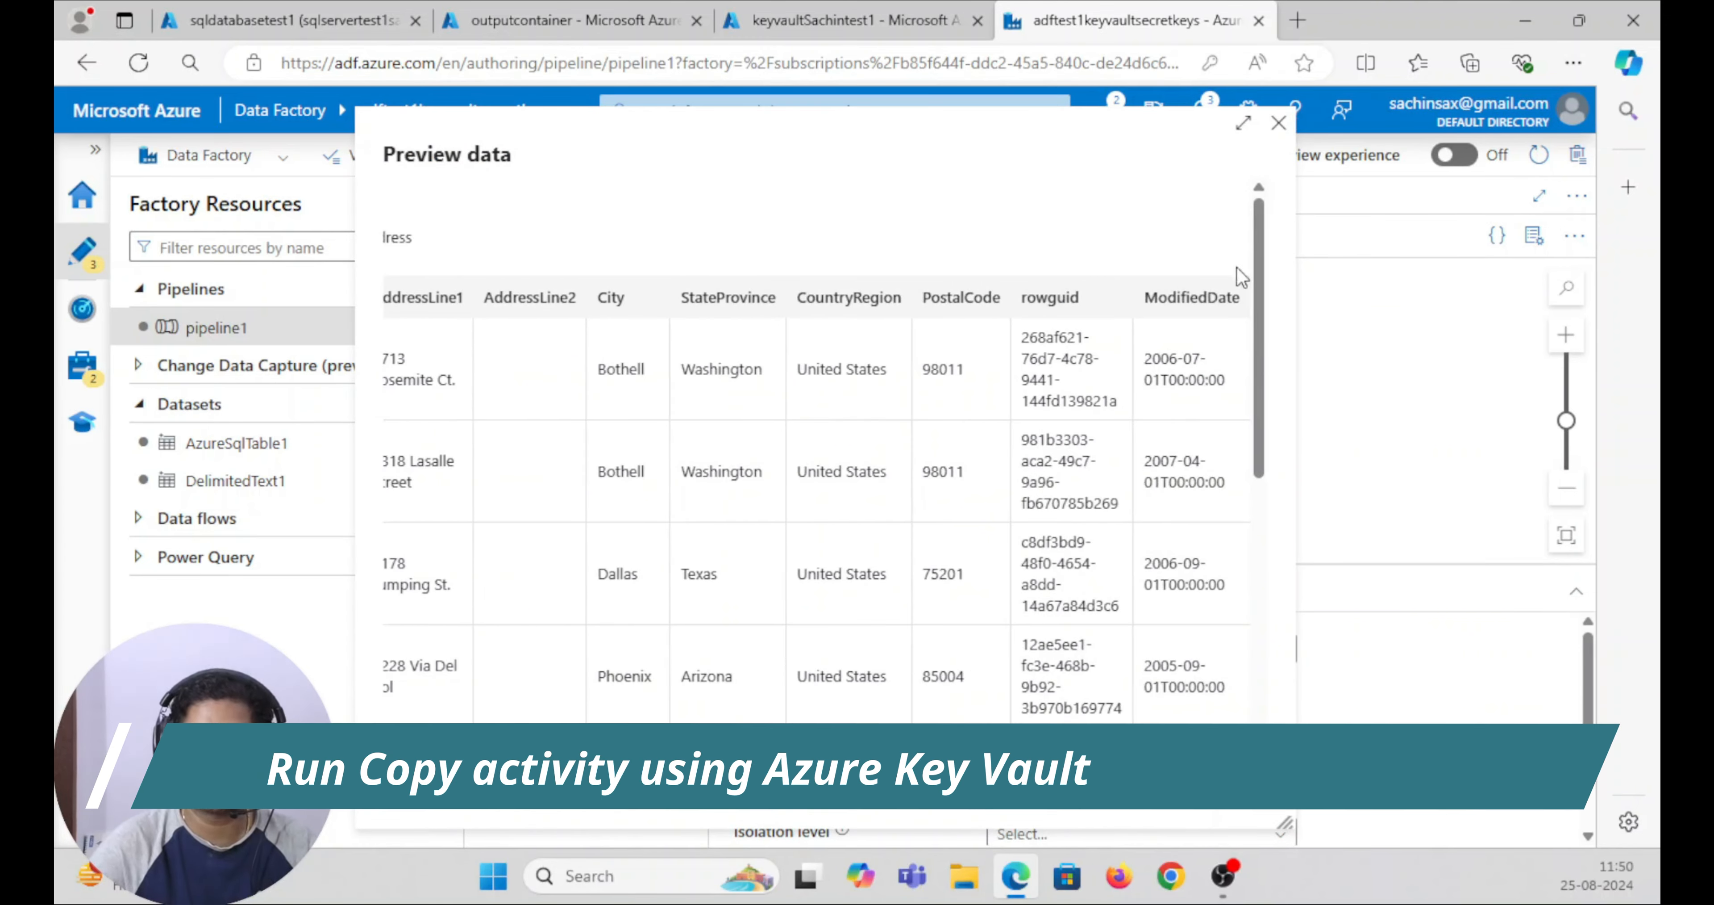
{"action": "scroll", "coordinate": [1239, 276], "scroll_direction": "down", "scroll_amount": 8}
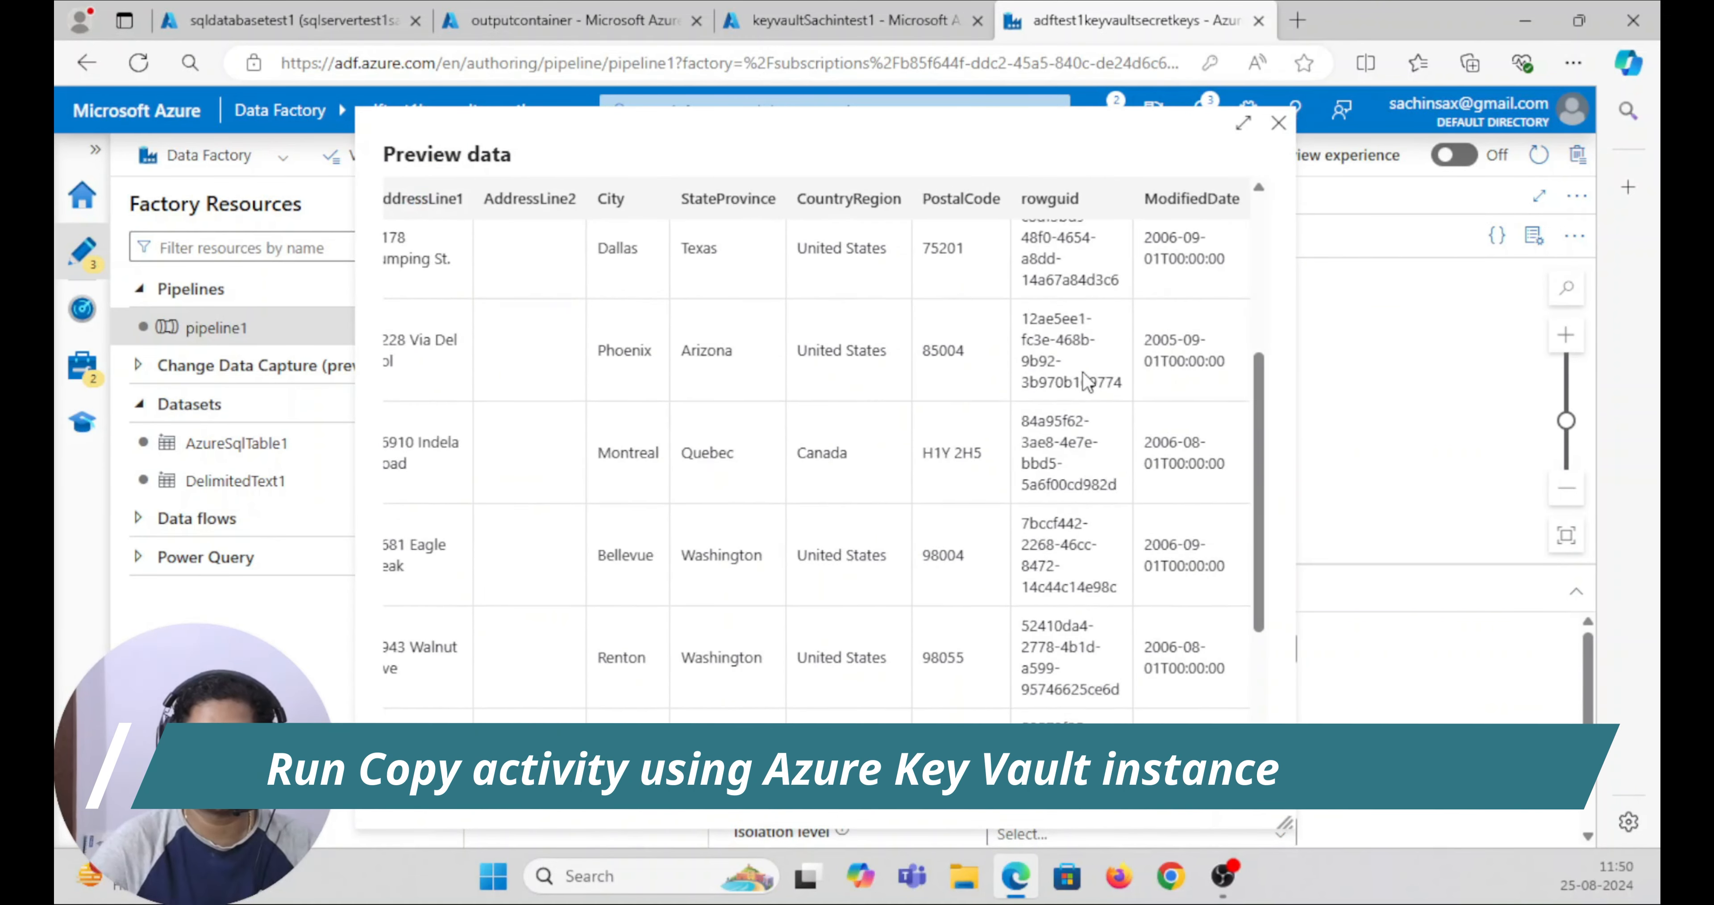
{"action": "left_click", "coordinate": [1279, 124]}
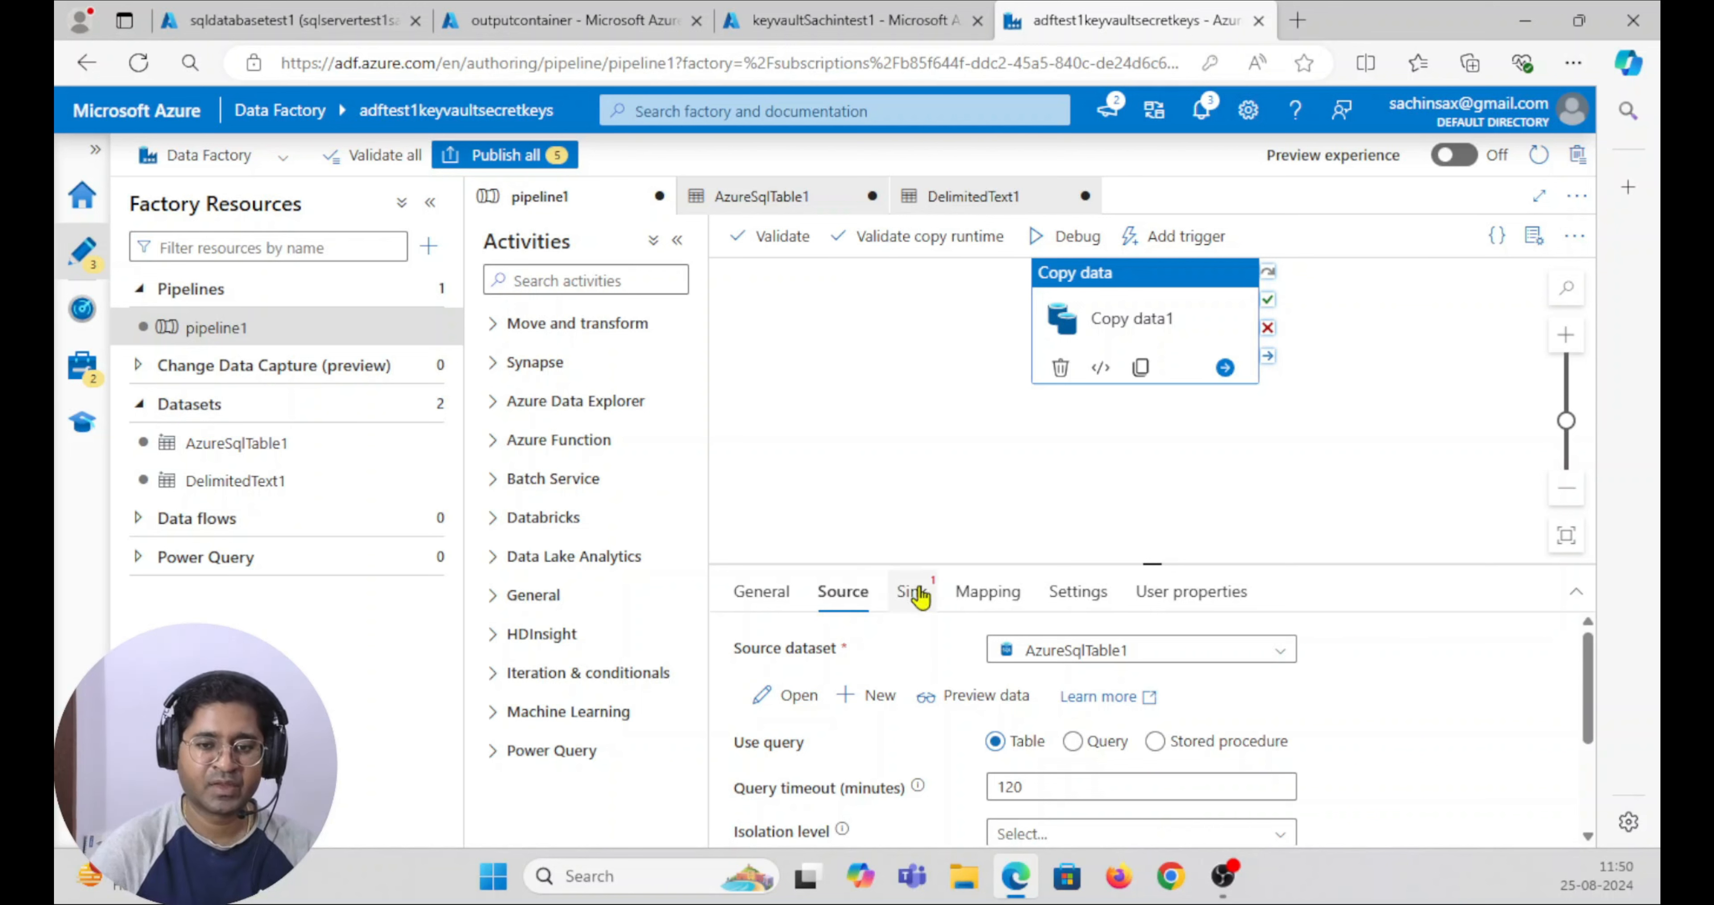
- Set the sink dataset of the Copy data1 activity to DelimitedText1 and look through its sink options
{"action": "left_click", "coordinate": [913, 594]}
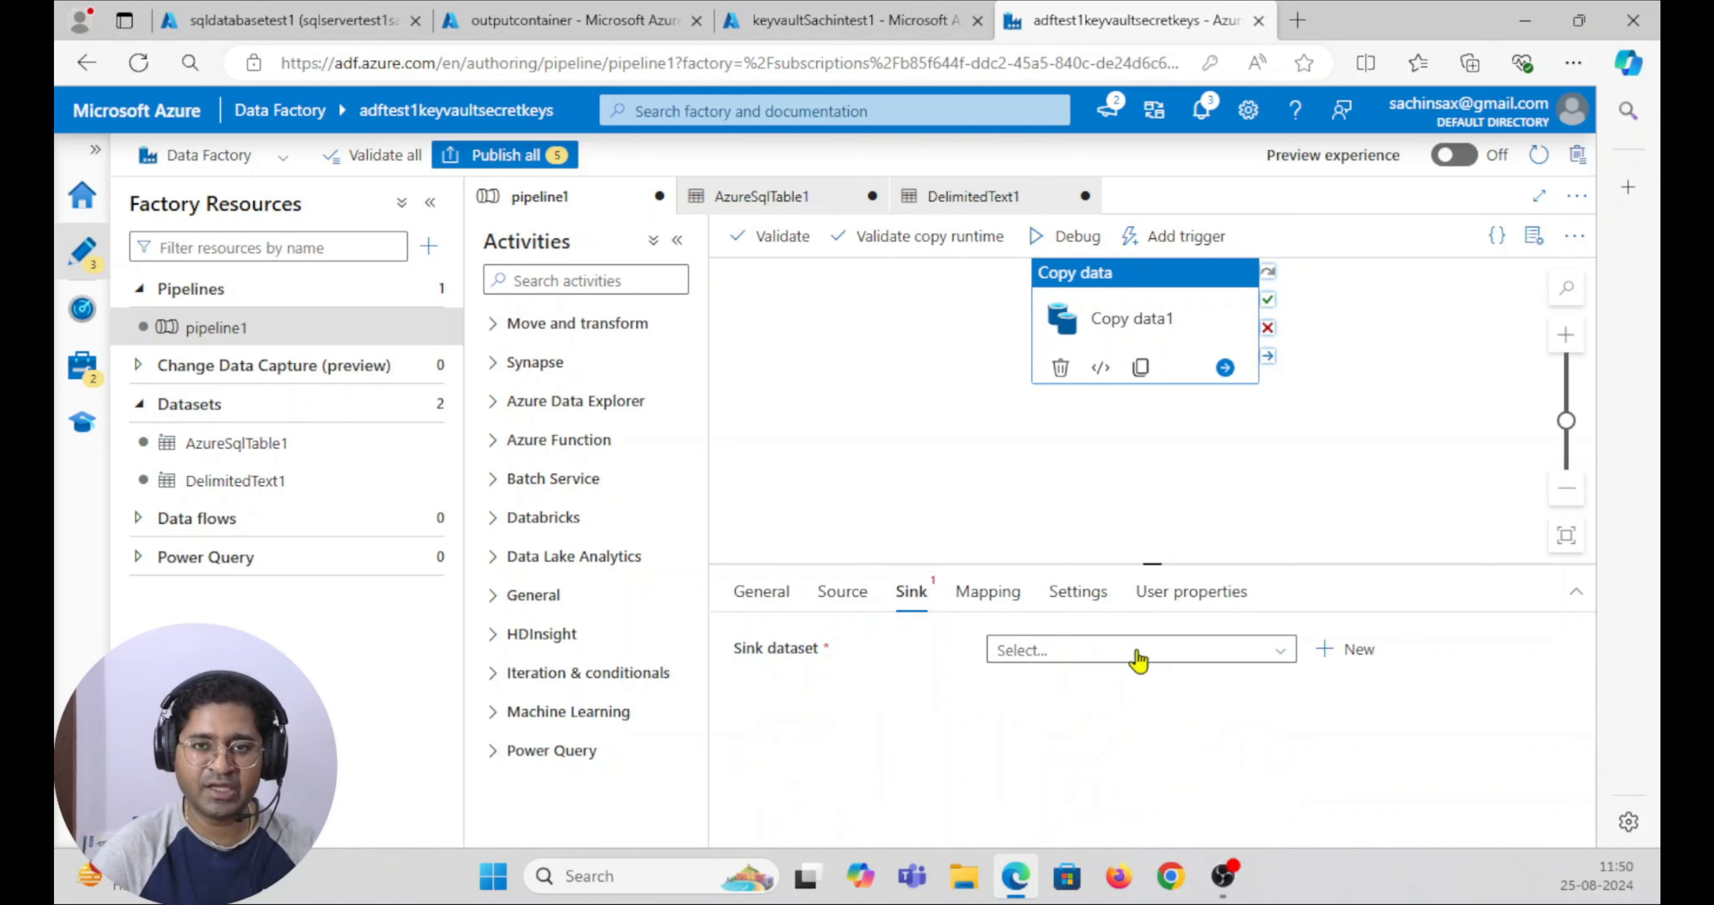
{"action": "left_click", "coordinate": [1139, 659]}
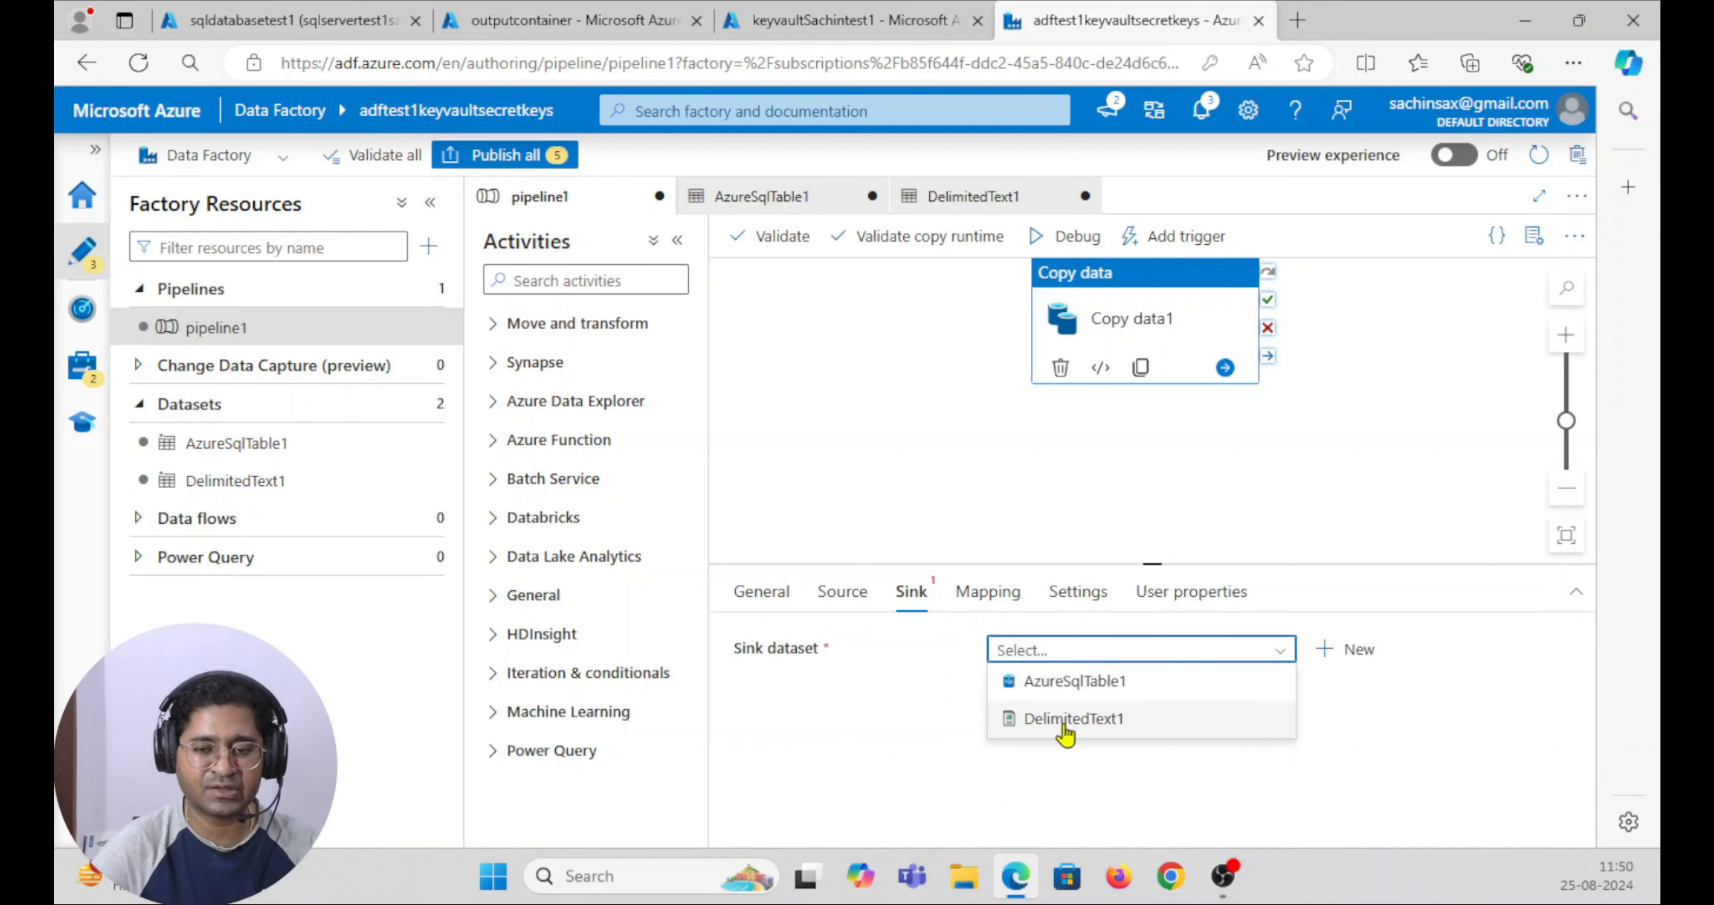
{"action": "left_click", "coordinate": [1066, 725]}
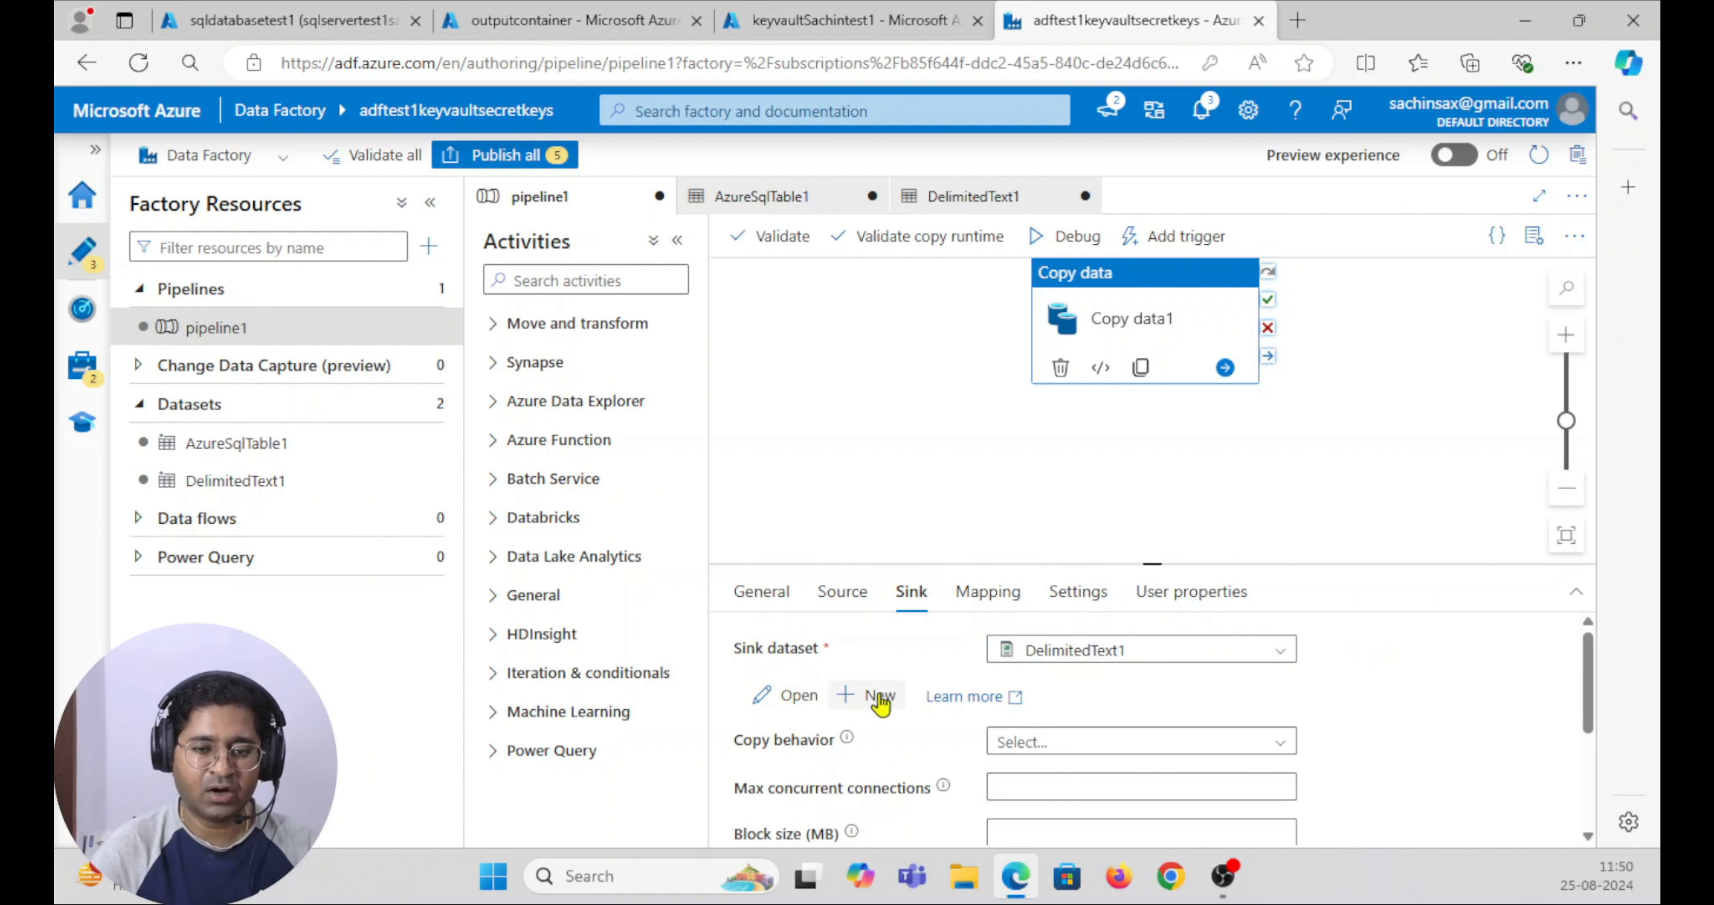
{"action": "scroll", "coordinate": [880, 702], "scroll_direction": "down", "scroll_amount": 2}
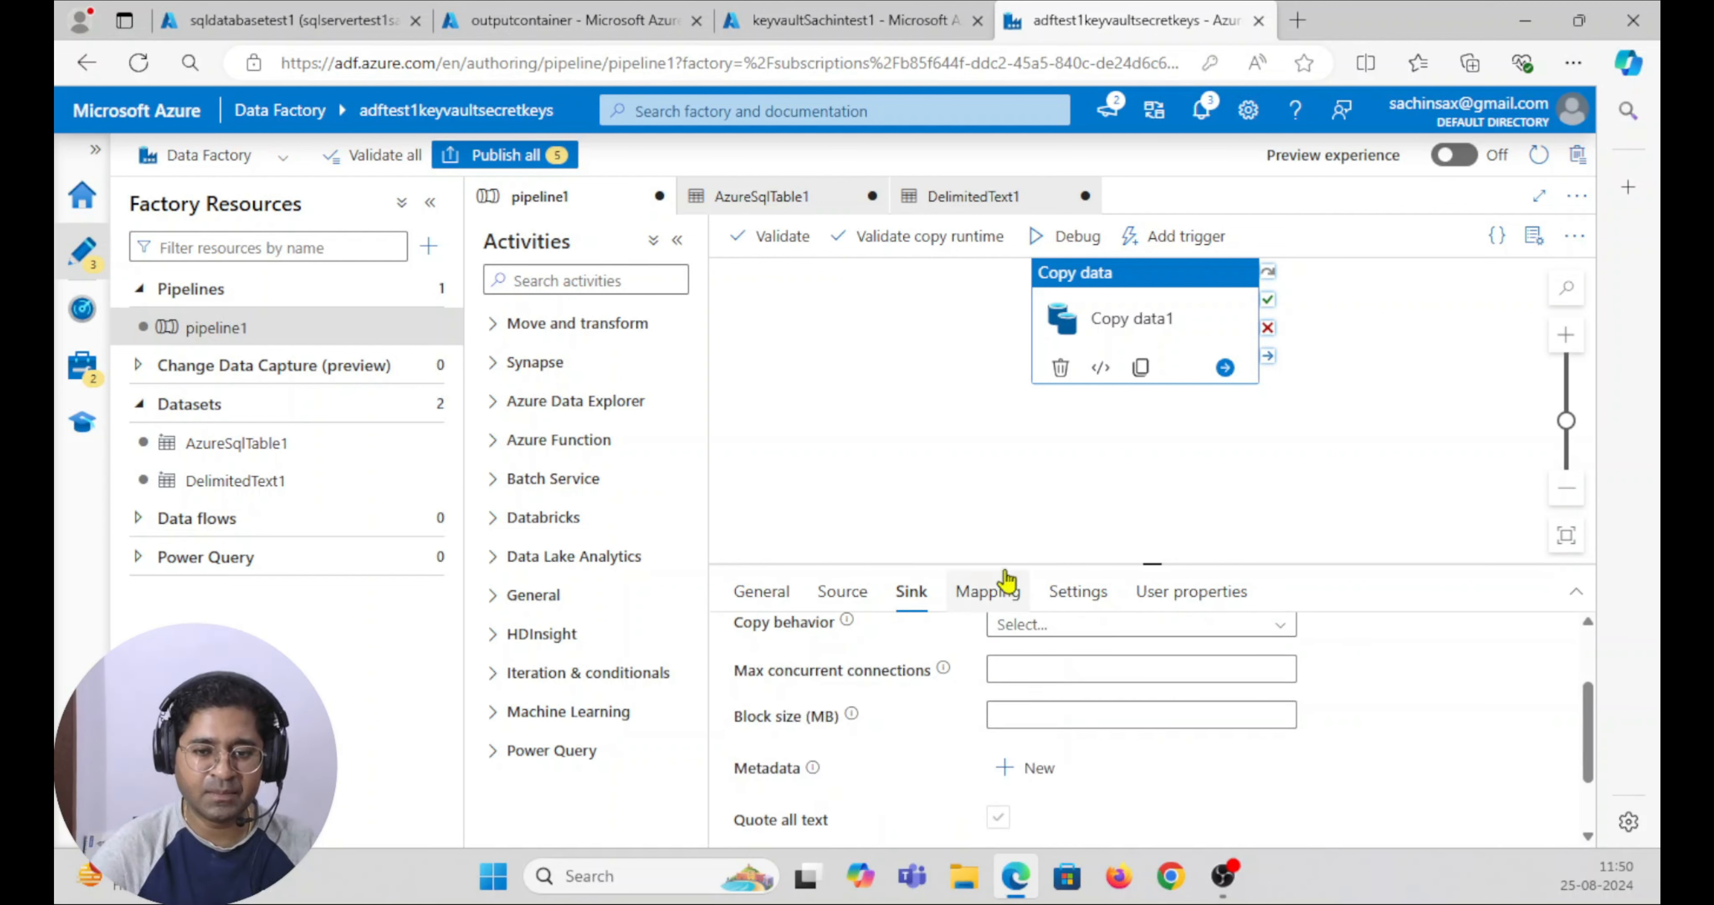
- Import the schemas into Copy data1's mapping and review the source-to-destination column mappings in an enlarged view
{"action": "left_click", "coordinate": [992, 588]}
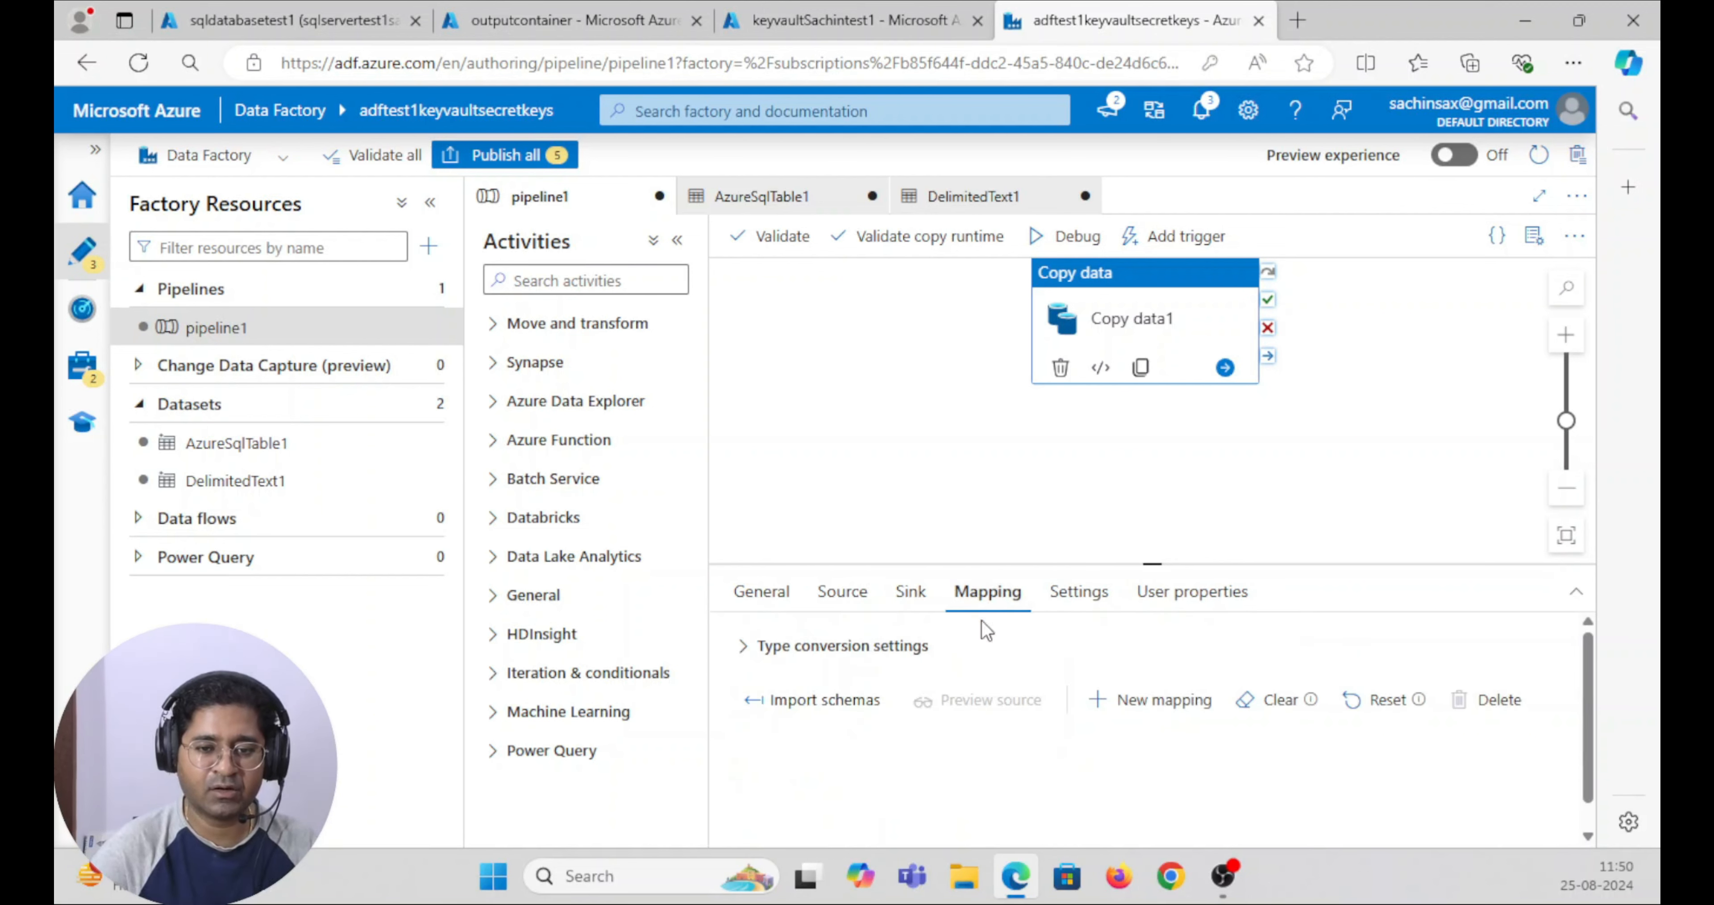
{"action": "left_click", "coordinate": [798, 704]}
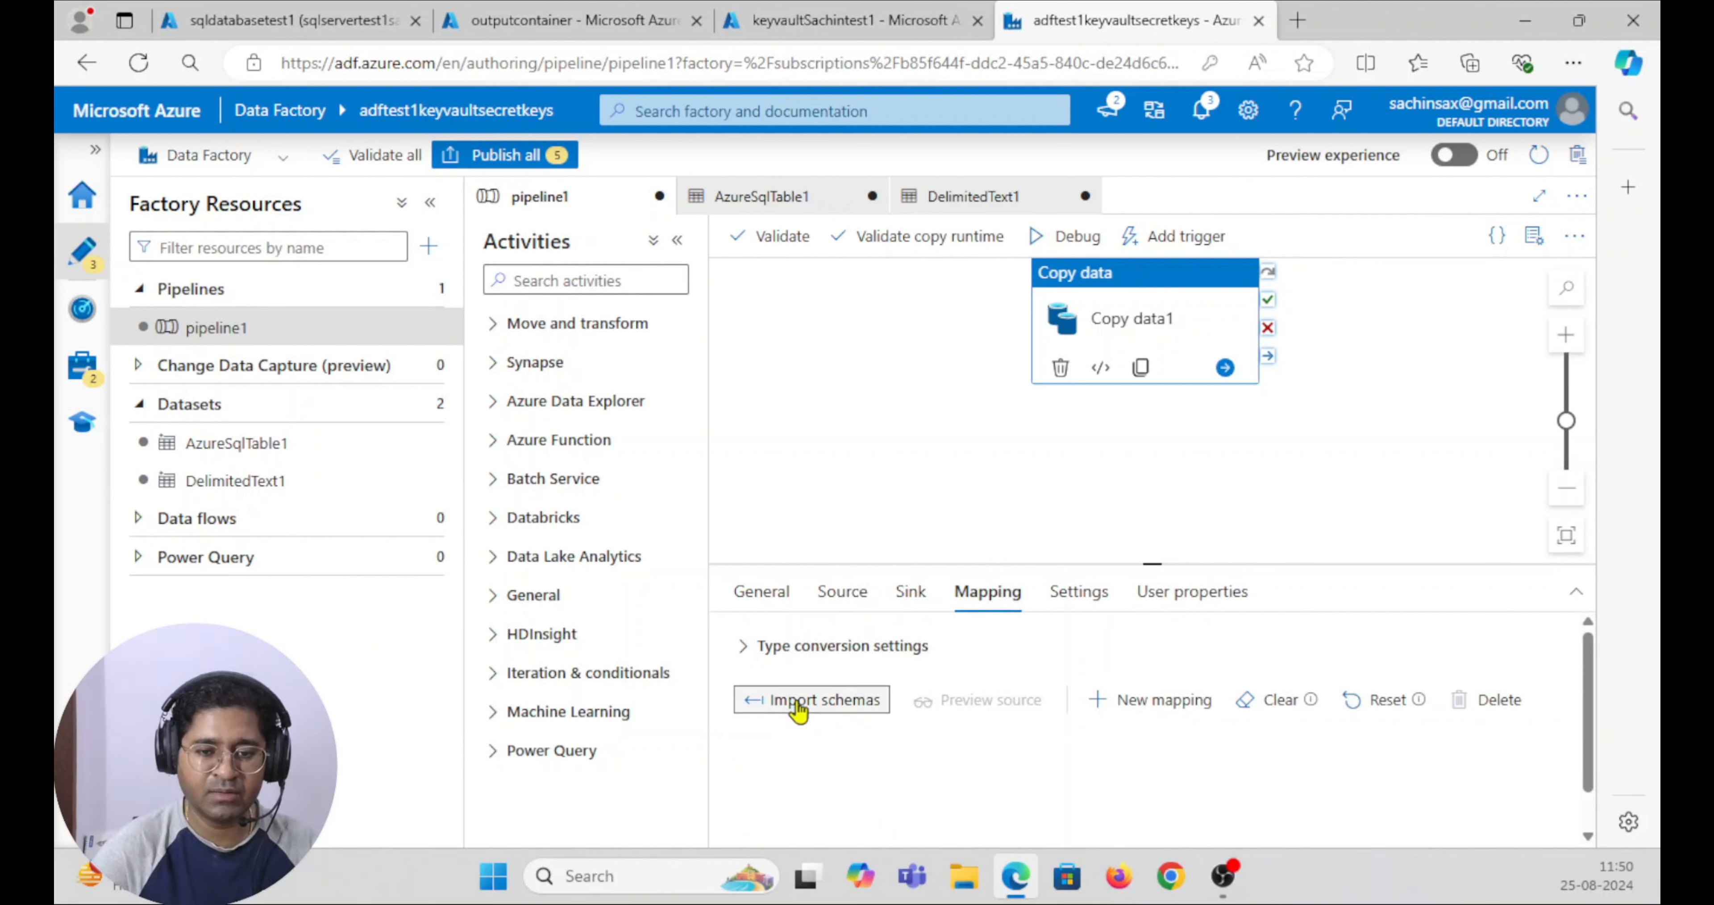
{"action": "left_click", "coordinate": [677, 240]}
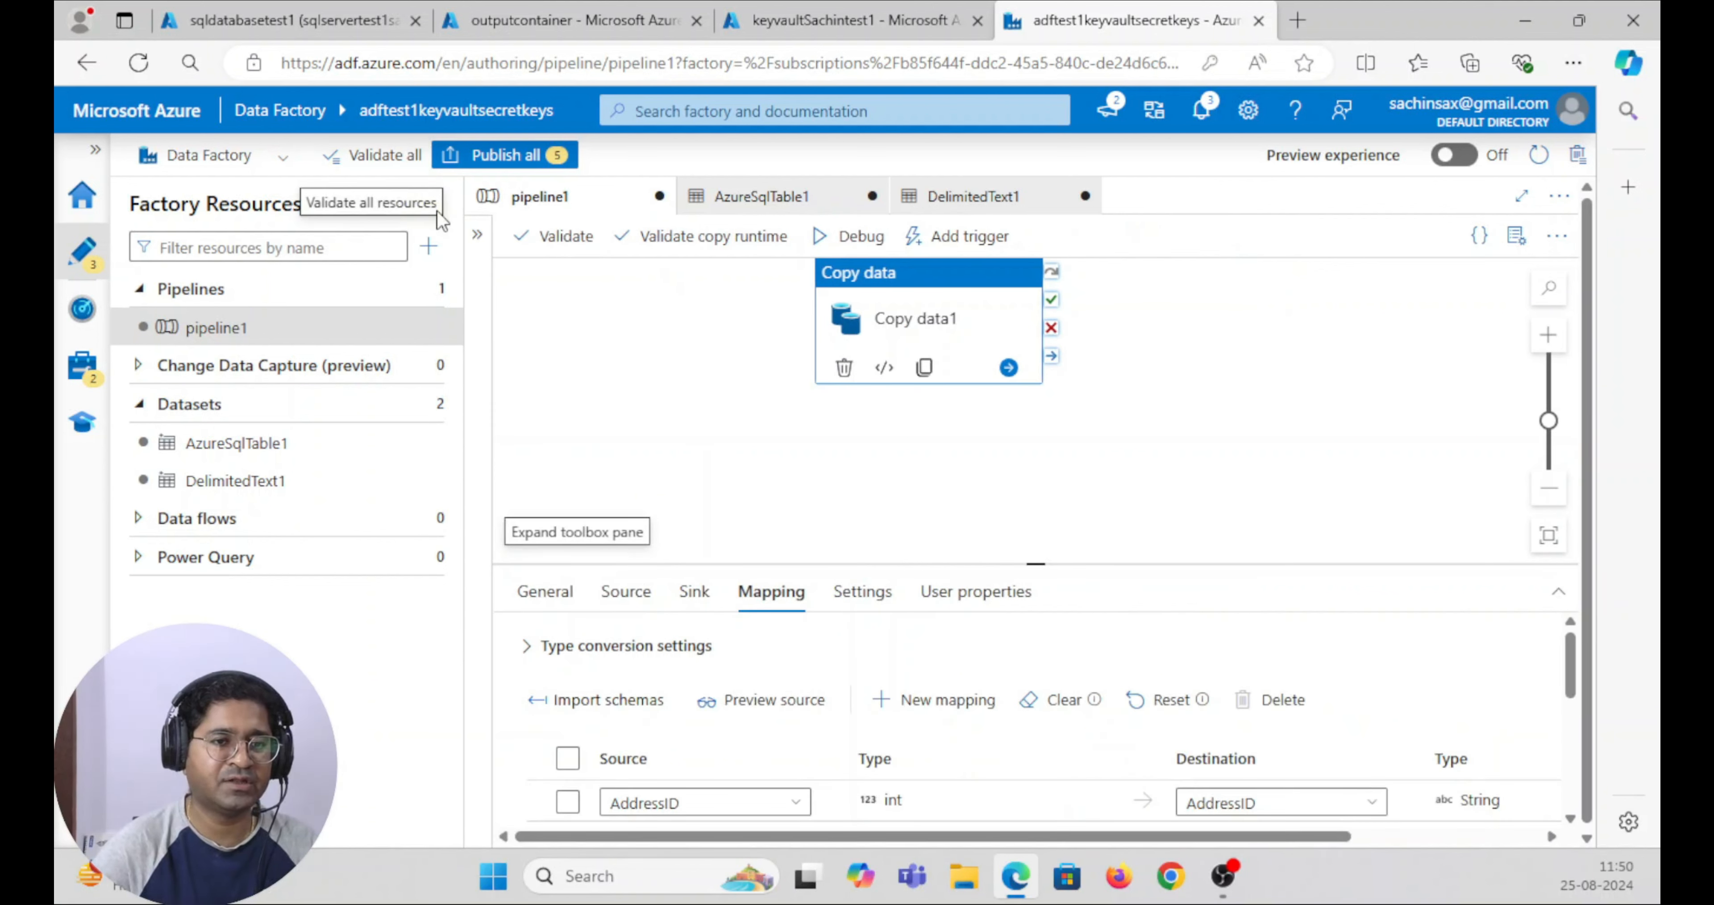
{"action": "scroll", "coordinate": [779, 765], "scroll_direction": "down", "scroll_amount": 3}
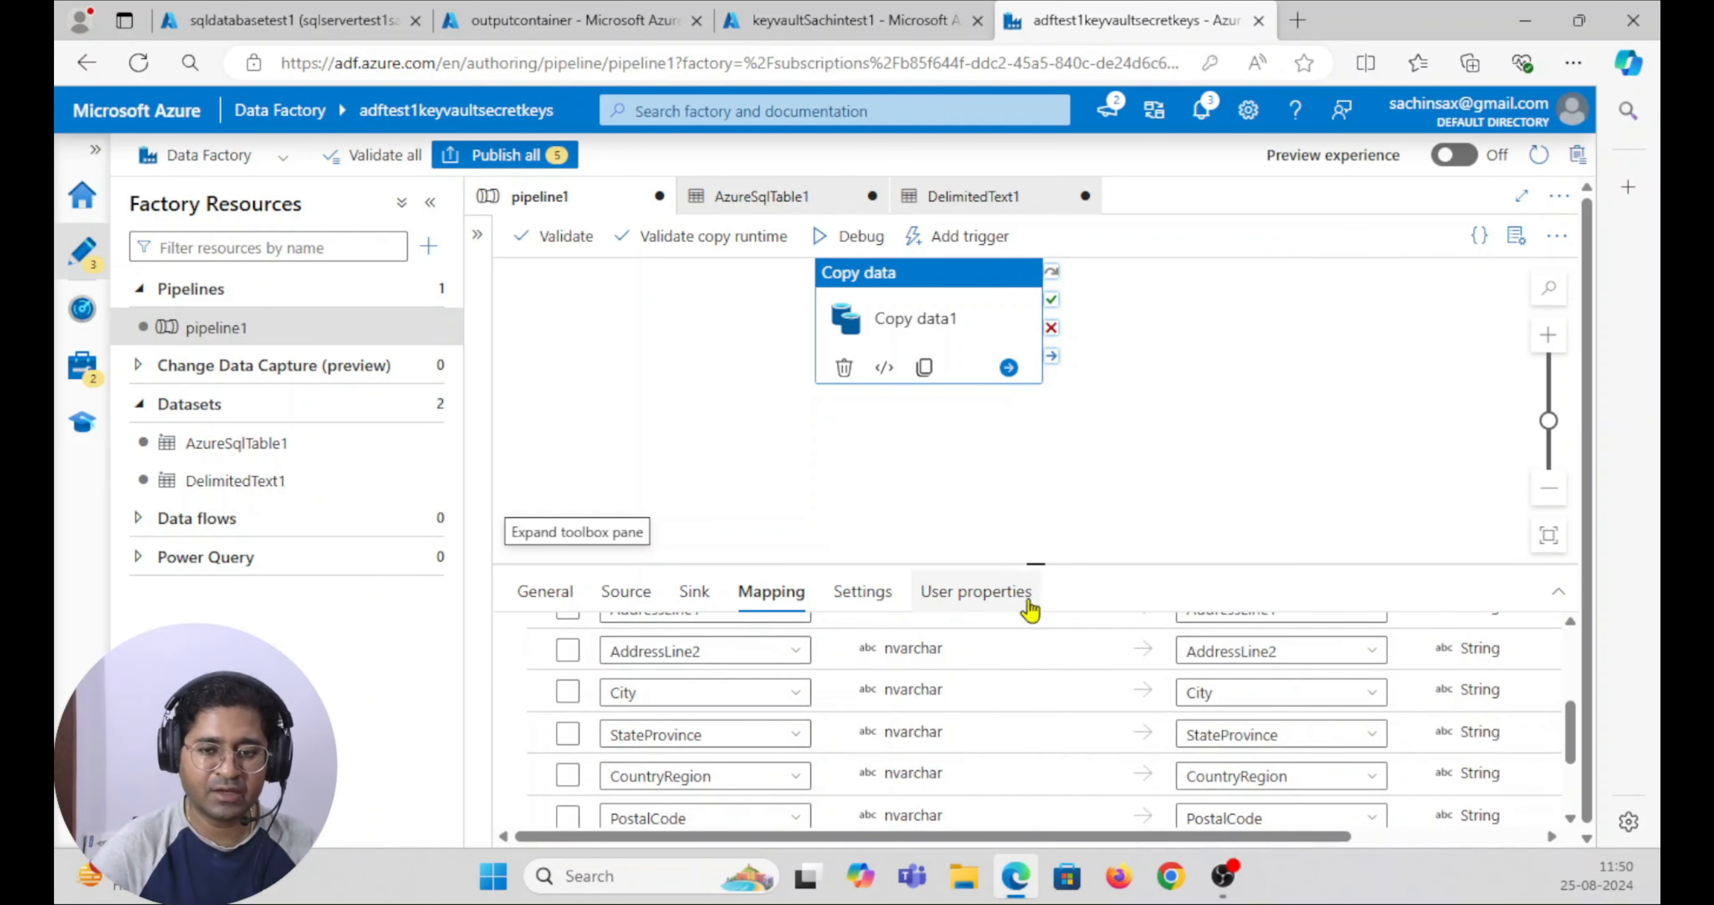
{"action": "left_click_drag", "start_coordinate": [1033, 562], "coordinate": [1043, 367]}
{"action": "scroll", "coordinate": [785, 599], "scroll_direction": "up", "scroll_amount": 5}
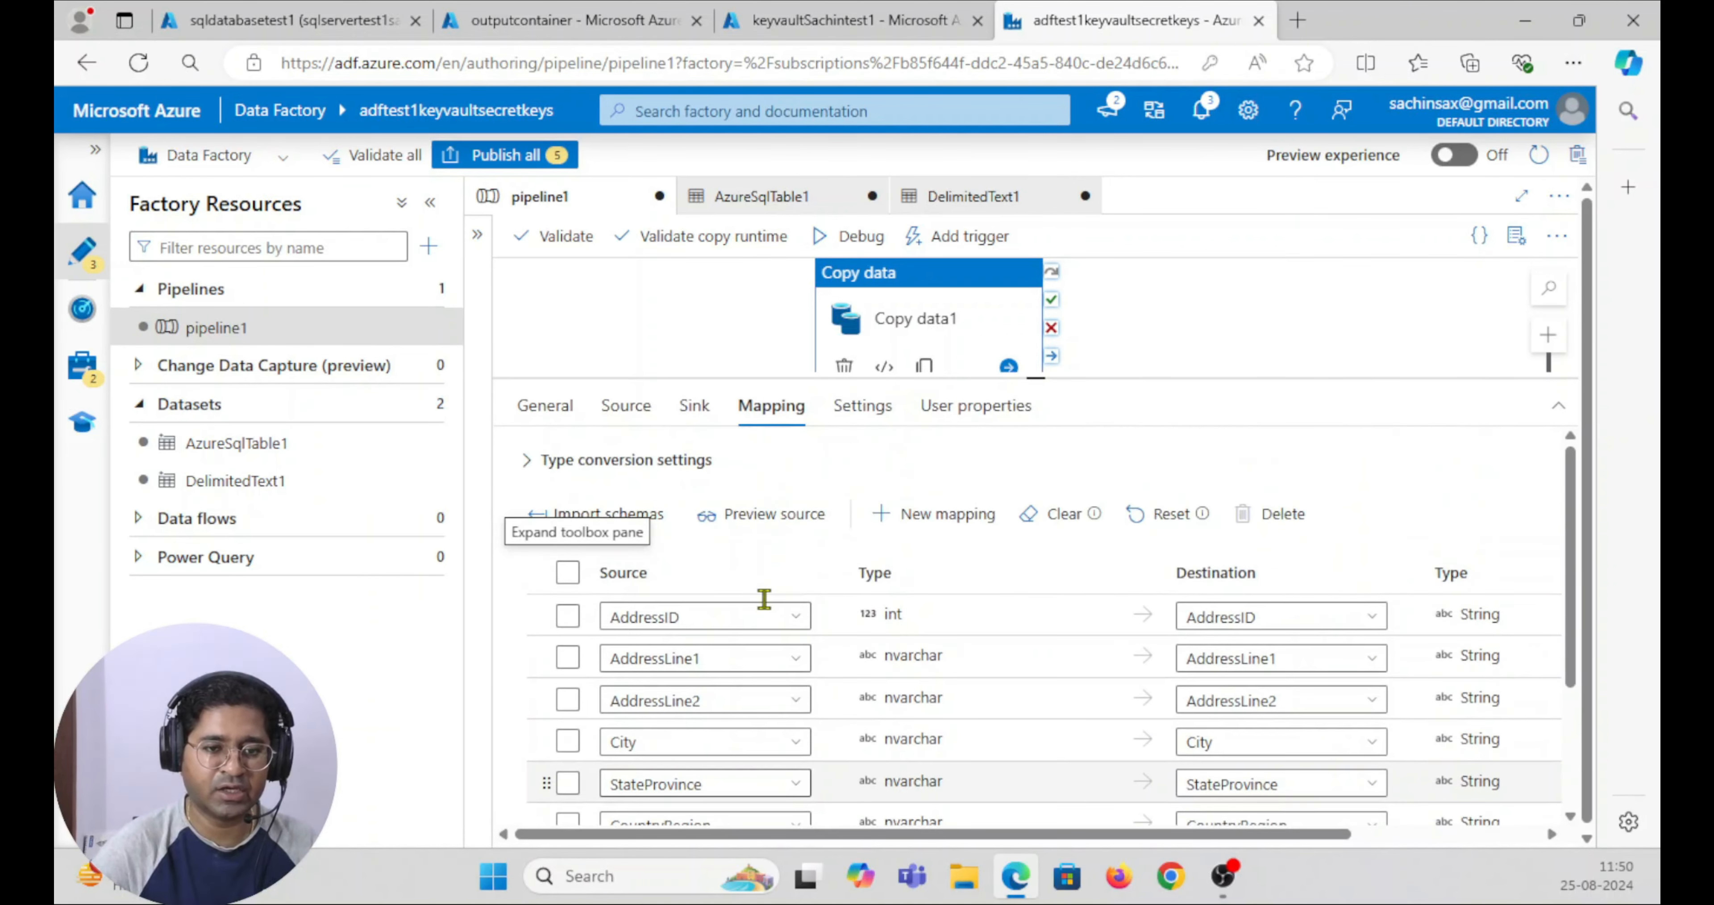
{"action": "scroll", "coordinate": [733, 652], "scroll_direction": "down", "scroll_amount": 3}
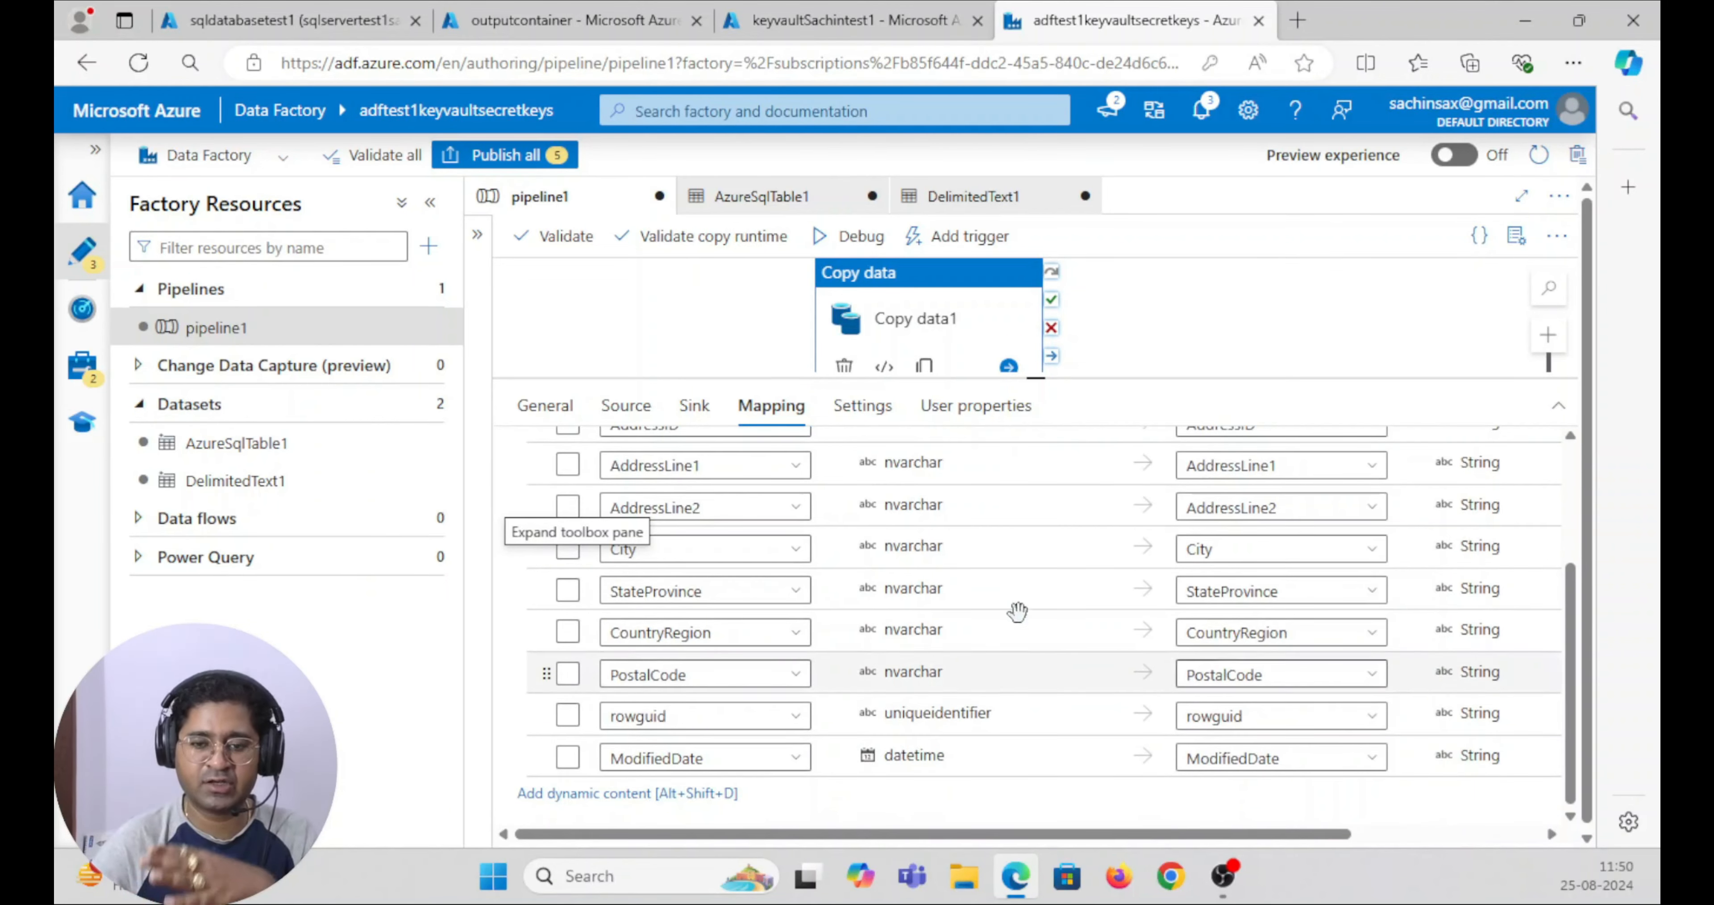
{"action": "scroll", "coordinate": [1017, 610], "scroll_direction": "up", "scroll_amount": 5}
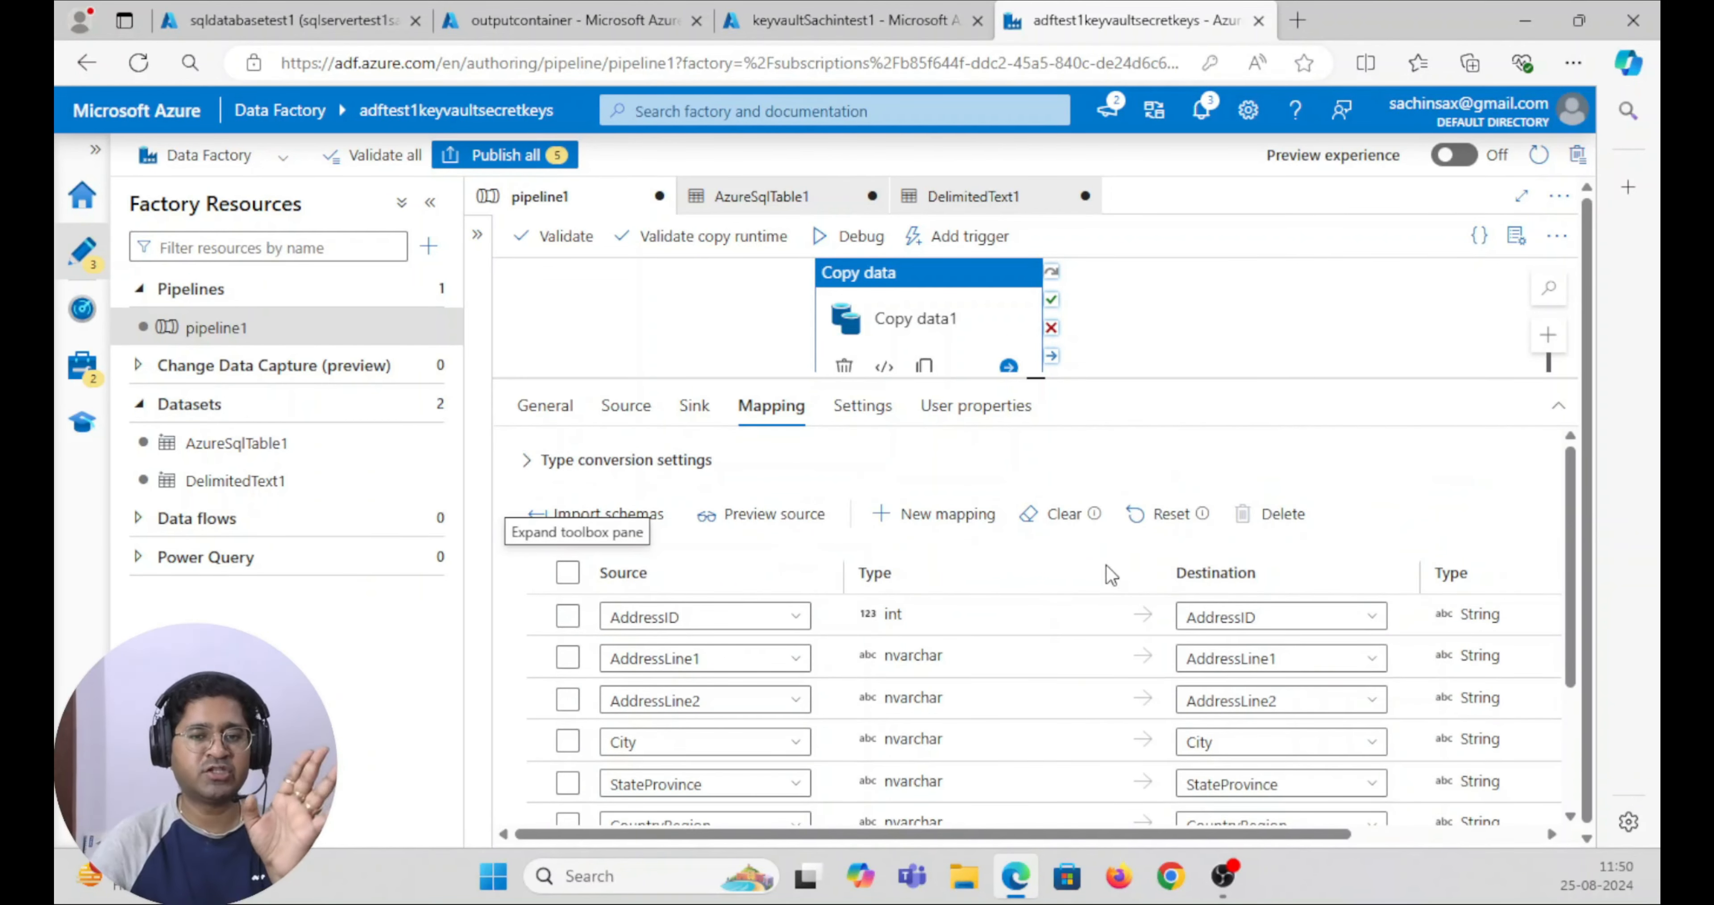
- Change the file extension of Copy data1's sink to .csv
{"action": "left_click", "coordinate": [696, 407]}
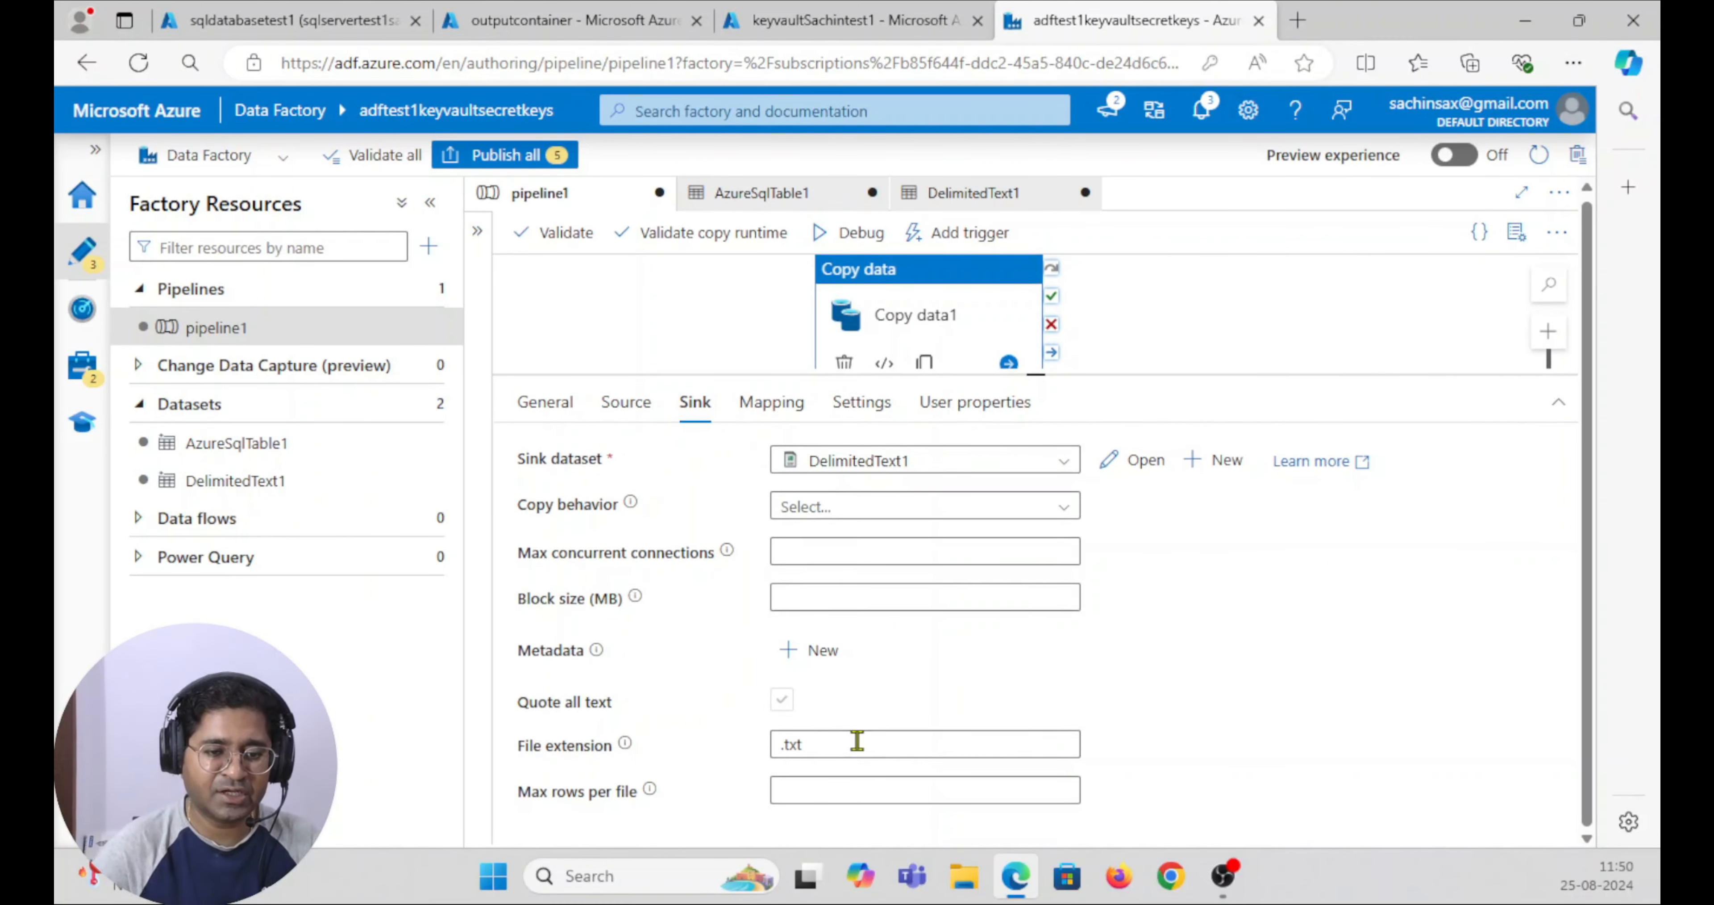
{"action": "left_click", "coordinate": [816, 743]}
{"action": "left_click_drag", "start_coordinate": [816, 743], "coordinate": [785, 743]}
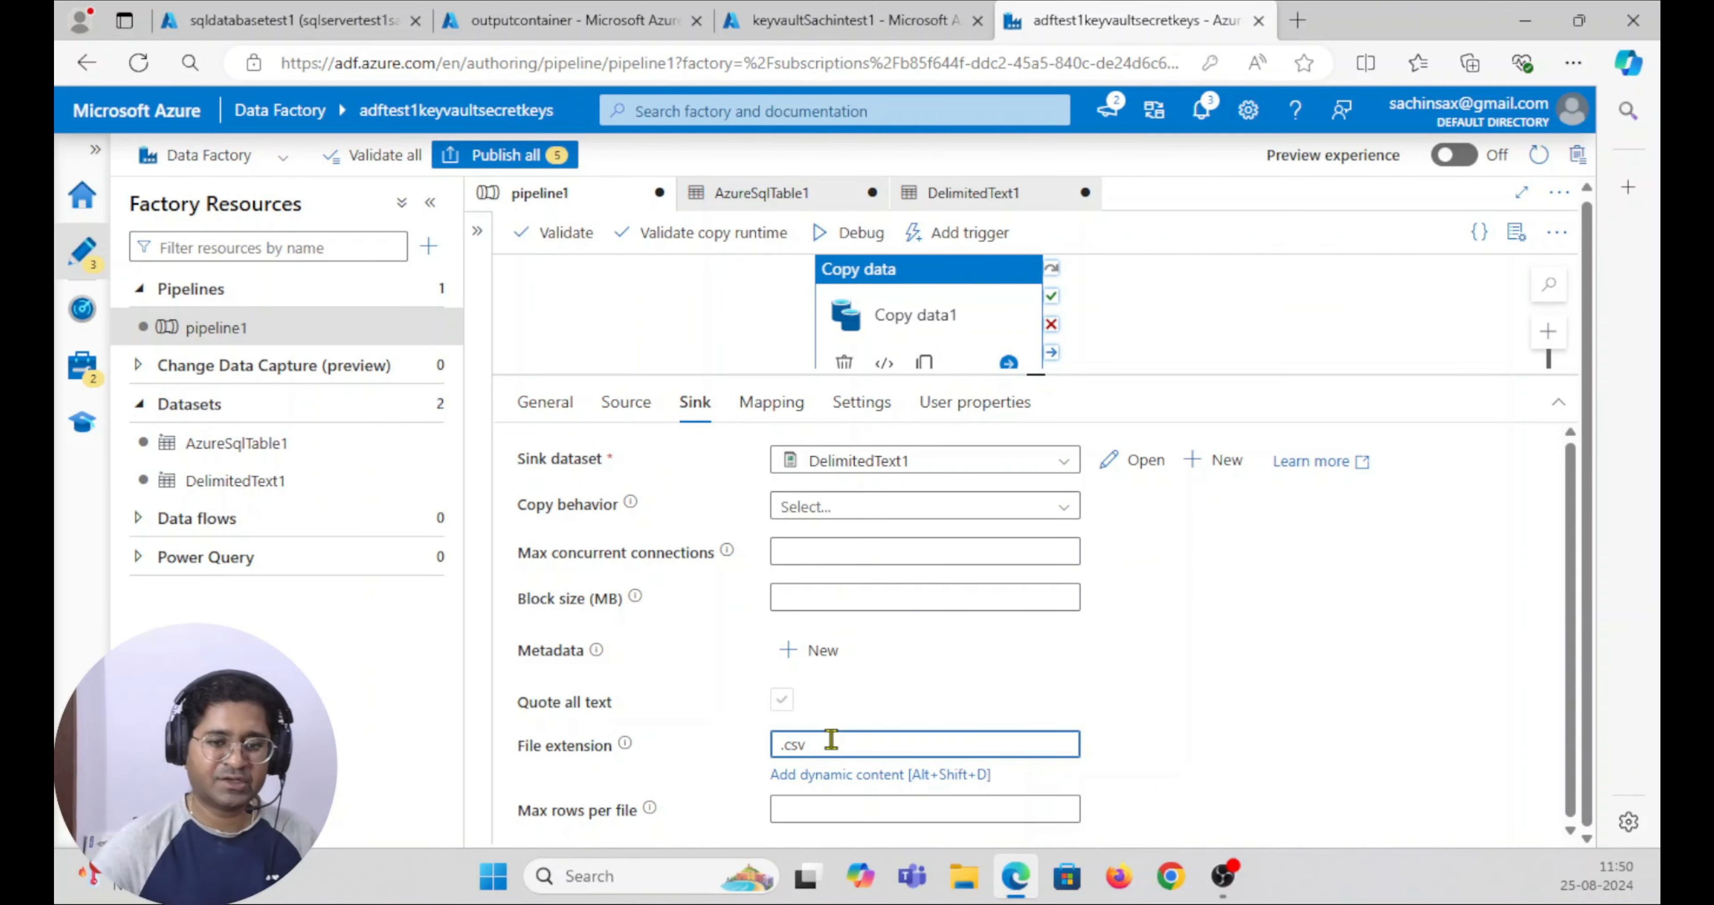
{"action": "left_click", "coordinate": [691, 578]}
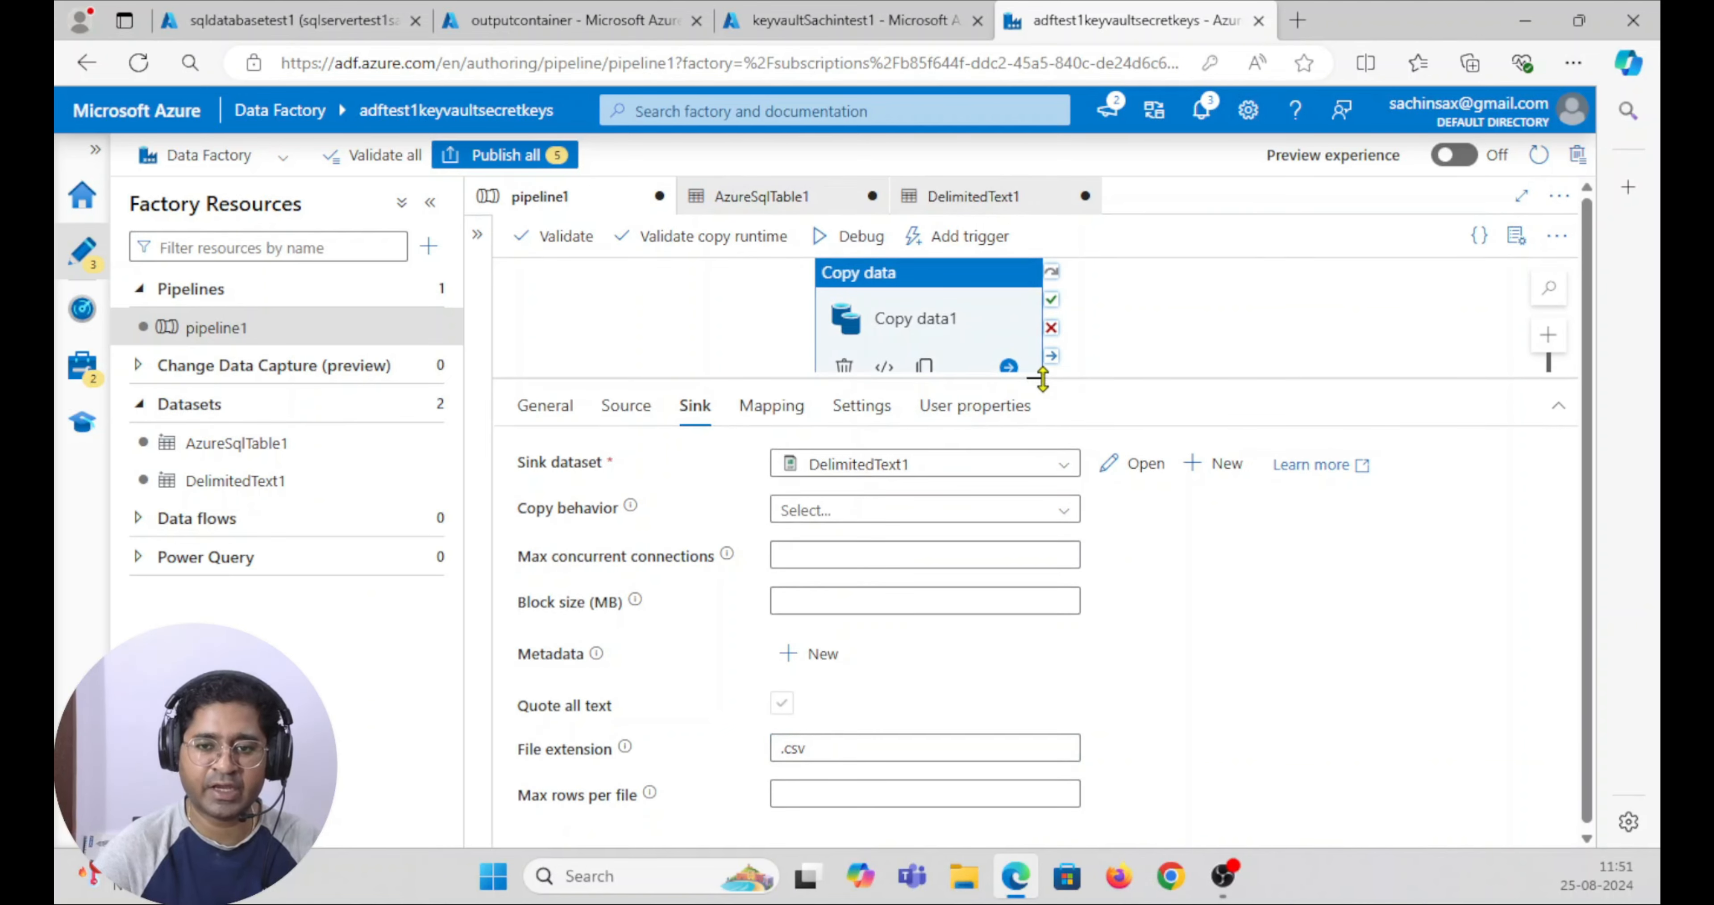
{"action": "left_click_drag", "start_coordinate": [1042, 379], "coordinate": [987, 603]}
- Publish all pending changes, covering pipeline1, both datasets and the linked services, and dismiss the notification
{"action": "left_click", "coordinate": [513, 155]}
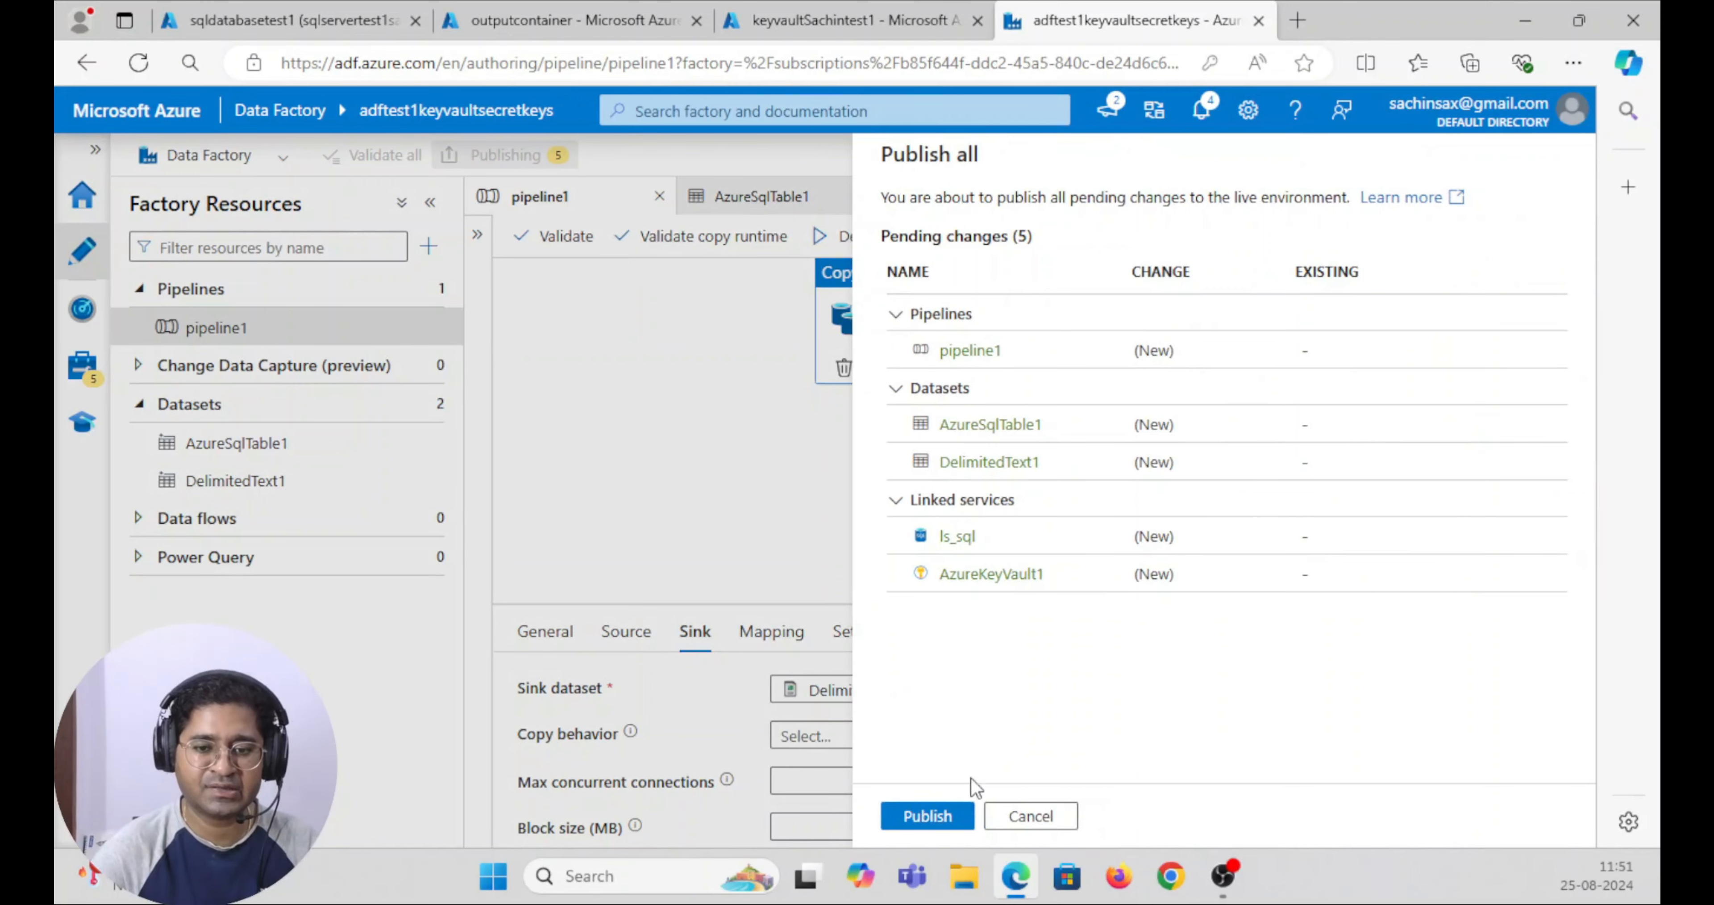
{"action": "left_click", "coordinate": [931, 817]}
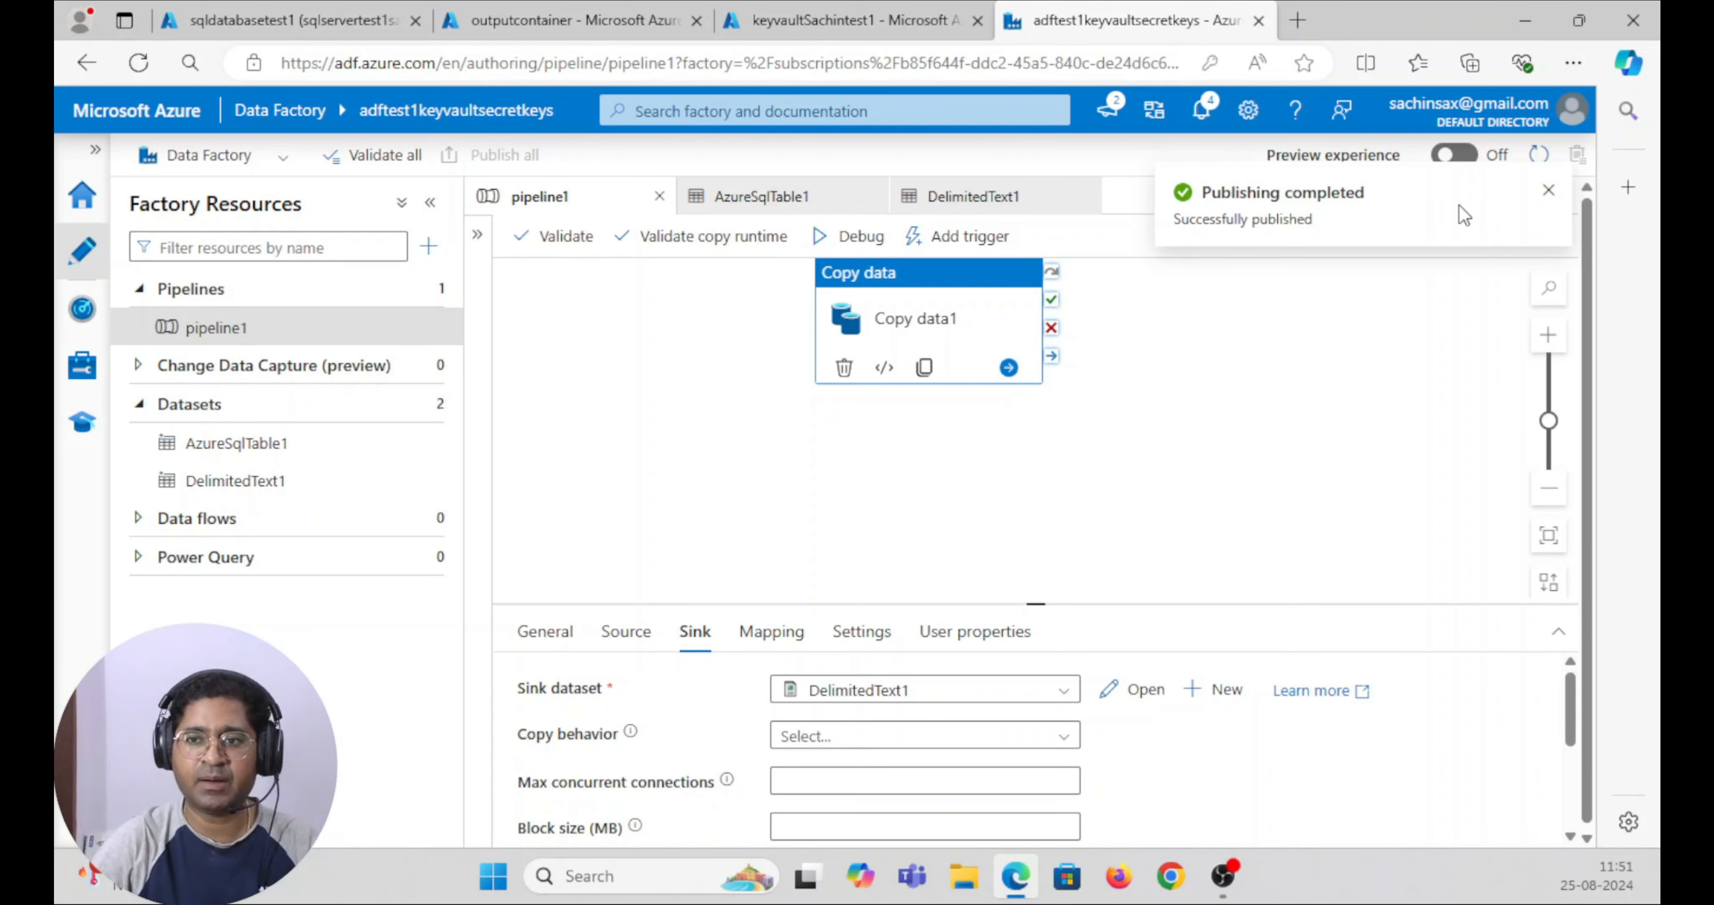
{"action": "left_click", "coordinate": [1548, 191]}
- Validate pipeline1 and start a debug run of it
{"action": "left_click", "coordinate": [559, 241]}
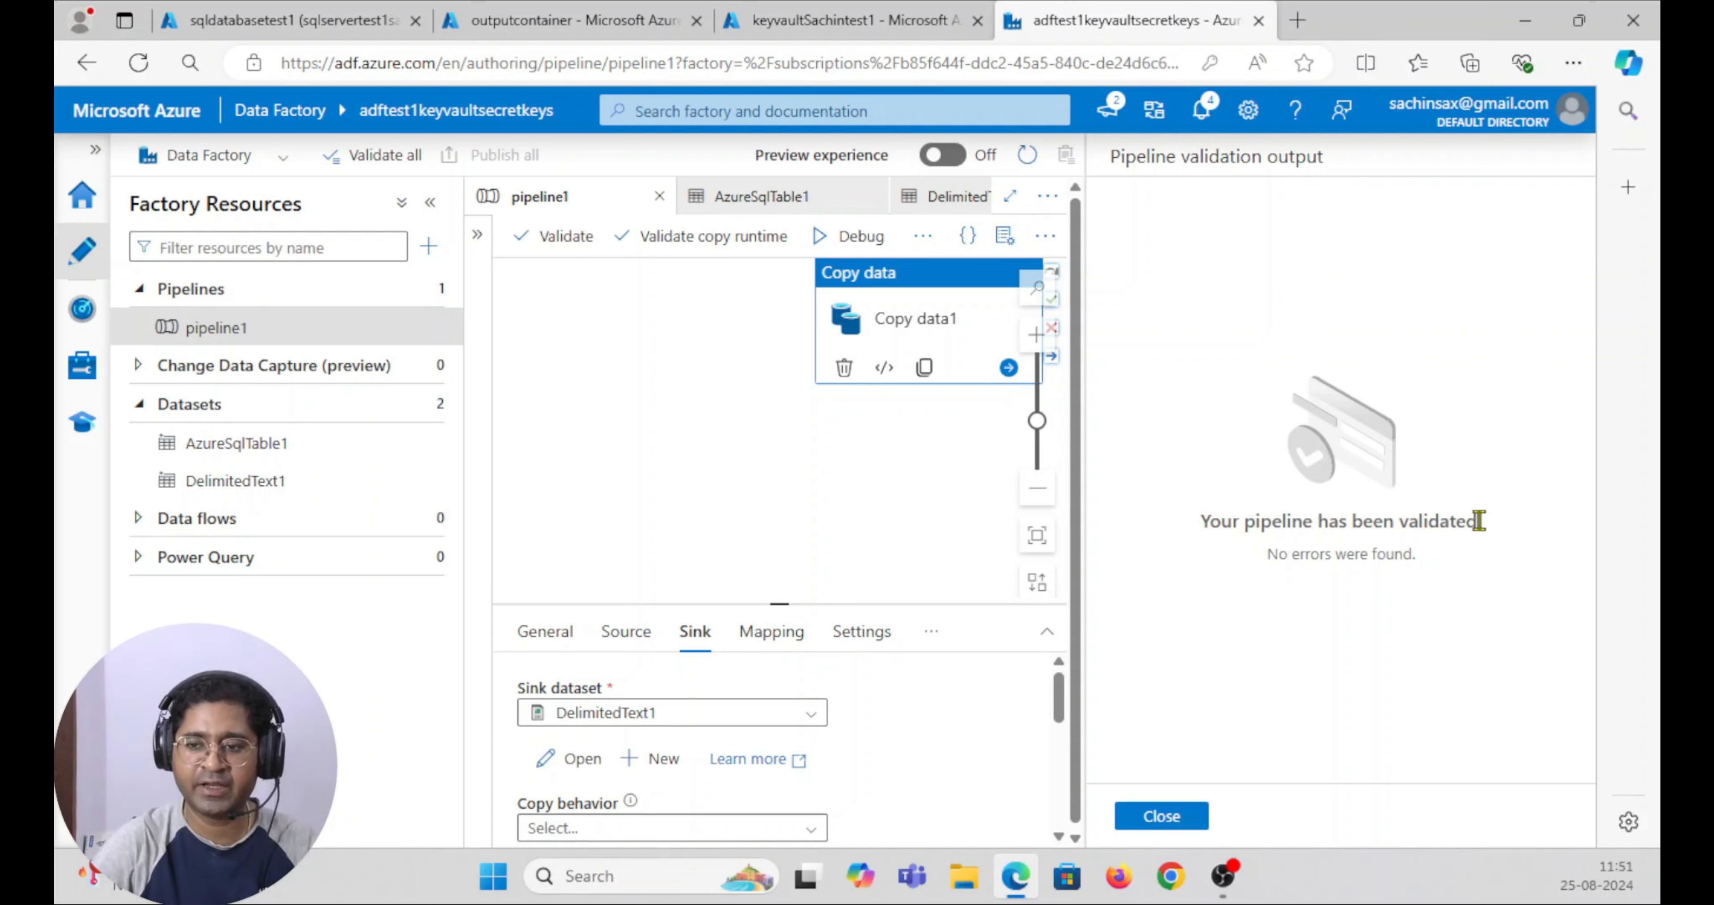
{"action": "left_click", "coordinate": [1160, 817]}
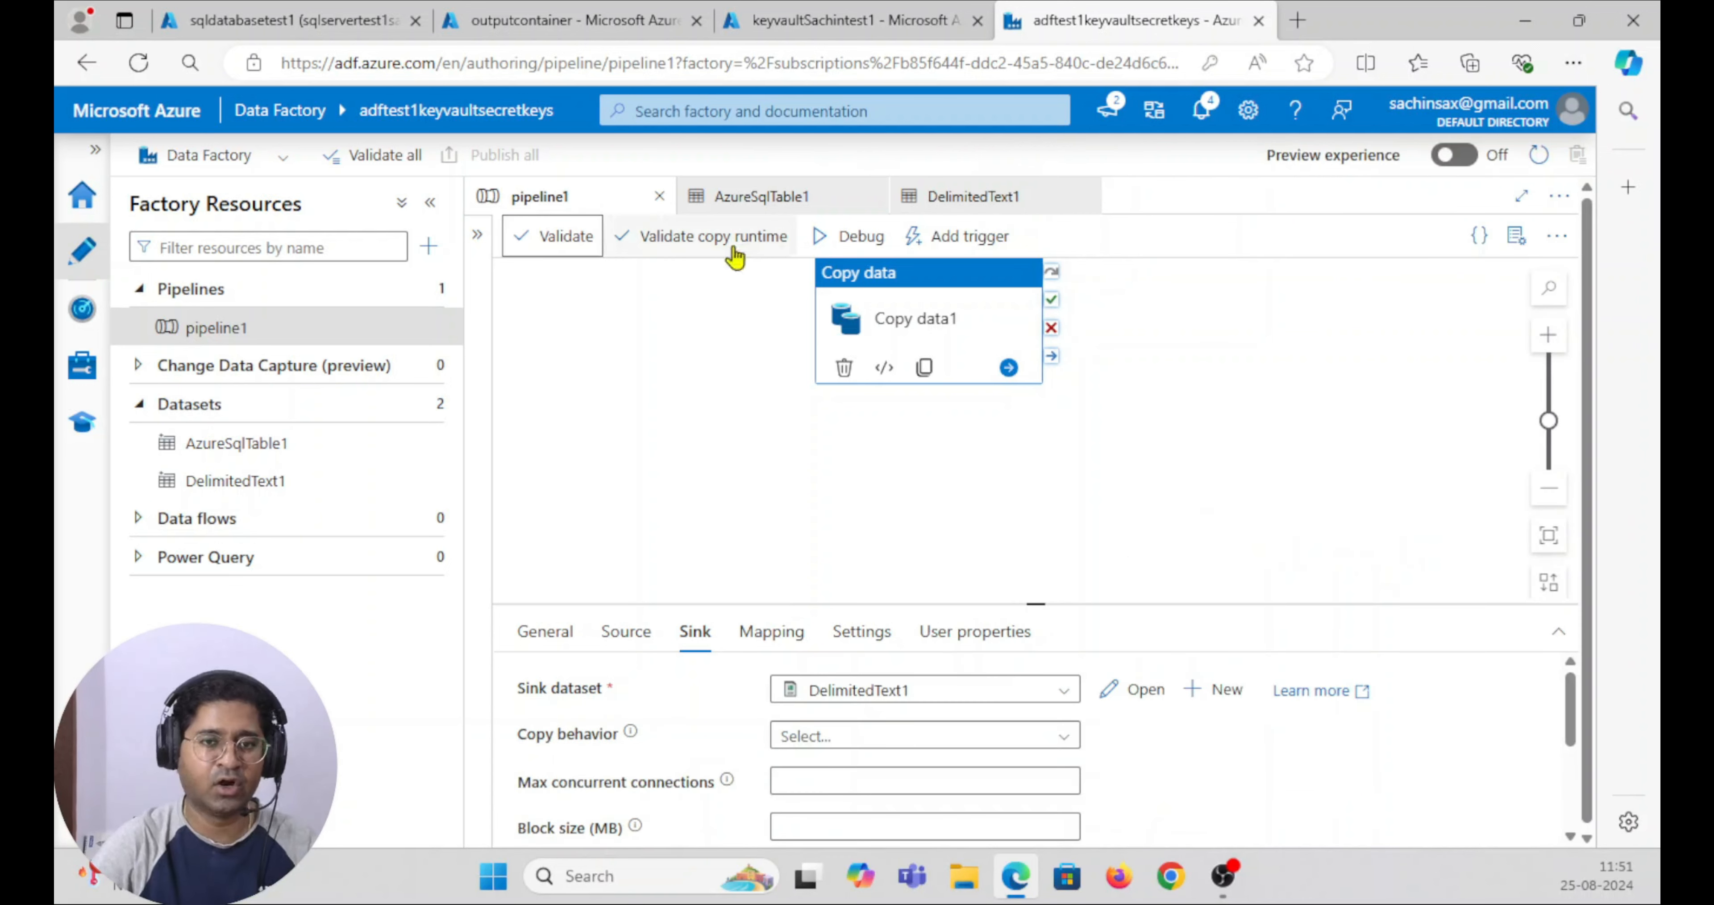
{"action": "left_click", "coordinate": [861, 239]}
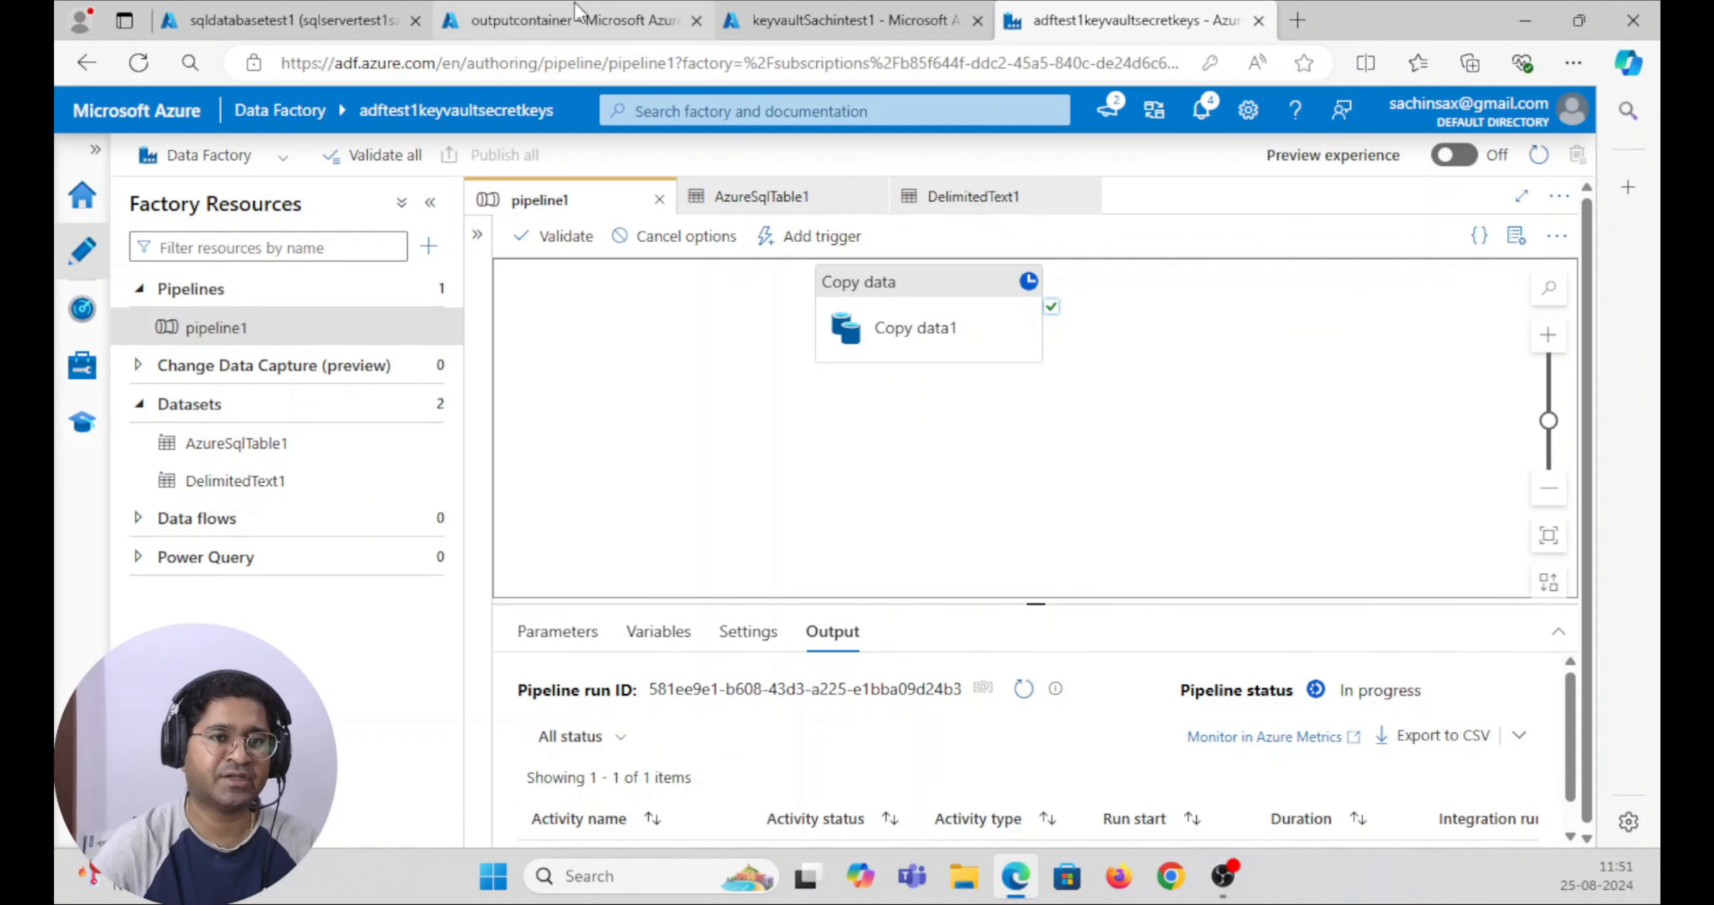
- Check outputdirectory in outputcontainer and the SalesLT.Address query in the SQL database, and return to the container
{"action": "left_click", "coordinate": [530, 25]}
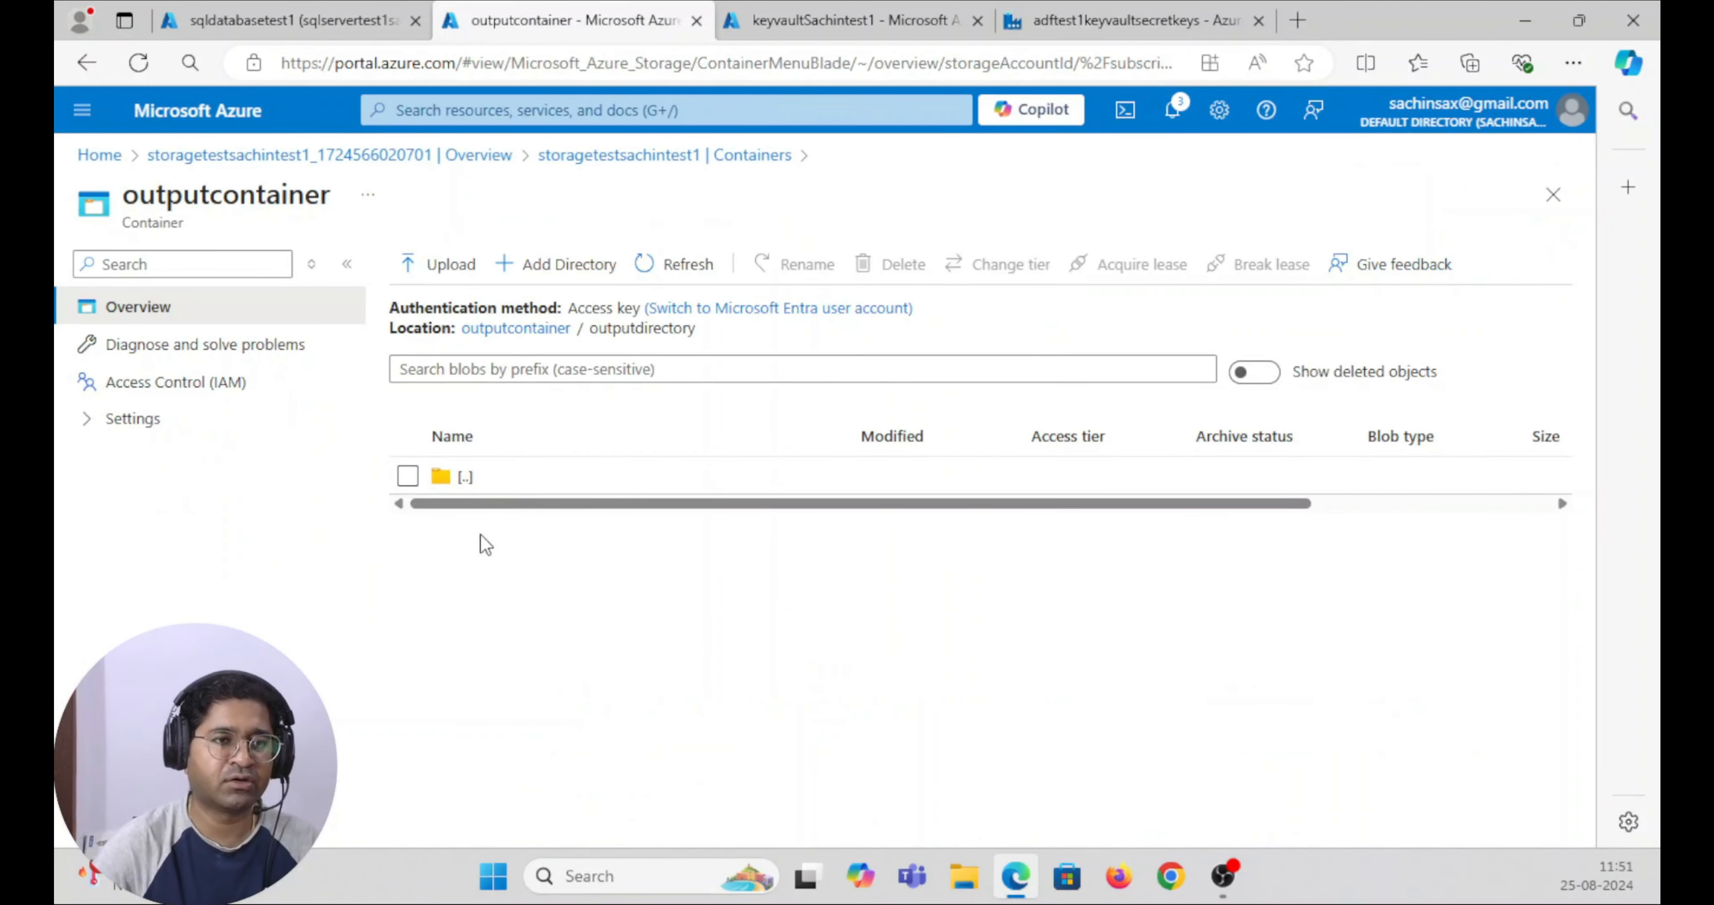
{"action": "left_click", "coordinate": [237, 32]}
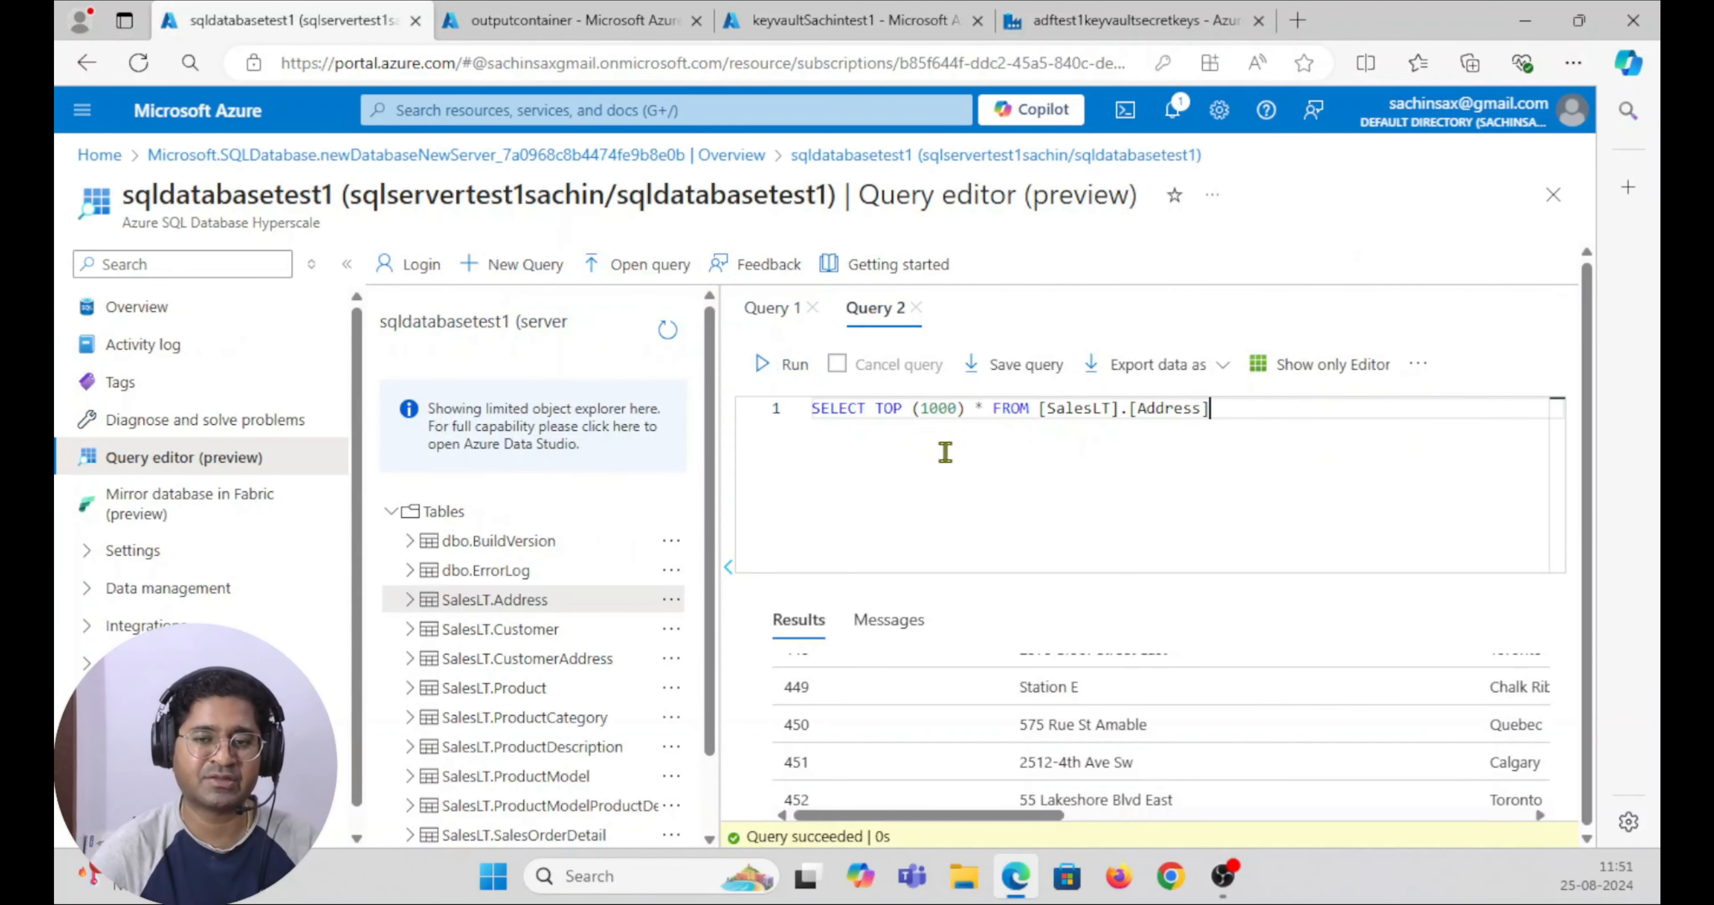
{"action": "left_click", "coordinate": [507, 27]}
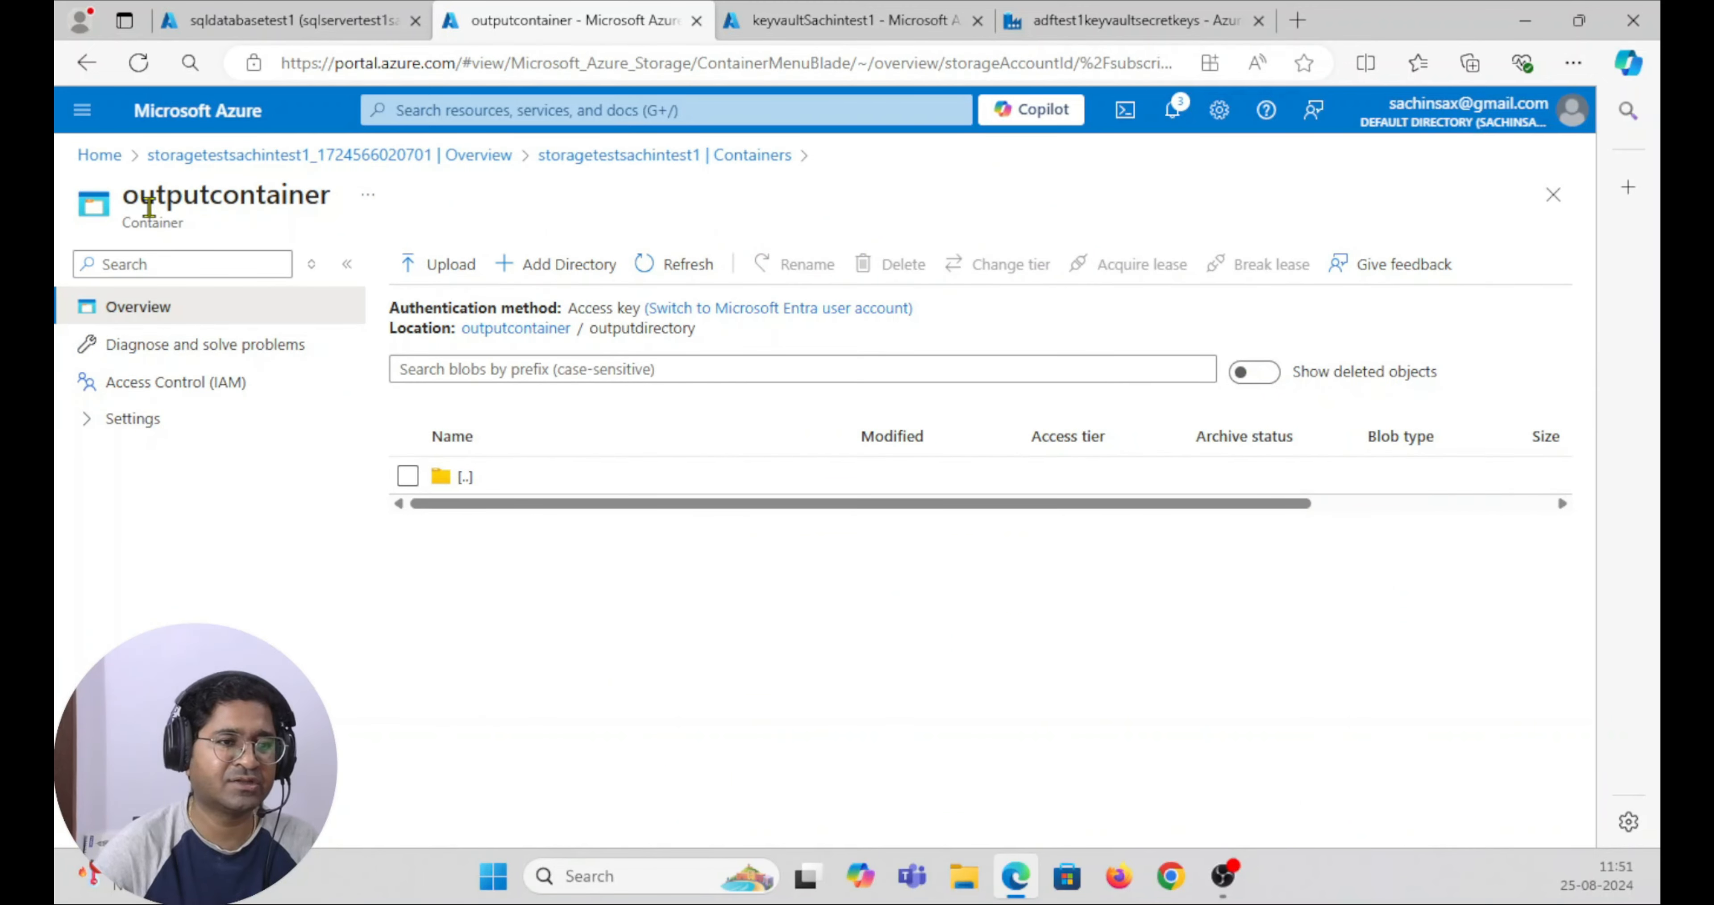
- Reopen outputdirectory in outputcontainer from the storage account's containers and view the details of SalesLT.Address.csv
{"action": "left_click", "coordinate": [220, 156]}
{"action": "left_click", "coordinate": [520, 543]}
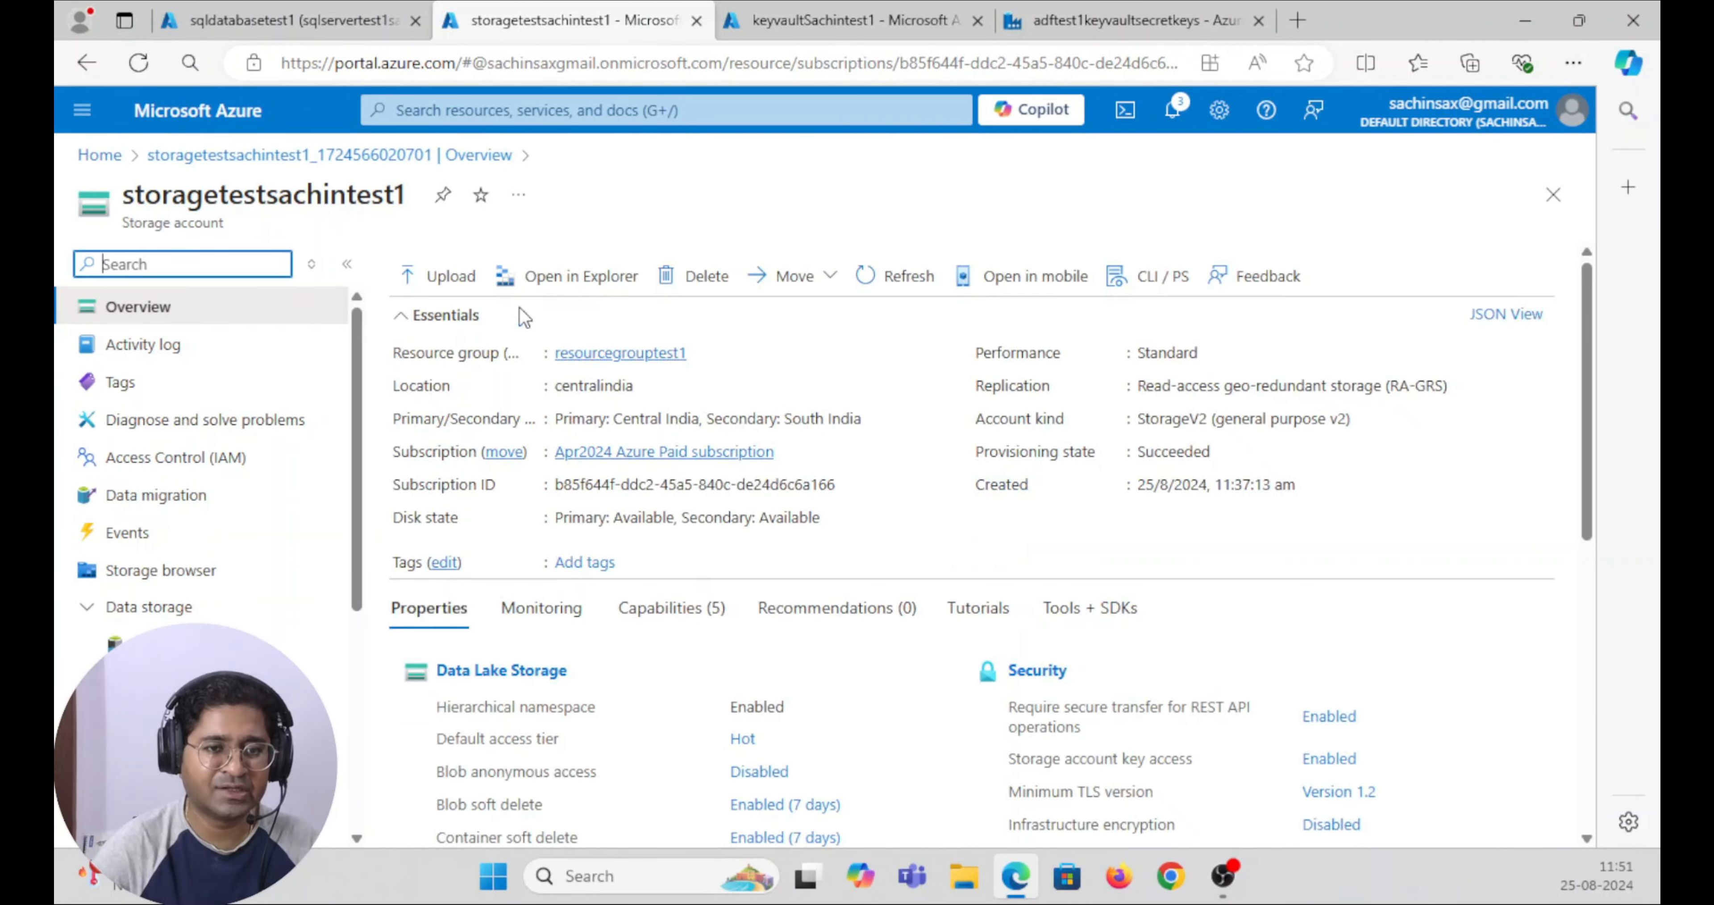
{"action": "left_click", "coordinate": [160, 644]}
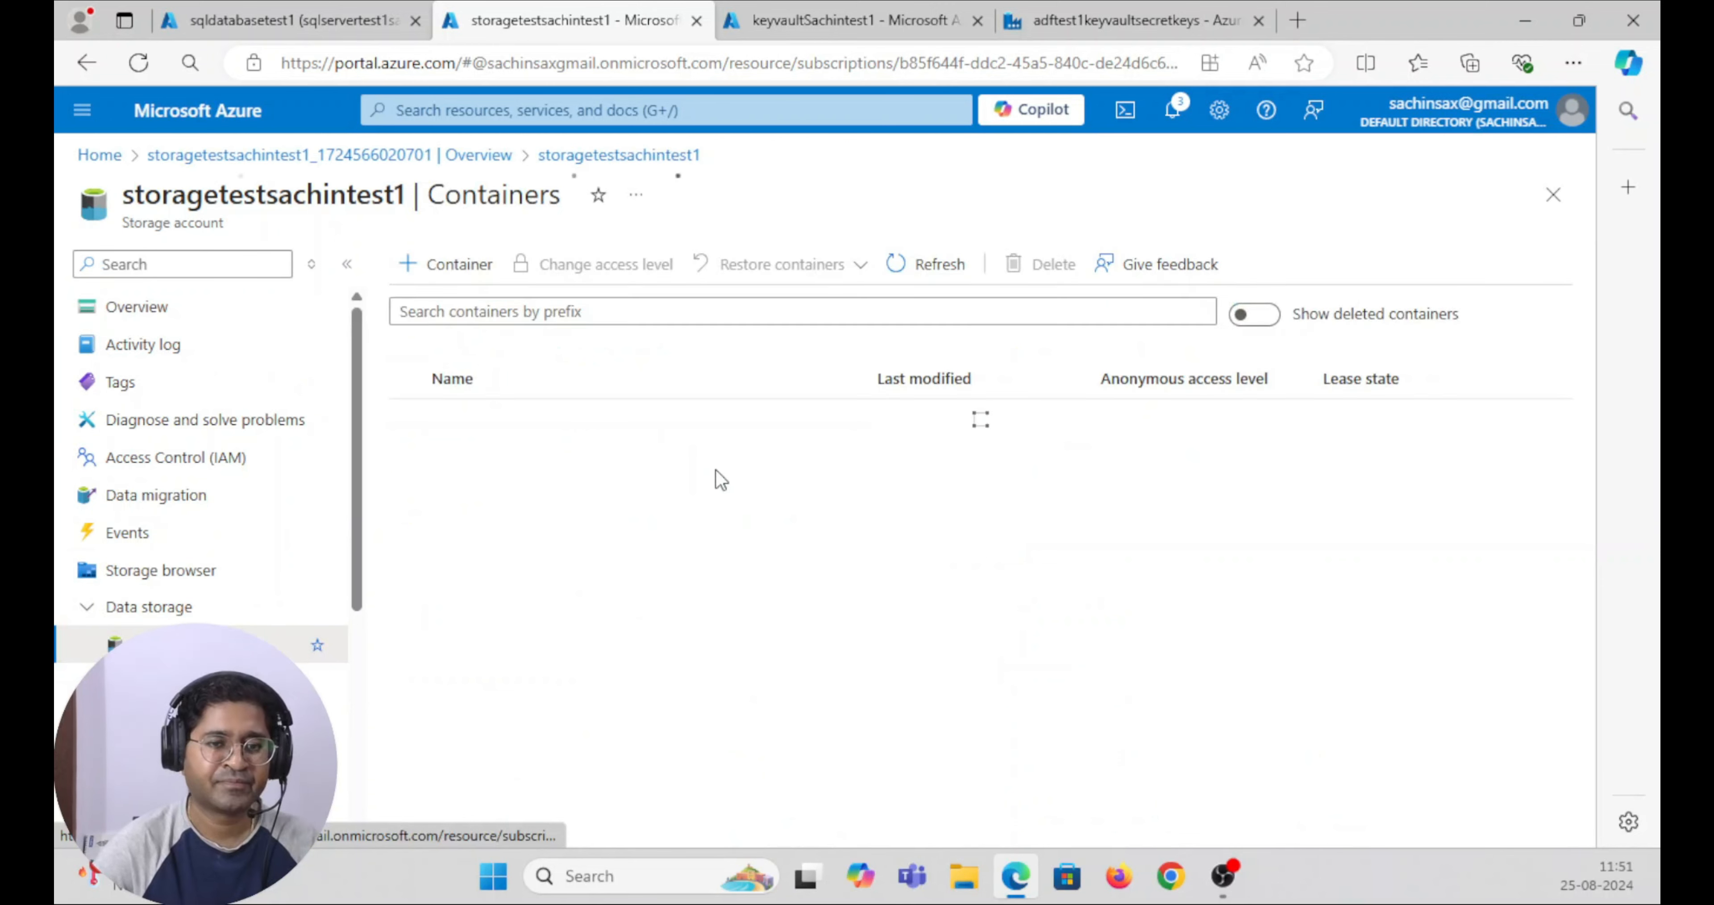
{"action": "left_click", "coordinate": [491, 467]}
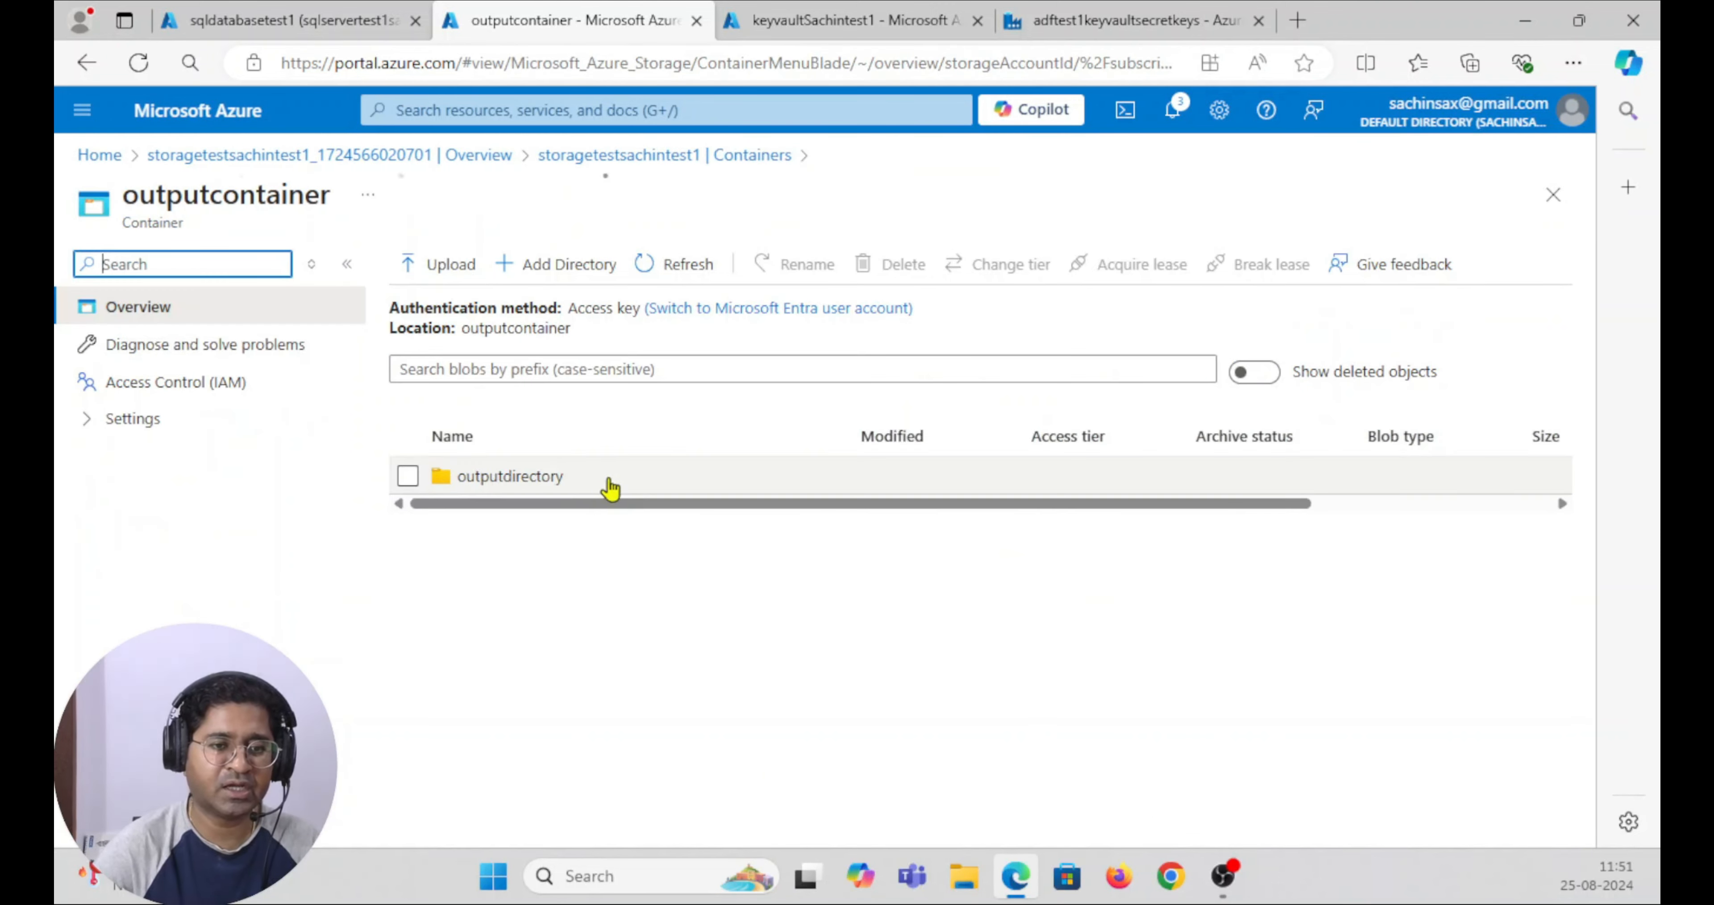
{"action": "left_click", "coordinate": [502, 477]}
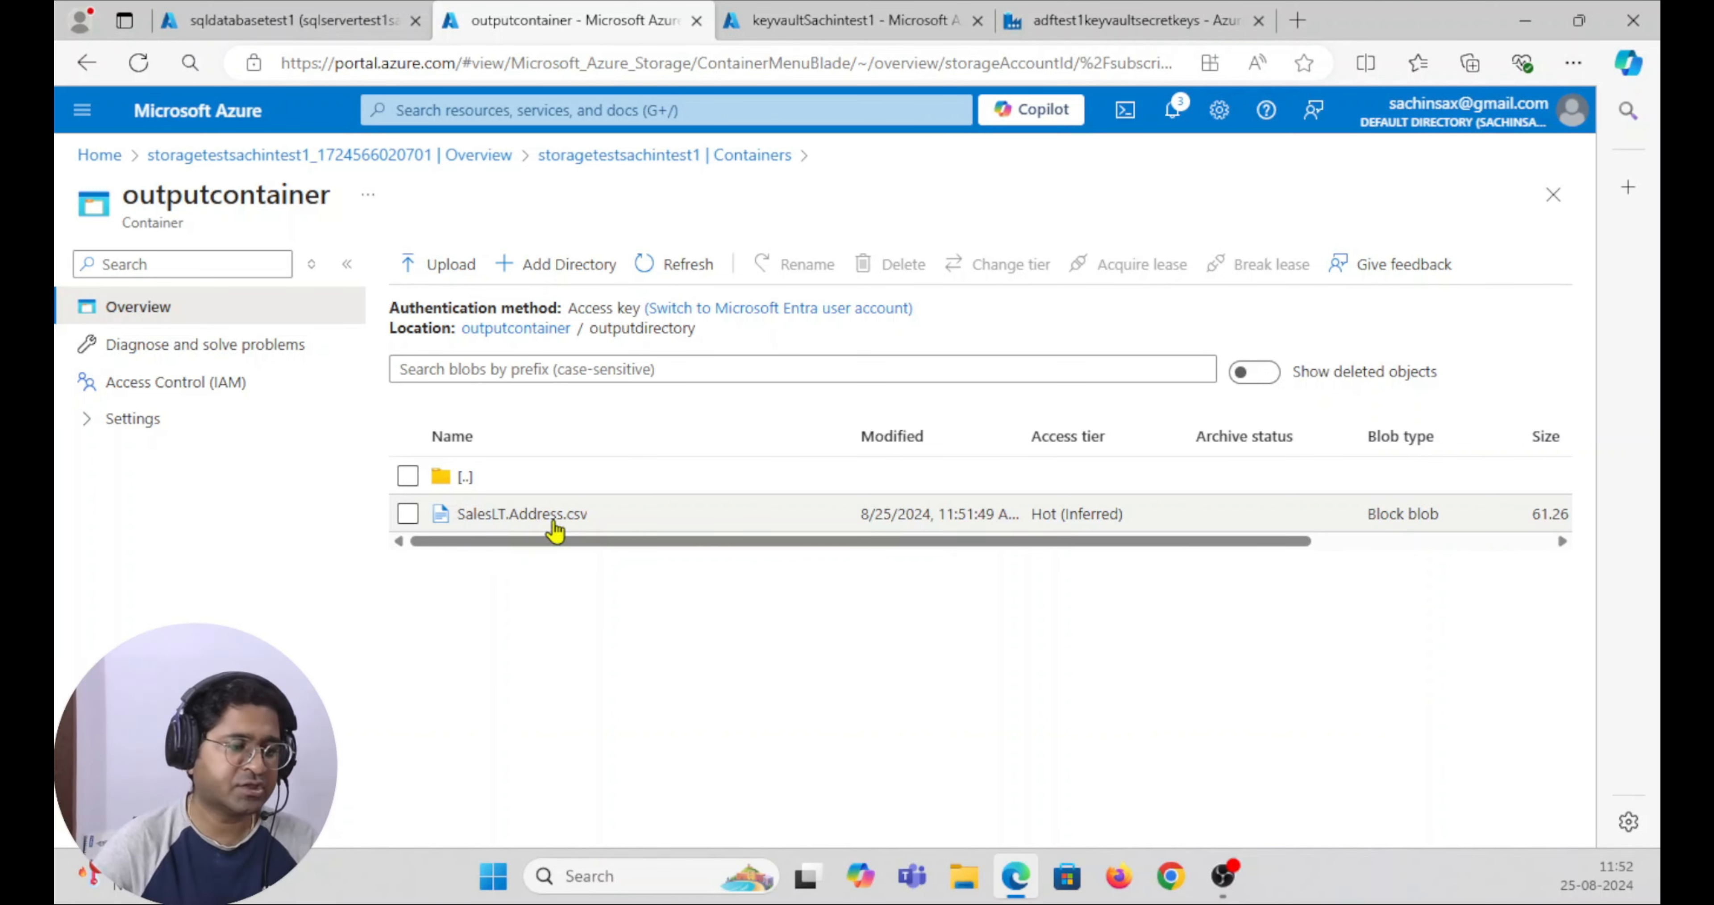
{"action": "left_click", "coordinate": [496, 522]}
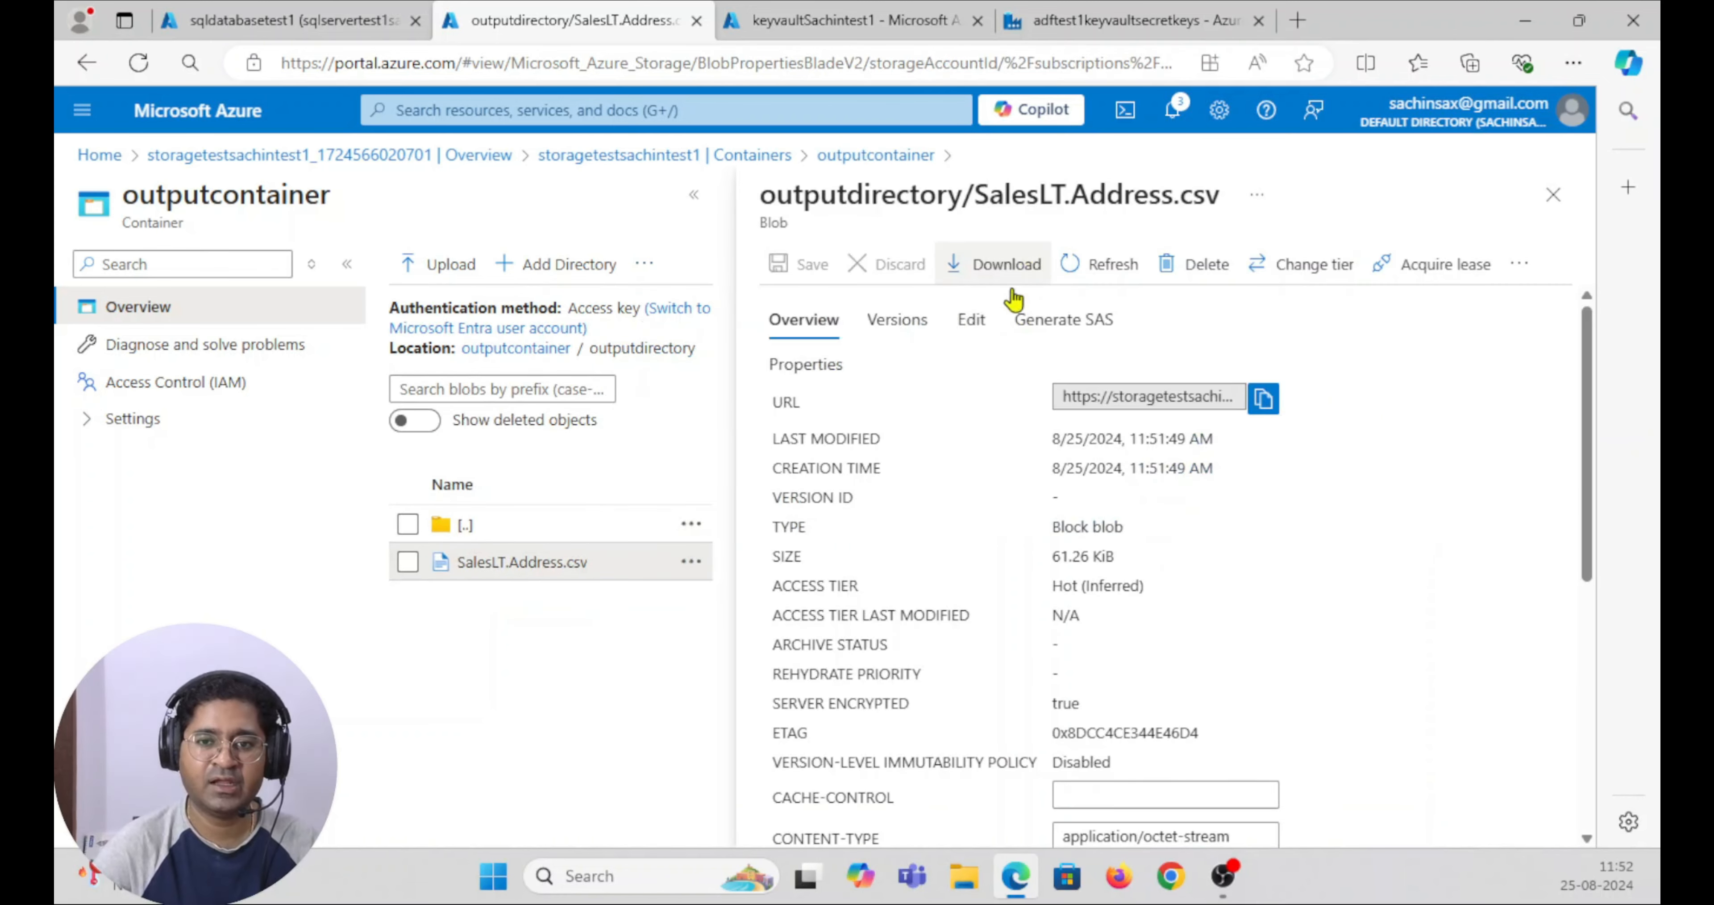
- Open the contents of SalesLT.Address.csv in outputdirectory and read through the copied address rows
{"action": "left_click", "coordinate": [972, 319]}
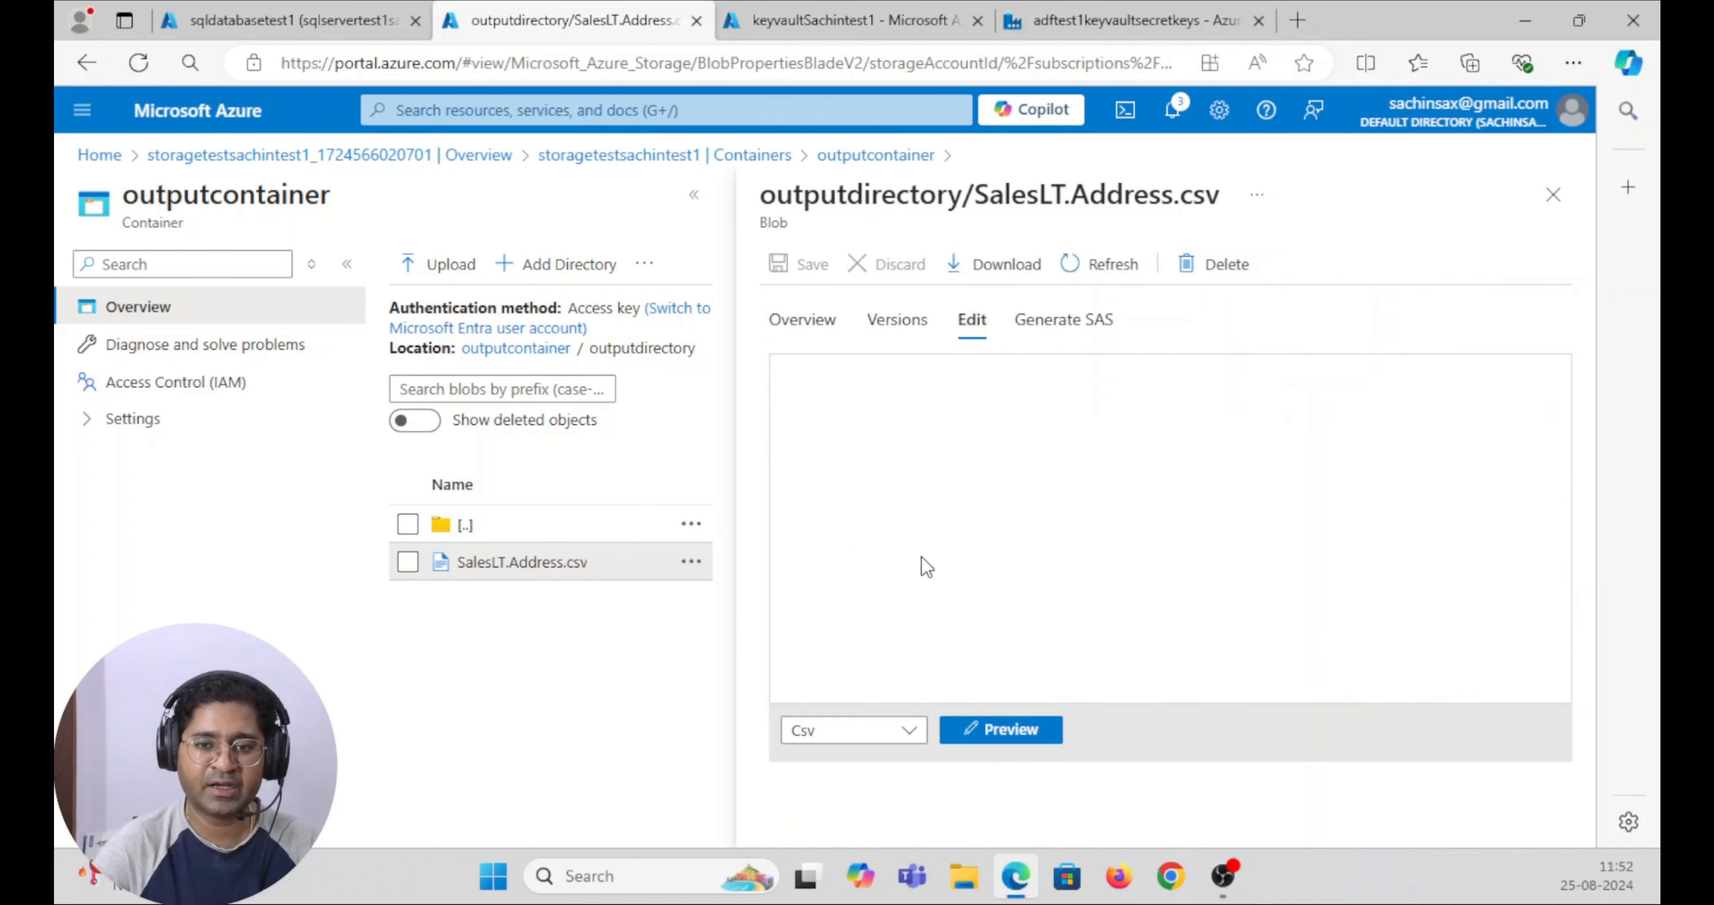
{"action": "scroll", "coordinate": [976, 499], "scroll_direction": "down", "scroll_amount": 10}
{"action": "scroll", "coordinate": [980, 506], "scroll_direction": "down", "scroll_amount": 12}
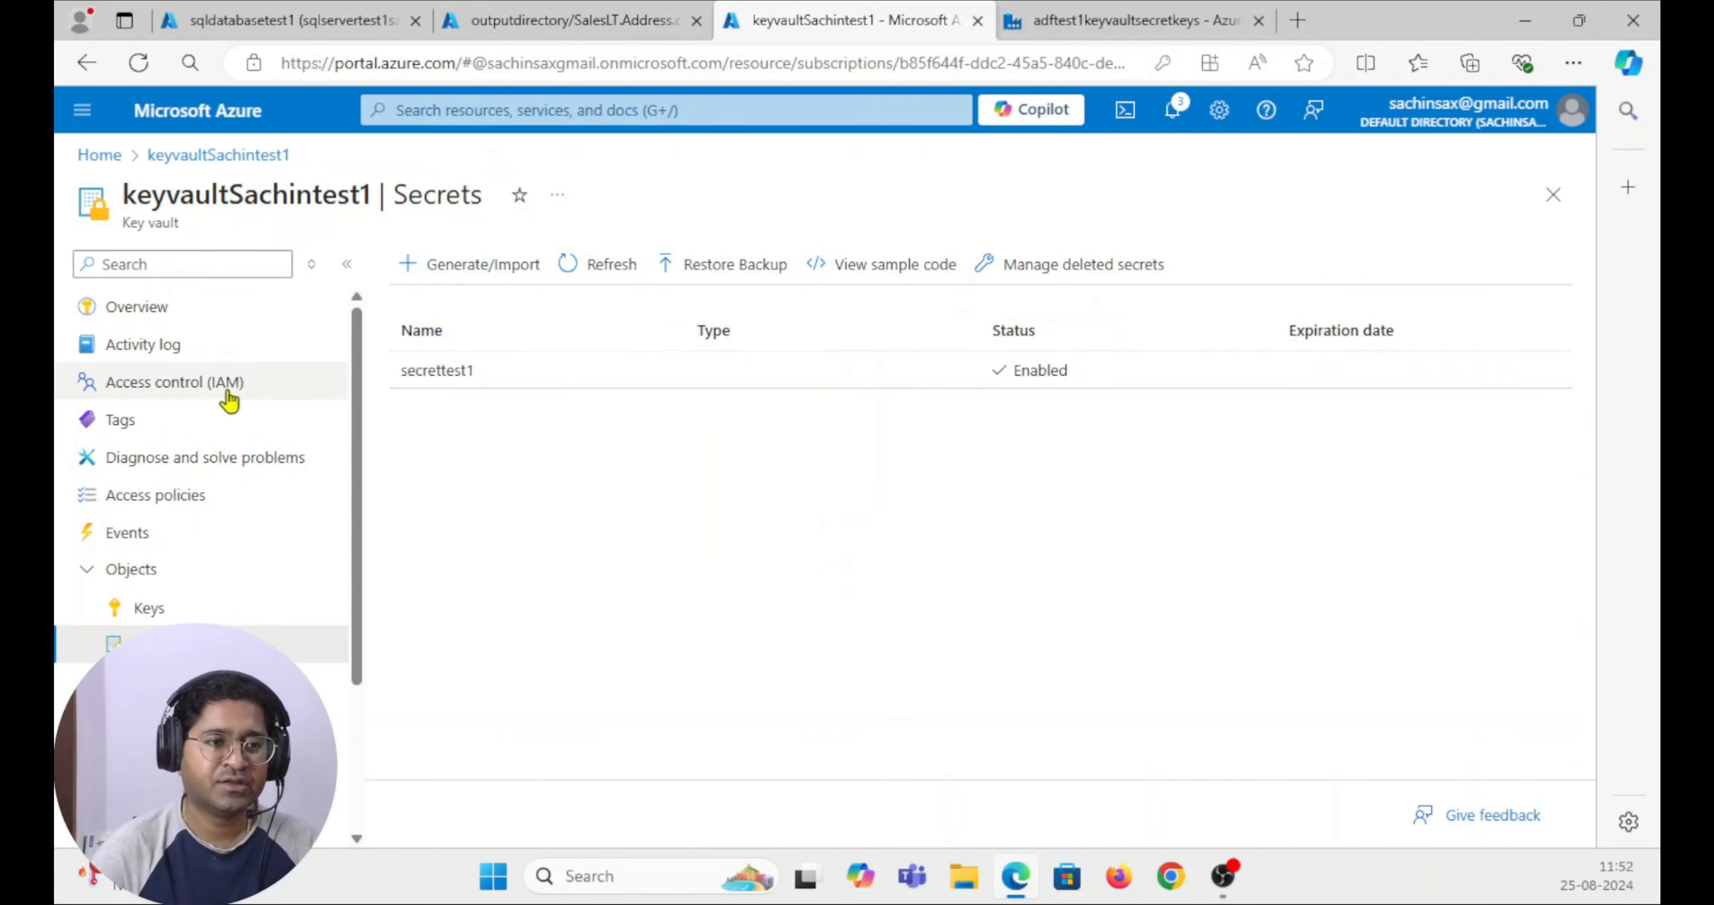
- Switch to the adftest1keyvaultsecretkeys data factory and check its linked services and integration runtimes
{"action": "left_click", "coordinate": [1158, 21]}
{"action": "left_click", "coordinate": [81, 367]}
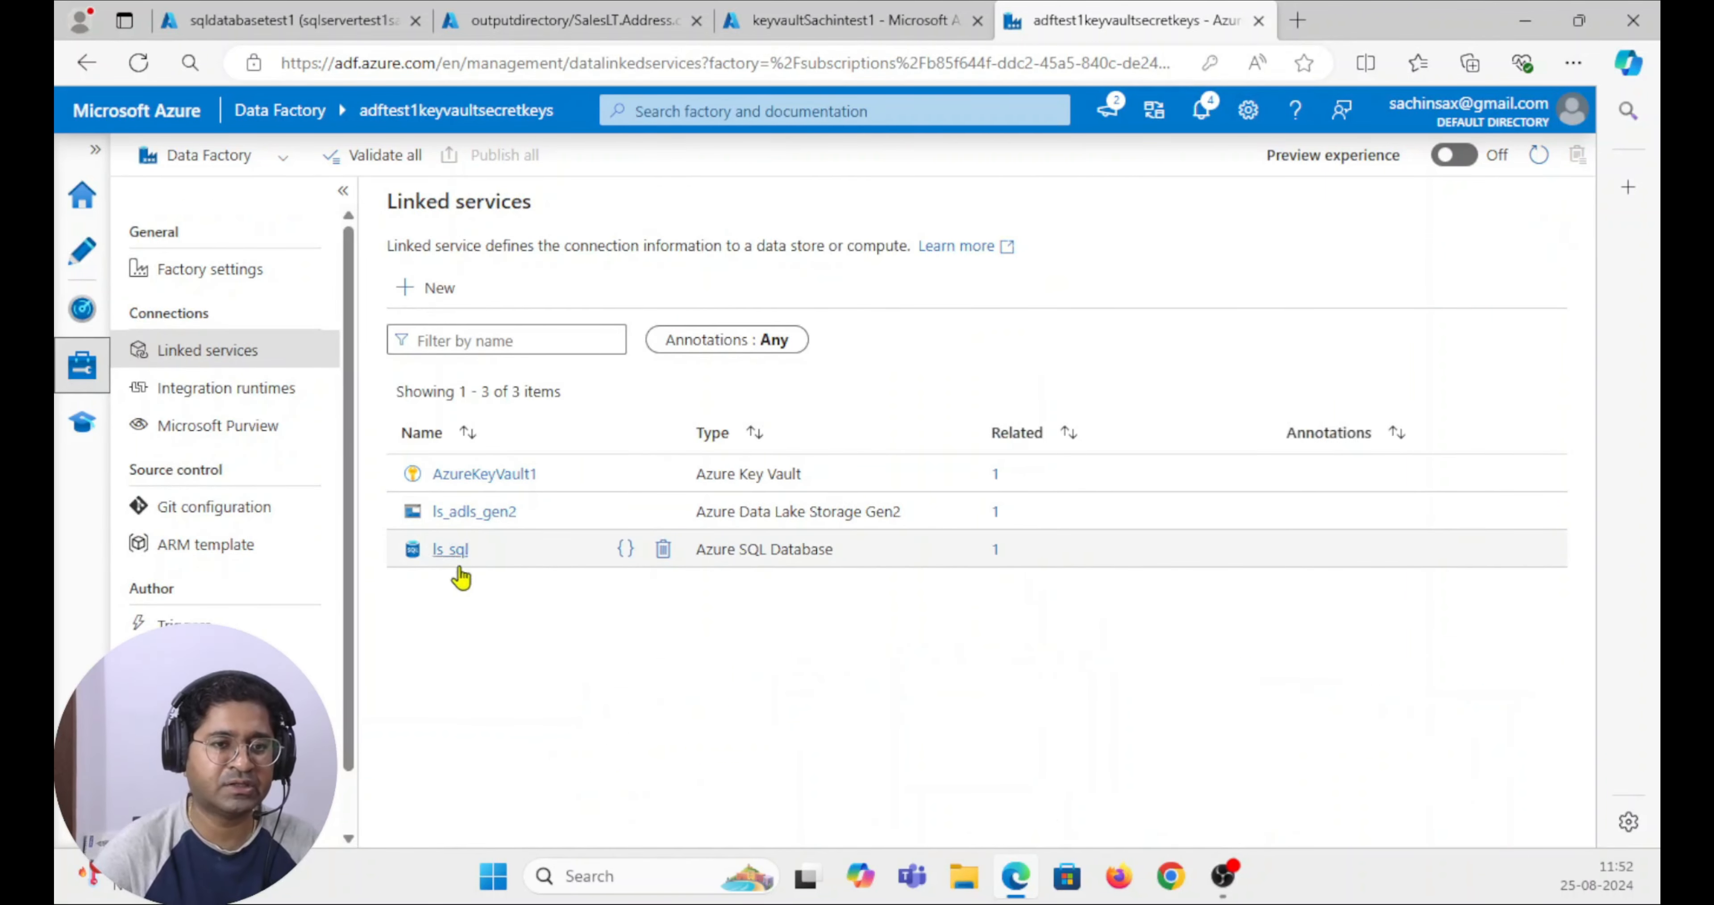
{"action": "left_click", "coordinate": [189, 396]}
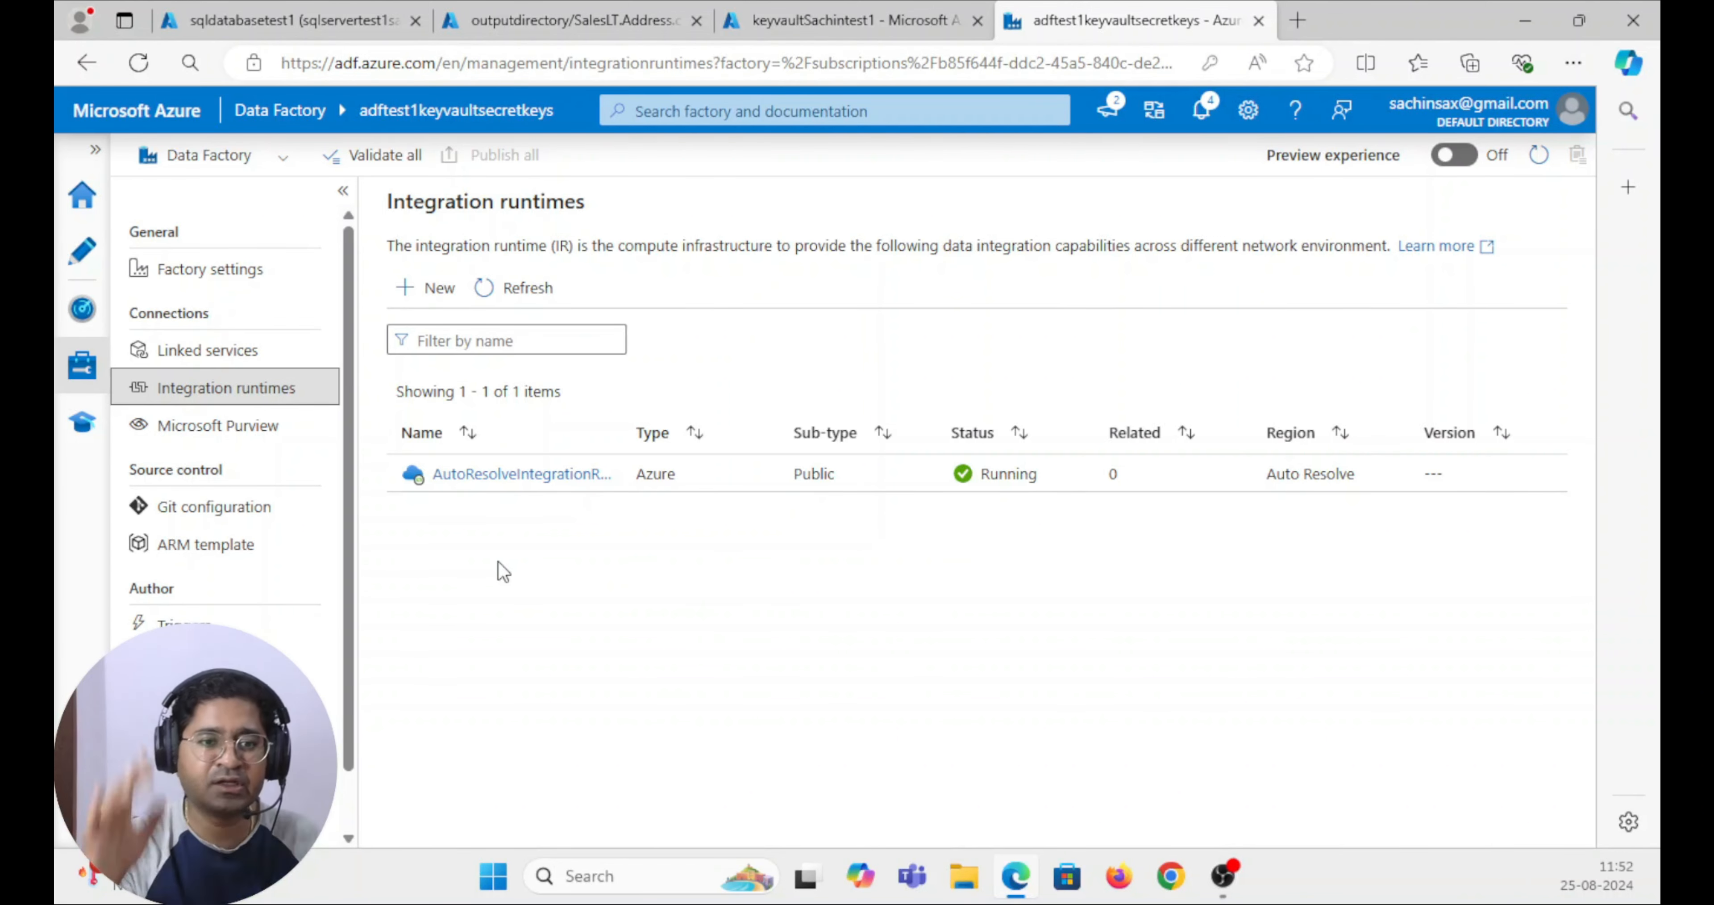
{"action": "mouse_move", "coordinate": [553, 496]}
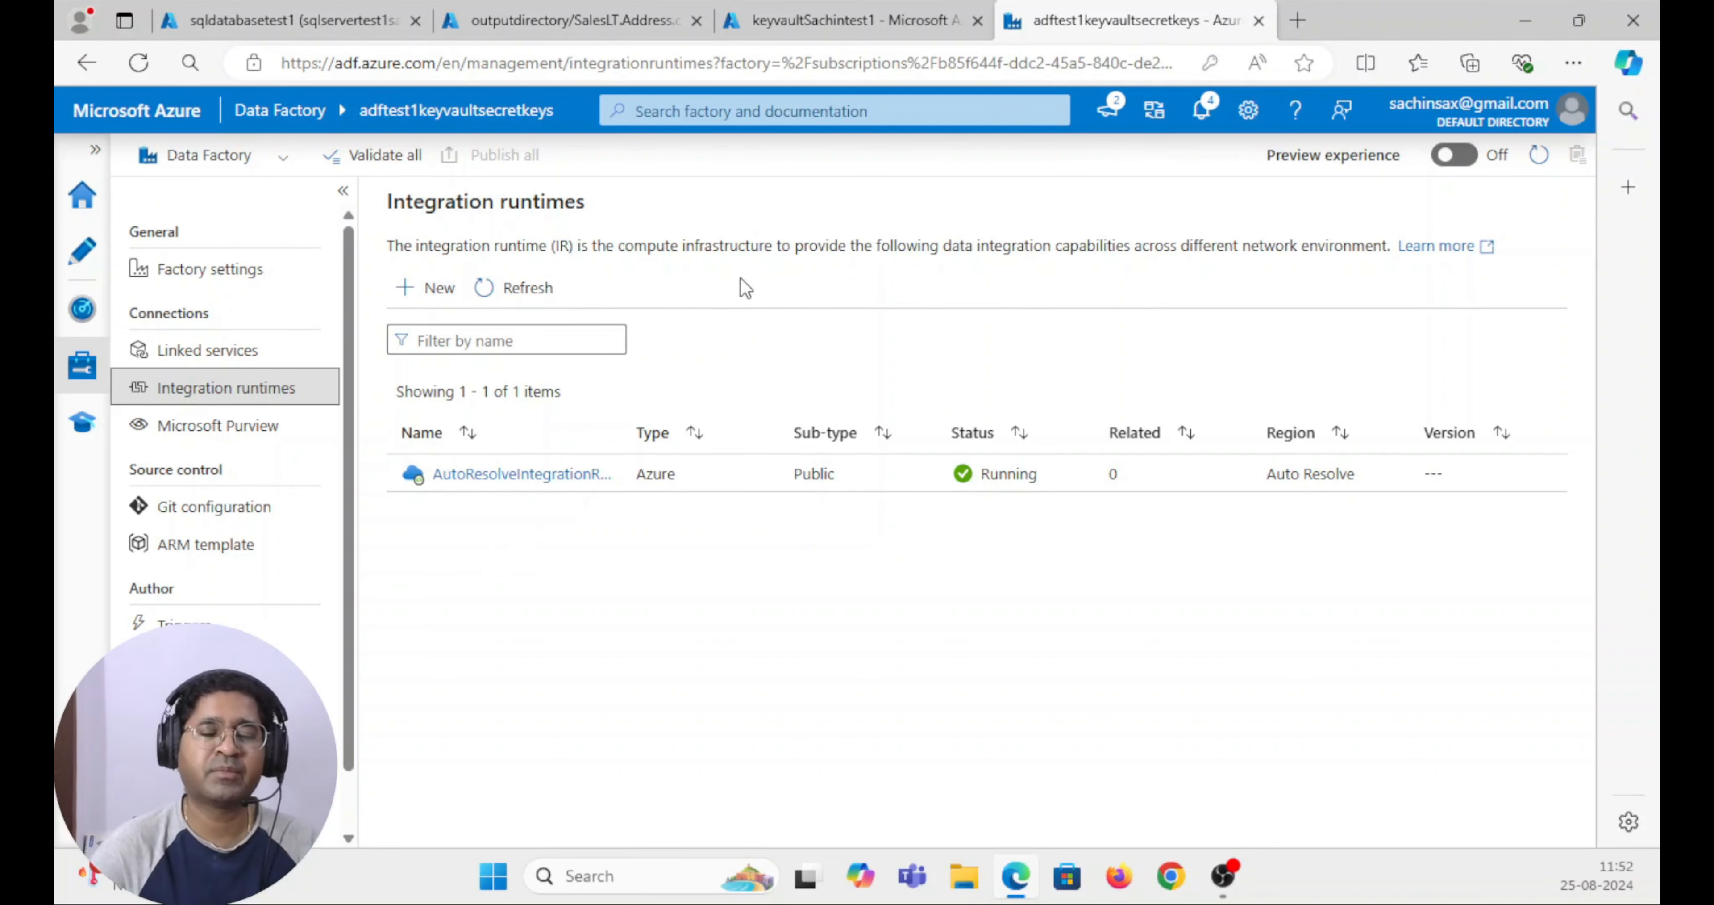
- Start a new Azure, Self-Hosted integration runtime setup, review the Azure and Self-Hosted network environment options, and cancel the setup
{"action": "left_click", "coordinate": [431, 288]}
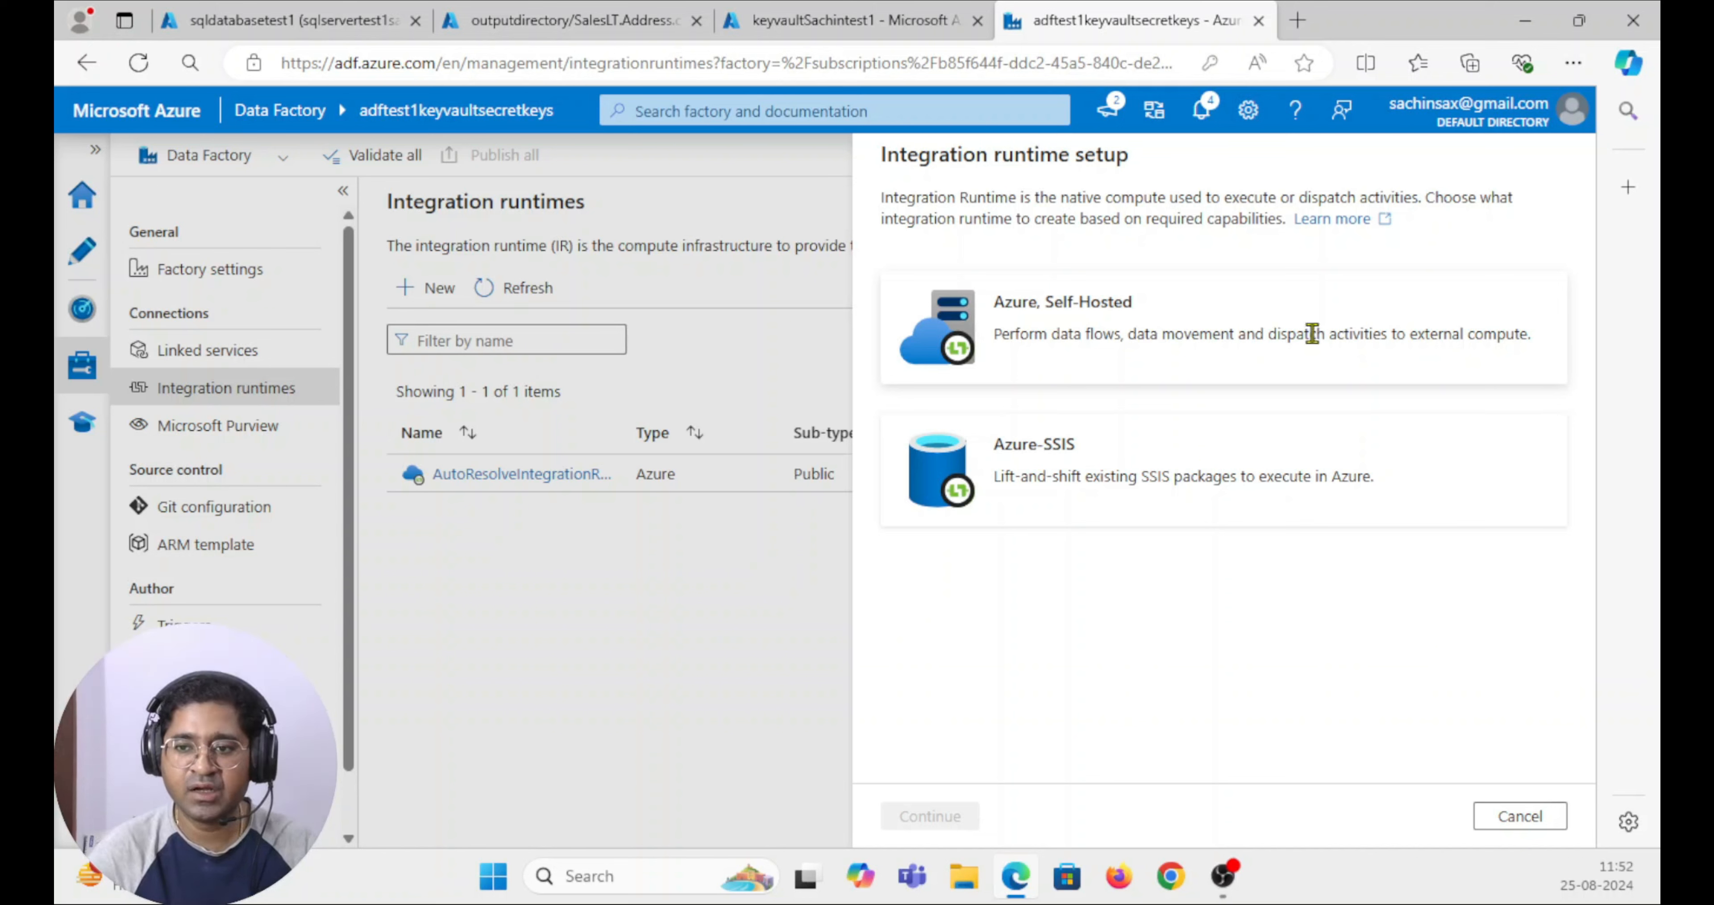
{"action": "left_click_drag", "start_coordinate": [1231, 334], "coordinate": [1531, 334]}
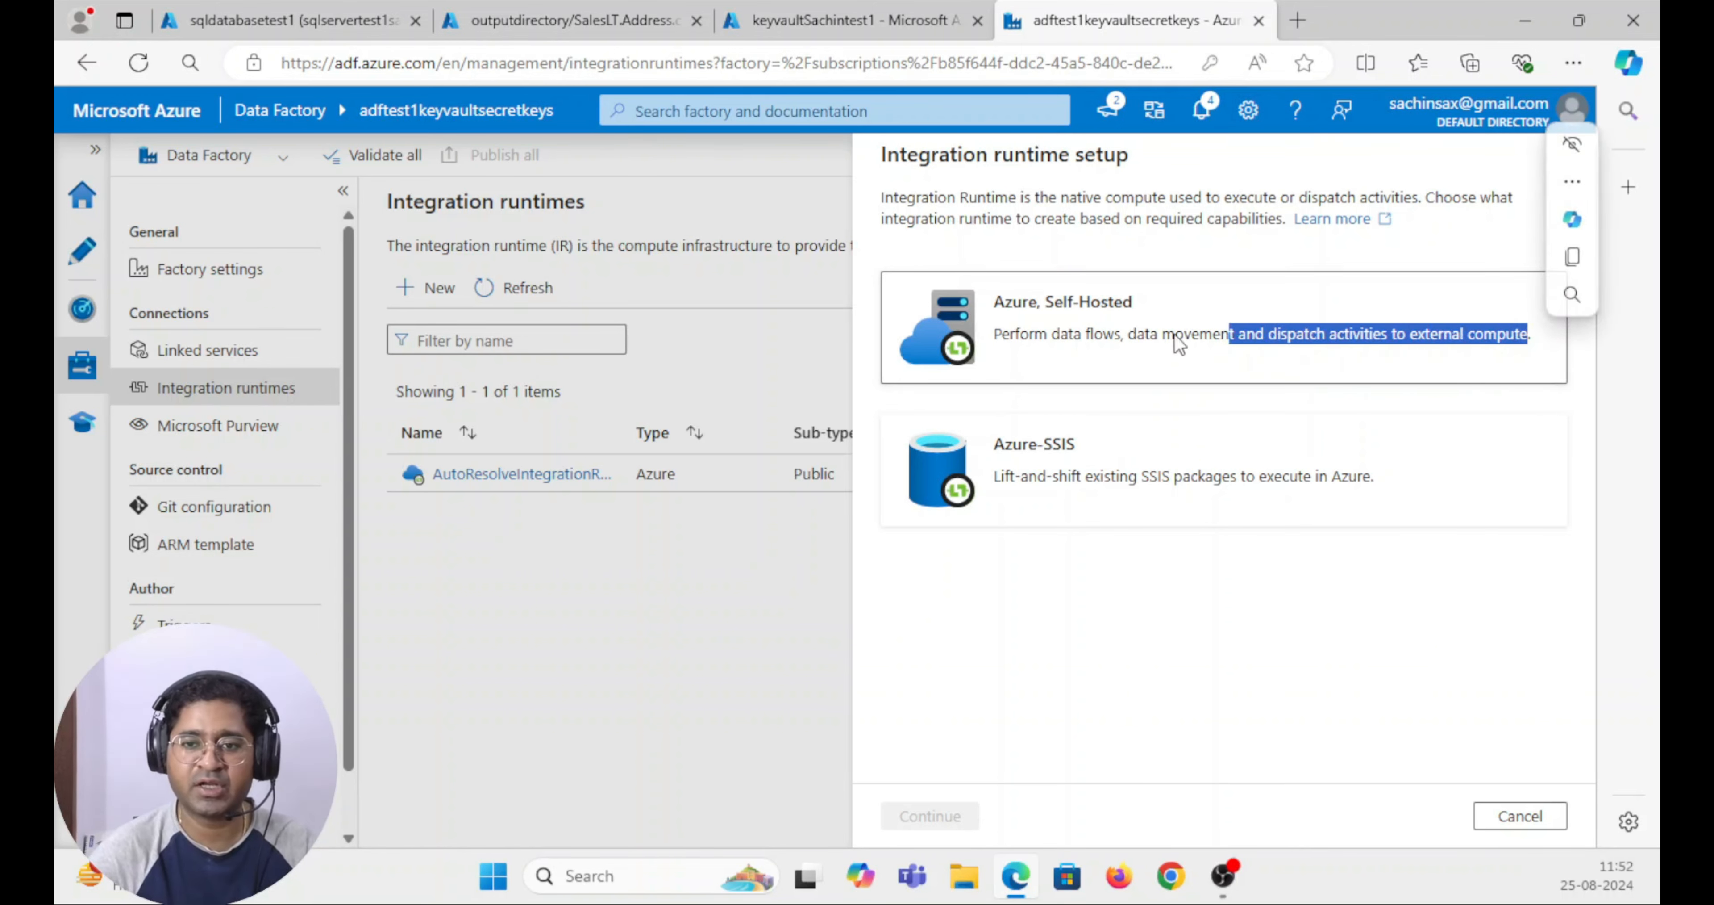
{"action": "left_click", "coordinate": [1021, 319]}
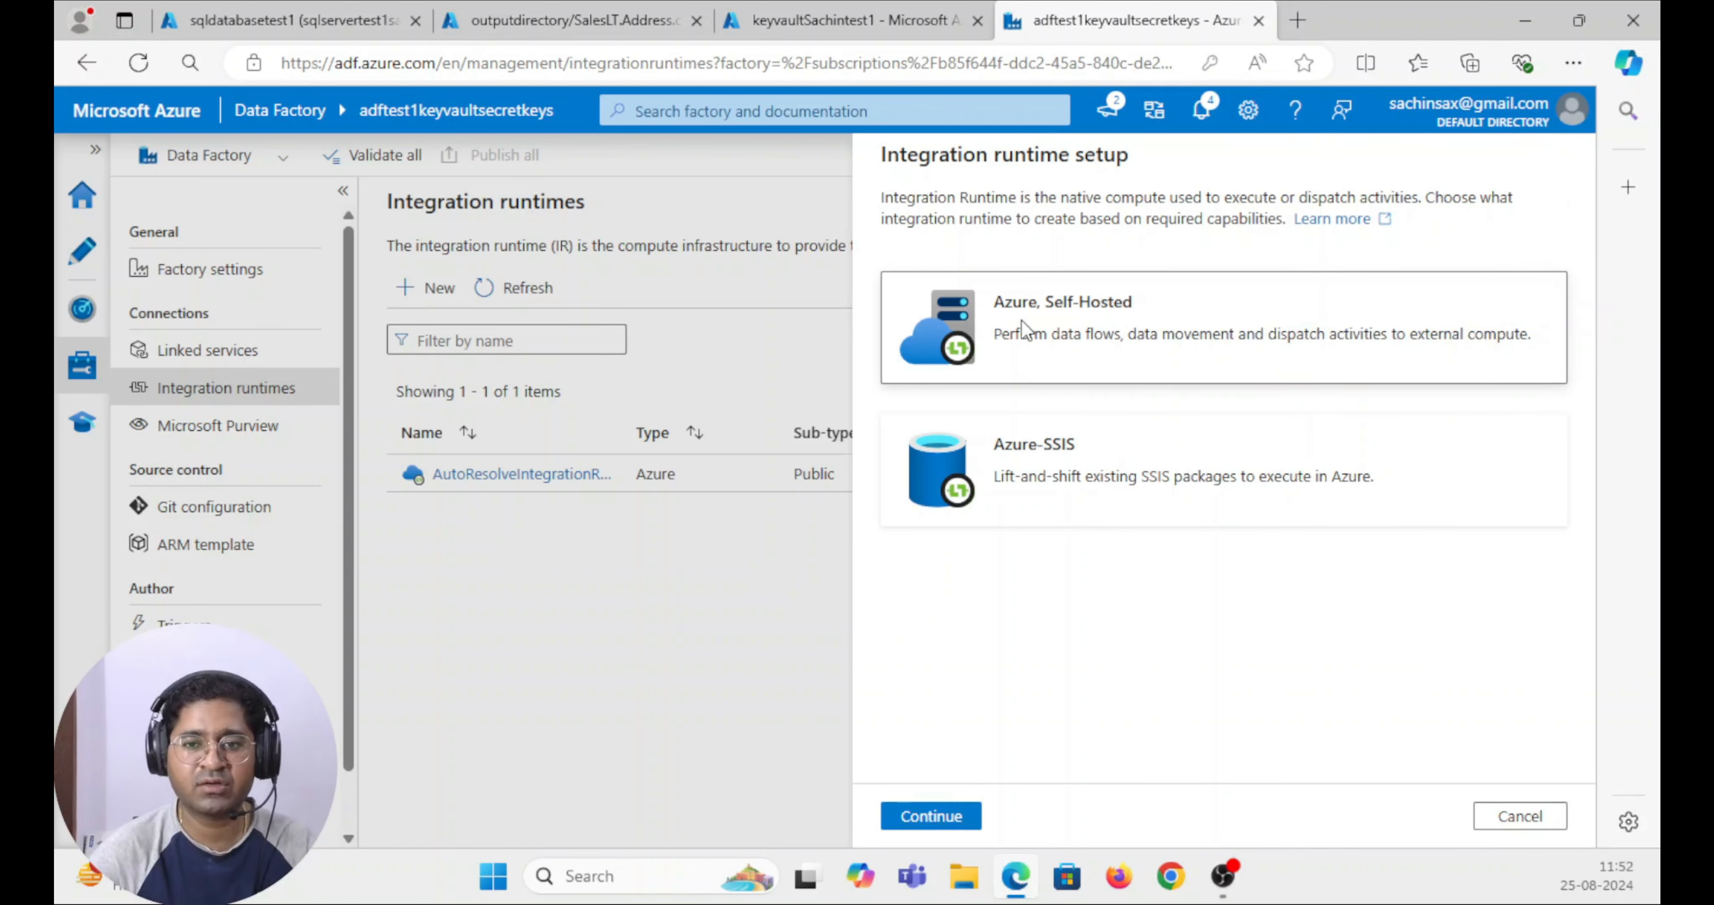
{"action": "left_click", "coordinate": [932, 817]}
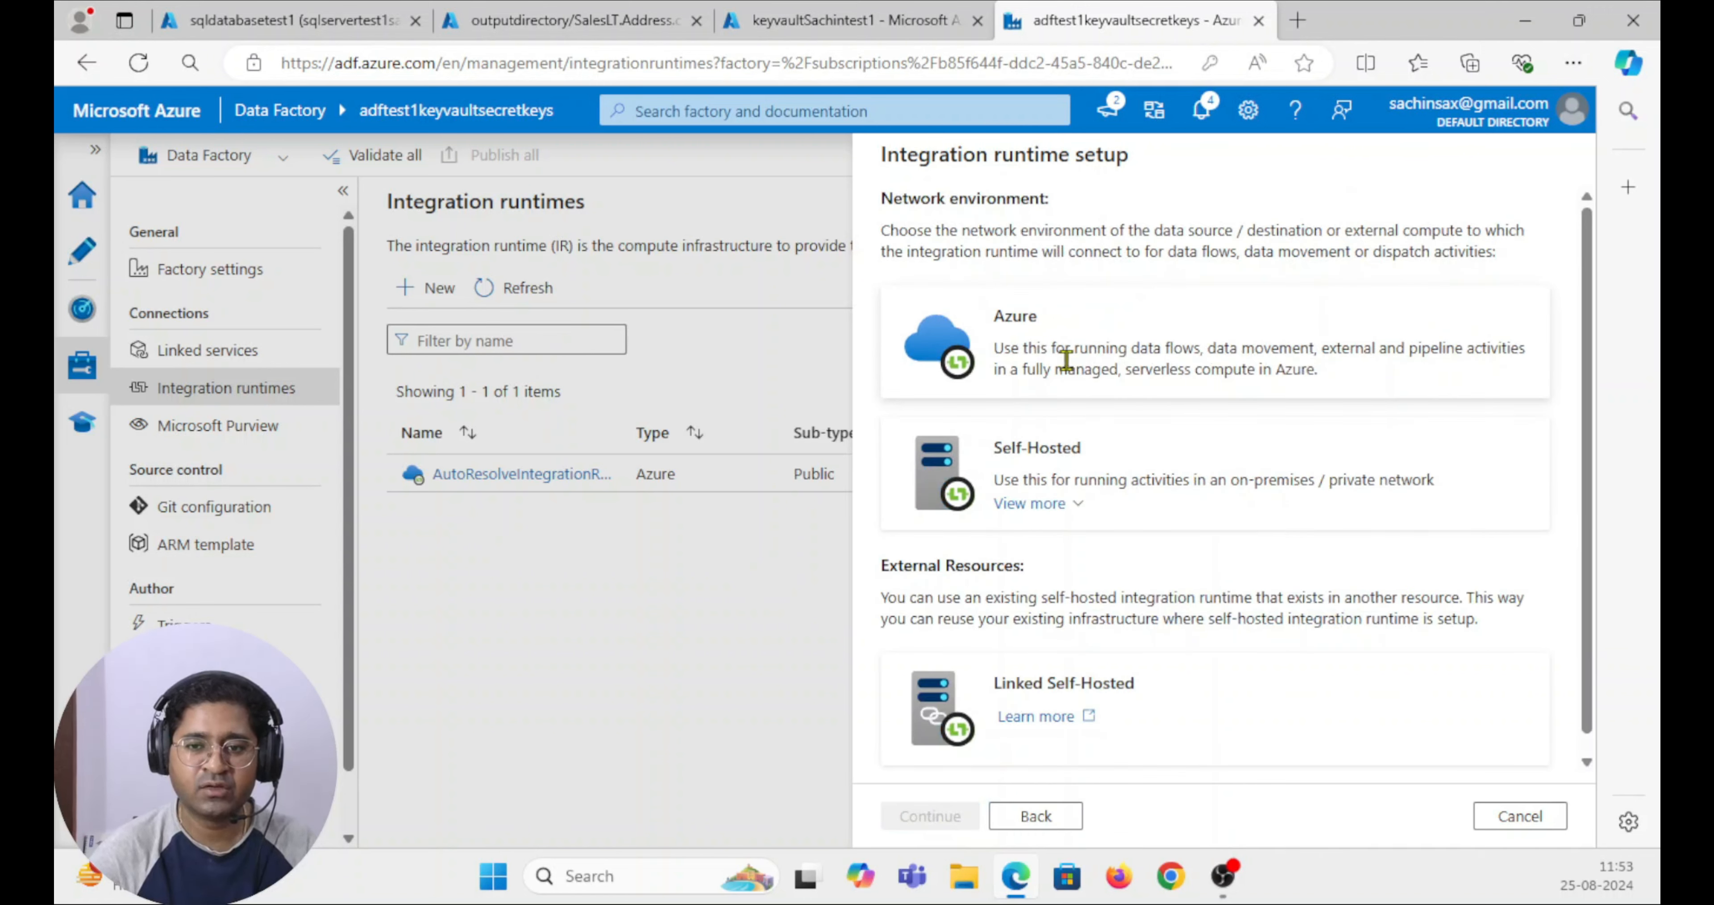
{"action": "left_click_drag", "start_coordinate": [1143, 349], "coordinate": [1336, 386]}
{"action": "left_click", "coordinate": [1196, 488]}
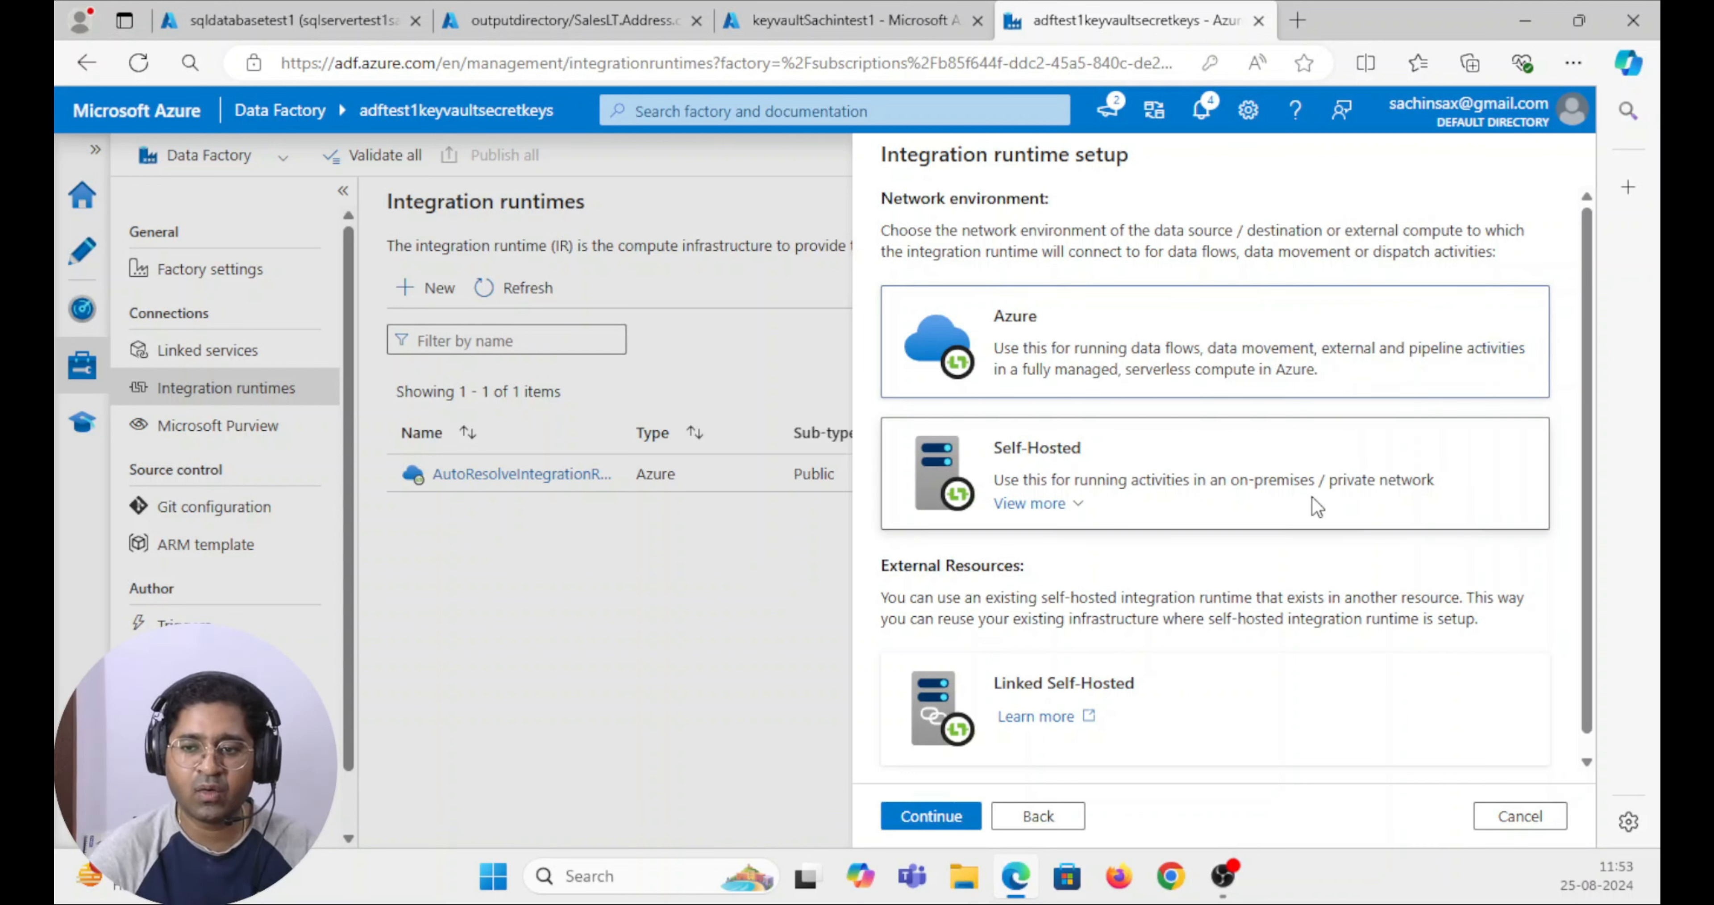
{"action": "left_click_drag", "start_coordinate": [1227, 485], "coordinate": [1436, 482]}
{"action": "left_click", "coordinate": [1176, 475]}
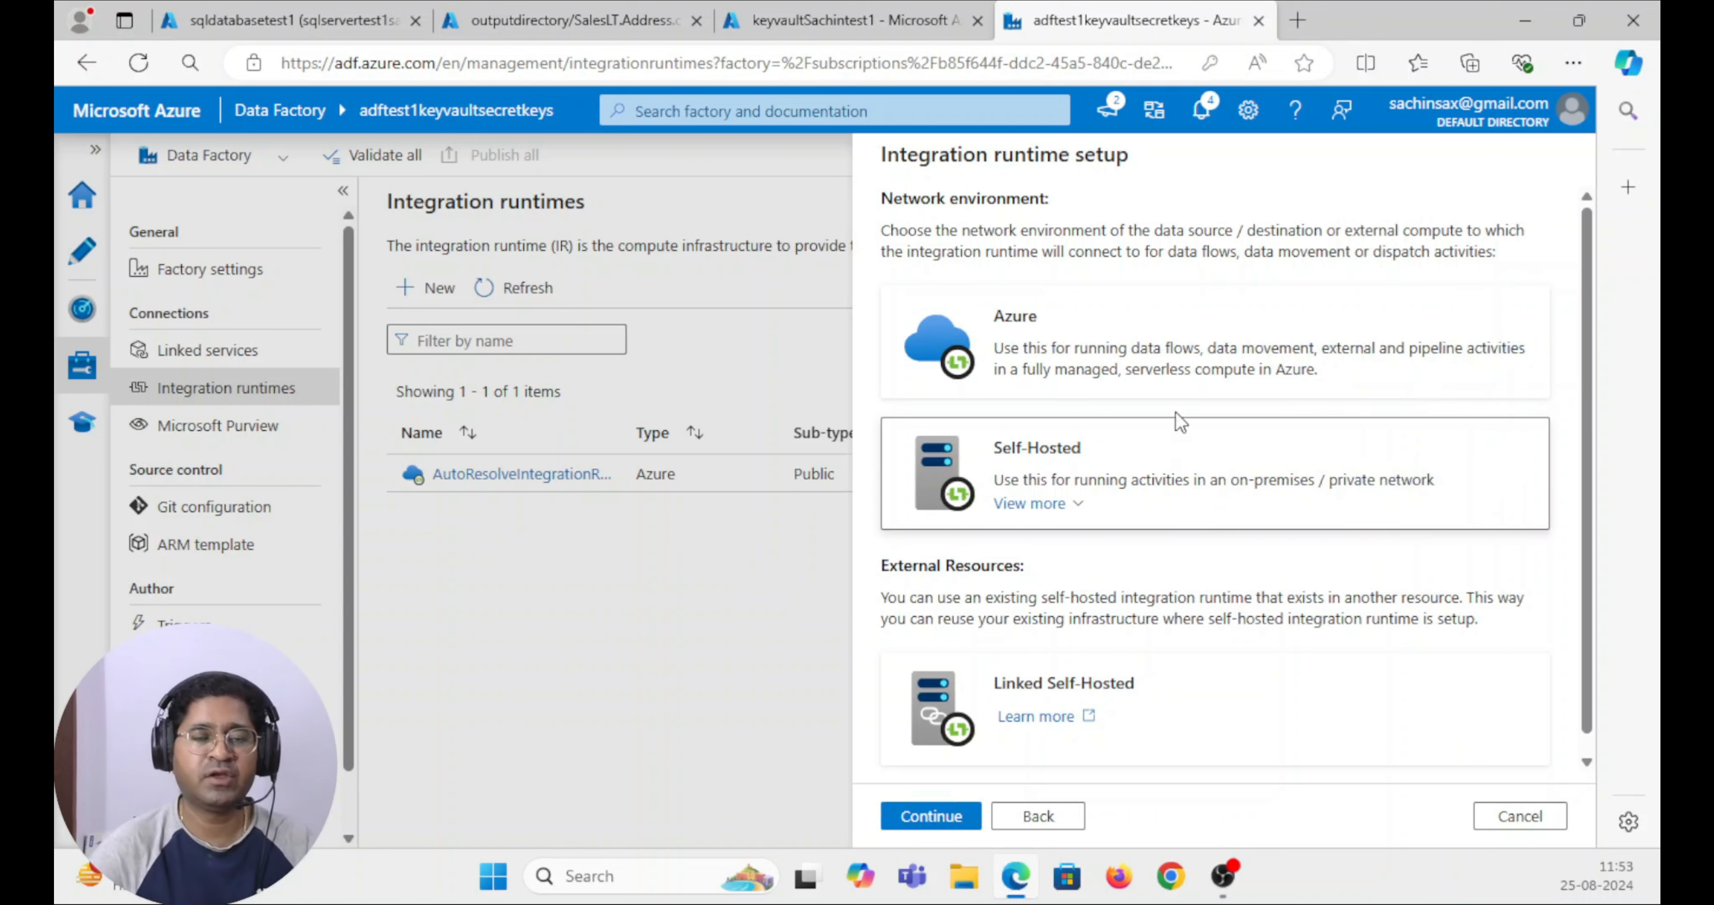
{"action": "left_click", "coordinate": [1520, 815]}
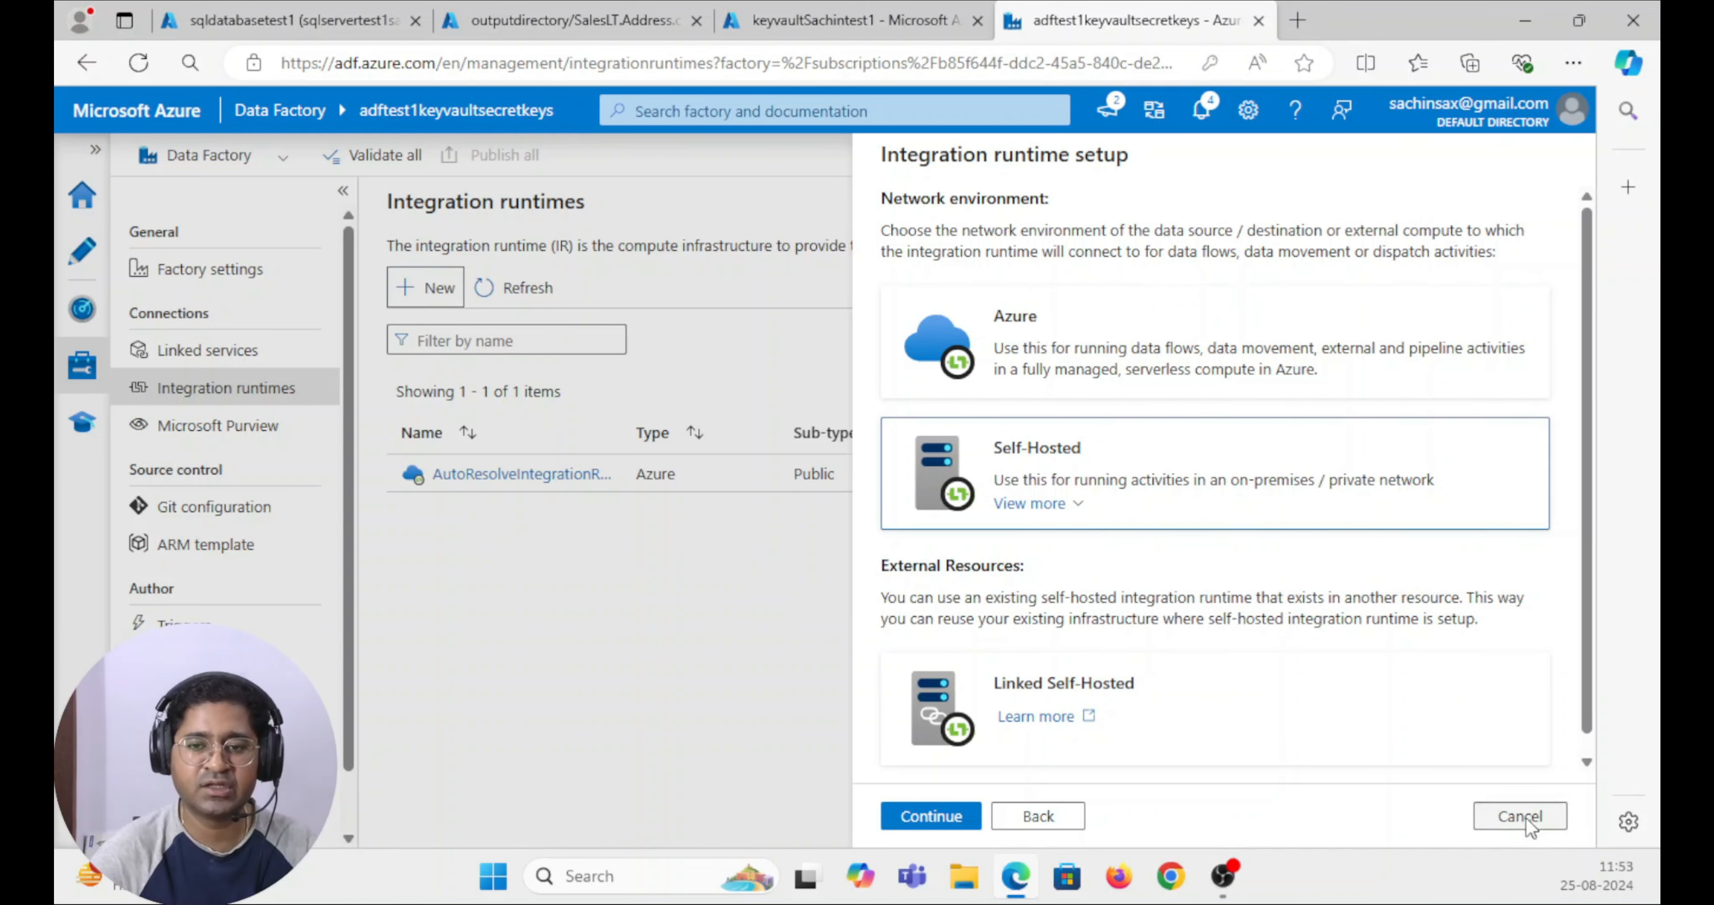
{"action": "left_click", "coordinate": [692, 677]}
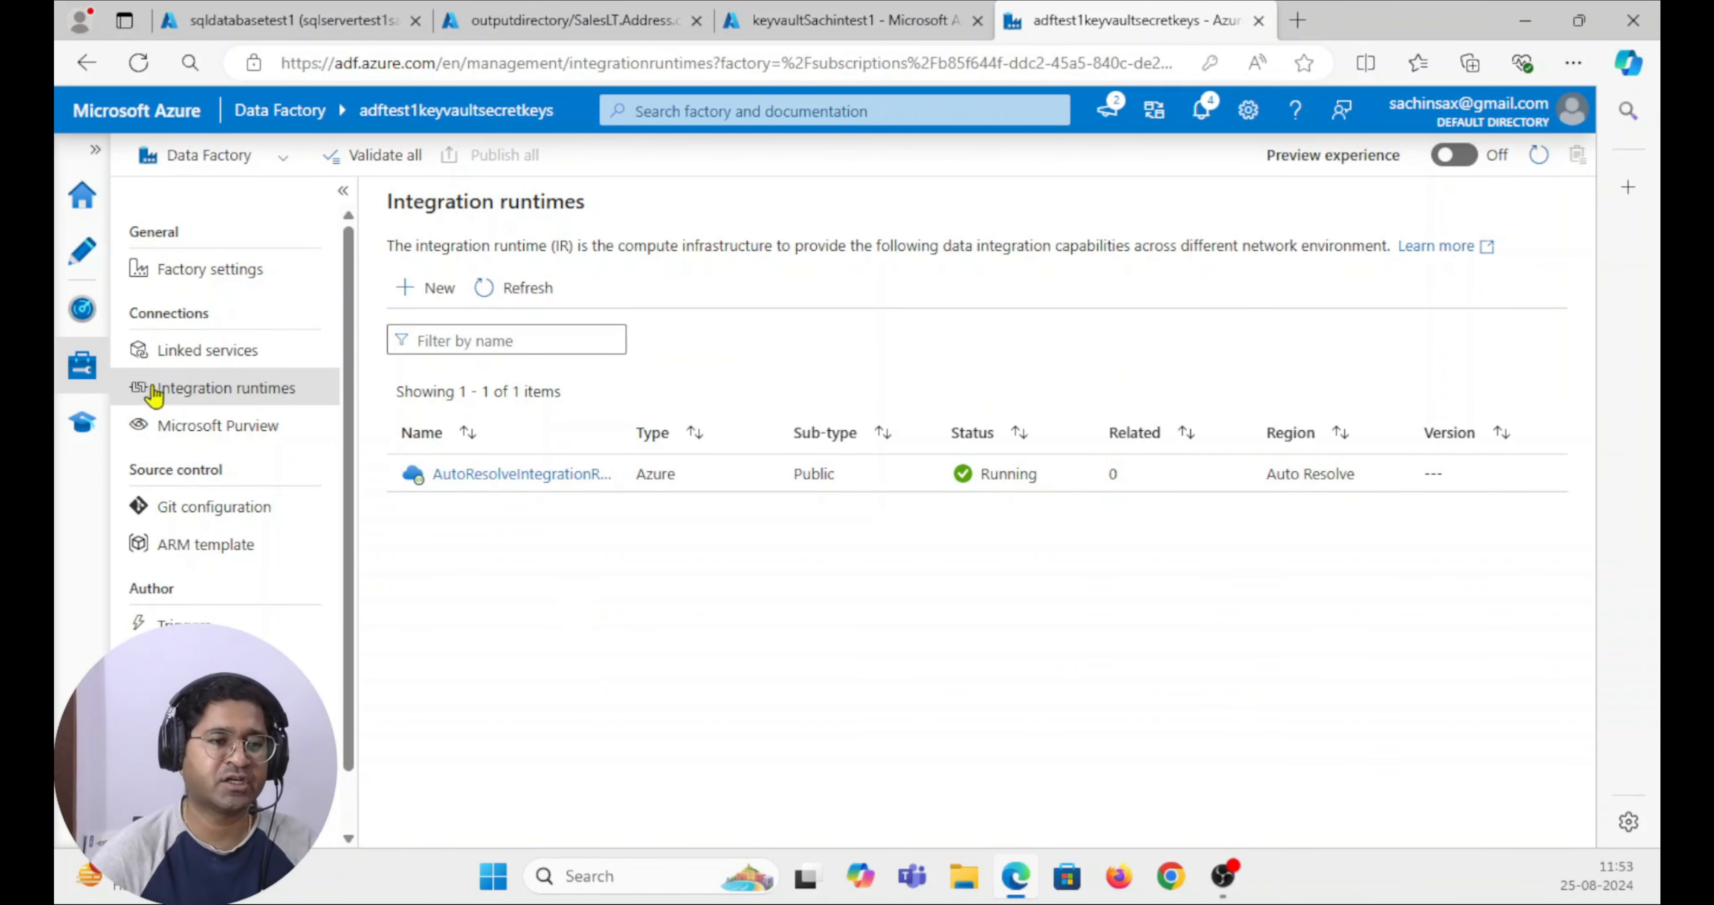
- Return to pipeline1 in the authoring view and select its Copy data1 activity on the canvas
{"action": "left_click", "coordinate": [82, 252]}
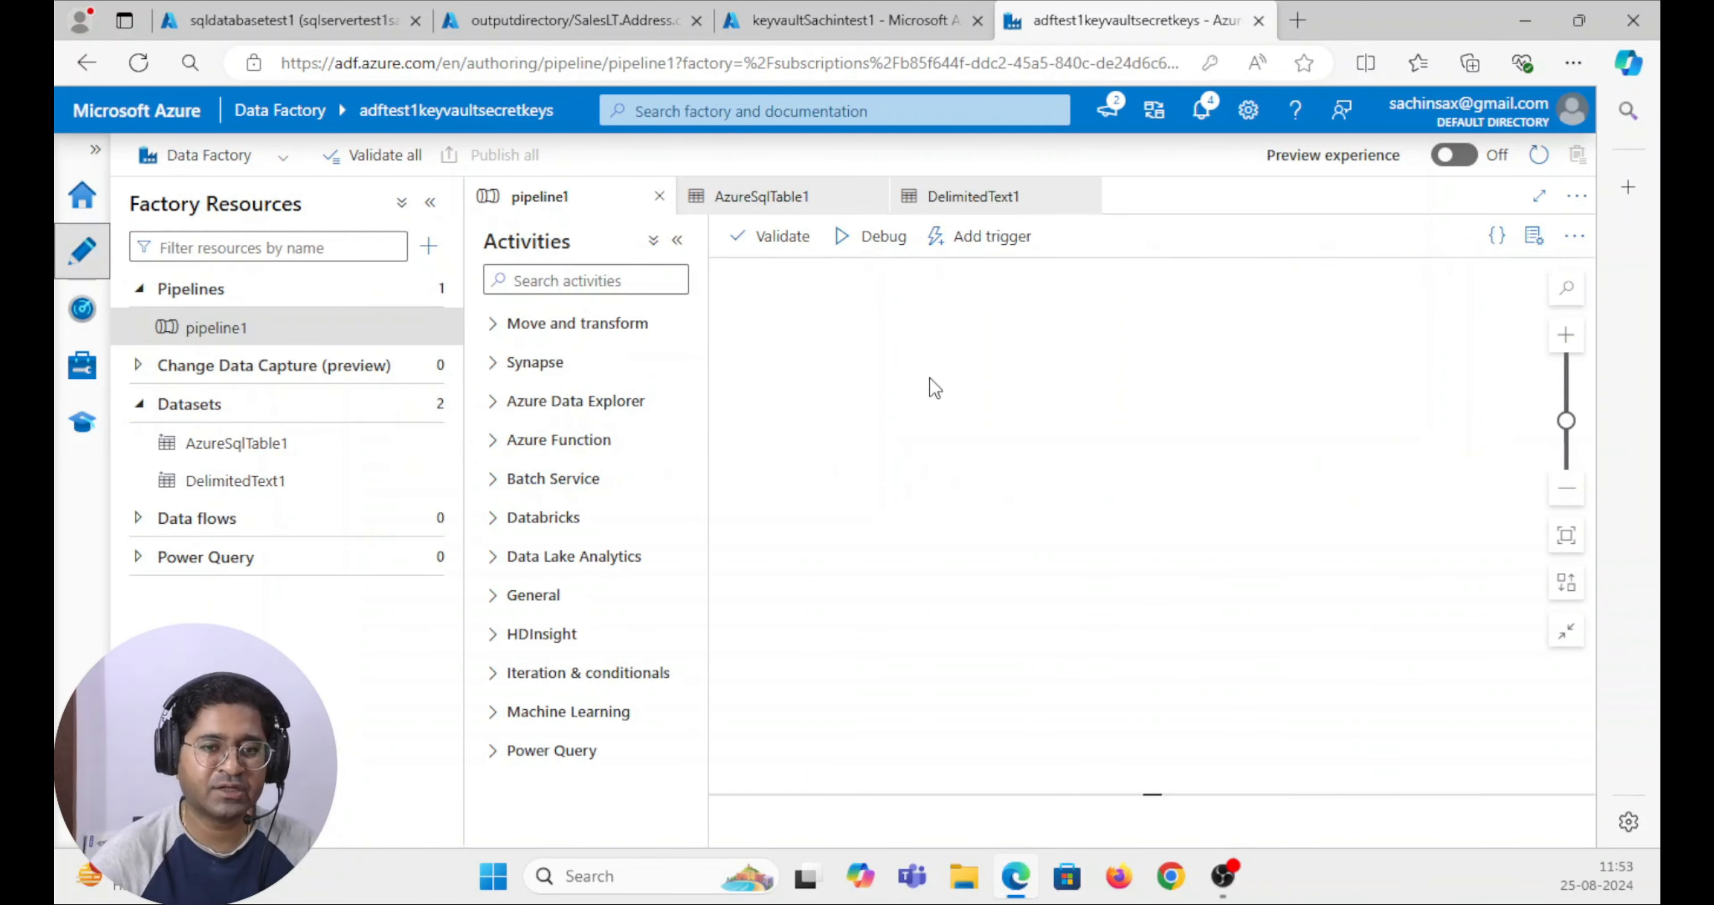
{"action": "left_click_drag", "start_coordinate": [1067, 322], "coordinate": [1025, 383]}
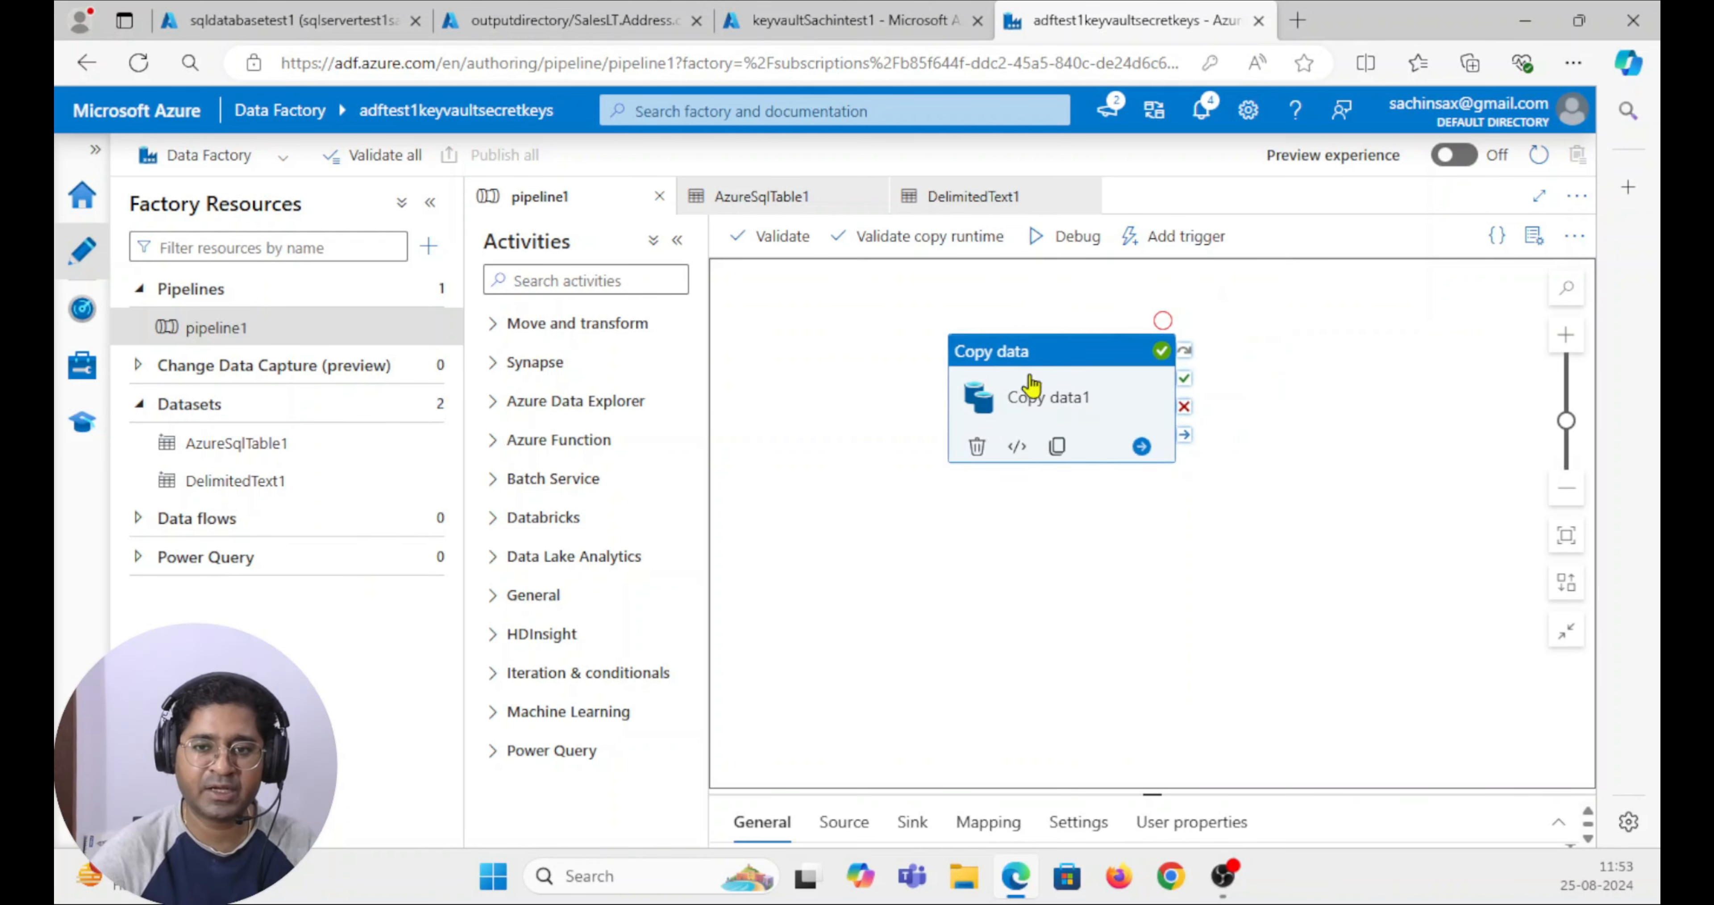